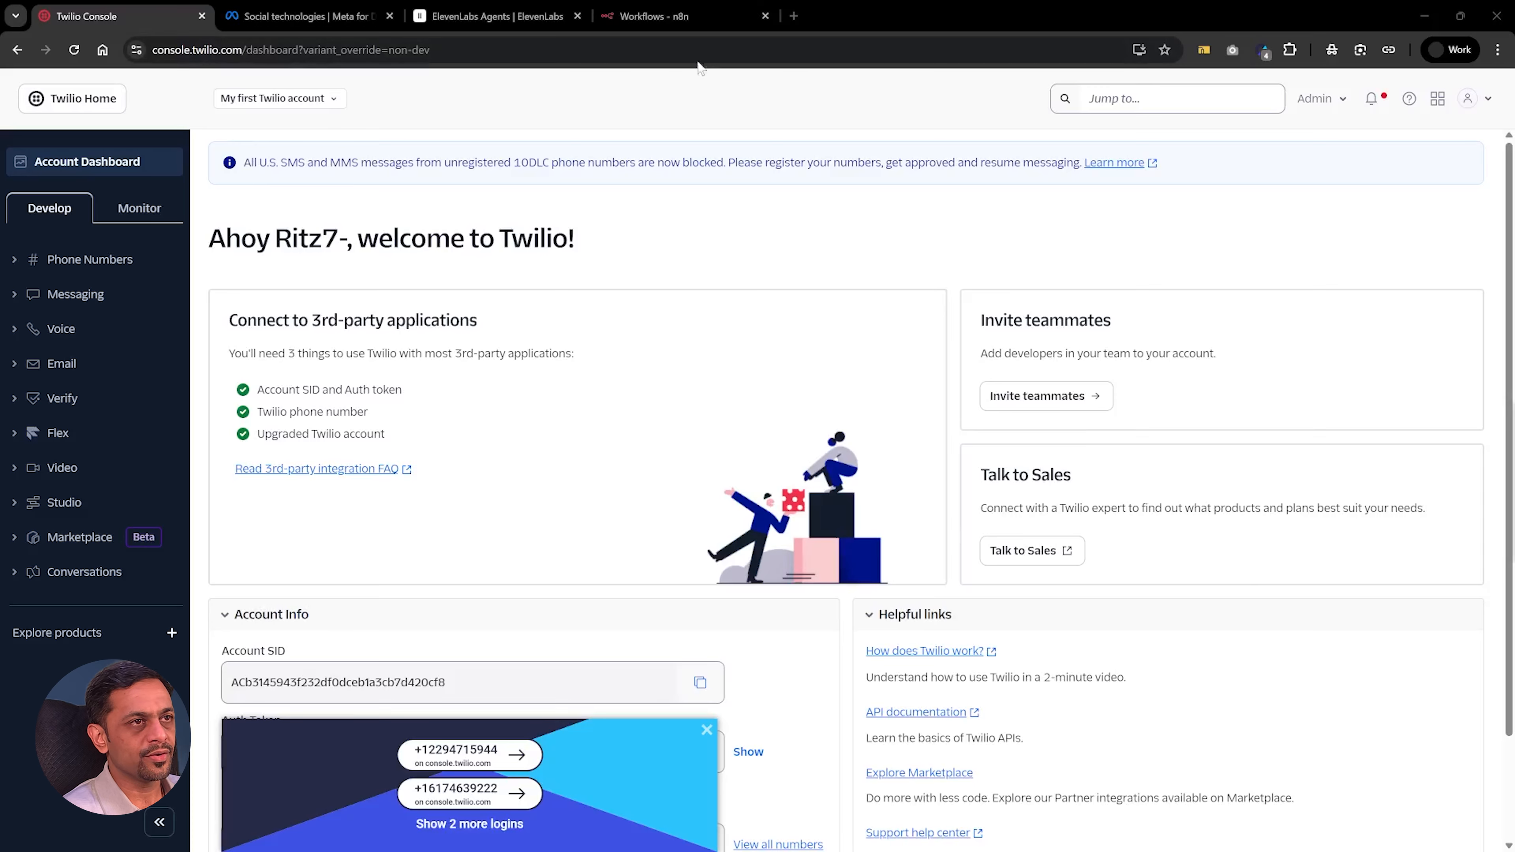
# Step: Load twilio.com in a new browser tab, then close it and return to the console
pyautogui.click(793, 16)
pyautogui.write('t')
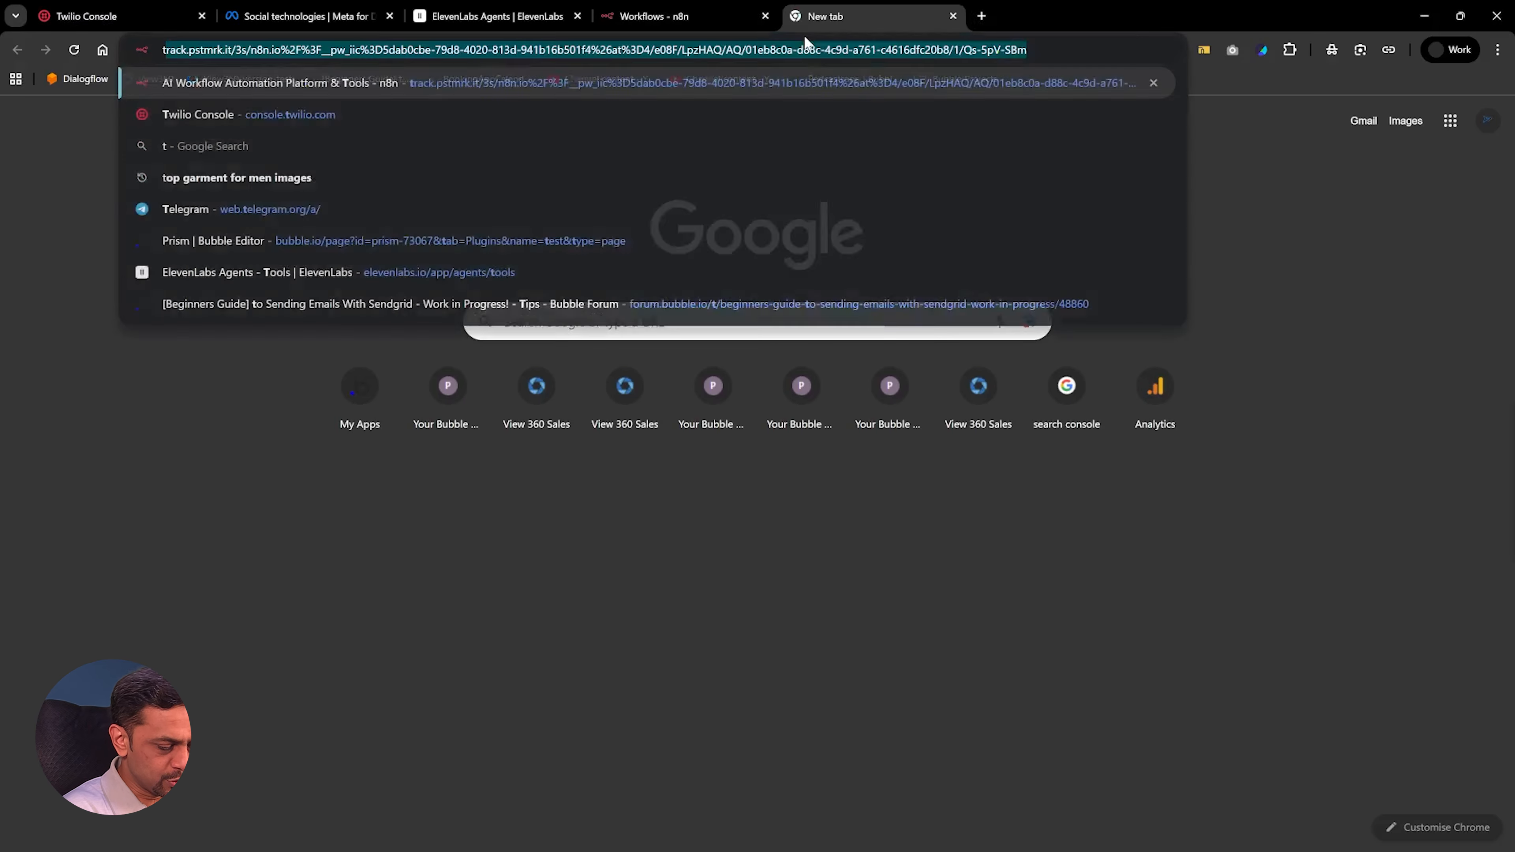
pyautogui.write('wilio.com')
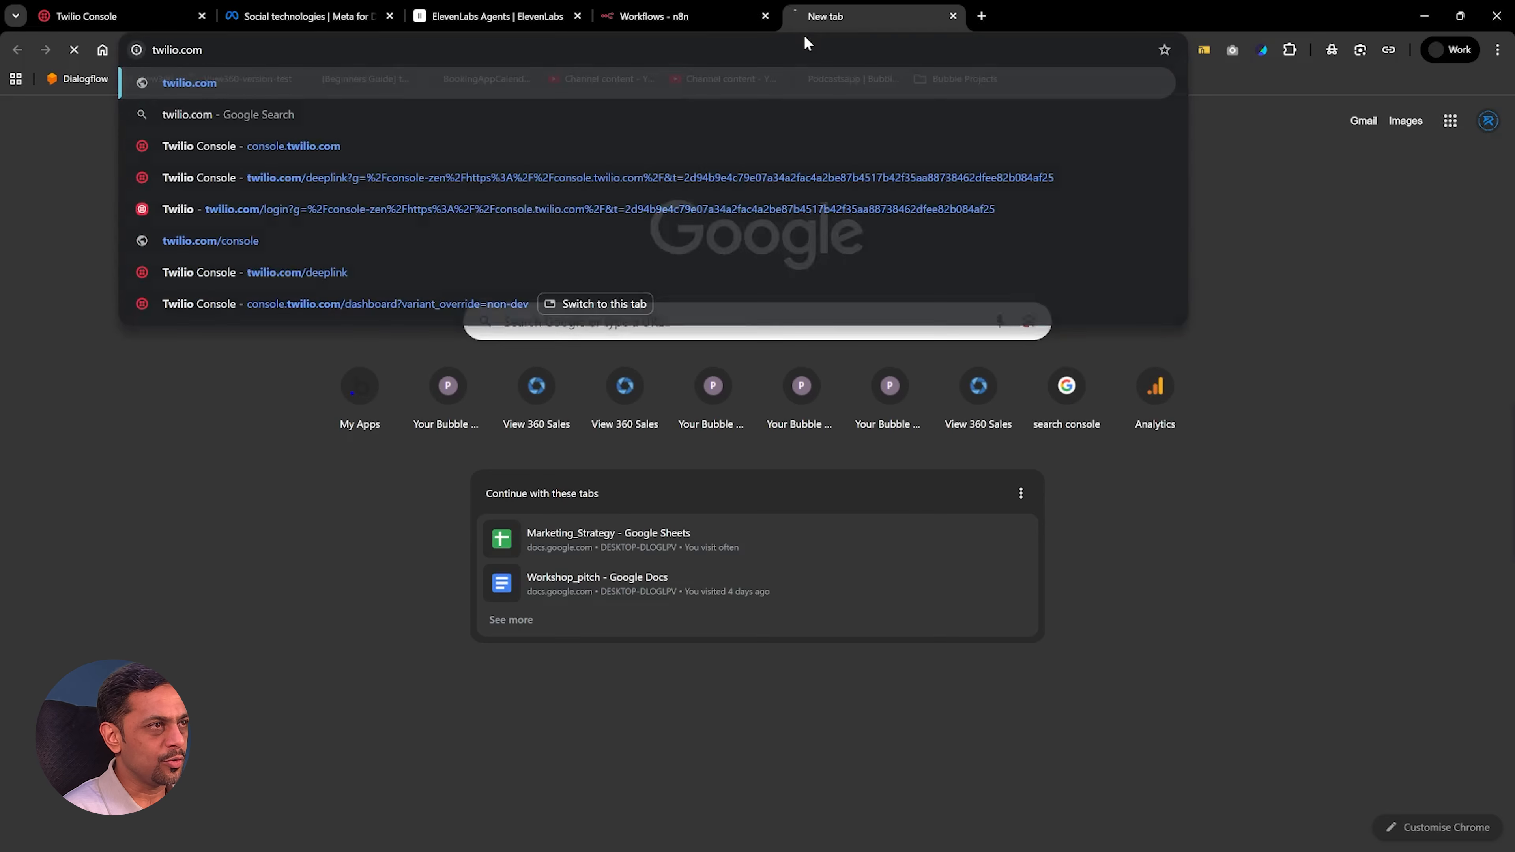
pyautogui.press('Return')
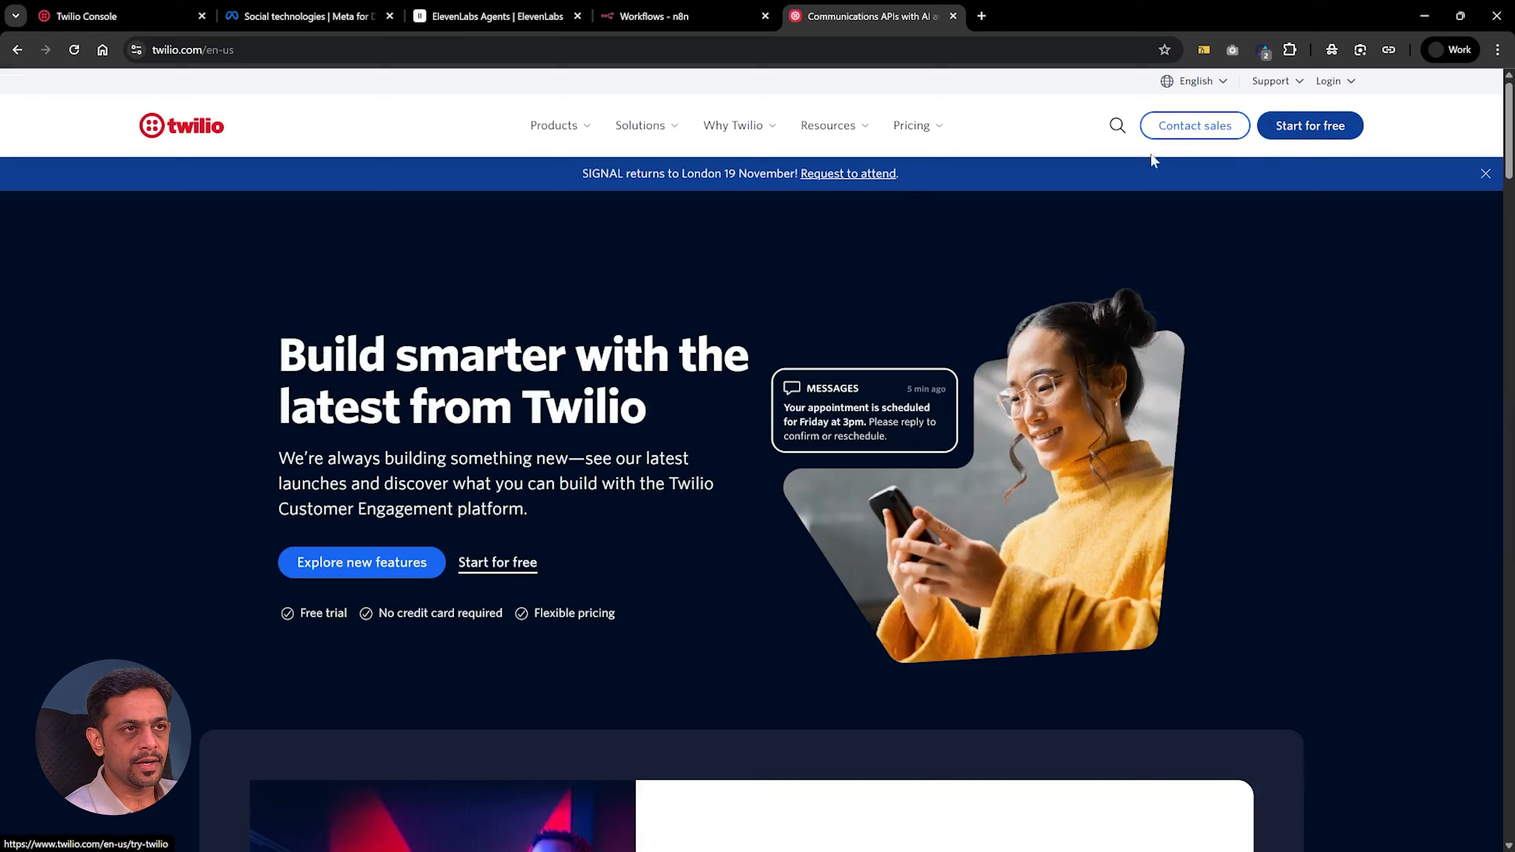
pyautogui.click(954, 16)
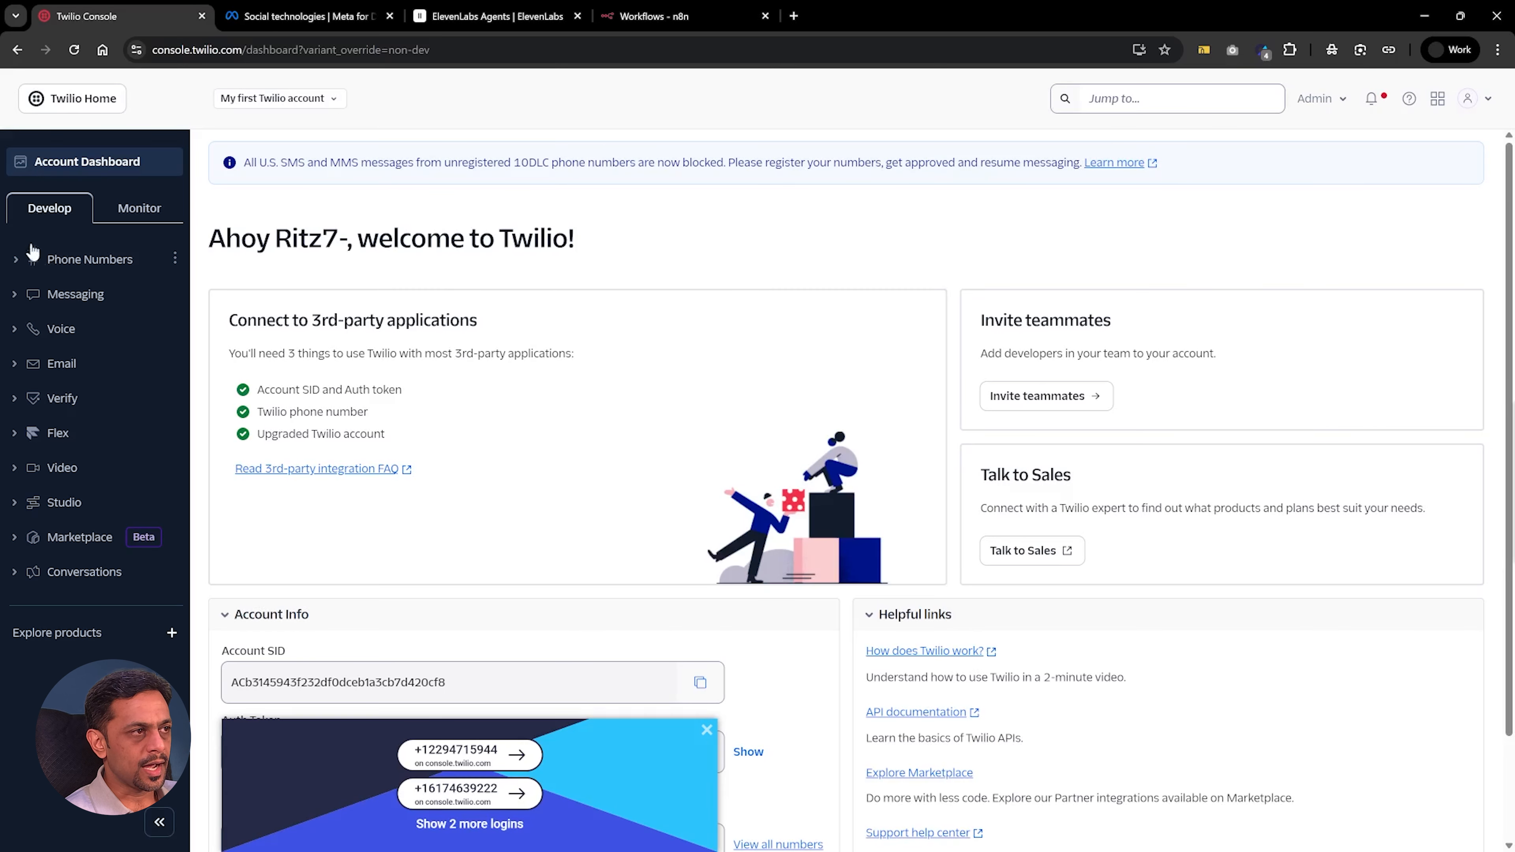
# Step: Open the Active numbers list via the Develop sidebar's Phone Numbers > Manage section
pyautogui.click(139, 210)
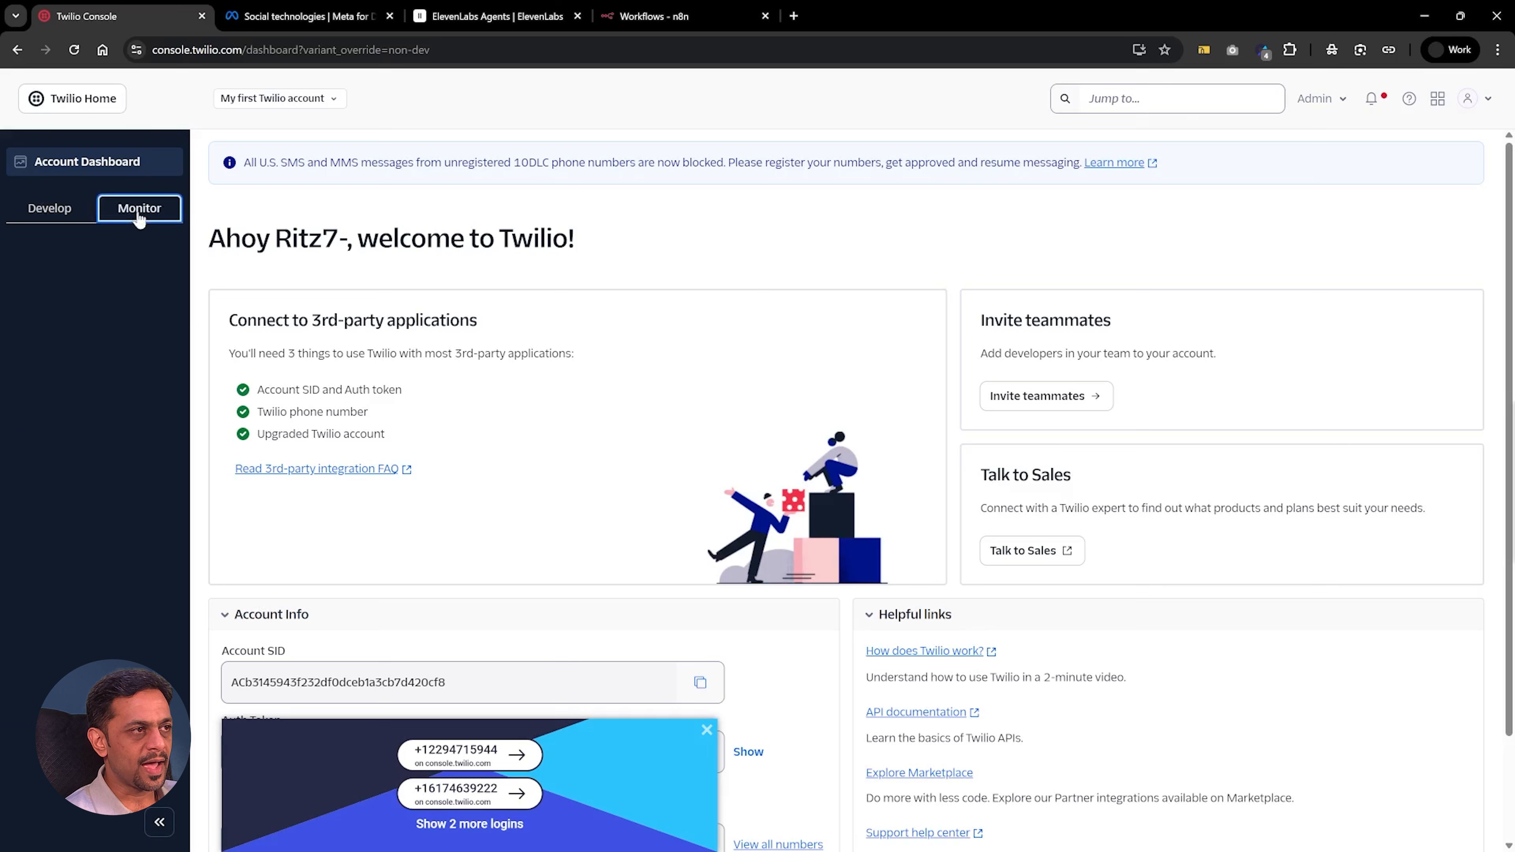
pyautogui.click(49, 212)
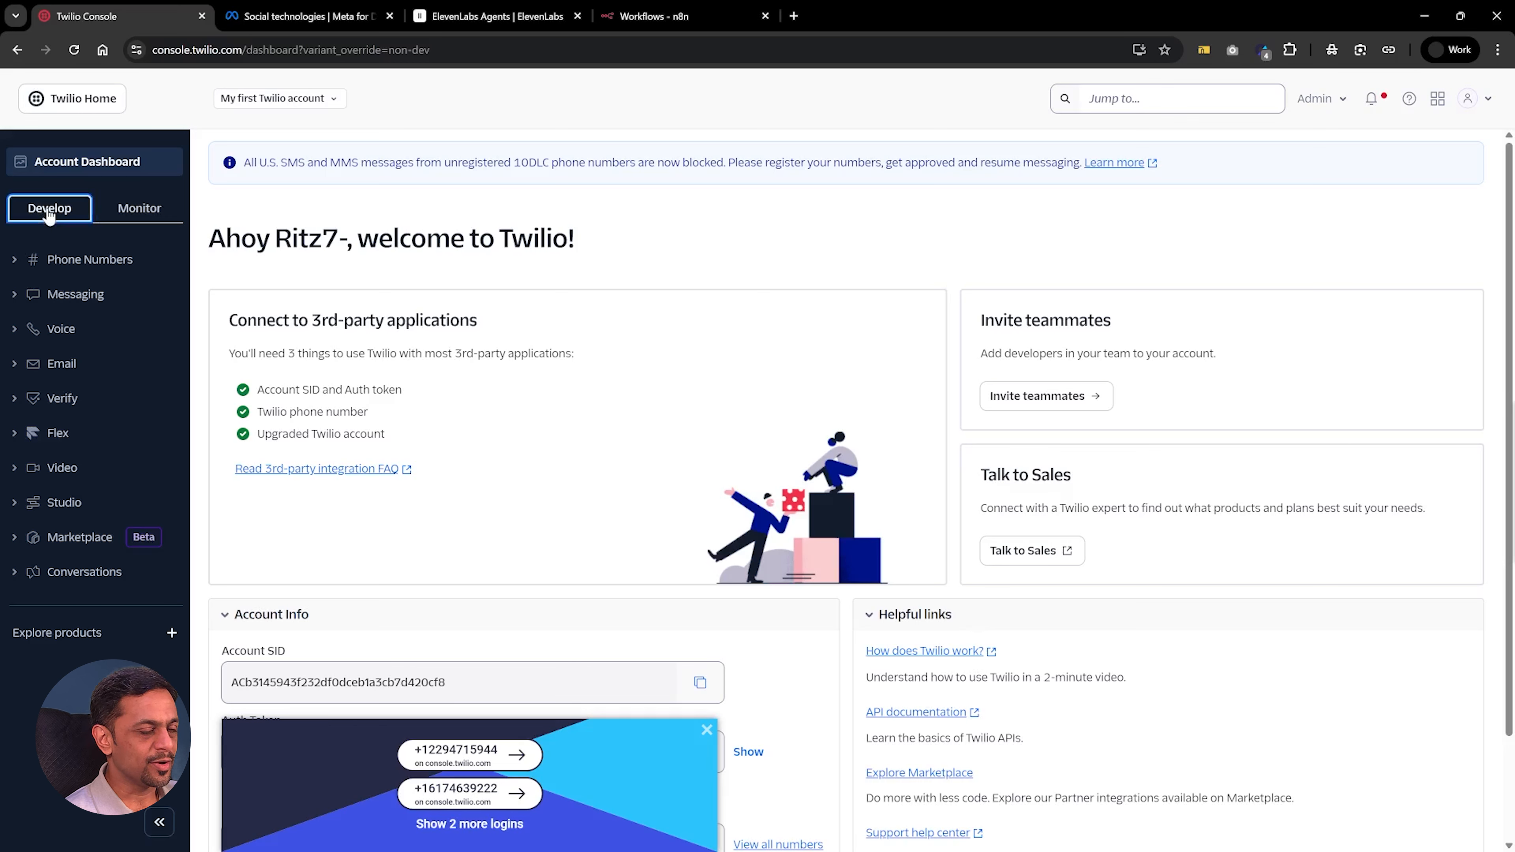
pyautogui.click(19, 263)
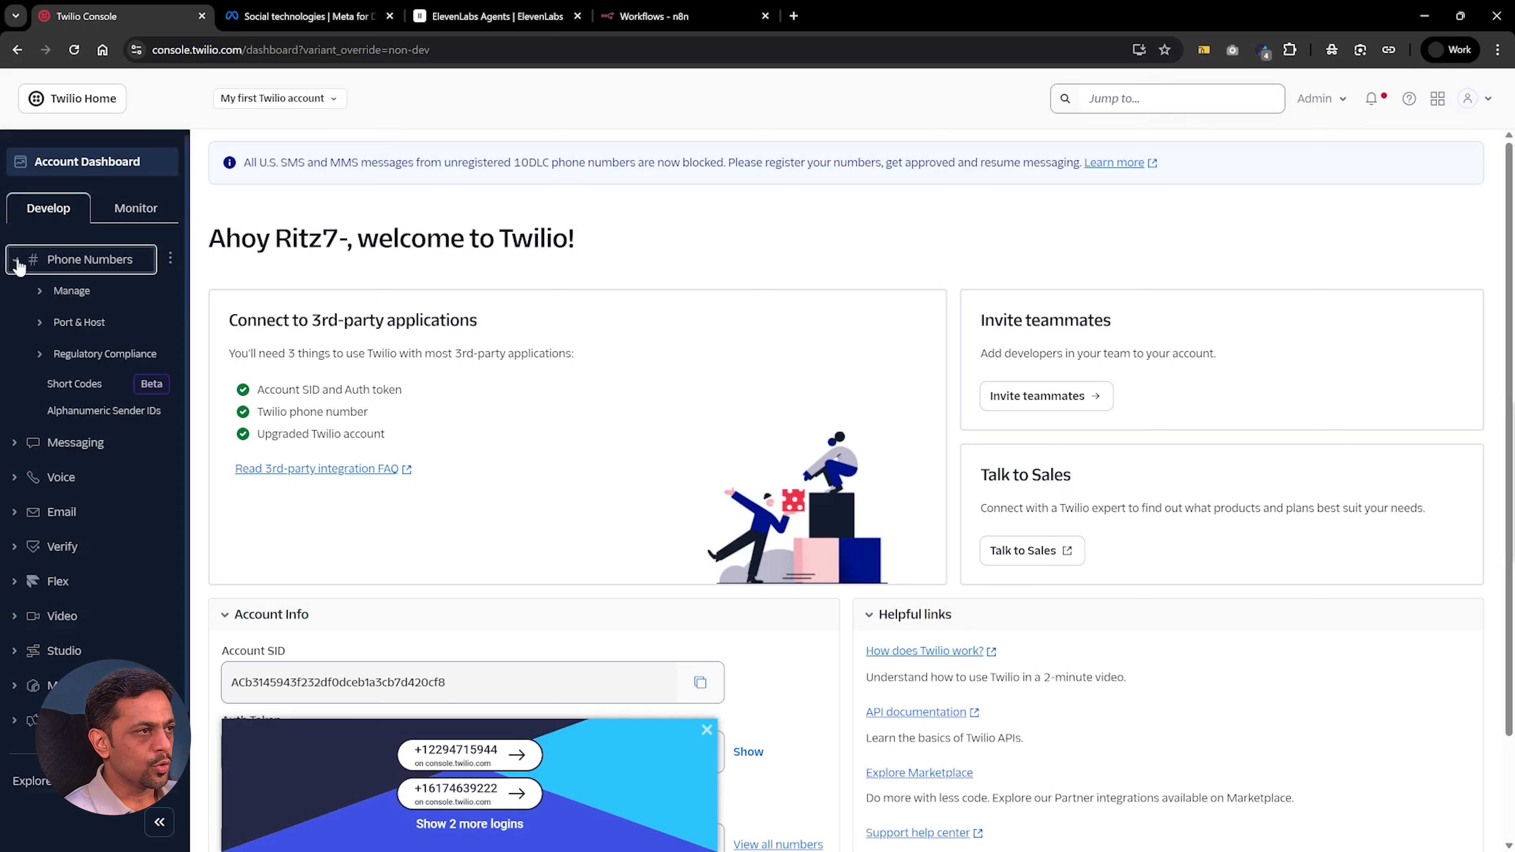
pyautogui.click(71, 293)
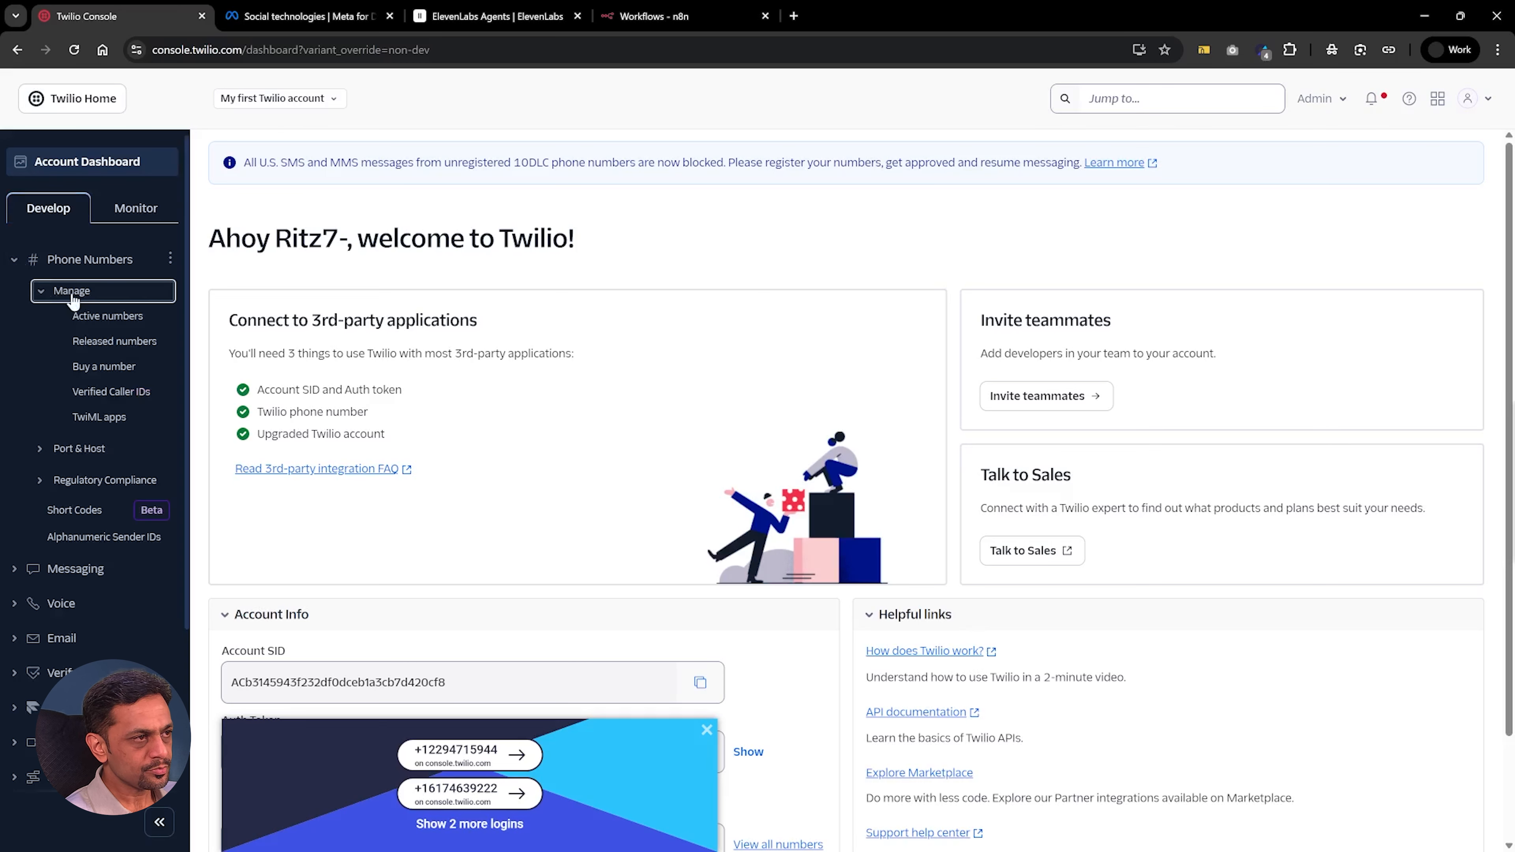
pyautogui.click(102, 326)
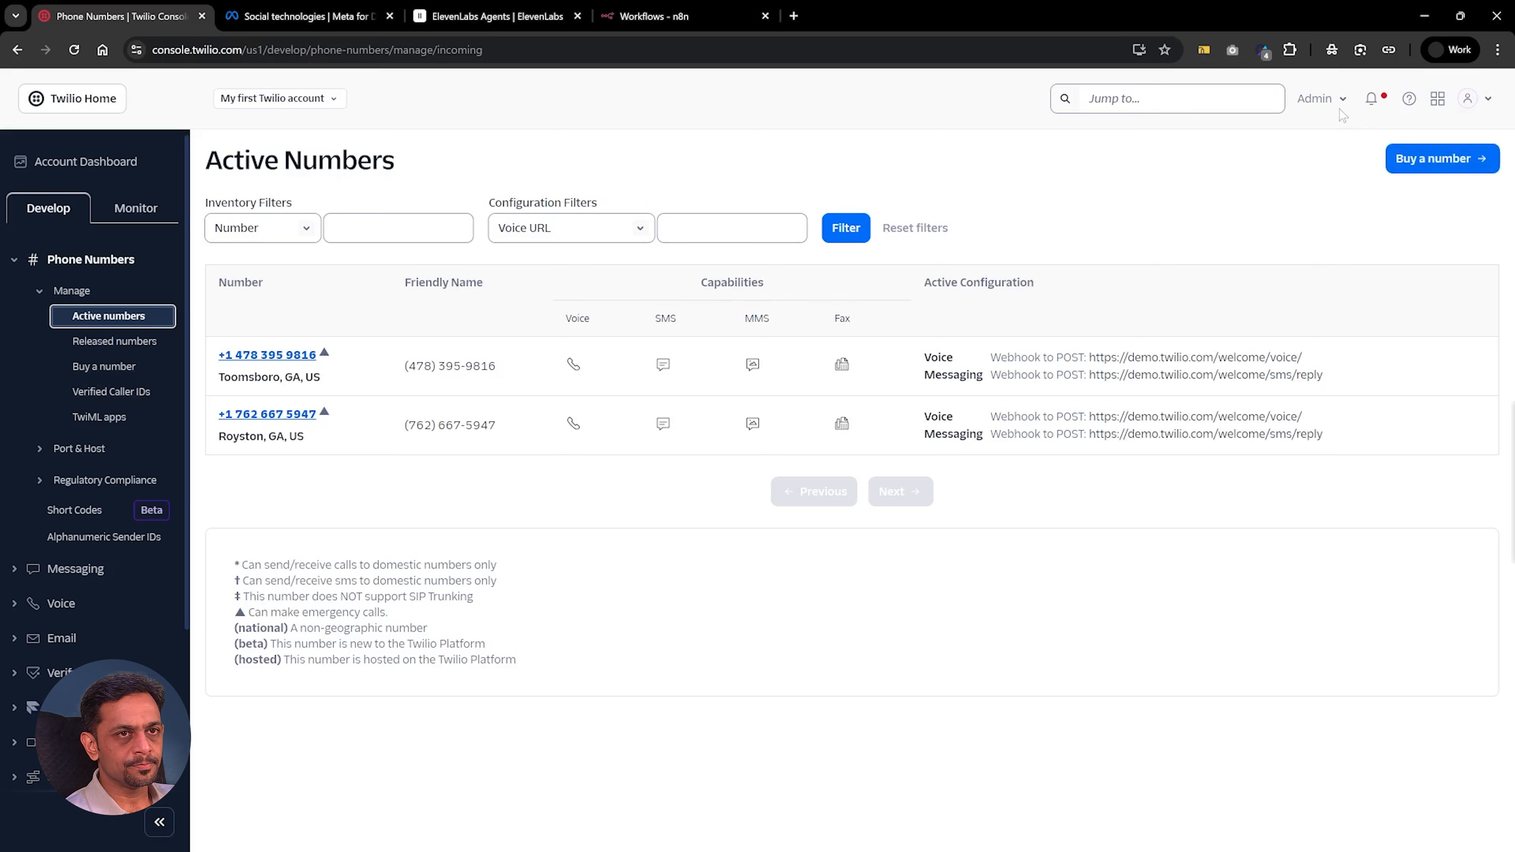
# Step: Open Account billing from the Admin menu and highlight the $18.66101 available funds and $1.16025 spend
pyautogui.click(1321, 100)
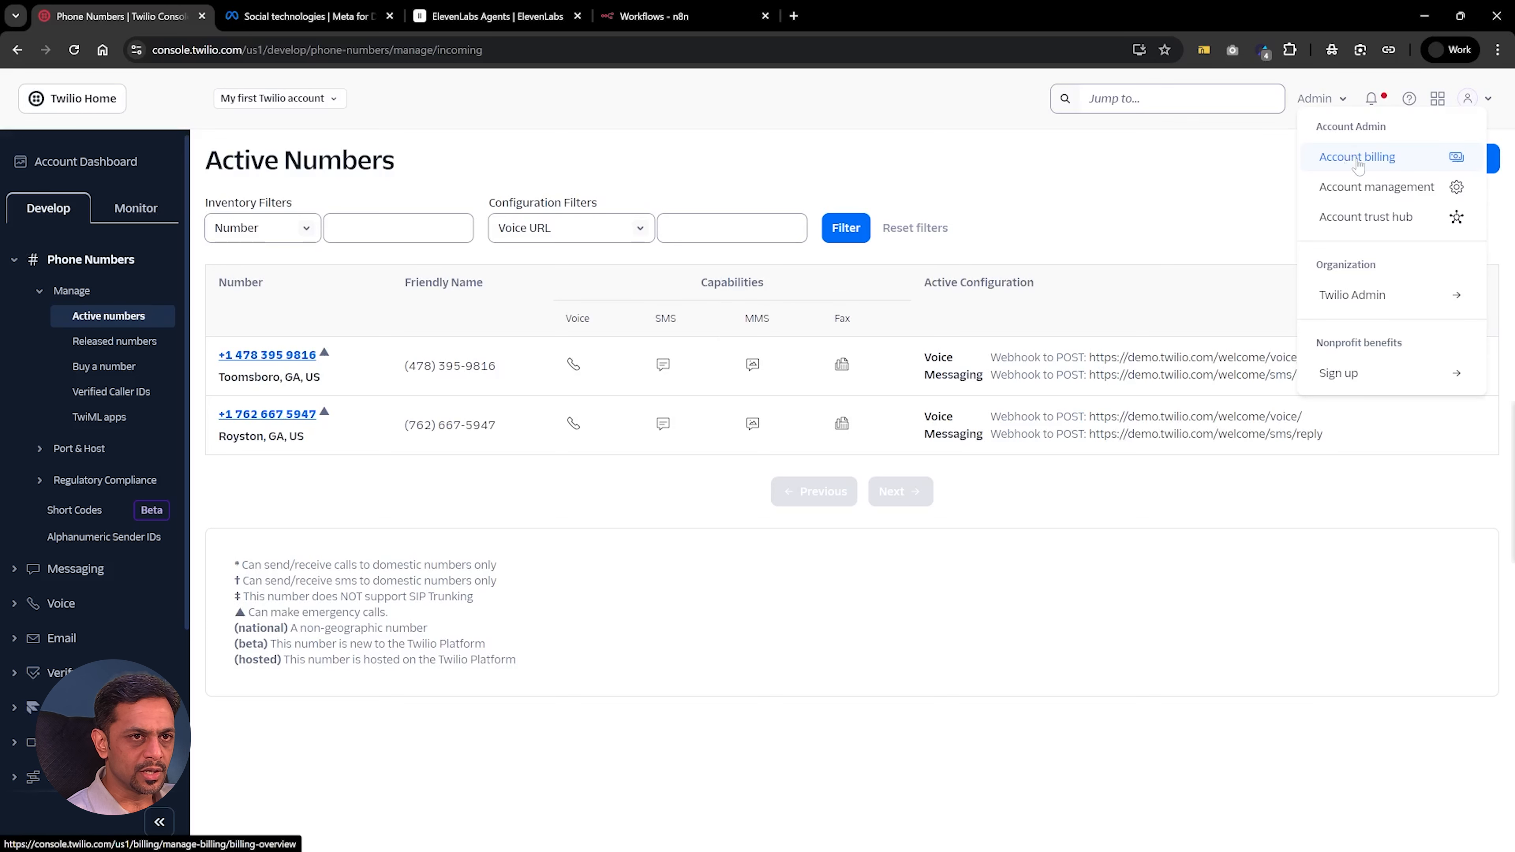
pyautogui.click(1359, 165)
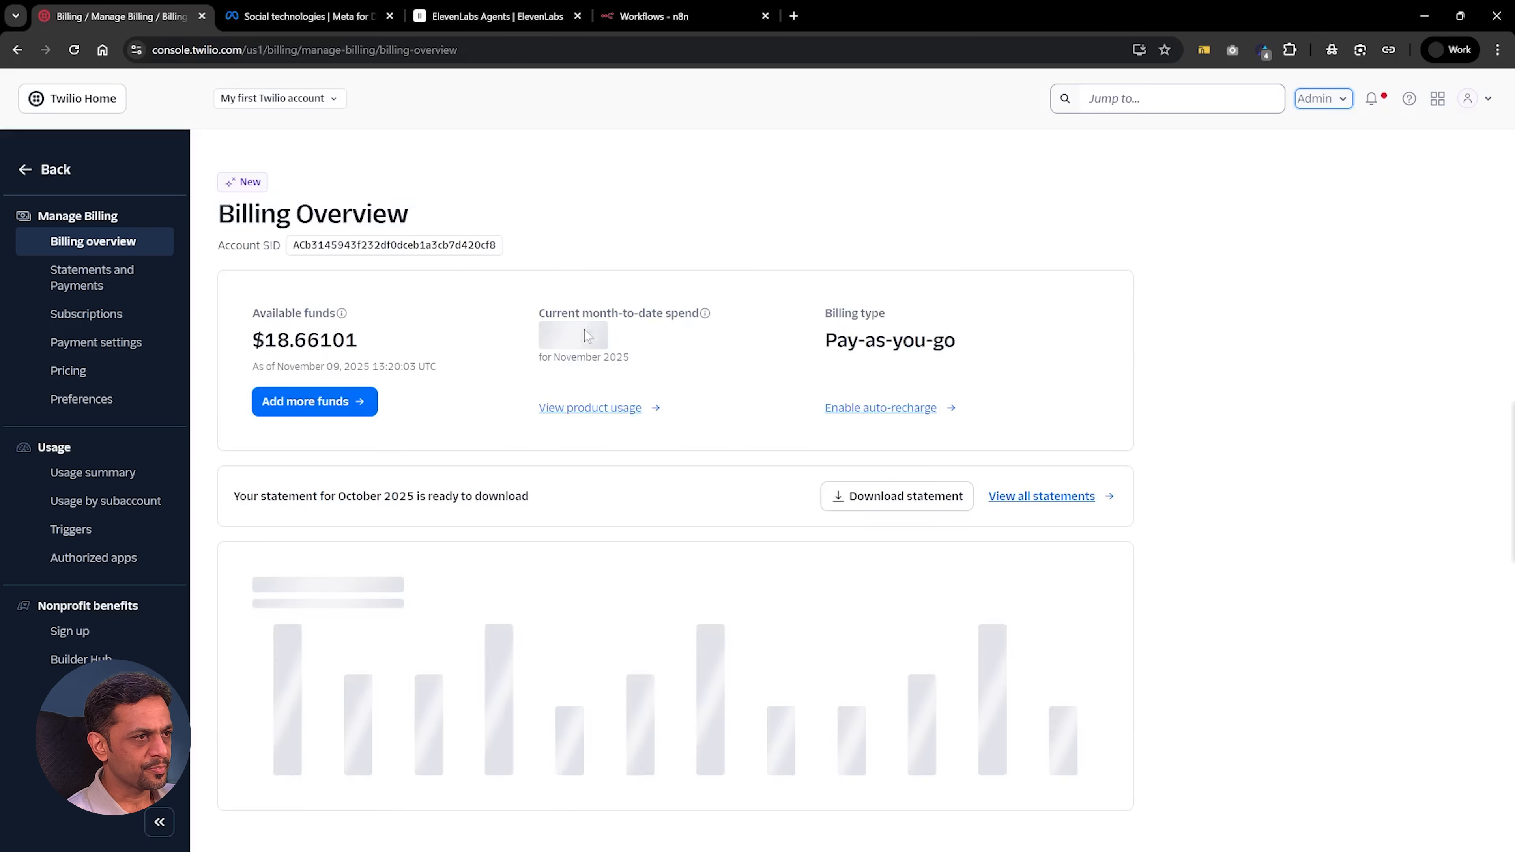
pyautogui.moveTo(252, 340); pyautogui.dragTo(362, 346)
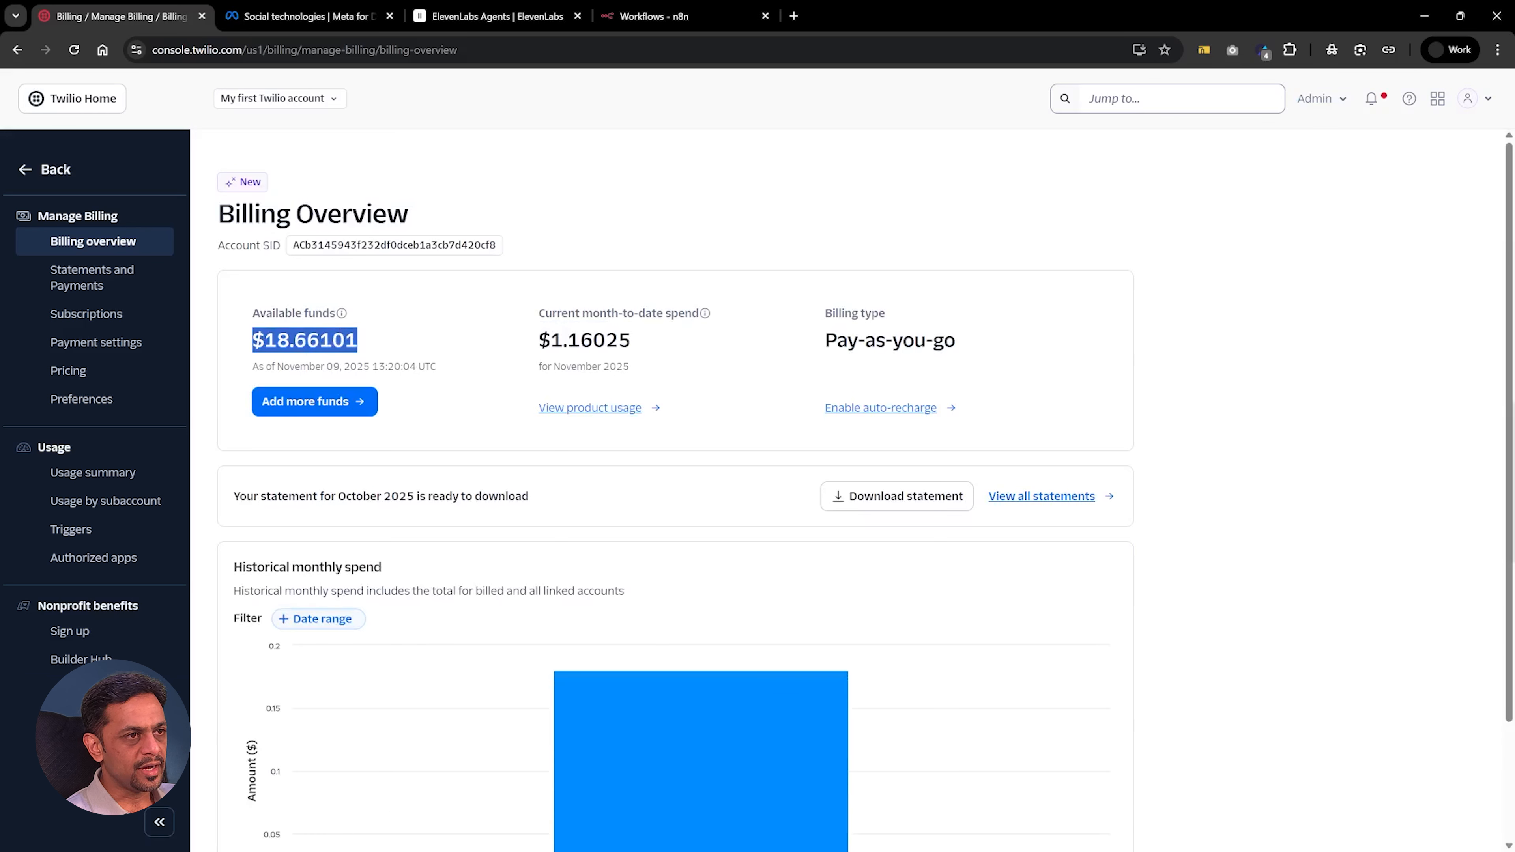
pyautogui.moveTo(539, 340); pyautogui.dragTo(631, 342)
pyautogui.click(631, 342)
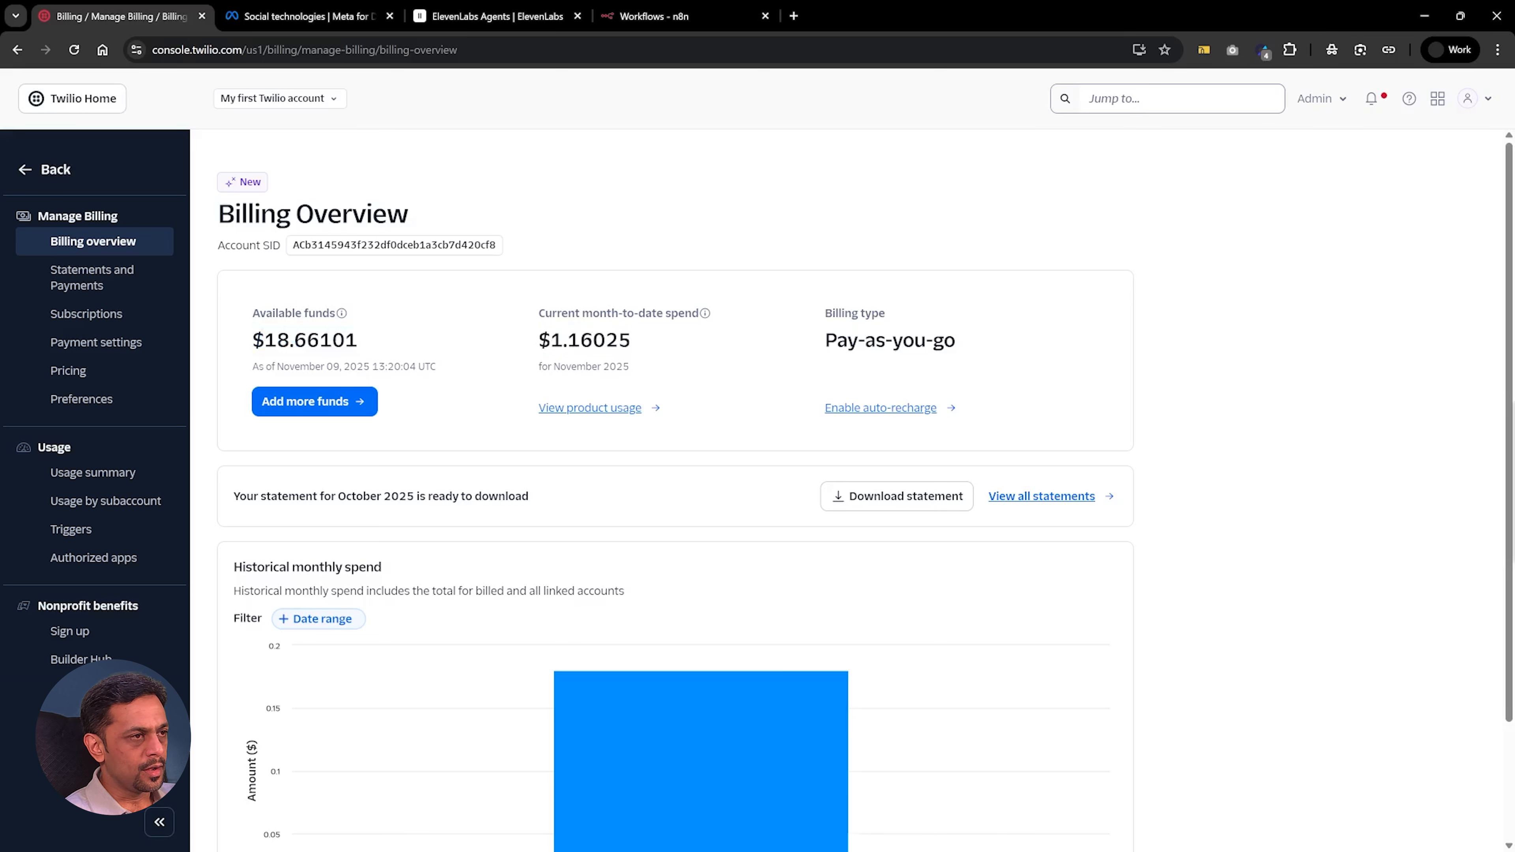
pyautogui.moveTo(253, 346); pyautogui.dragTo(374, 348)
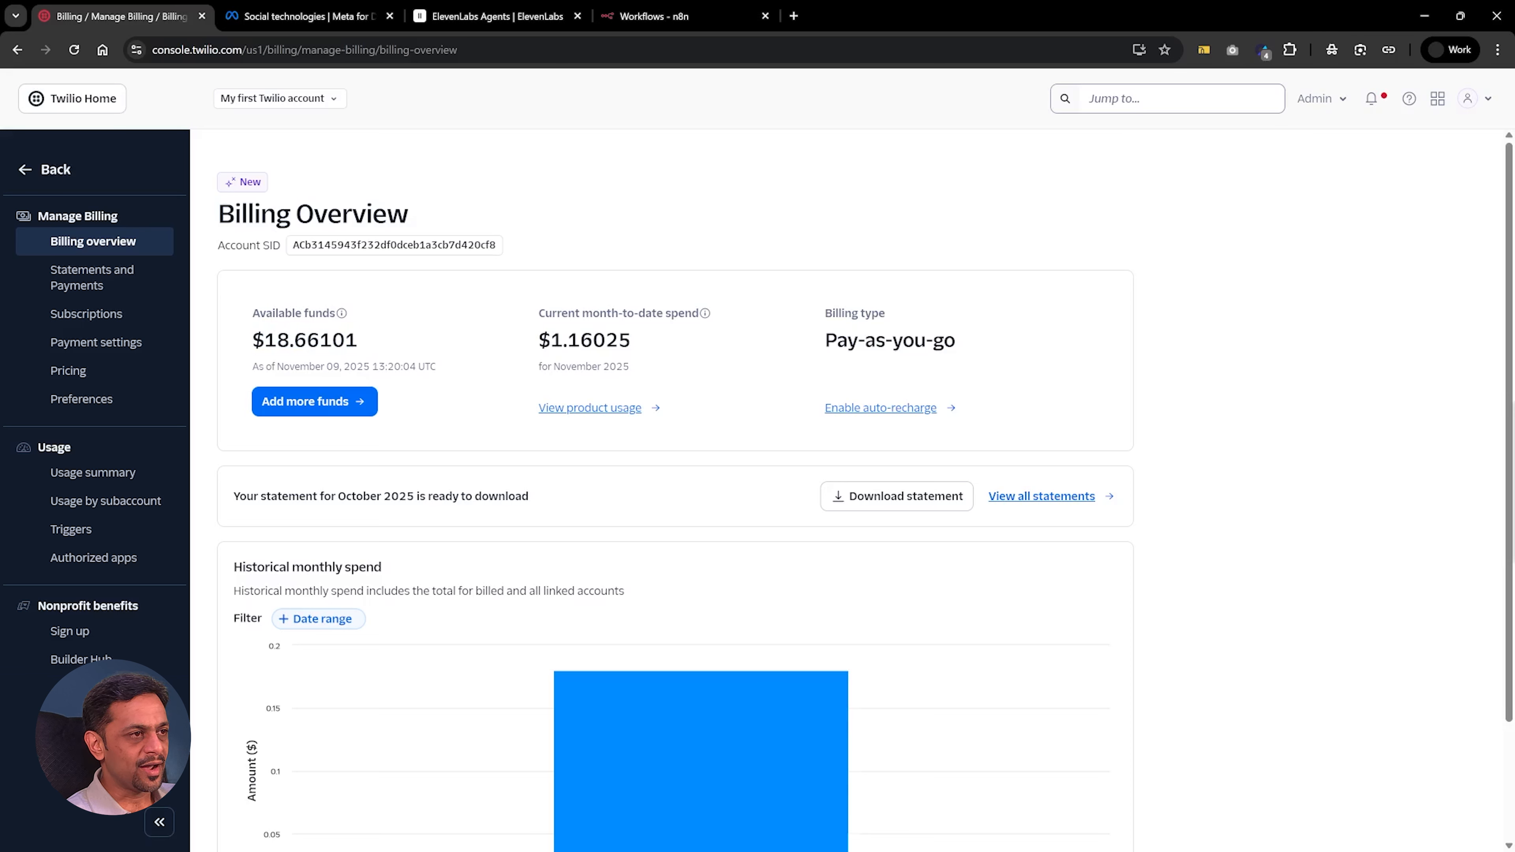
pyautogui.moveTo(253, 340); pyautogui.dragTo(383, 346)
pyautogui.click(384, 350)
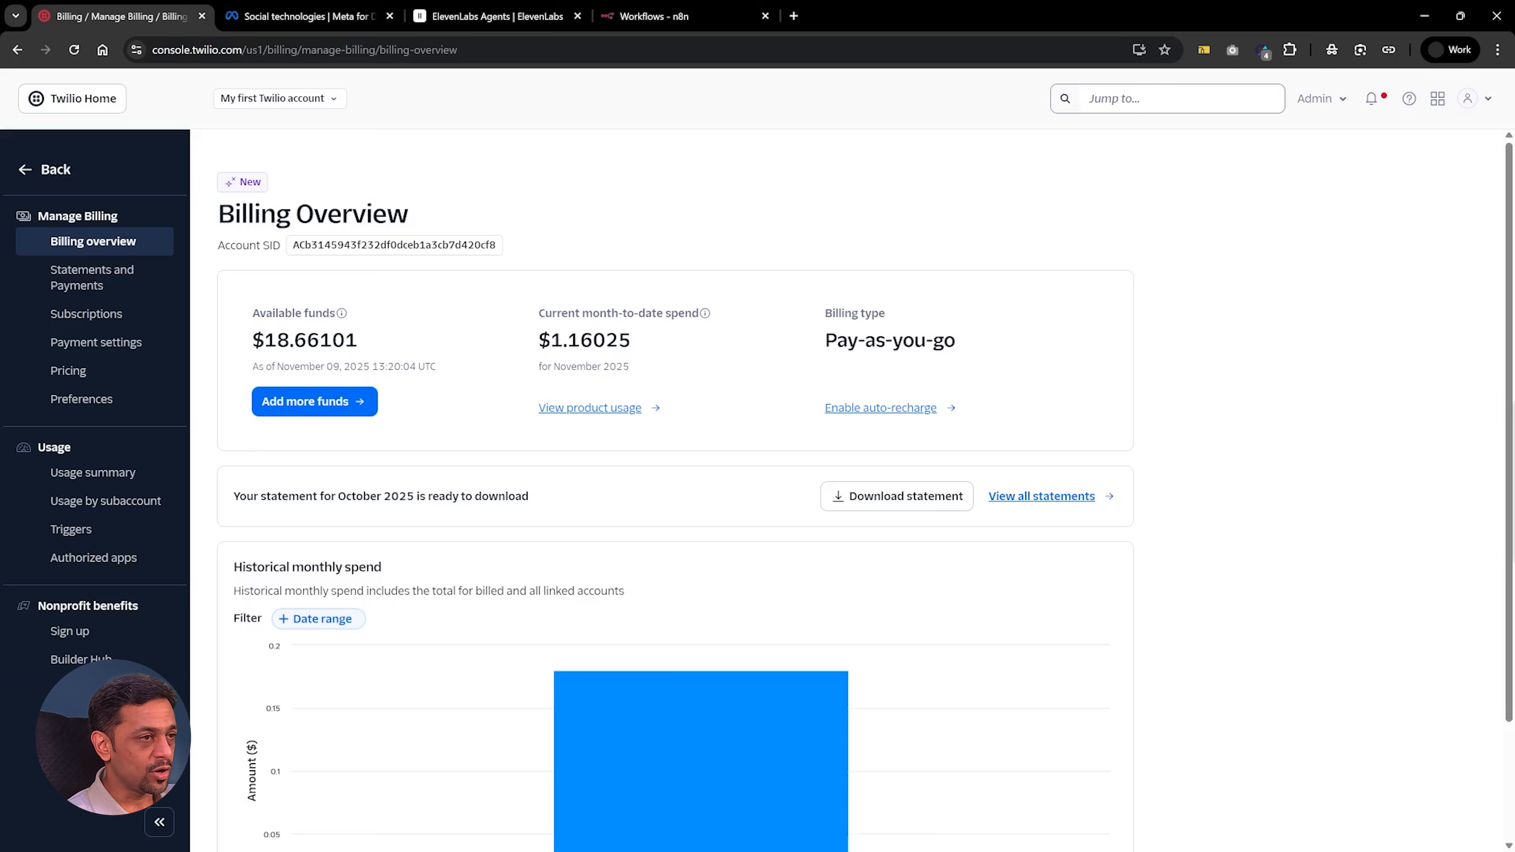
# Step: Return from billing to Active numbers and start buying a new number
pyautogui.click(28, 172)
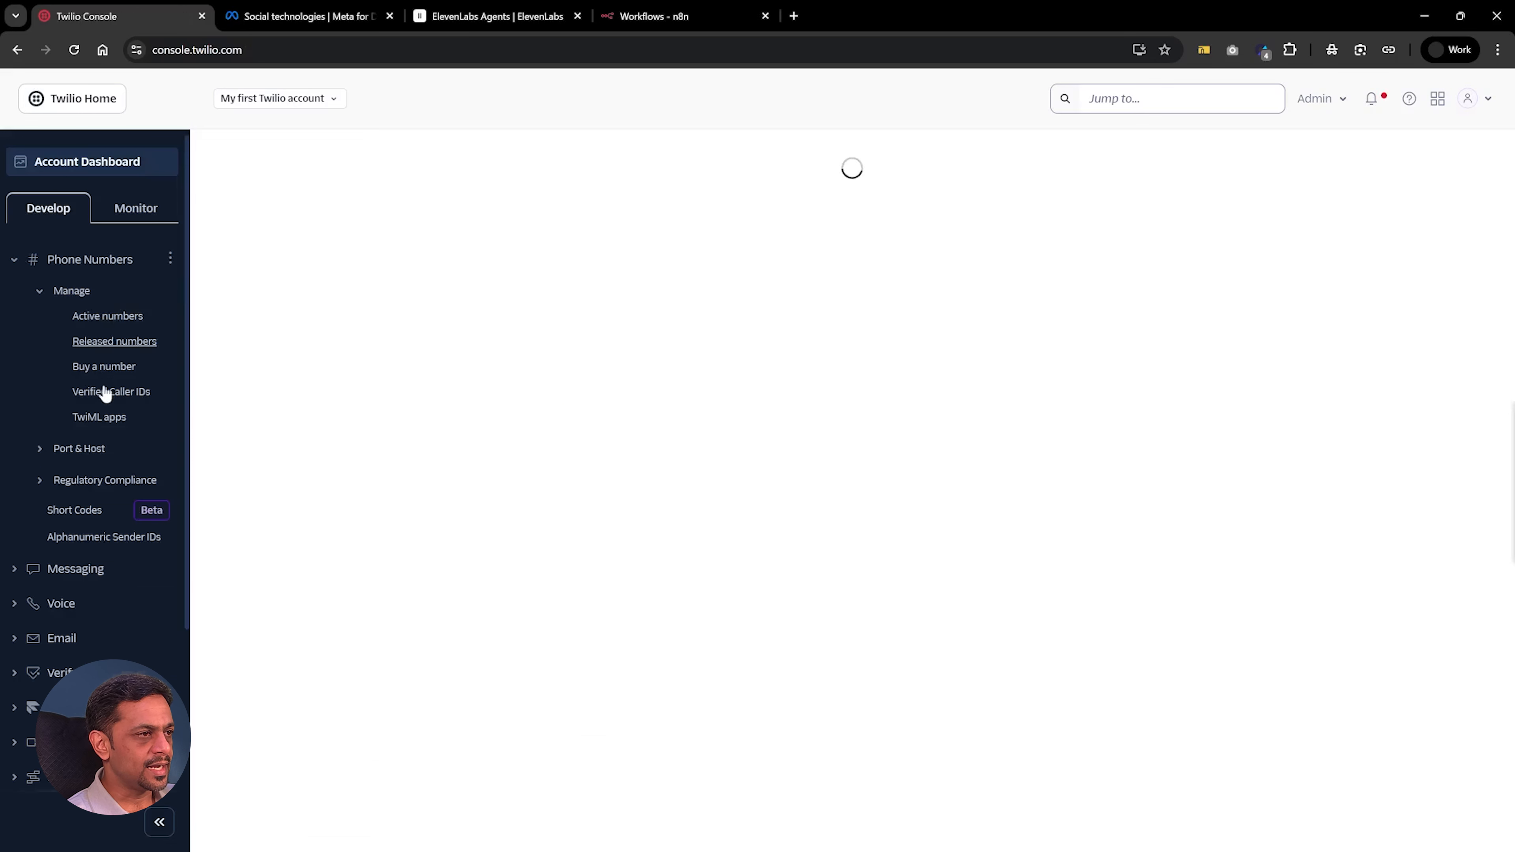
pyautogui.click(106, 319)
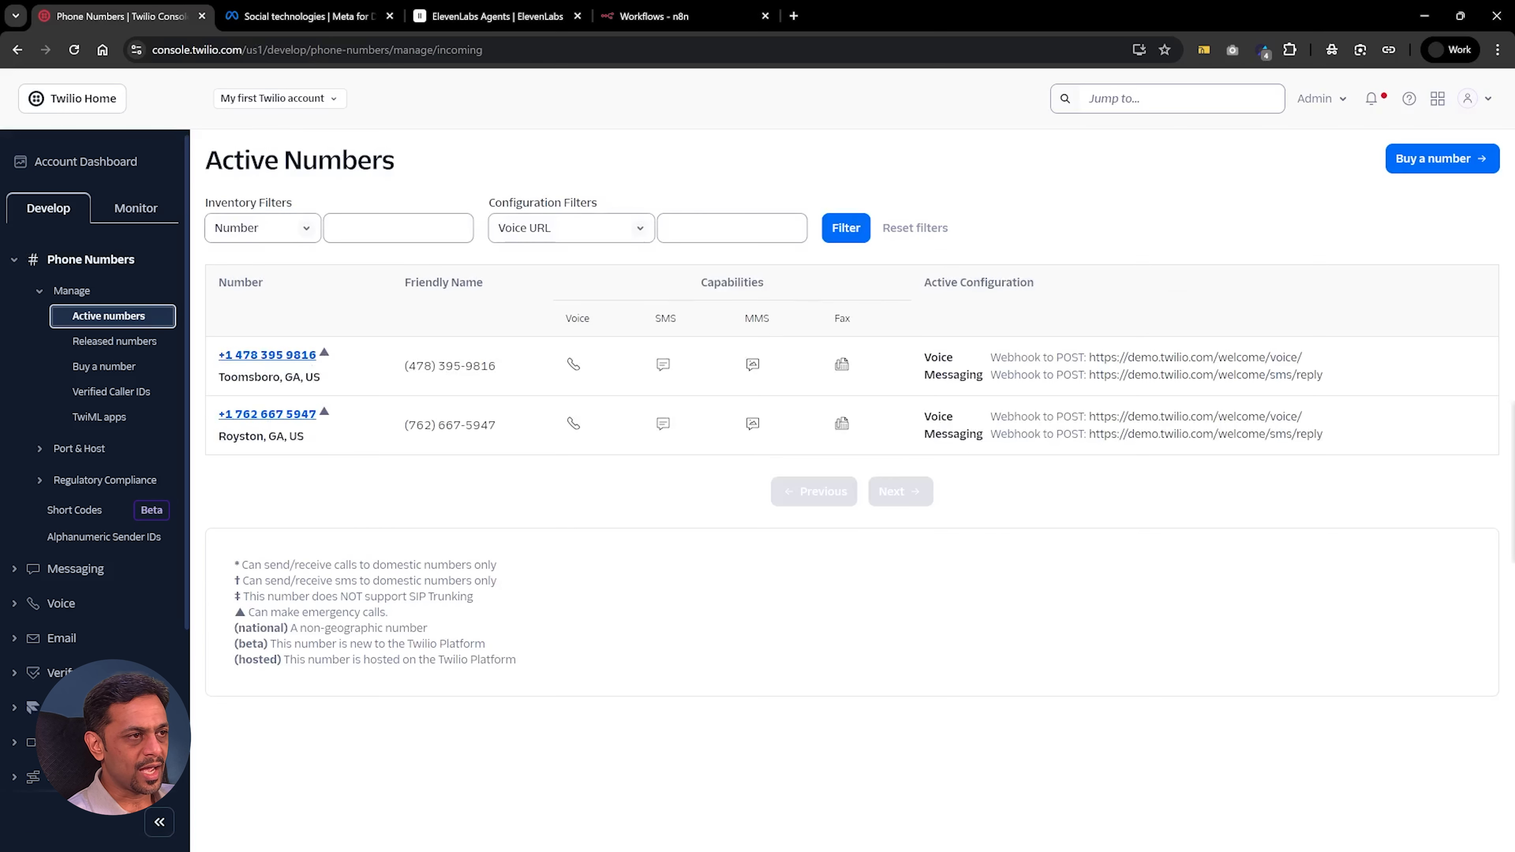
pyautogui.click(1412, 161)
pyautogui.click(1411, 161)
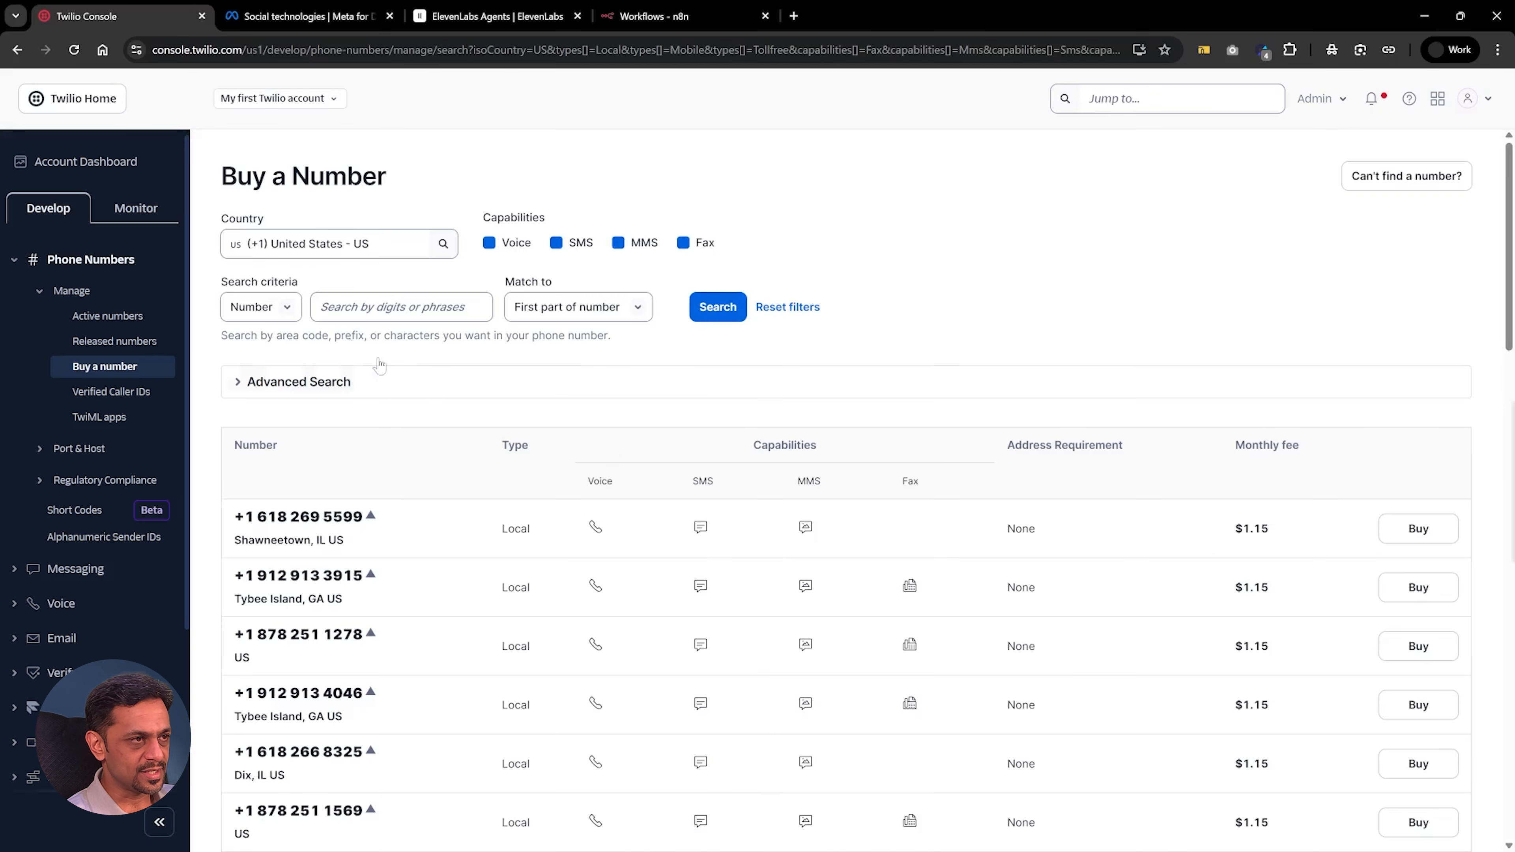
pyautogui.click(314, 244)
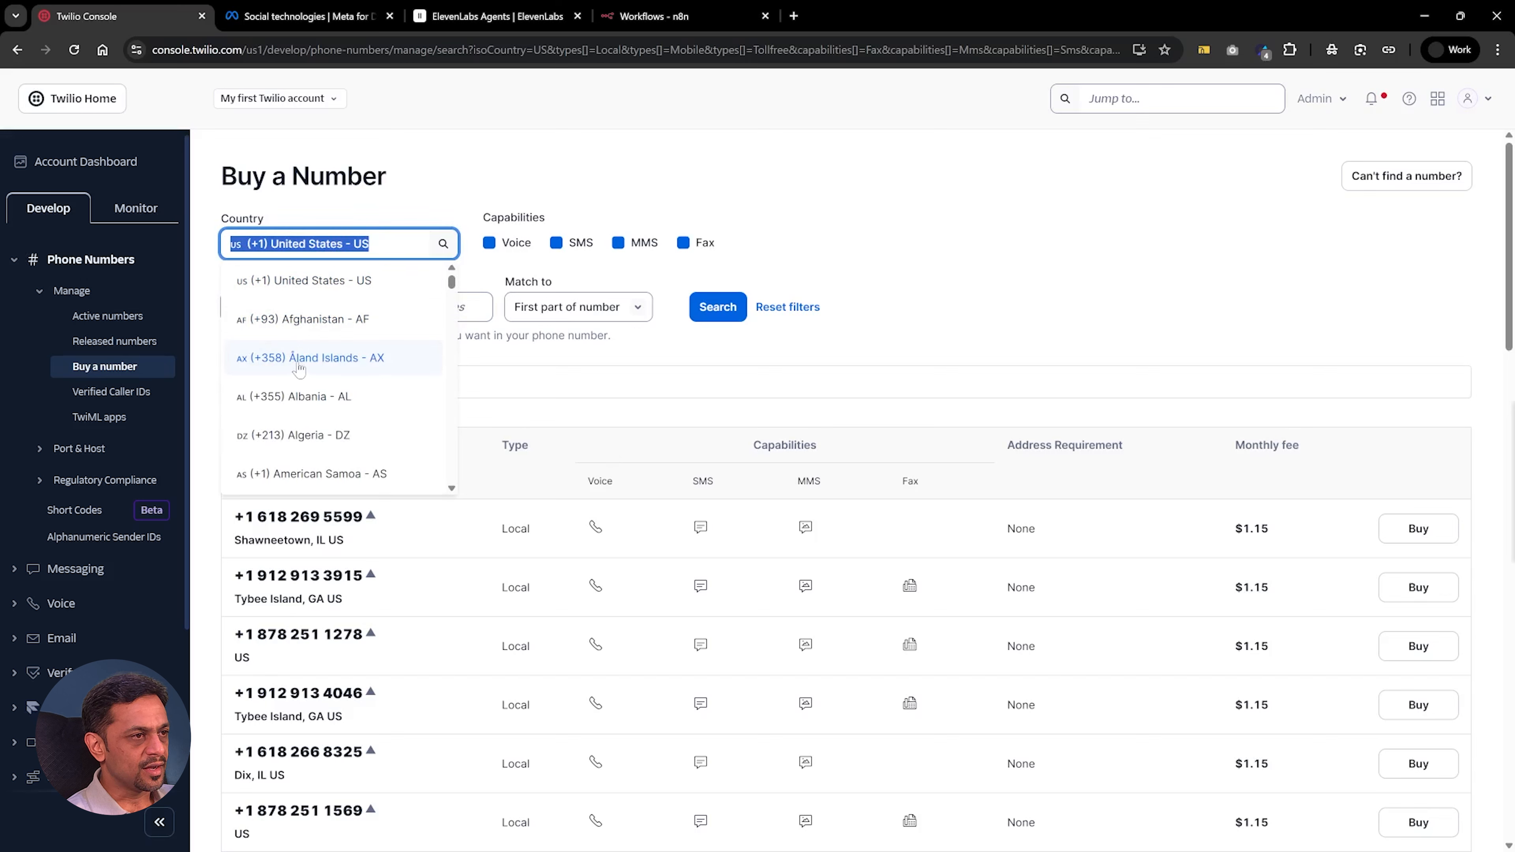
pyautogui.scroll(-15, 347, 409)
pyautogui.scroll(-5, 293, 397)
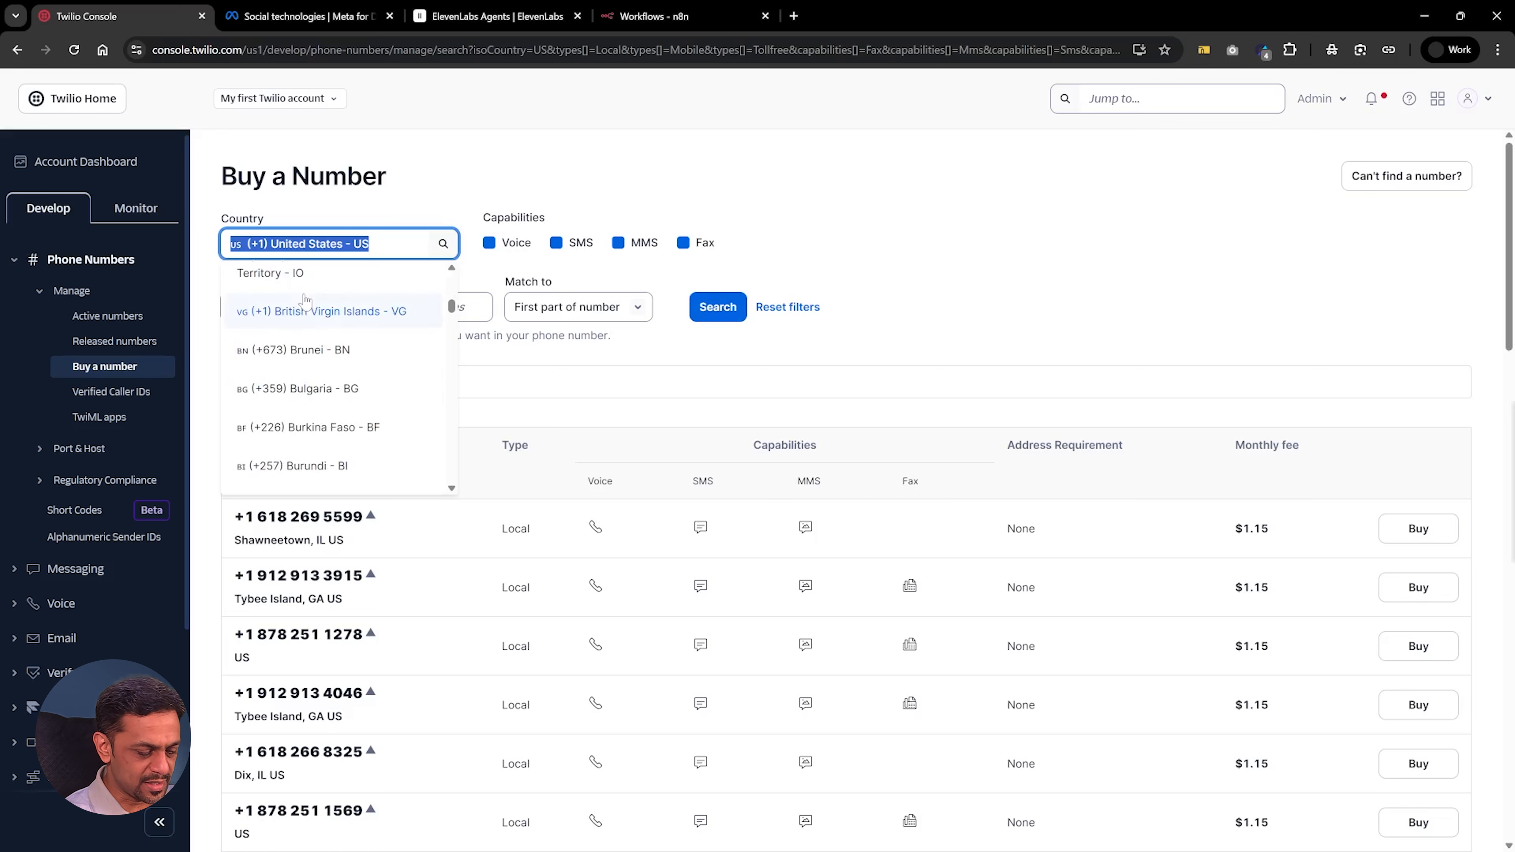
pyautogui.write('india')
pyautogui.click(298, 339)
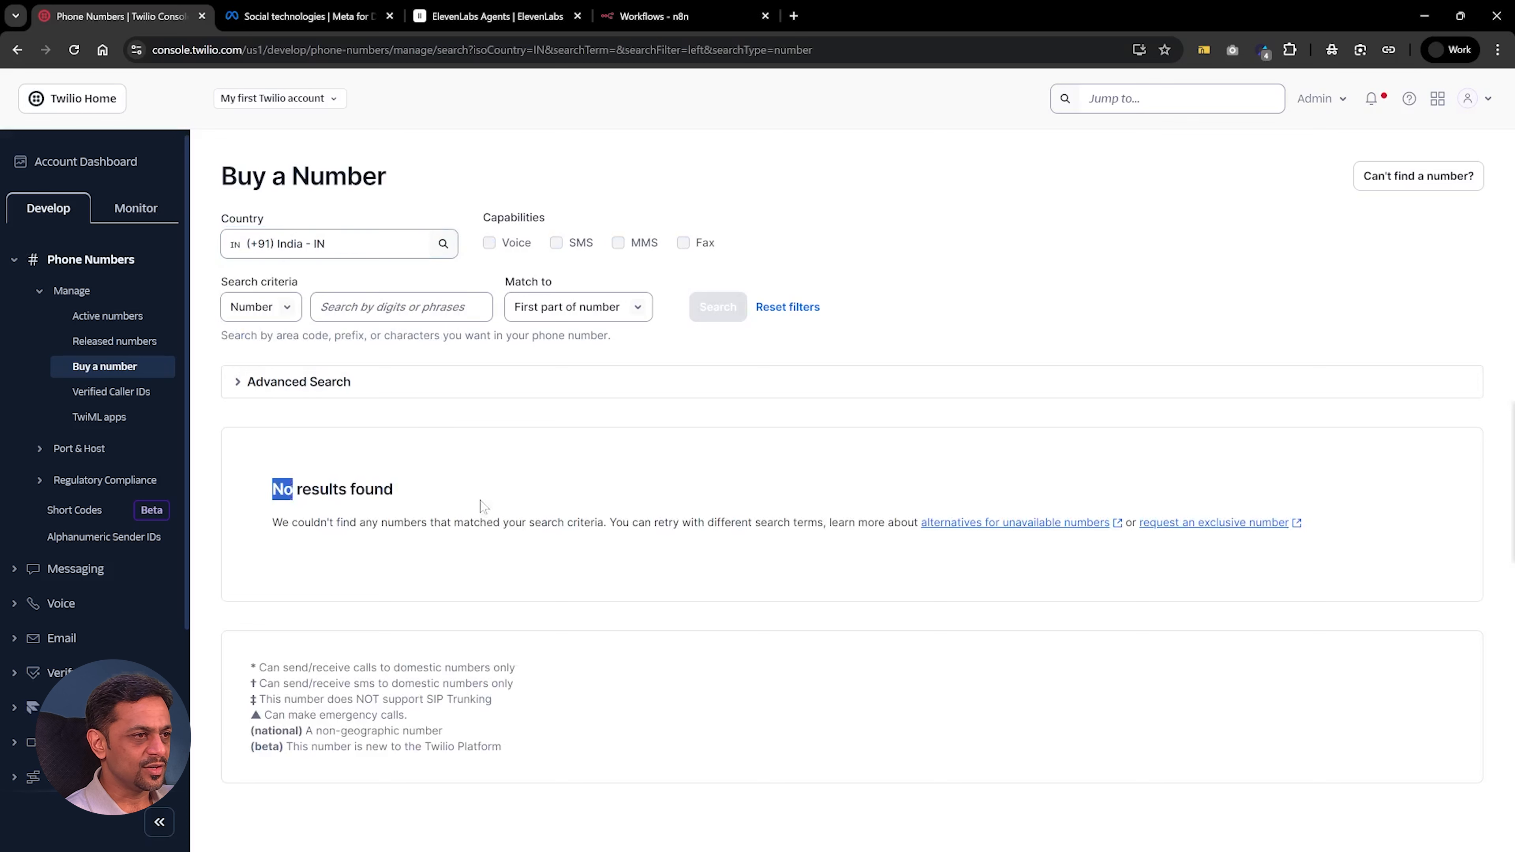
pyautogui.moveTo(271, 486); pyautogui.dragTo(528, 522)
pyautogui.click(529, 527)
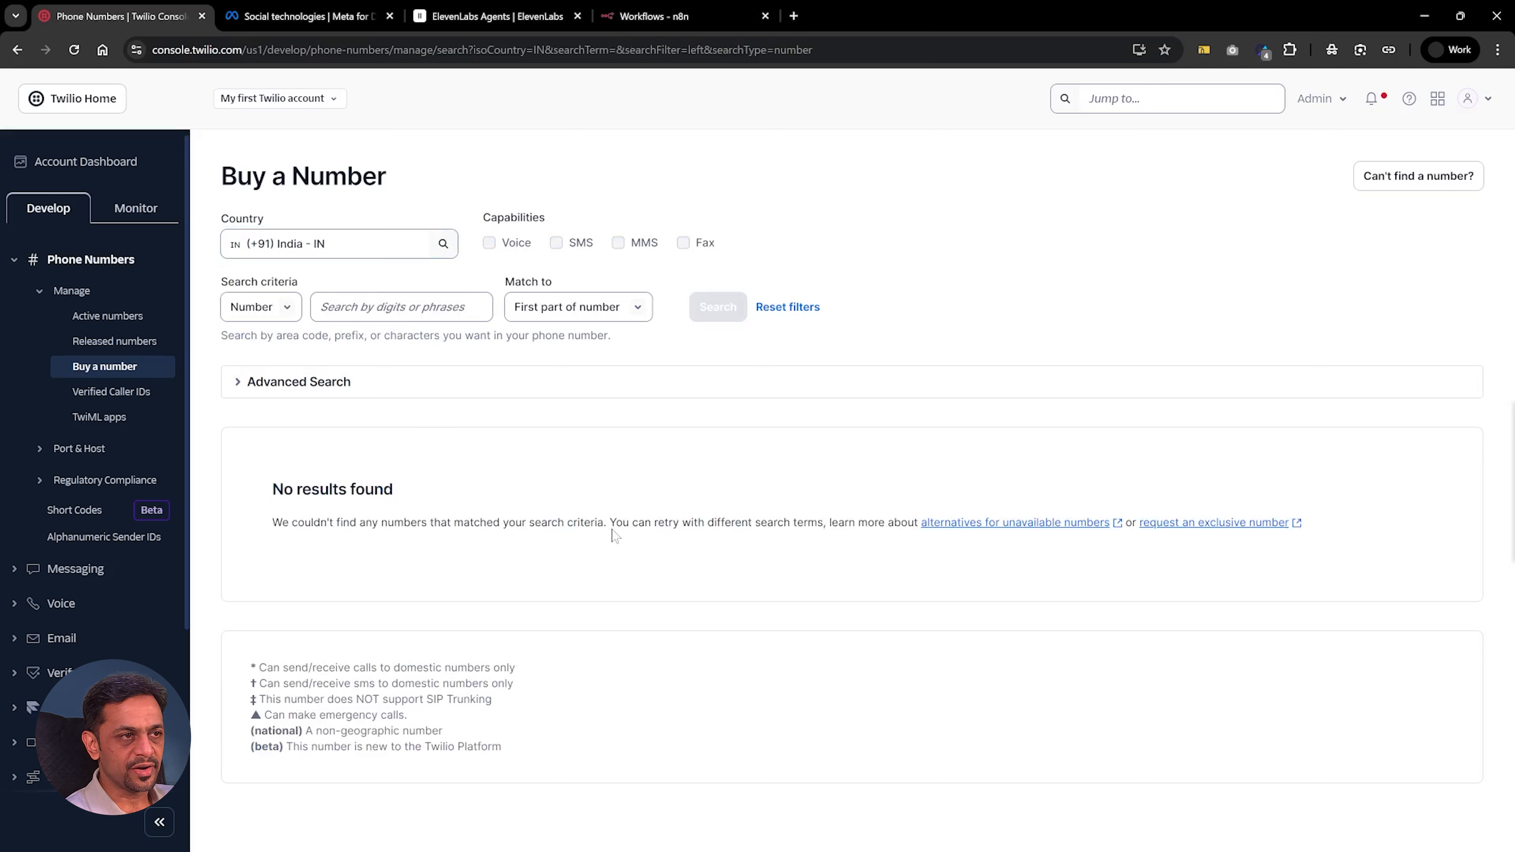
pyautogui.click(294, 242)
pyautogui.scroll(15, 311, 303)
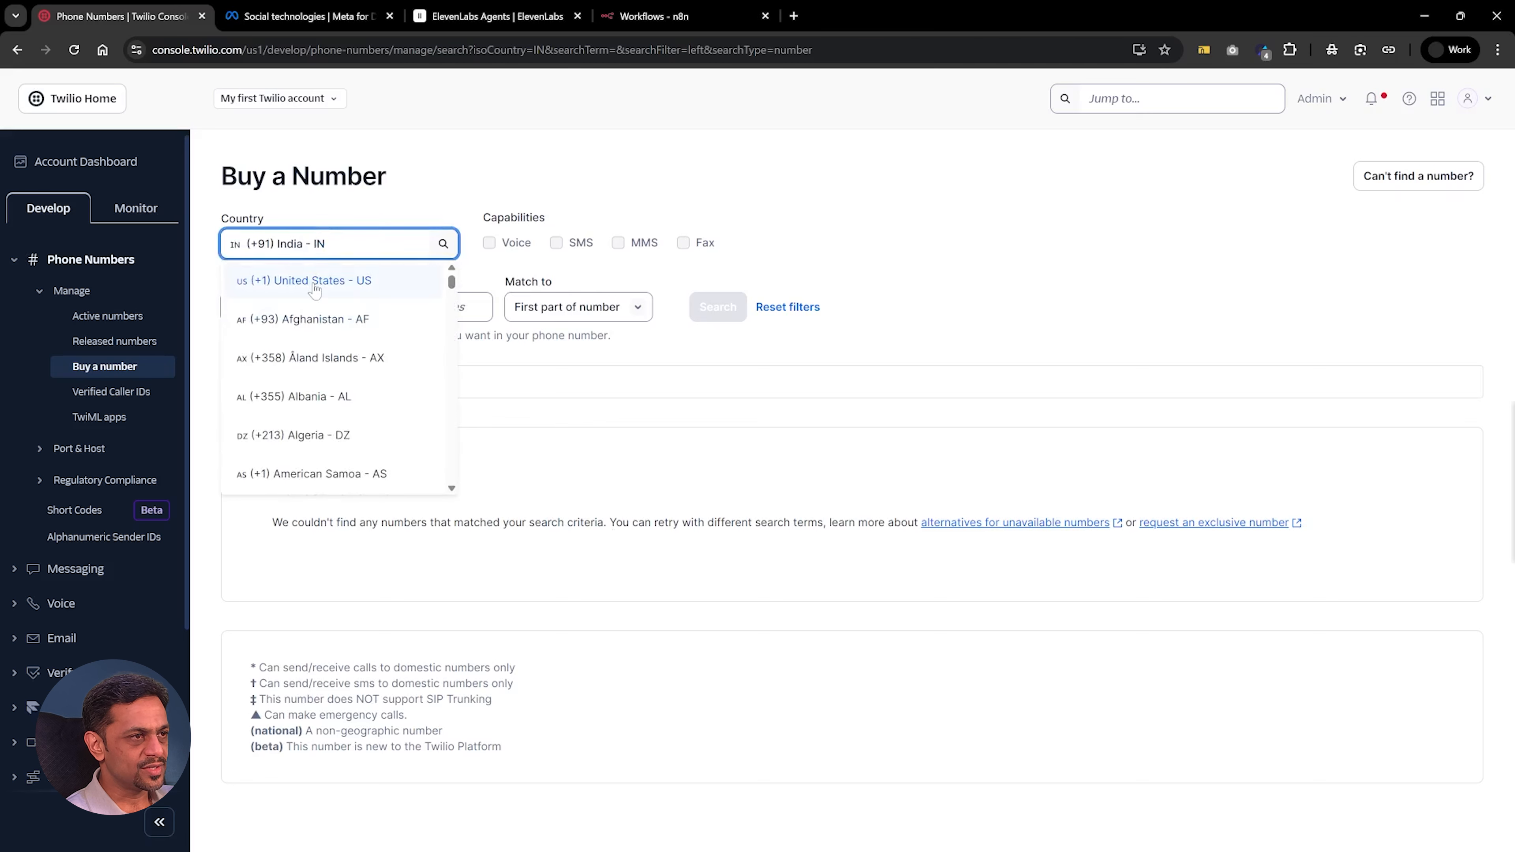
pyautogui.click(315, 283)
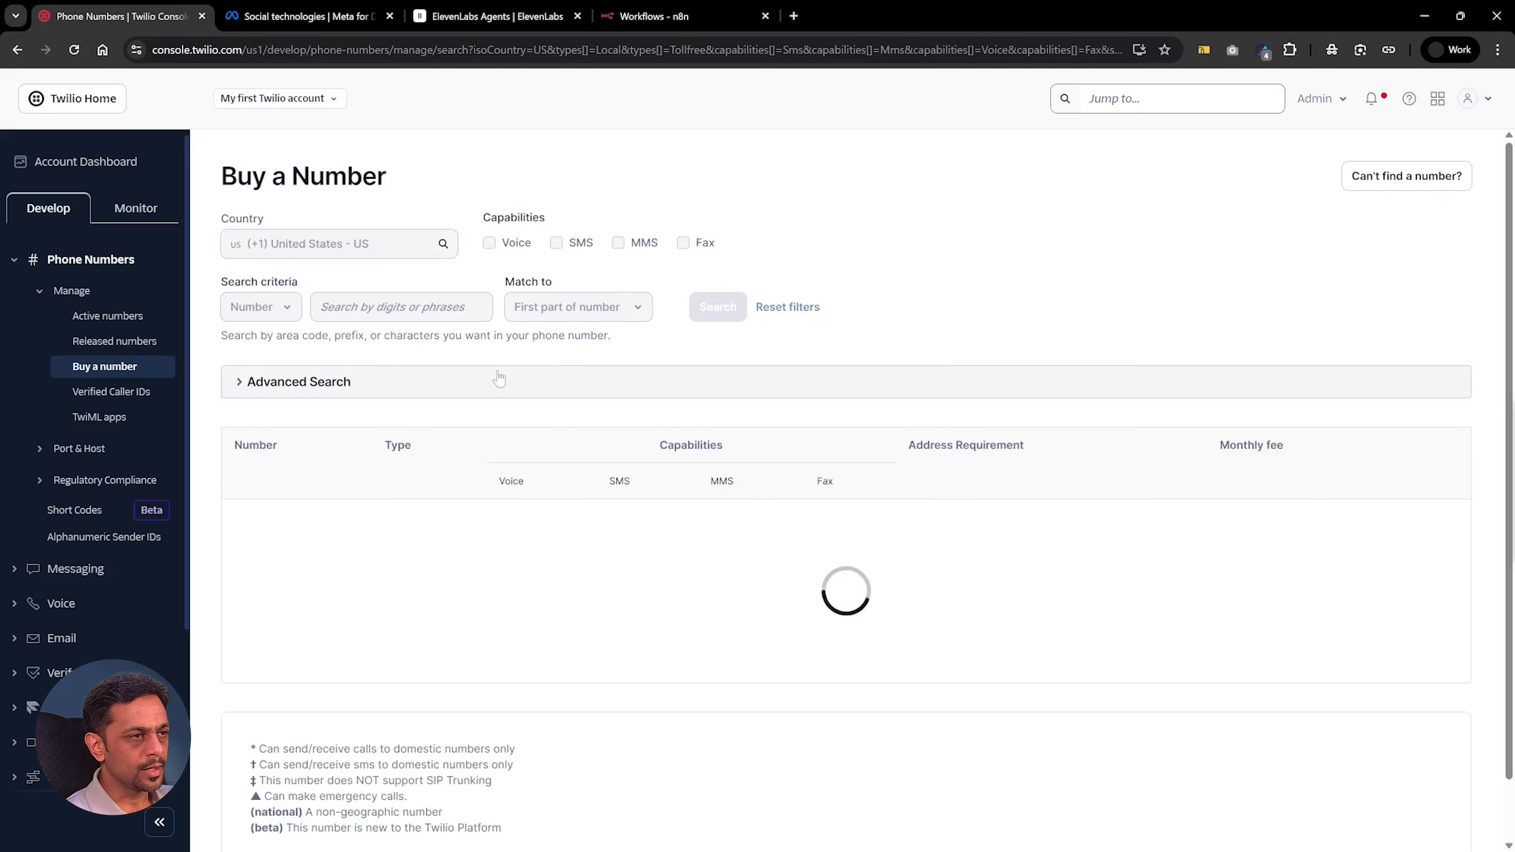
# Step: Expand Advanced Search to review the address requirement choices, then collapse it
pyautogui.click(242, 384)
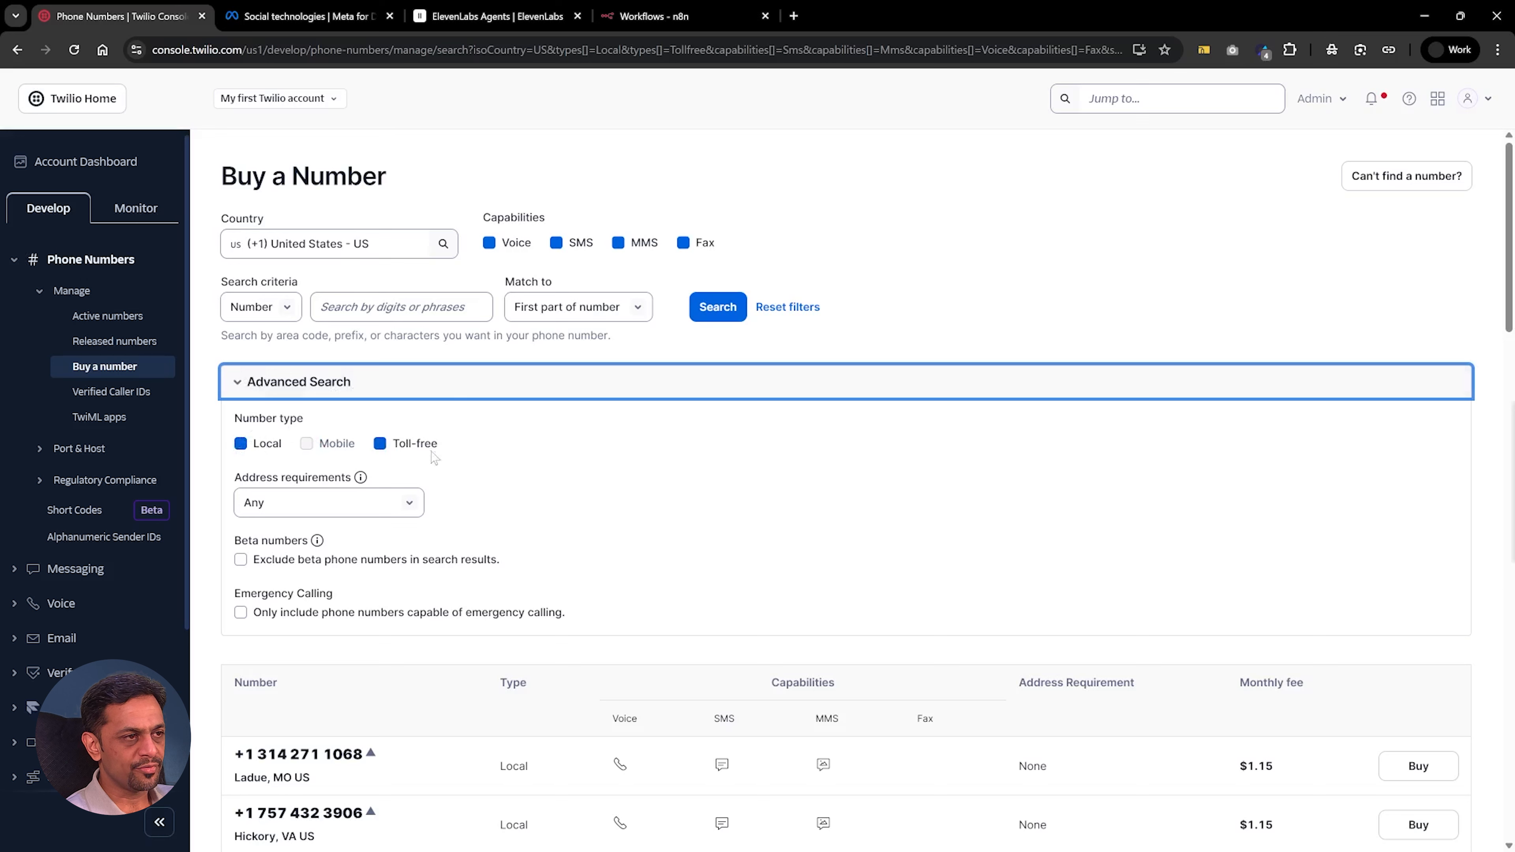
pyautogui.moveTo(326, 444)
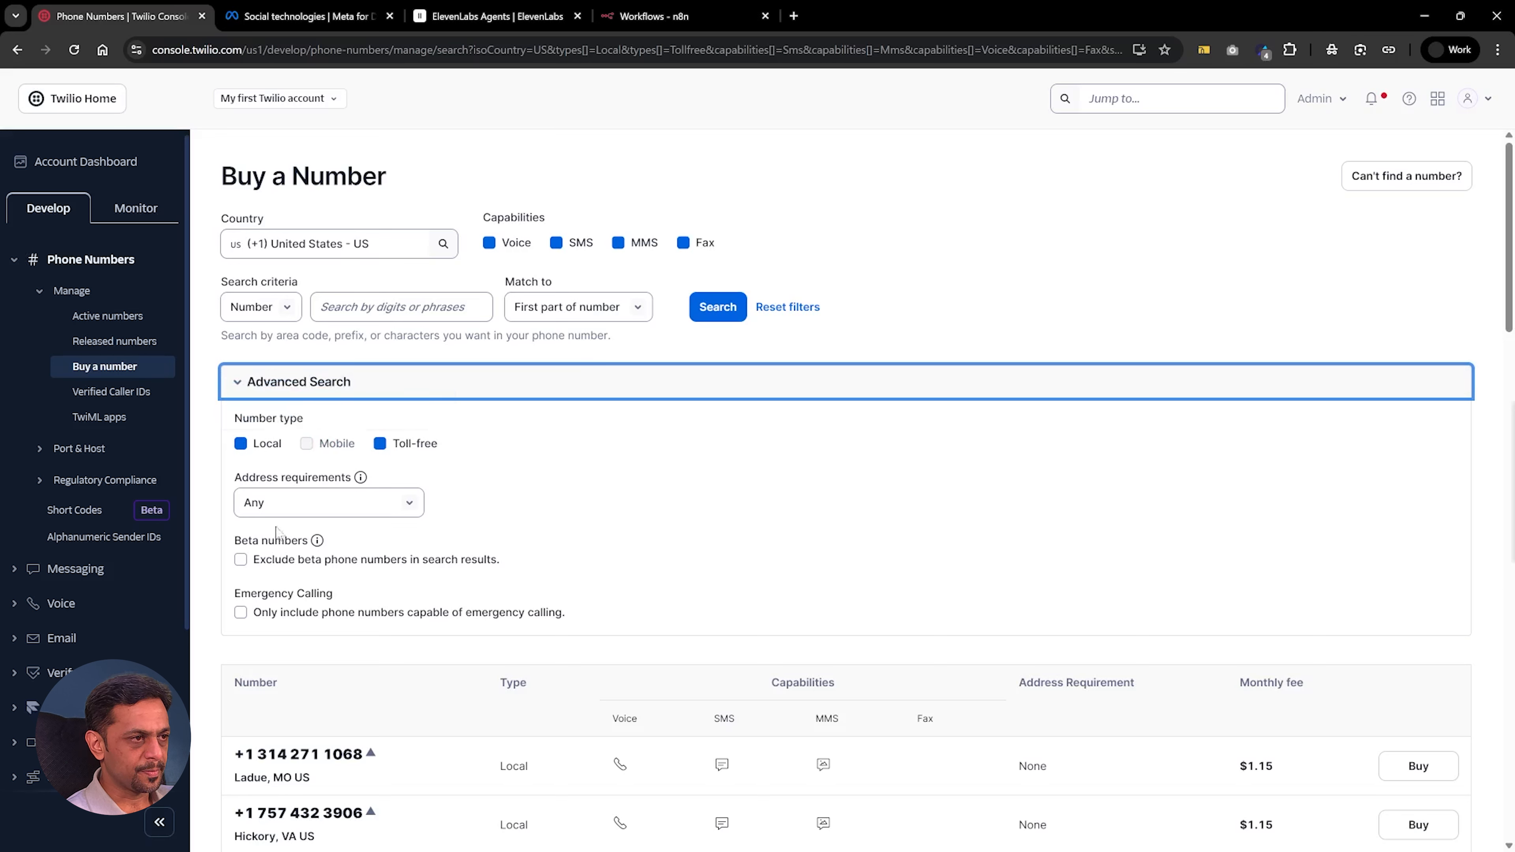
pyautogui.click(282, 511)
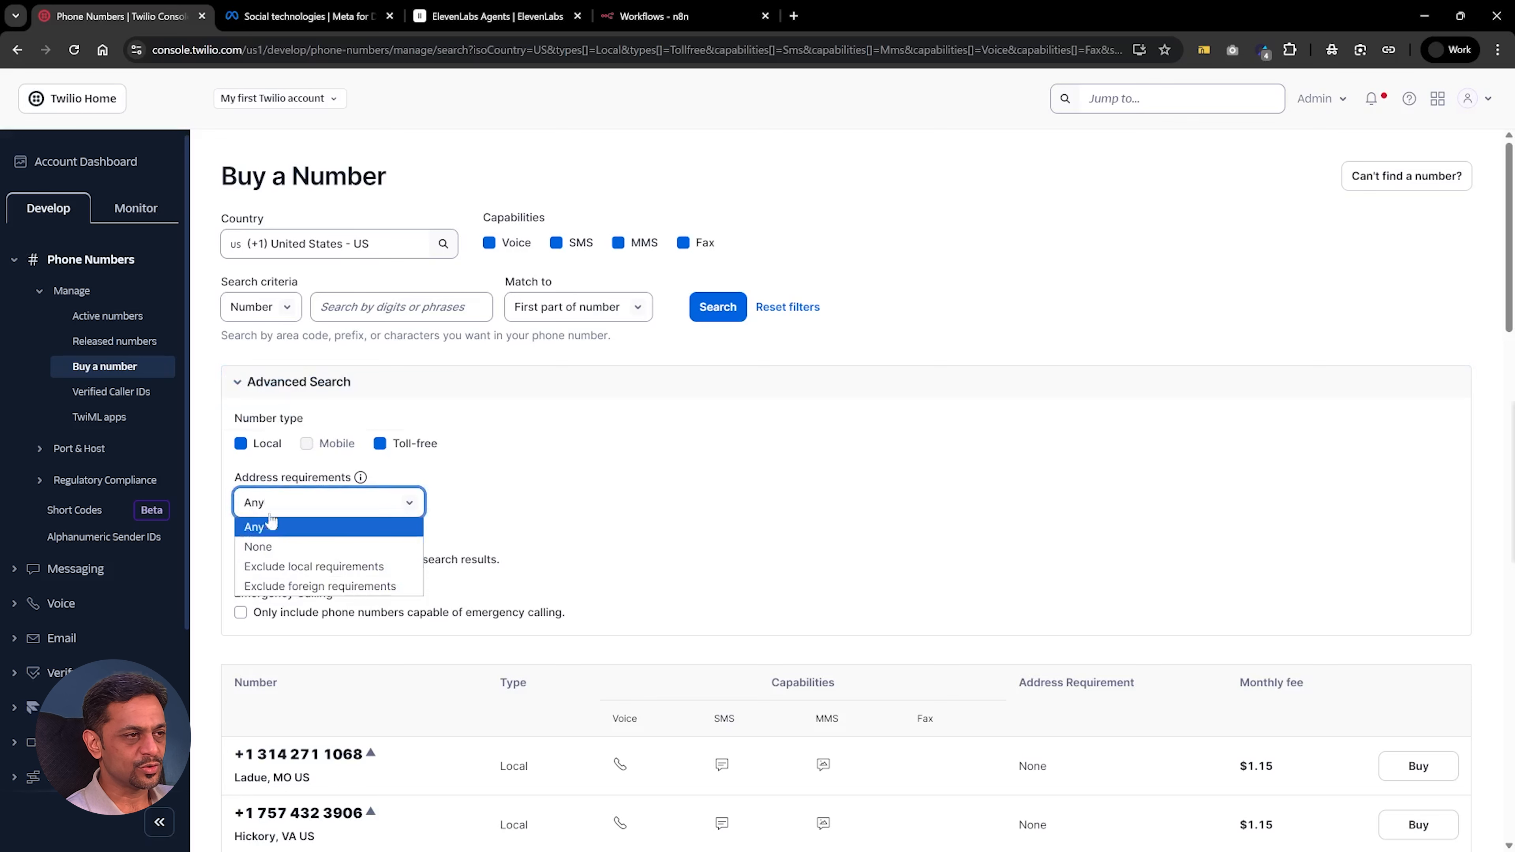
pyautogui.click(237, 387)
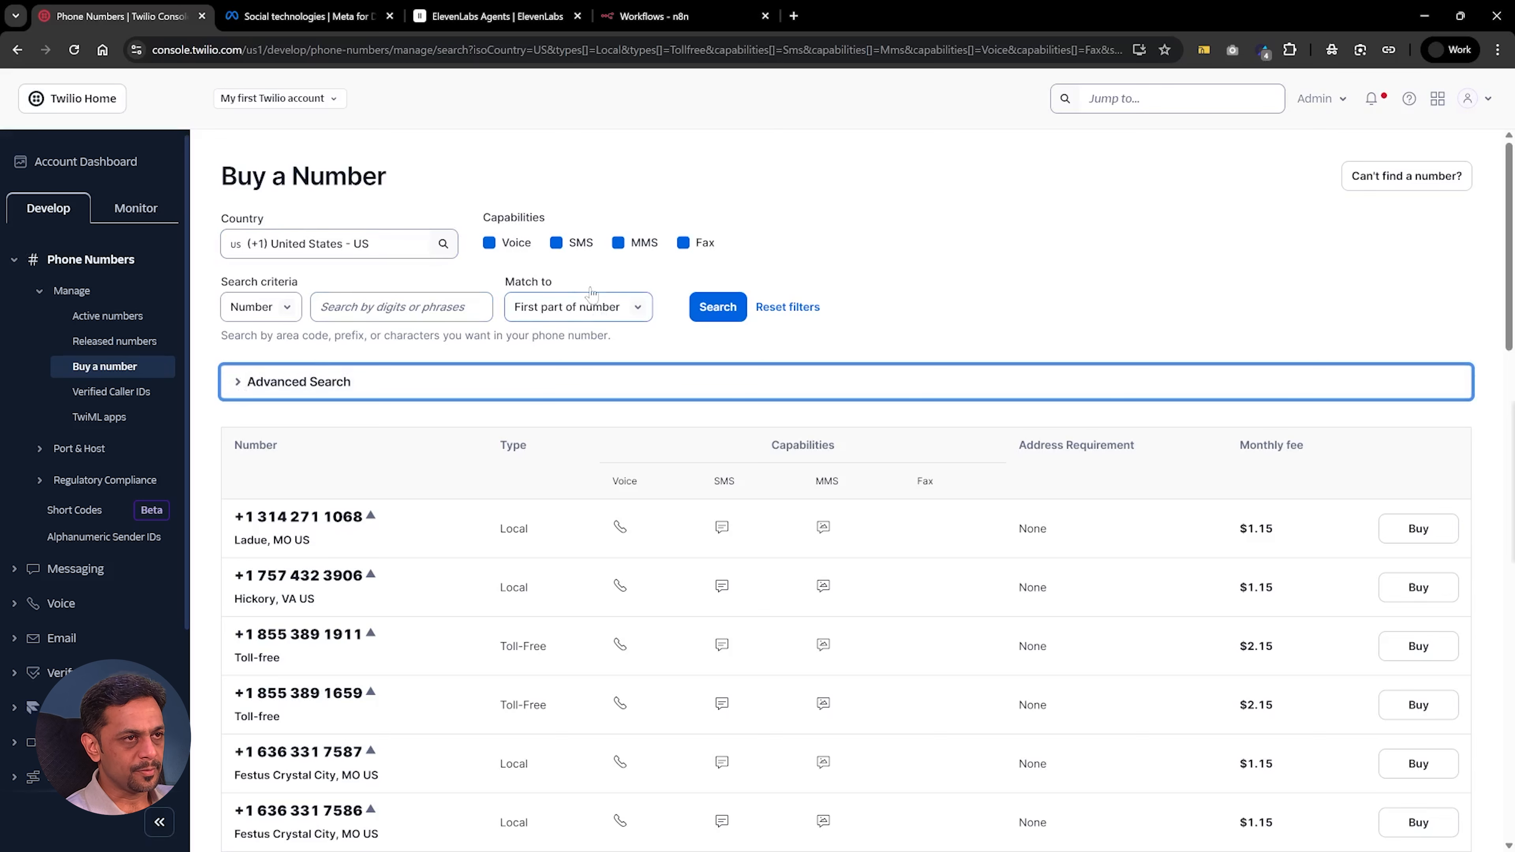
# Step: Drop the SMS, MMS and Fax capability requirements, leaving Voice only
pyautogui.click(556, 243)
pyautogui.click(619, 244)
pyautogui.click(683, 243)
pyautogui.click(713, 312)
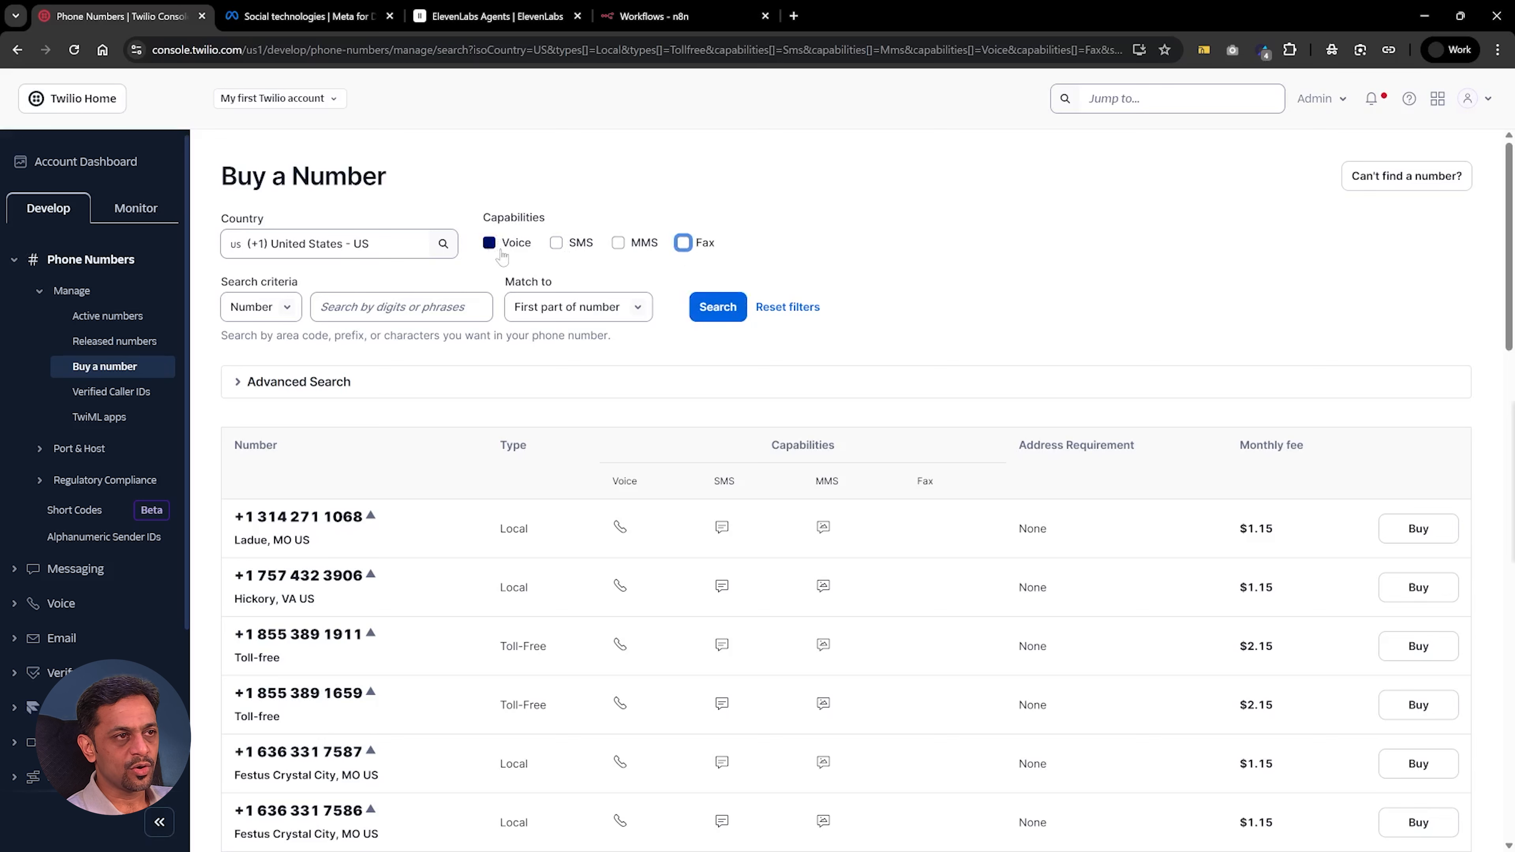
pyautogui.click(716, 306)
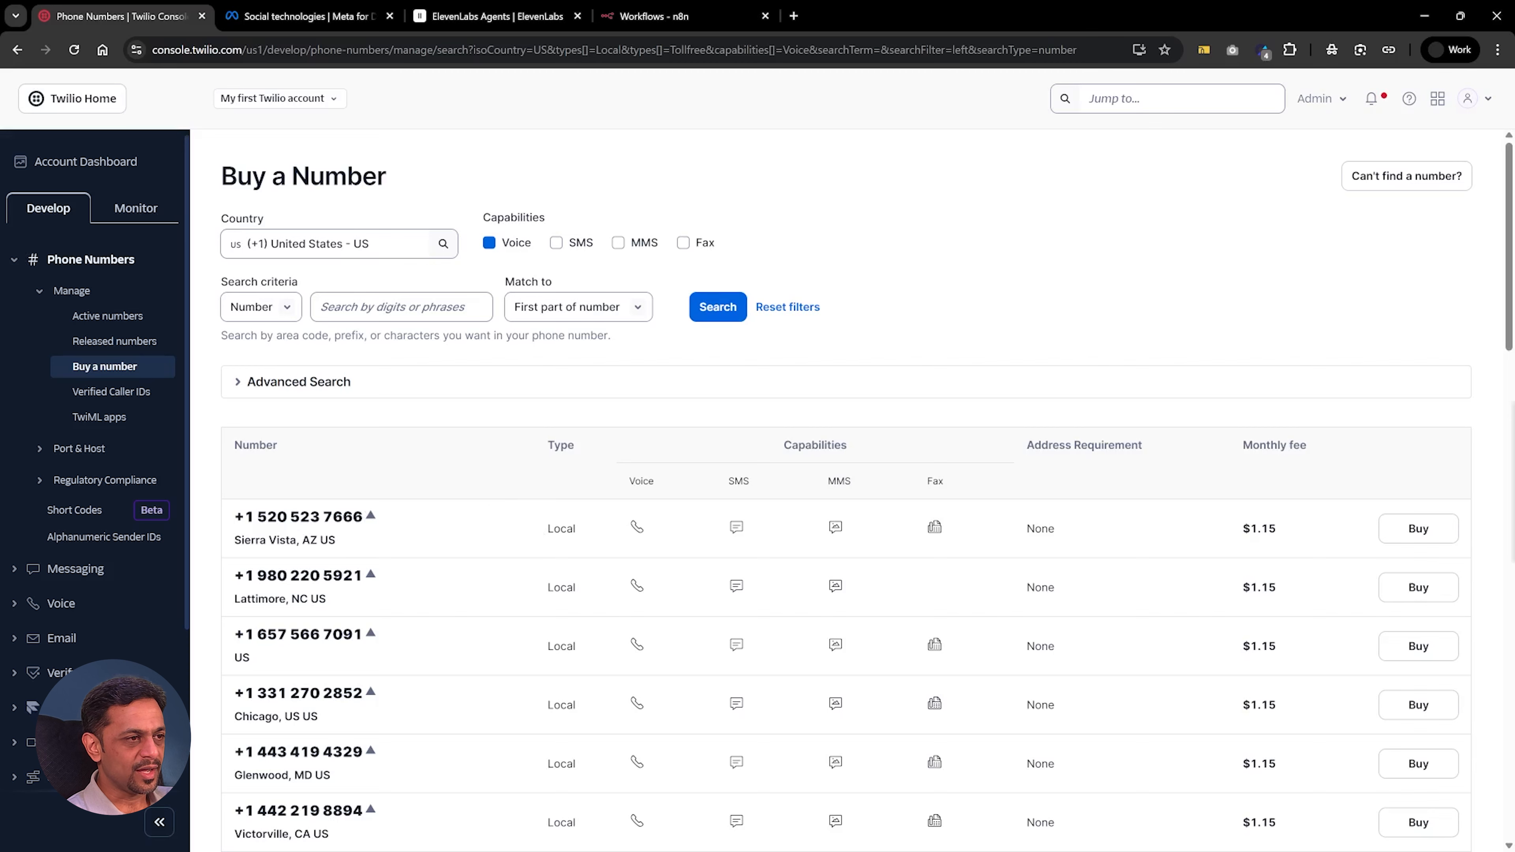
pyautogui.scroll(-6, 1260, 640)
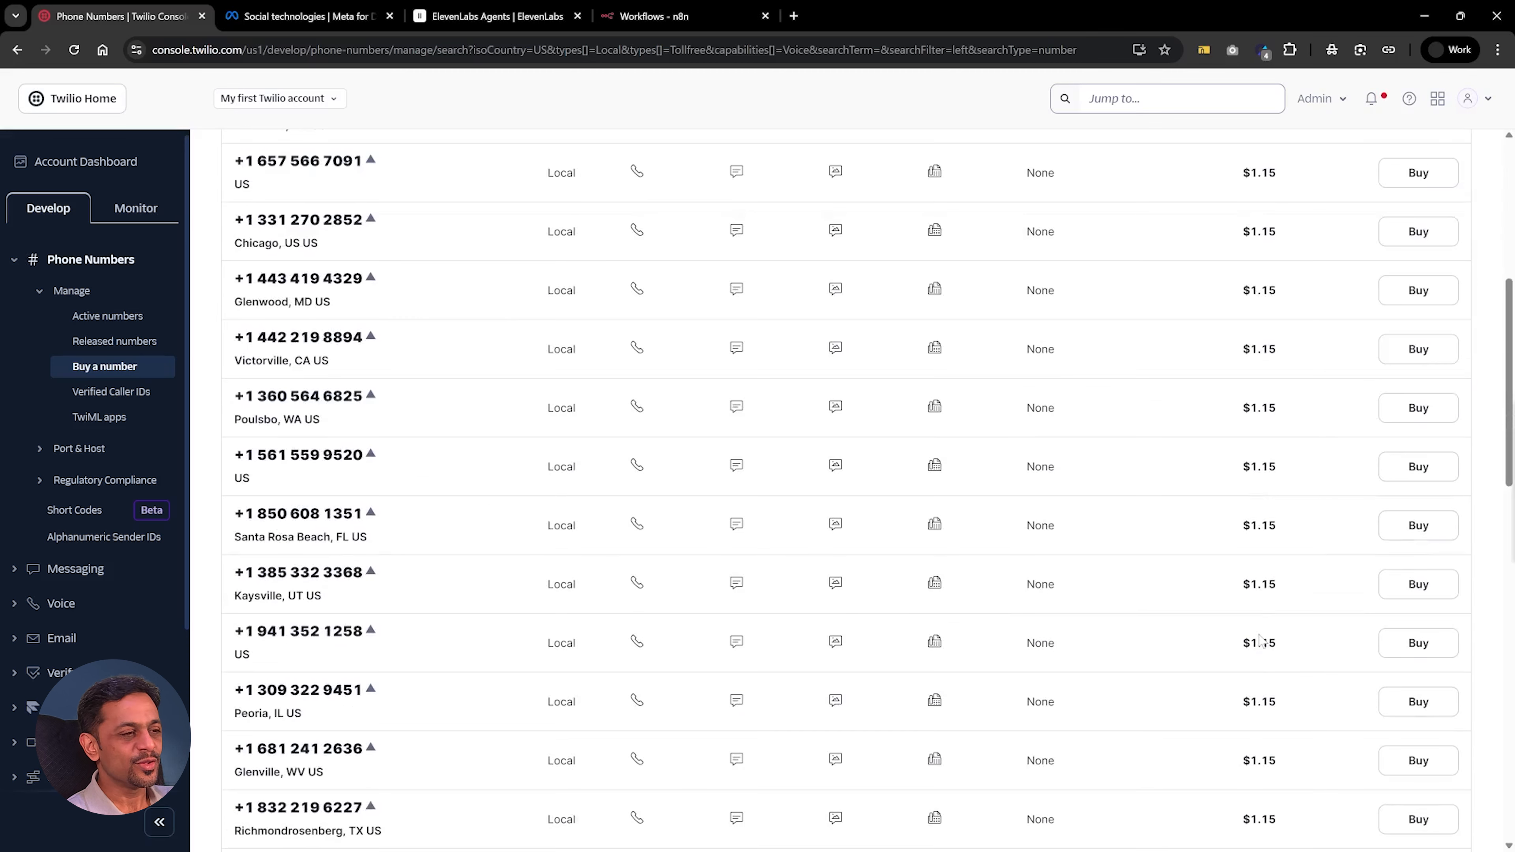
pyautogui.scroll(6, 1260, 639)
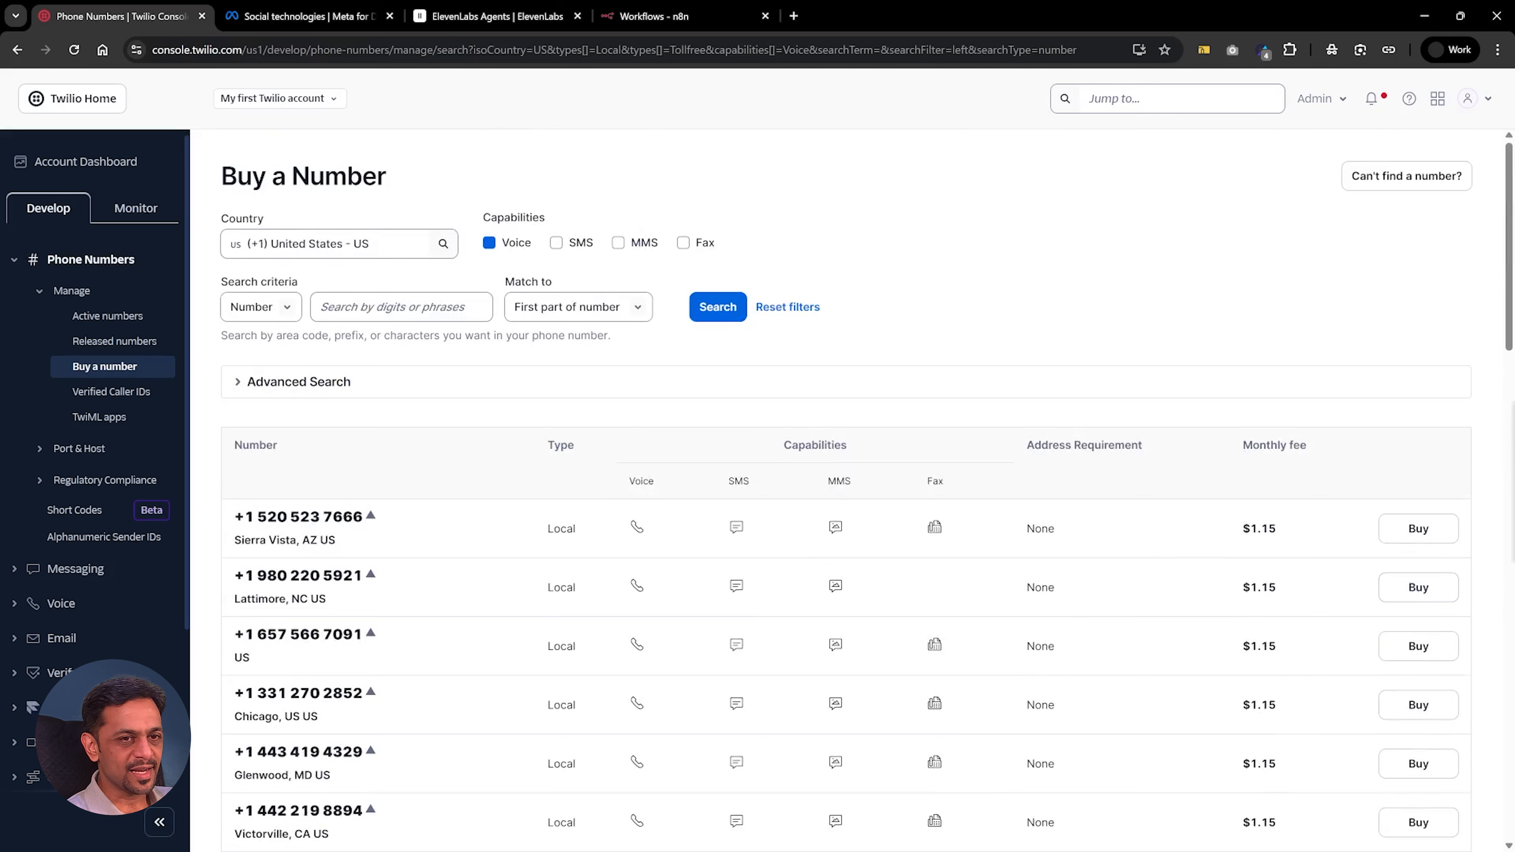
pyautogui.click(1418, 536)
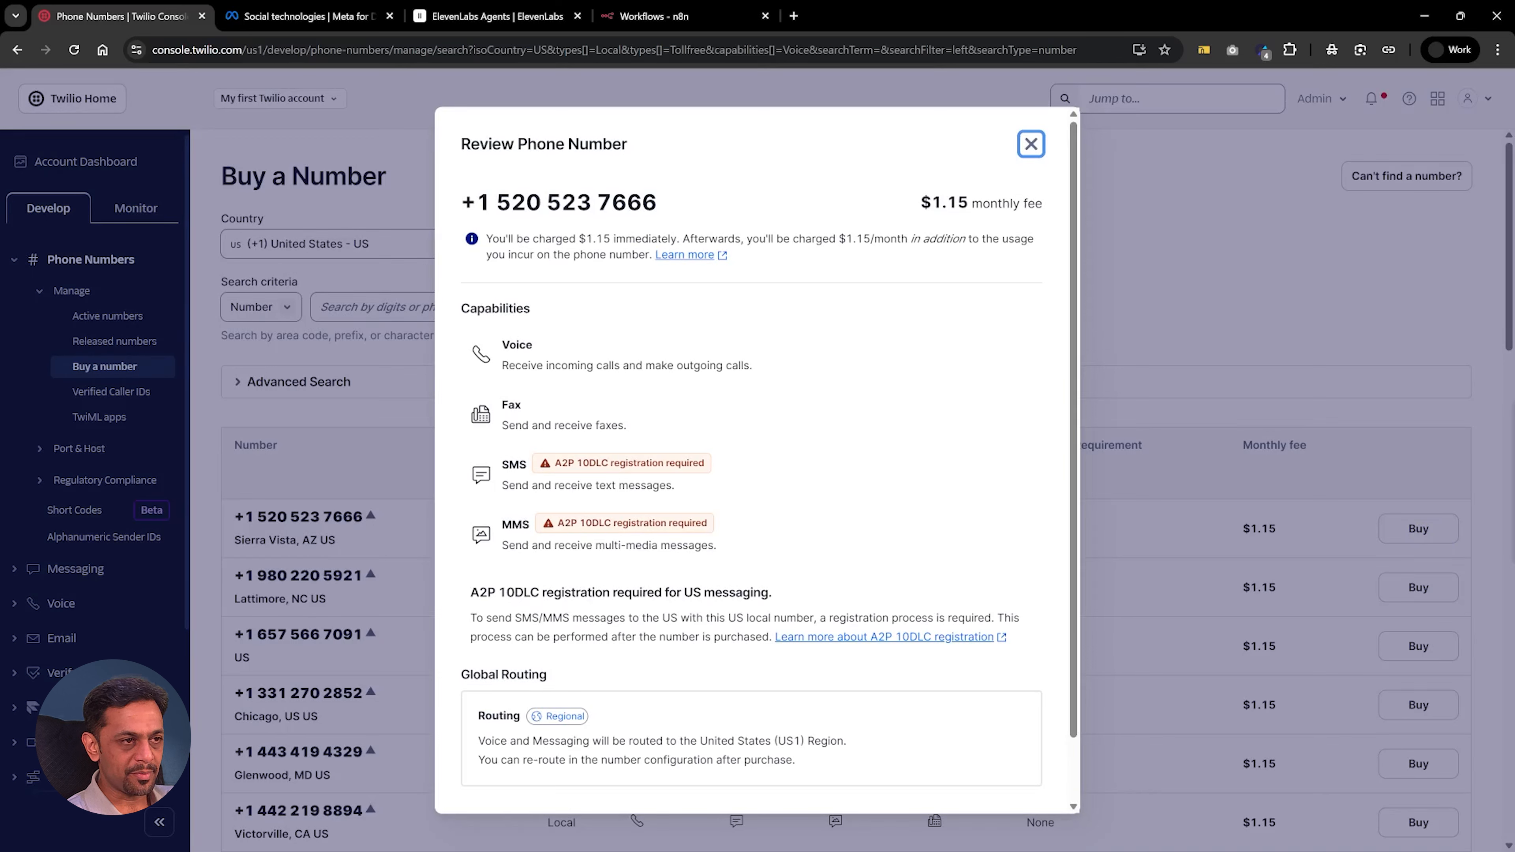
pyautogui.moveTo(551, 464); pyautogui.dragTo(709, 472)
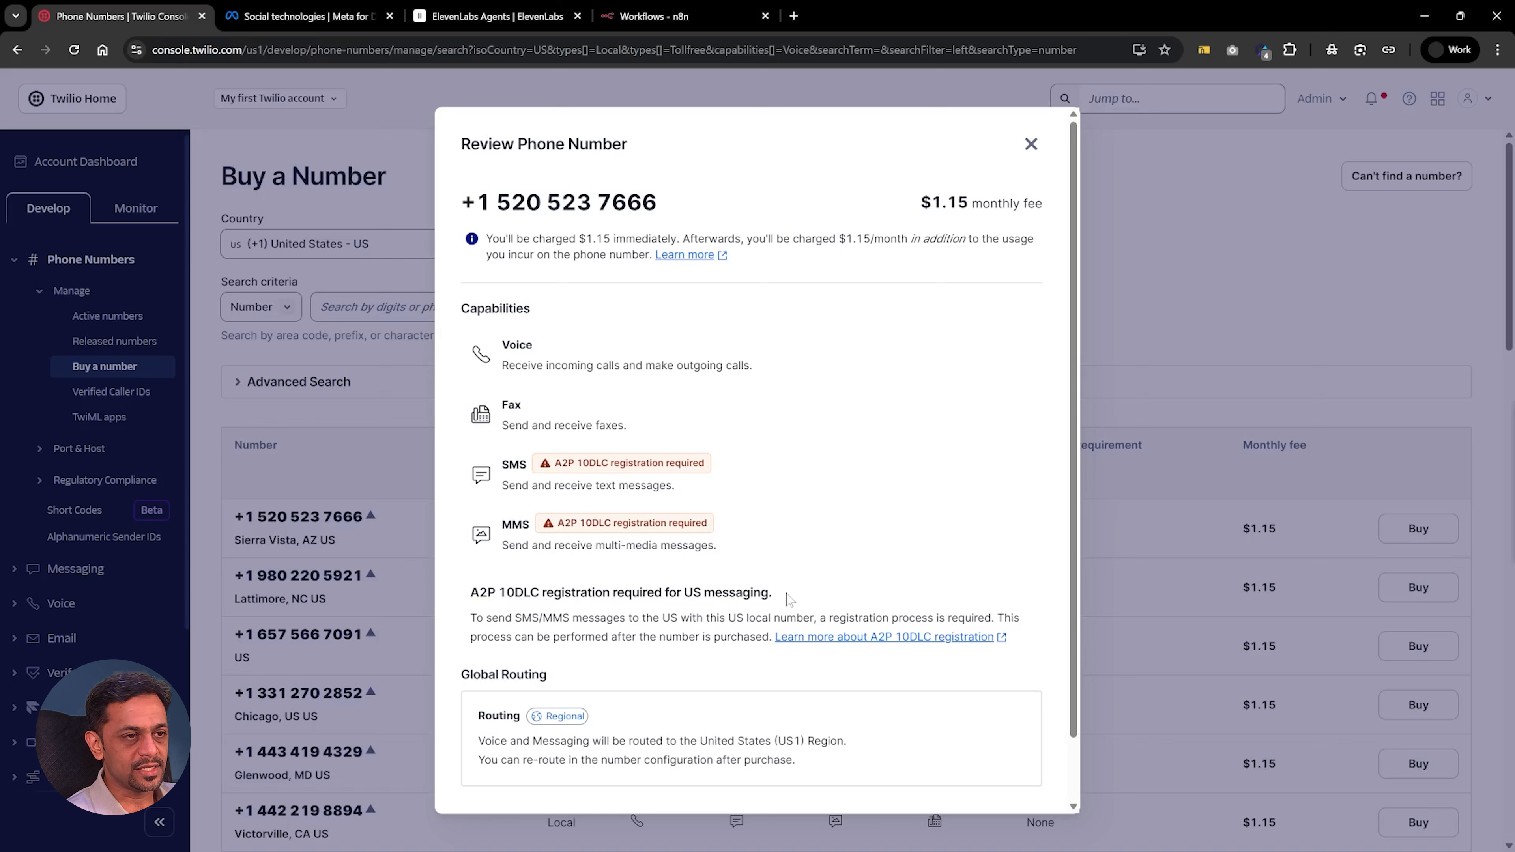
pyautogui.moveTo(774, 595); pyautogui.dragTo(472, 595)
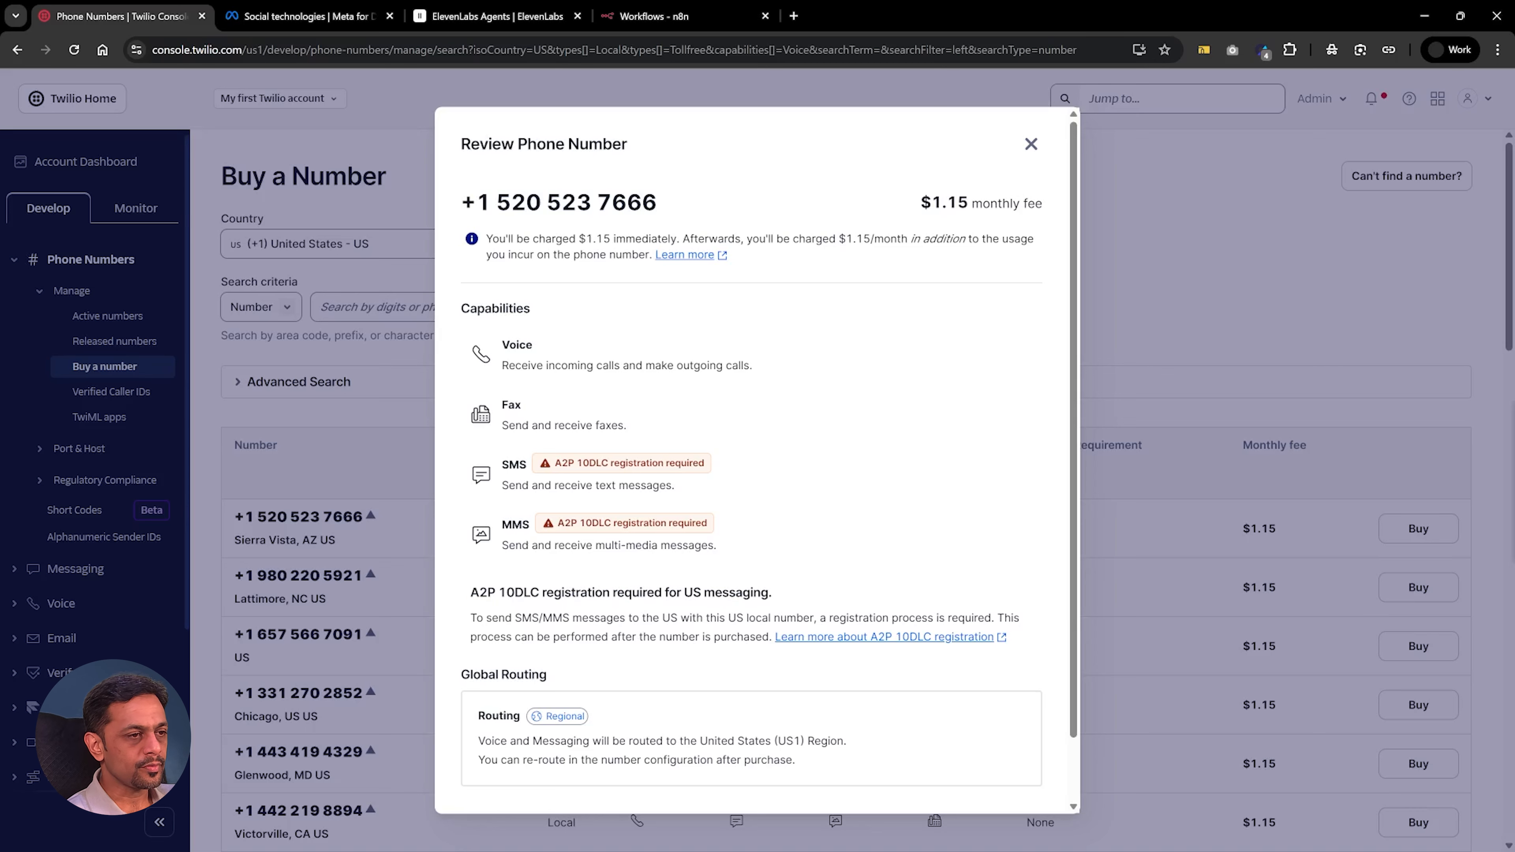
pyautogui.scroll(-1, 570, 406)
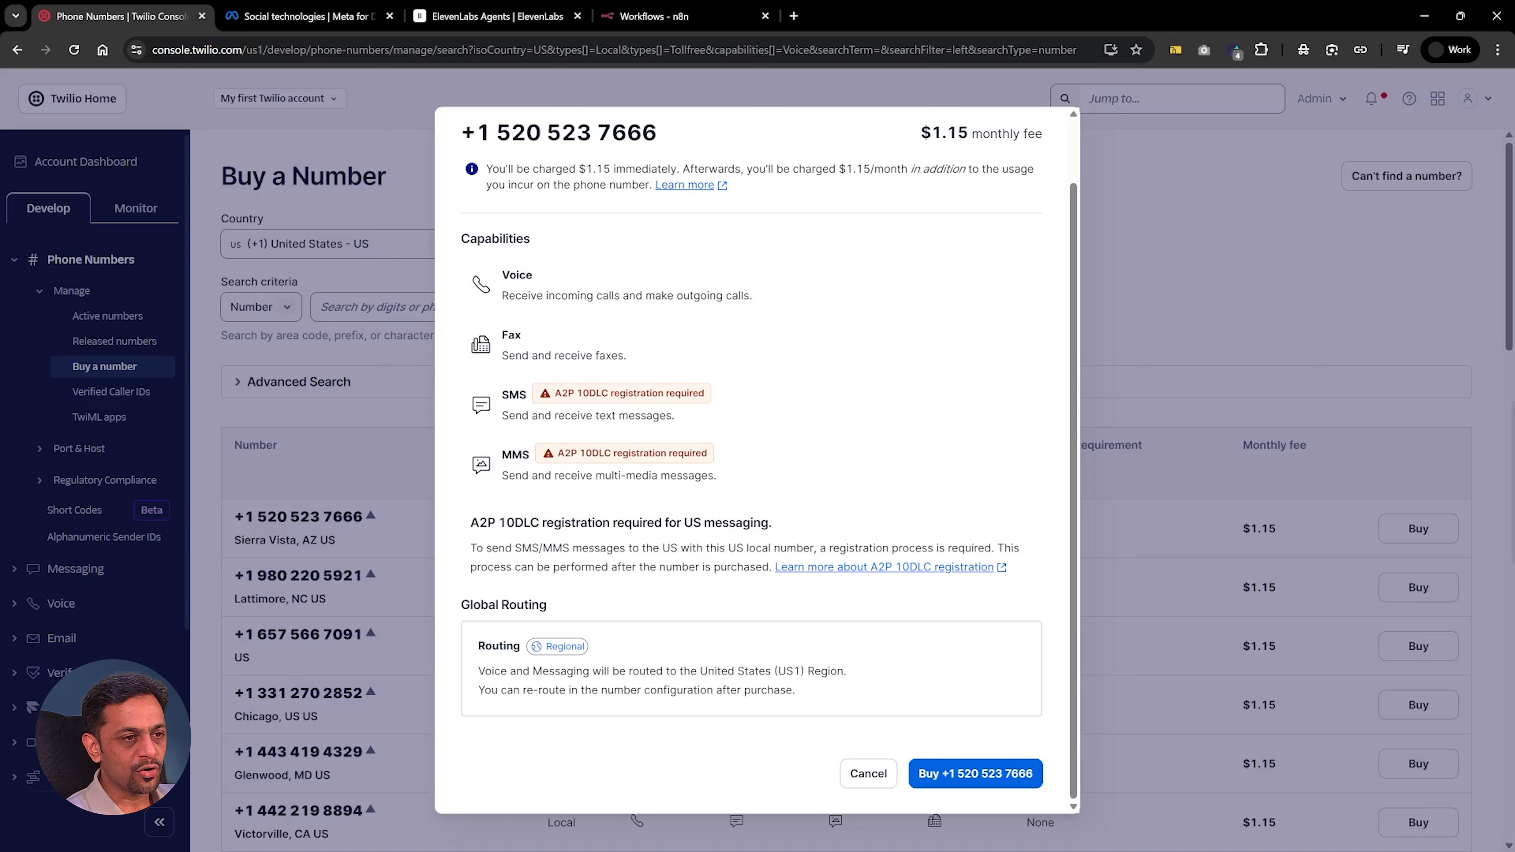
pyautogui.click(968, 779)
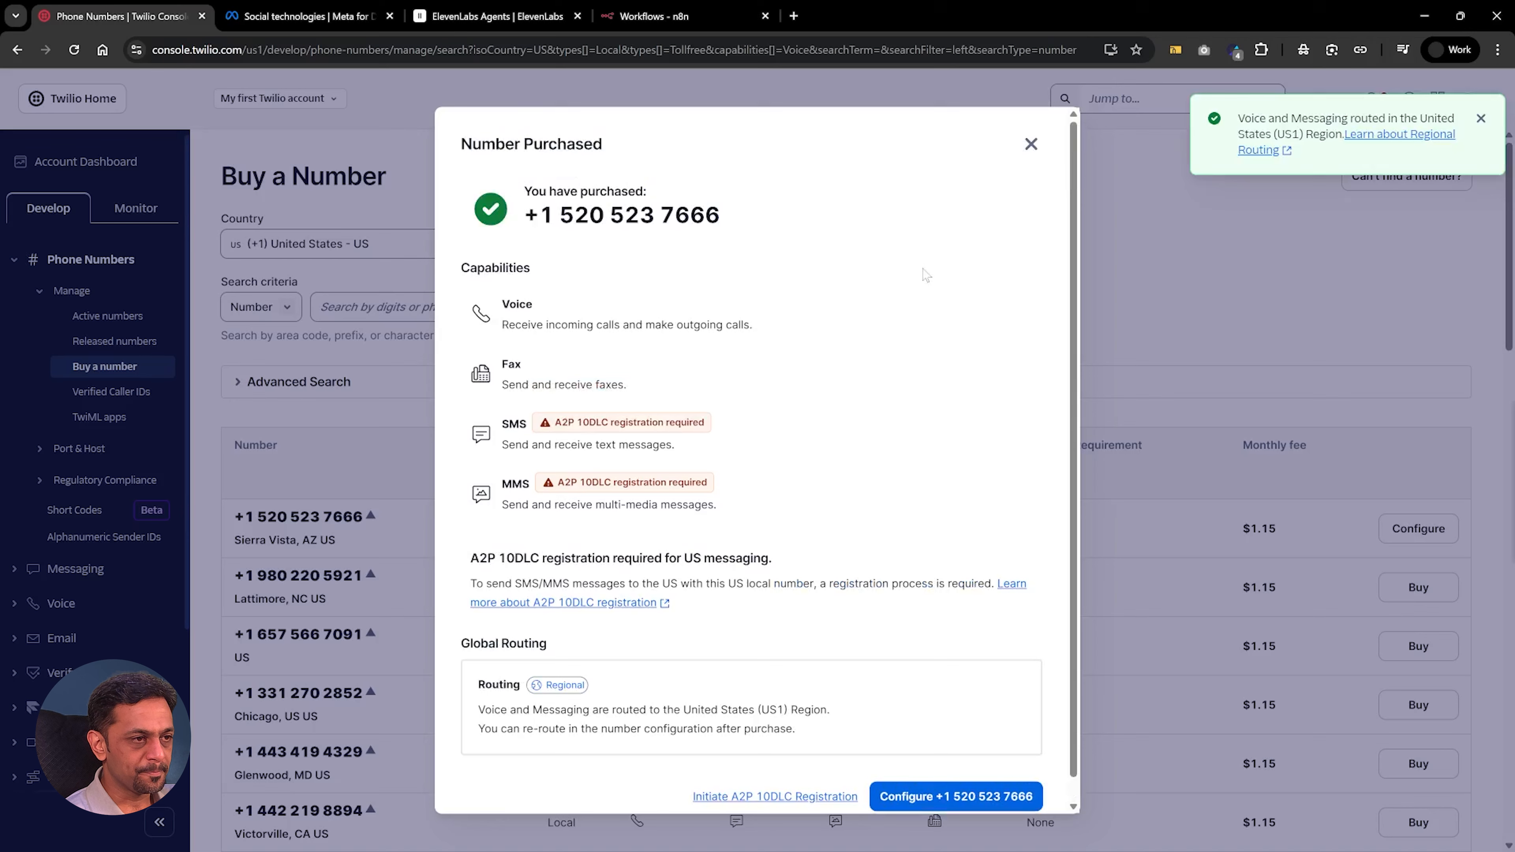
pyautogui.scroll(-1, 787, 435)
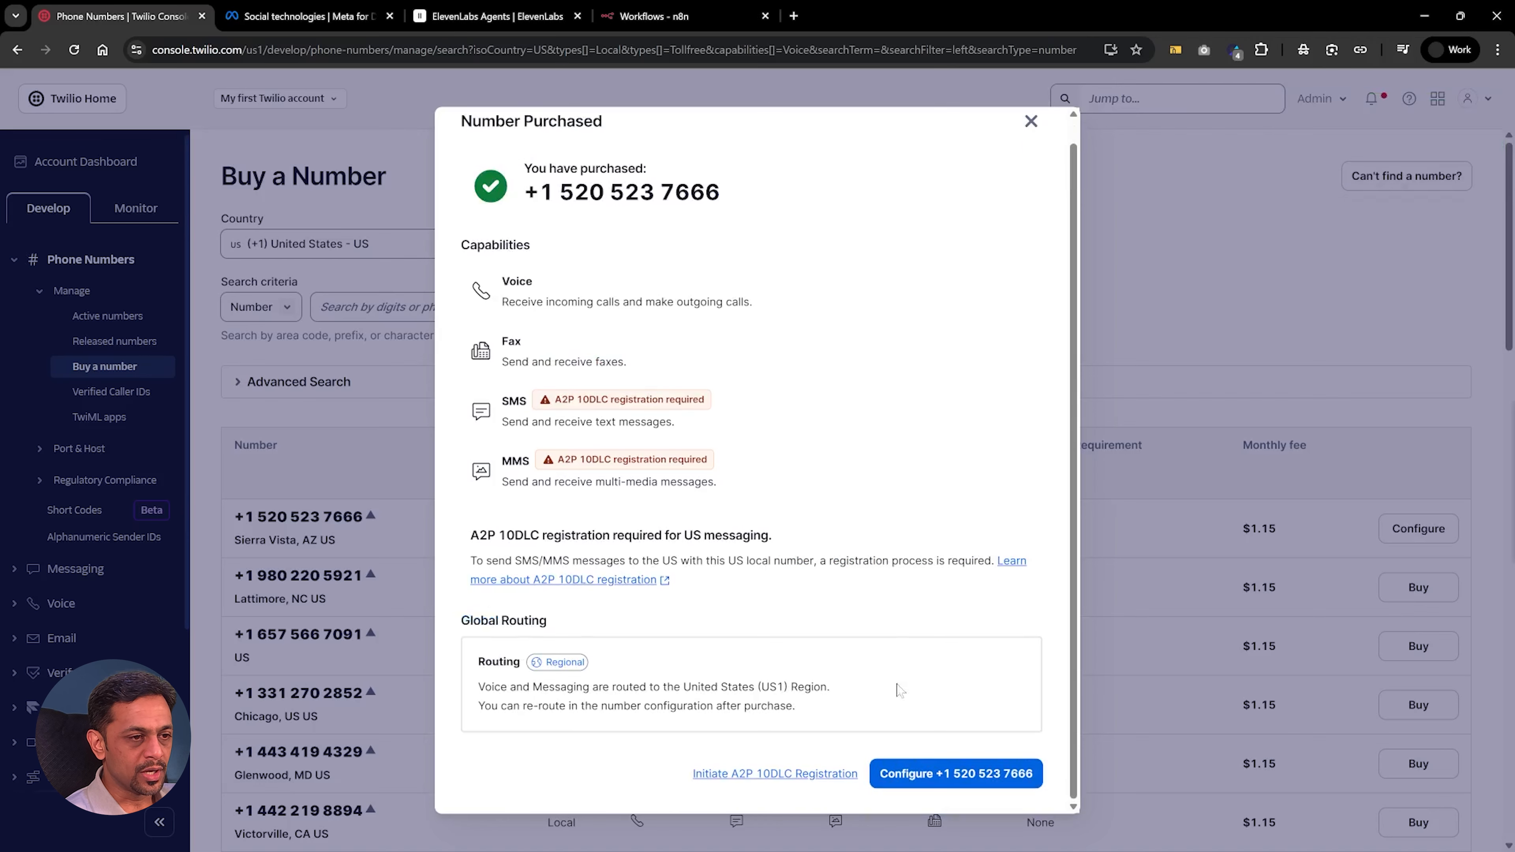
pyautogui.click(925, 775)
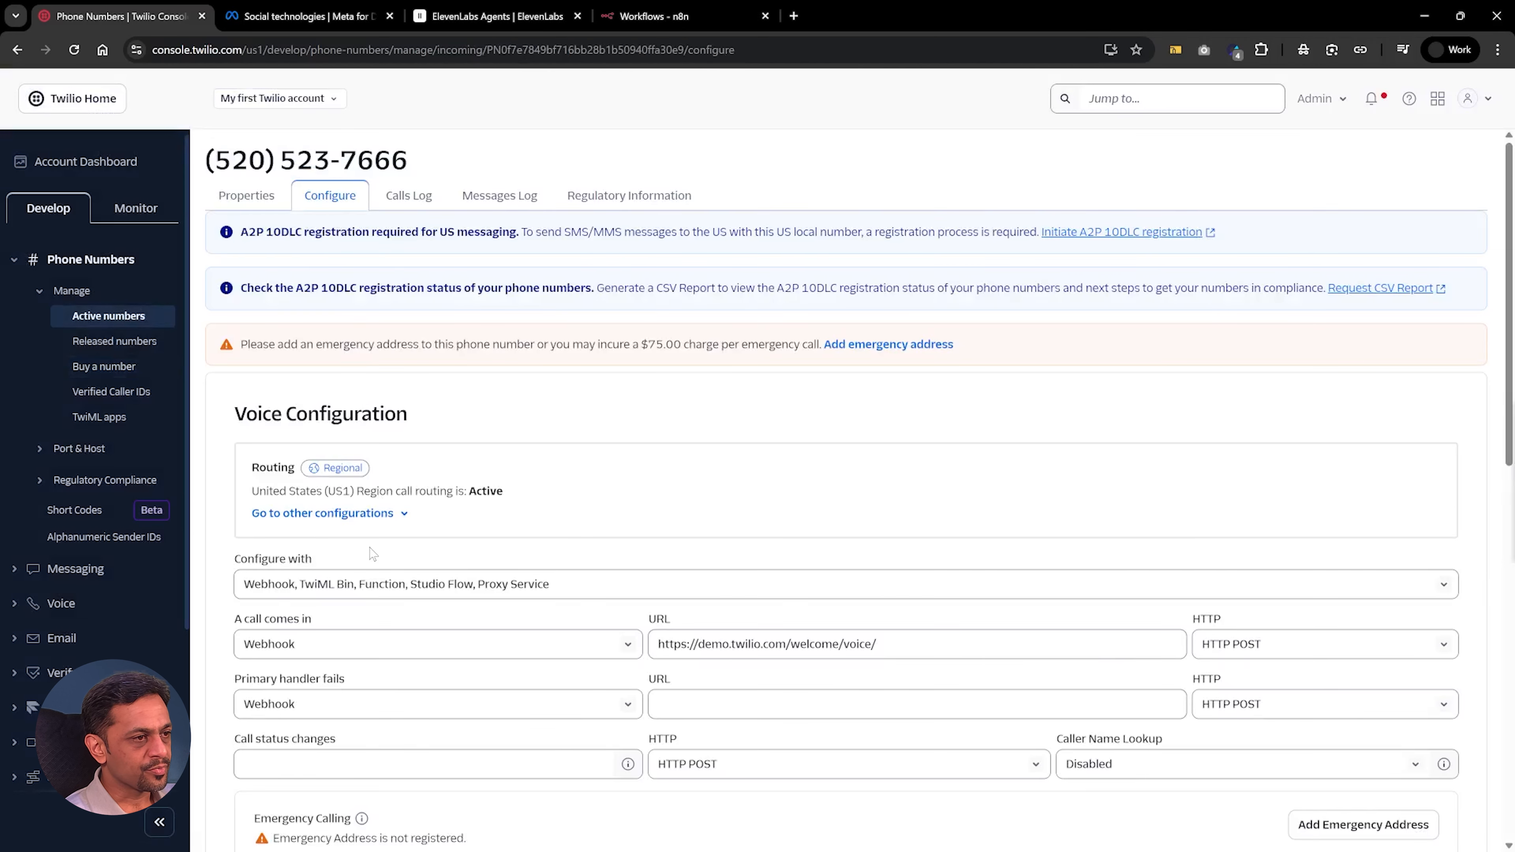
pyautogui.scroll(-1, 373, 546)
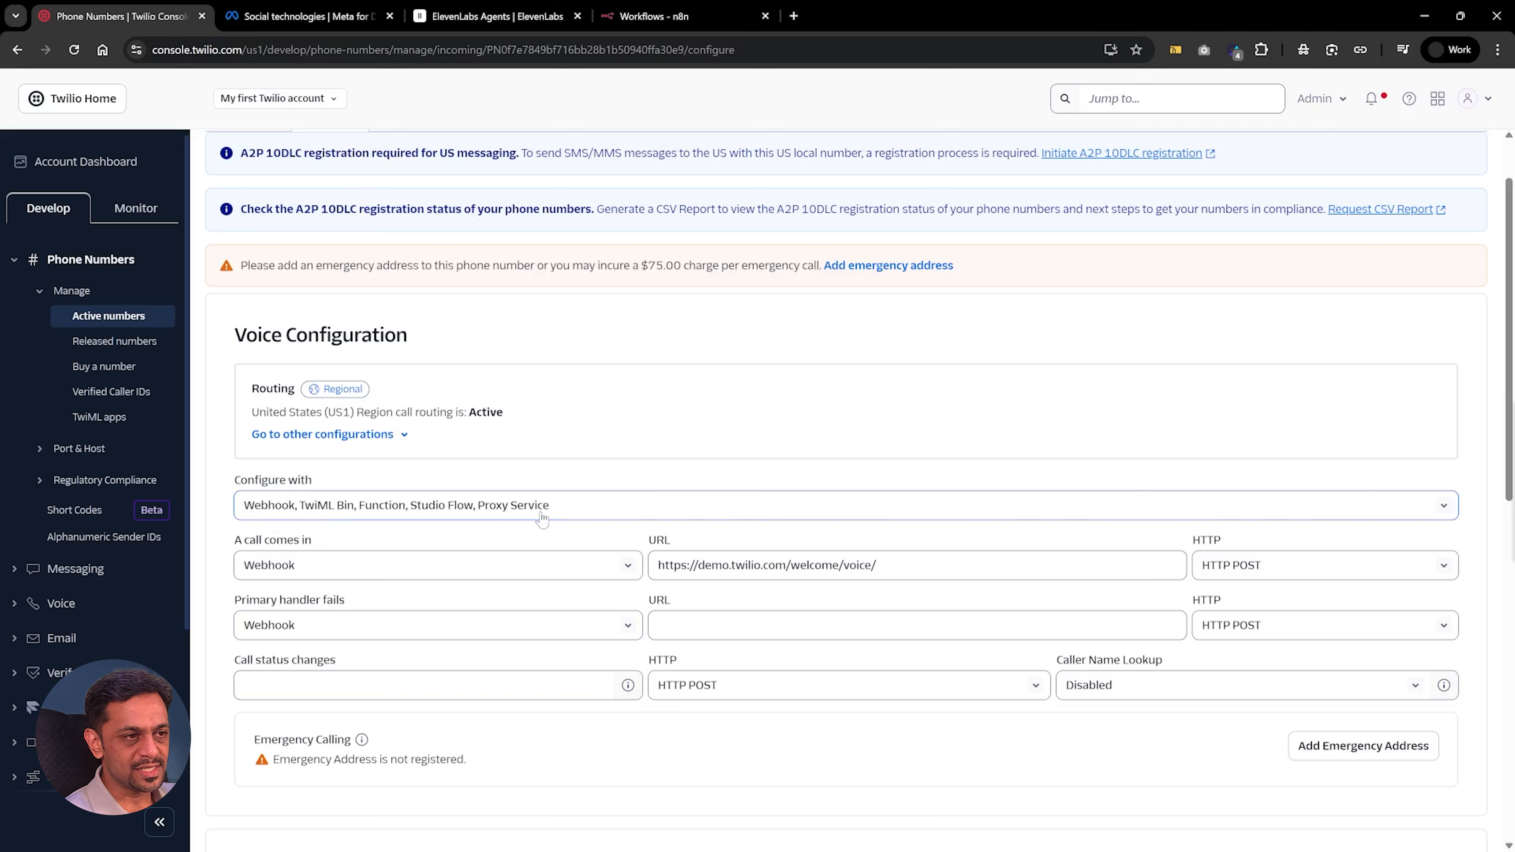
pyautogui.click(296, 570)
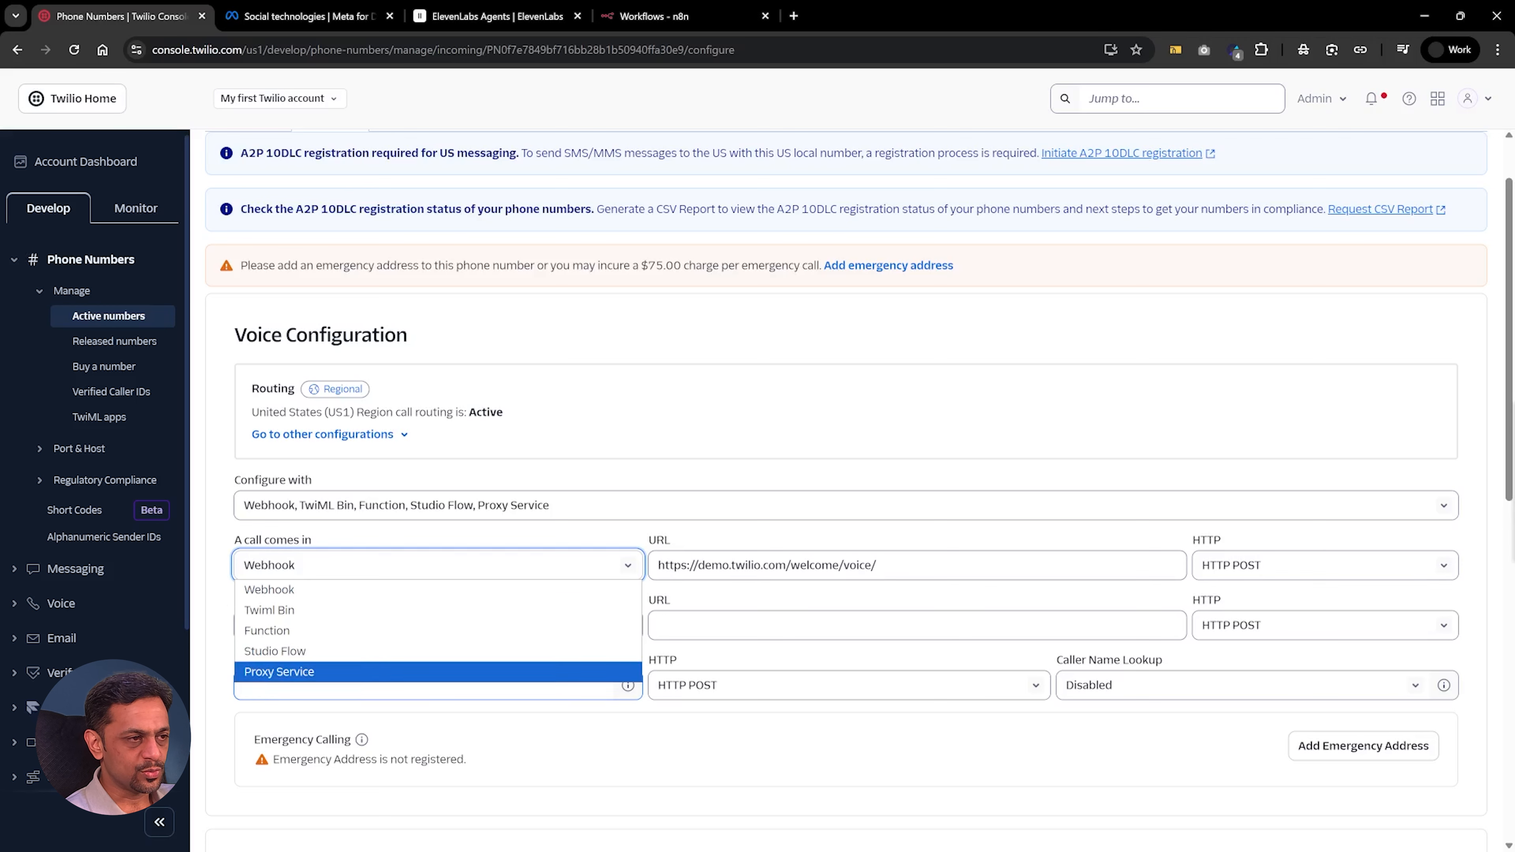
pyautogui.click(216, 589)
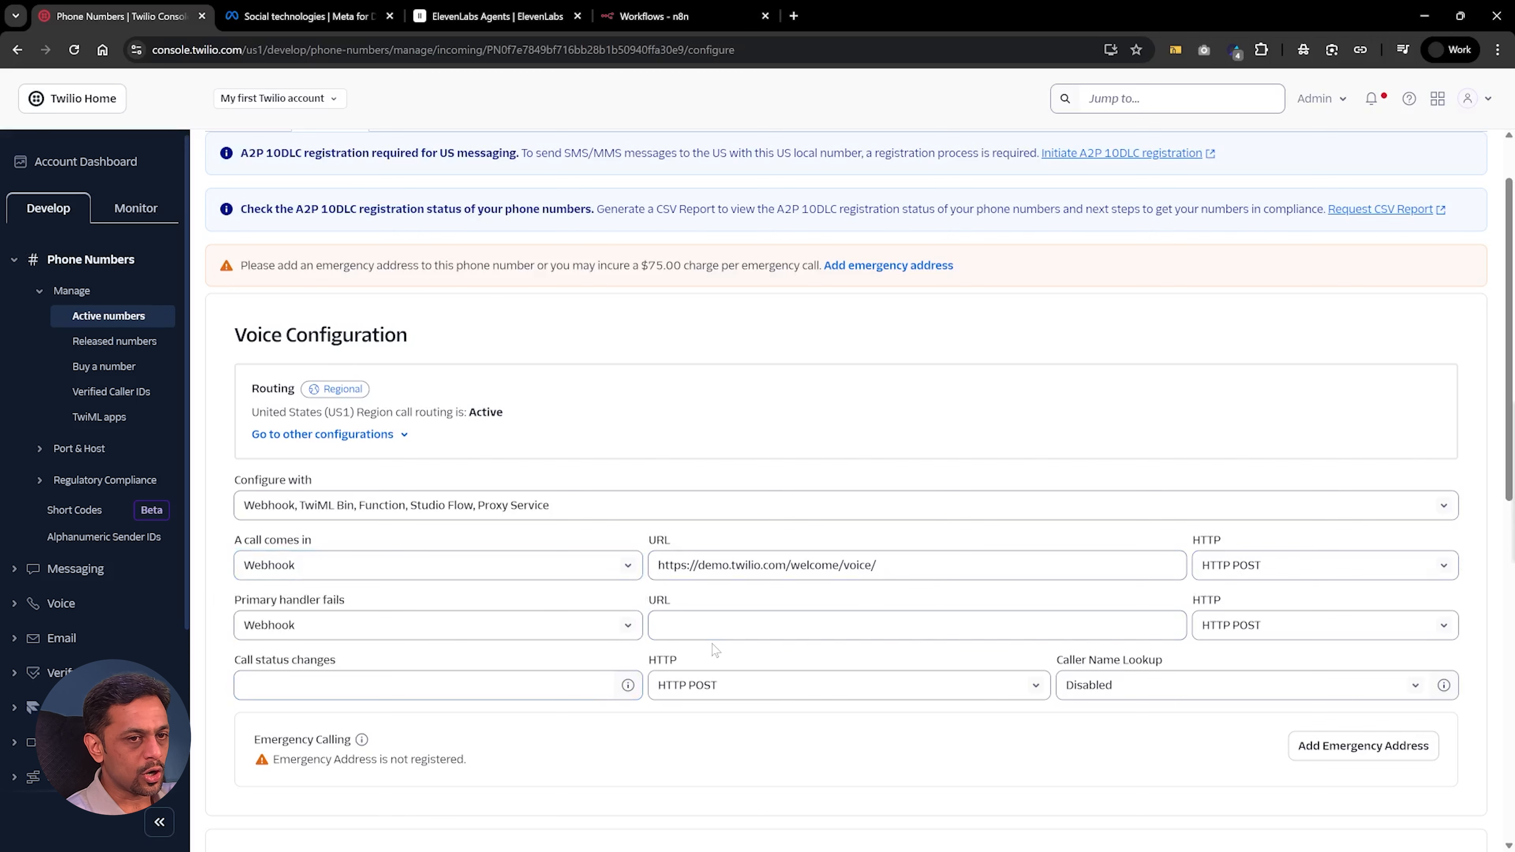
pyautogui.scroll(-10, 671, 643)
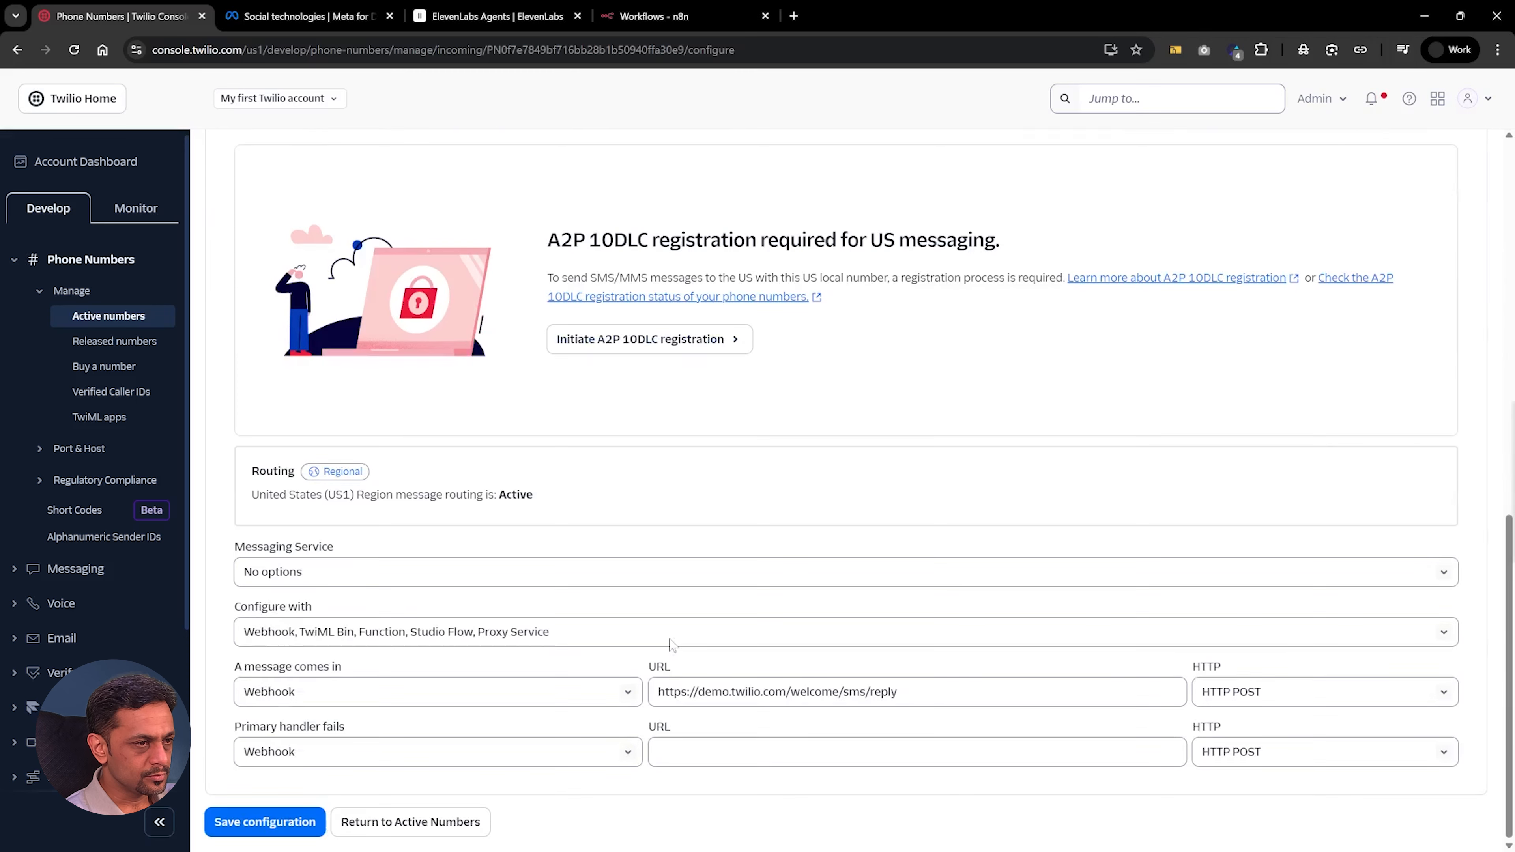
pyautogui.scroll(5, 671, 644)
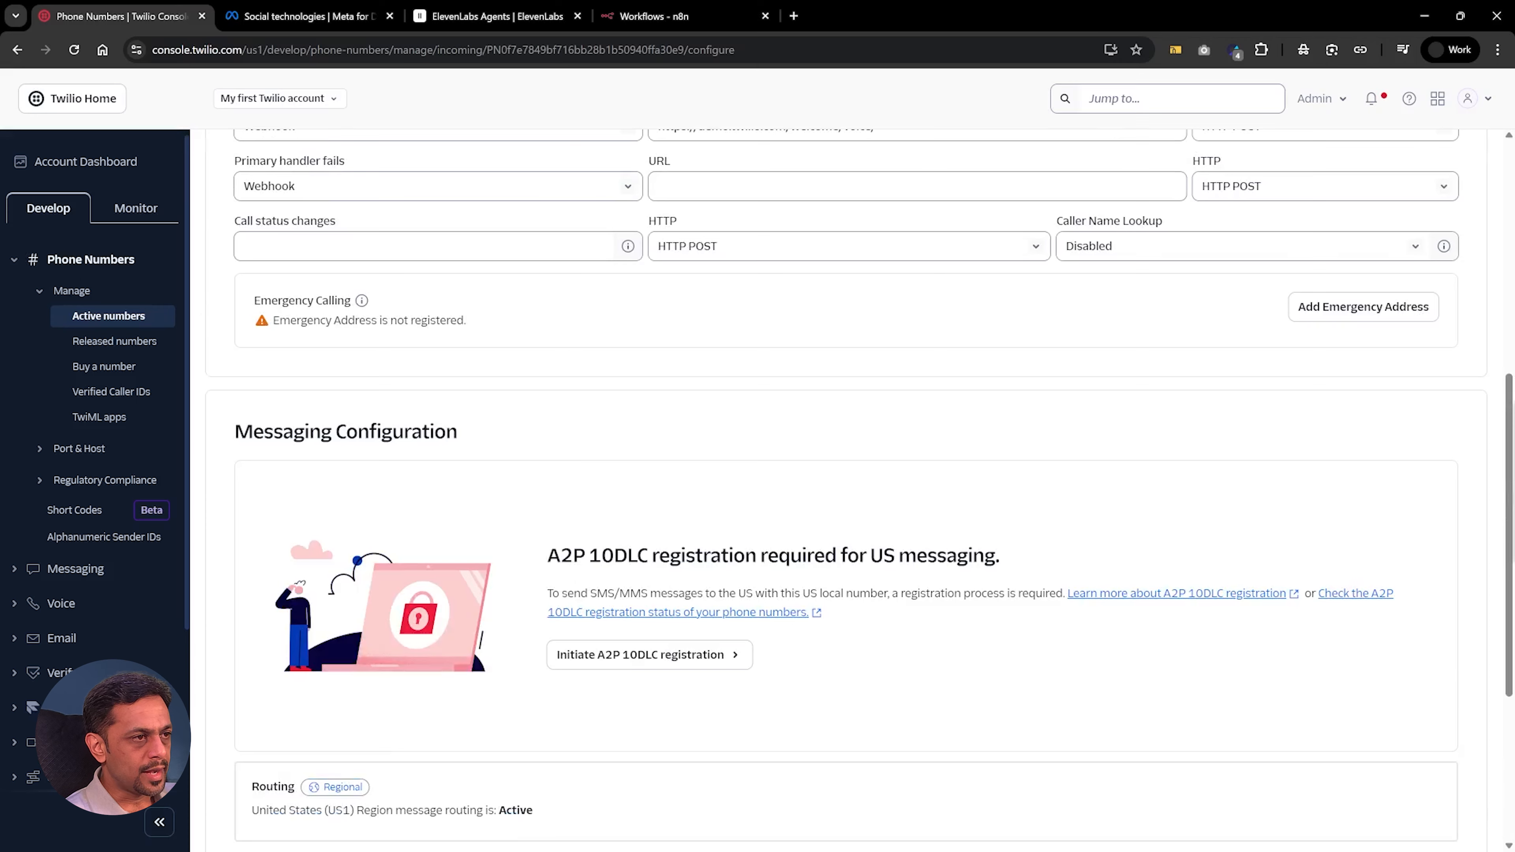
pyautogui.scroll(-5, 427, 561)
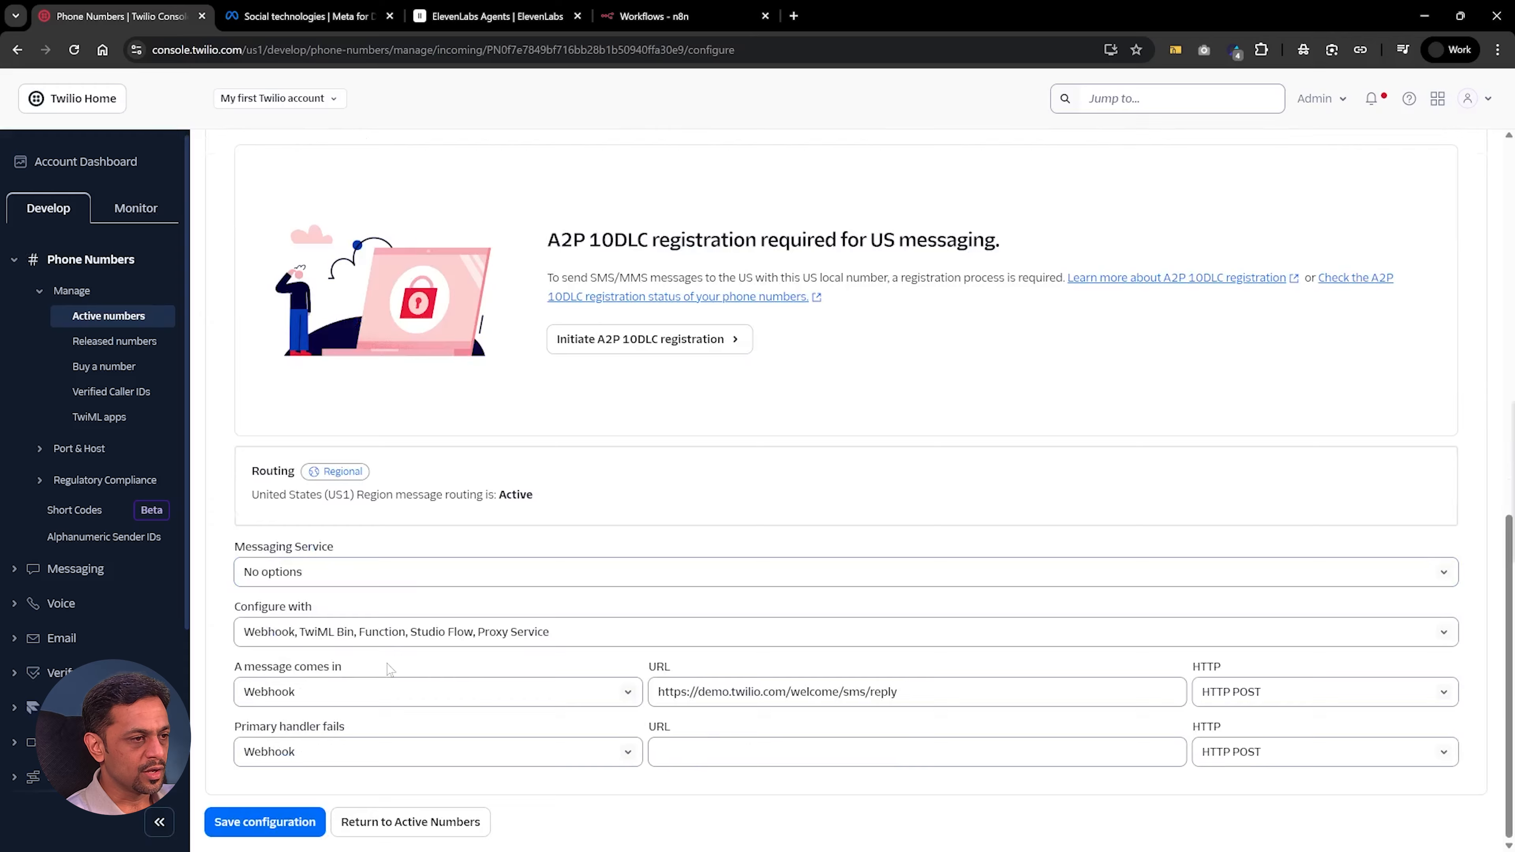
pyautogui.scroll(7, 392, 671)
pyautogui.scroll(-7, 347, 568)
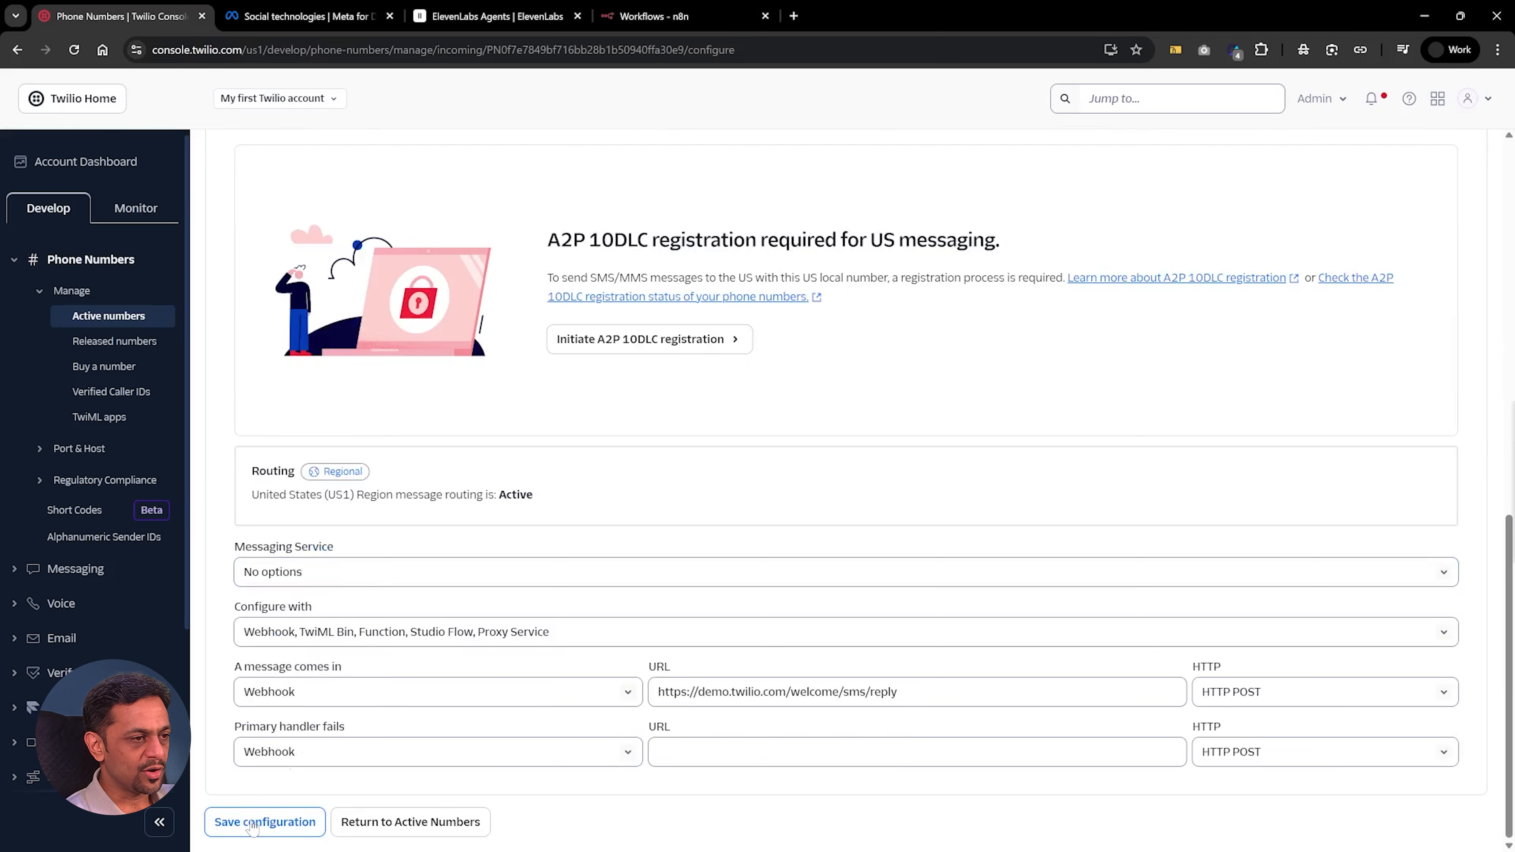
pyautogui.scroll(12, 377, 588)
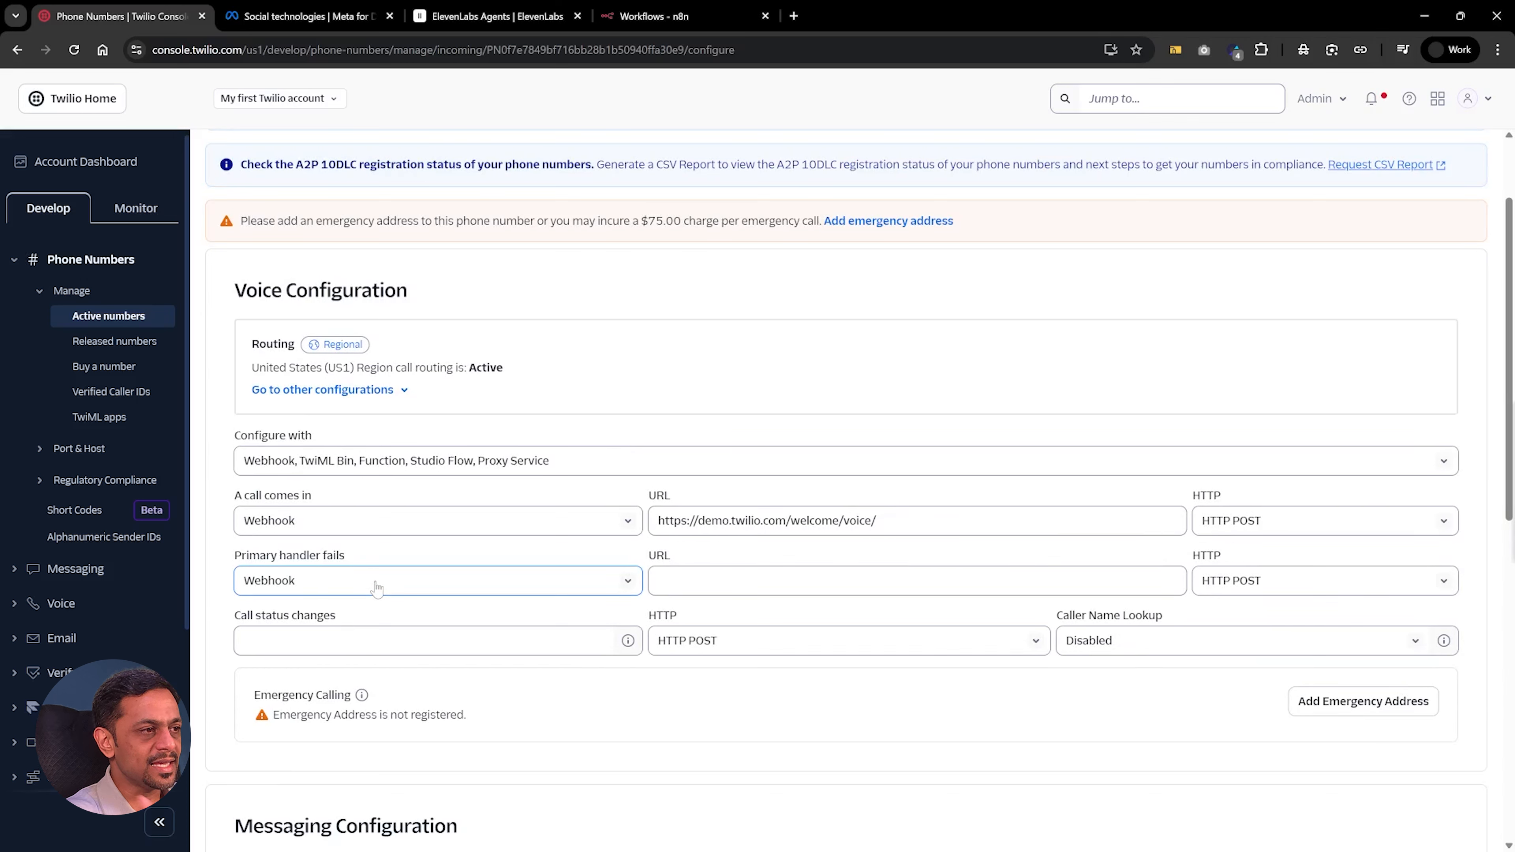
pyautogui.scroll(2, 444, 518)
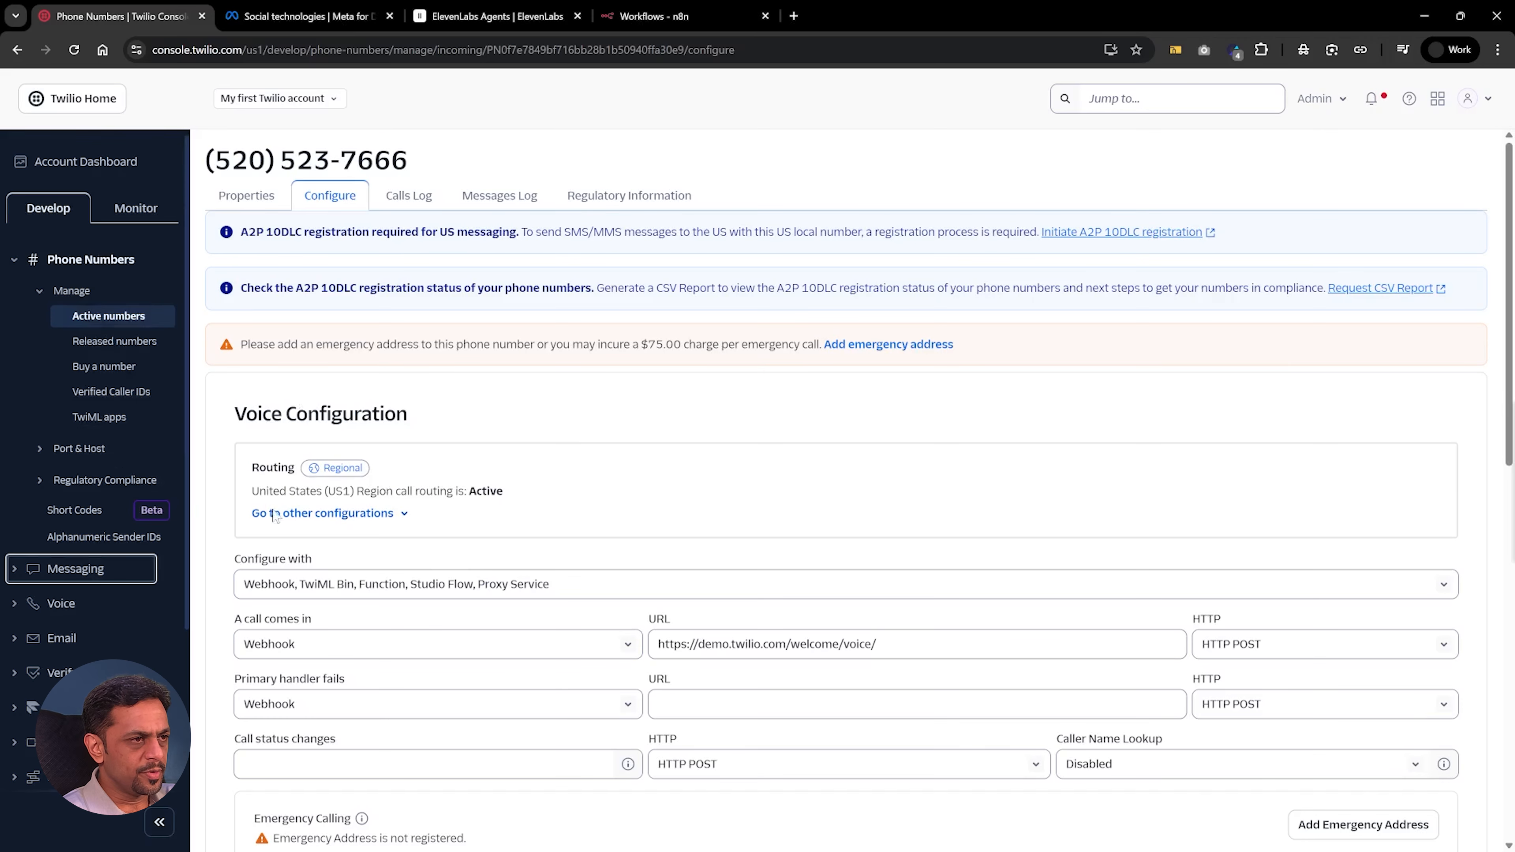
pyautogui.click(22, 572)
pyautogui.scroll(-3, 45, 580)
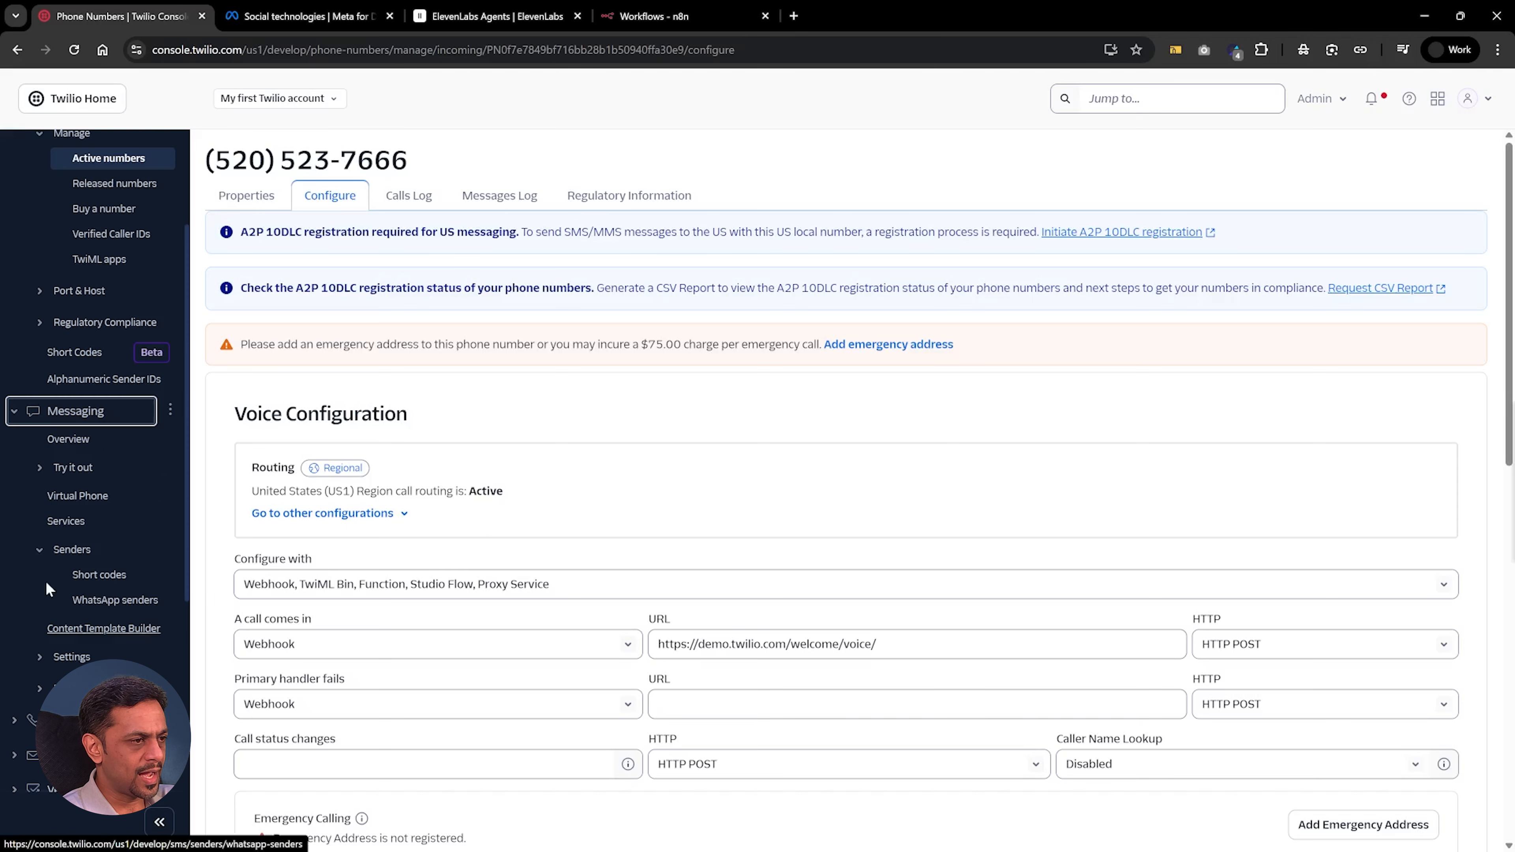
pyautogui.click(40, 553)
pyautogui.click(39, 552)
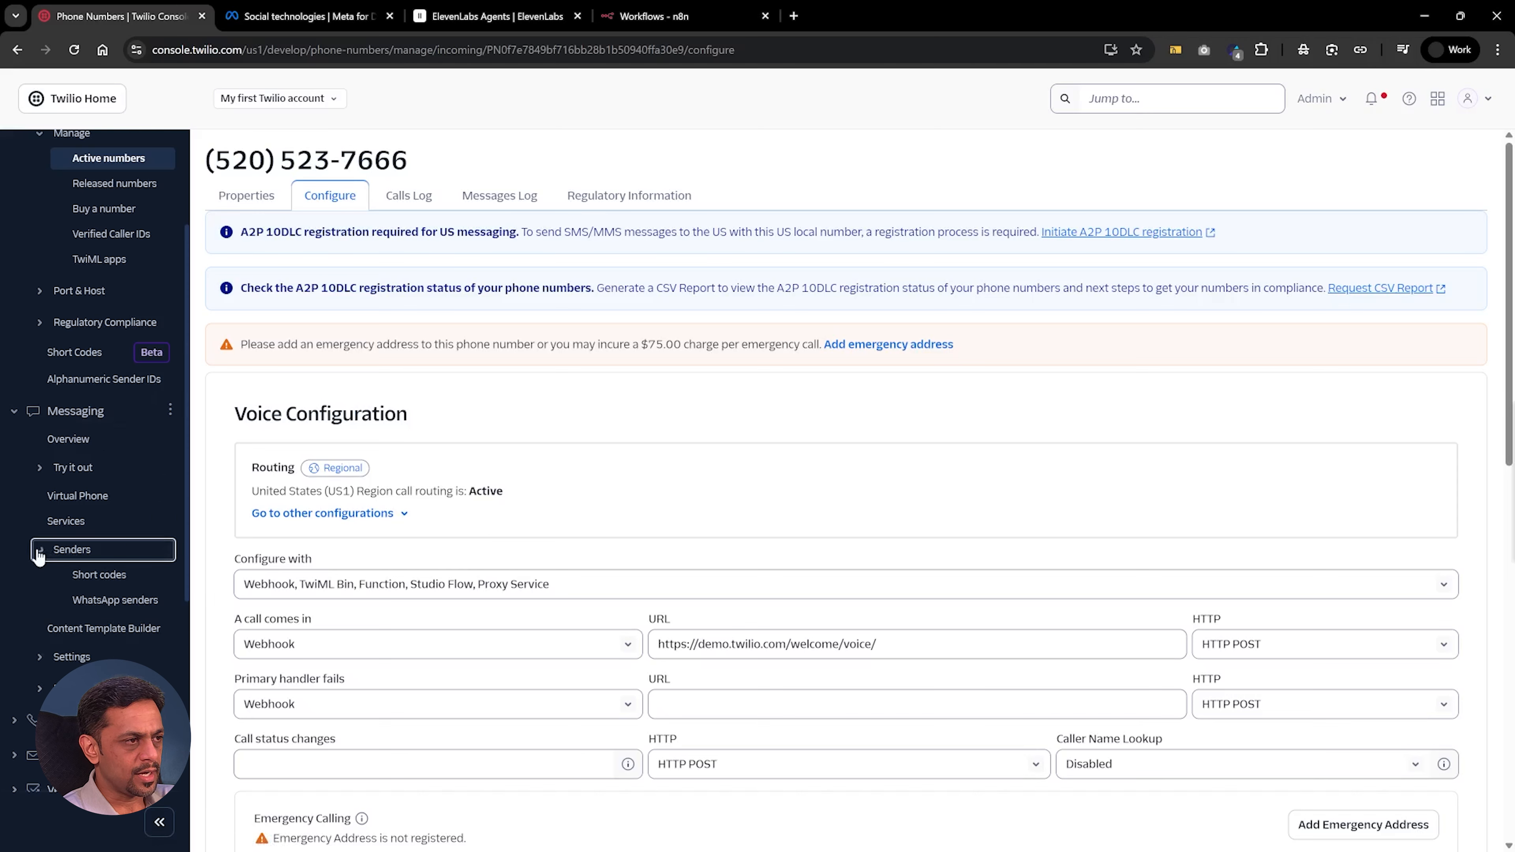
pyautogui.click(105, 602)
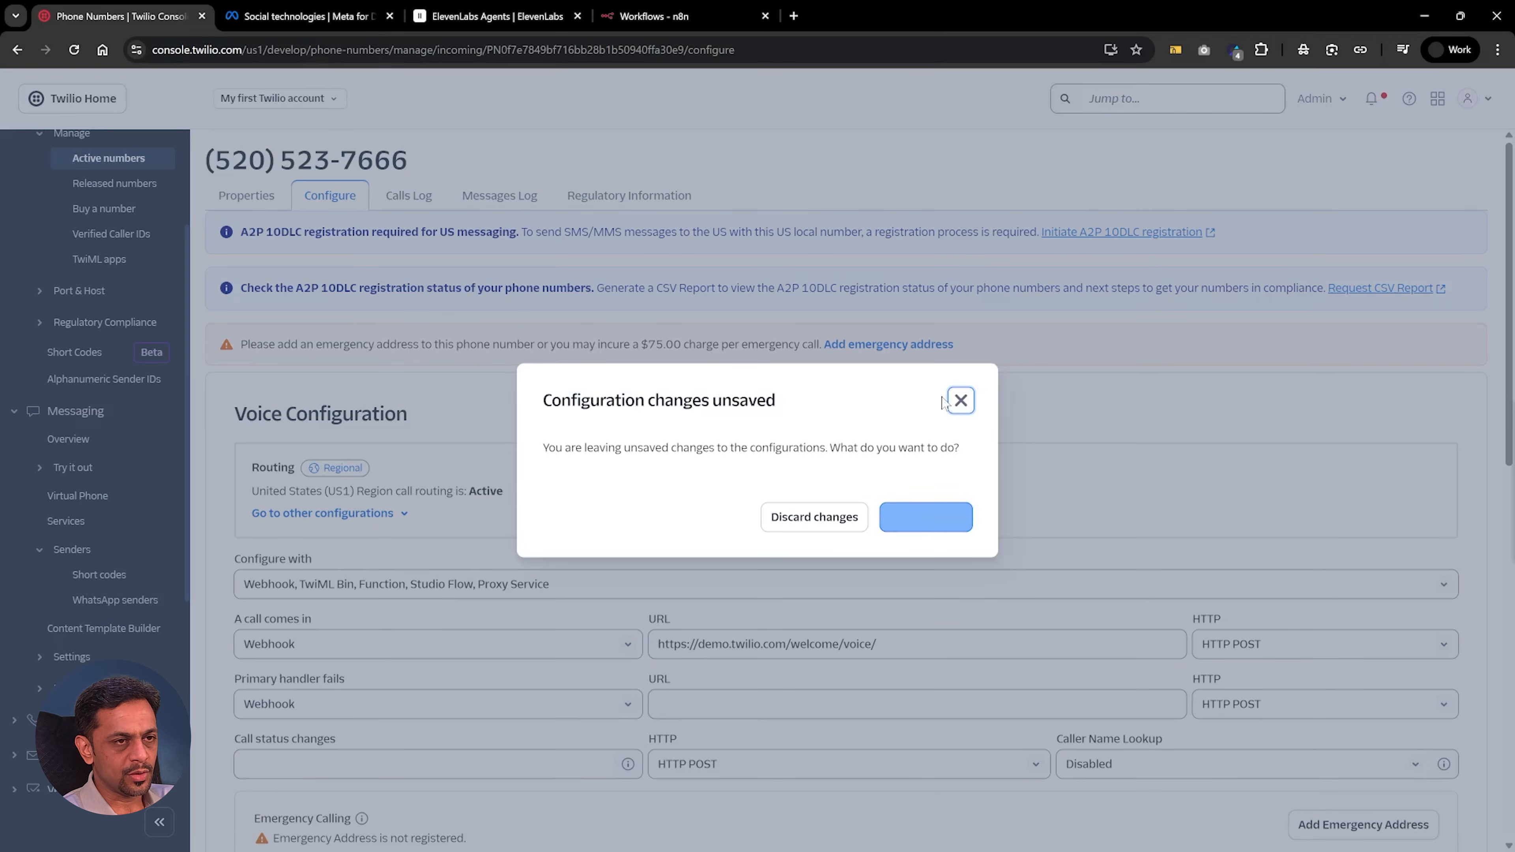
pyautogui.click(843, 521)
pyautogui.scroll(-5, 485, 567)
pyautogui.scroll(-8, 485, 567)
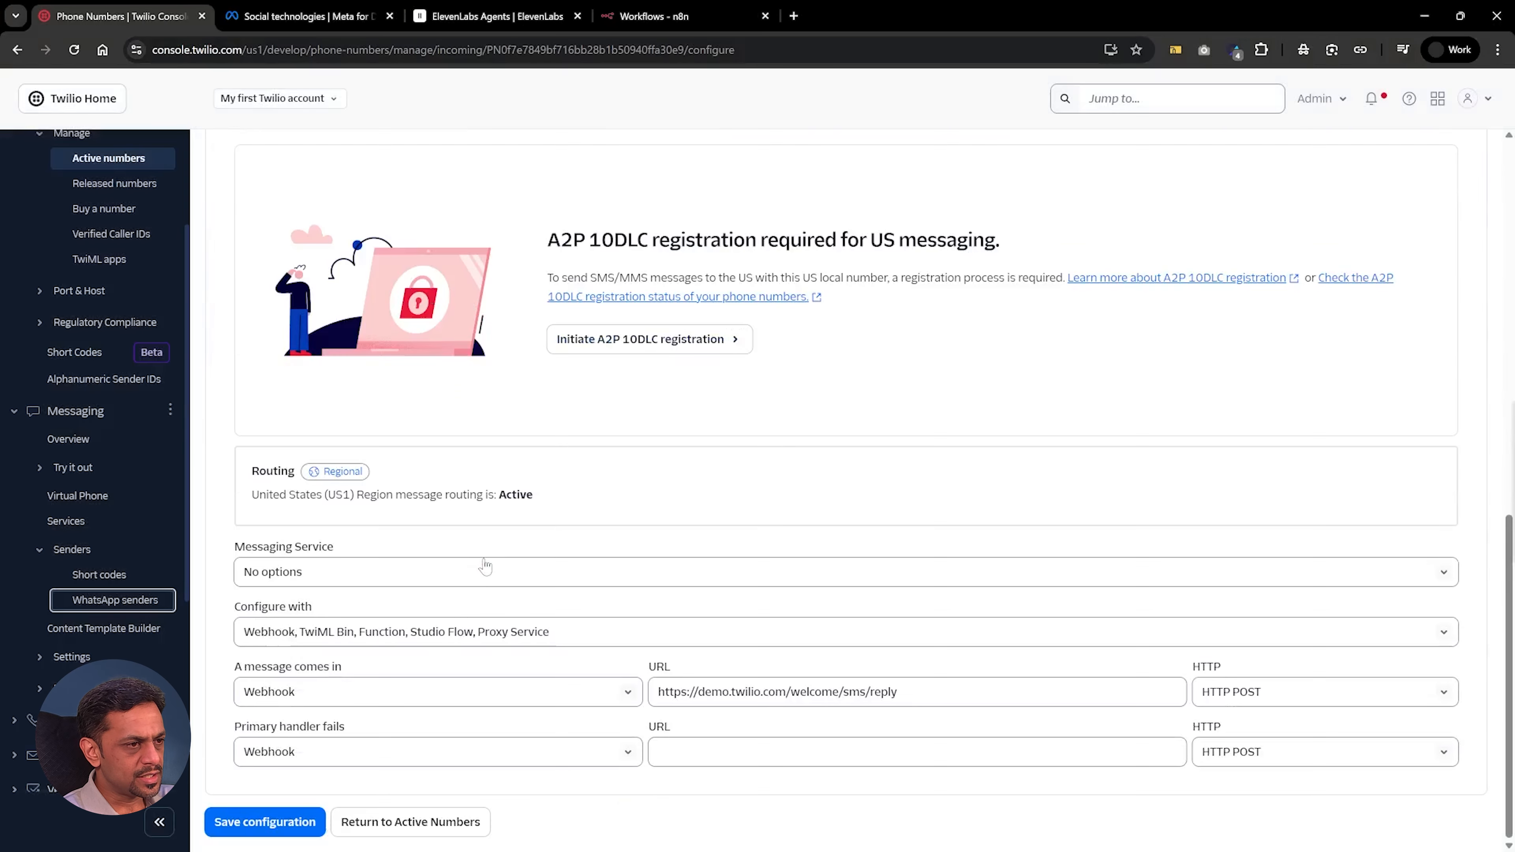
pyautogui.click(263, 821)
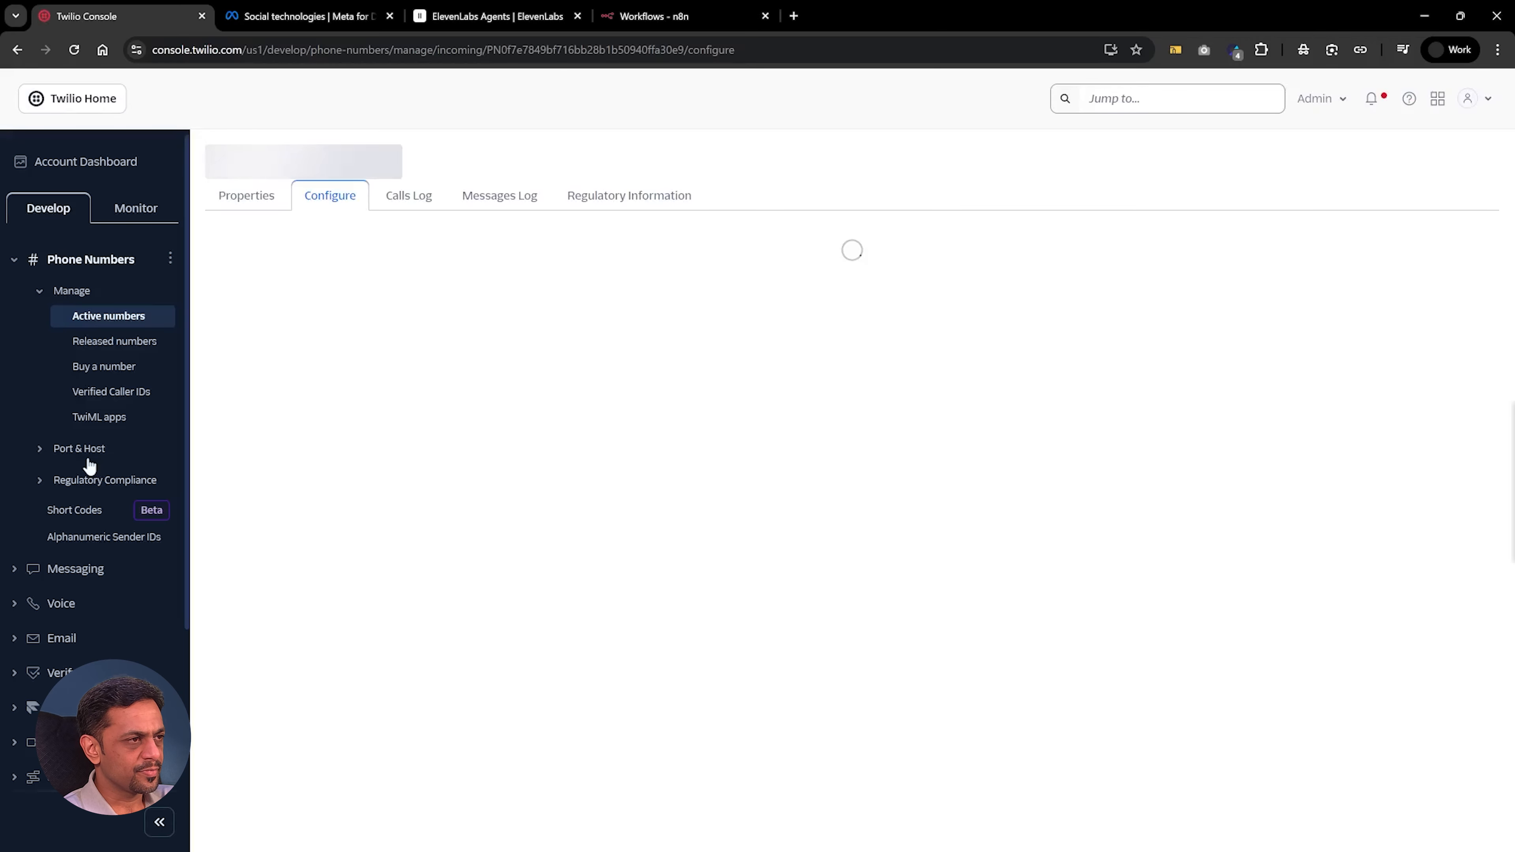
# Step: Navigate to Messaging > Senders > WhatsApp senders
pyautogui.click(18, 574)
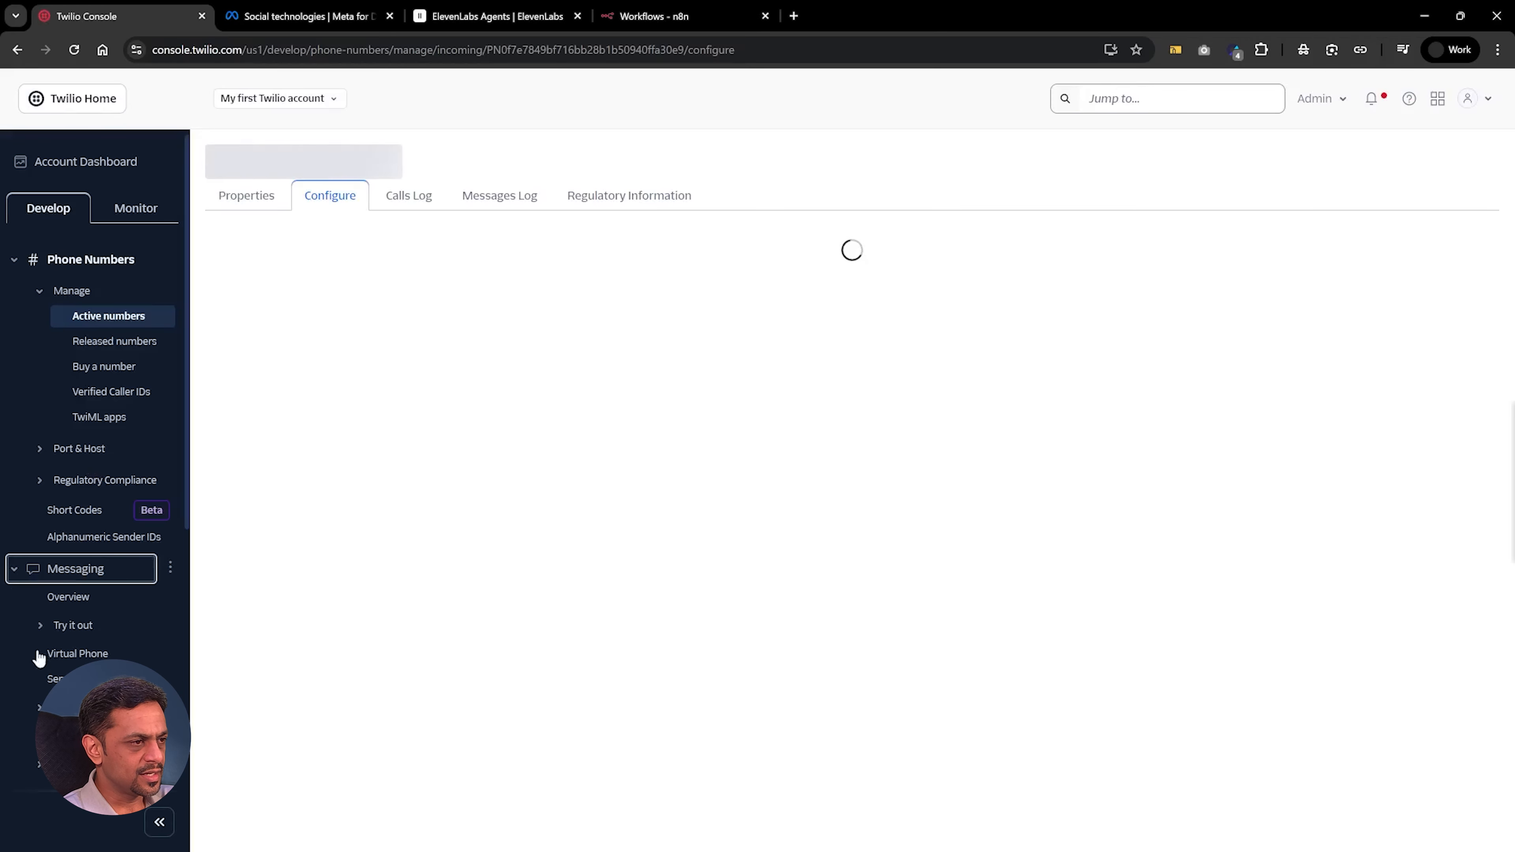
pyautogui.scroll(-3, 39, 657)
pyautogui.click(48, 552)
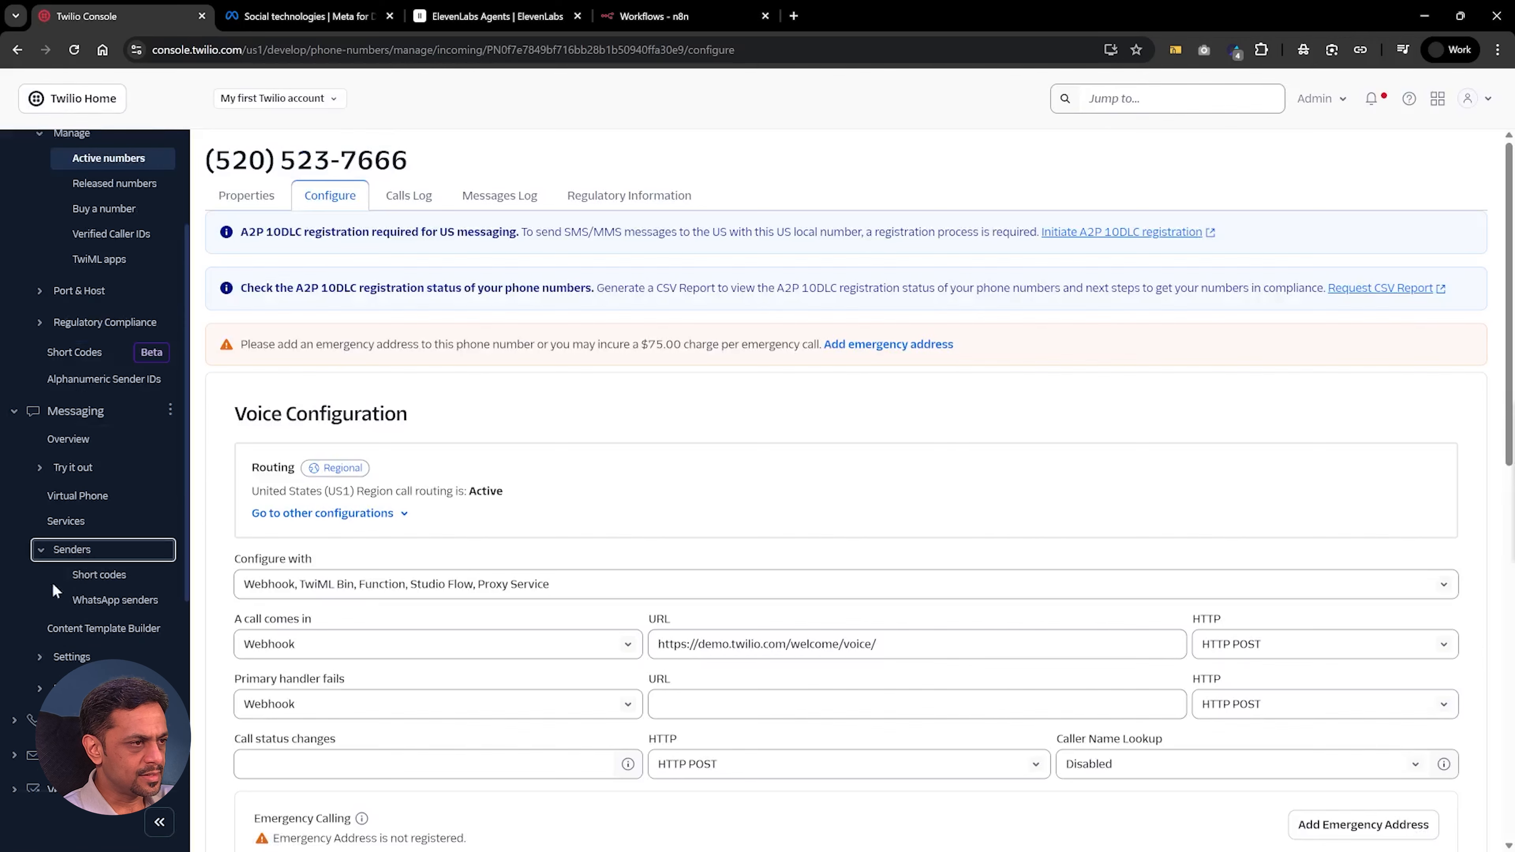
pyautogui.click(89, 600)
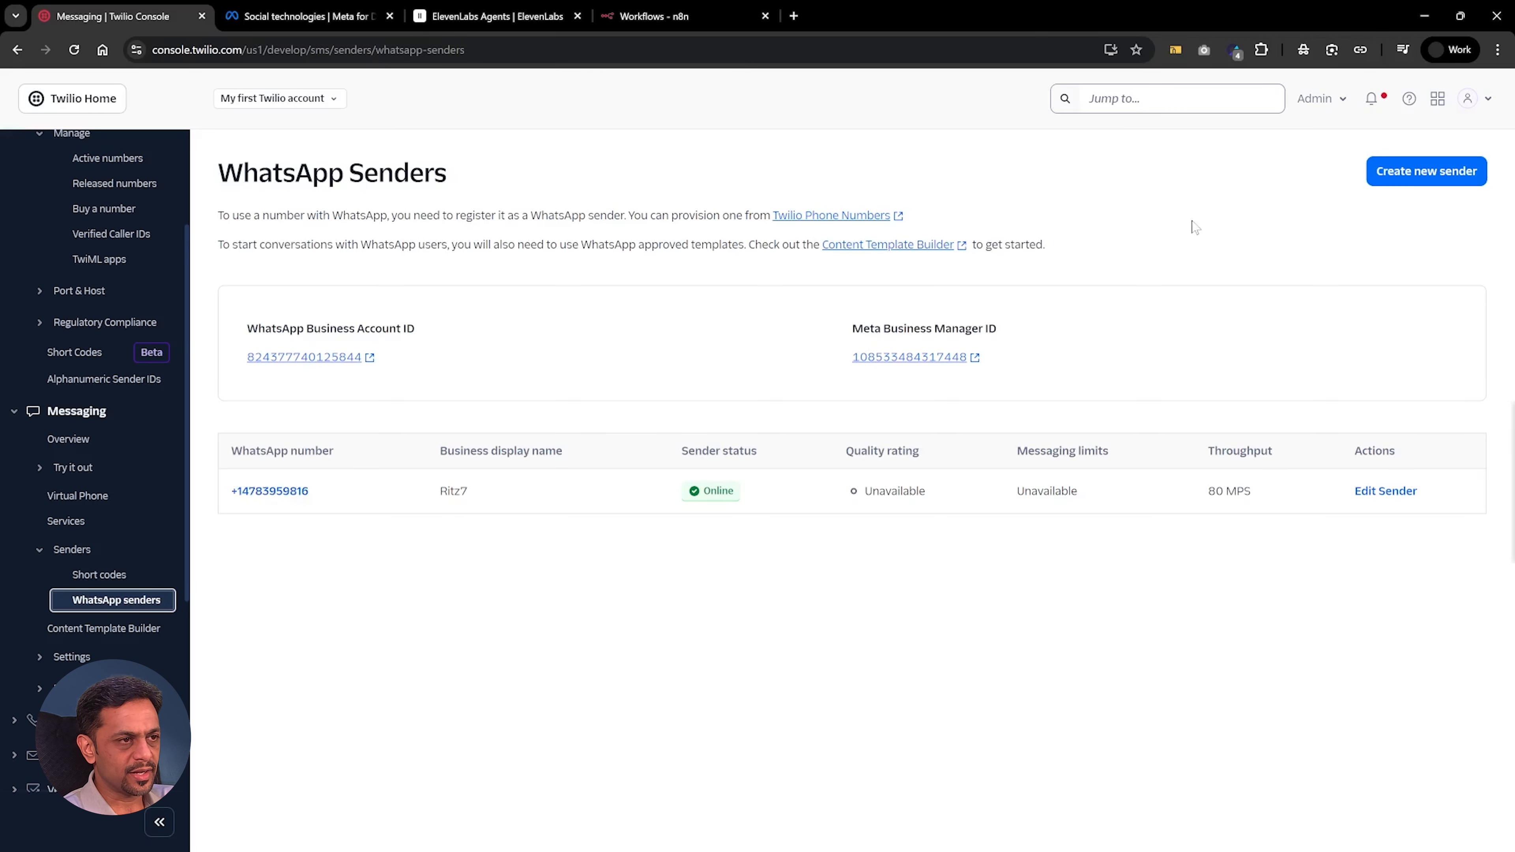
pyautogui.click(1398, 174)
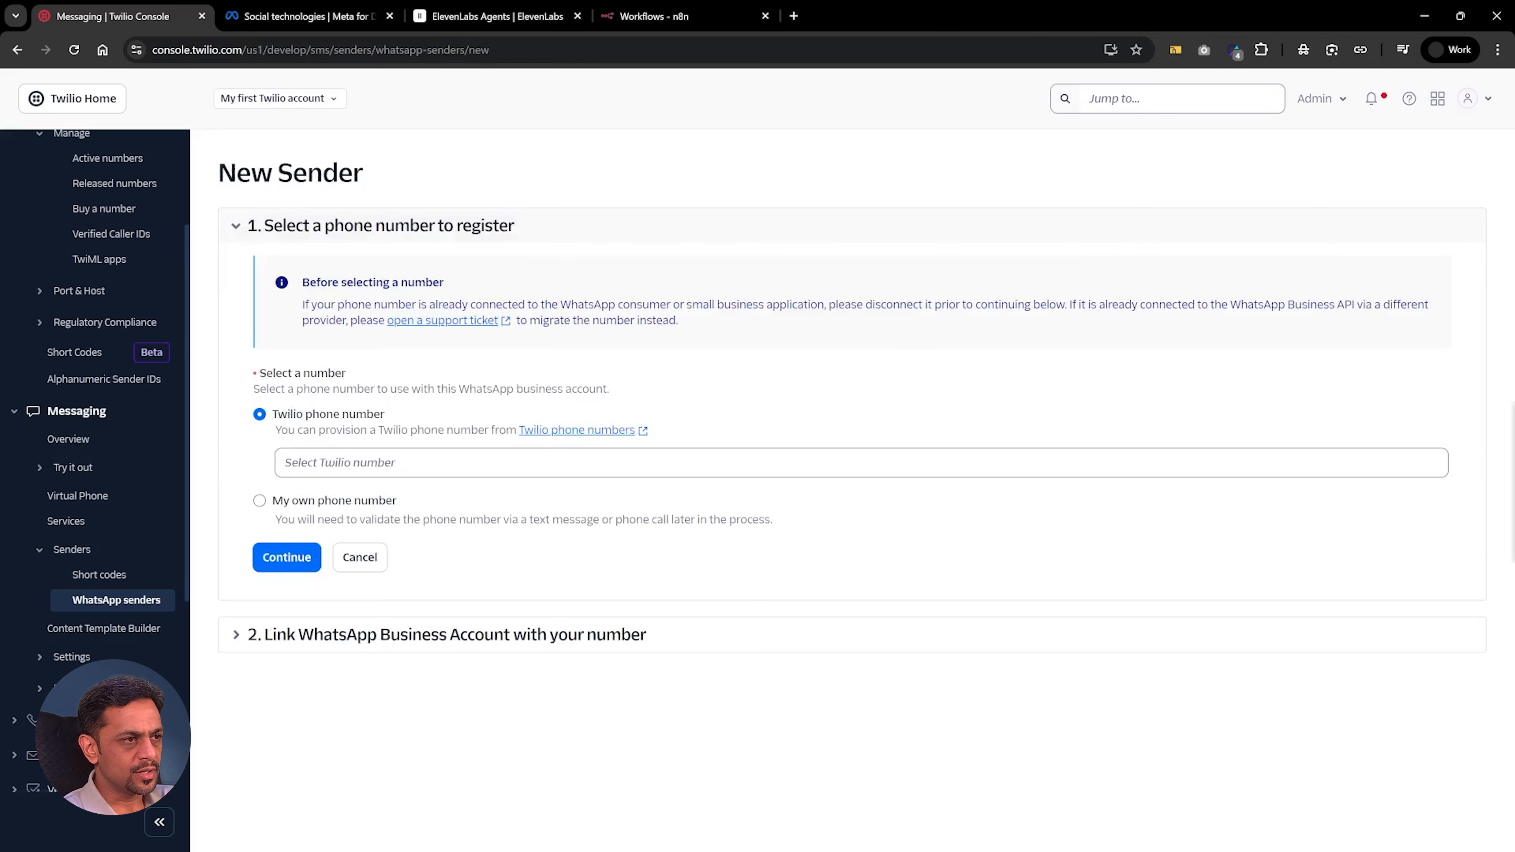
pyautogui.click(285, 462)
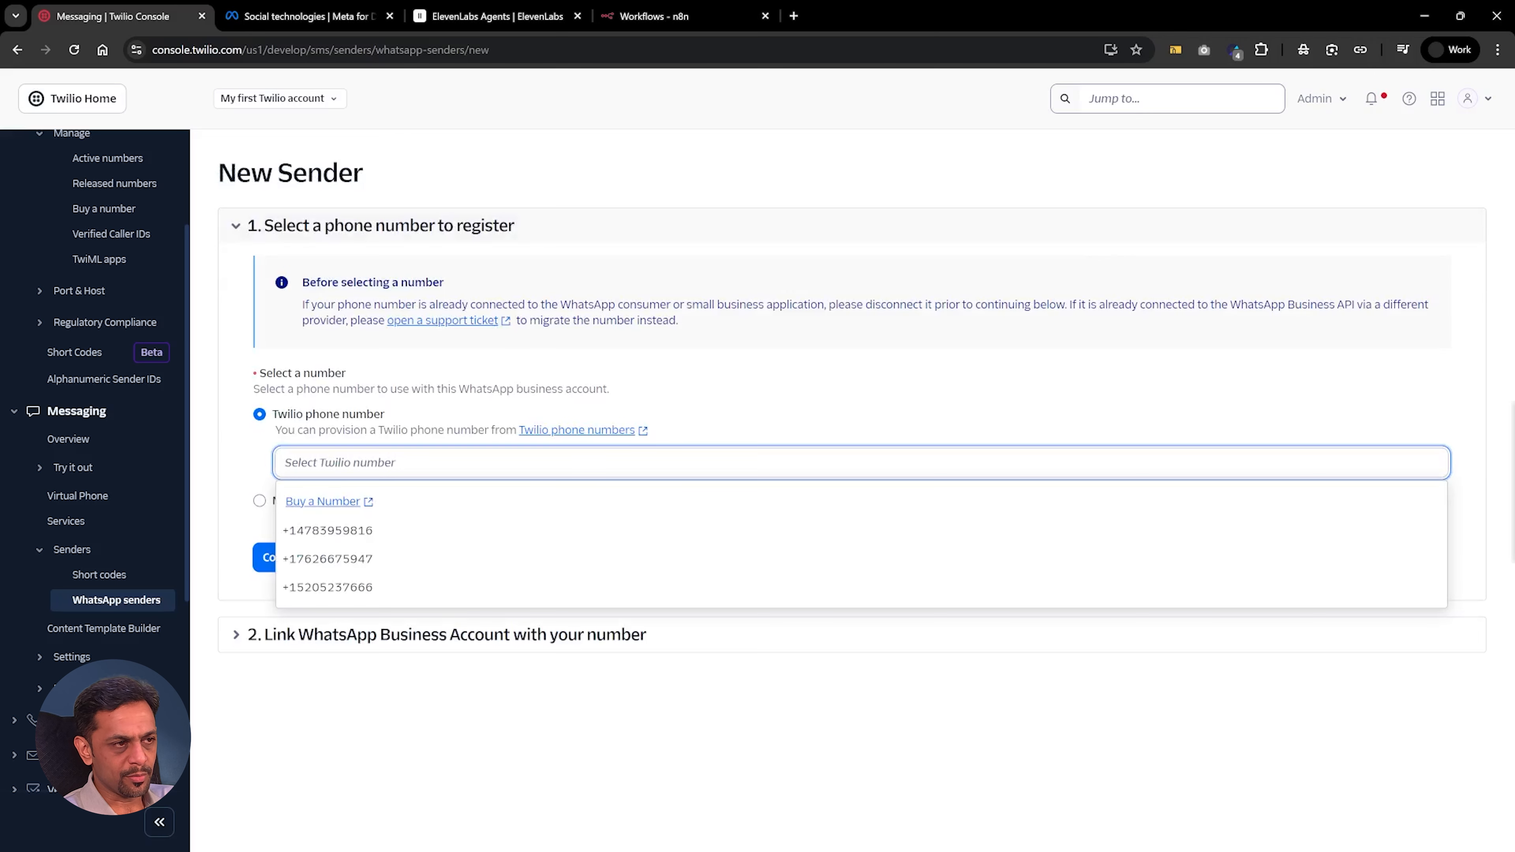
pyautogui.click(344, 589)
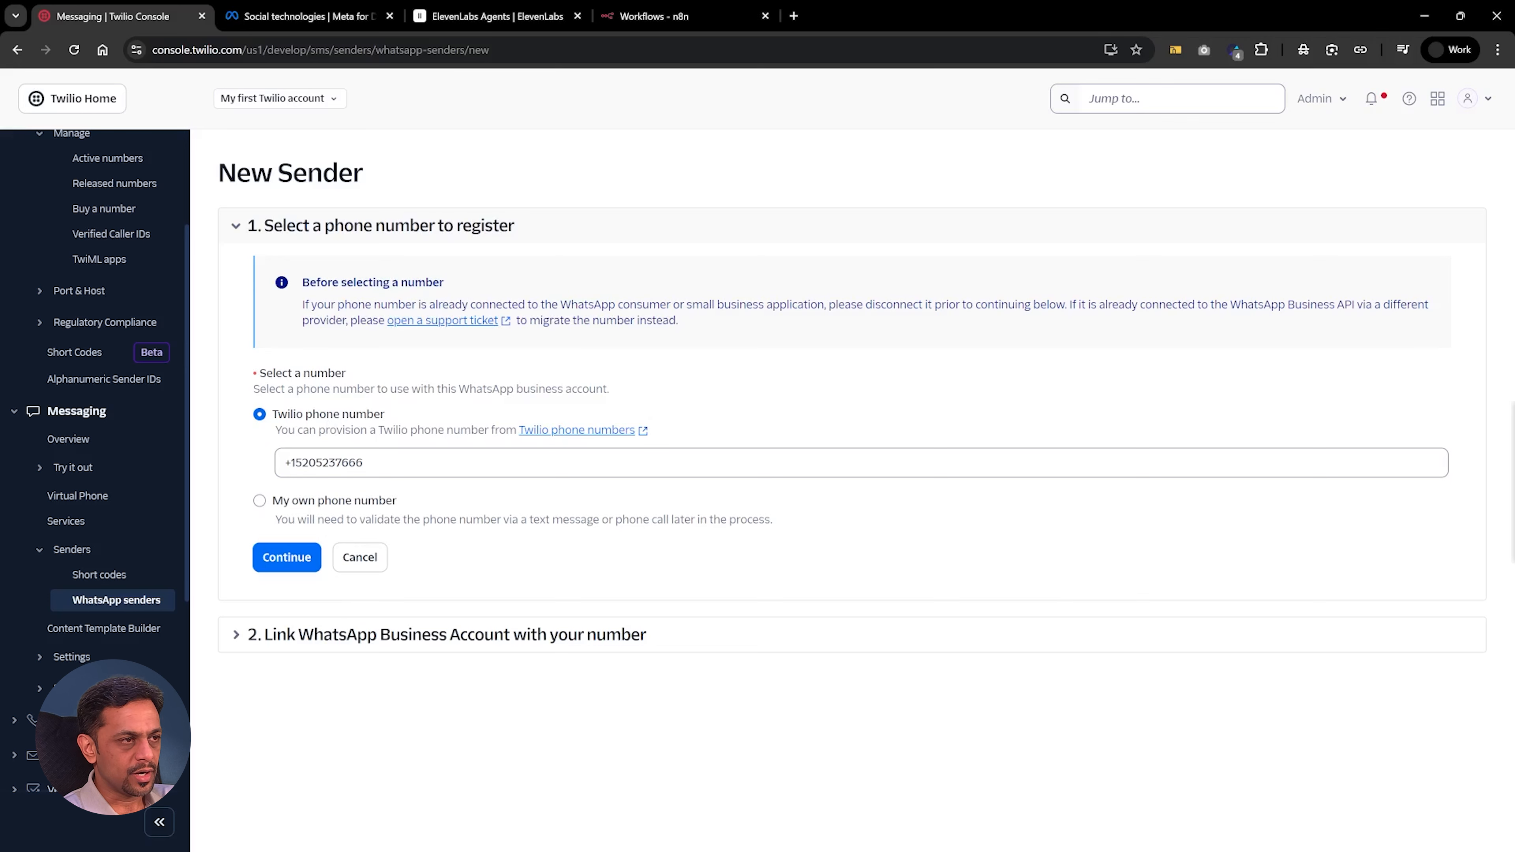
pyautogui.click(289, 556)
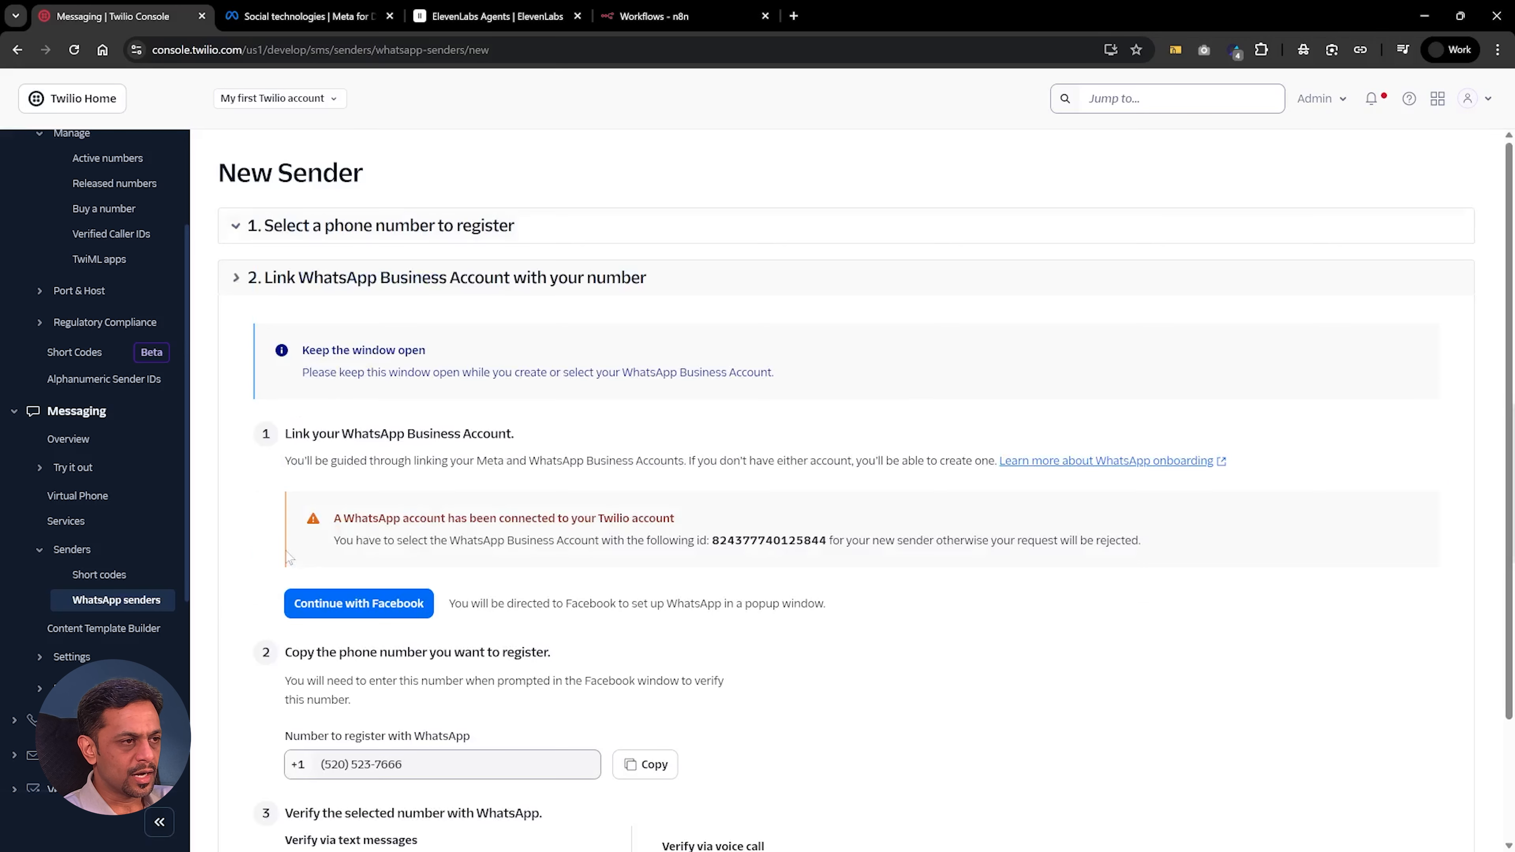
# Step: Connect Facebook, continuing as the signed-in account and starting the Twilio link
pyautogui.click(1489, 141)
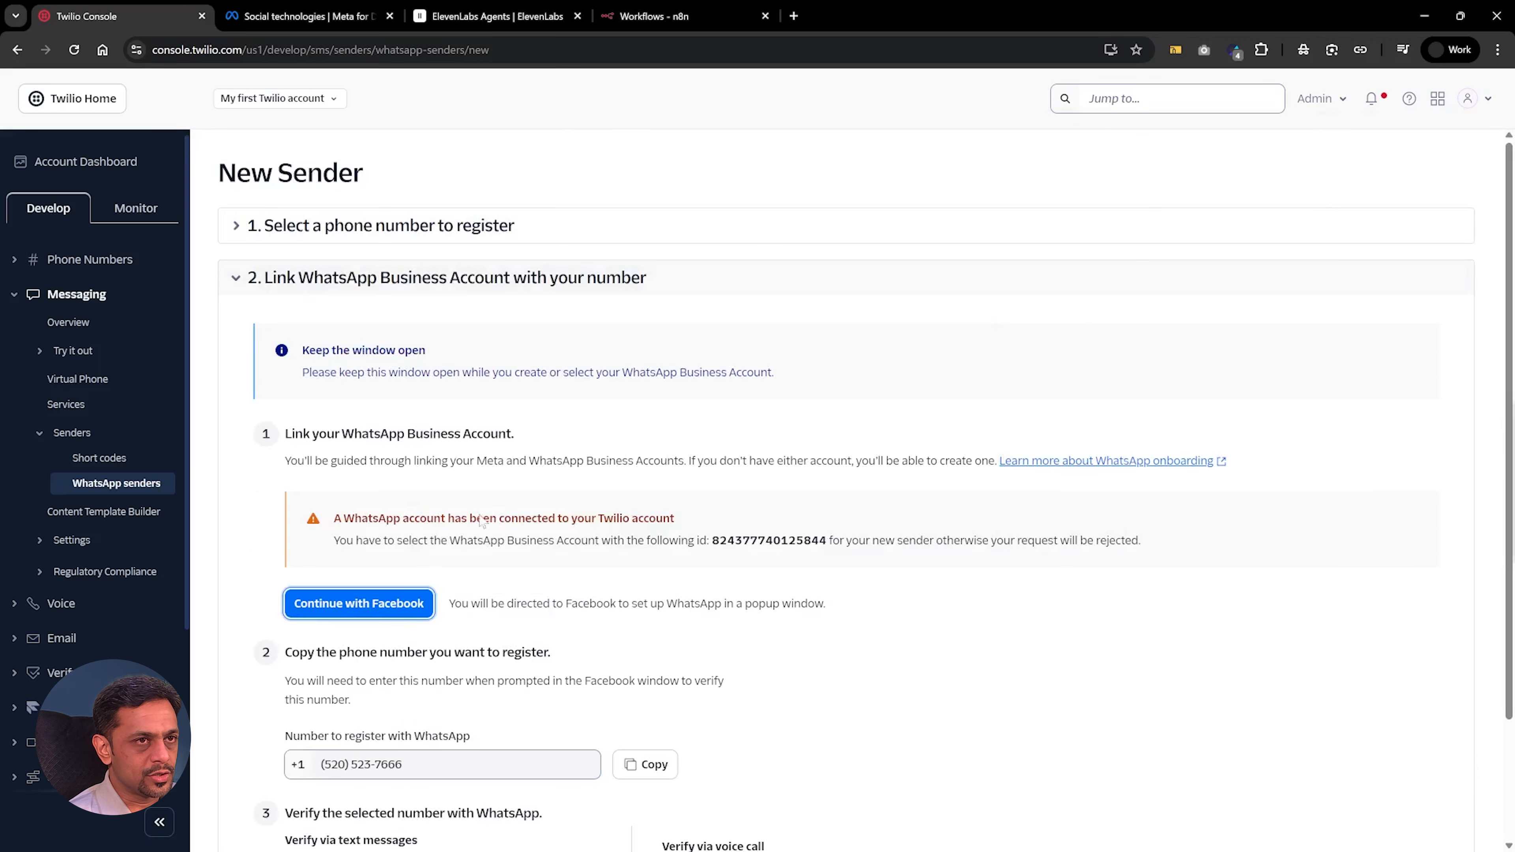
pyautogui.click(391, 603)
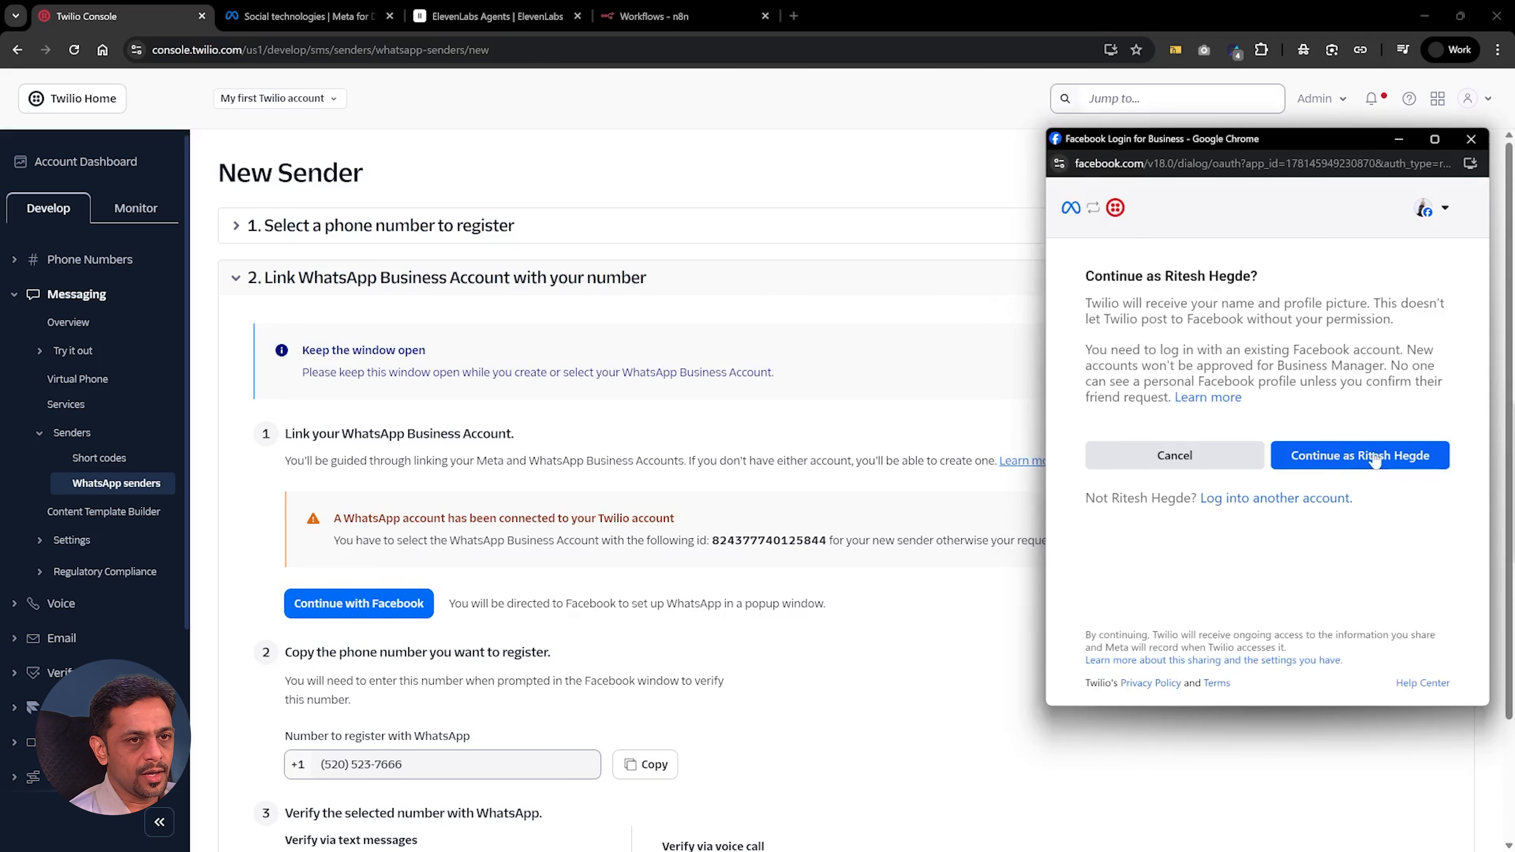
pyautogui.click(1372, 457)
pyautogui.click(1402, 683)
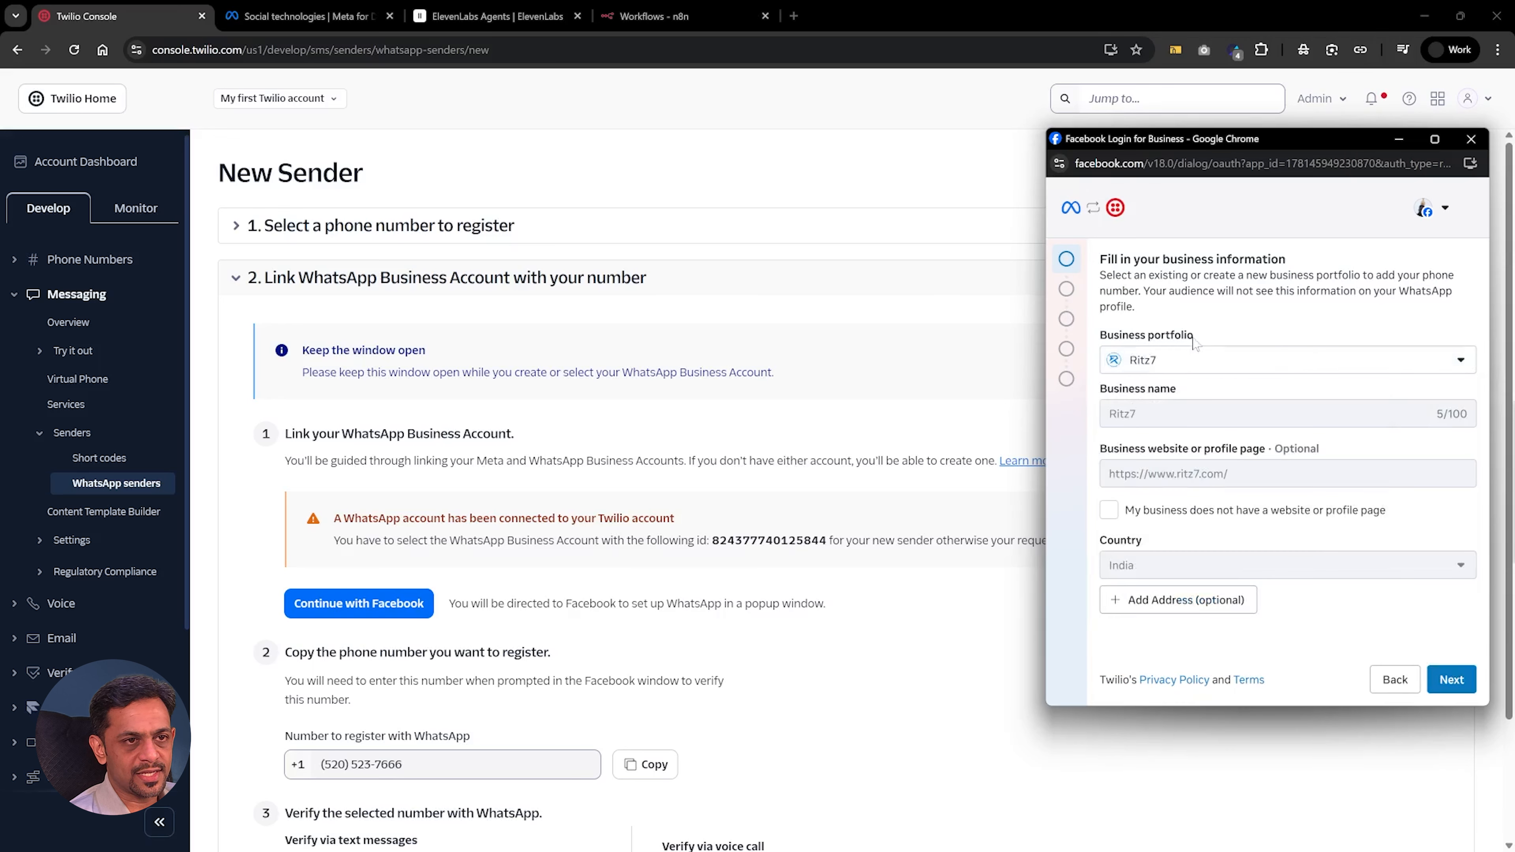
# Step: Keep Ritz7 as the business portfolio and submit the business information
pyautogui.click(1176, 368)
pyautogui.scroll(1, 1289, 506)
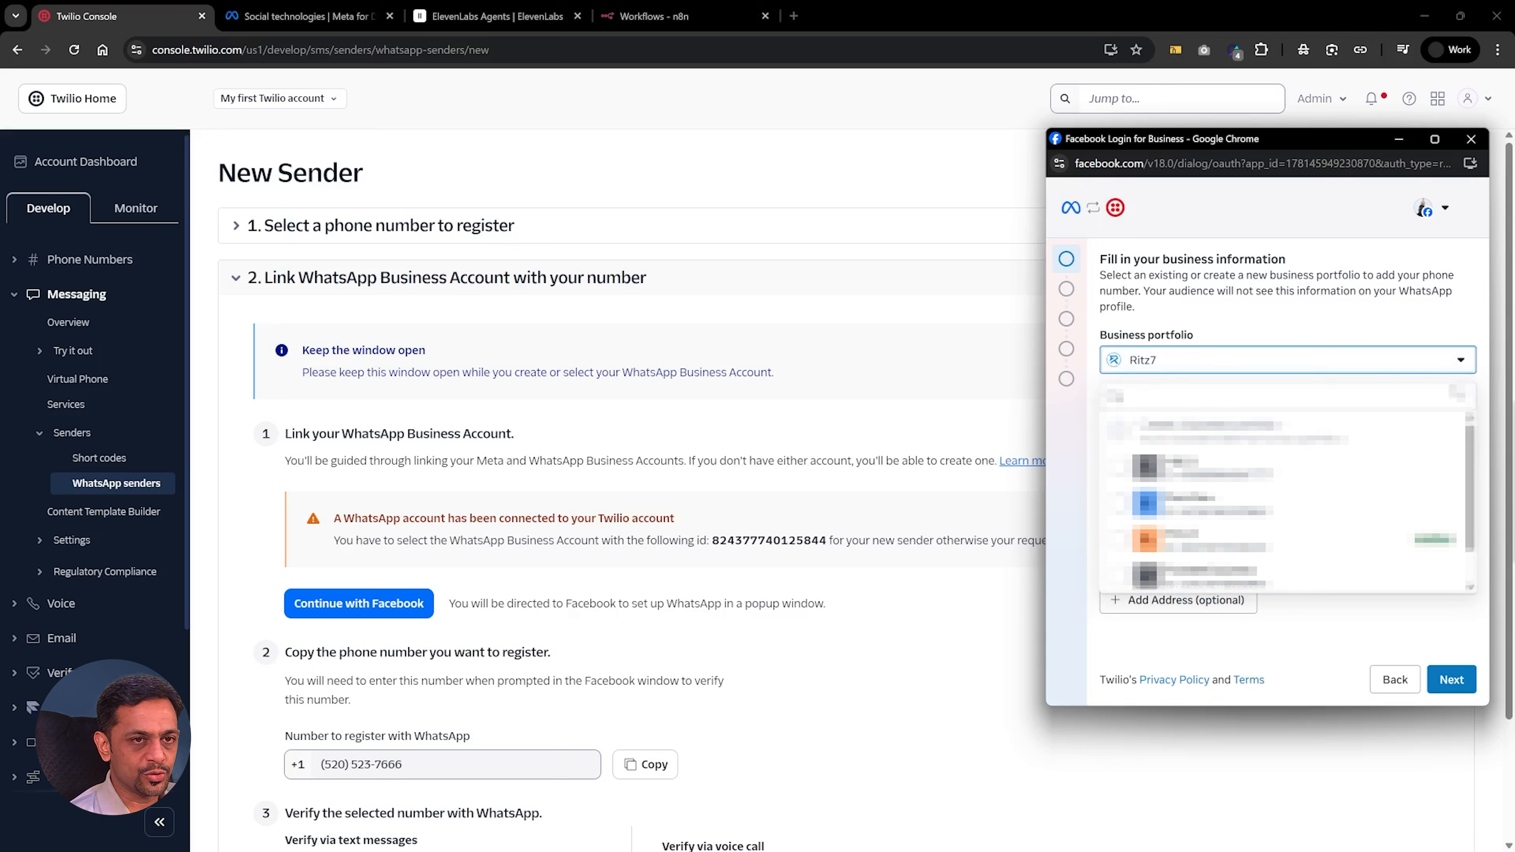
pyautogui.scroll(-1, 1289, 501)
pyautogui.click(1210, 582)
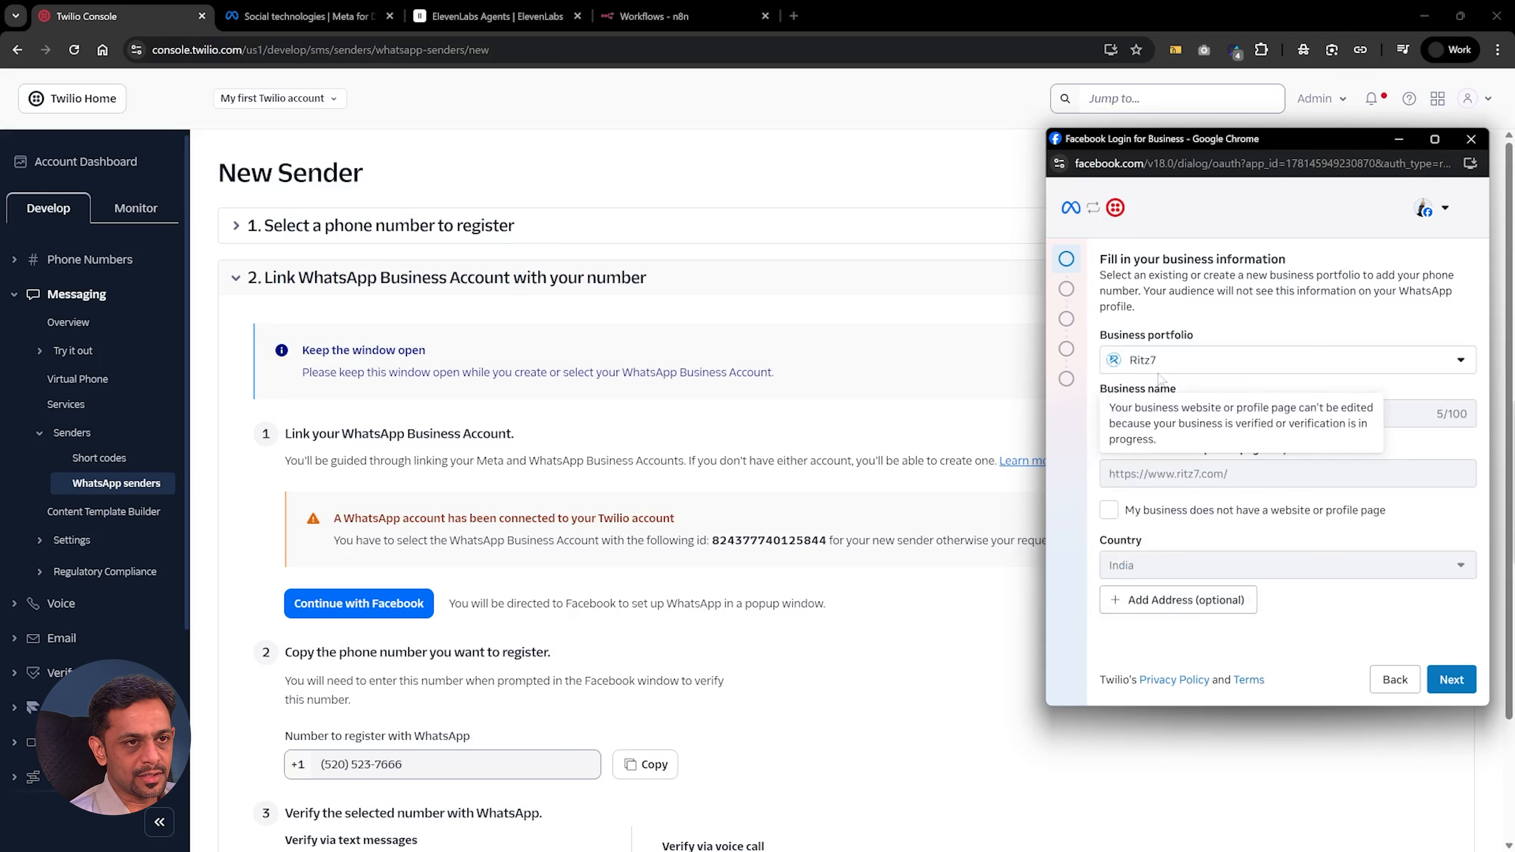
pyautogui.click(1451, 680)
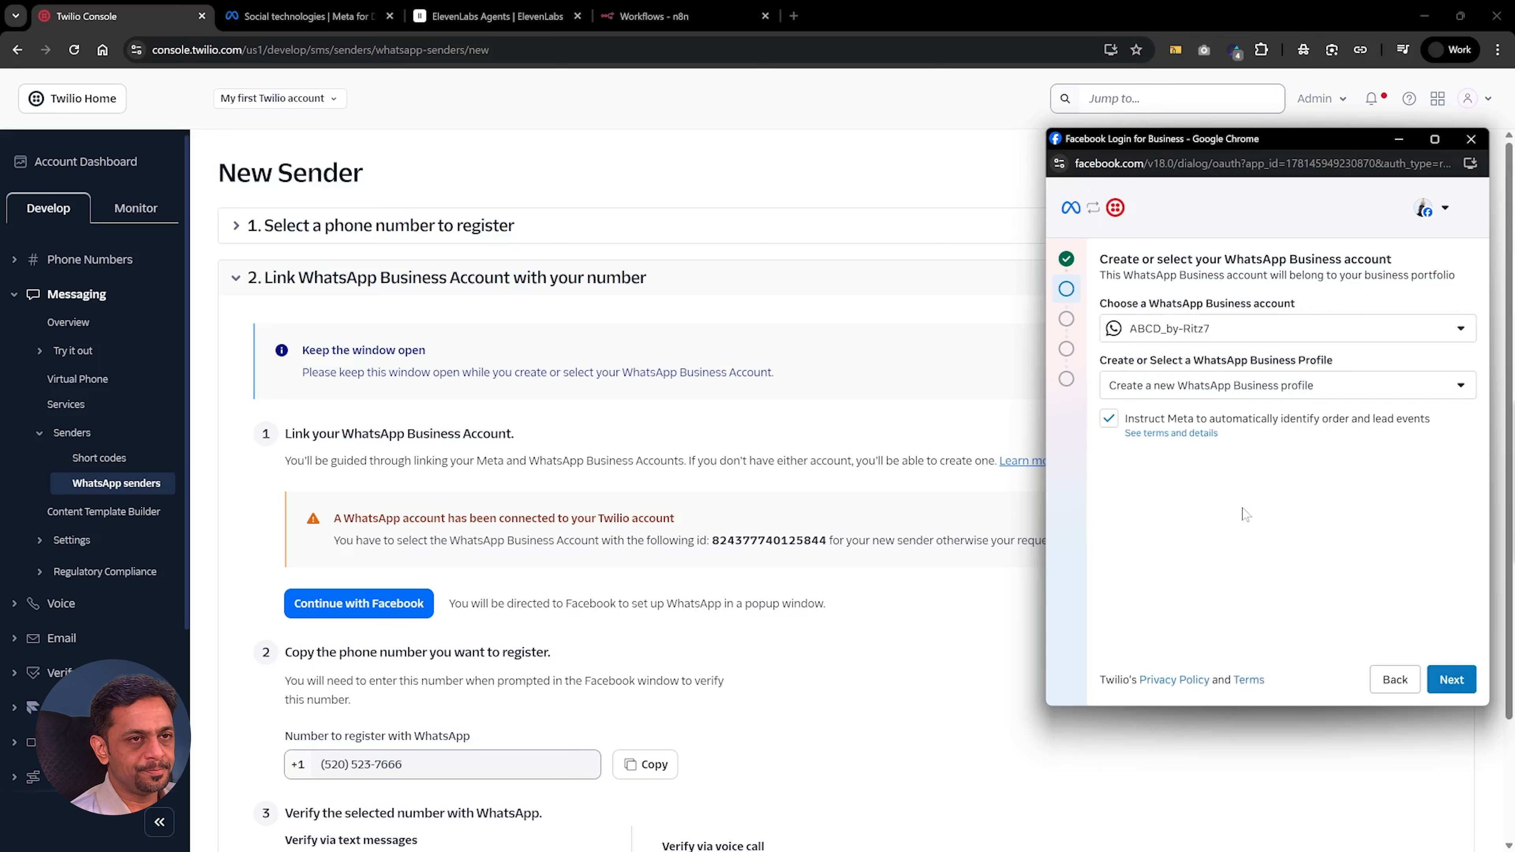
# Step: Select BizzMate-Twilio, matching the required account ID, as the WhatsApp Business account
pyautogui.click(1183, 328)
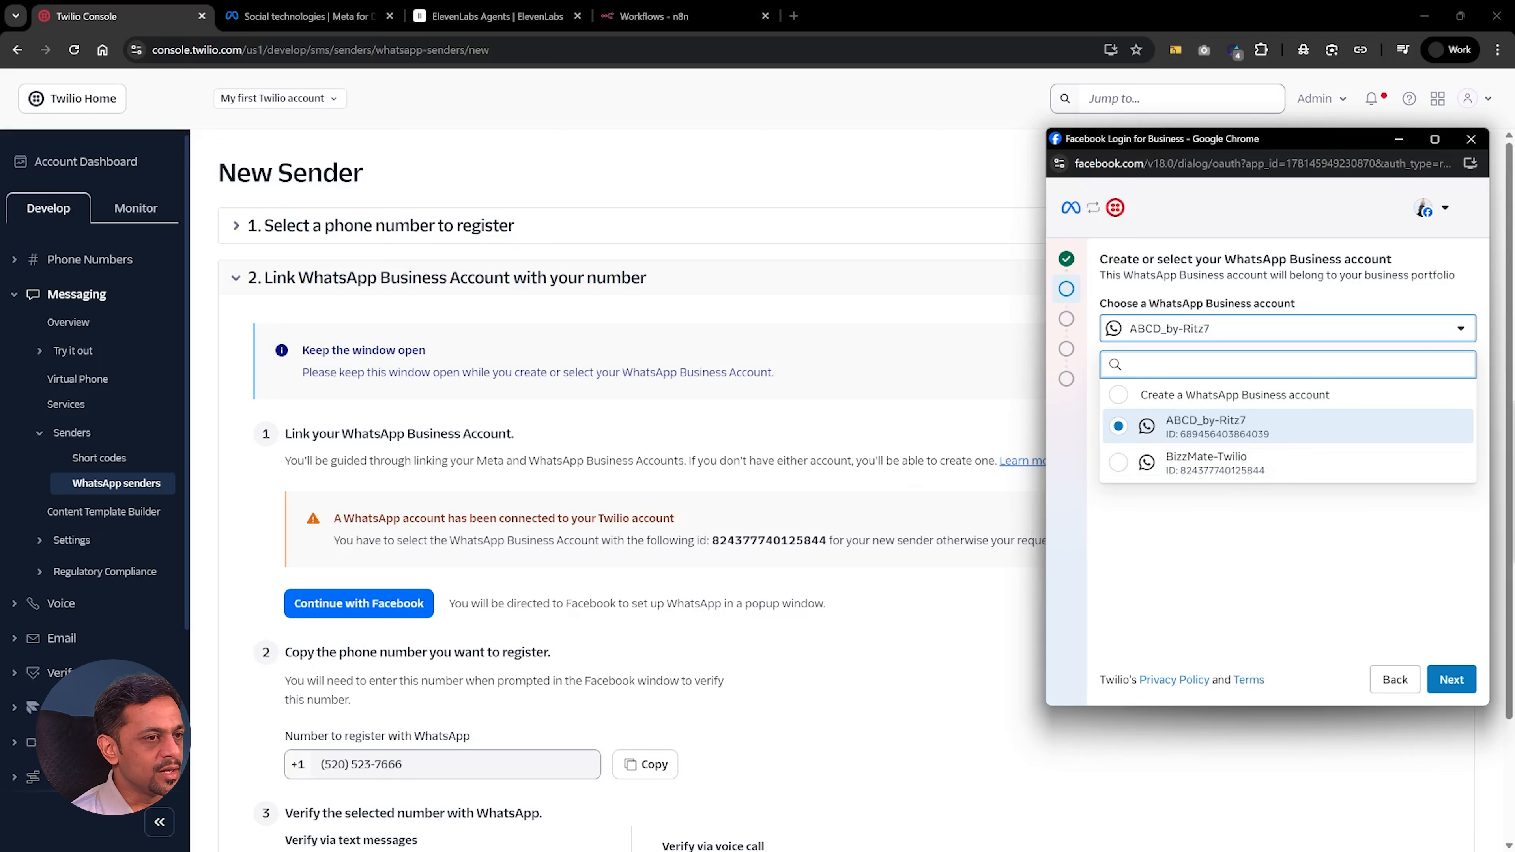
pyautogui.moveTo(712, 540); pyautogui.dragTo(819, 540)
pyautogui.click(820, 542)
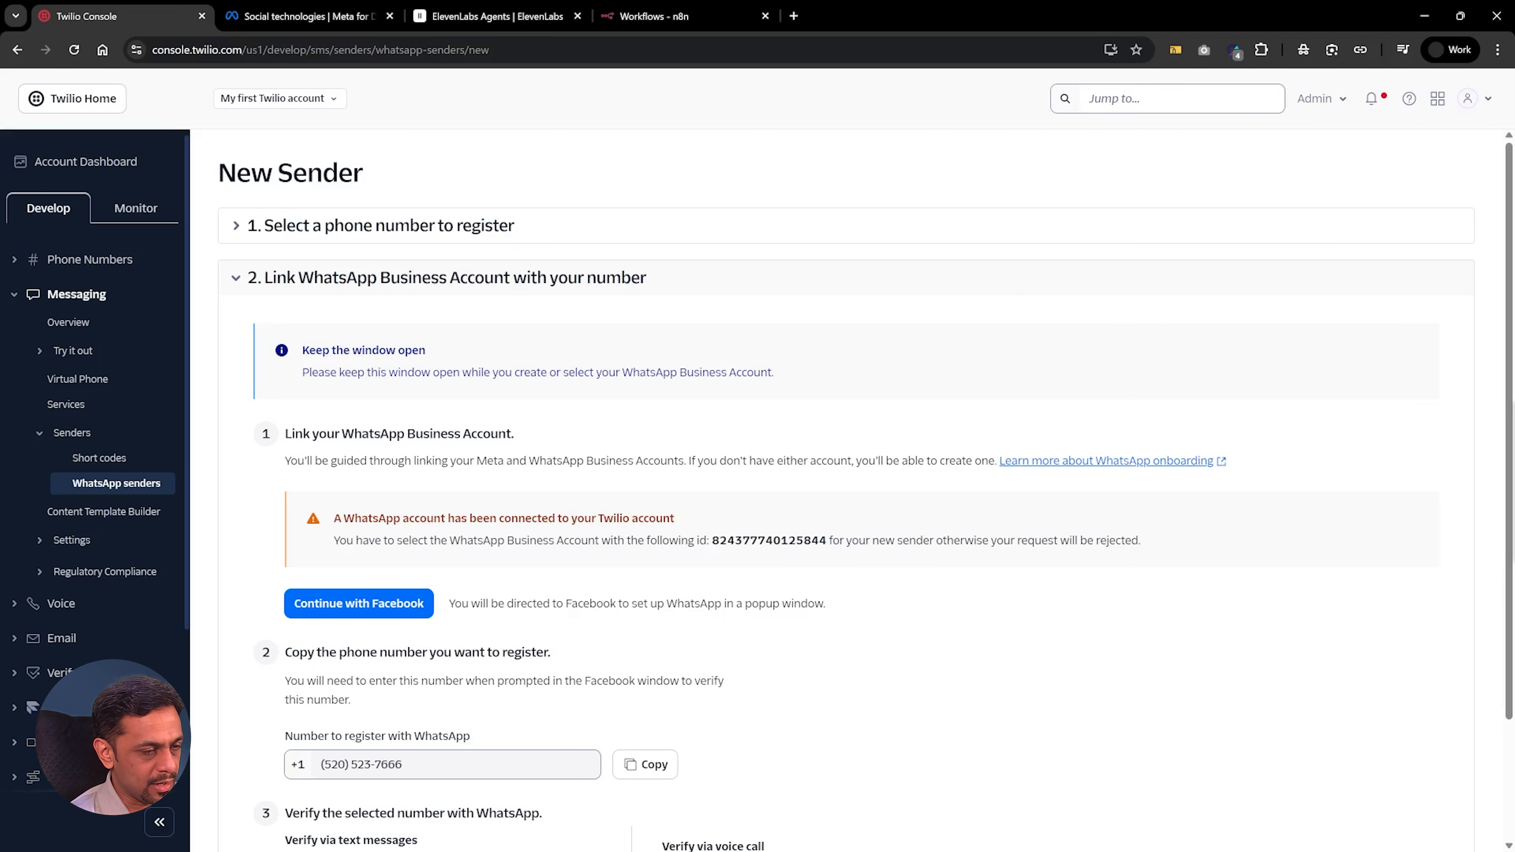
pyautogui.hotkey('alt', 'Tab')
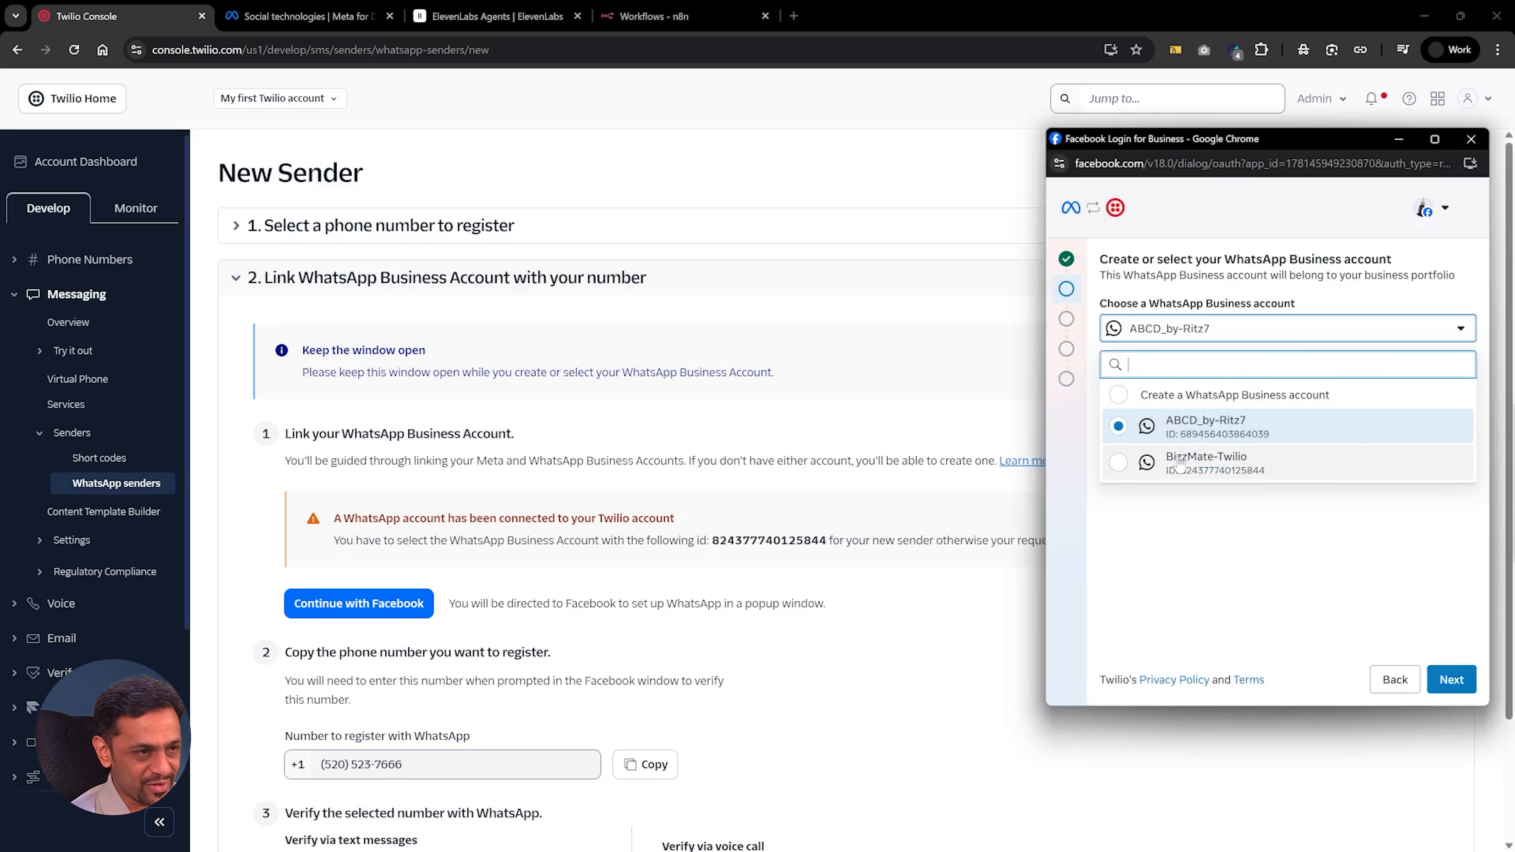
pyautogui.click(1121, 463)
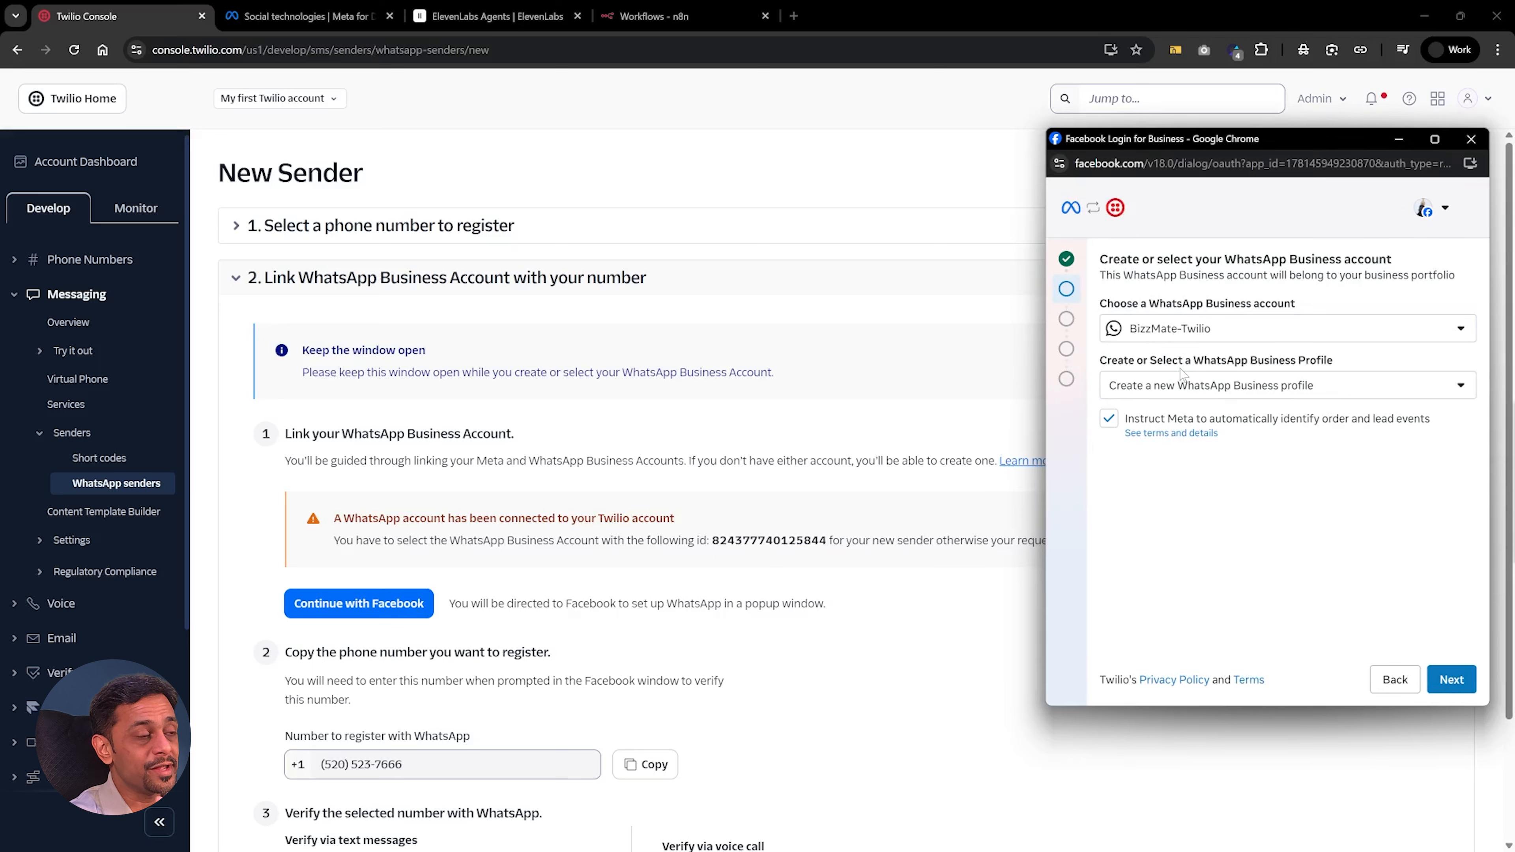
pyautogui.click(1172, 390)
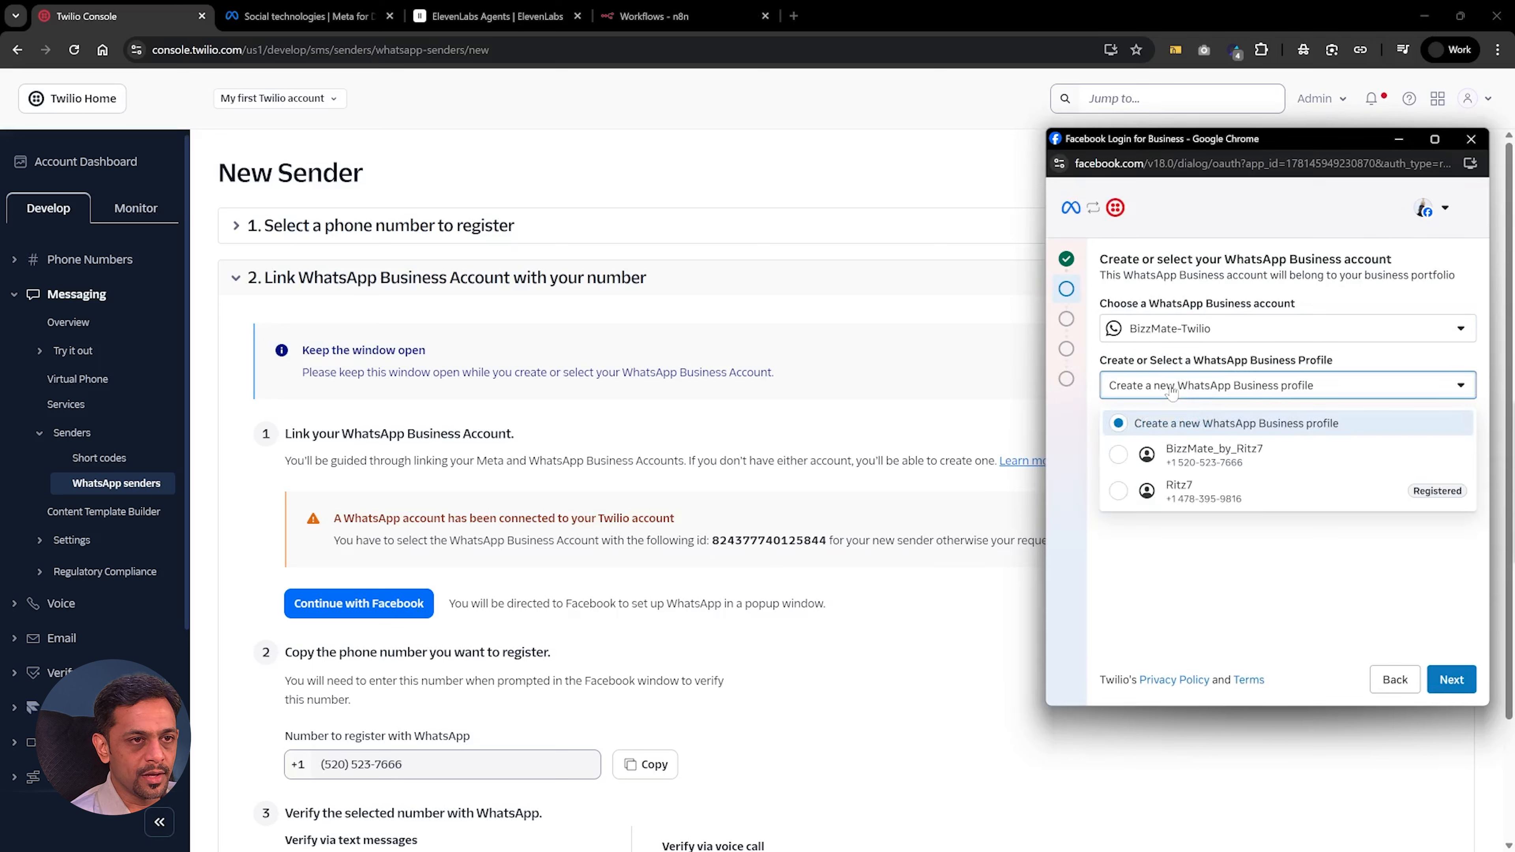
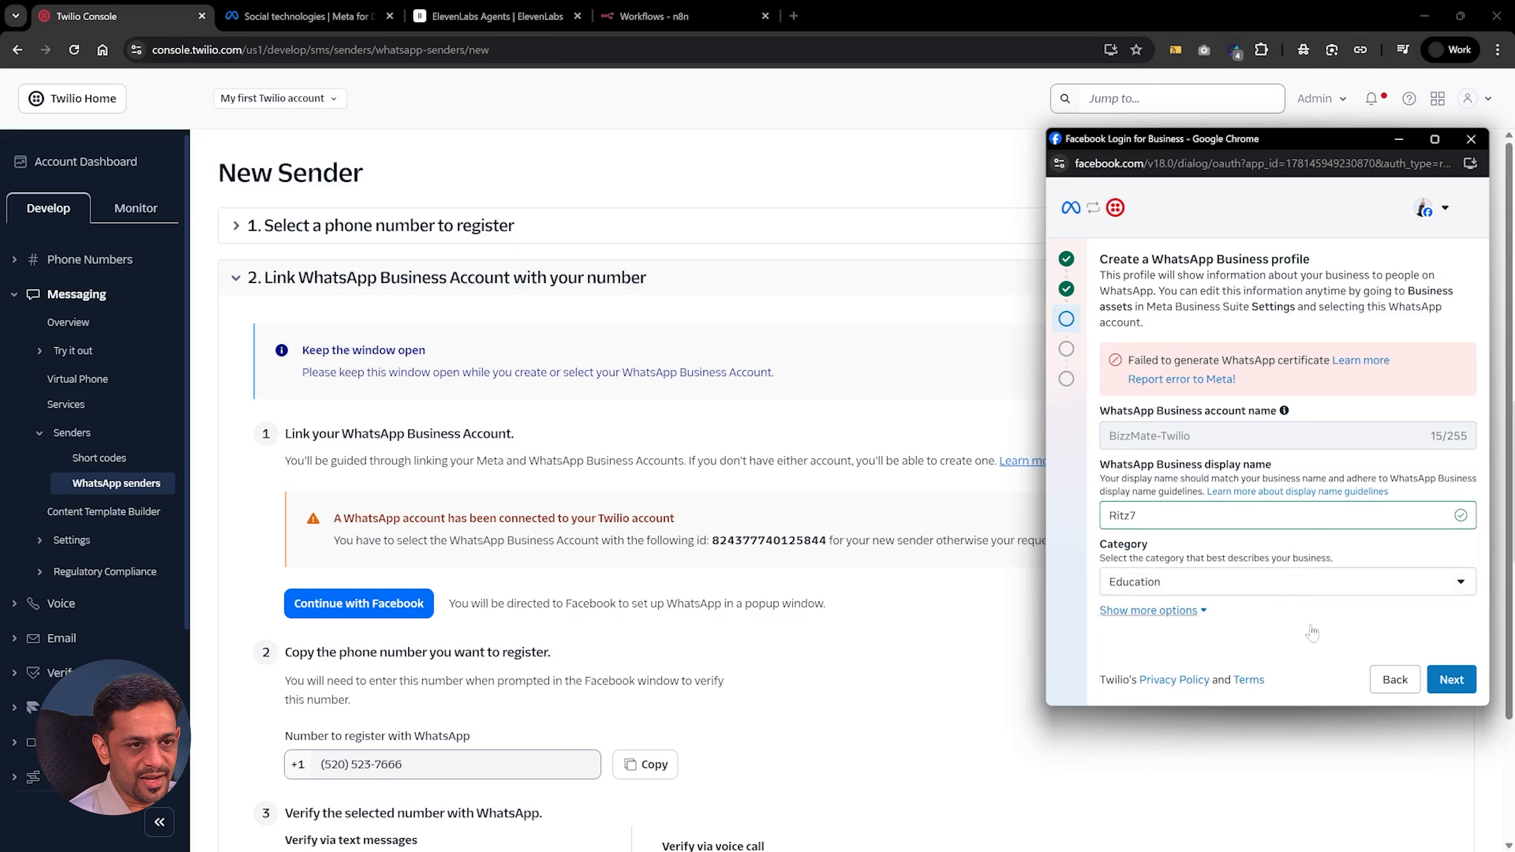
# Step: Submit the business profile to advance to the 'Add your WhatsApp phone number' step
pyautogui.click(1451, 671)
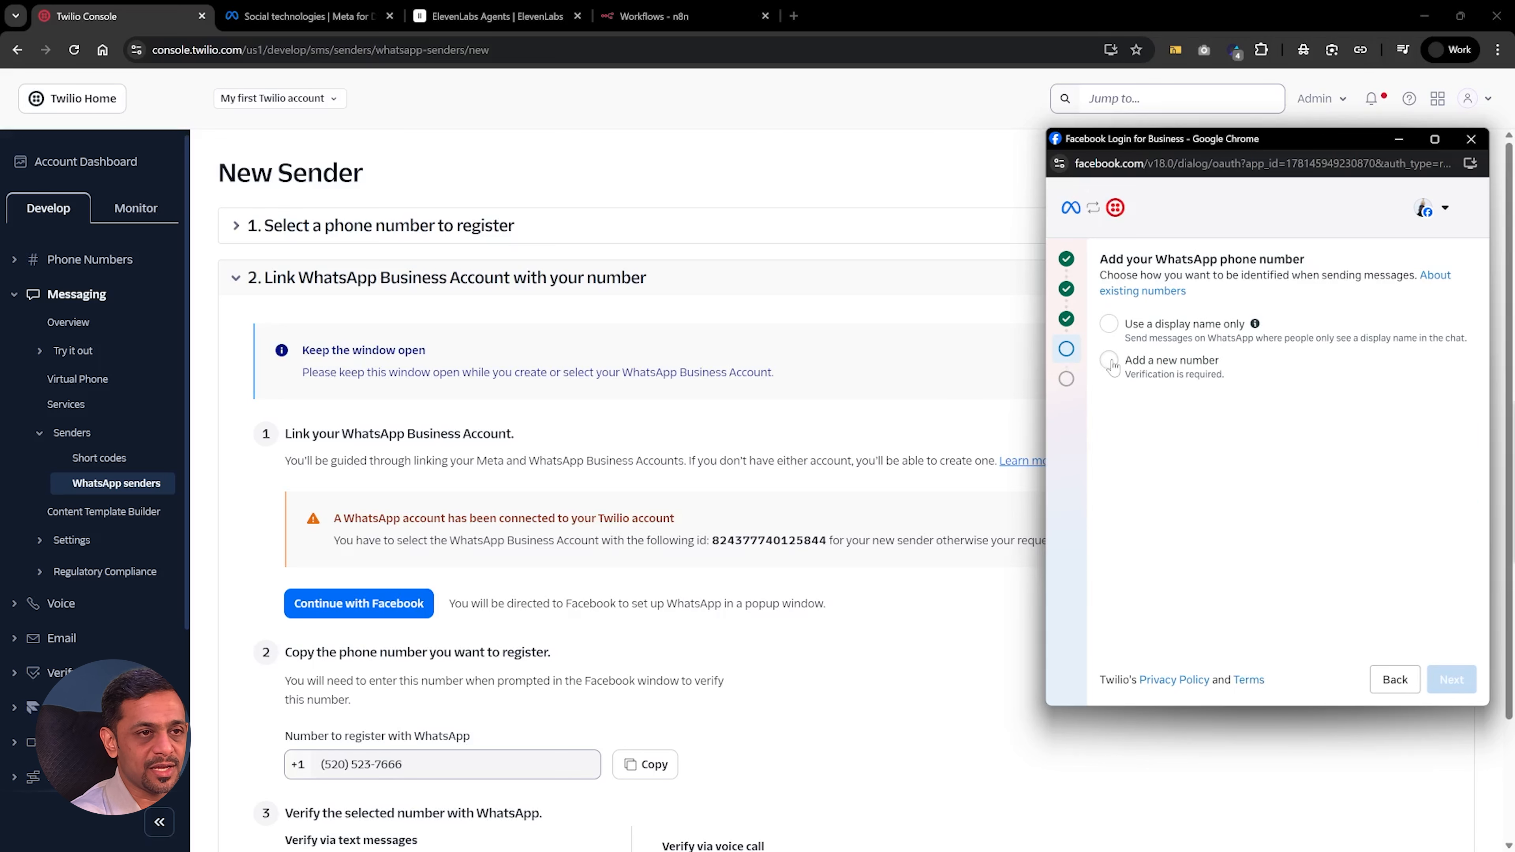
# Step: Add a new number by pasting the copied Twilio number and submit it for verification
pyautogui.click(1110, 361)
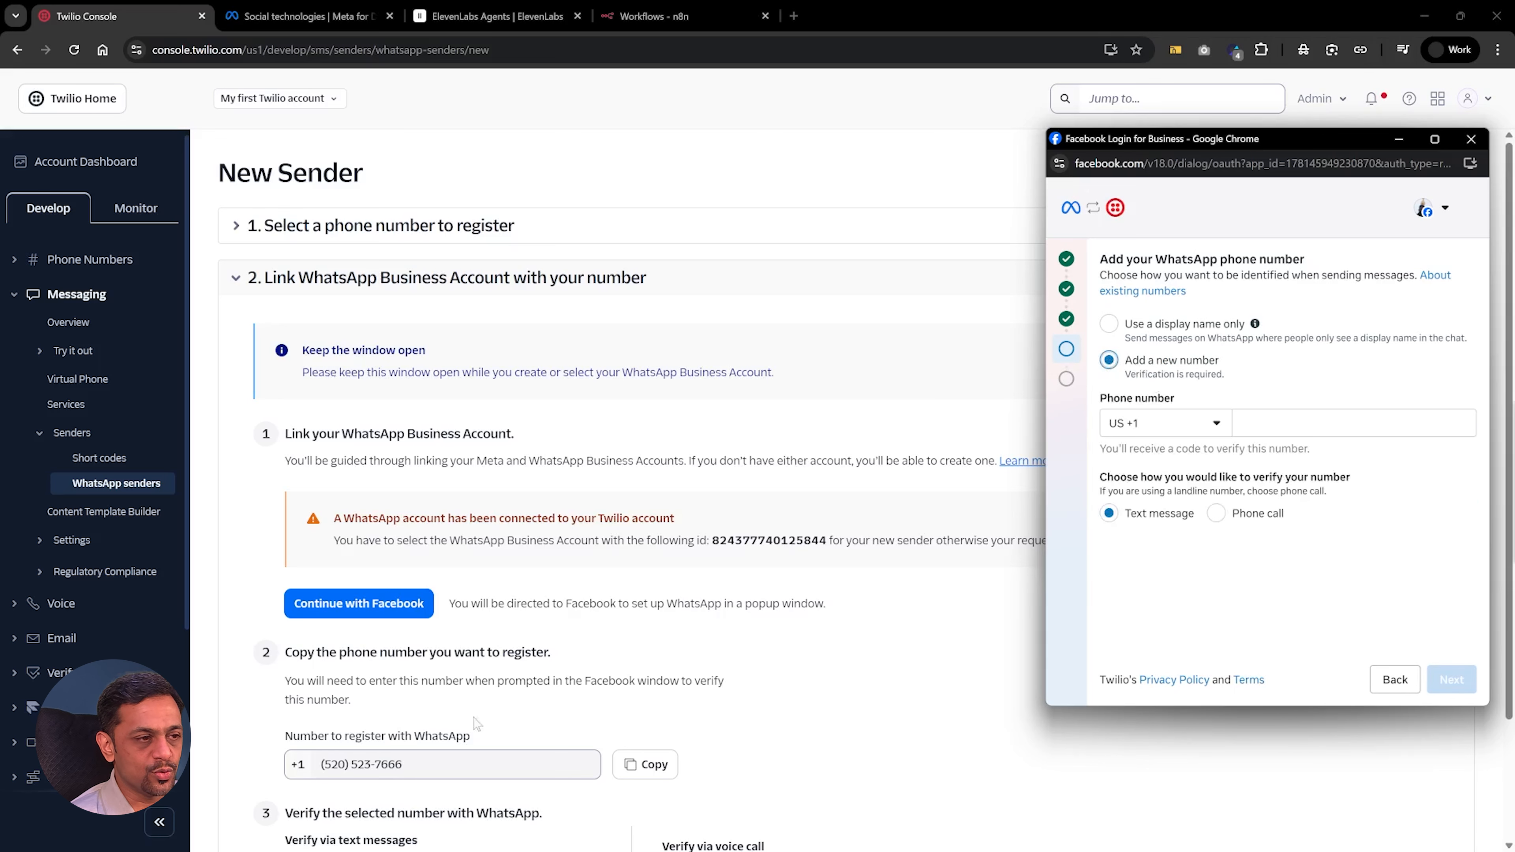
pyautogui.click(645, 764)
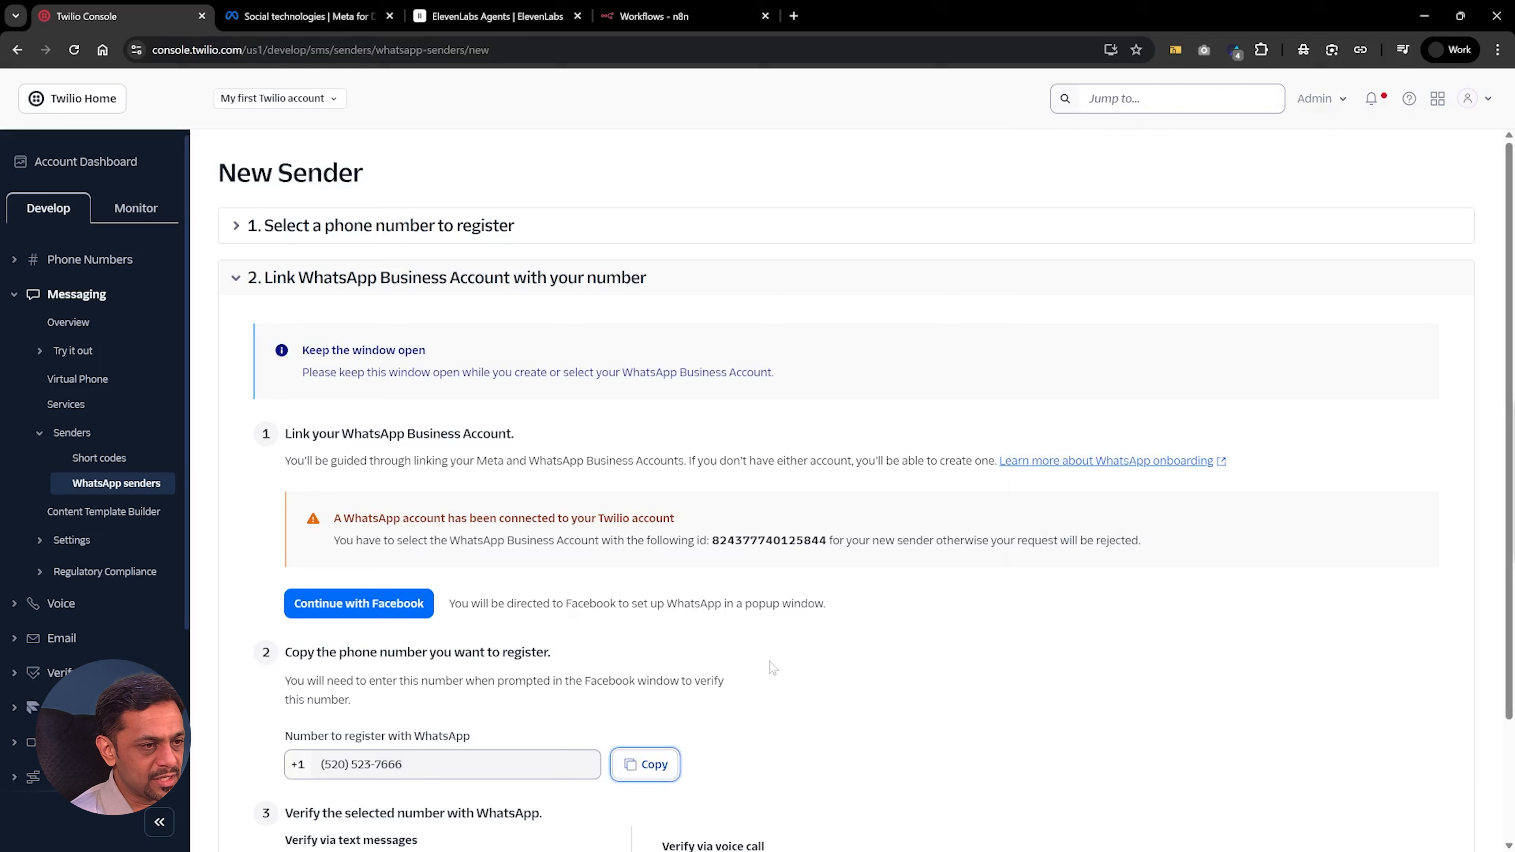
pyautogui.scroll(-2, 773, 667)
pyautogui.hotkey('alt', 'Tab')
pyautogui.click(1329, 421)
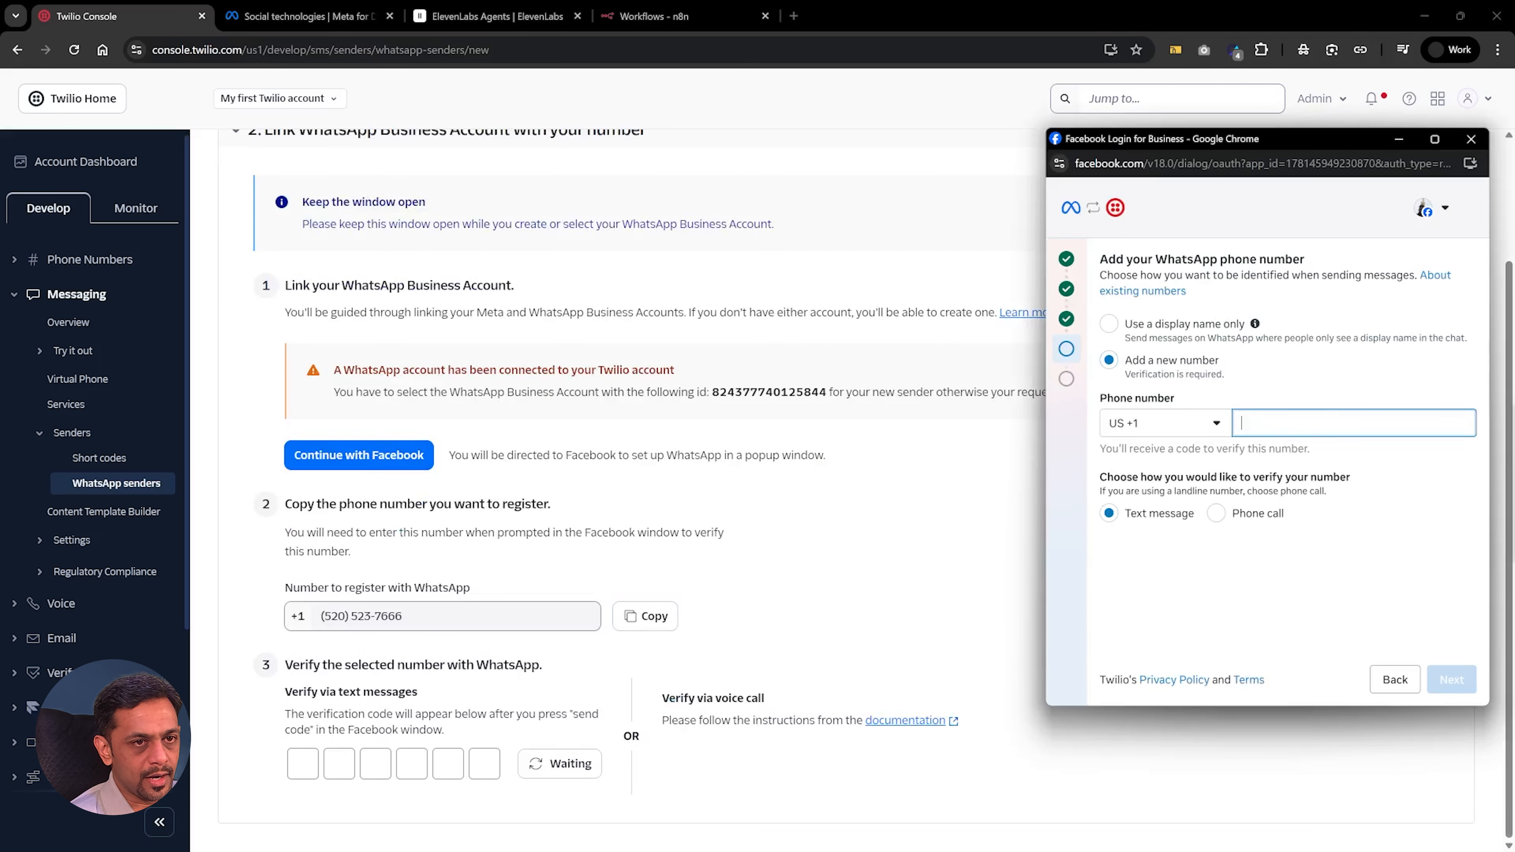
pyautogui.hotkey('ctrl', 'v')
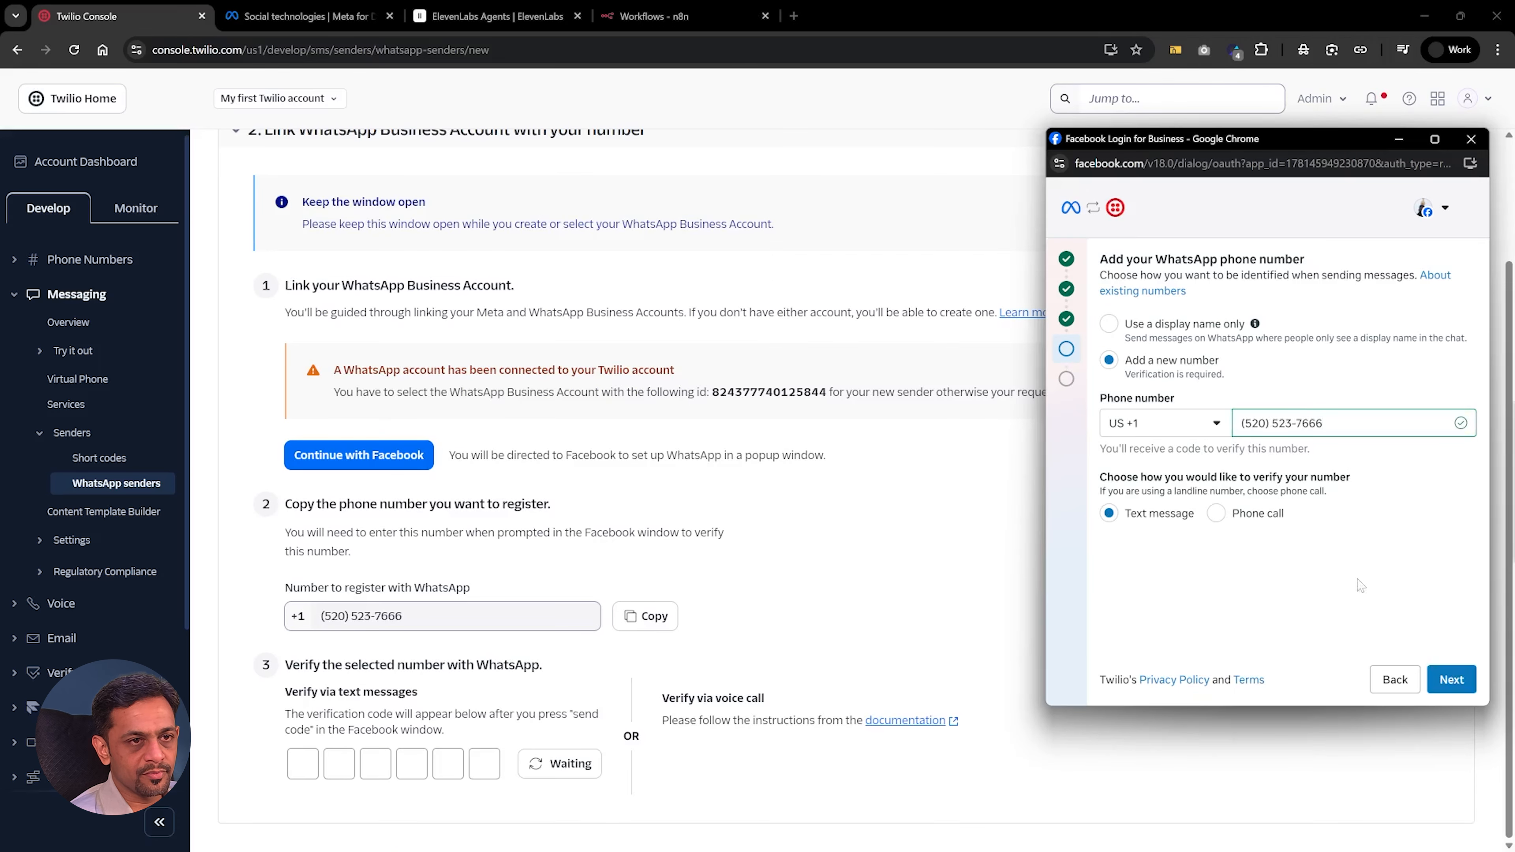
pyautogui.click(1451, 679)
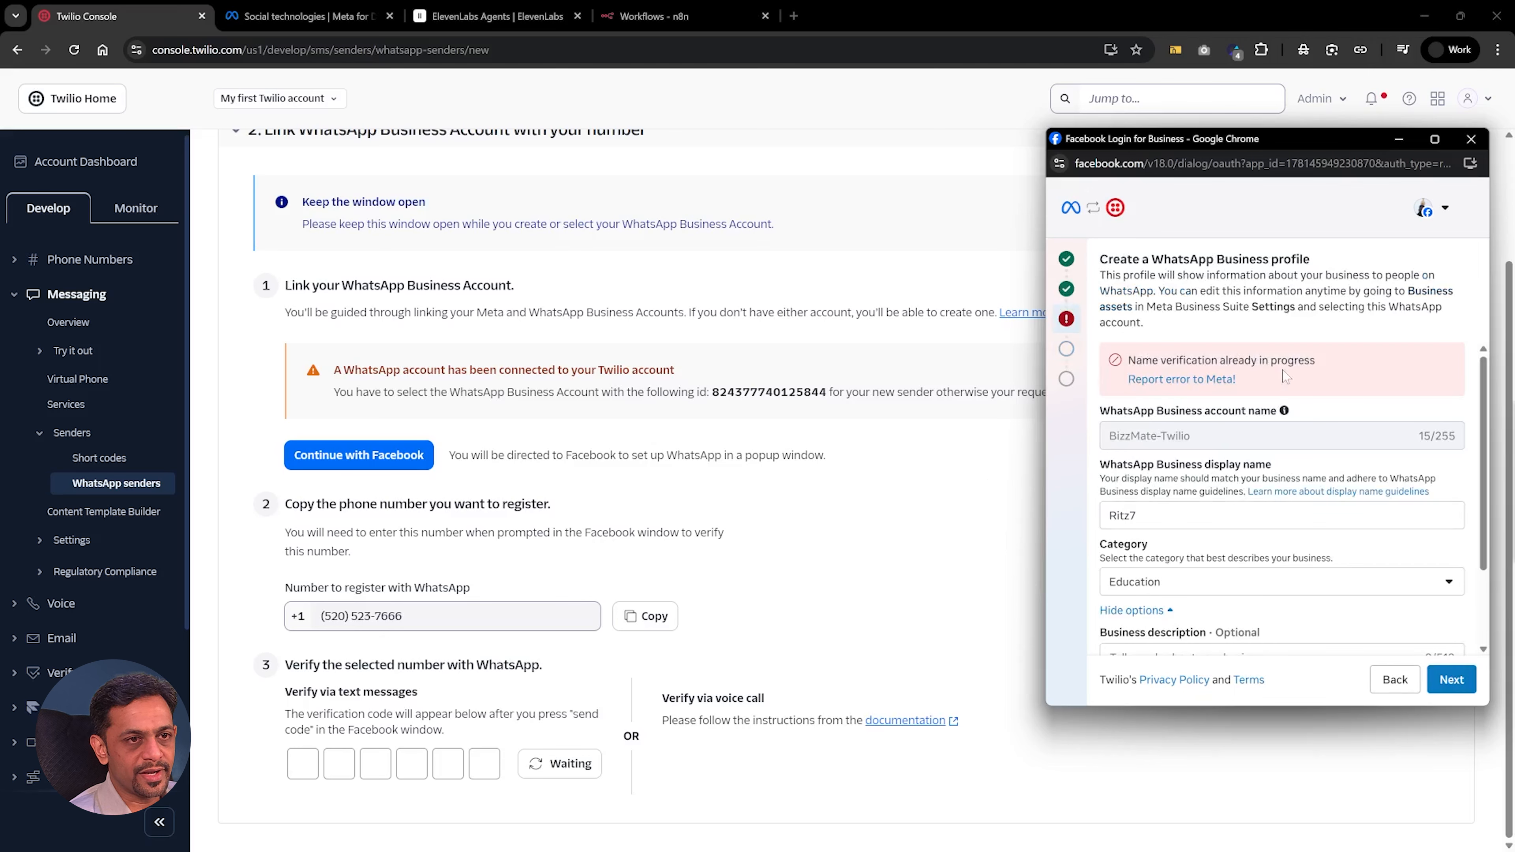
# Step: Review the returned business profile form and submit it again
pyautogui.scroll(-2, 1184, 440)
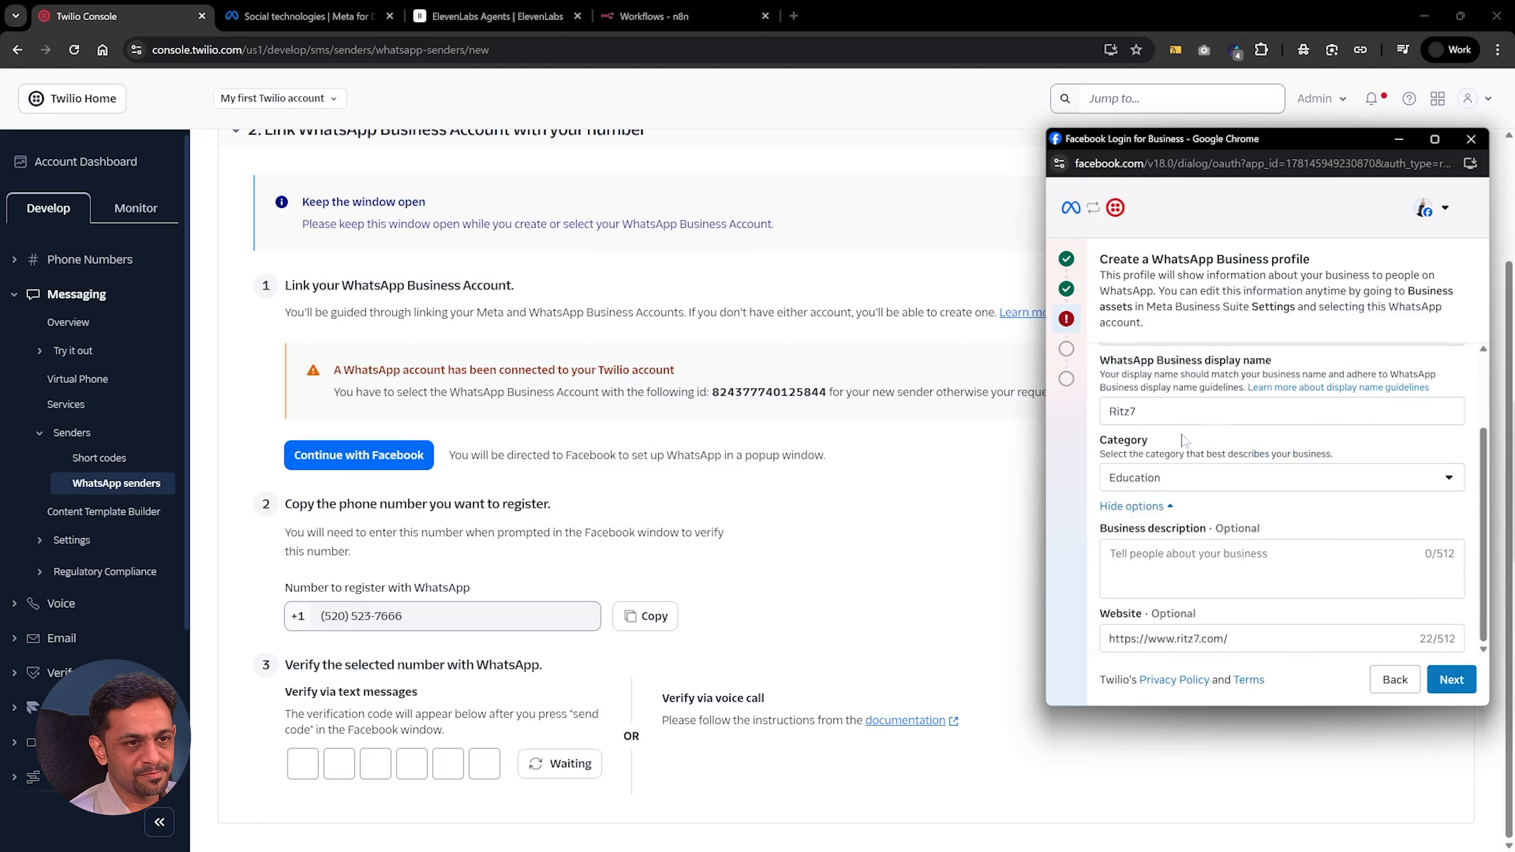
pyautogui.click(1193, 564)
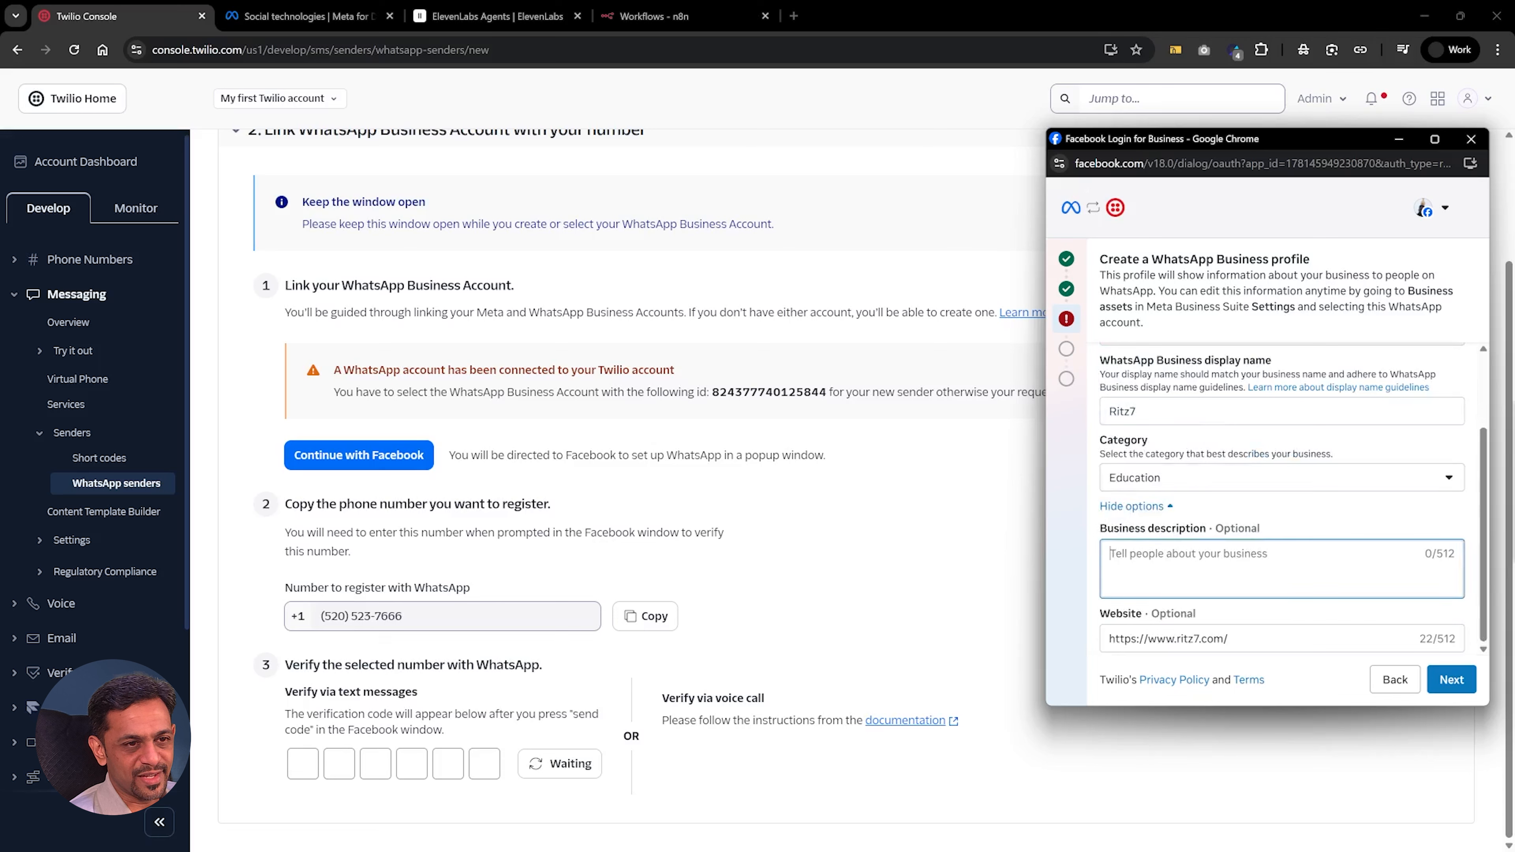
pyautogui.scroll(2, 1184, 579)
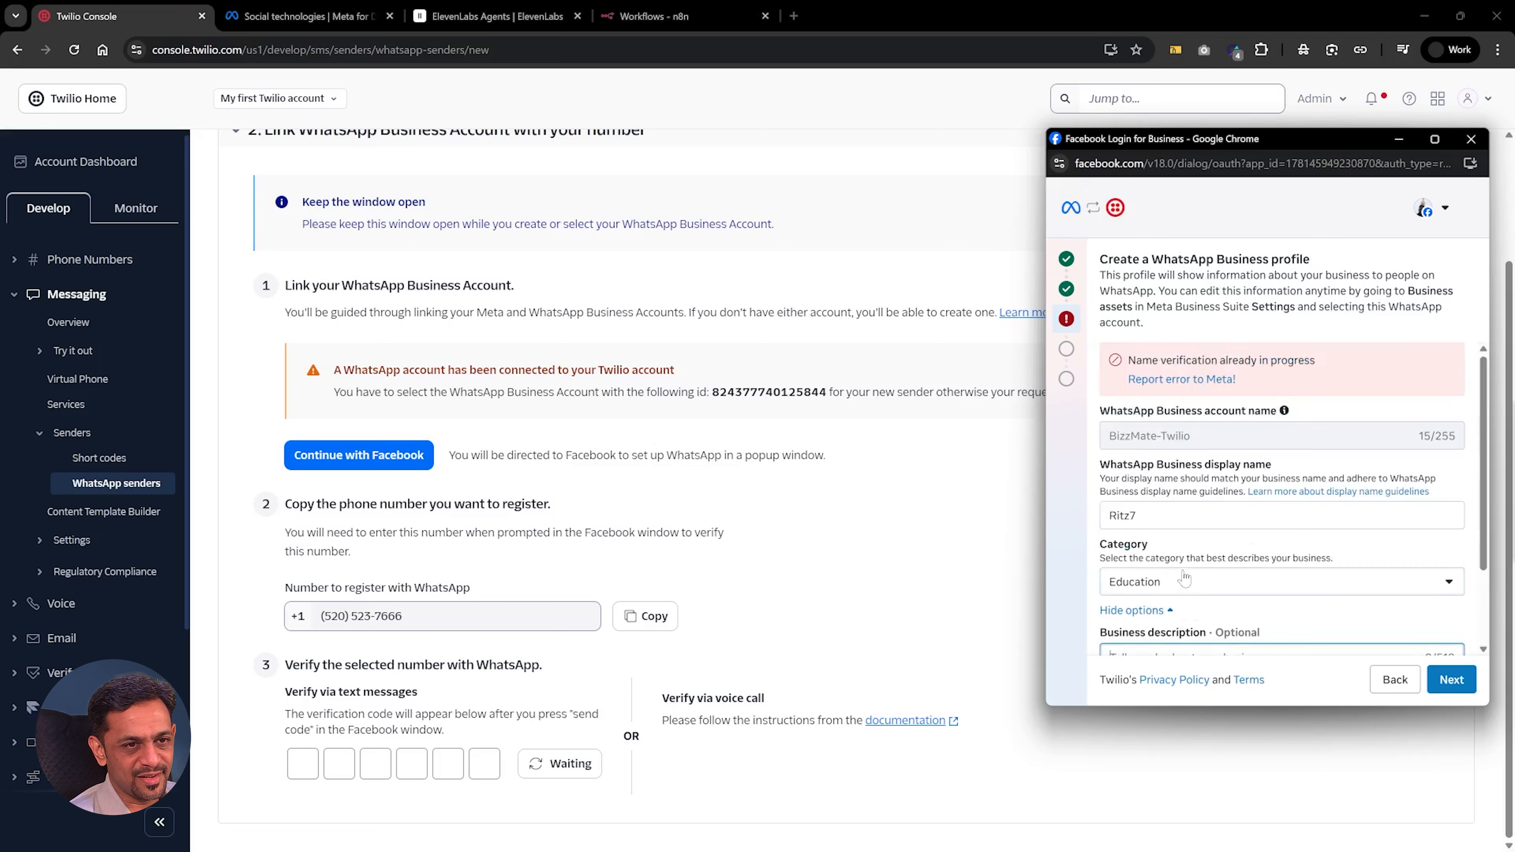
pyautogui.scroll(-2, 1184, 578)
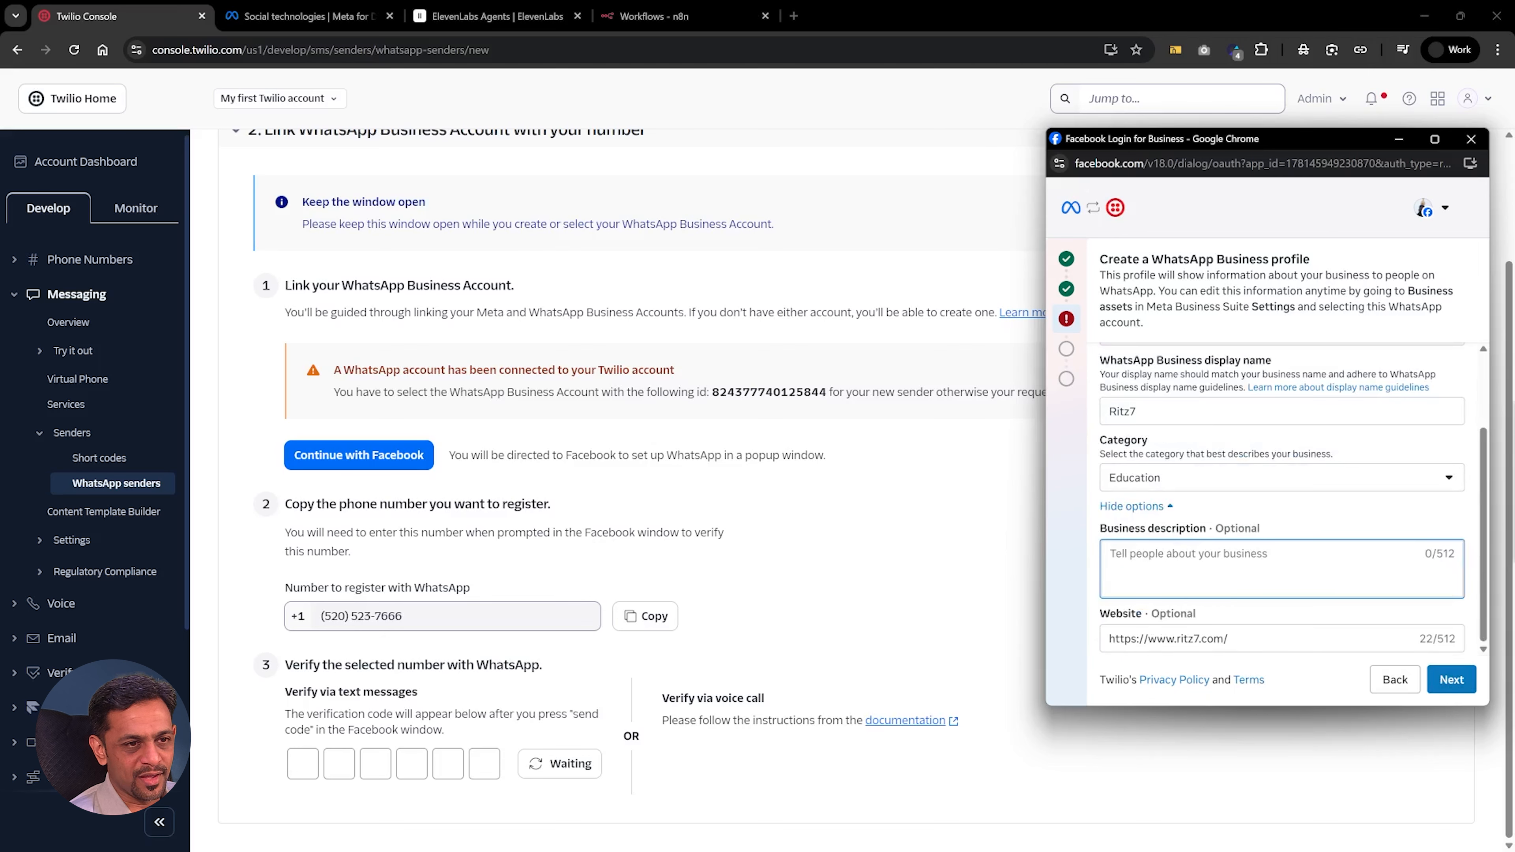
pyautogui.scroll(2, 1282, 537)
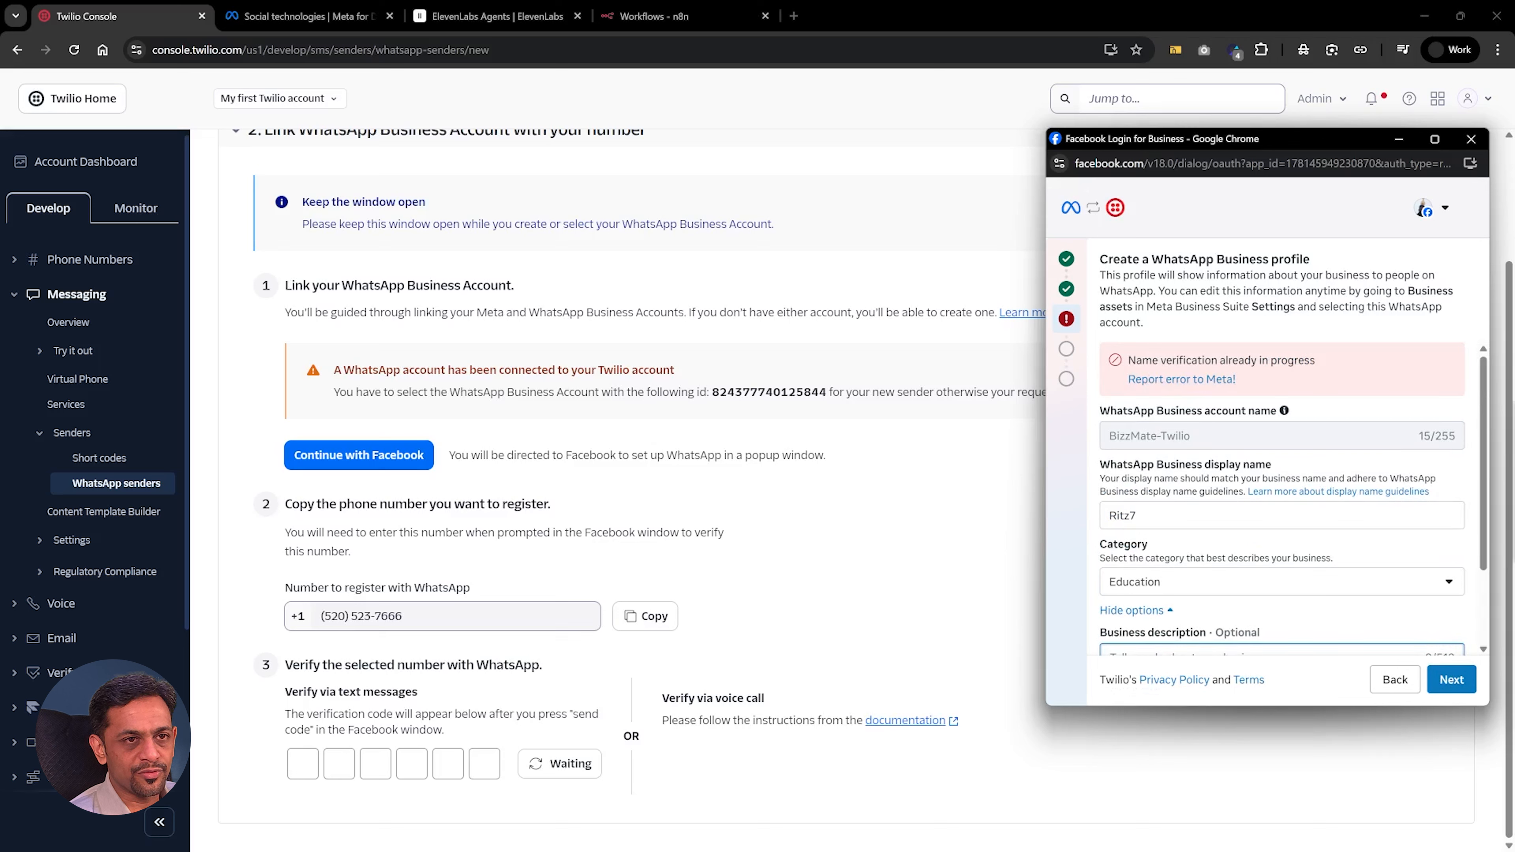
pyautogui.scroll(-2, 1285, 418)
pyautogui.click(1453, 682)
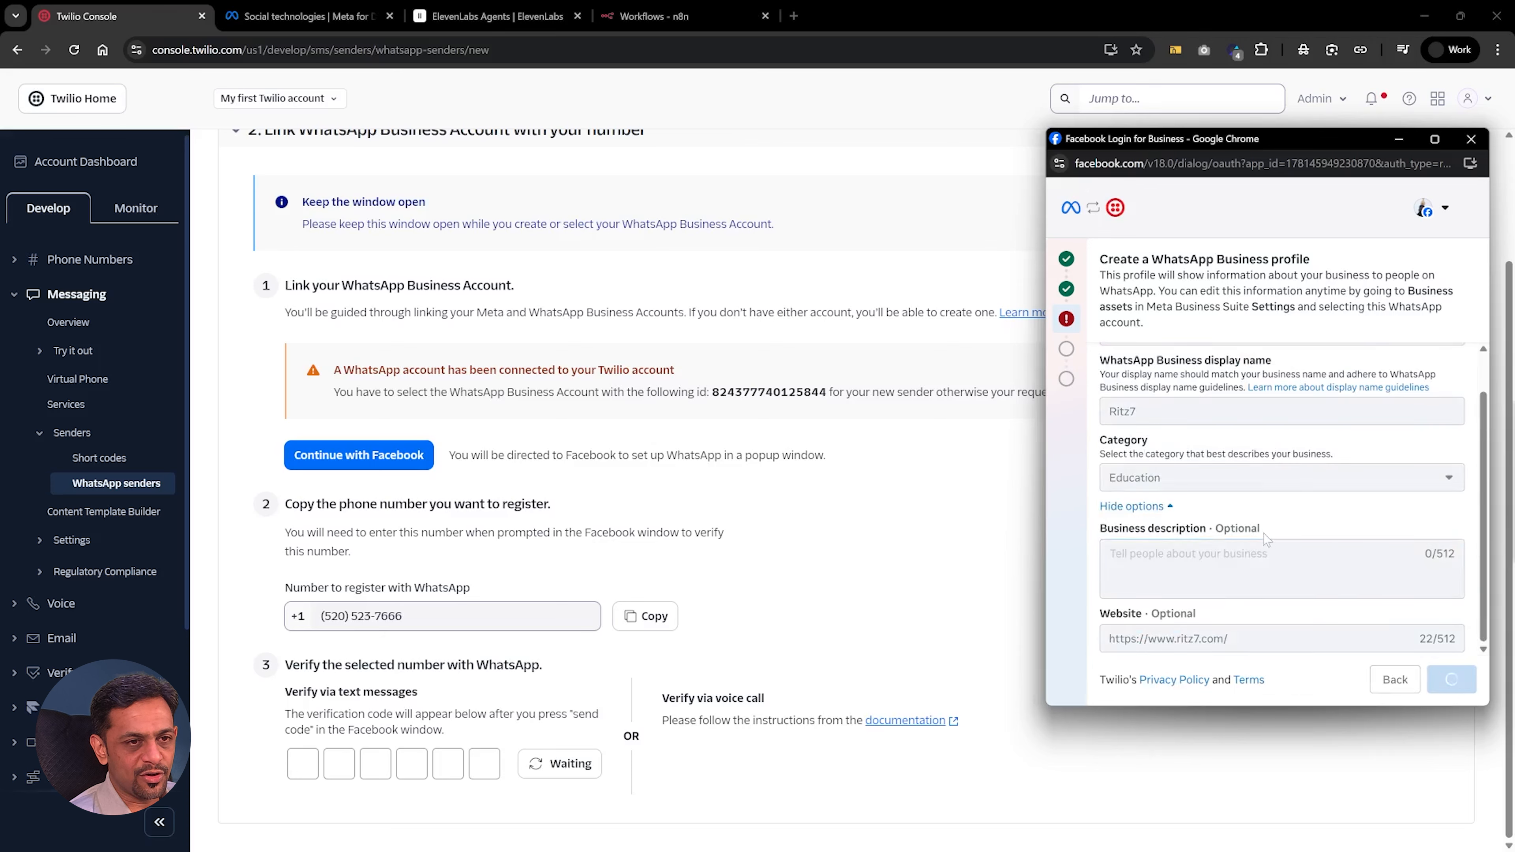
# Step: Submit the prefilled number, then fill the profile with display name ABCD_by_Ritz7 and category Education
pyautogui.click(1107, 365)
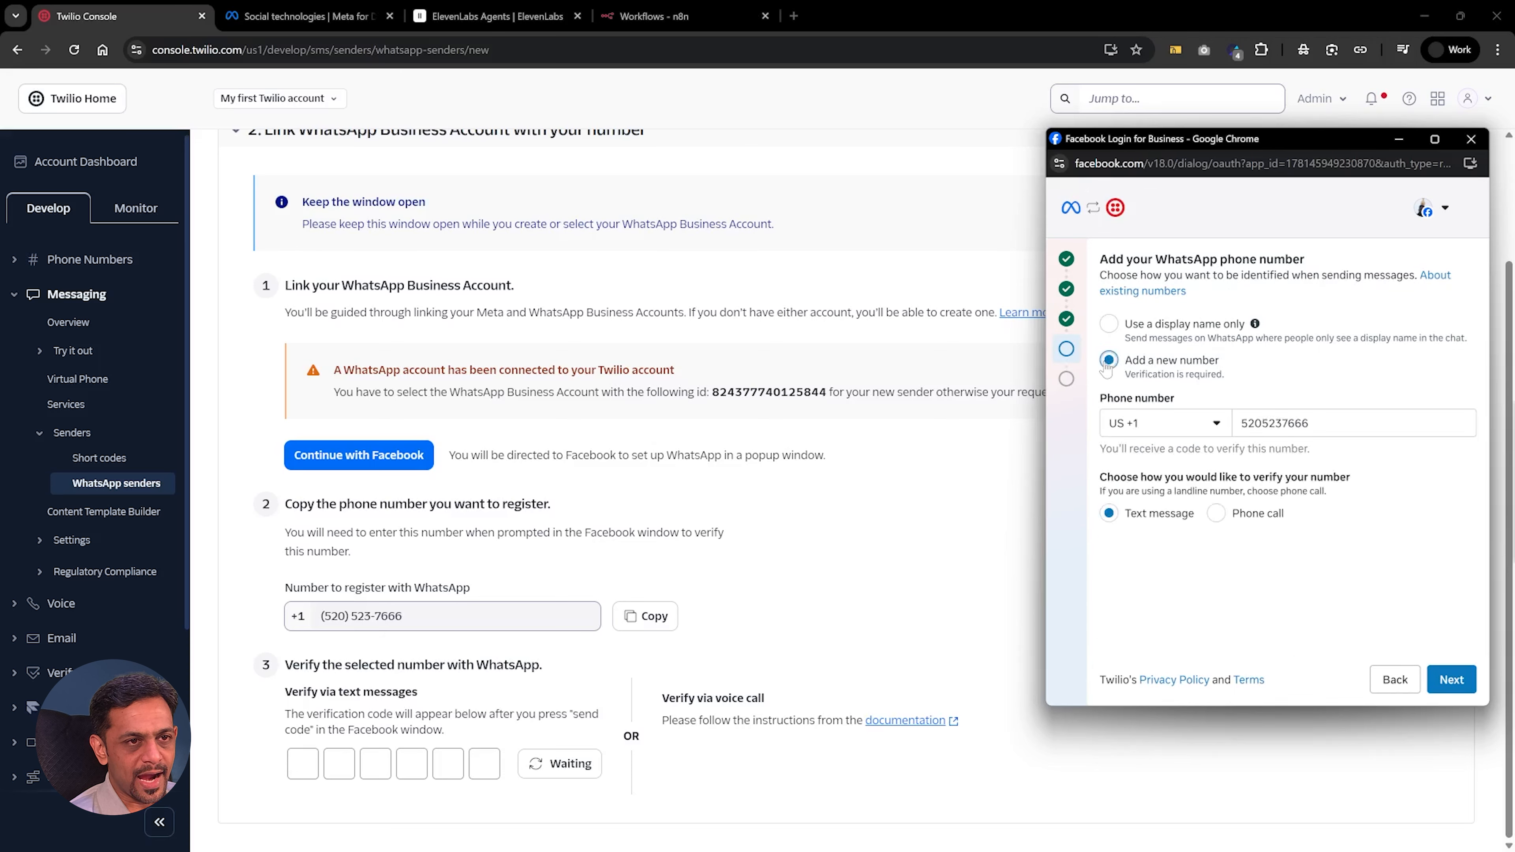
pyautogui.click(1449, 679)
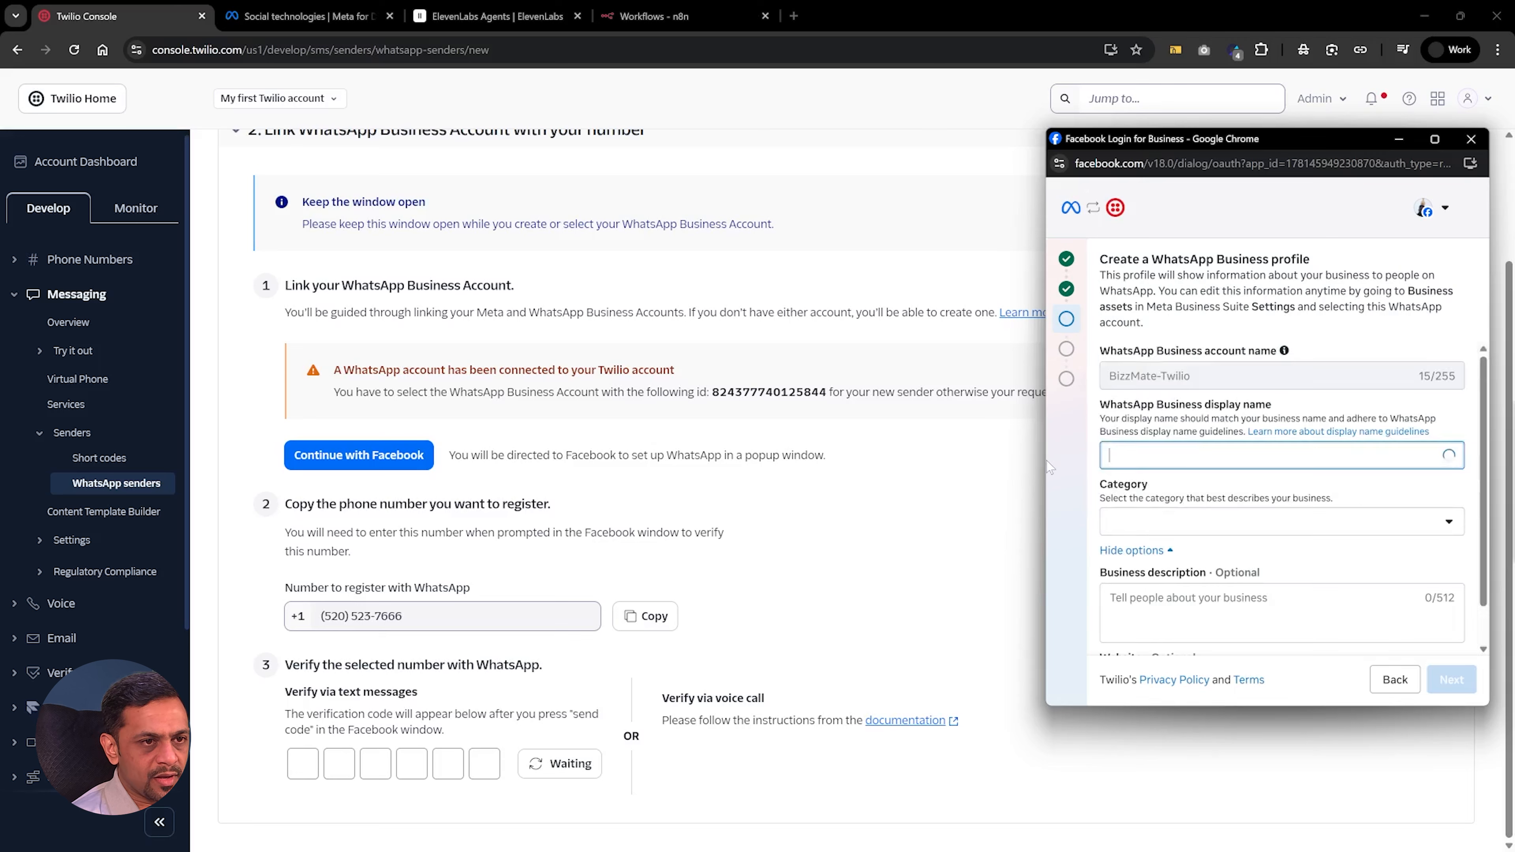
pyautogui.click(1104, 461)
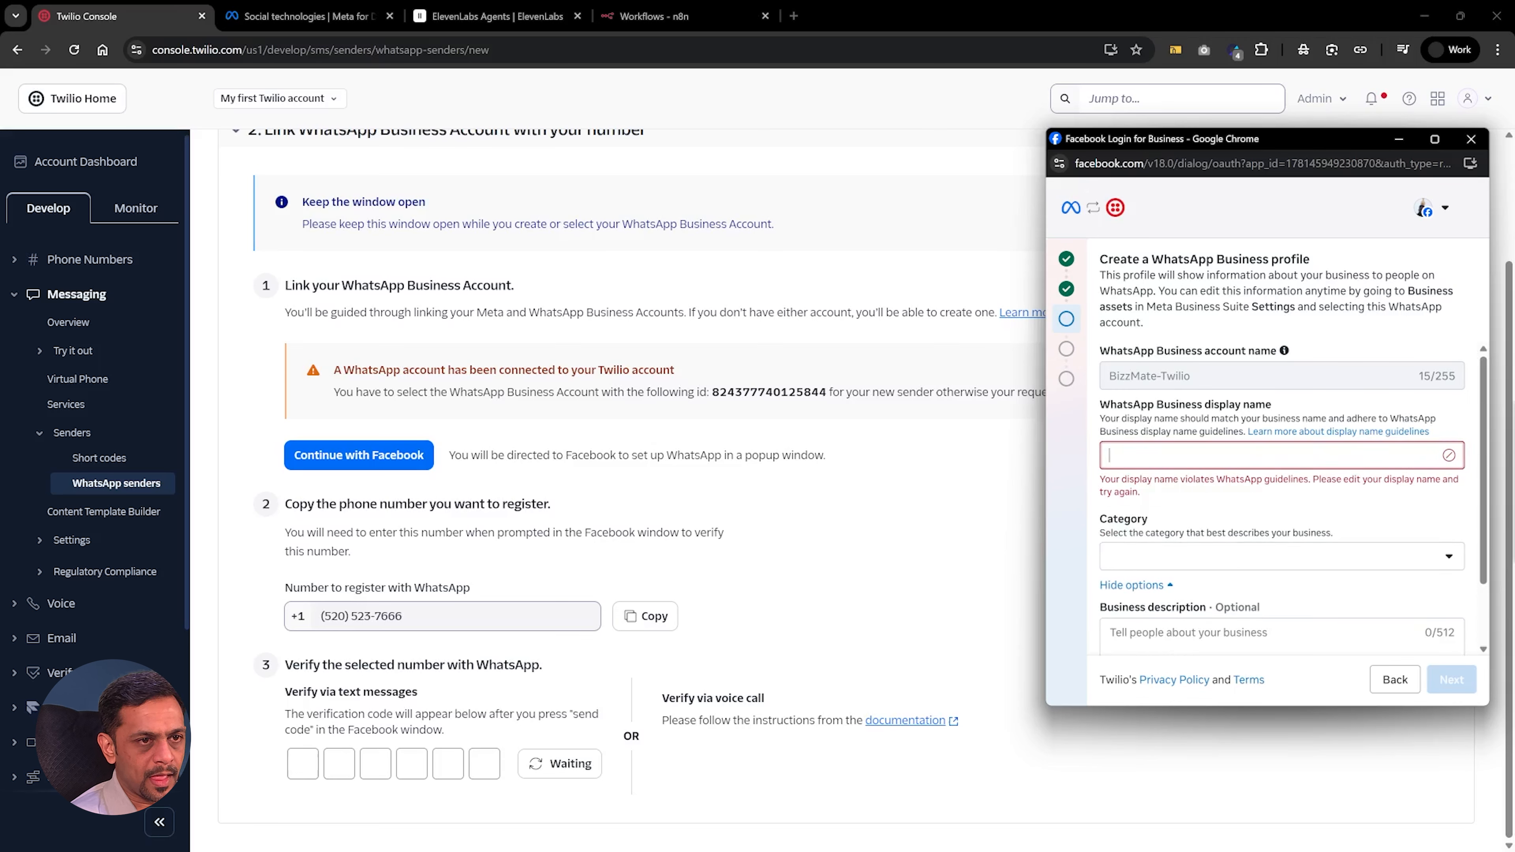
pyautogui.write('ABCD_by_Ritz7')
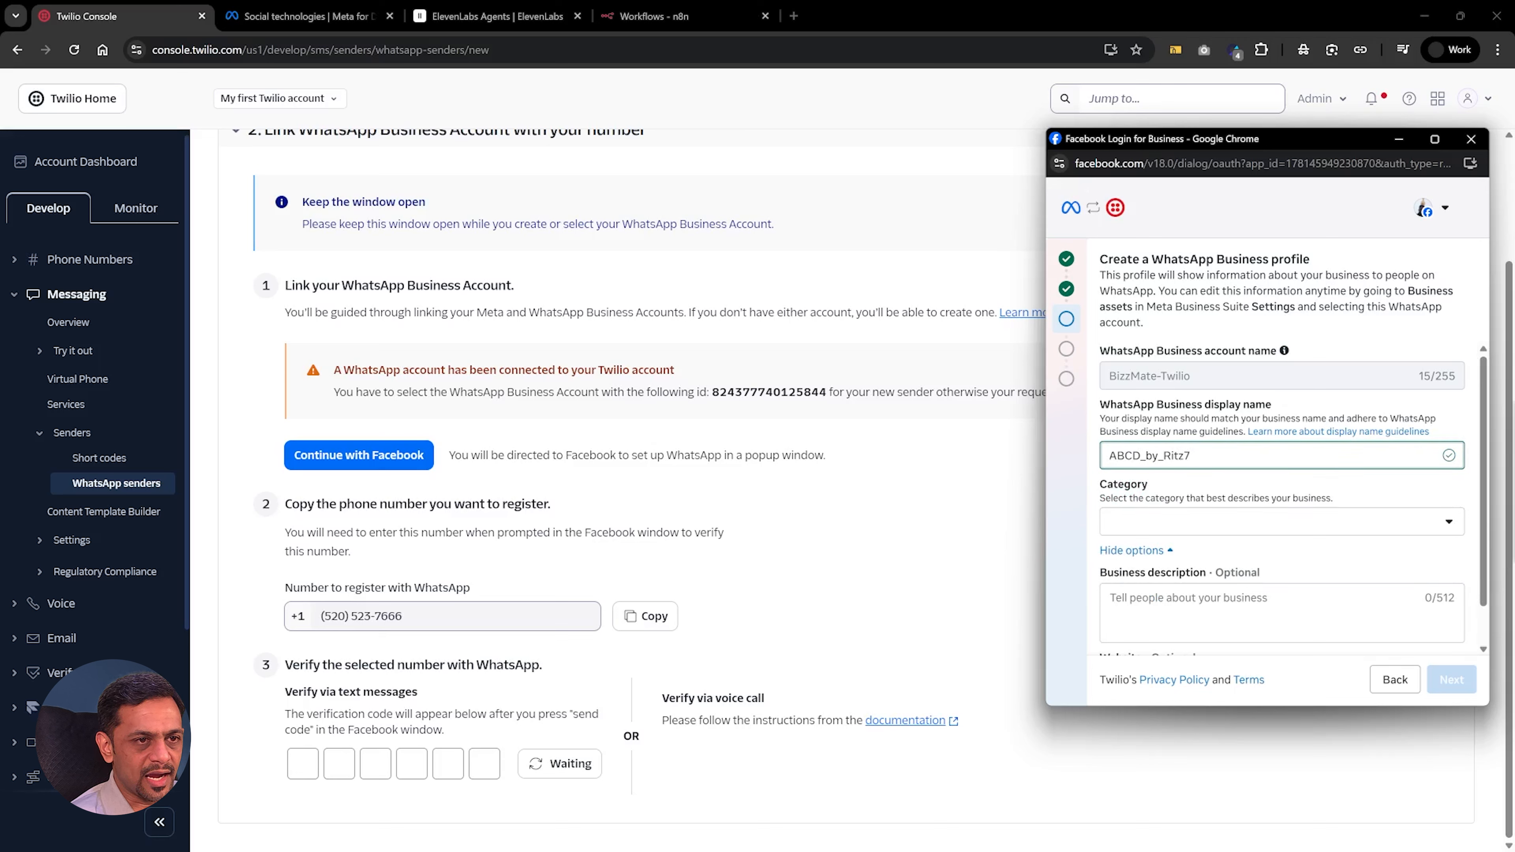
pyautogui.moveTo(1158, 455); pyautogui.dragTo(1102, 457)
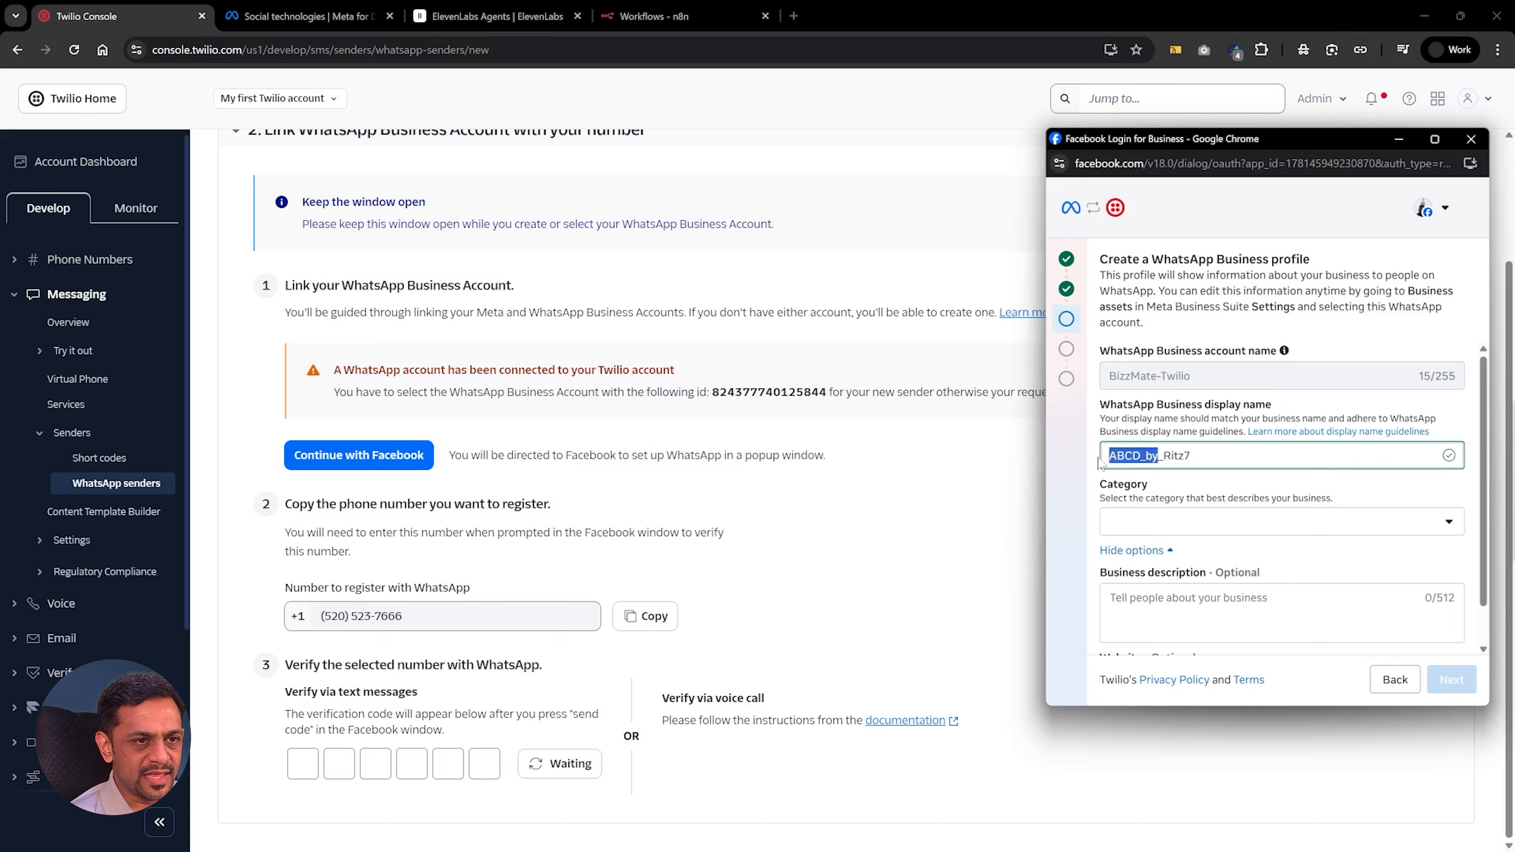
pyautogui.click(1174, 482)
pyautogui.click(1172, 524)
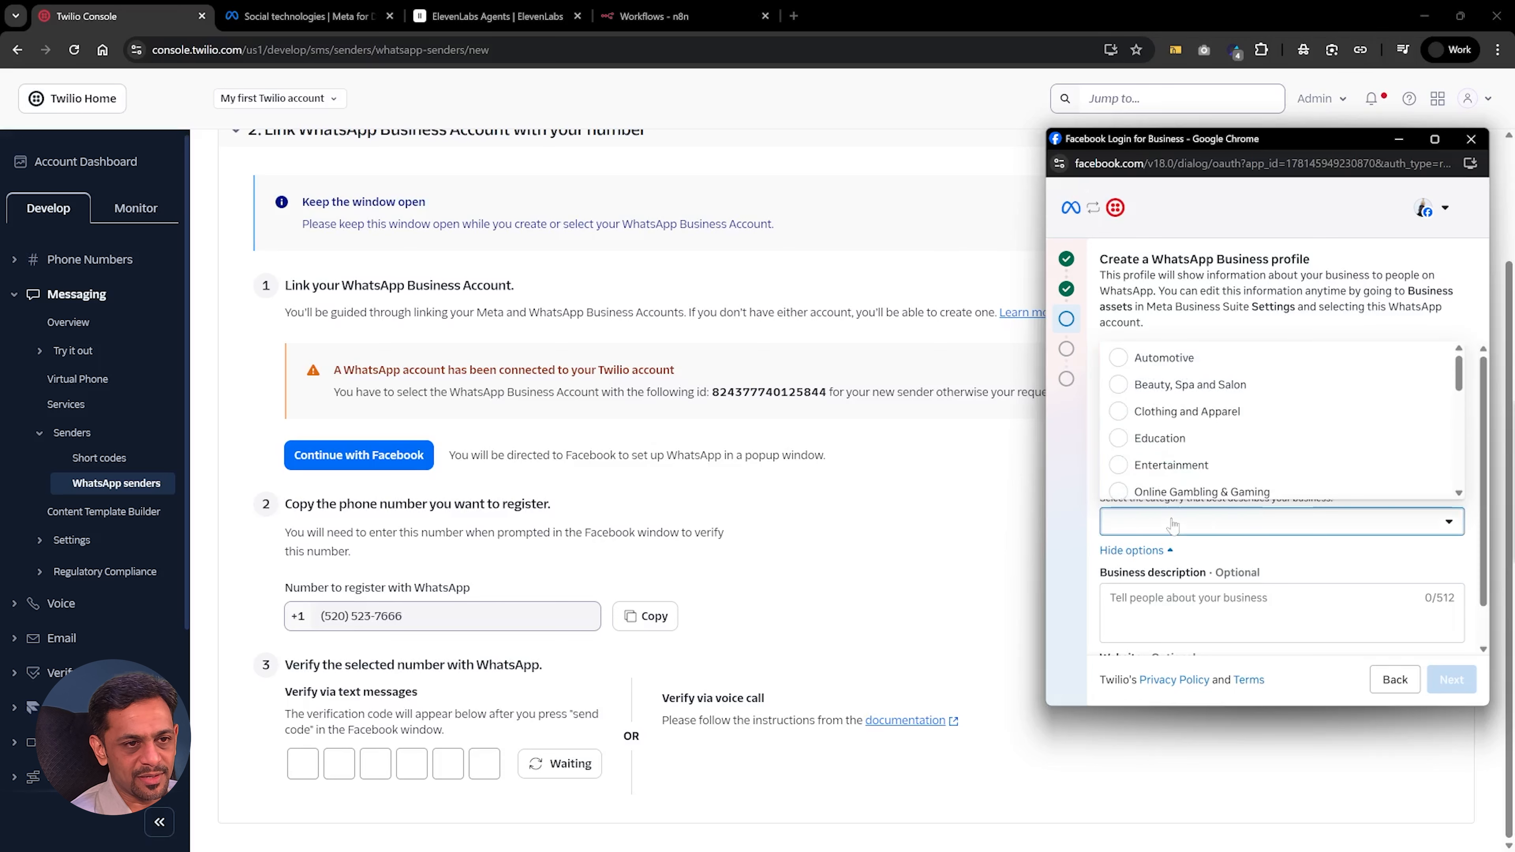
pyautogui.click(1147, 443)
pyautogui.scroll(-1, 1146, 448)
pyautogui.click(1451, 679)
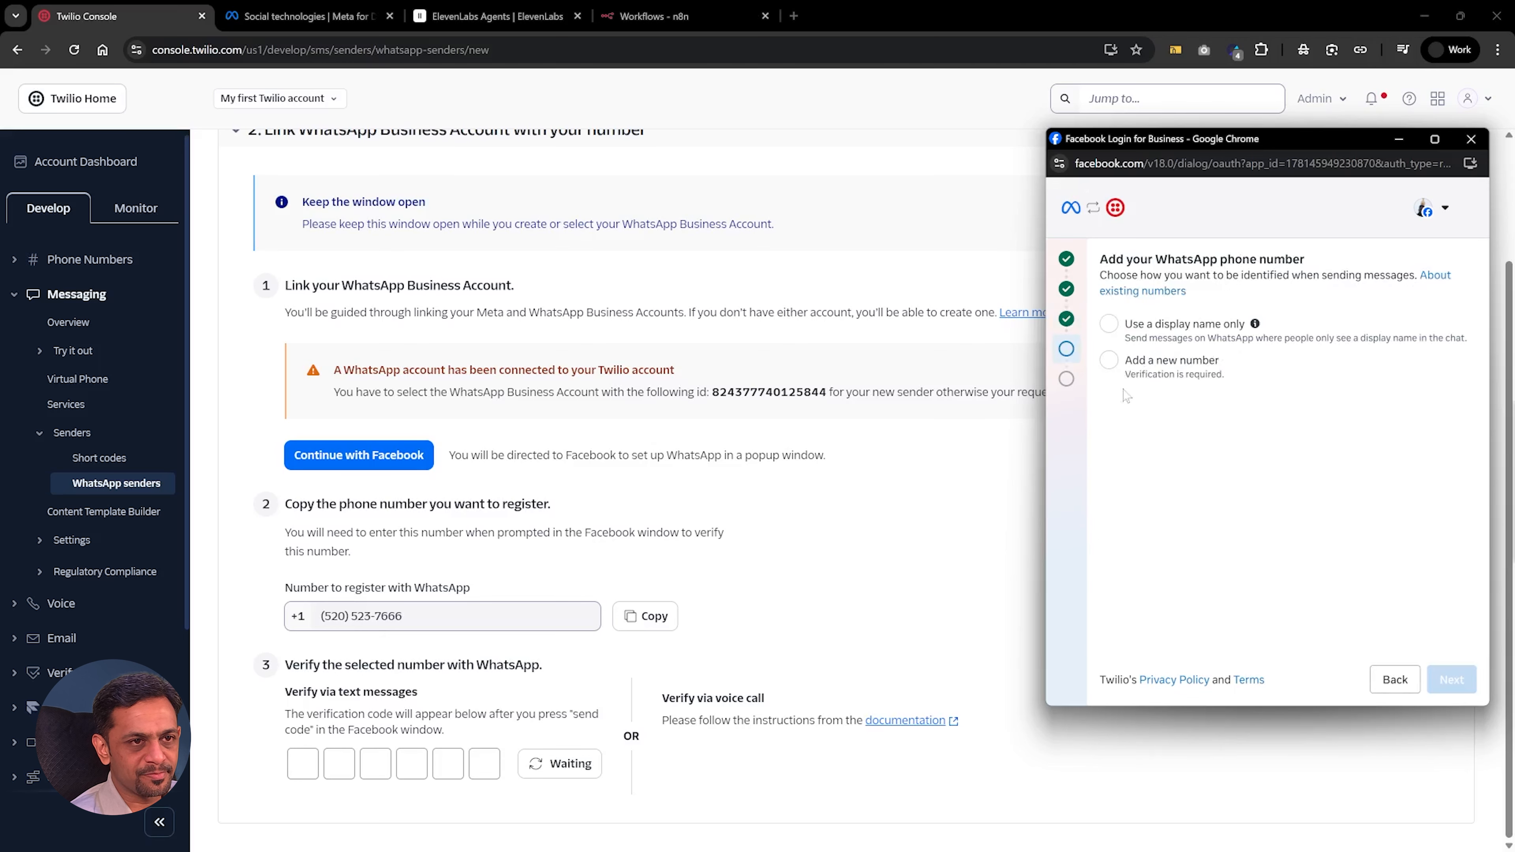
# Step: Re-add the new phone number by pasting the copied Twilio number and submitting it
pyautogui.click(1108, 361)
pyautogui.click(645, 616)
pyautogui.click(1313, 422)
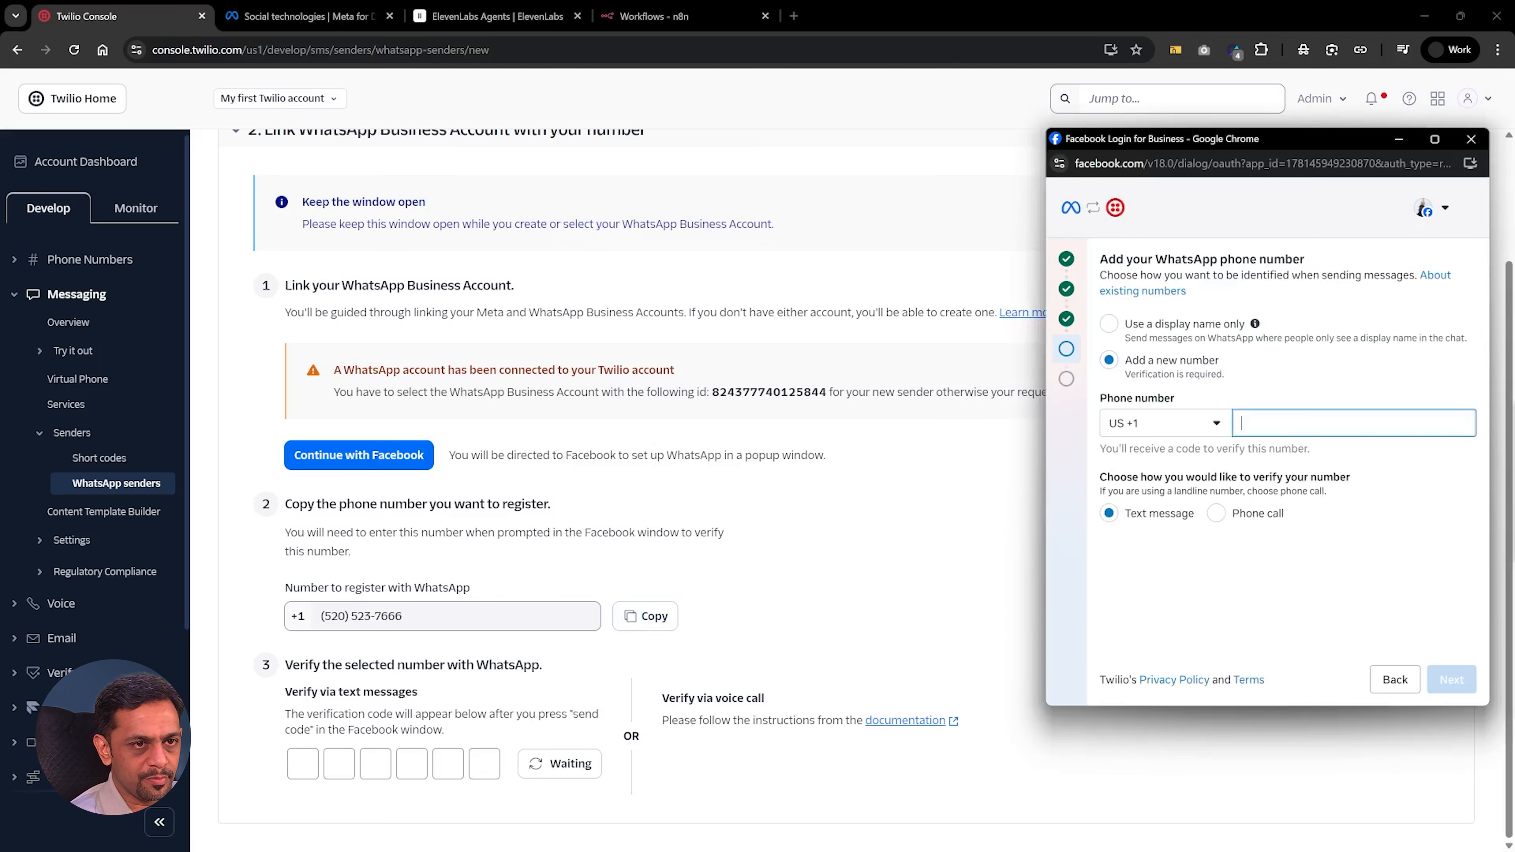
pyautogui.hotkey('ctrl', 'v')
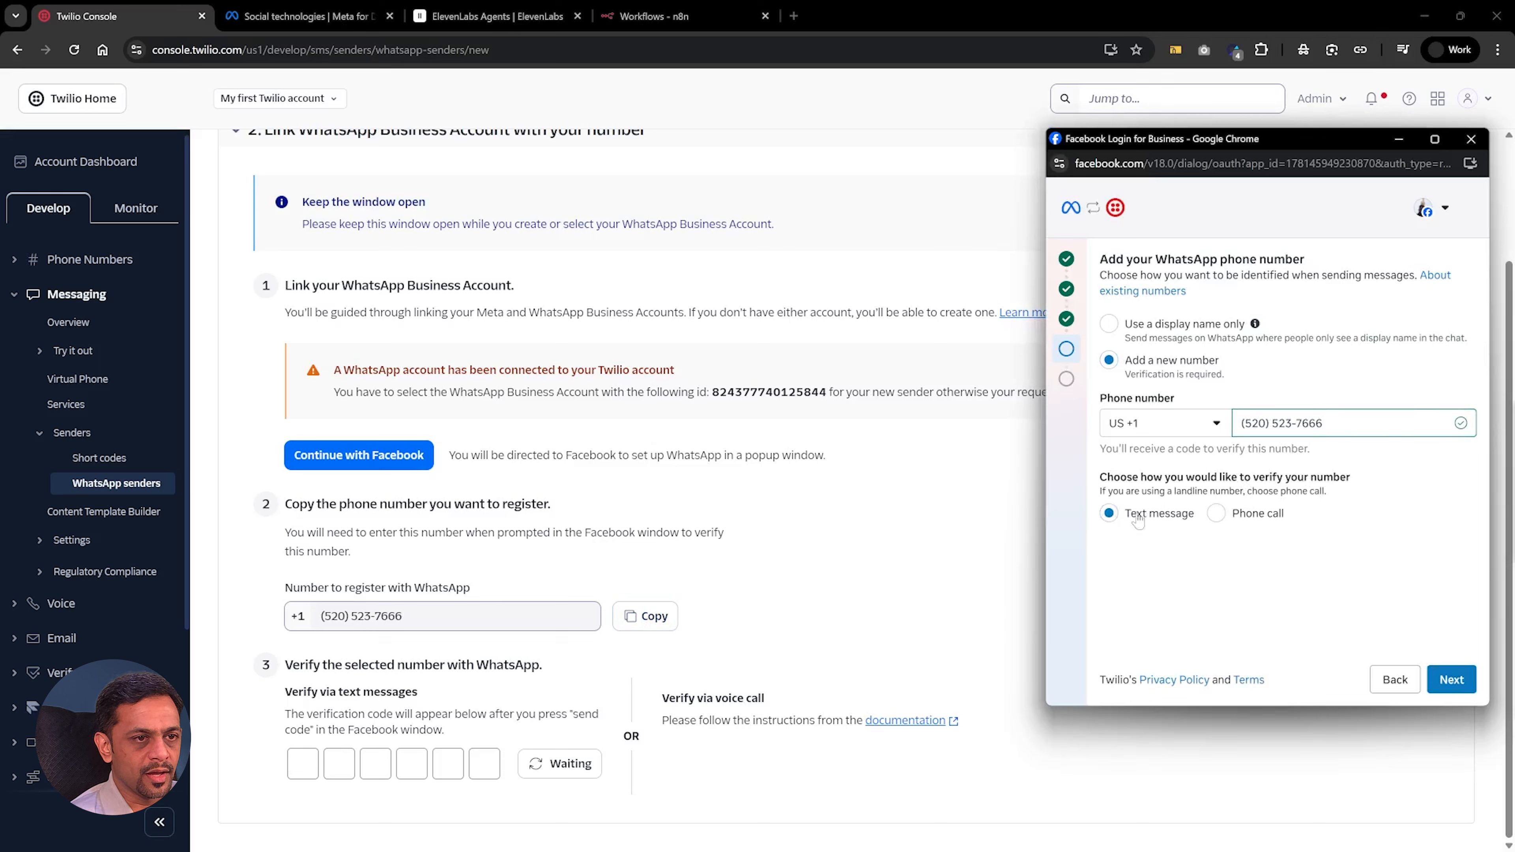
pyautogui.click(1450, 680)
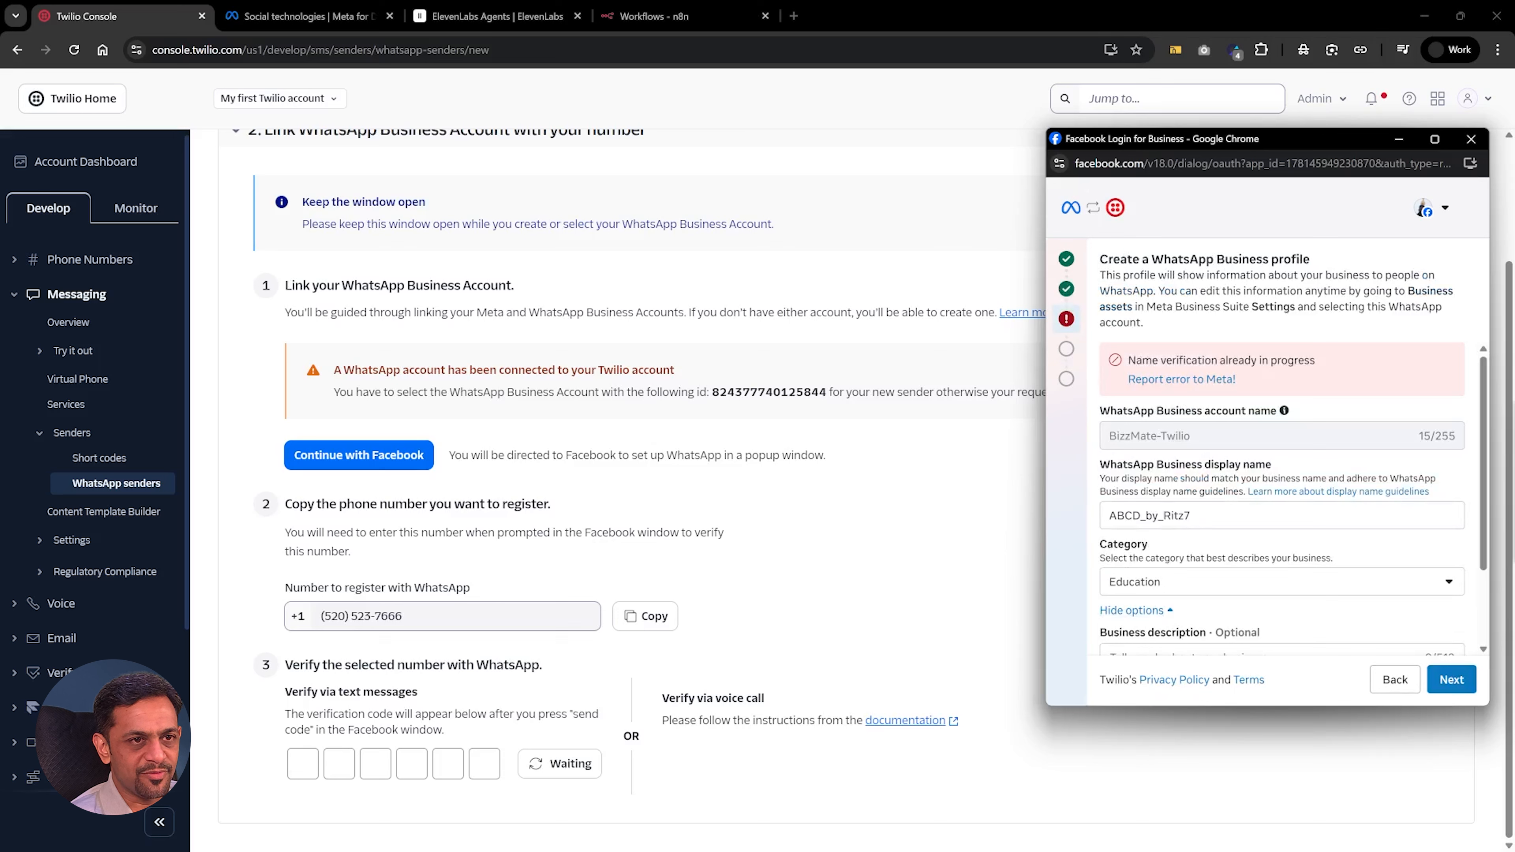
# Step: Change the display name prefix from ABCD_by to Twilio, giving Twilio_Ritz7, and resubmit
pyautogui.scroll(-2, 1279, 530)
pyautogui.click(1146, 412)
pyautogui.moveTo(1158, 412); pyautogui.dragTo(1108, 418)
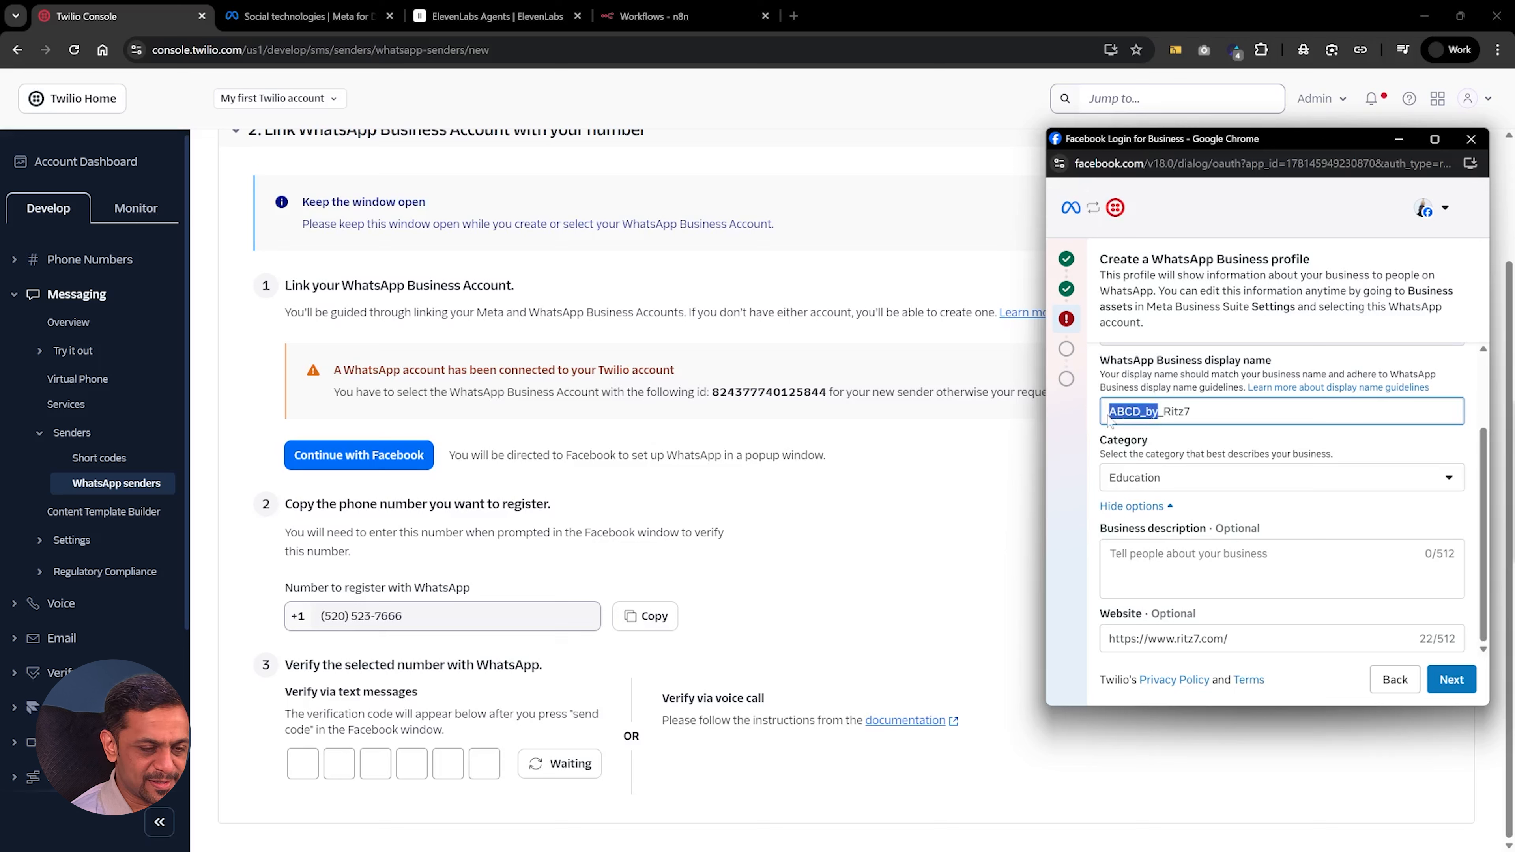
pyautogui.press('BackSpace')
pyautogui.write('Twilio')
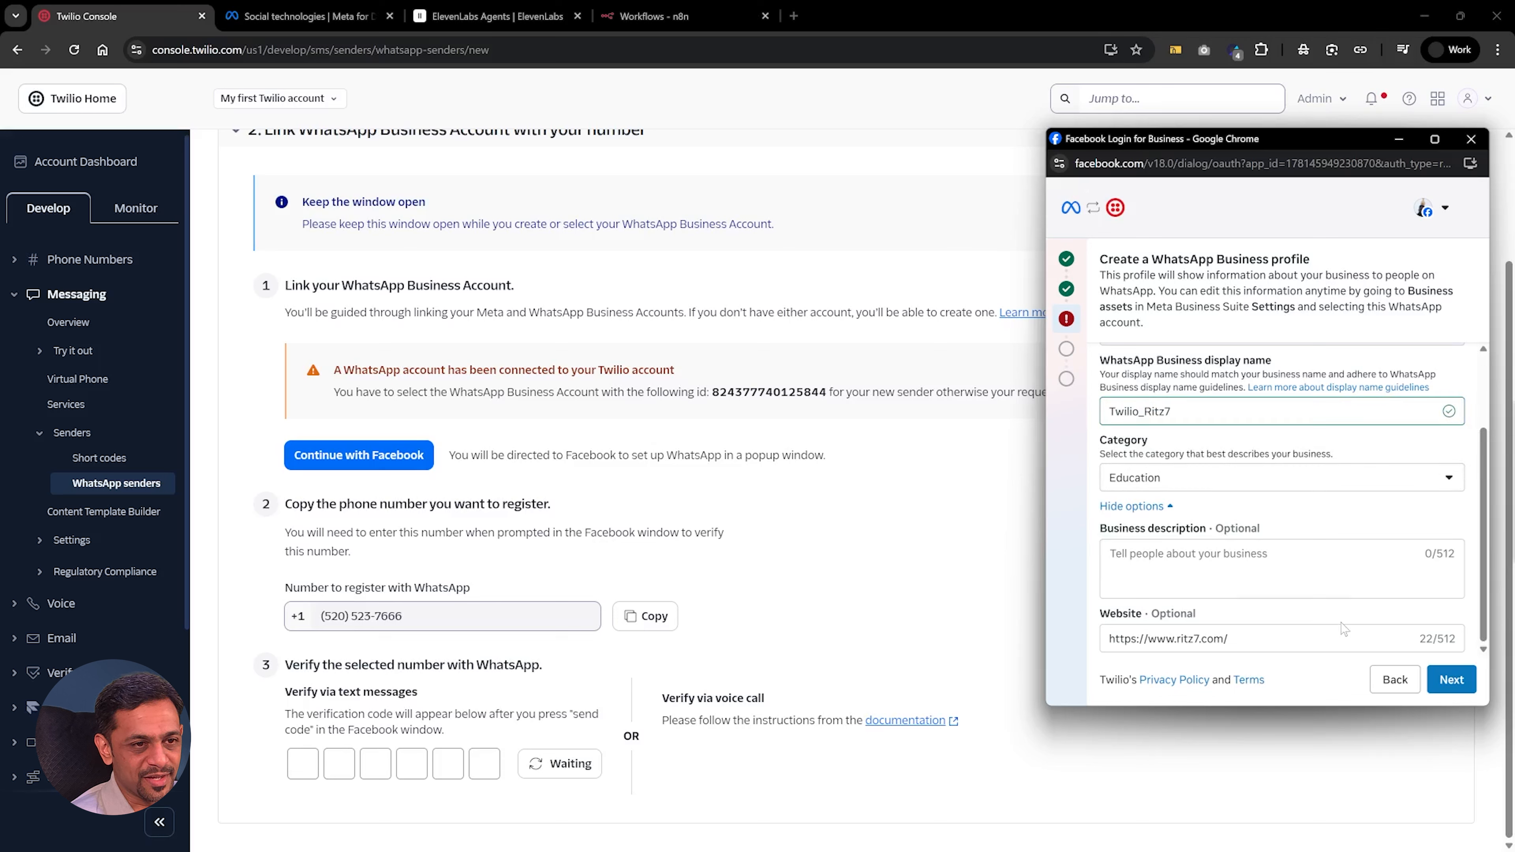
pyautogui.click(1451, 679)
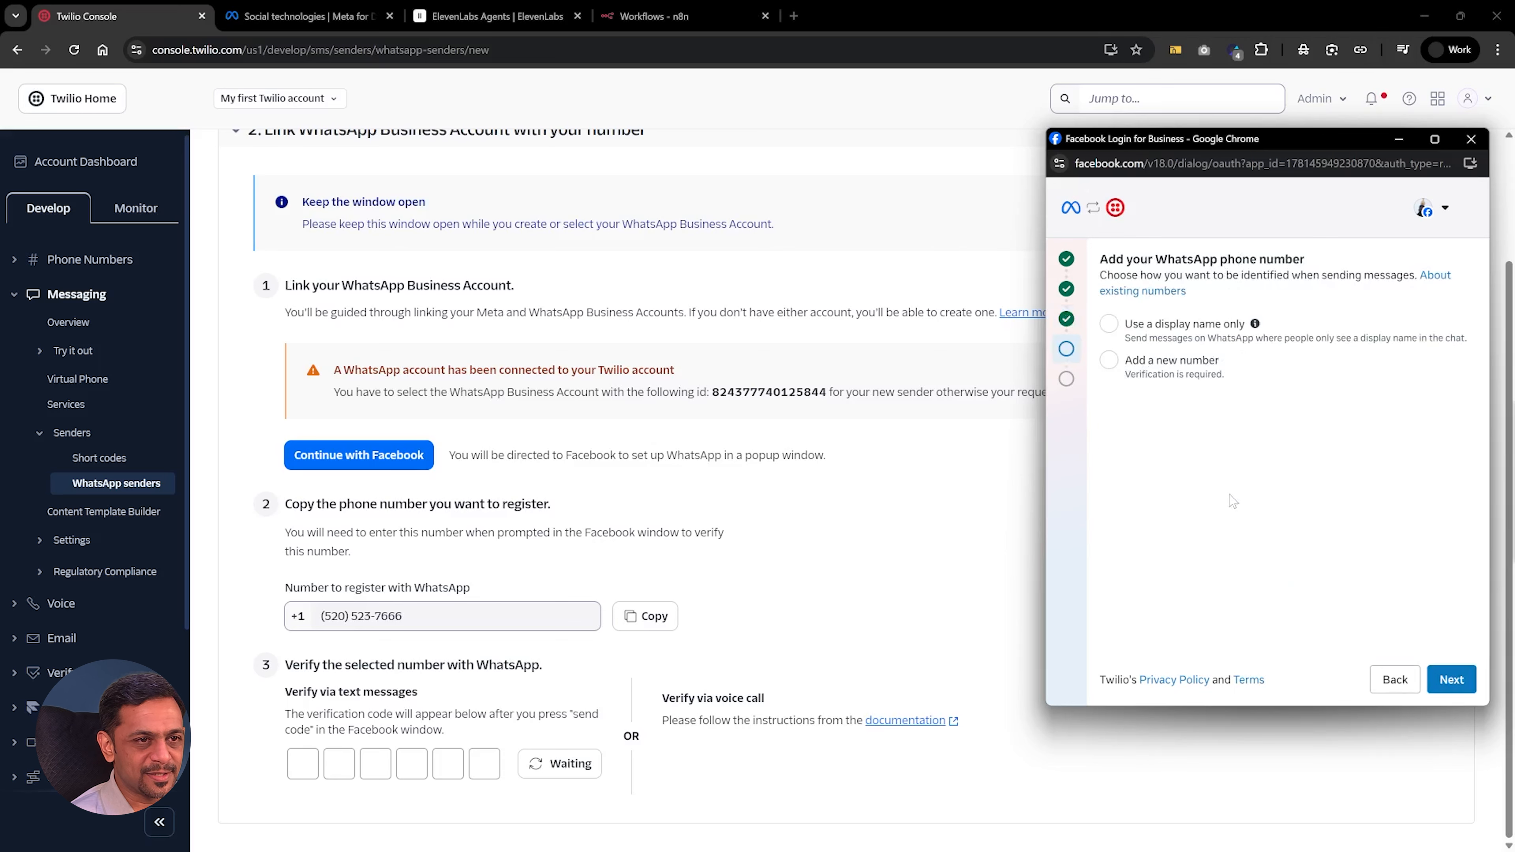
# Step: Retry the new-number submission, then back out of the Facebook popup to the Twilio console
pyautogui.click(1108, 359)
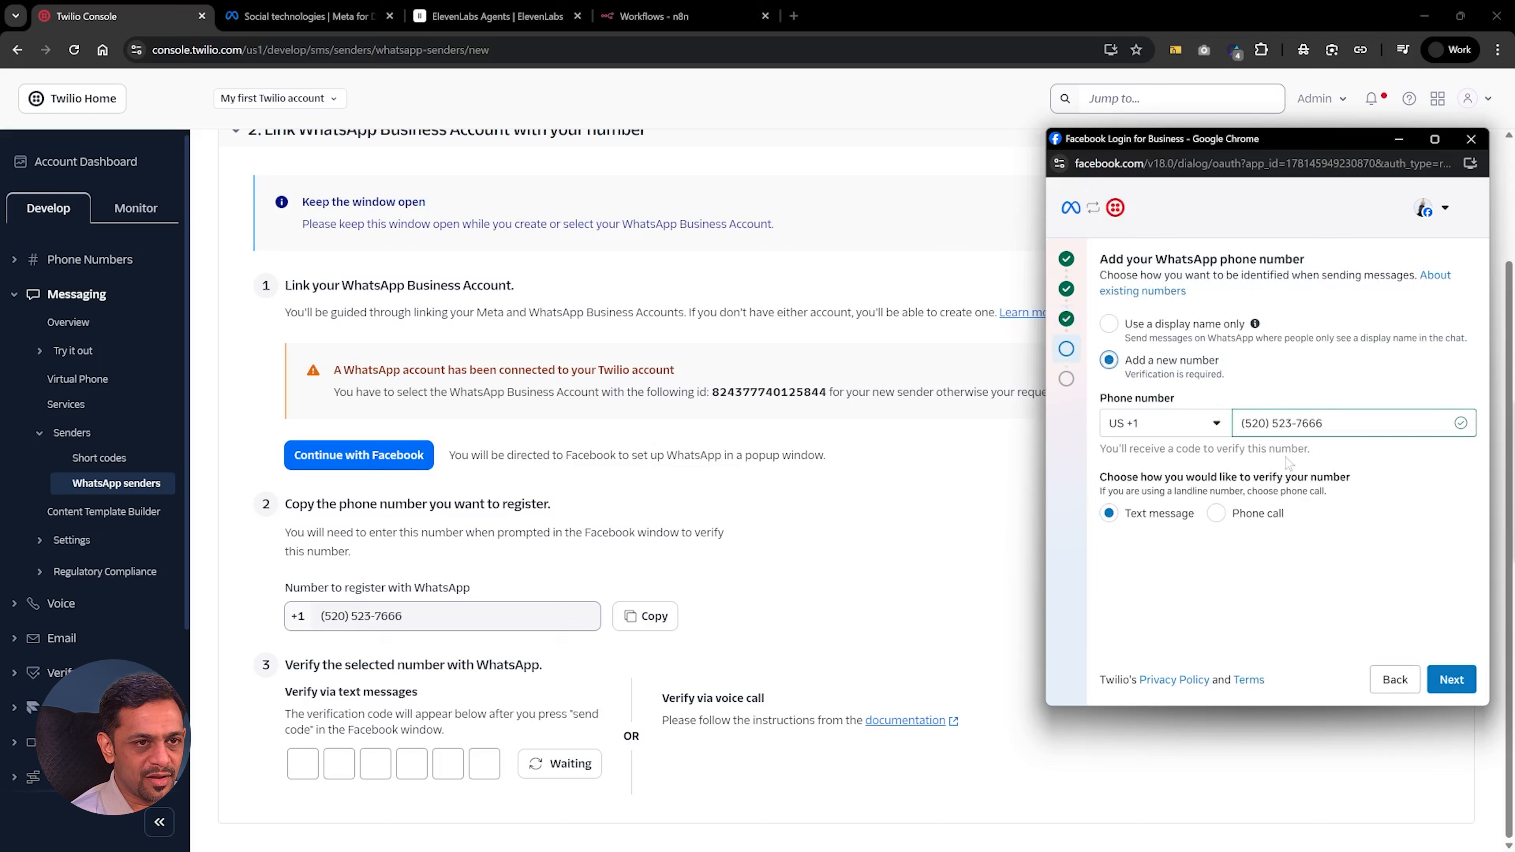
pyautogui.click(1452, 679)
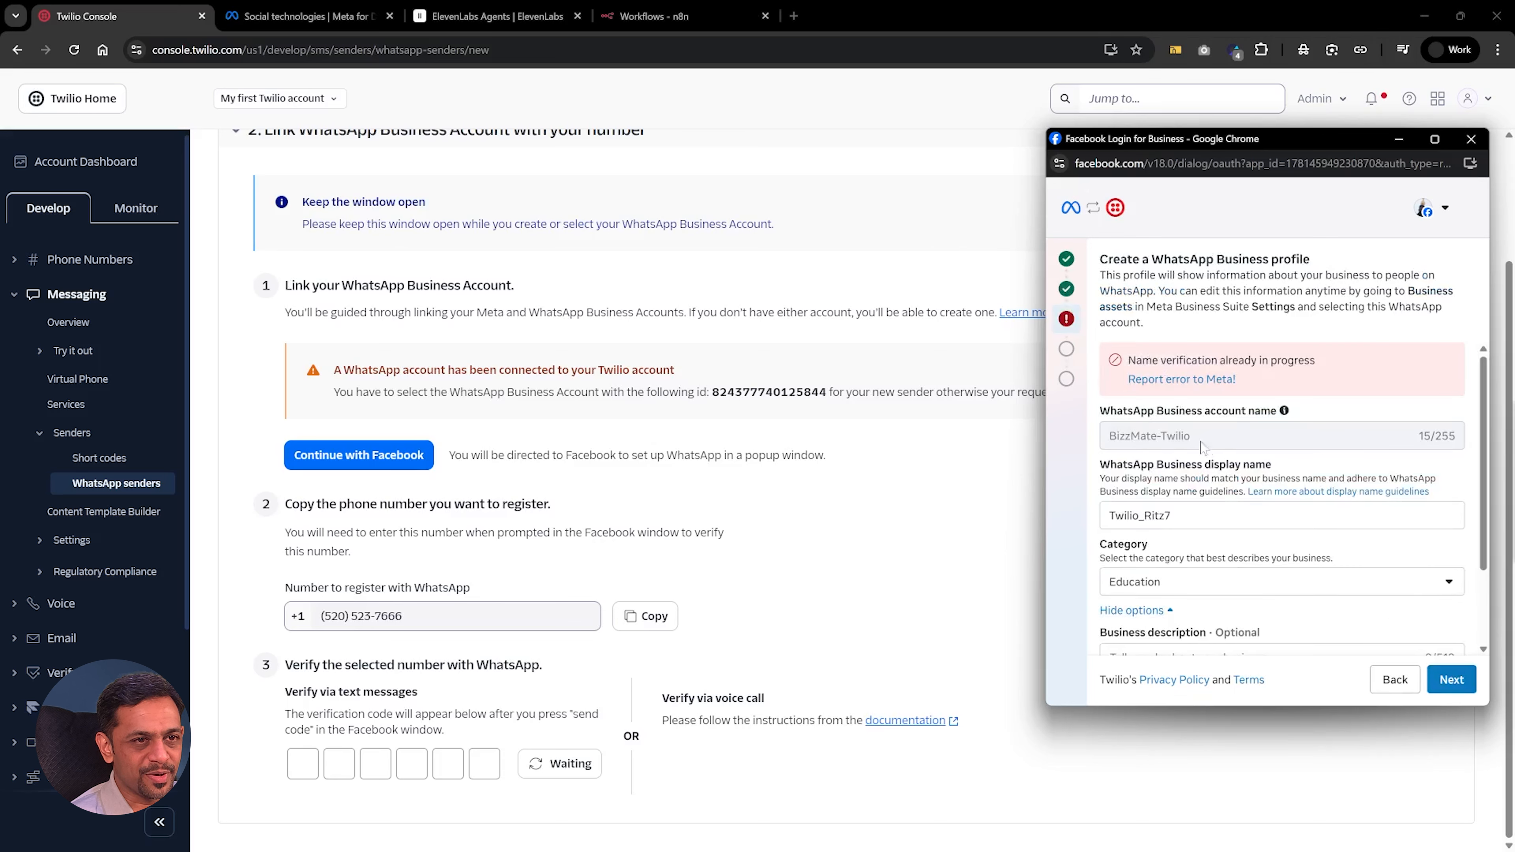
pyautogui.scroll(-2, 1287, 375)
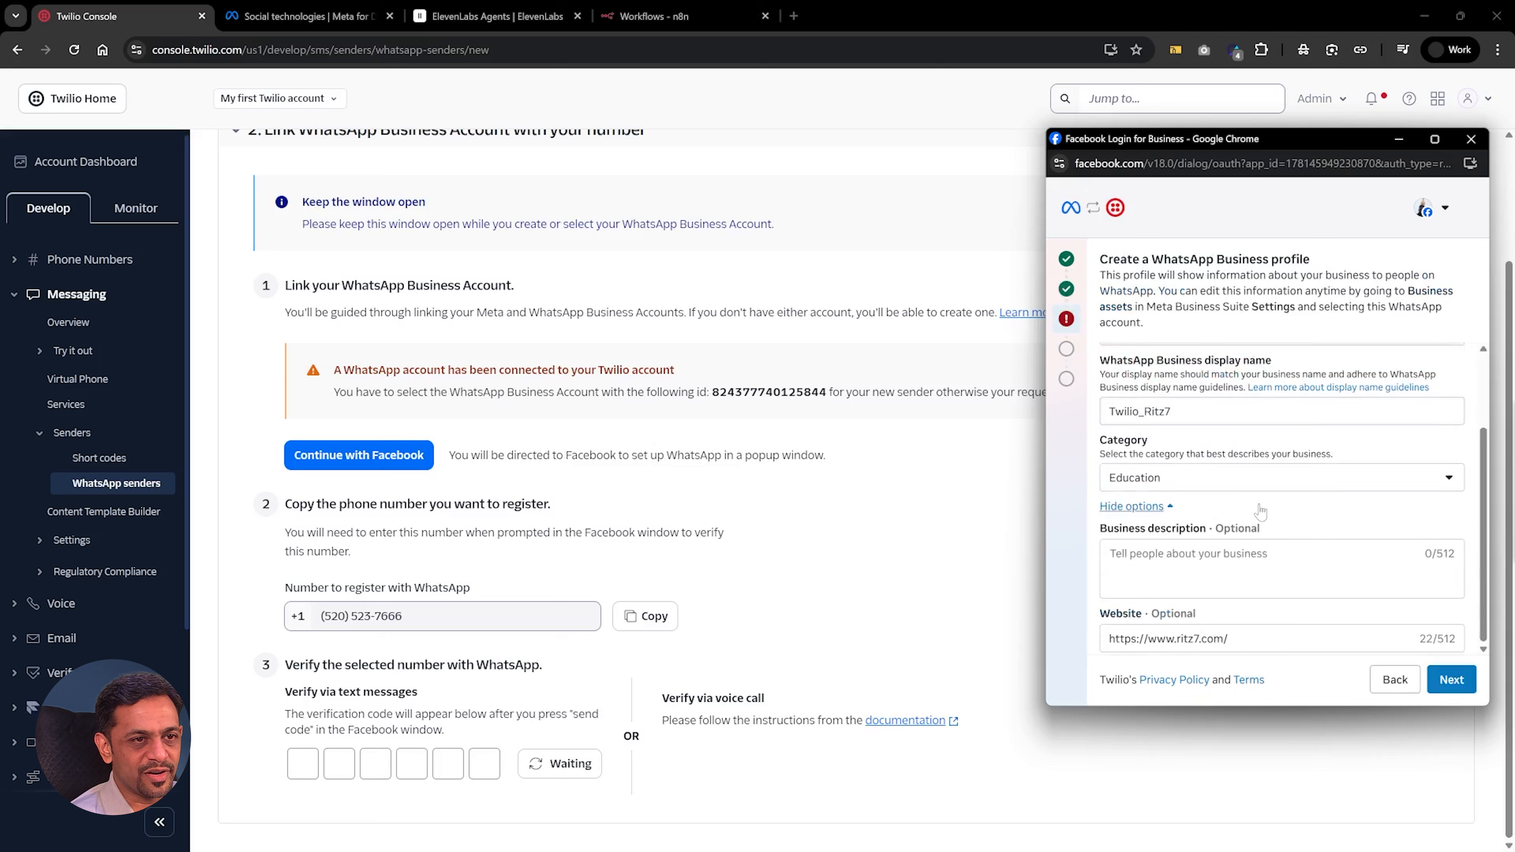
pyautogui.scroll(2, 1250, 543)
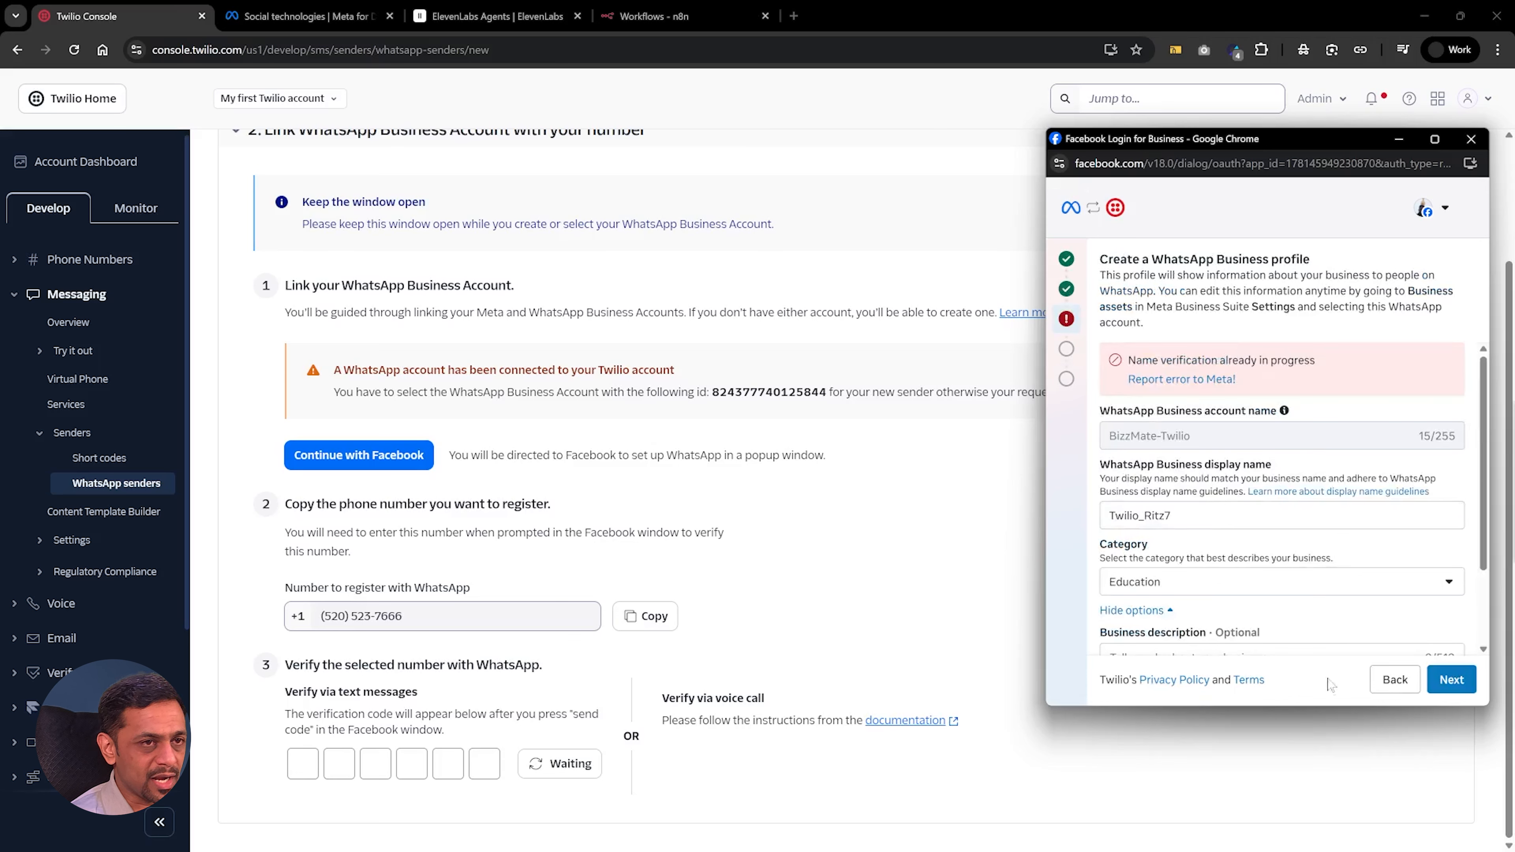
pyautogui.click(1395, 680)
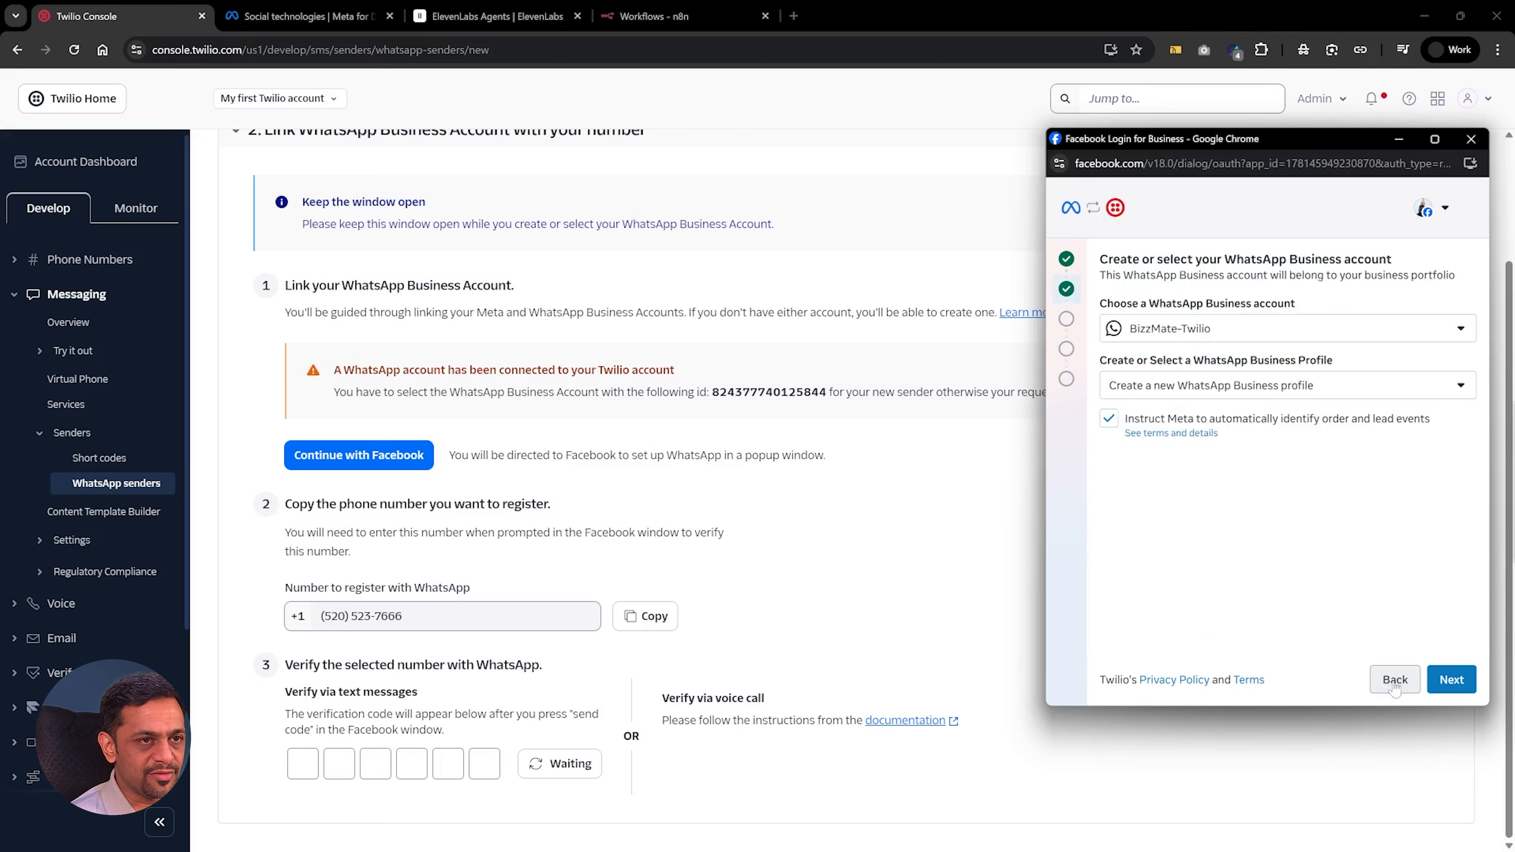
pyautogui.click(786, 545)
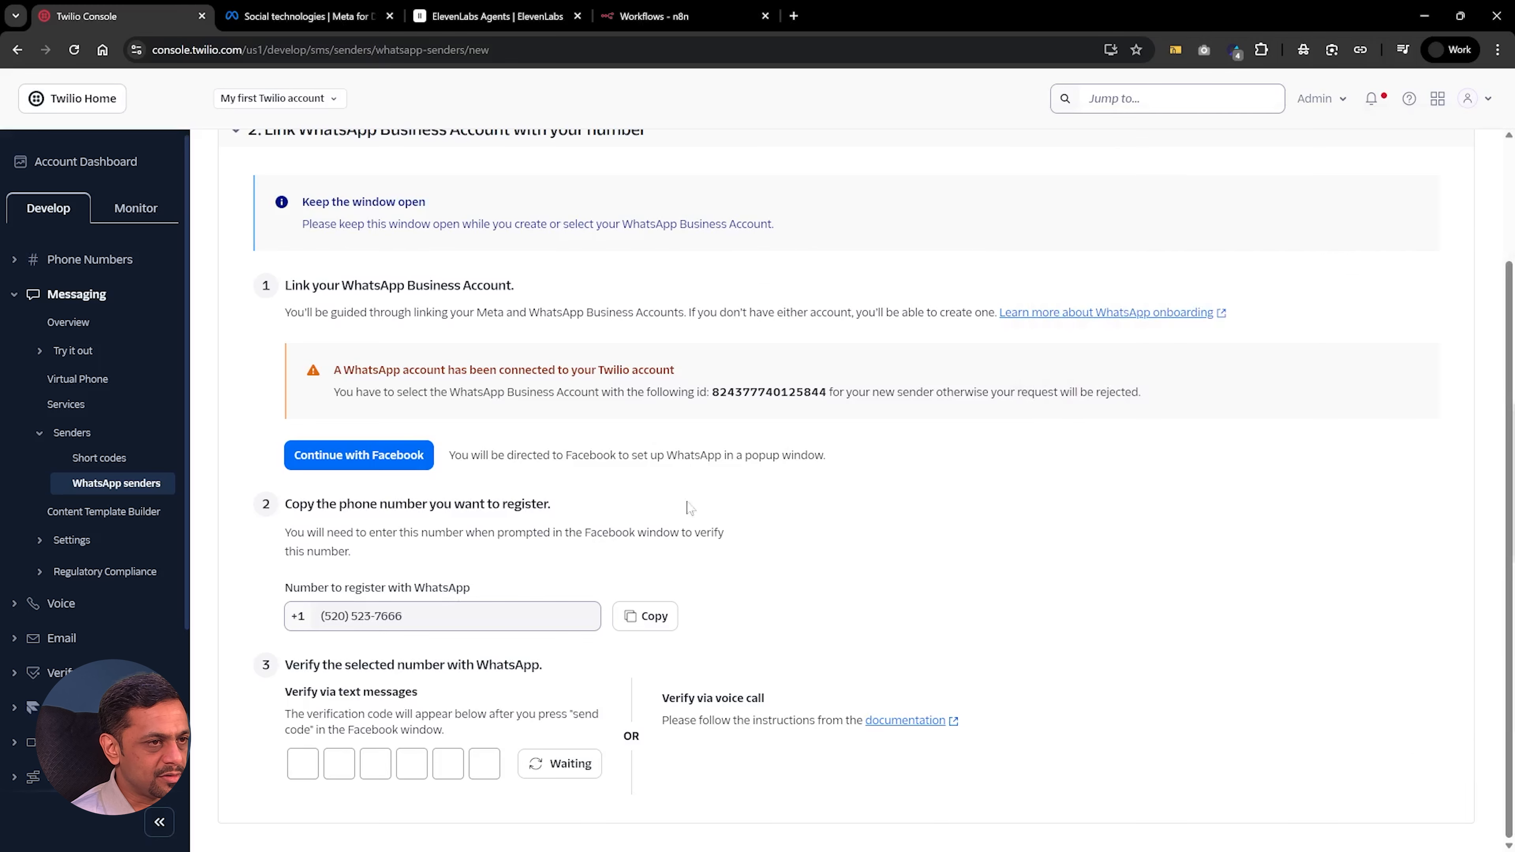
# Step: Navigate to Messaging > Senders > WhatsApp senders in the sidebar
pyautogui.scroll(3, 511, 471)
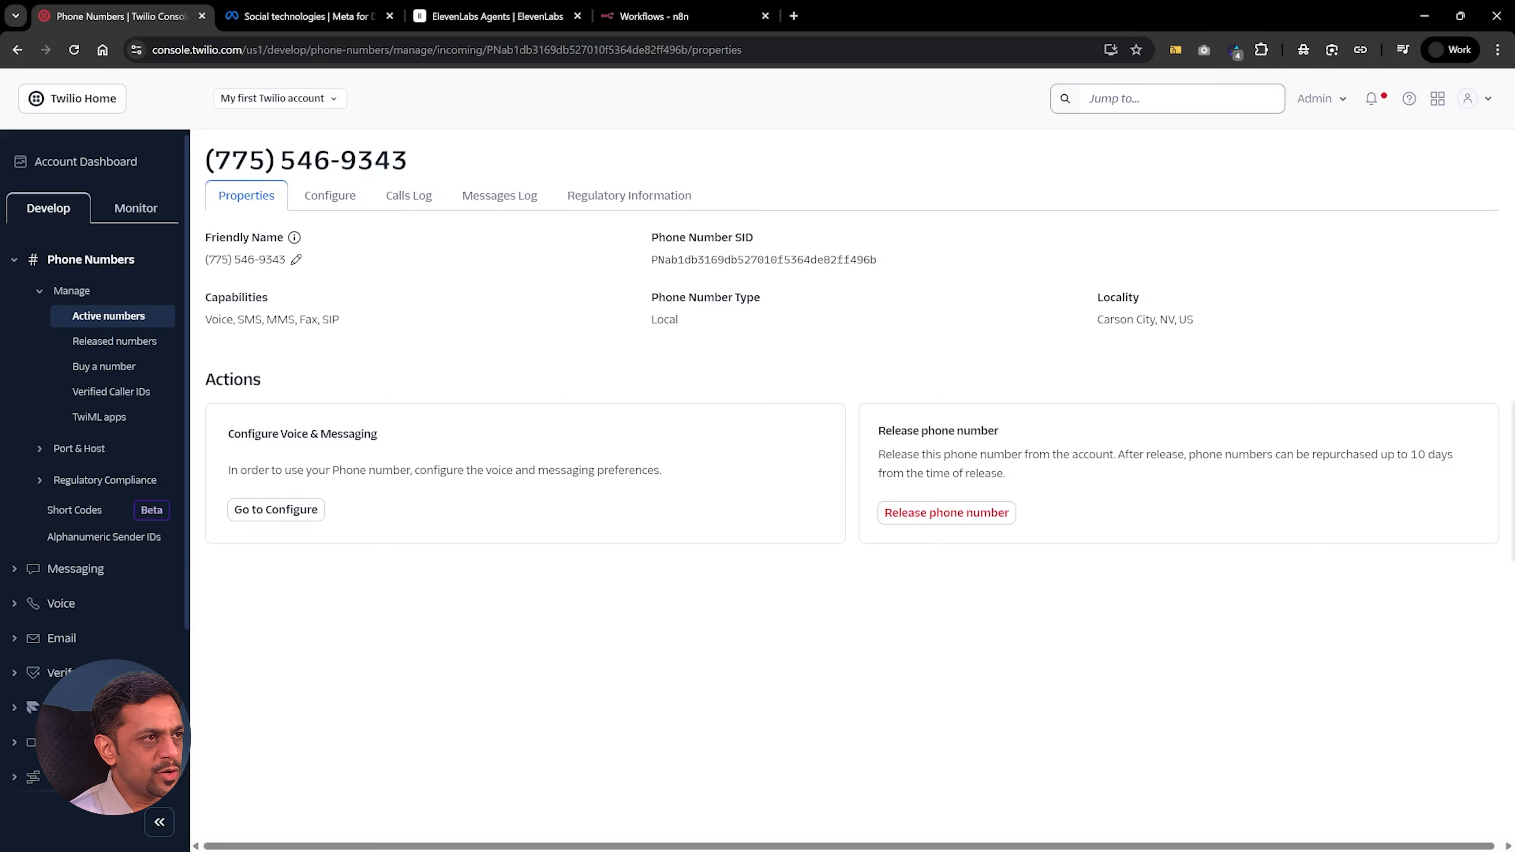
pyautogui.click(17, 571)
pyautogui.scroll(-3, 42, 632)
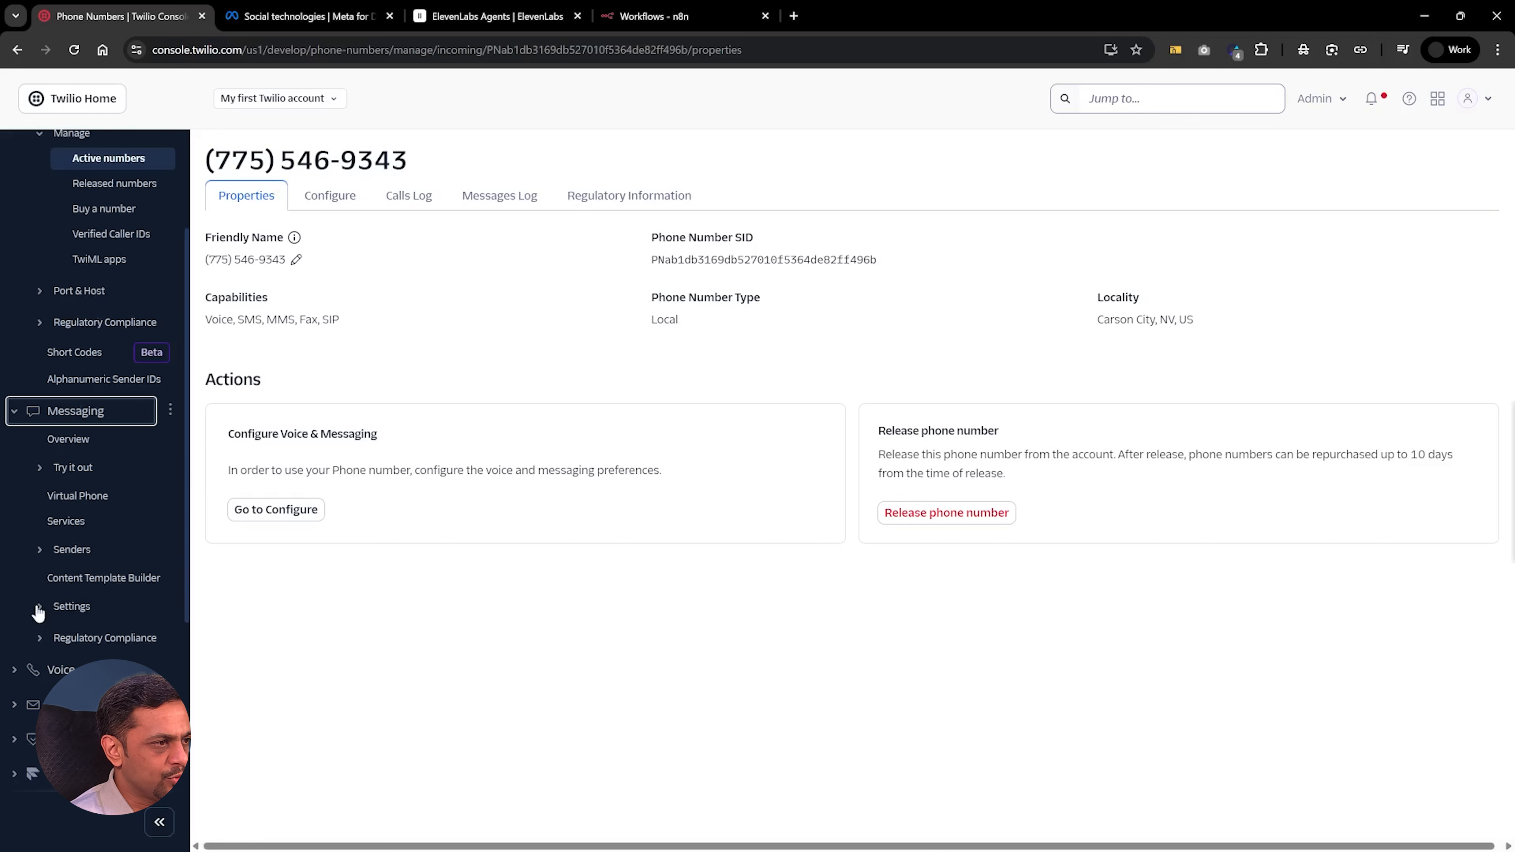
pyautogui.click(40, 551)
pyautogui.click(106, 603)
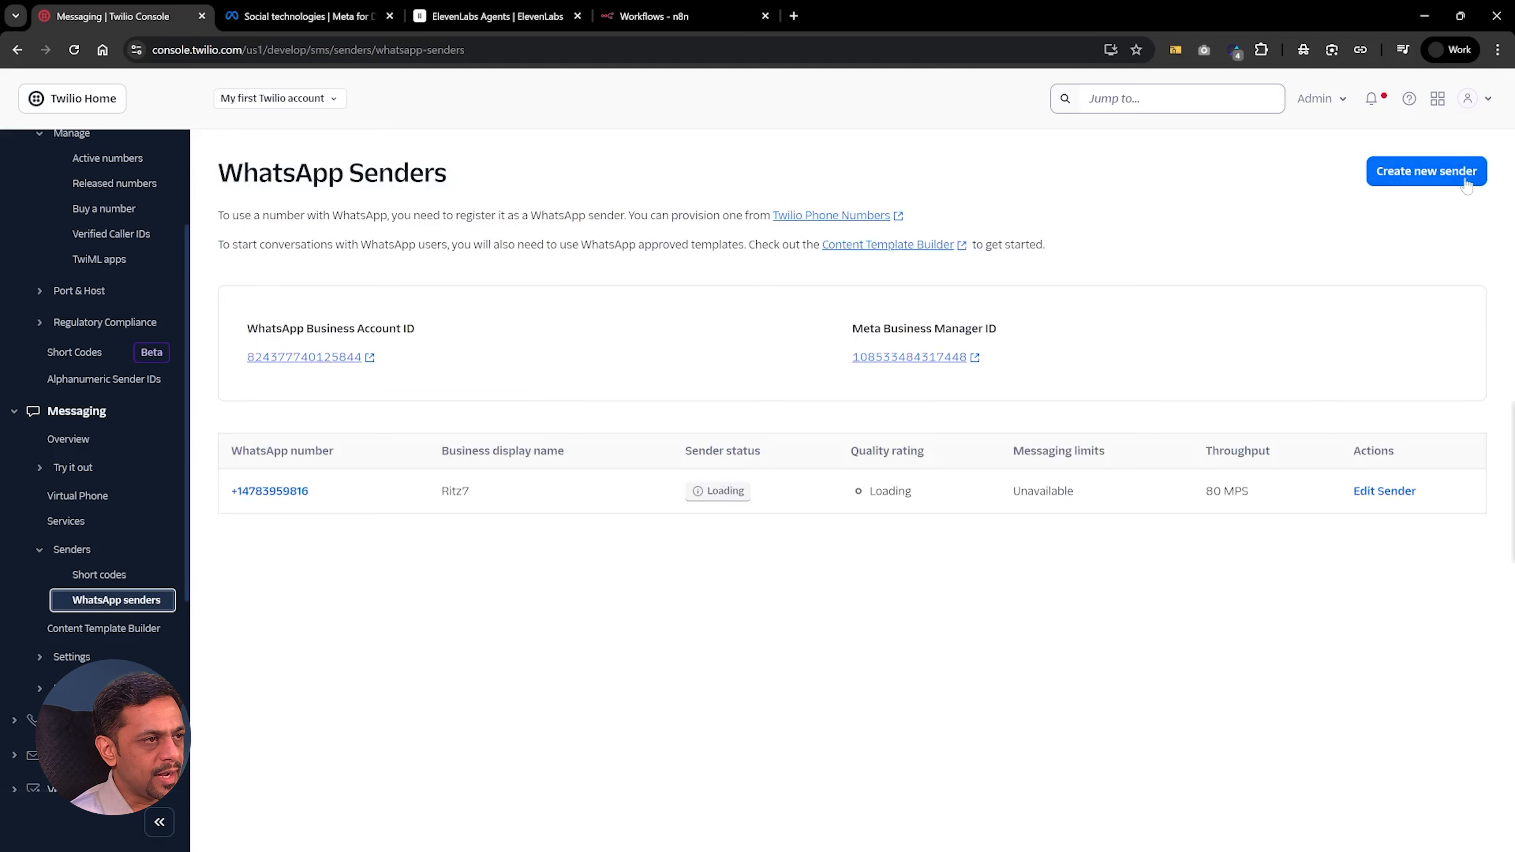
pyautogui.click(1450, 172)
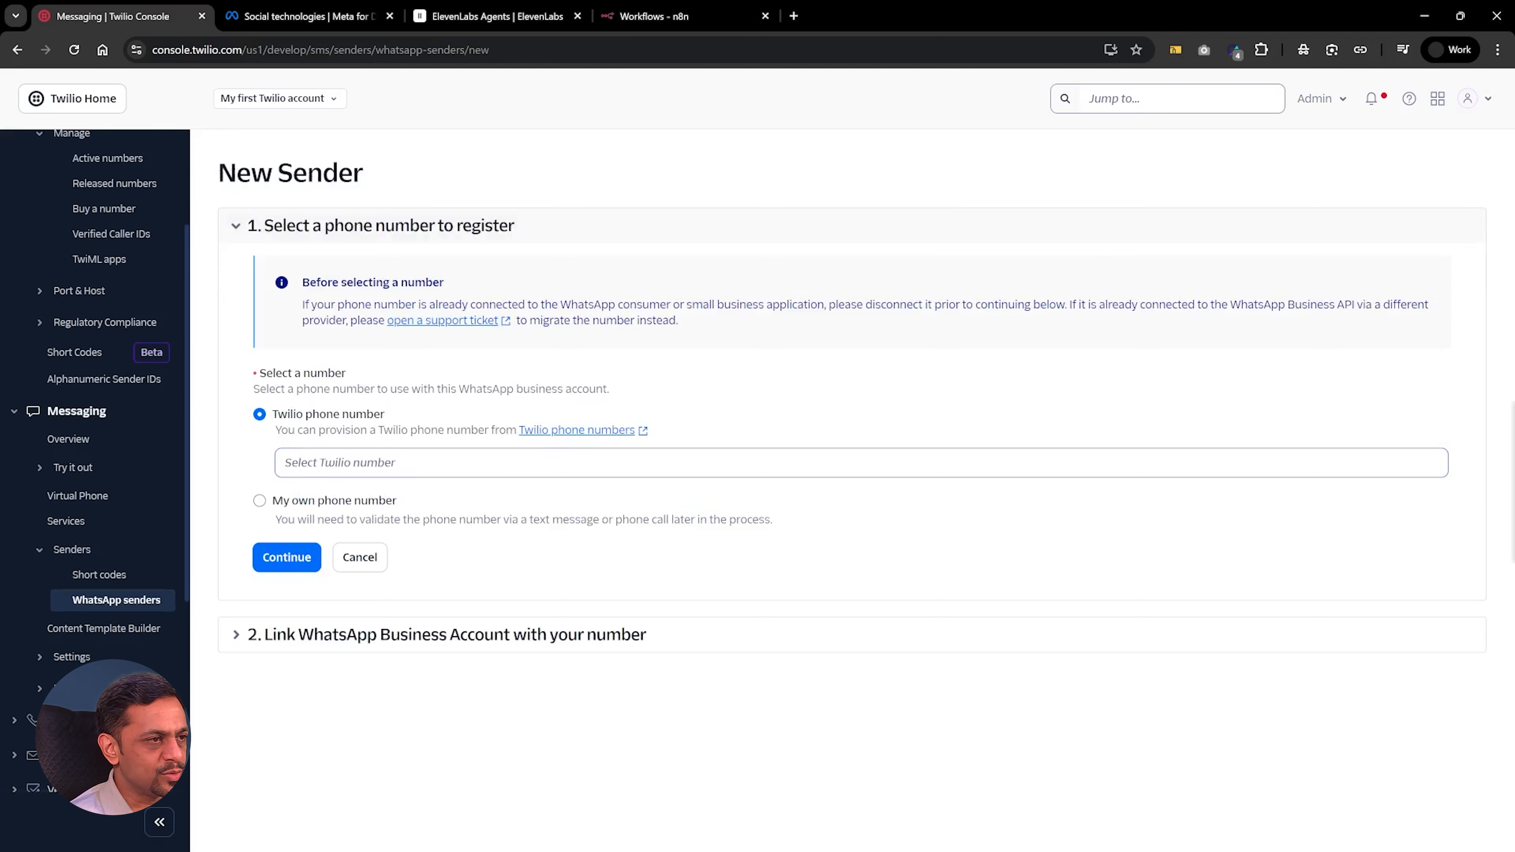
pyautogui.click(397, 463)
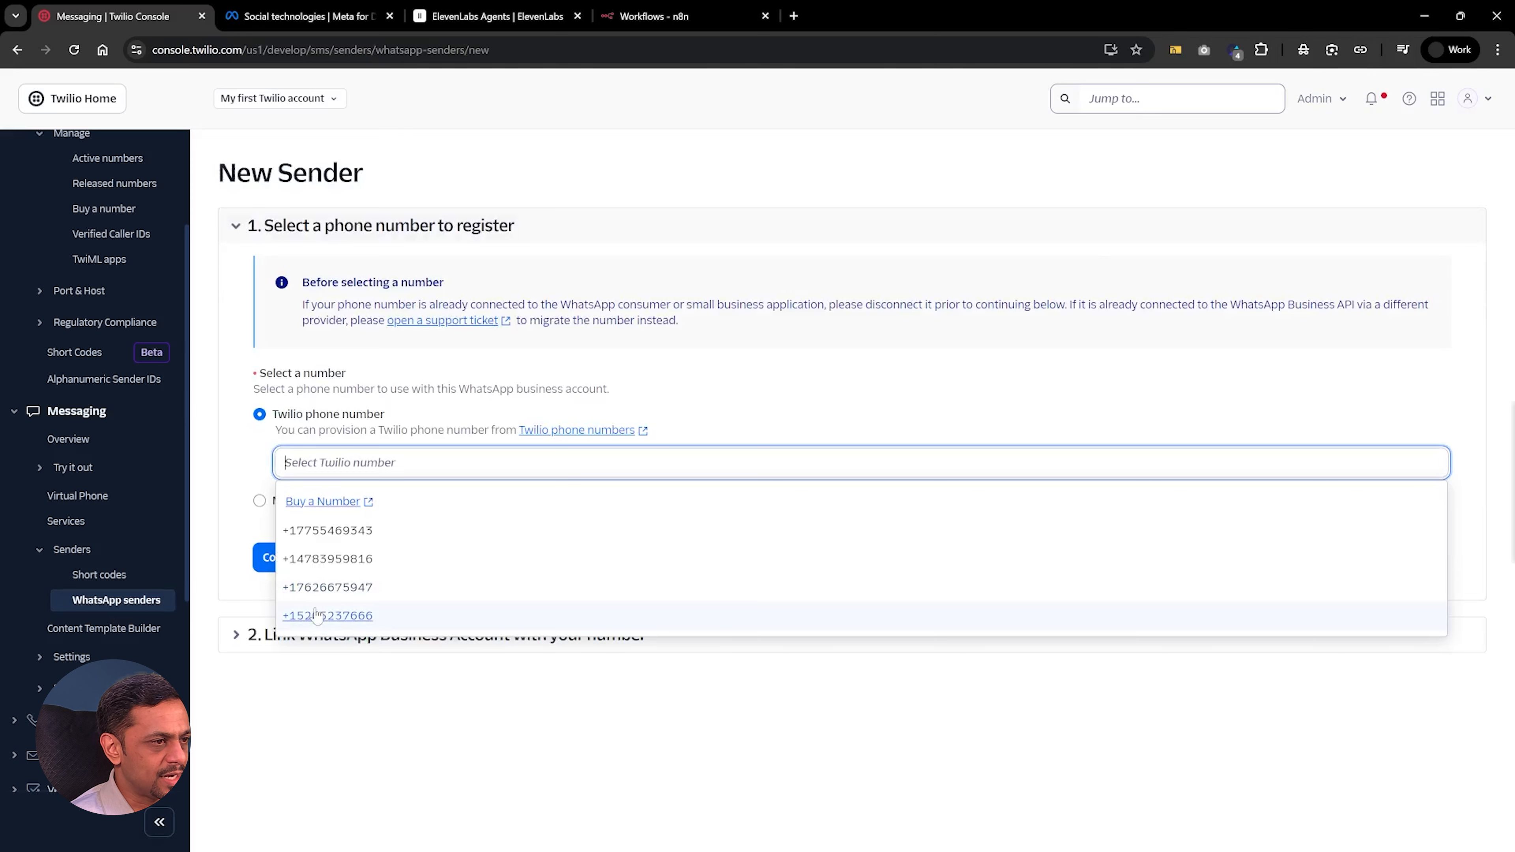
pyautogui.click(315, 537)
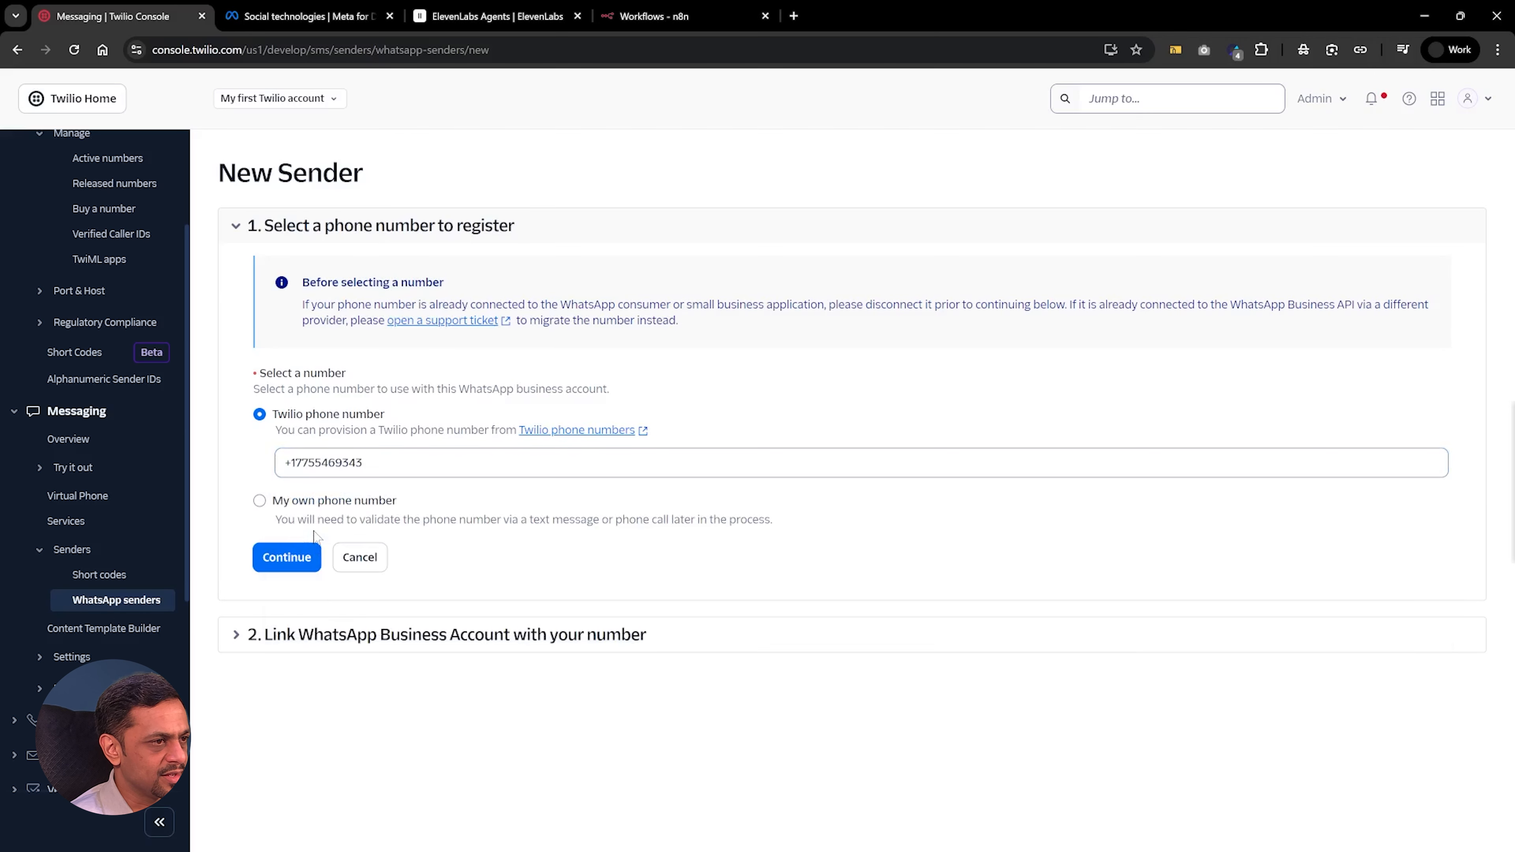
pyautogui.click(289, 559)
pyautogui.scroll(-2, 358, 597)
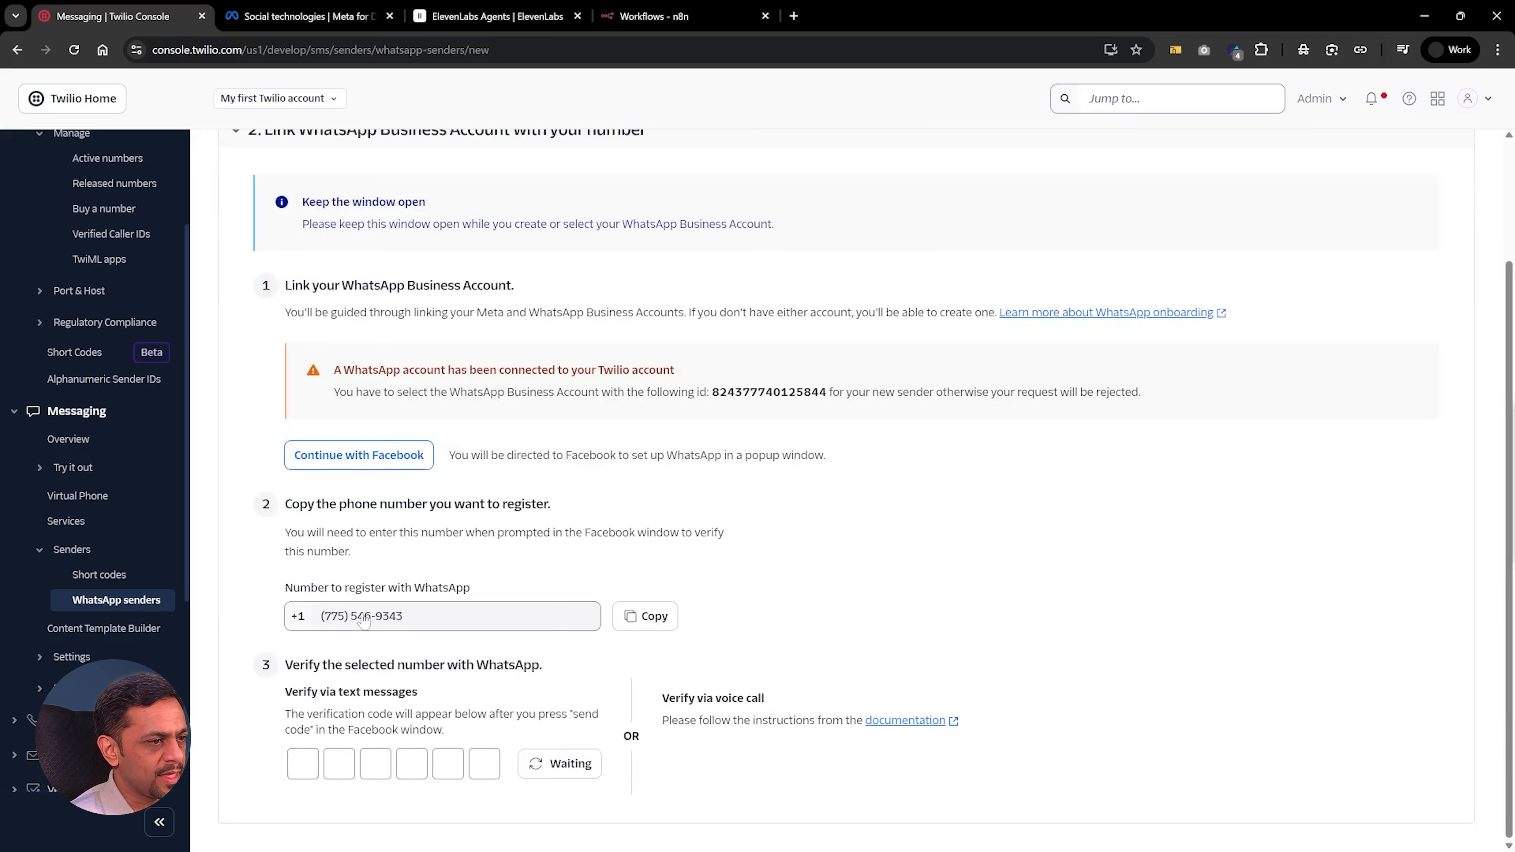
pyautogui.click(656, 618)
pyautogui.scroll(2, 656, 620)
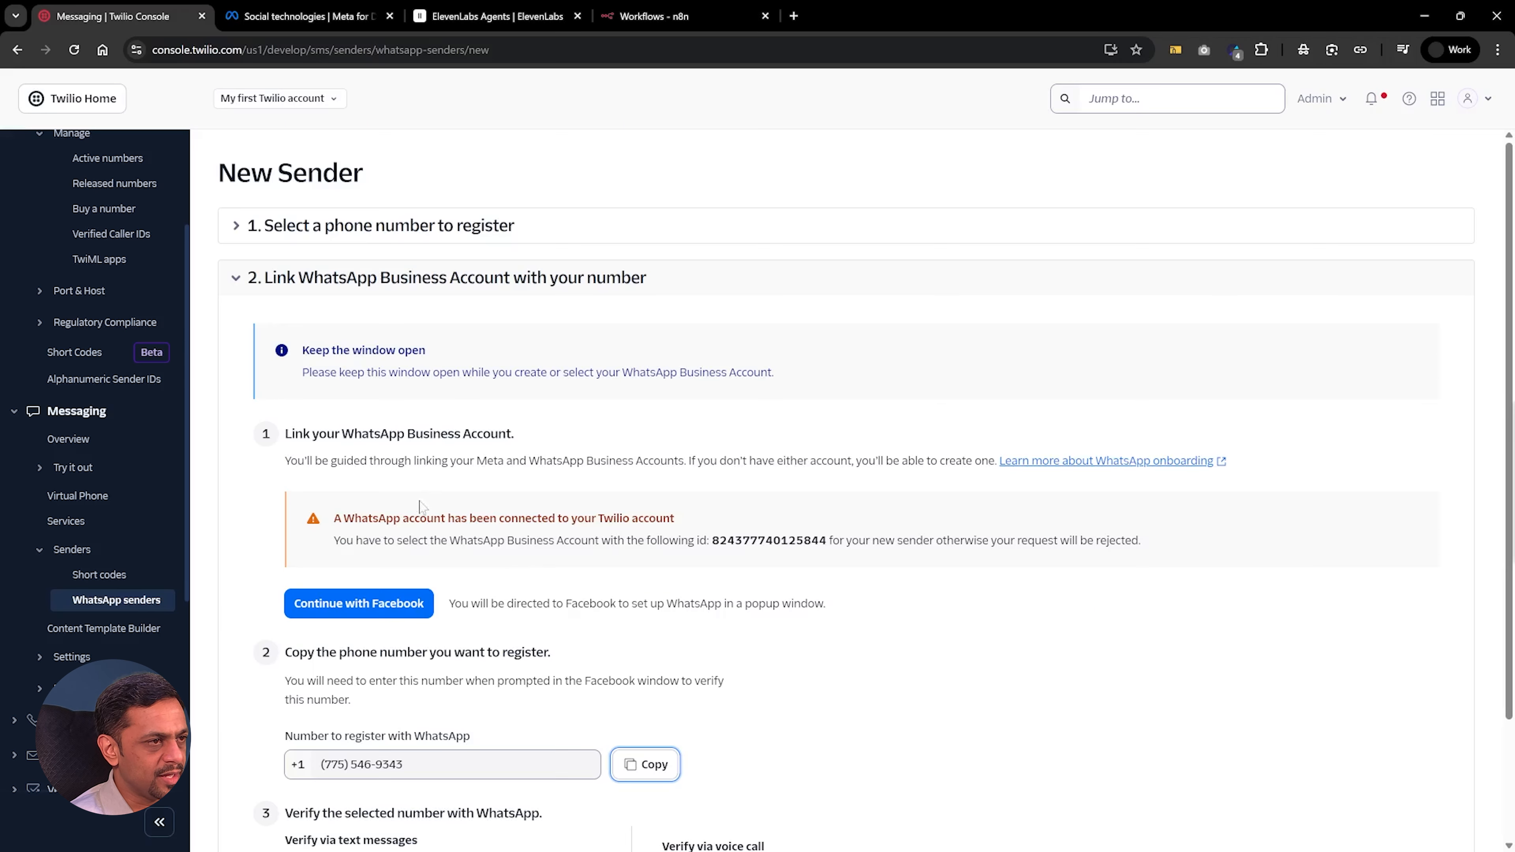
pyautogui.click(359, 604)
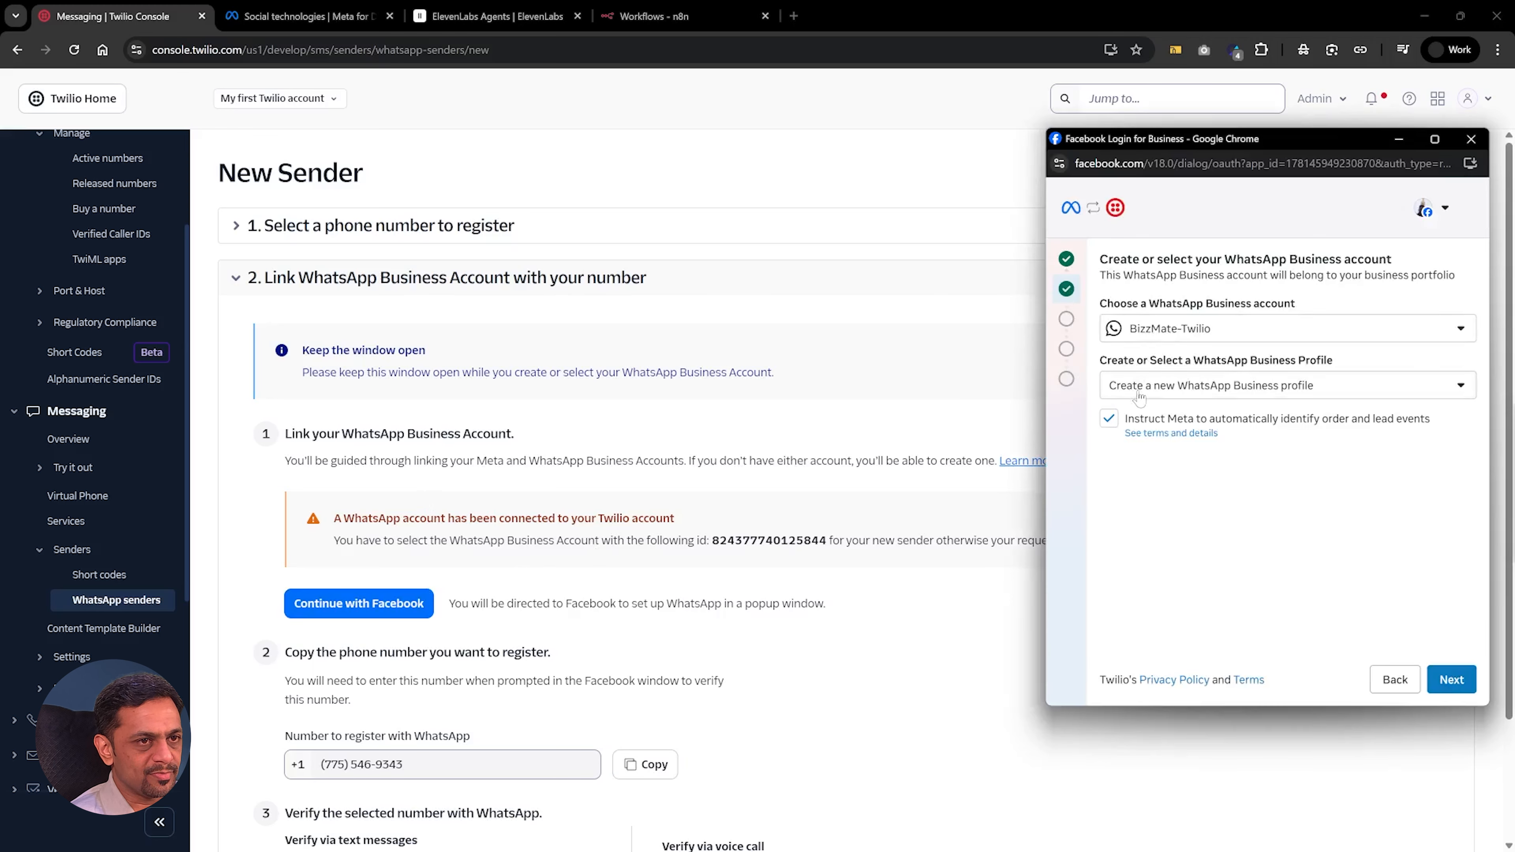
# Step: Continue with BizzMate-Twilio, renaming the display name to Ritz7-Twilio and choosing category Education
pyautogui.click(1457, 681)
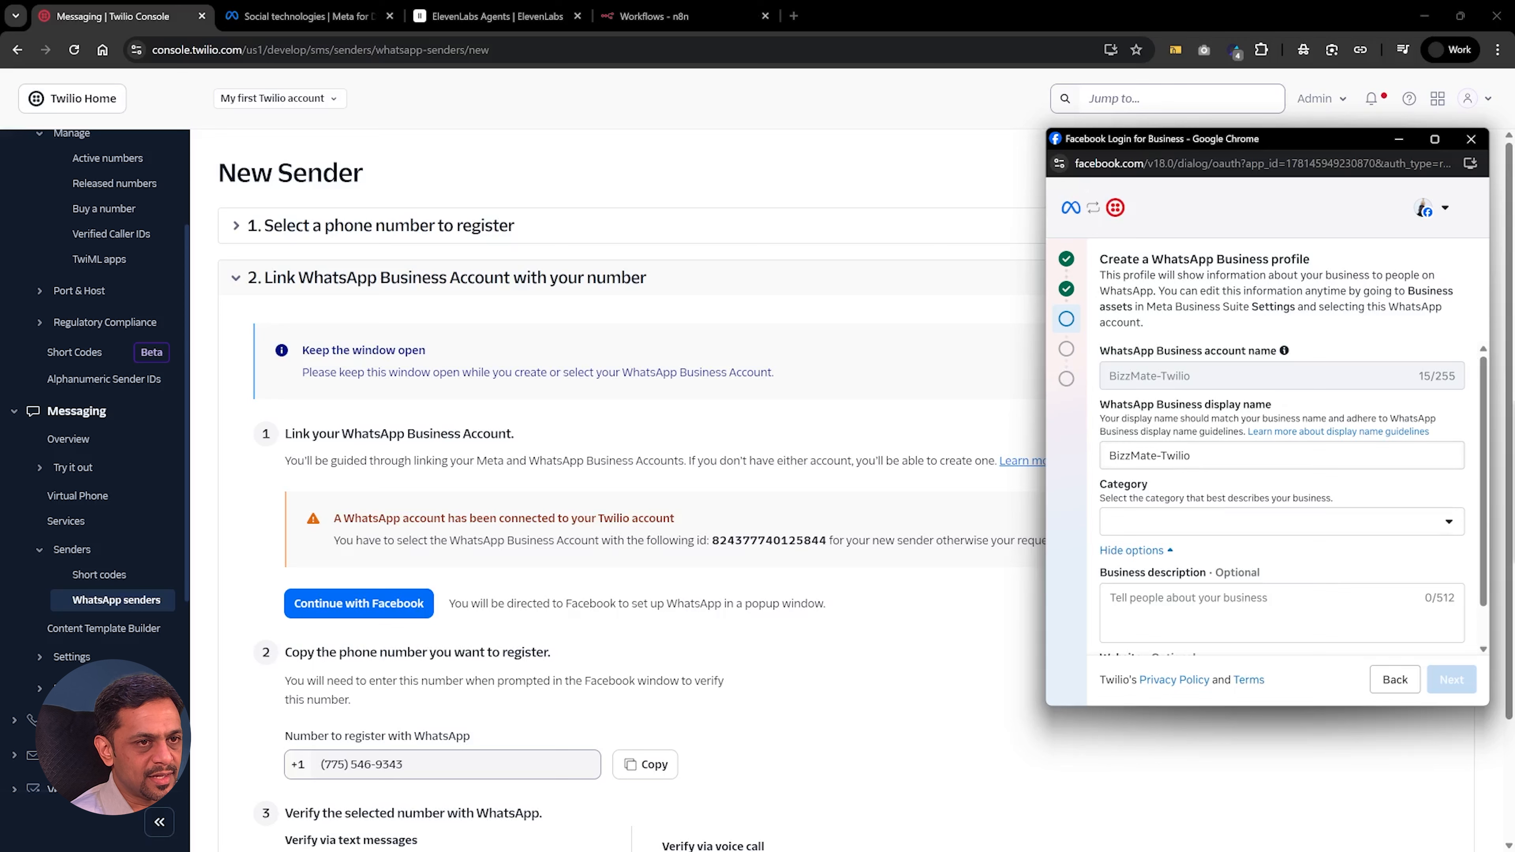
pyautogui.click(1194, 456)
pyautogui.moveTo(1161, 456); pyautogui.dragTo(1090, 465)
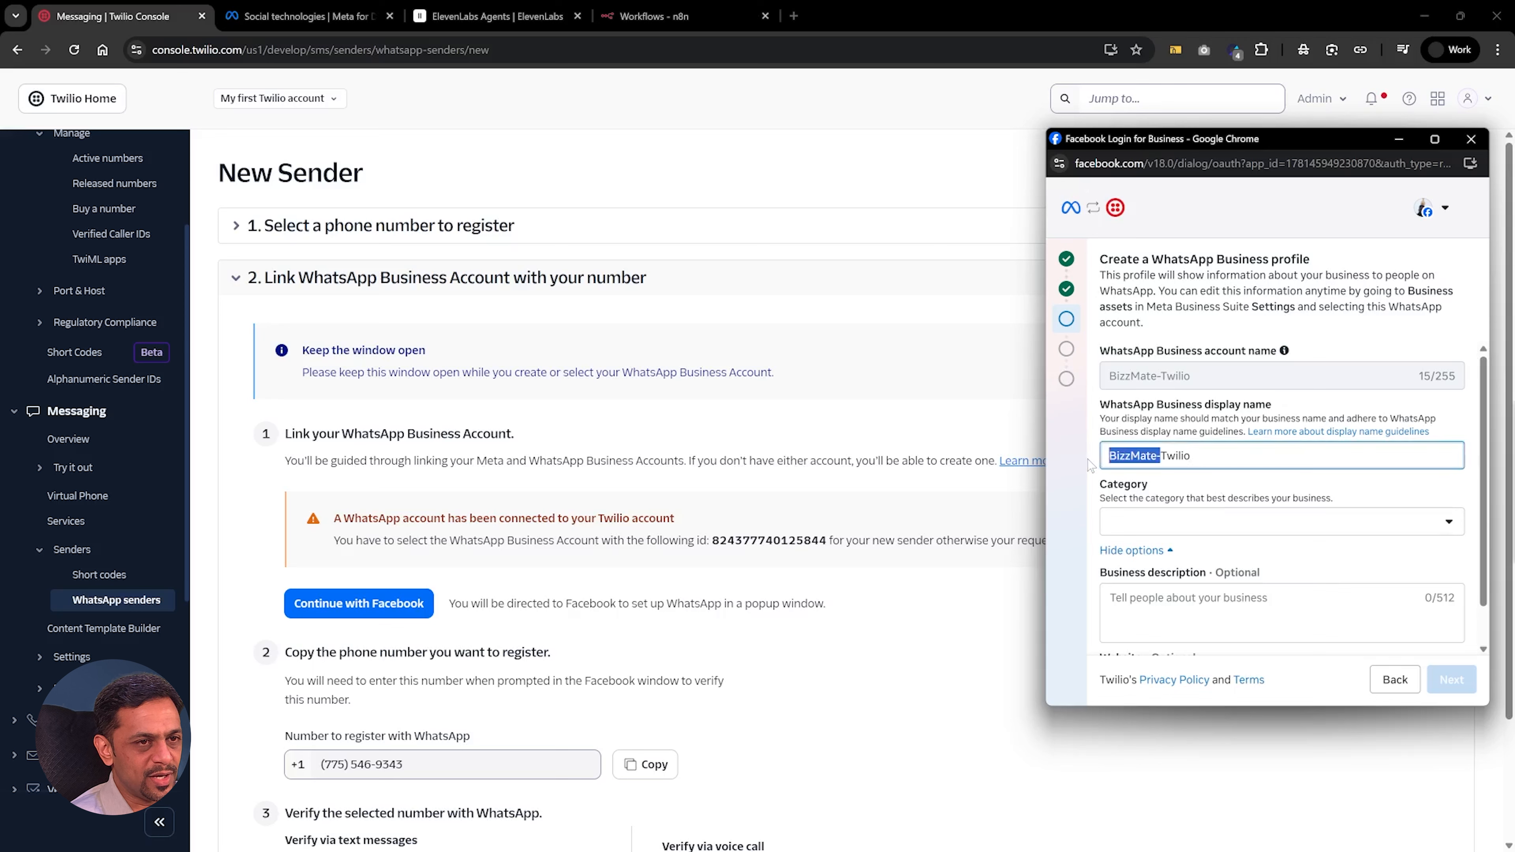
pyautogui.press('BackSpace')
pyautogui.write('Ritz')
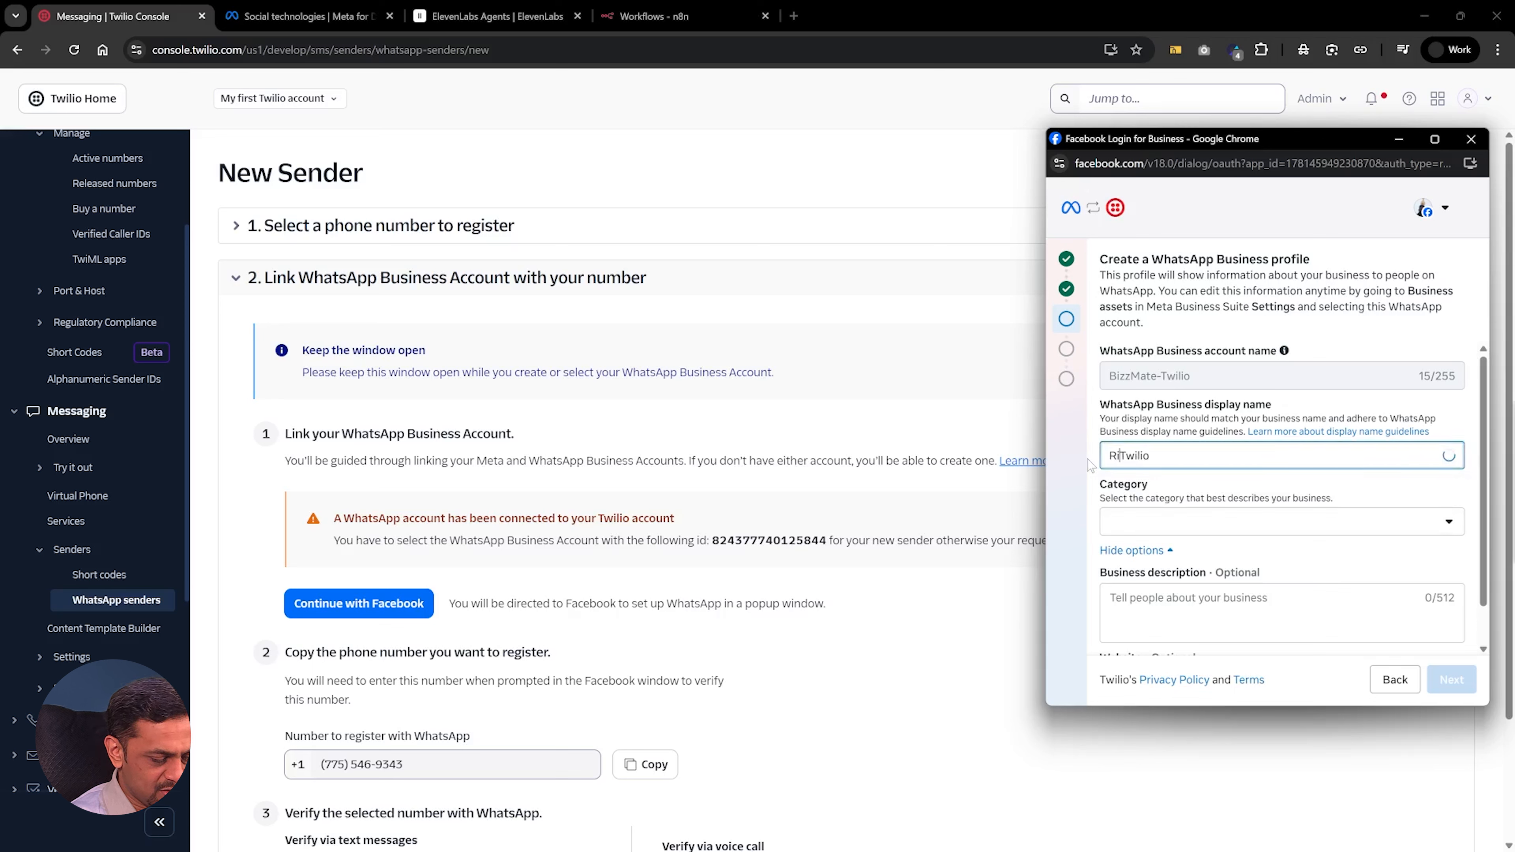
pyautogui.write('7-')
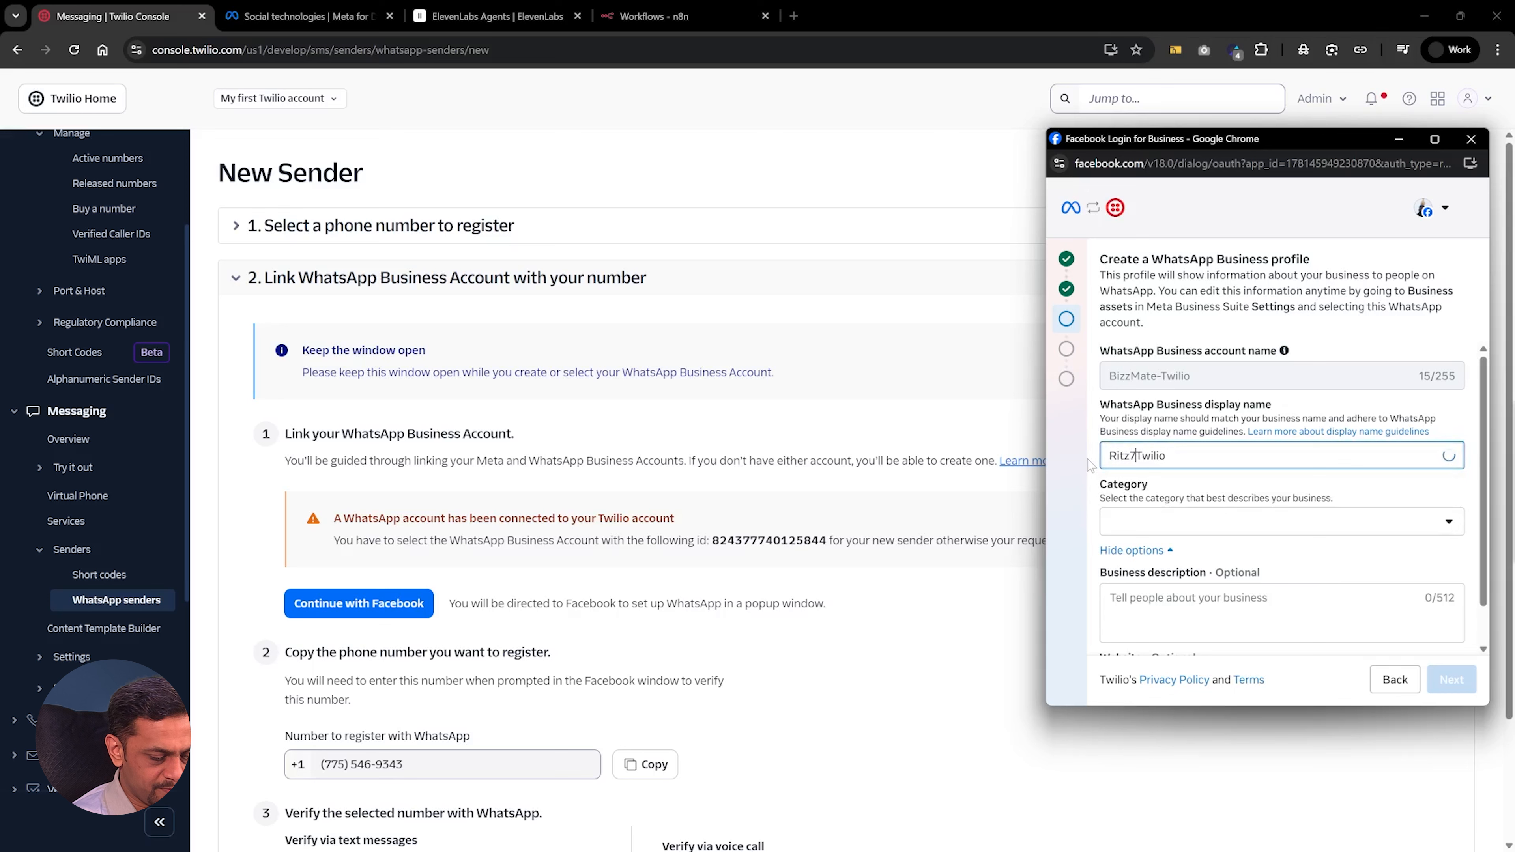
pyautogui.click(1132, 521)
pyautogui.click(1146, 448)
pyautogui.scroll(-1, 1157, 541)
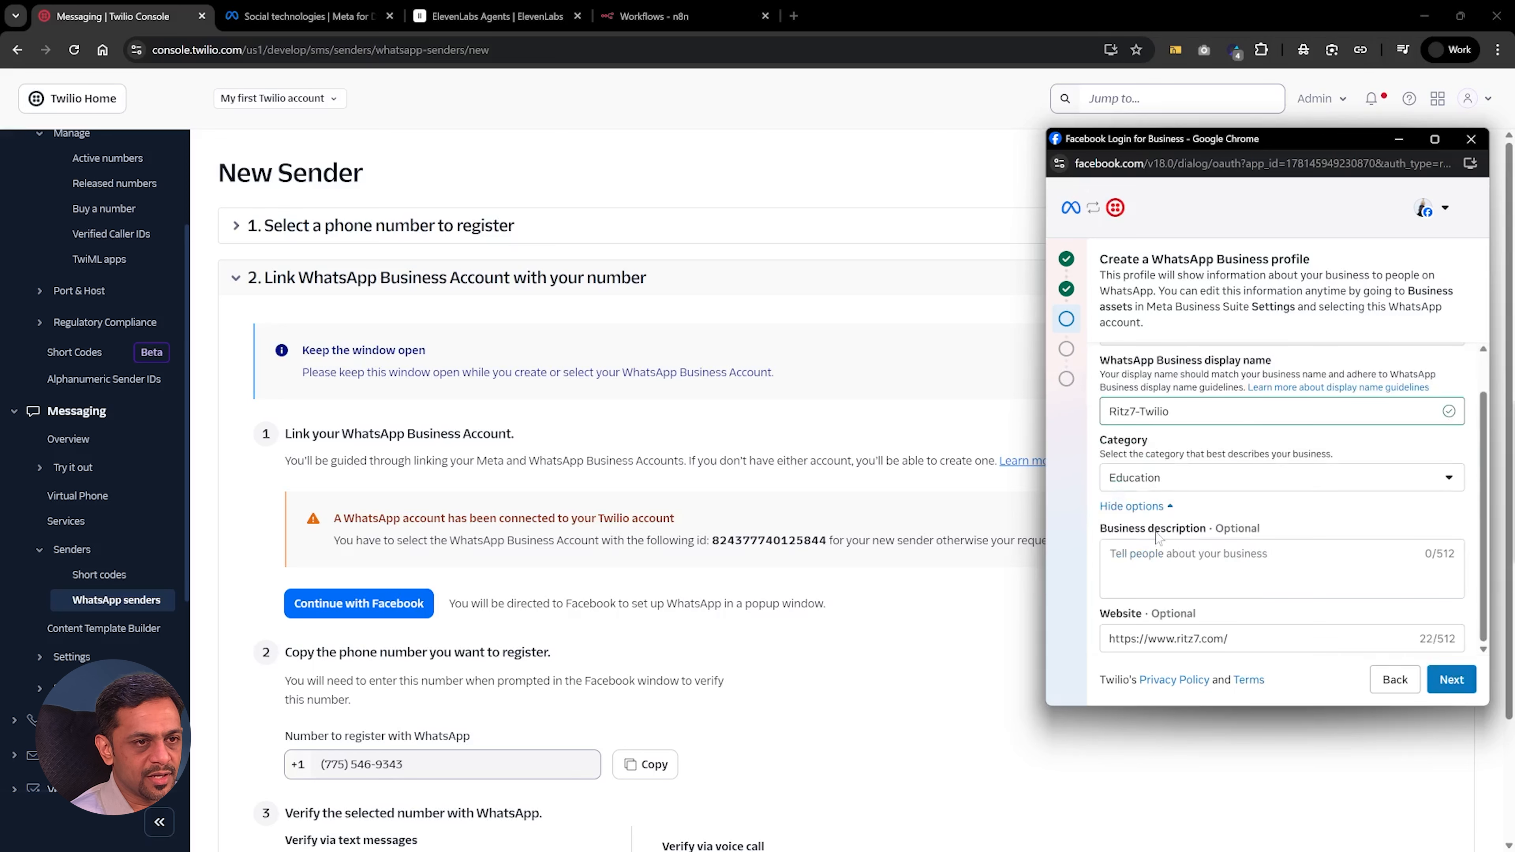
pyautogui.click(1454, 680)
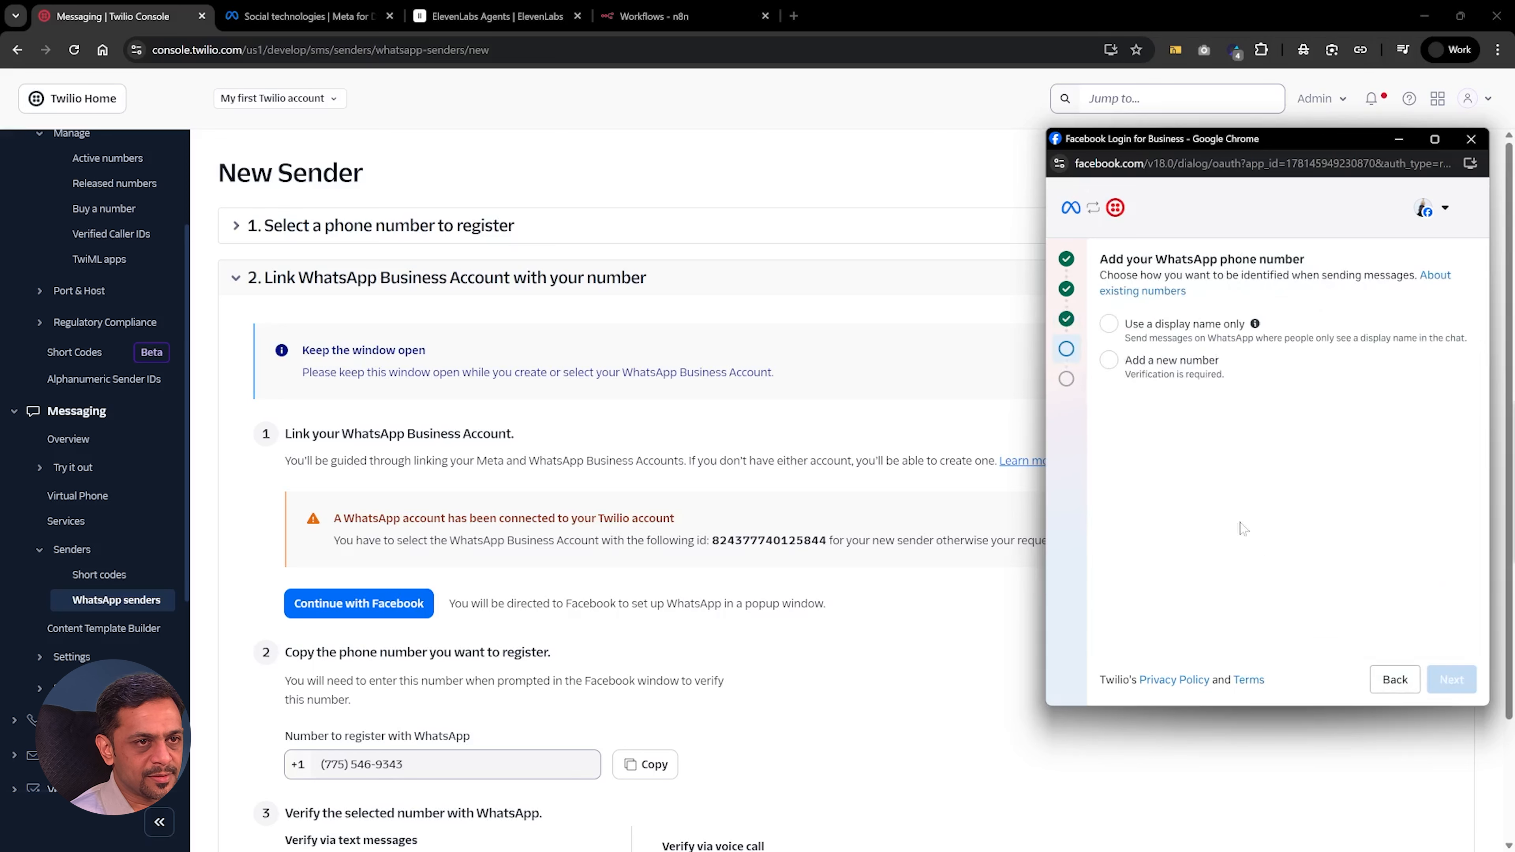
pyautogui.click(1109, 360)
pyautogui.click(1241, 424)
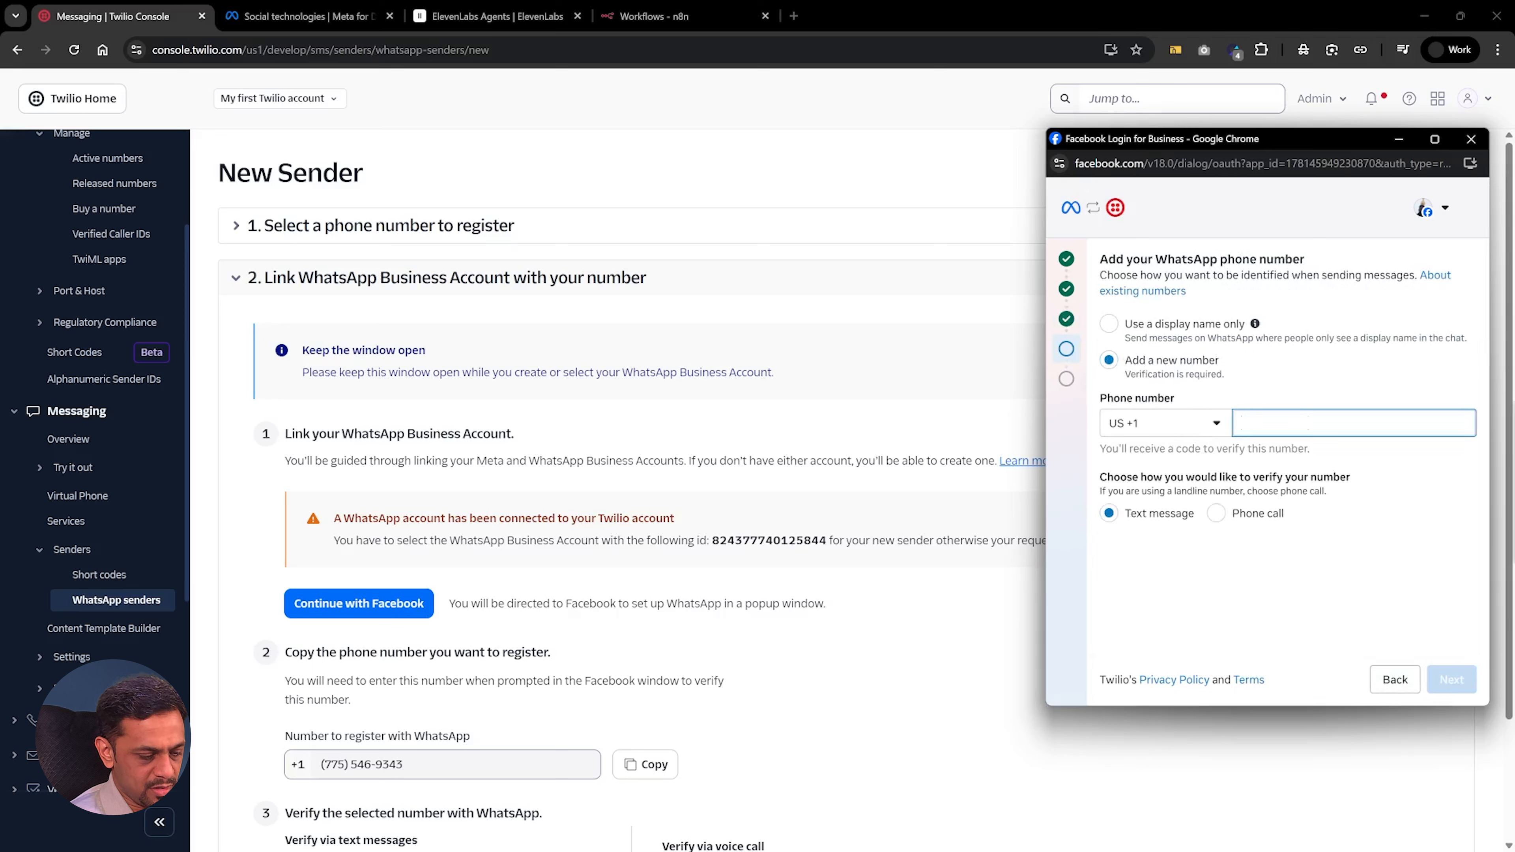
pyautogui.hotkey('ctrl', 'v')
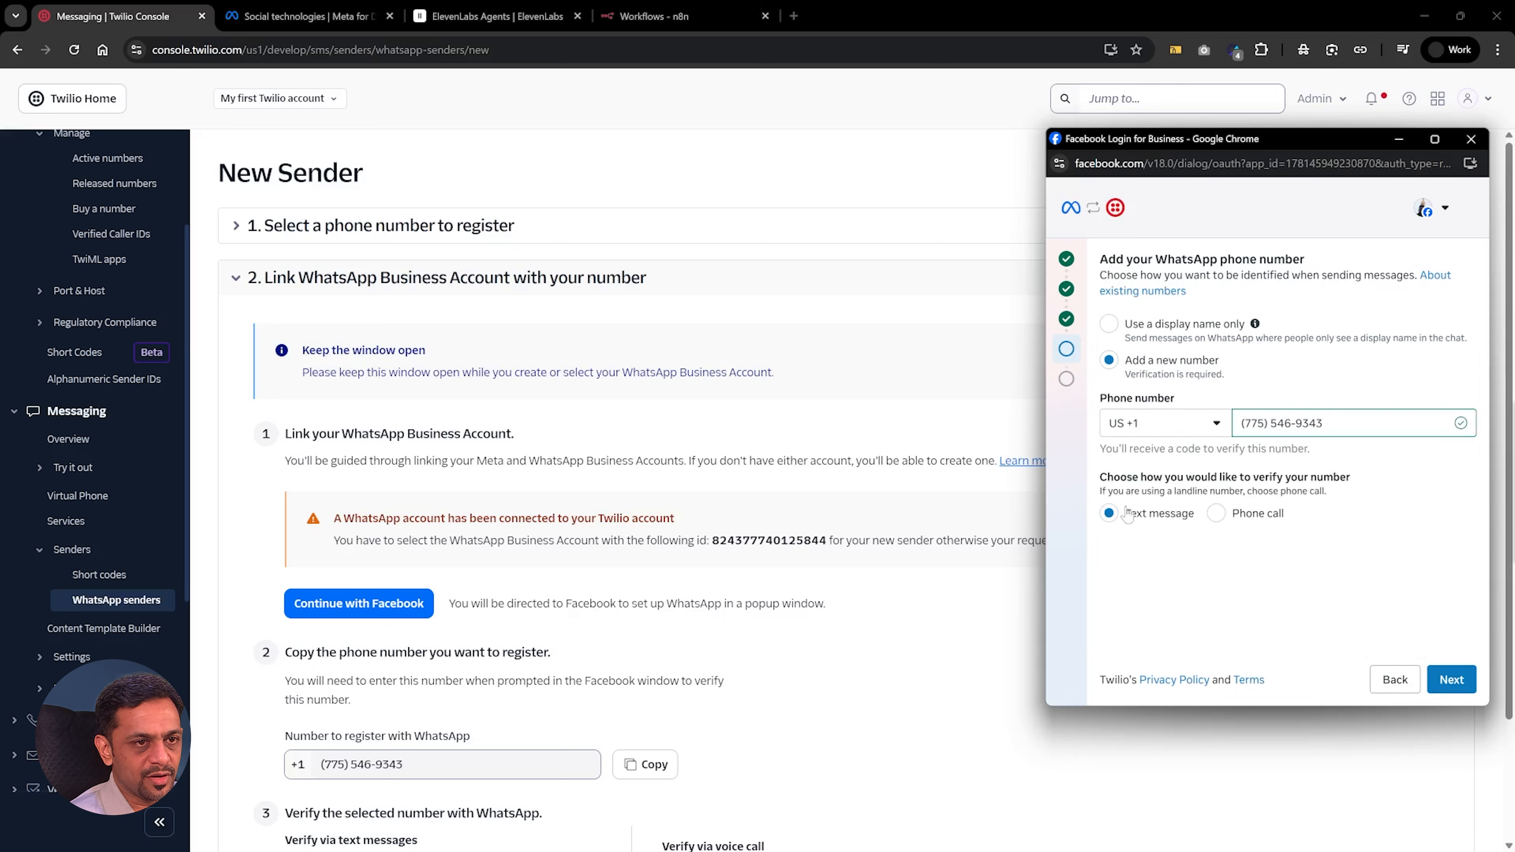
pyautogui.click(1449, 681)
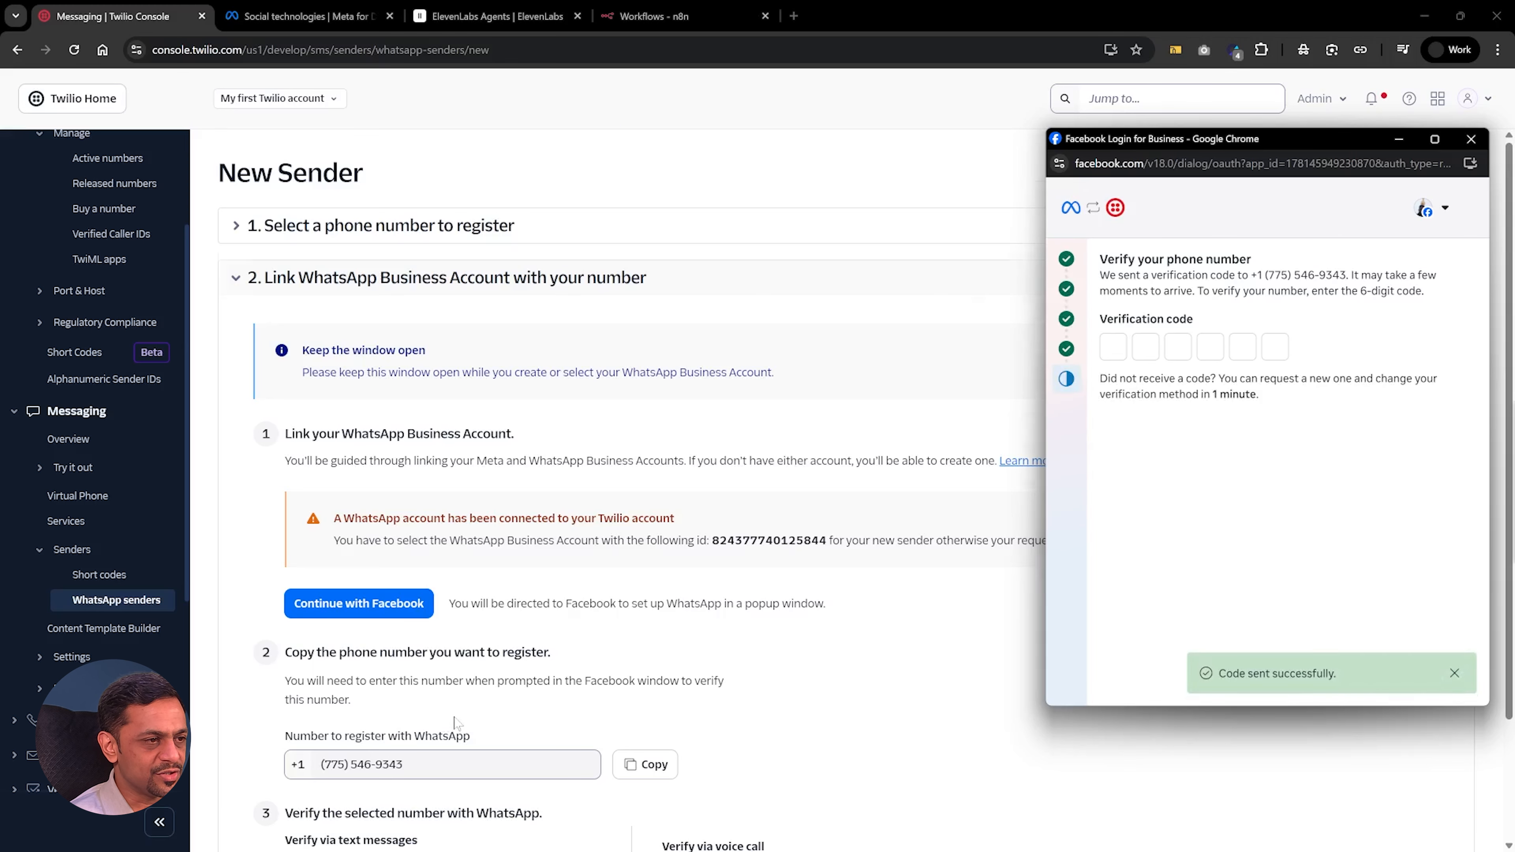
# Step: Enter the verification code shown in Twilio, approve Twilio's access, and confirm the linking
pyautogui.scroll(-2, 454, 722)
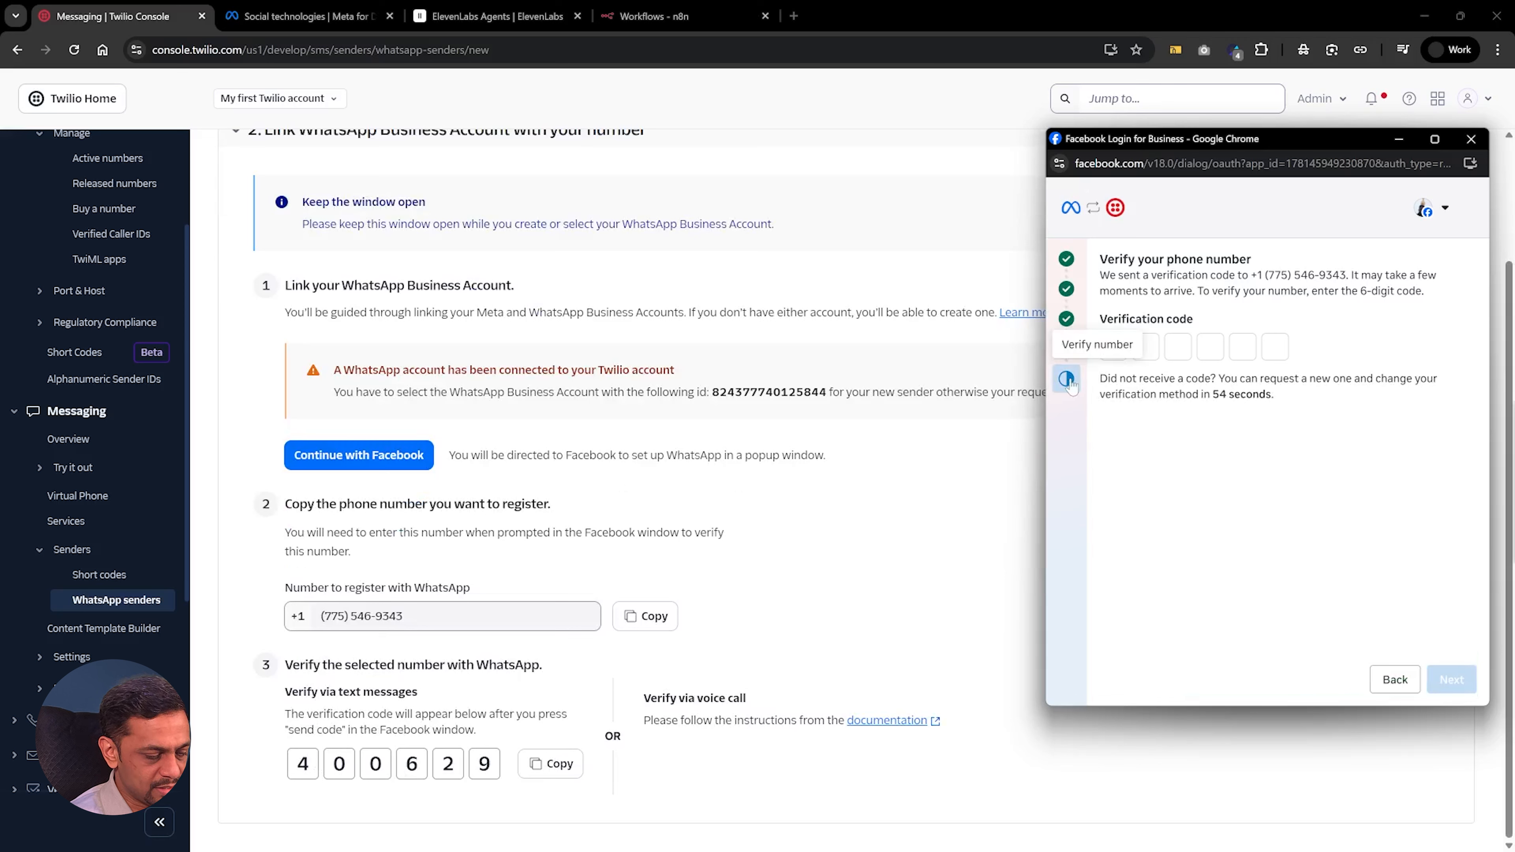
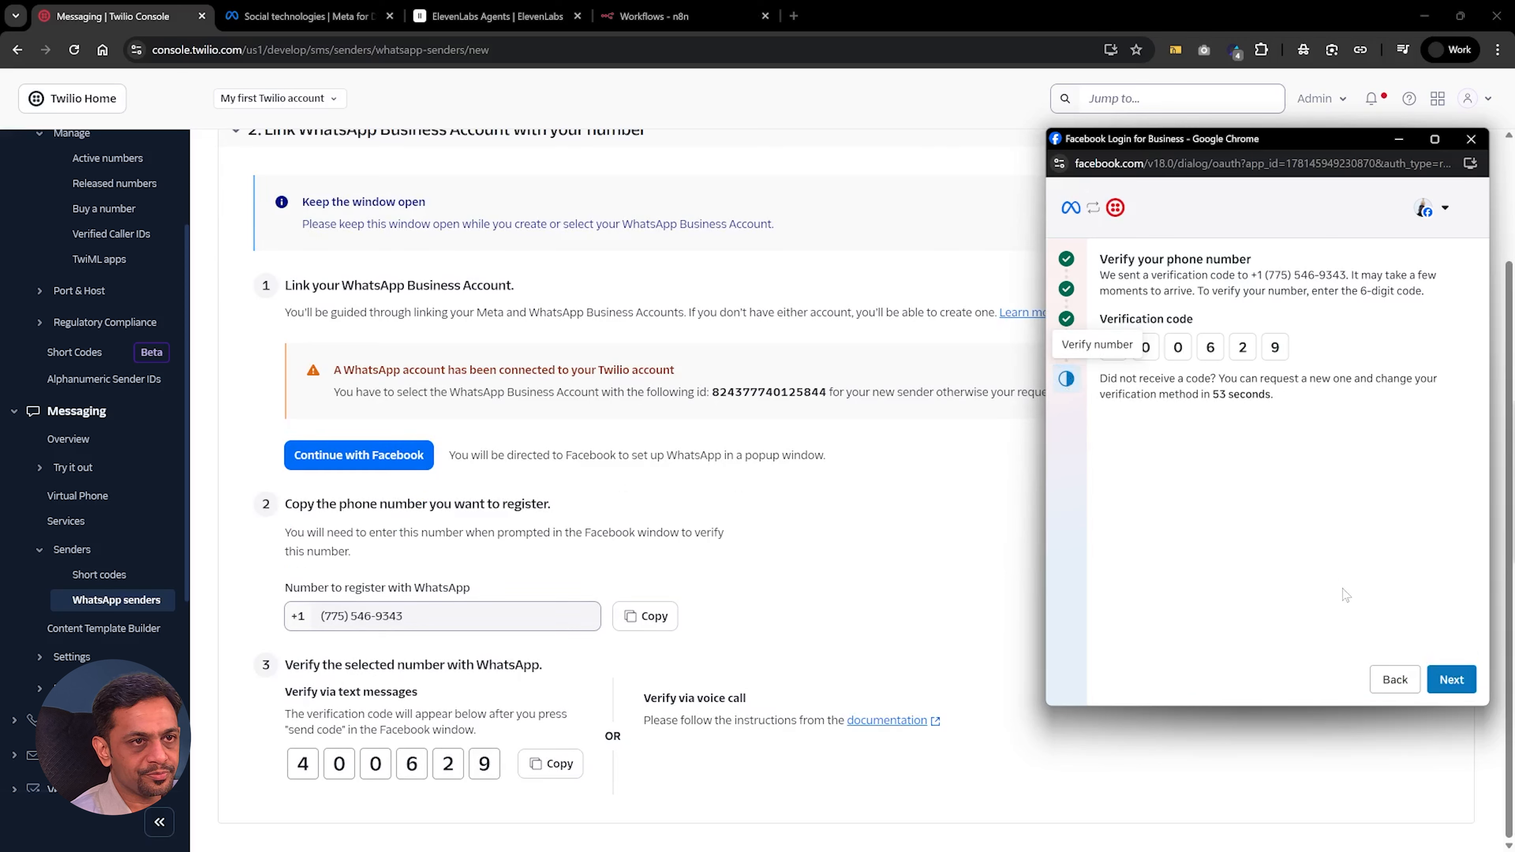
pyautogui.click(1453, 679)
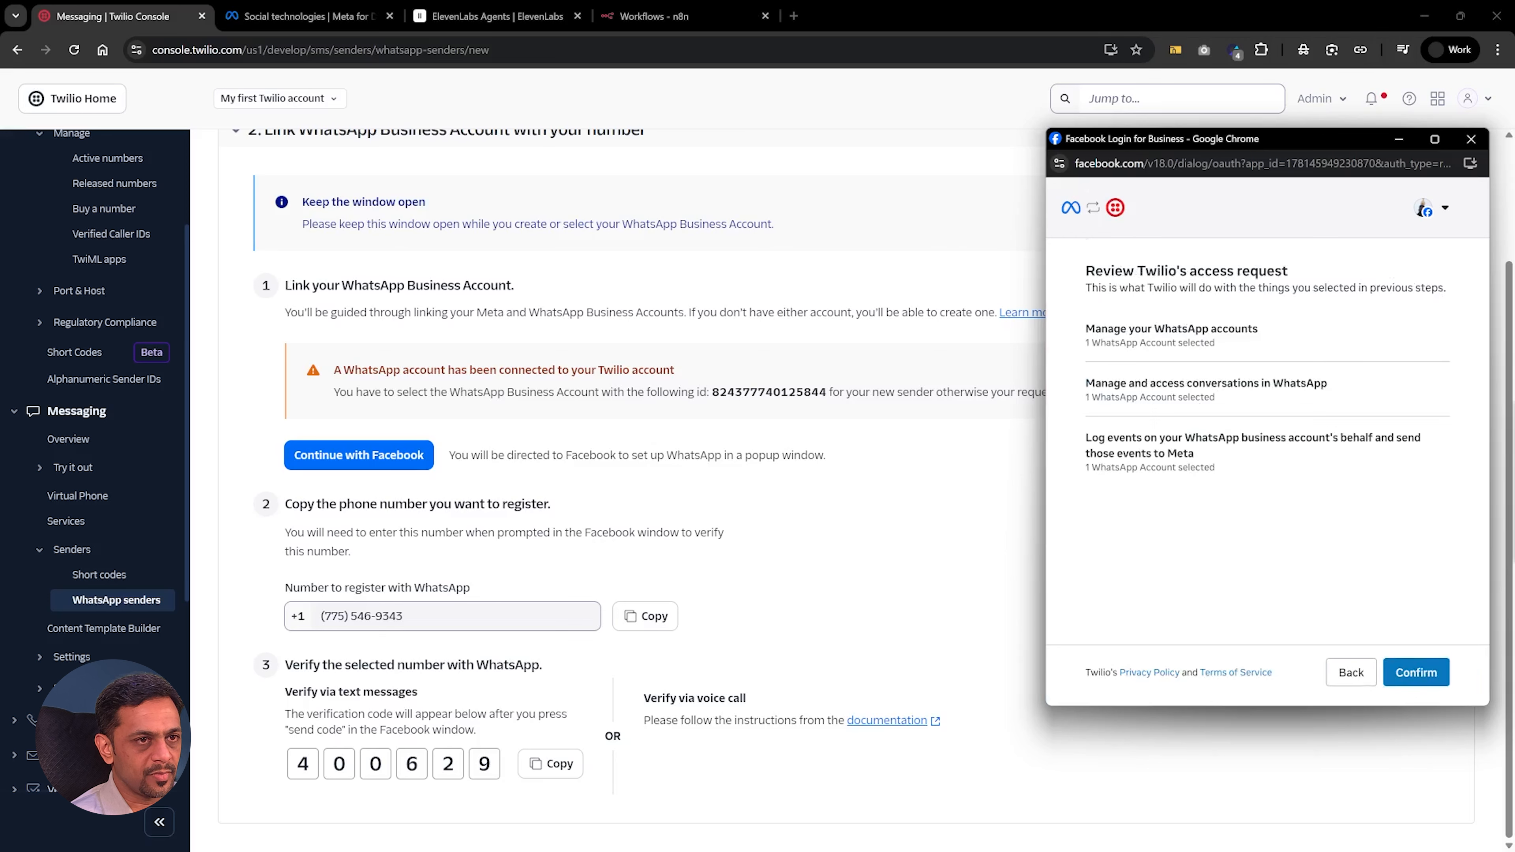
pyautogui.click(1420, 673)
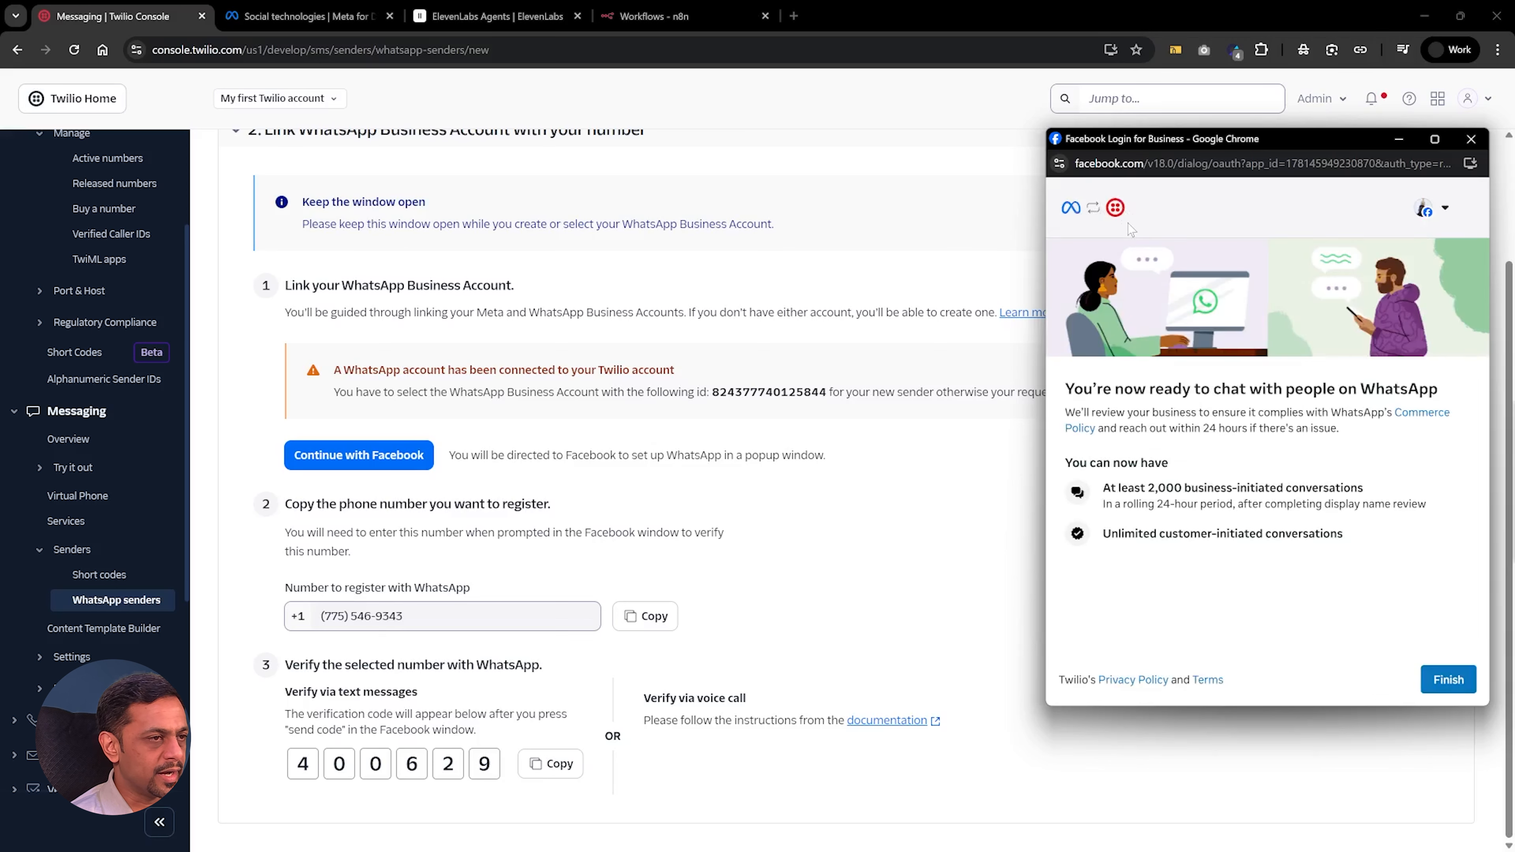
pyautogui.click(1449, 679)
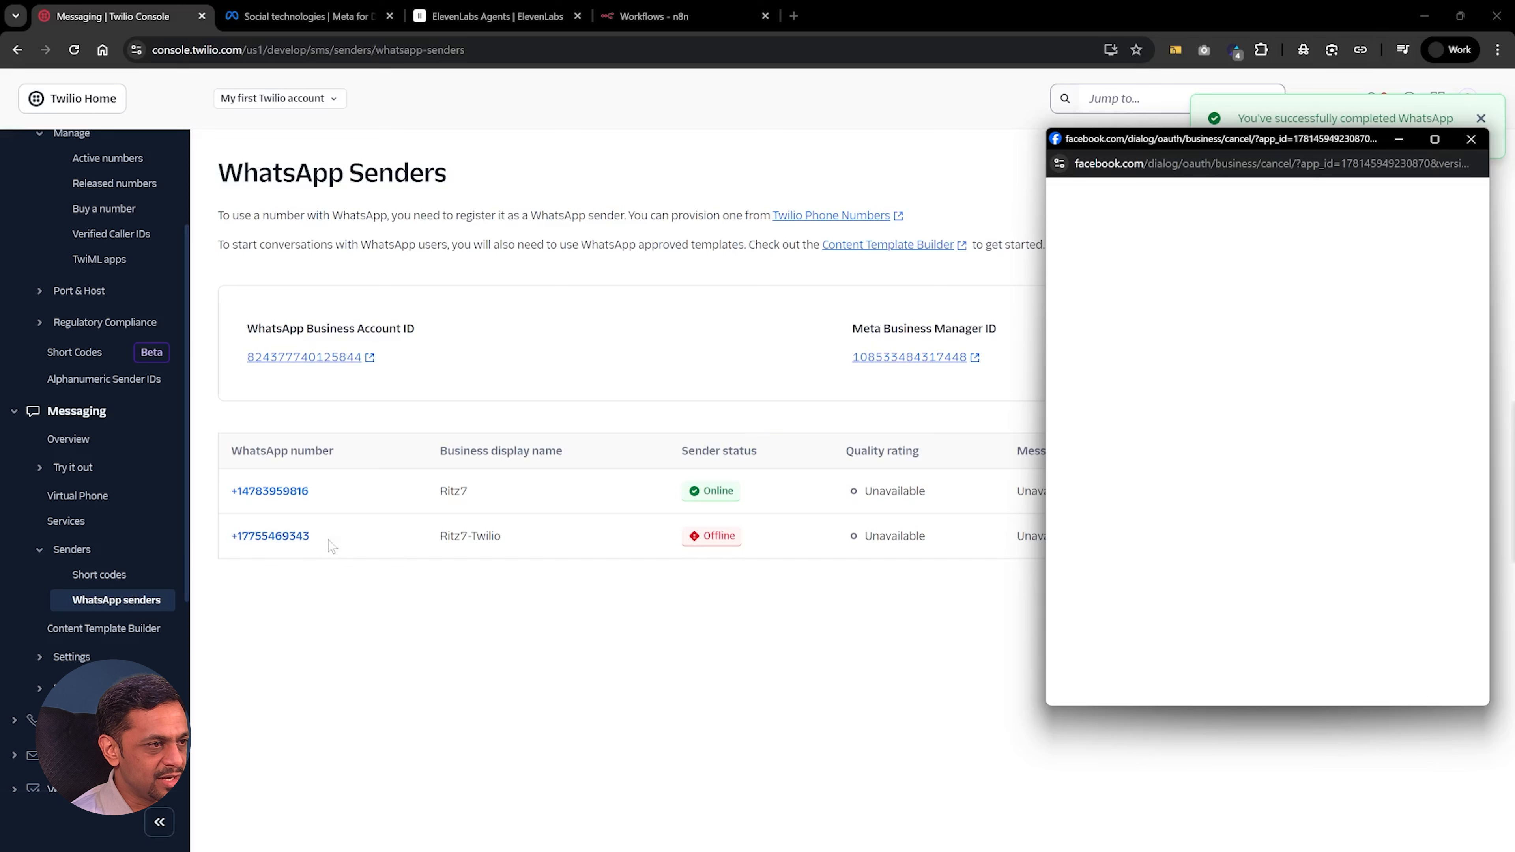
pyautogui.click(710, 536)
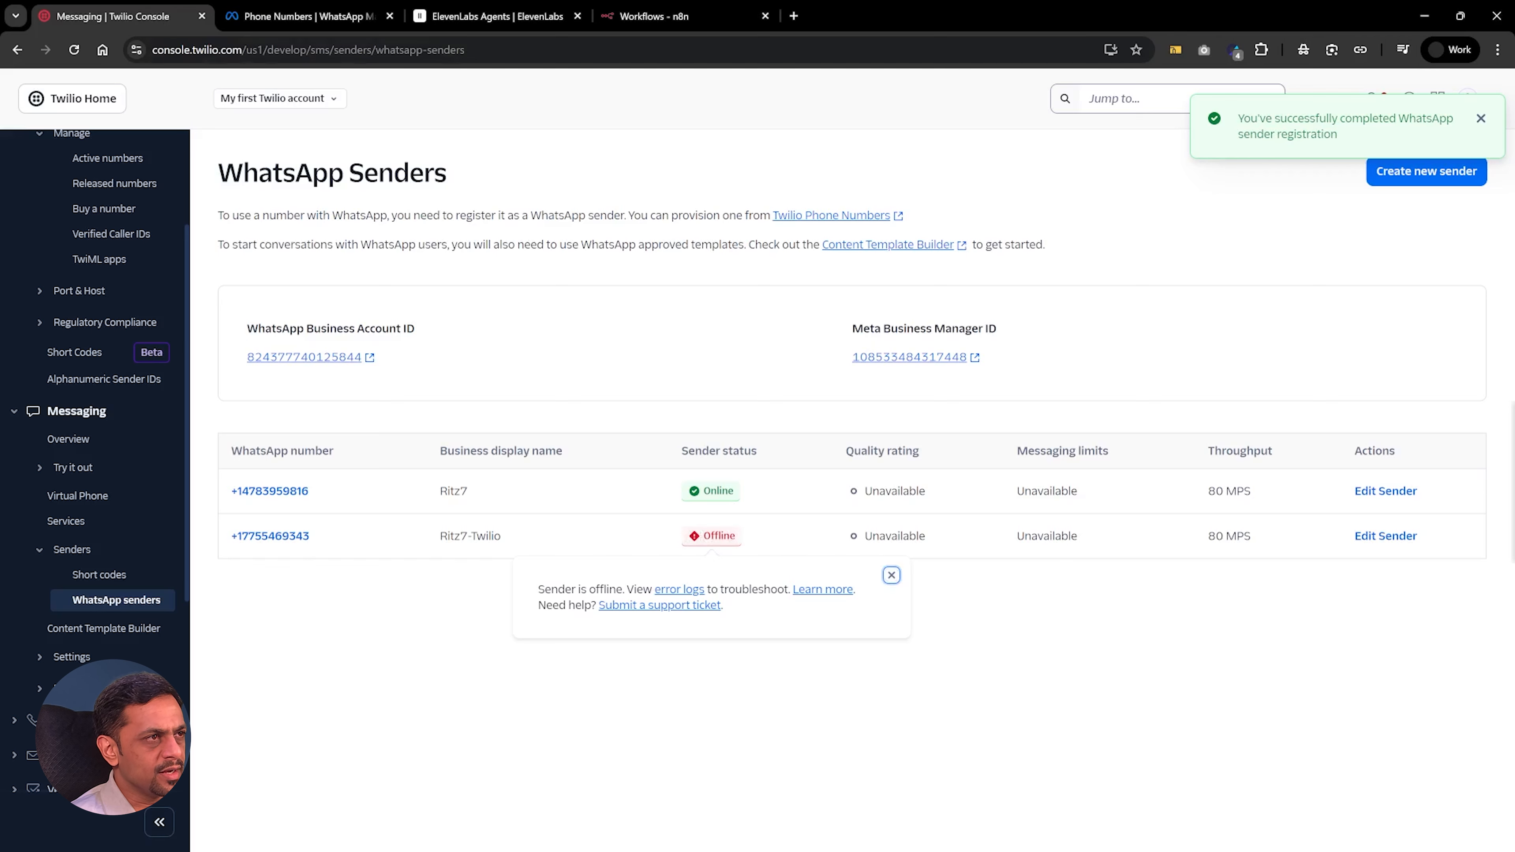
pyautogui.click(304, 18)
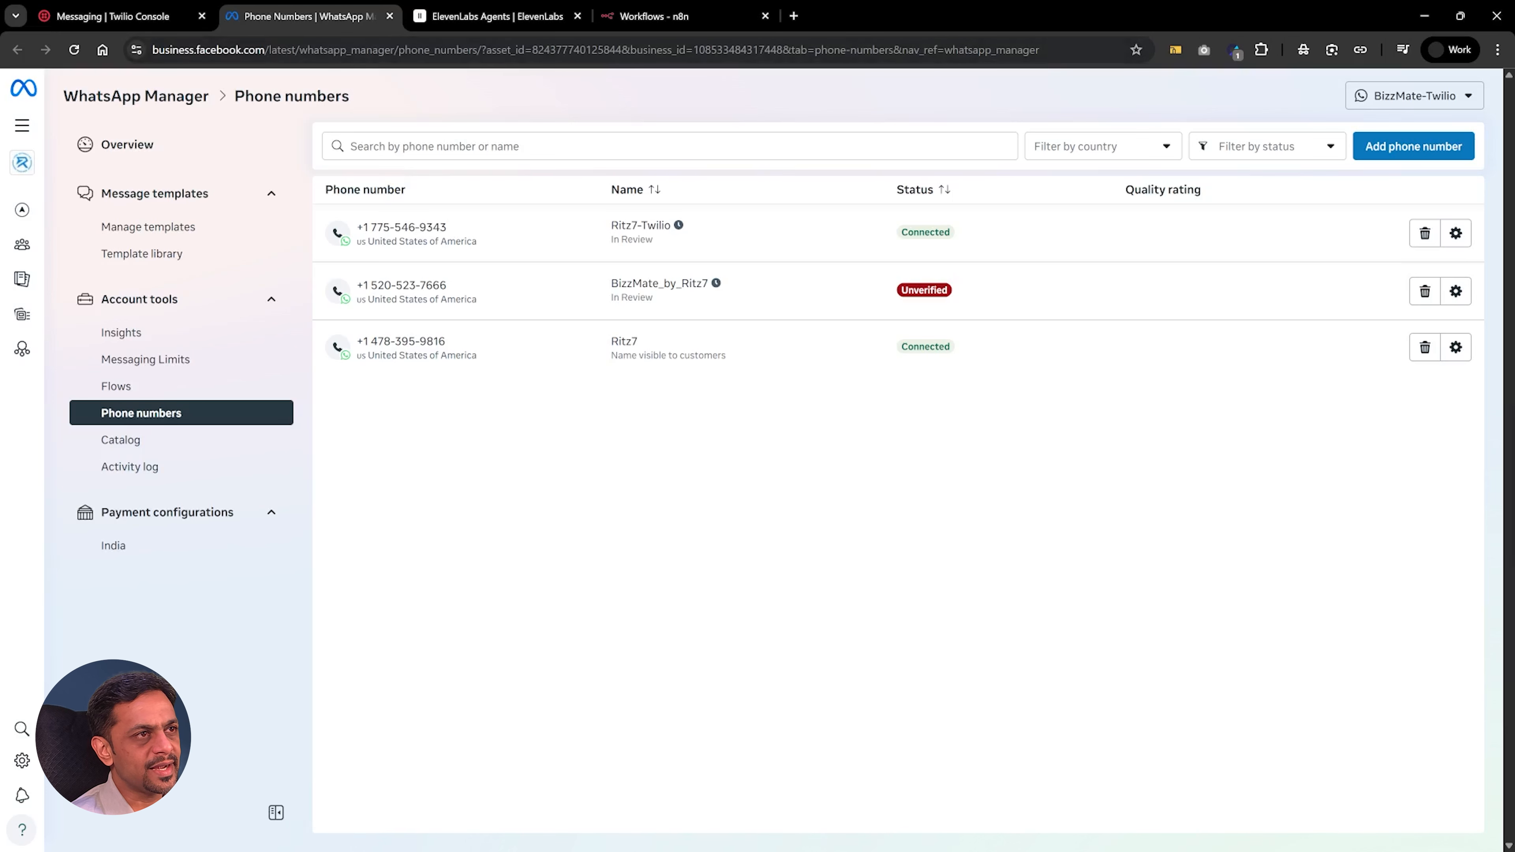
# Step: Compare Twilio senders with WhatsApp Manager phone numbers, then open the Ritz7-Twilio number's details
pyautogui.click(161, 24)
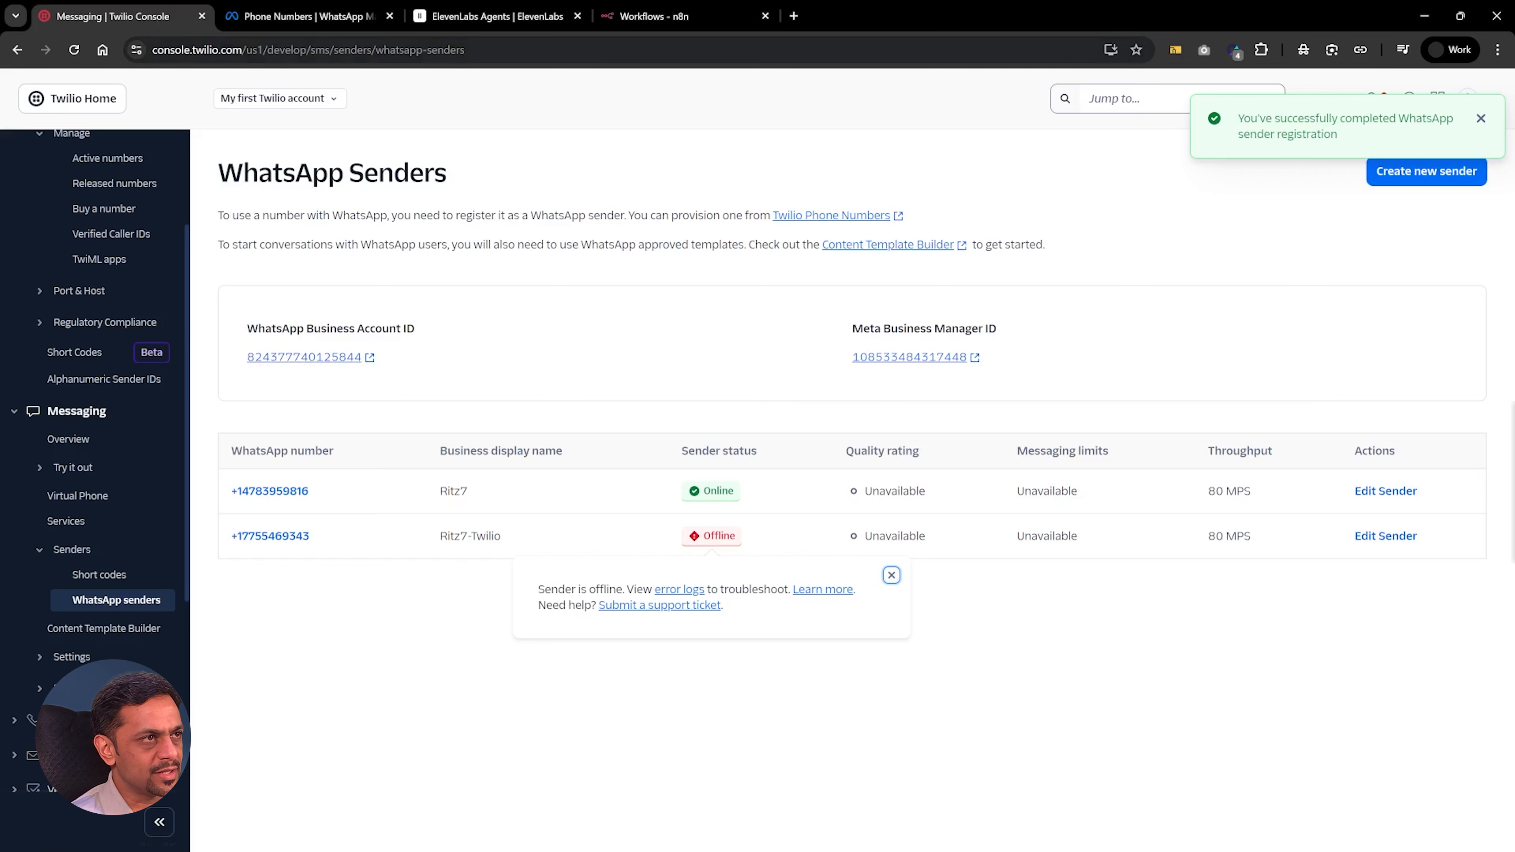
pyautogui.click(308, 25)
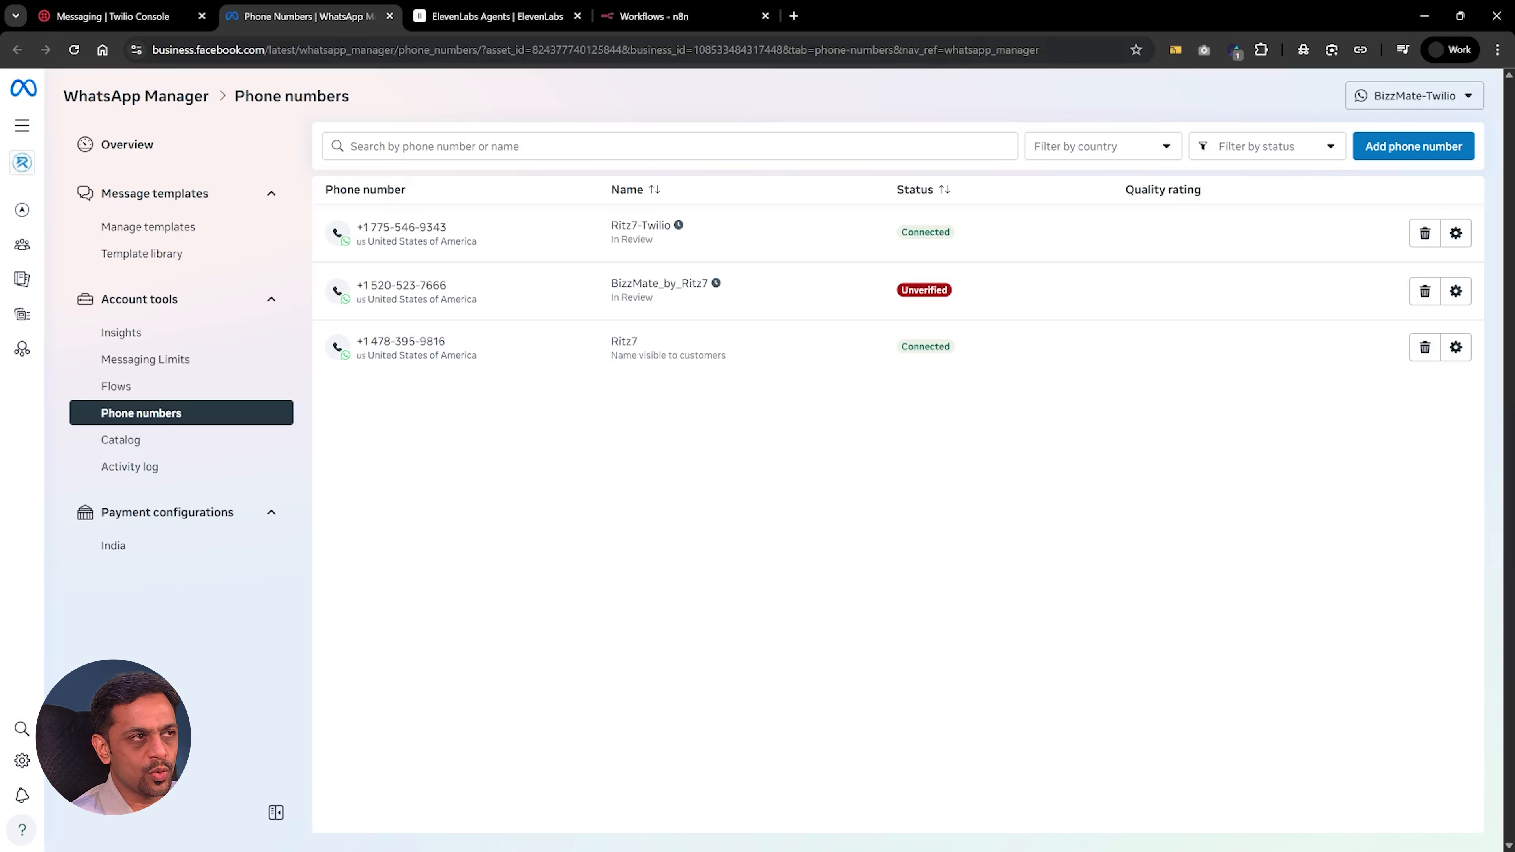
pyautogui.click(140, 17)
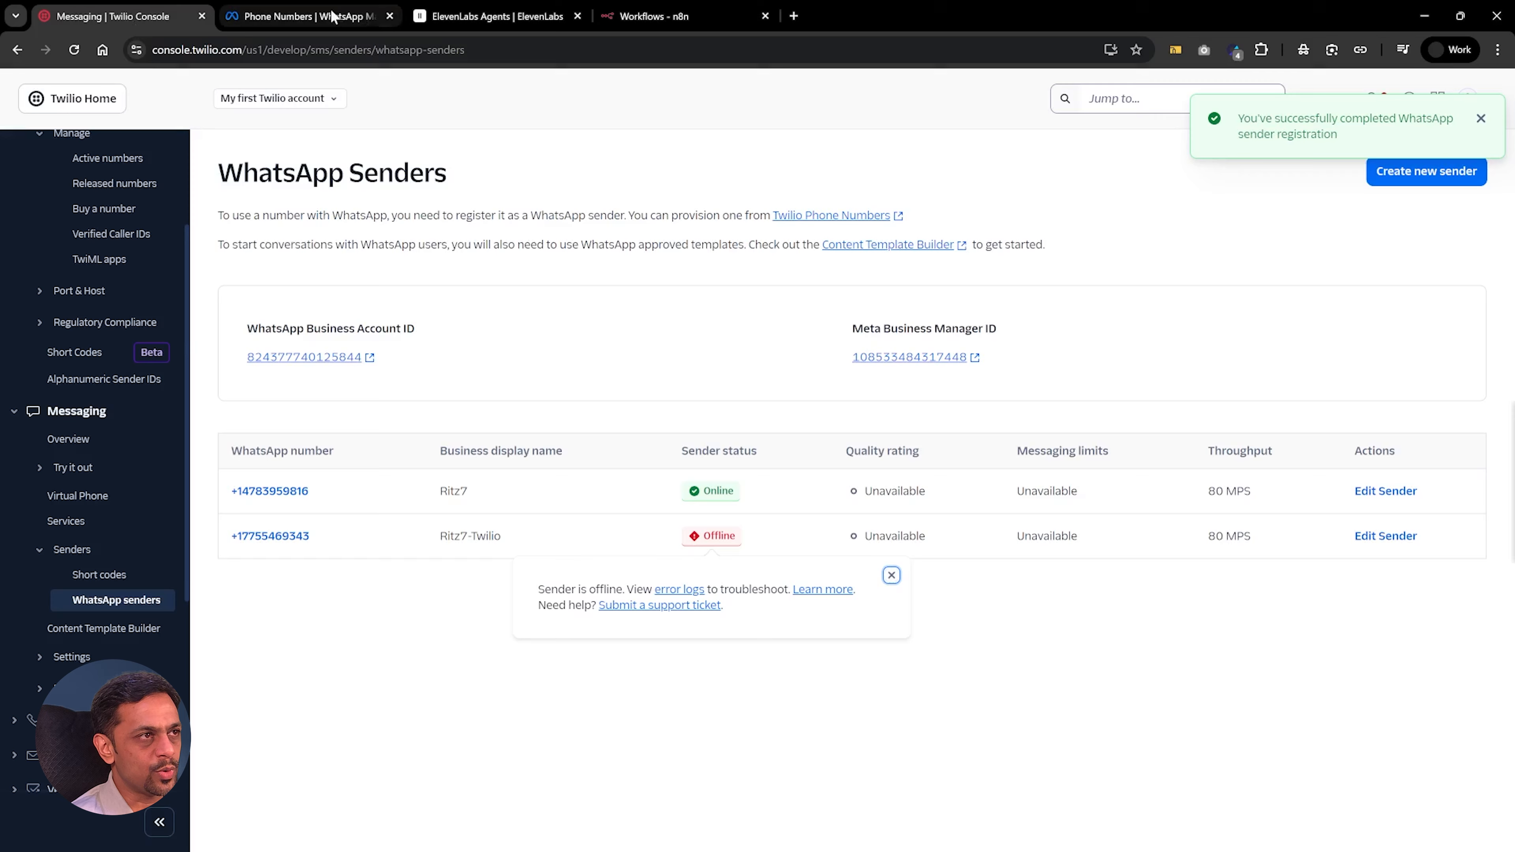
pyautogui.click(333, 16)
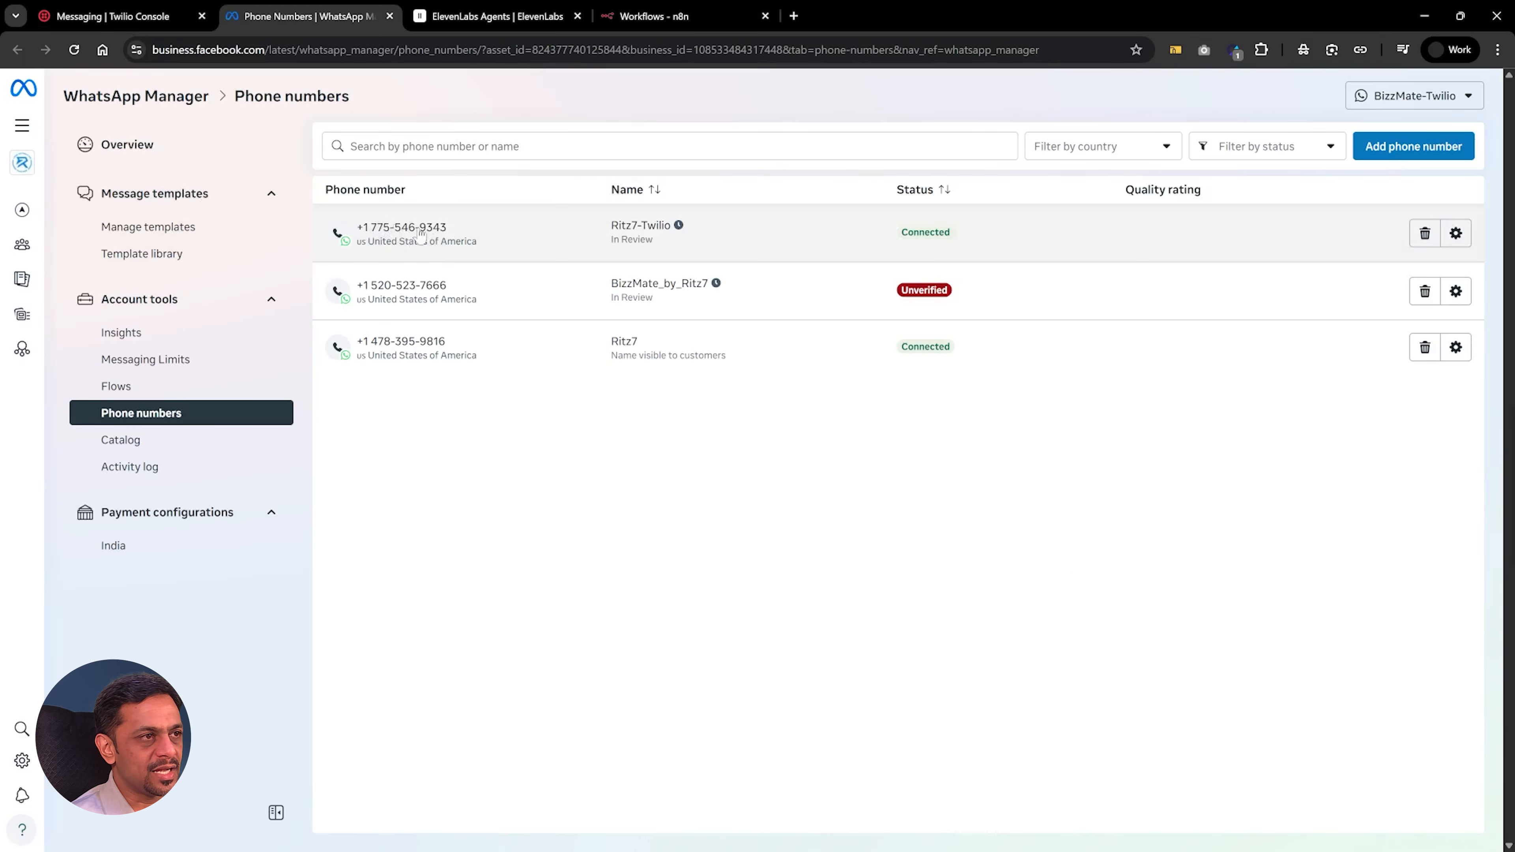
pyautogui.click(396, 231)
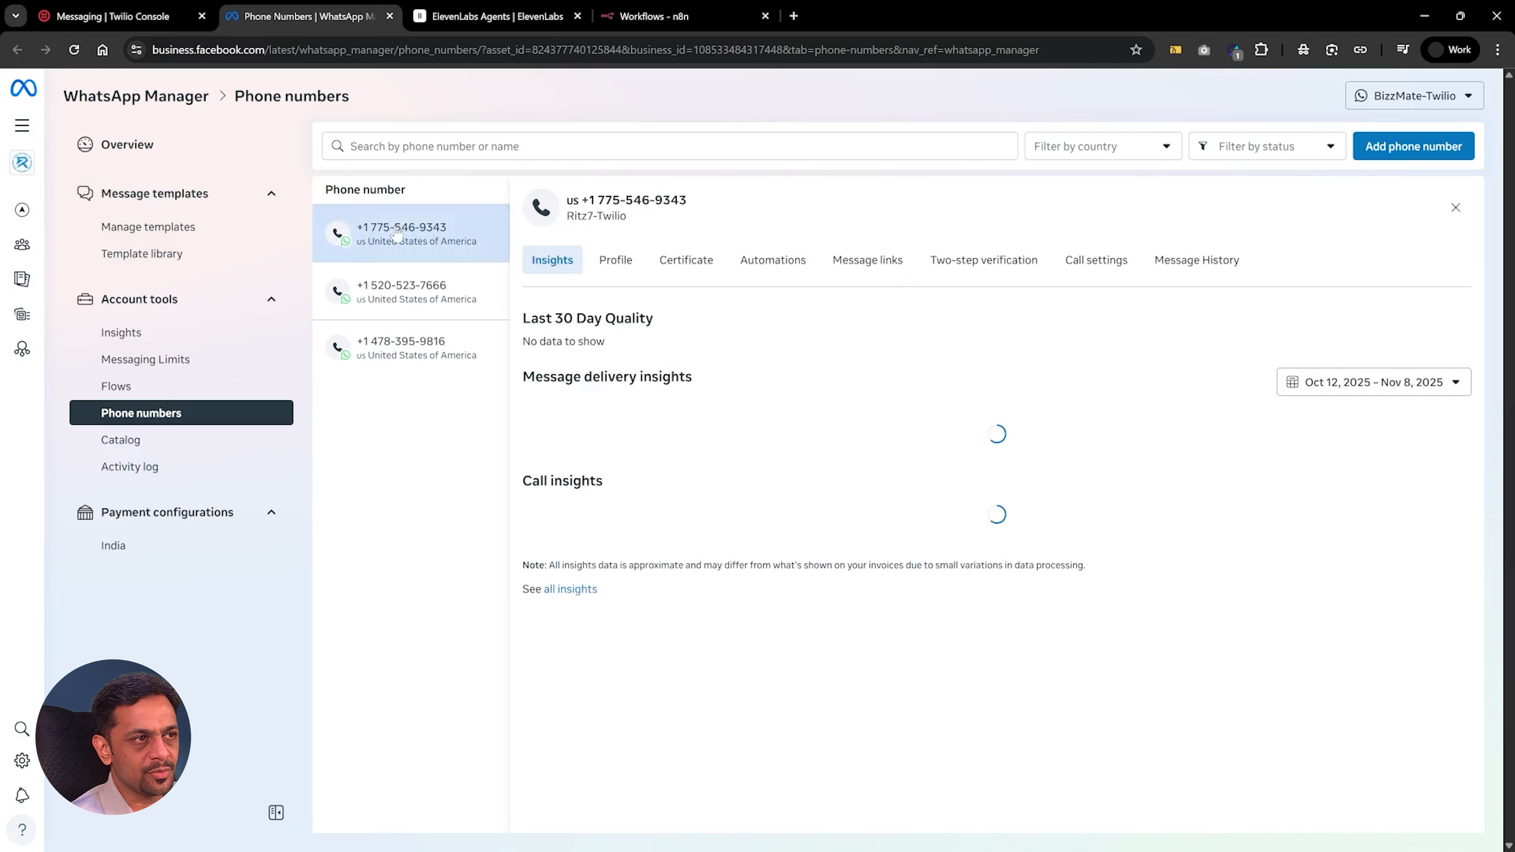
# Step: Turn on Allow voice calls for Ritz7-Twilio, retrying after the error, and recheck after reloading
pyautogui.click(1094, 272)
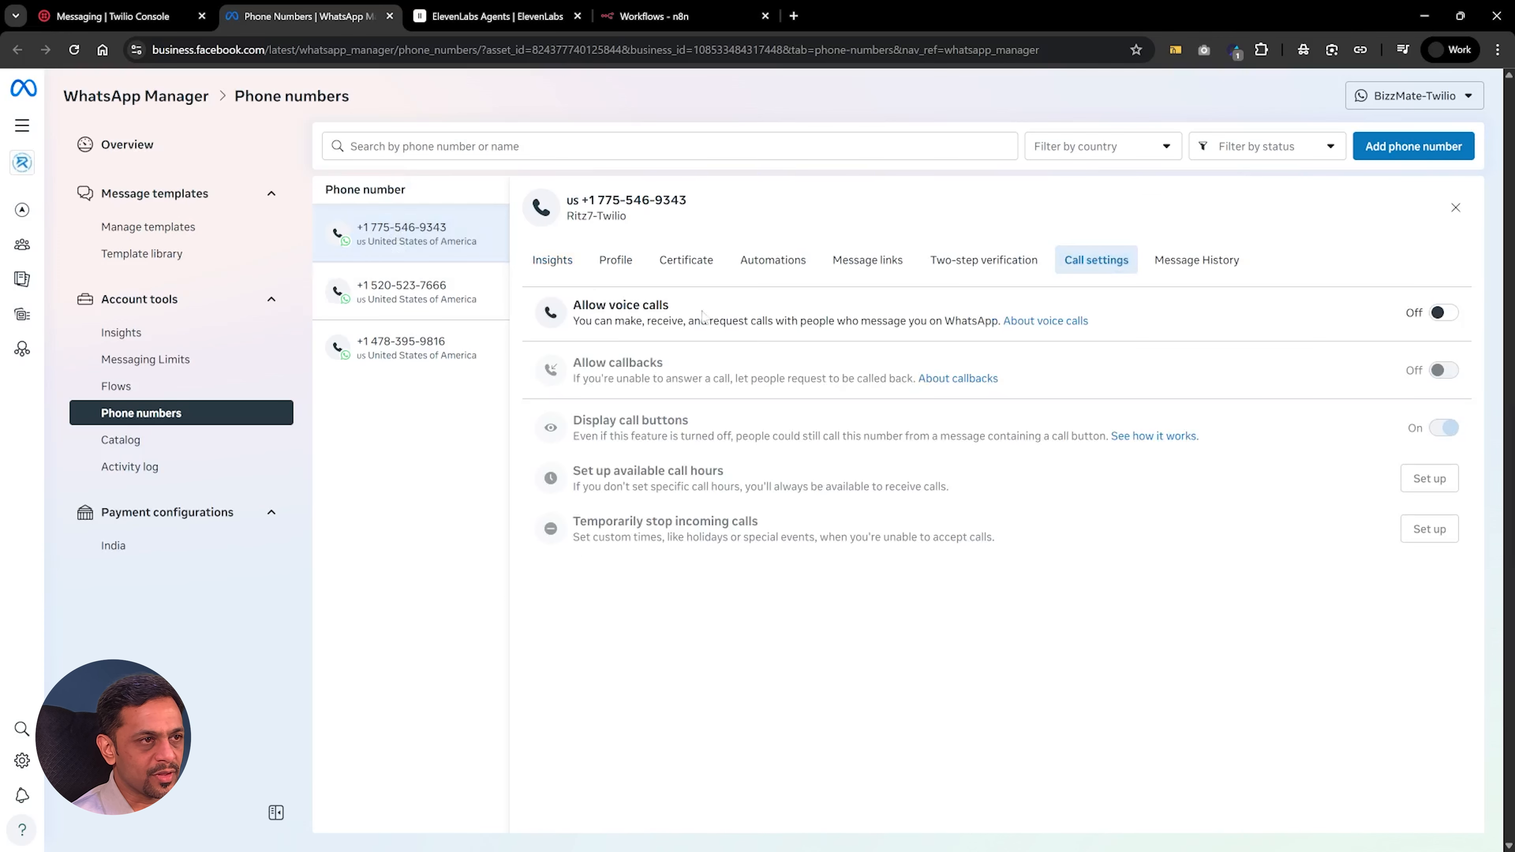
pyautogui.click(1446, 314)
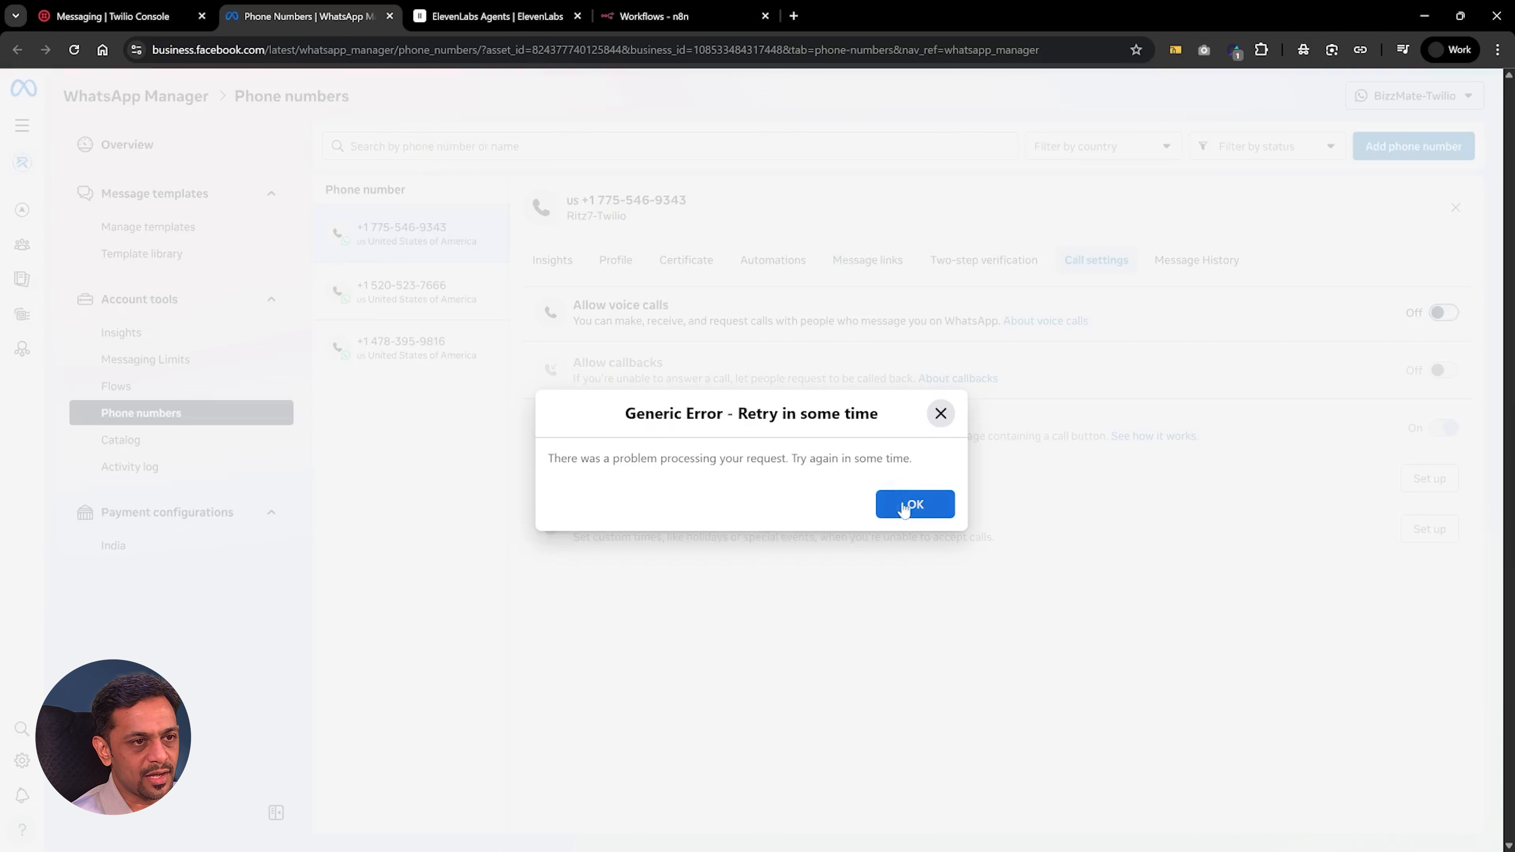
pyautogui.click(928, 506)
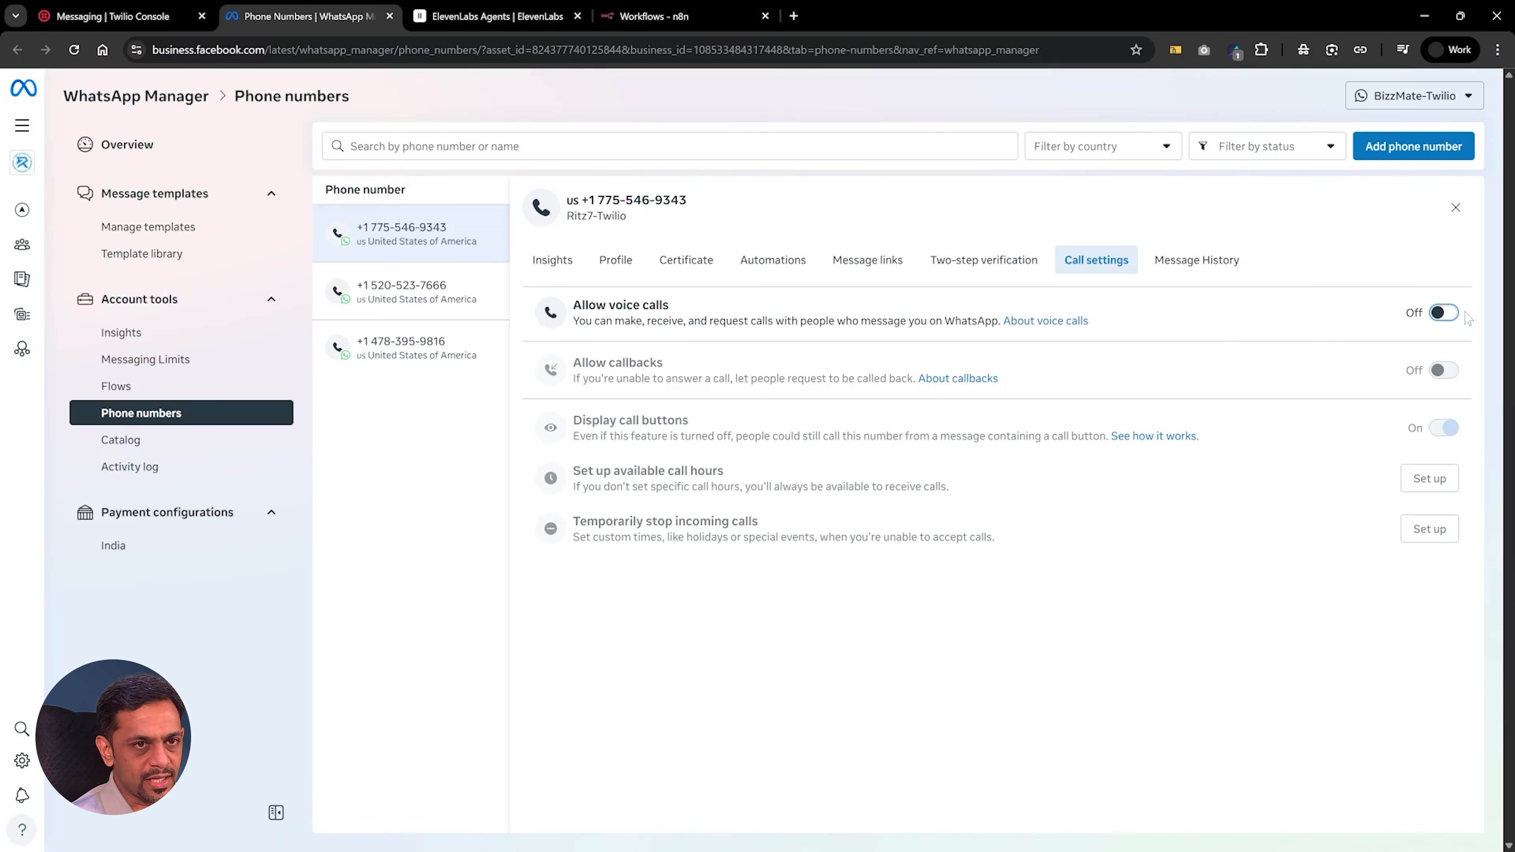
pyautogui.click(1446, 317)
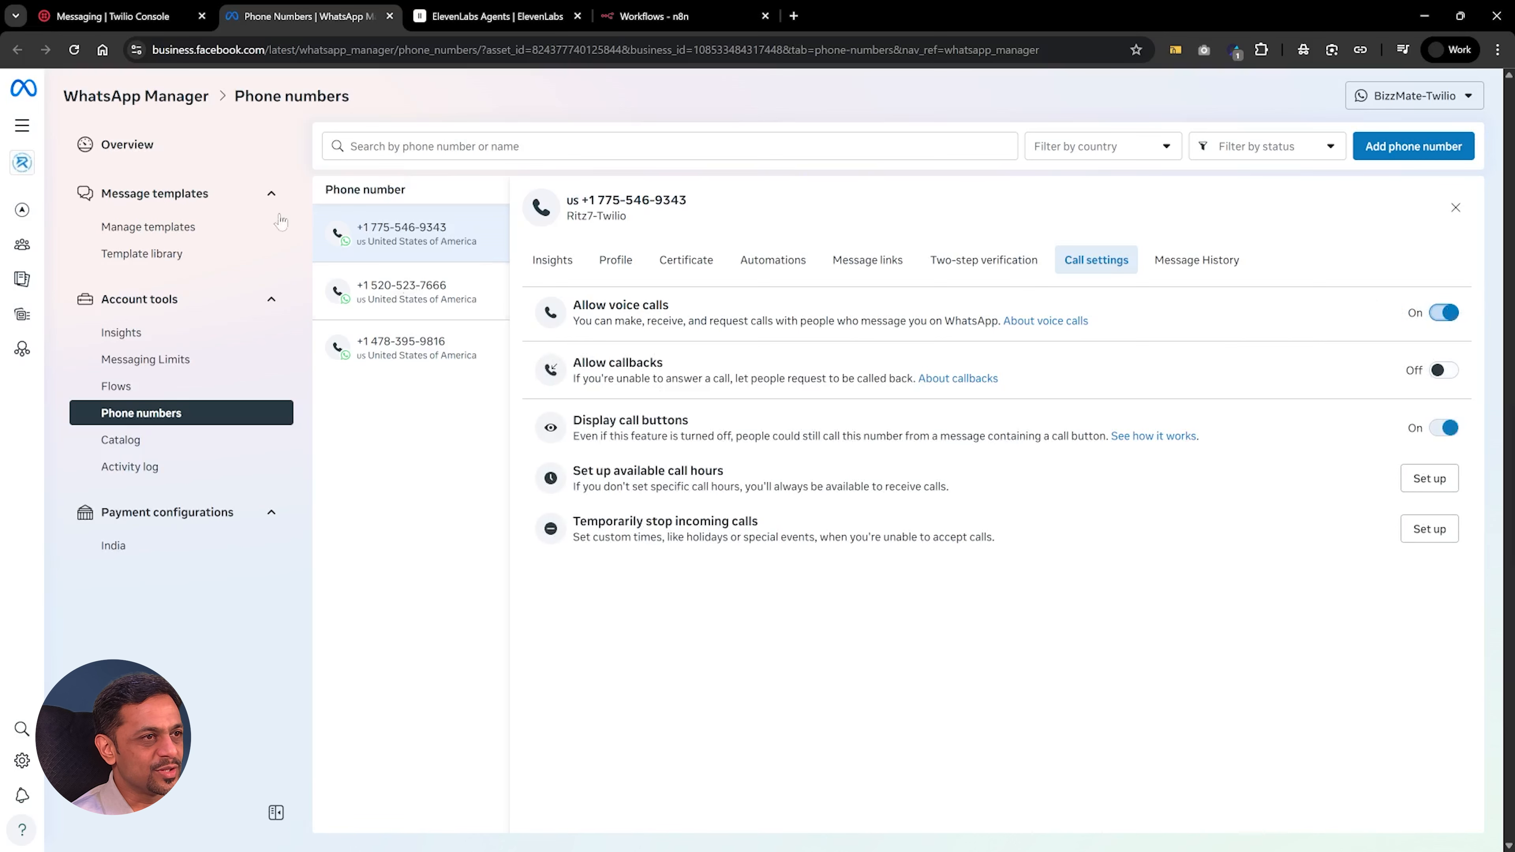
pyautogui.click(73, 50)
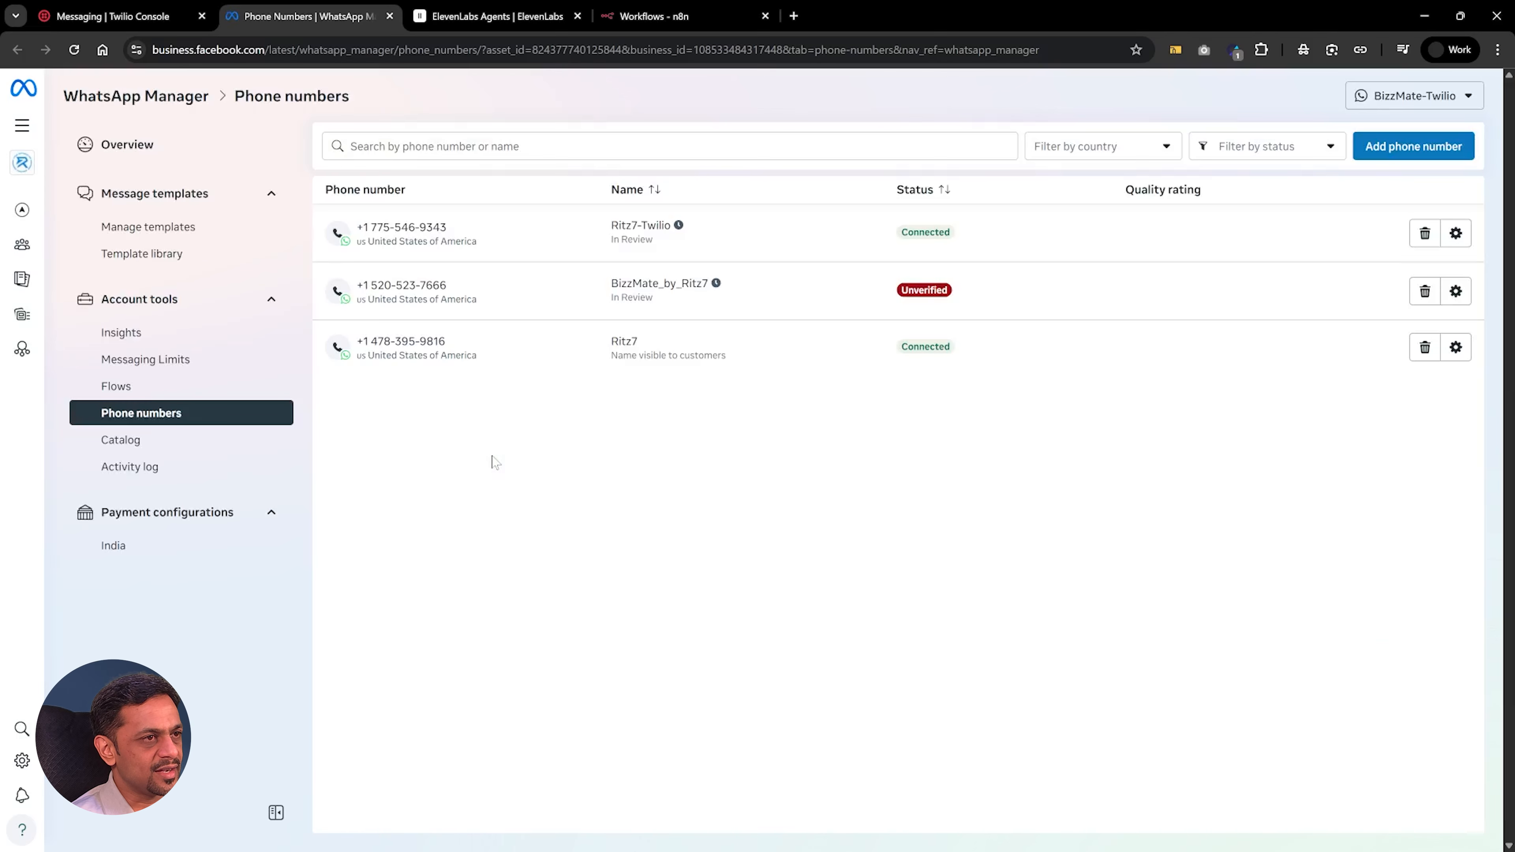
pyautogui.click(377, 239)
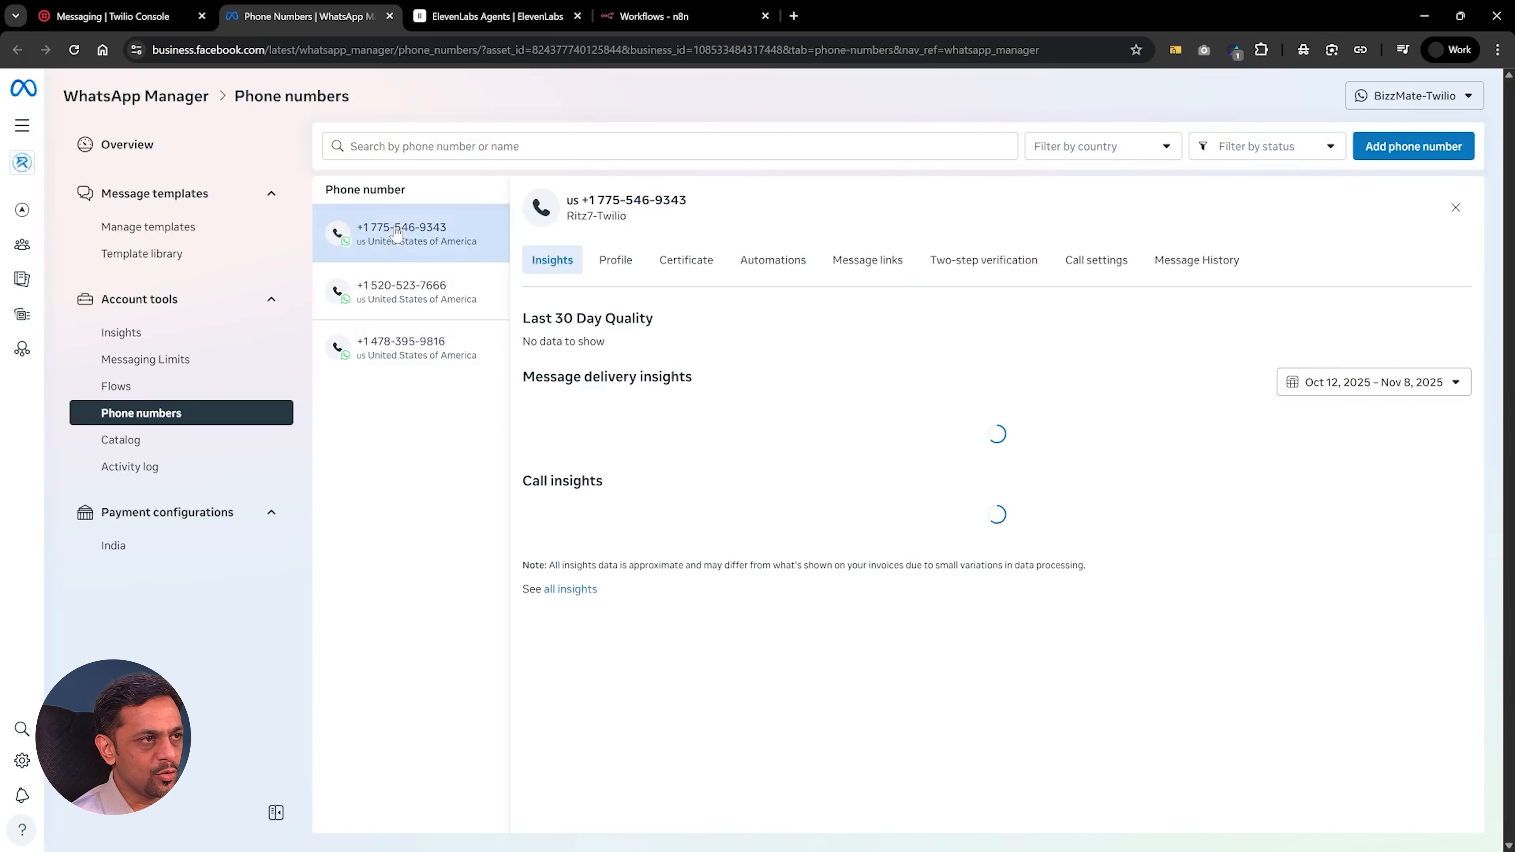
pyautogui.click(1096, 261)
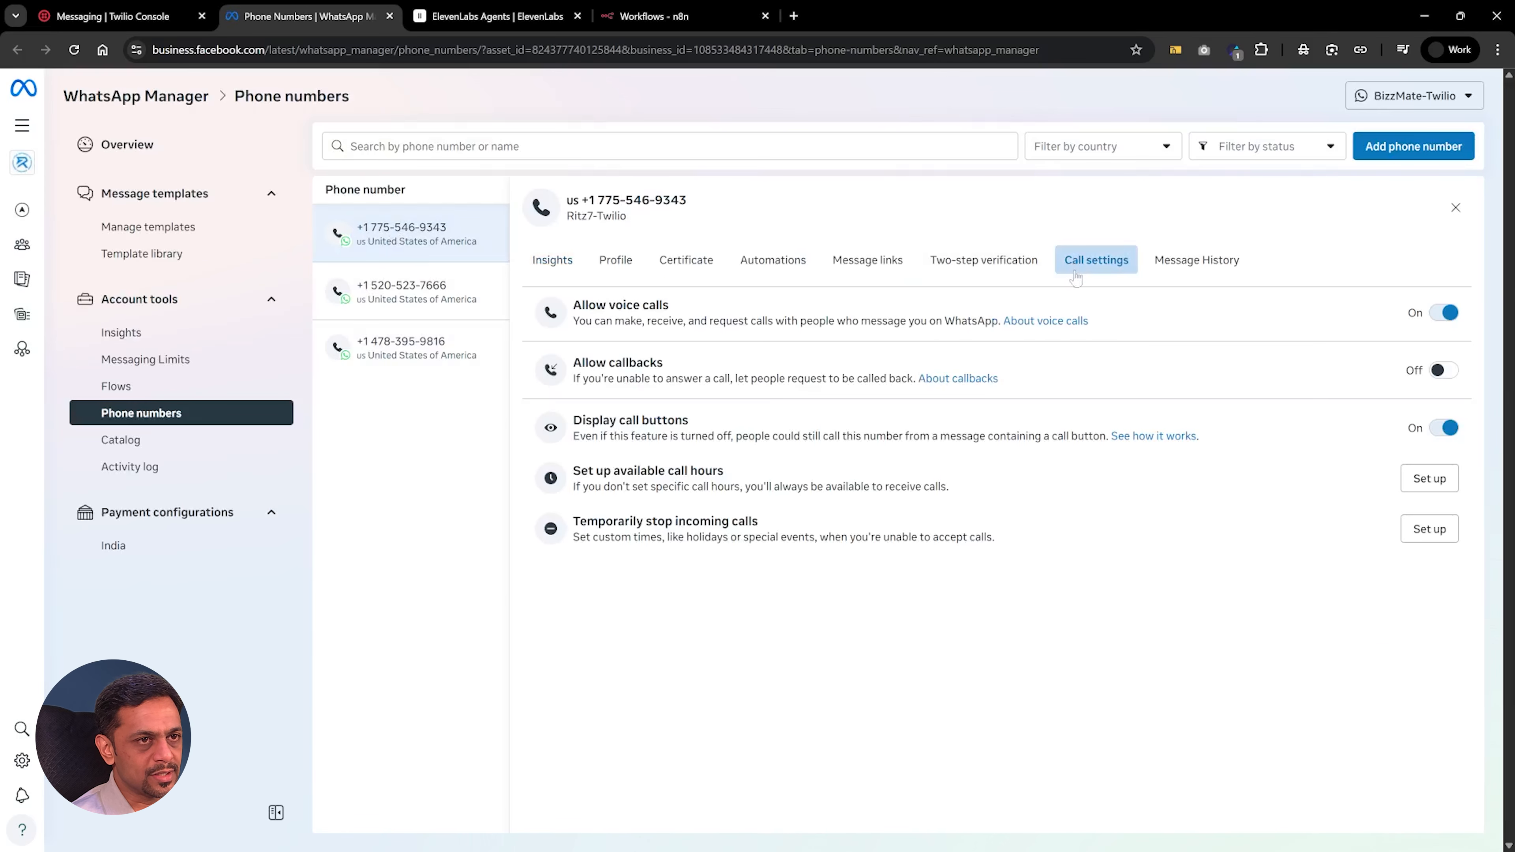
pyautogui.click(127, 27)
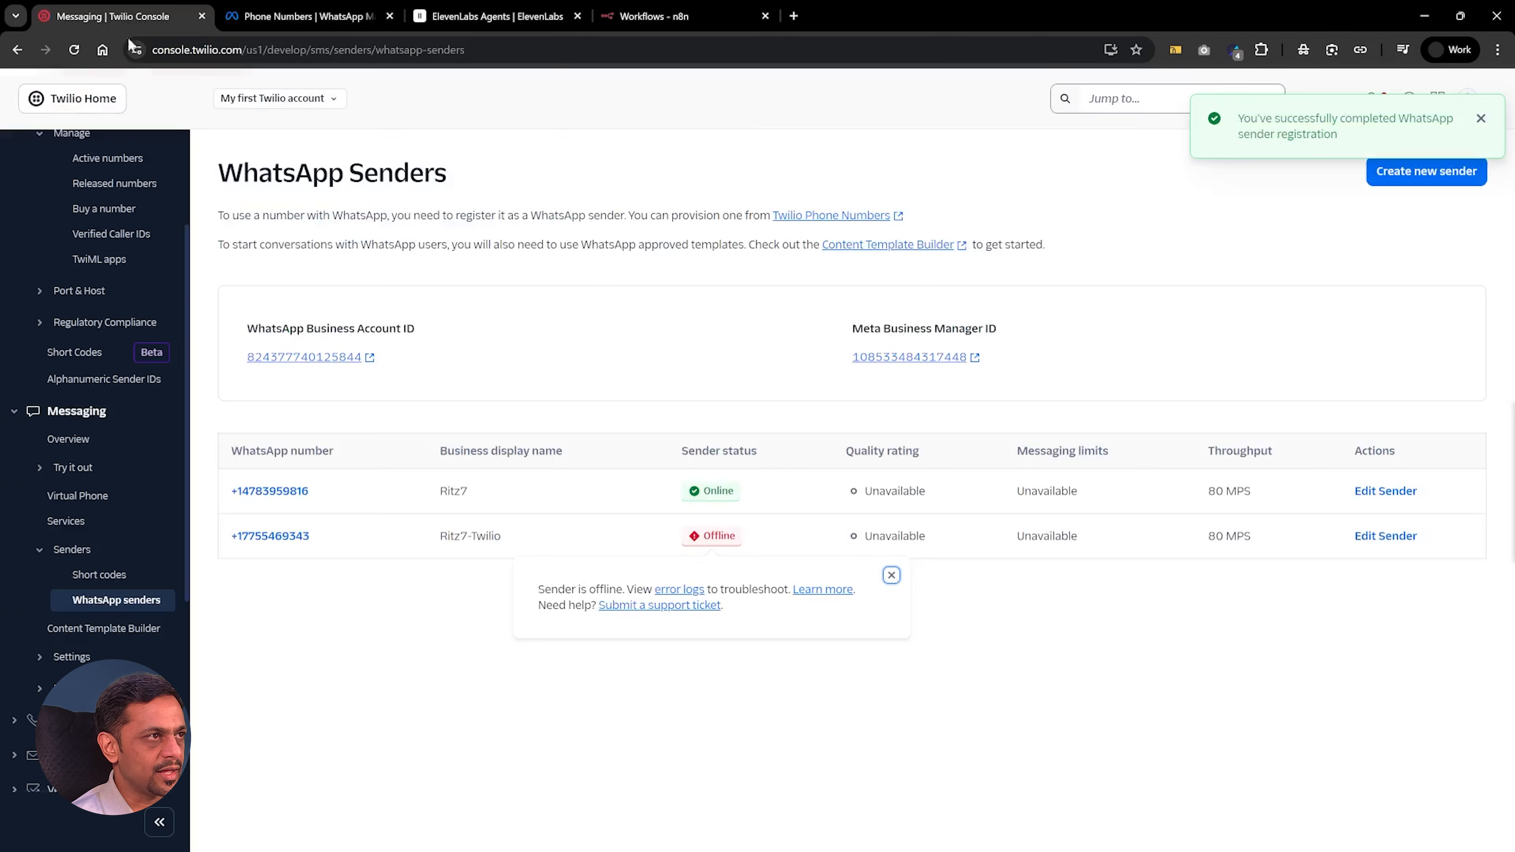
# Step: Refresh the Twilio senders list, check that Ritz7-Twilio is Online, and open its linked WhatsApp Business account
pyautogui.click(74, 50)
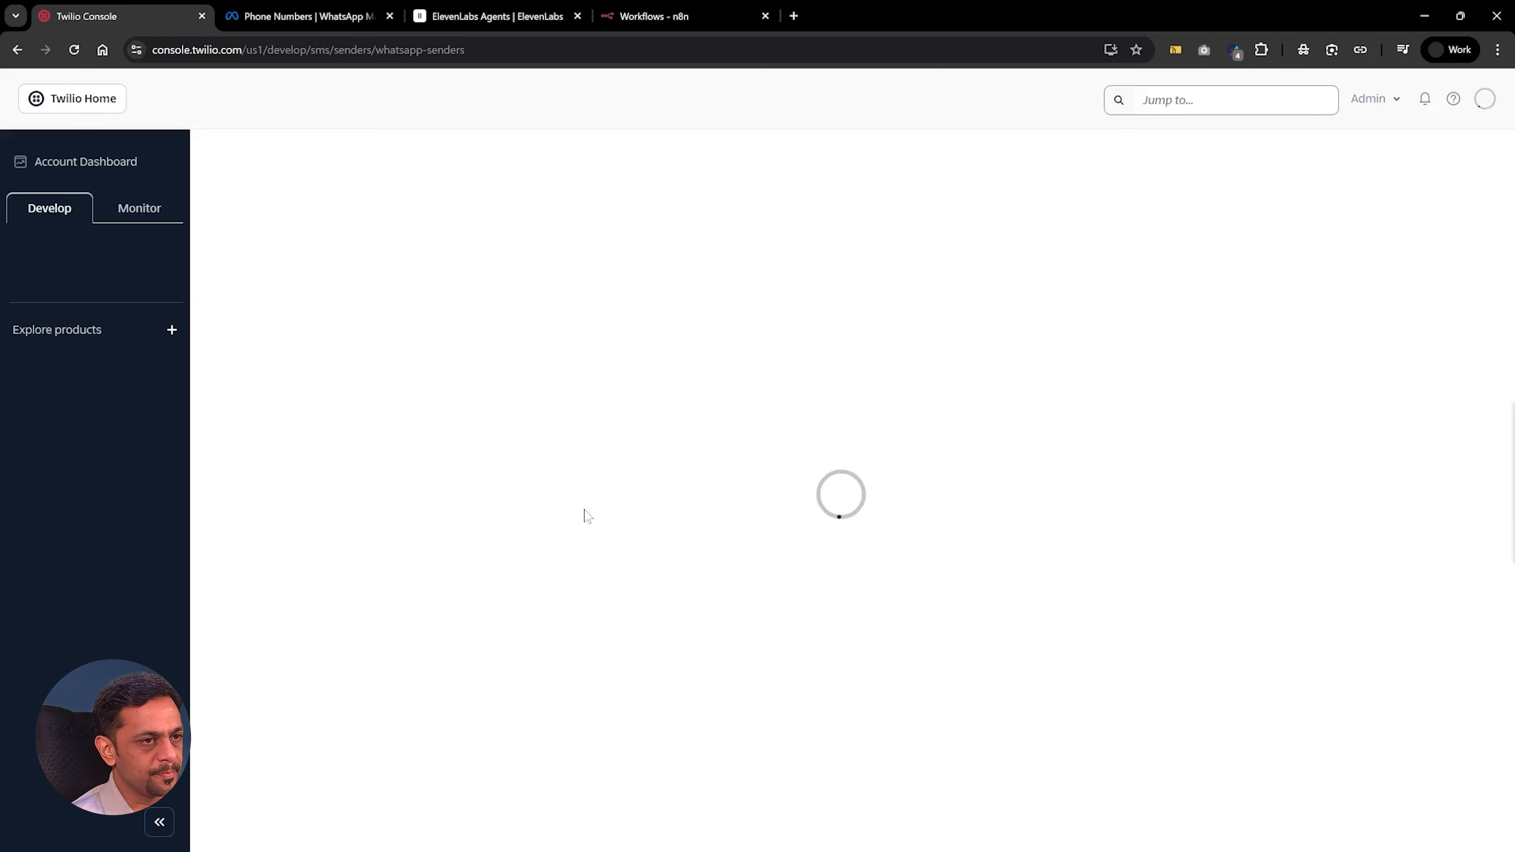
pyautogui.click(710, 537)
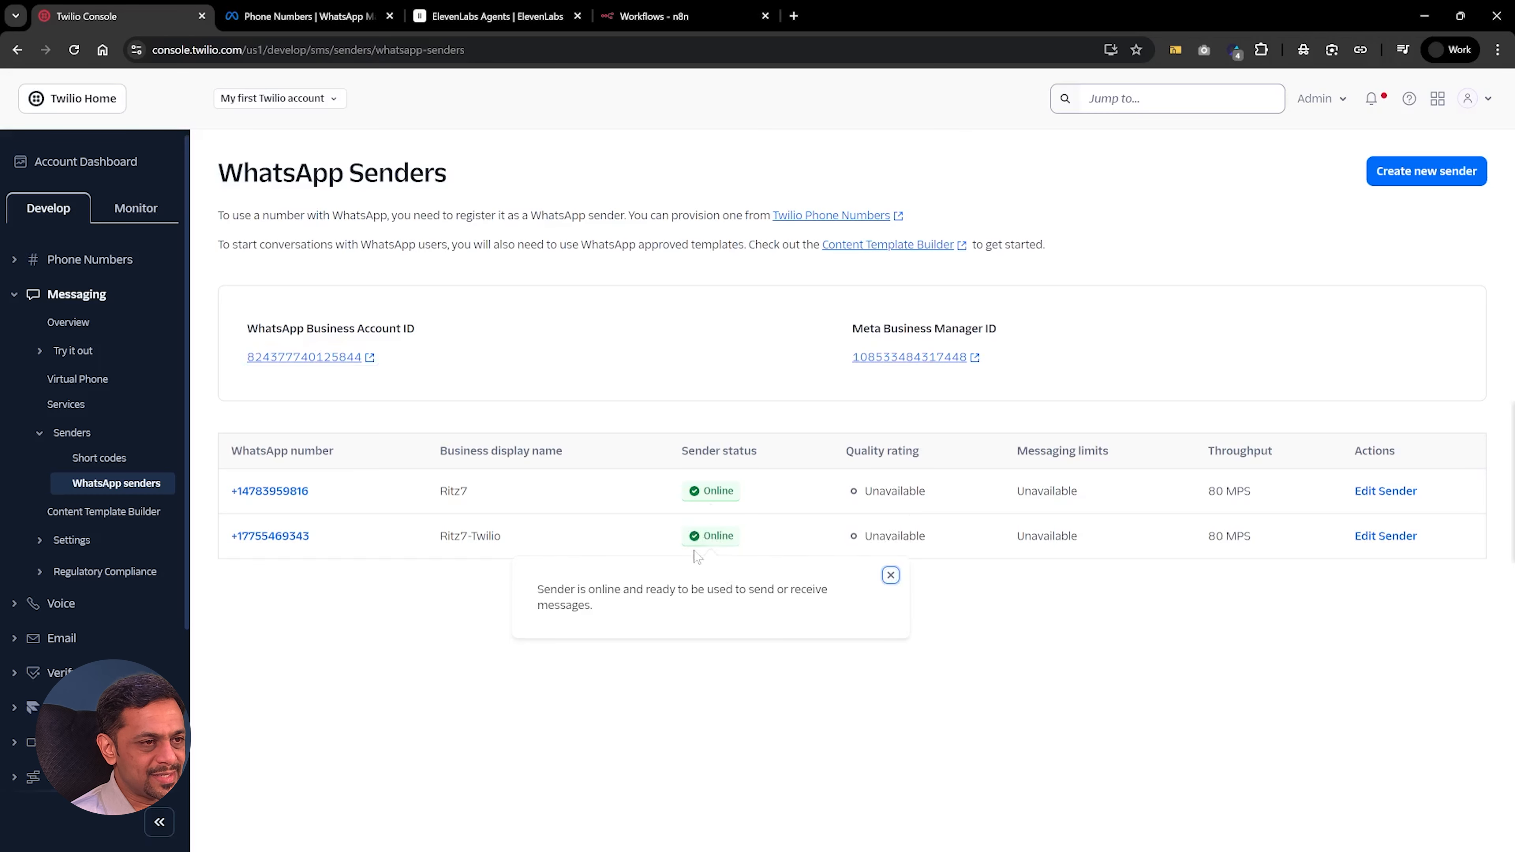
pyautogui.click(300, 358)
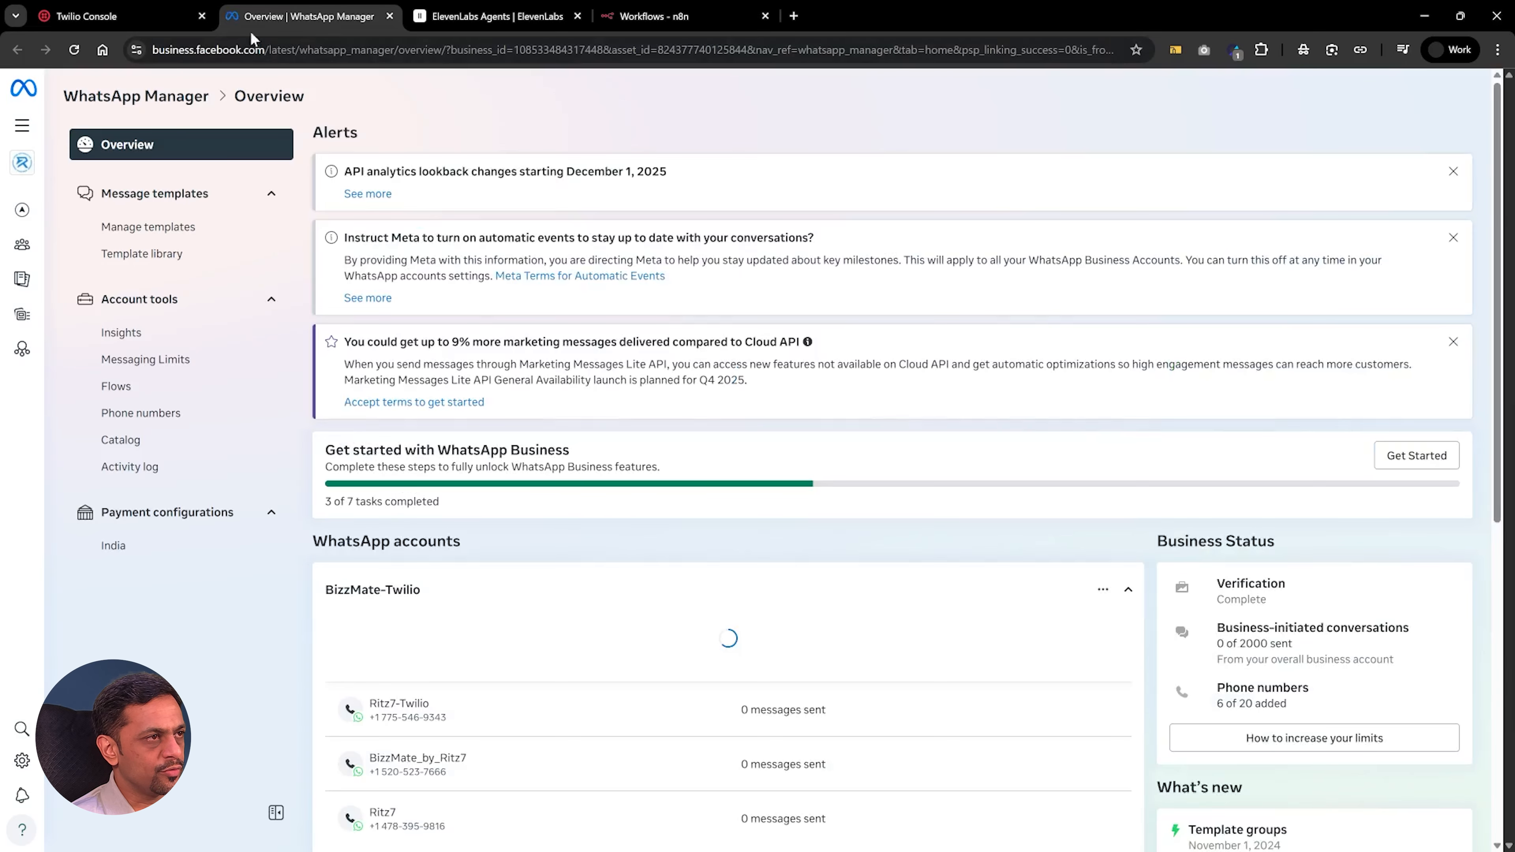
# Step: Turn on Allow voice calls in the Ritz7-Twilio number's call settings
pyautogui.click(148, 417)
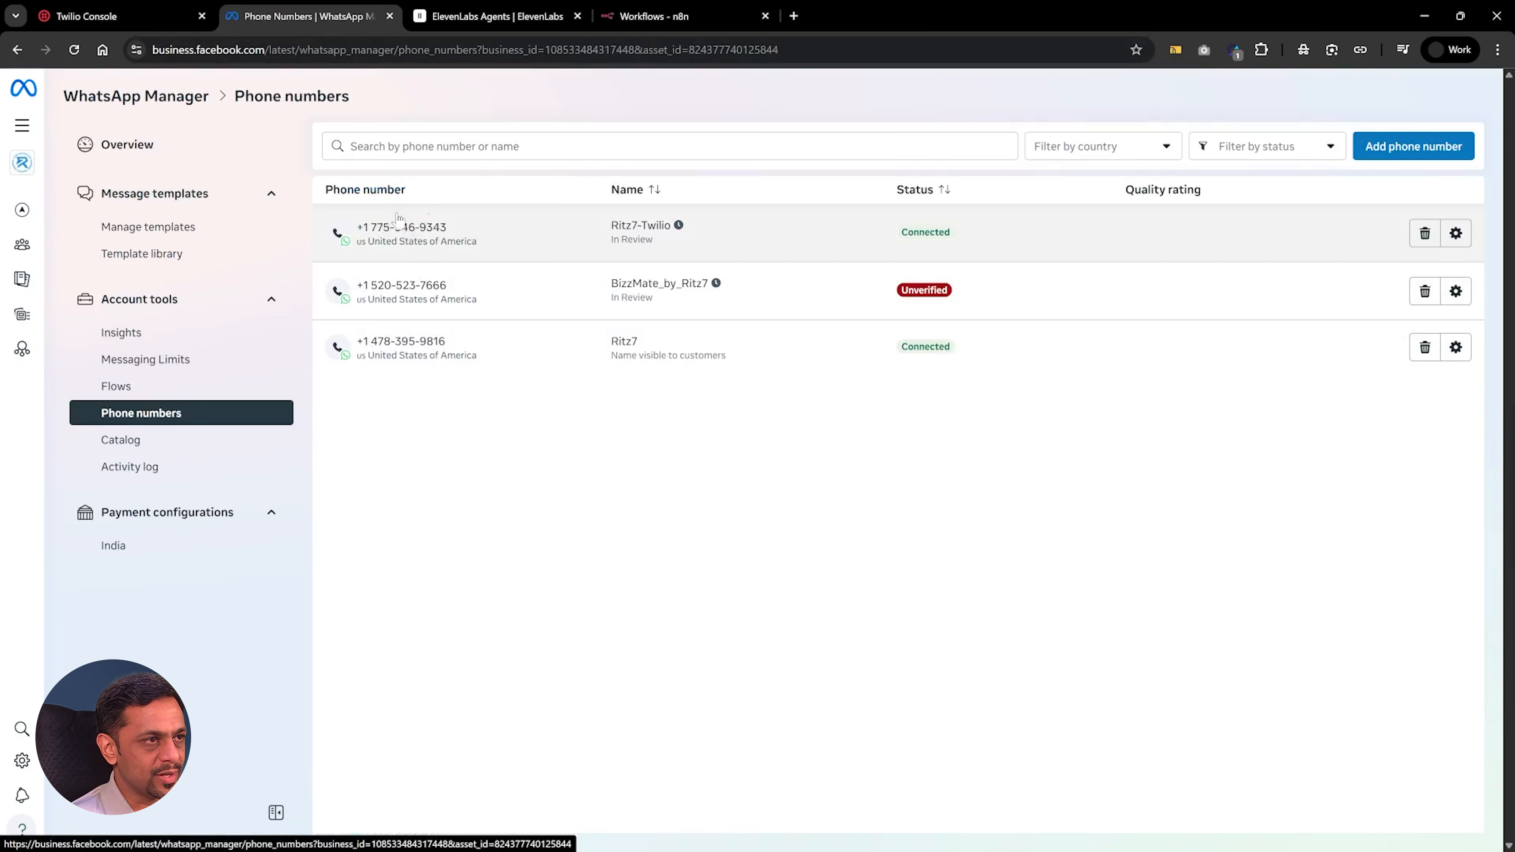
pyautogui.click(405, 234)
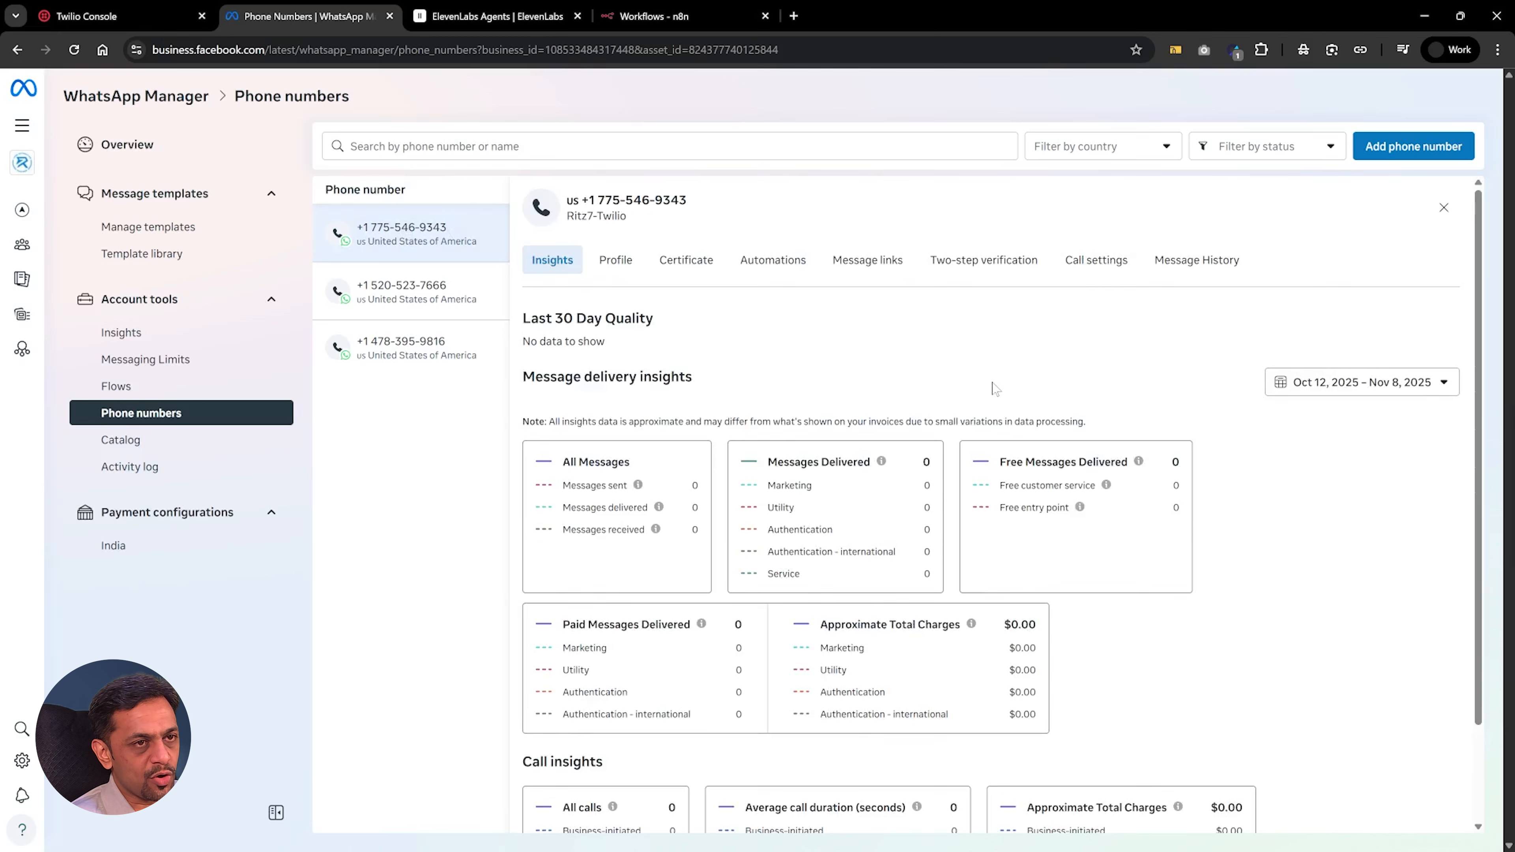
pyautogui.hotkey('ctrl', '+')
pyautogui.hotkey('ctrl', '+')
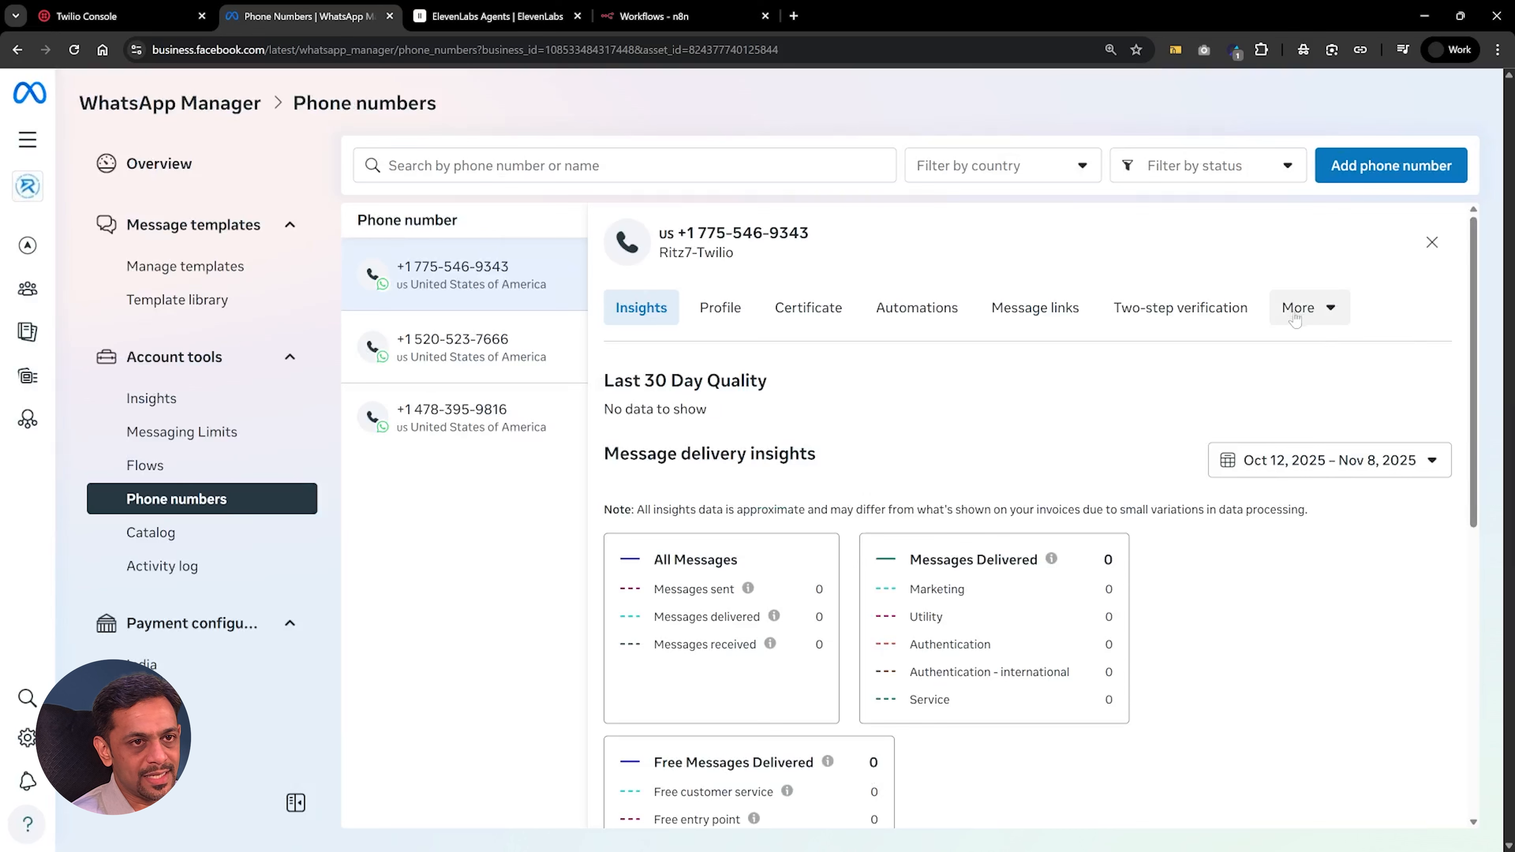
pyautogui.click(1305, 315)
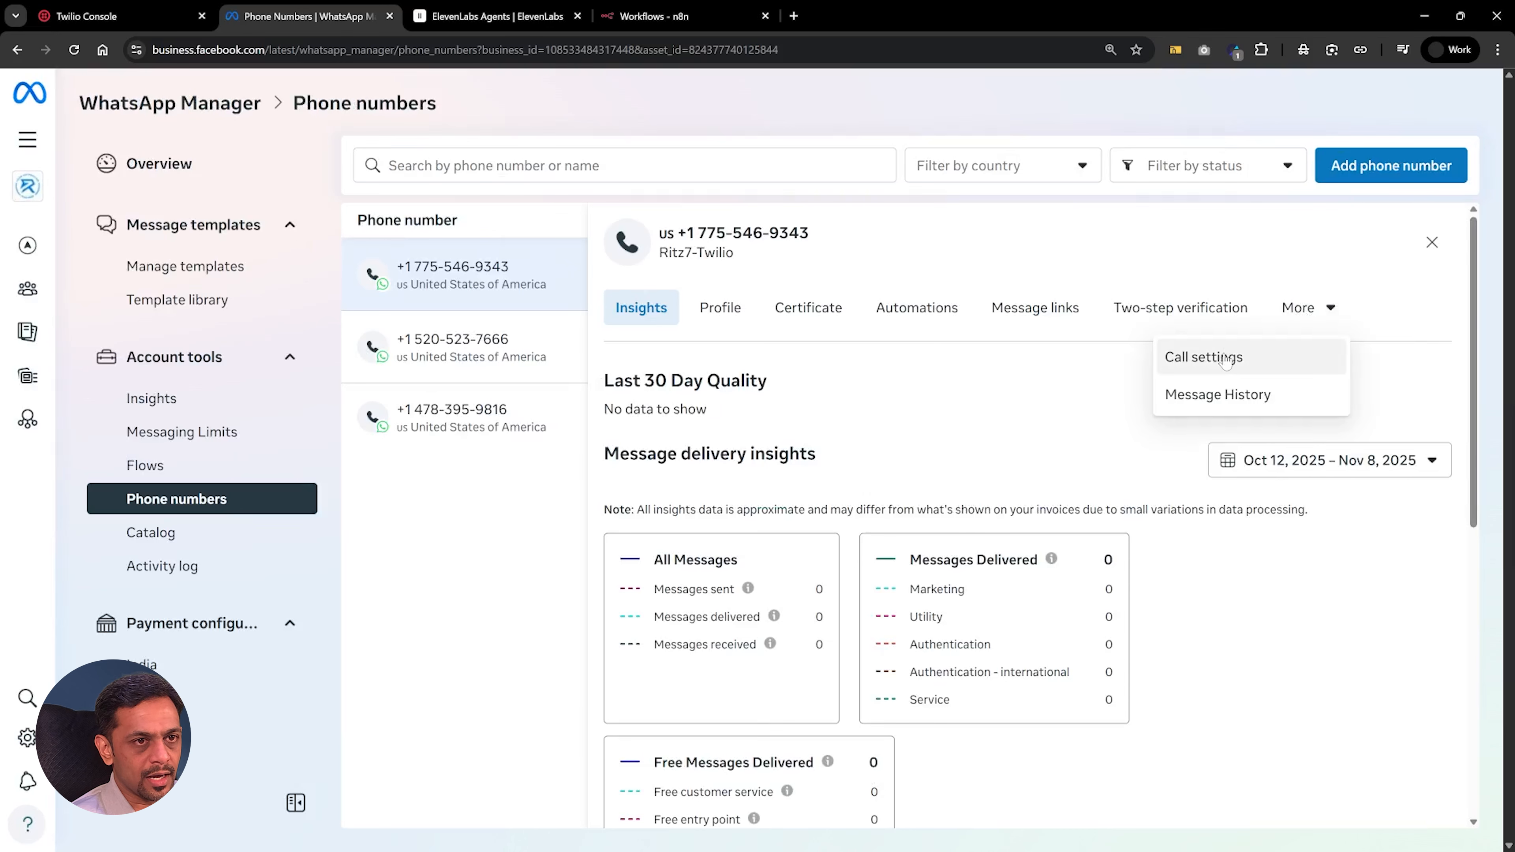
pyautogui.click(1201, 358)
pyautogui.hotkey('ctrl', '0')
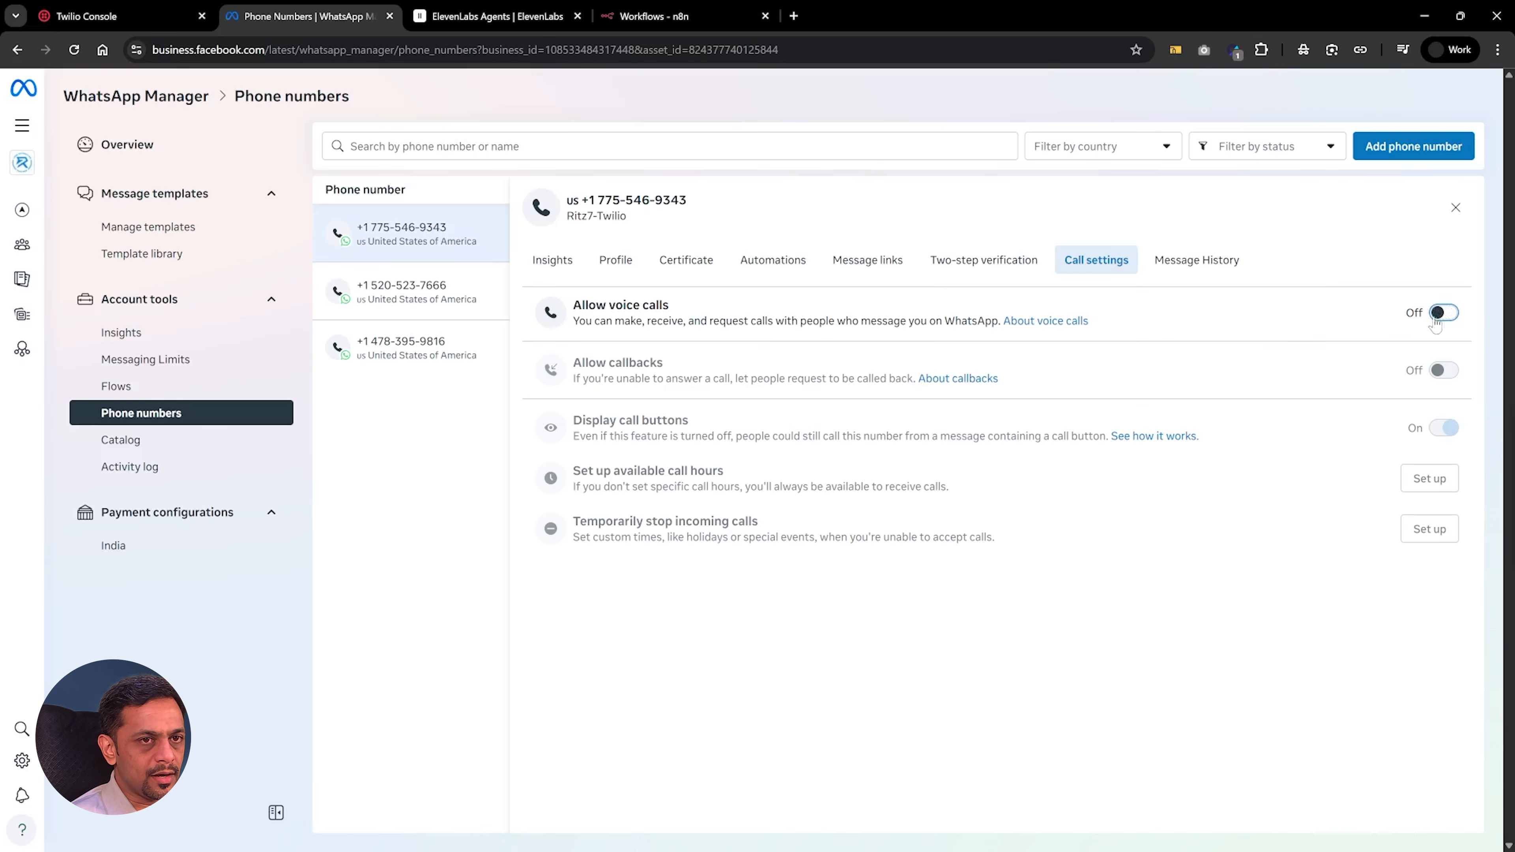
pyautogui.click(1446, 314)
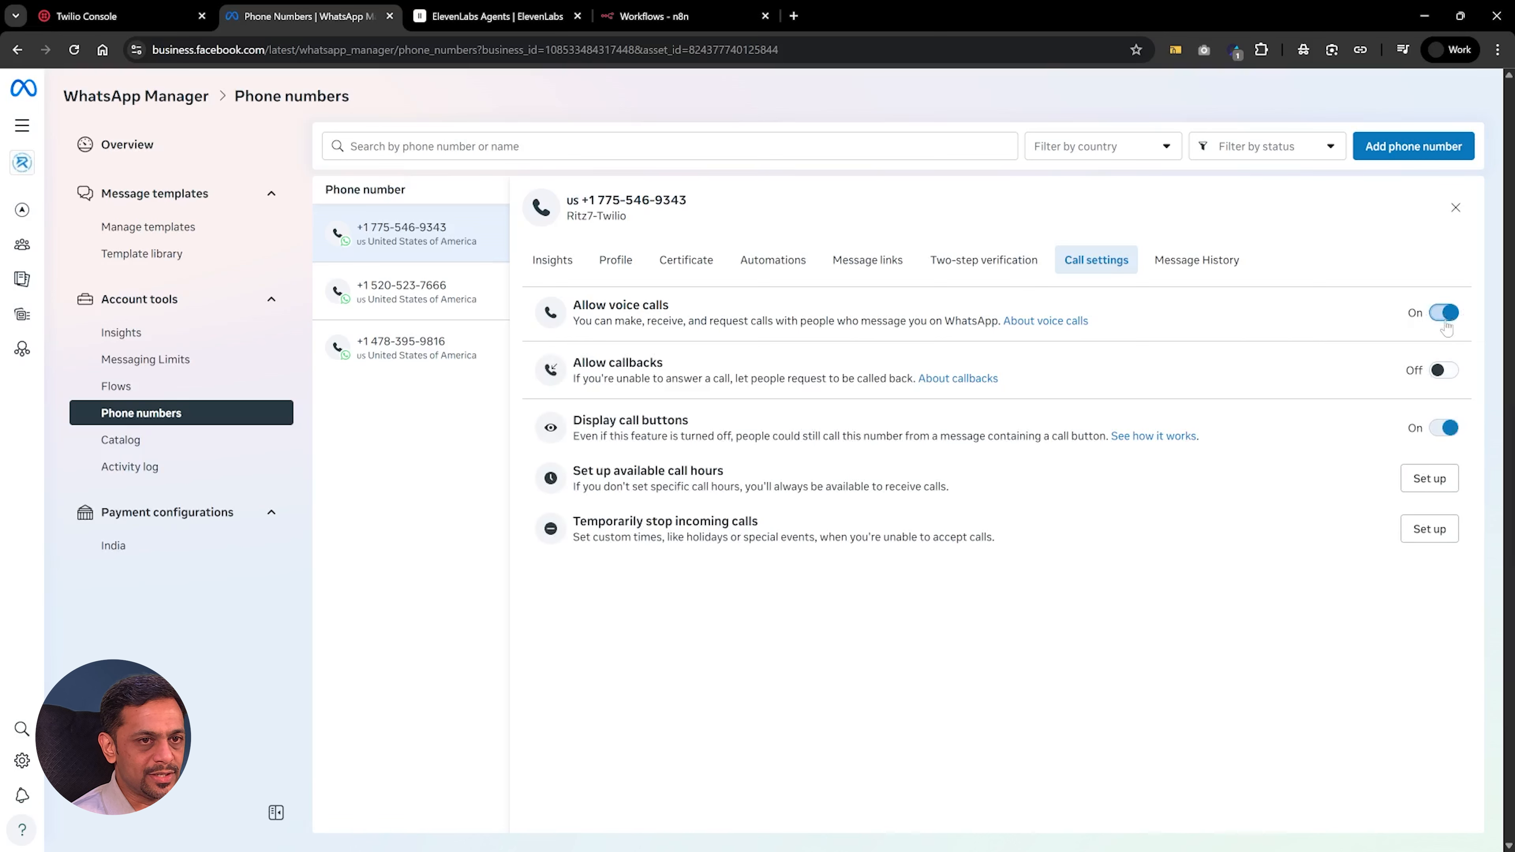
# Step: Reload WhatsApp Manager and confirm Ritz7-Twilio's voice calls are still On
pyautogui.click(74, 50)
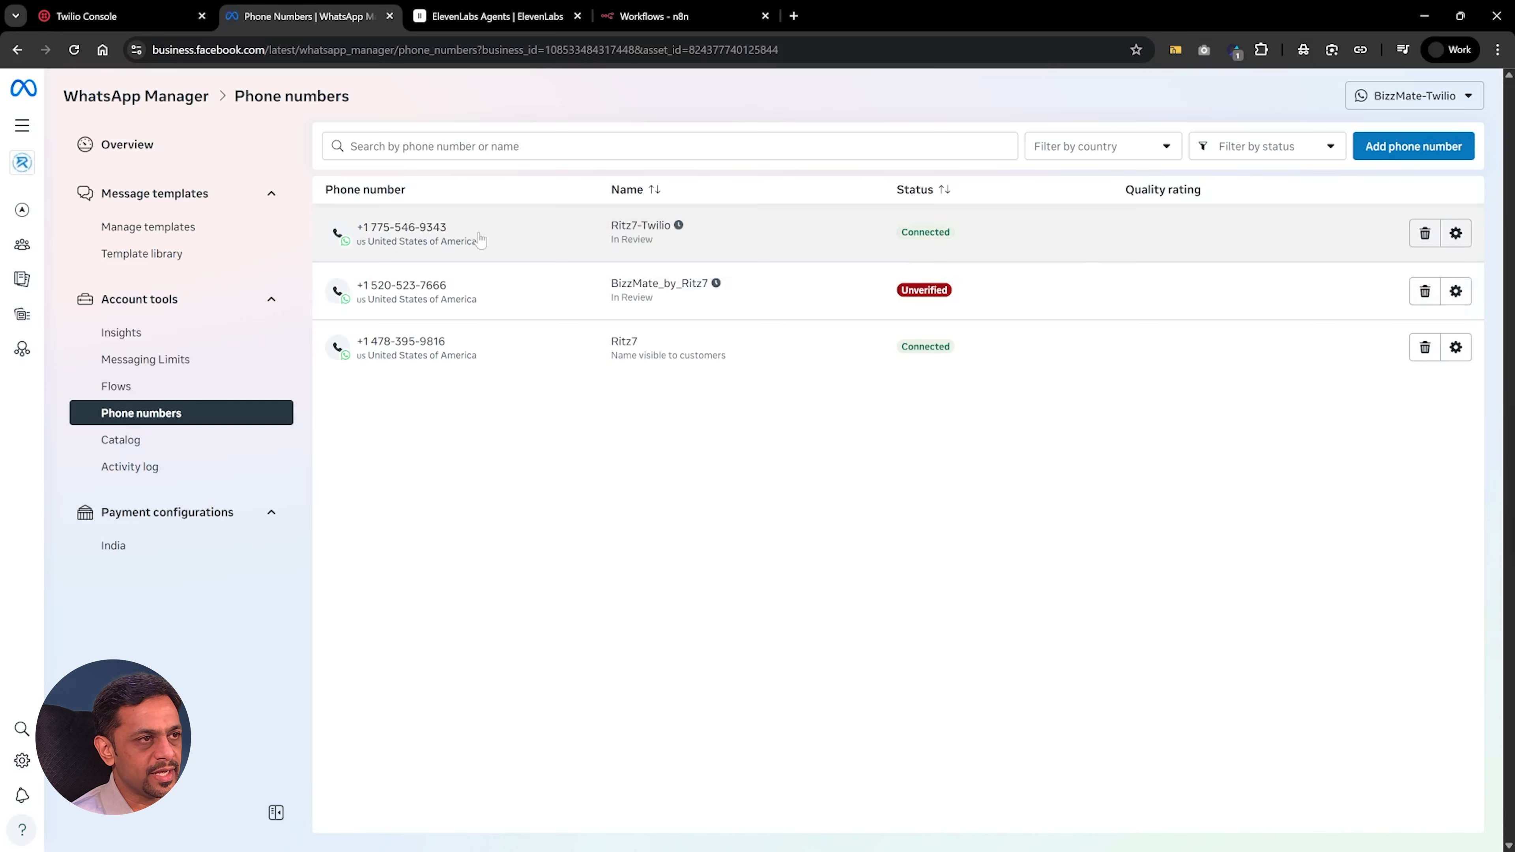
pyautogui.click(481, 239)
pyautogui.click(1092, 259)
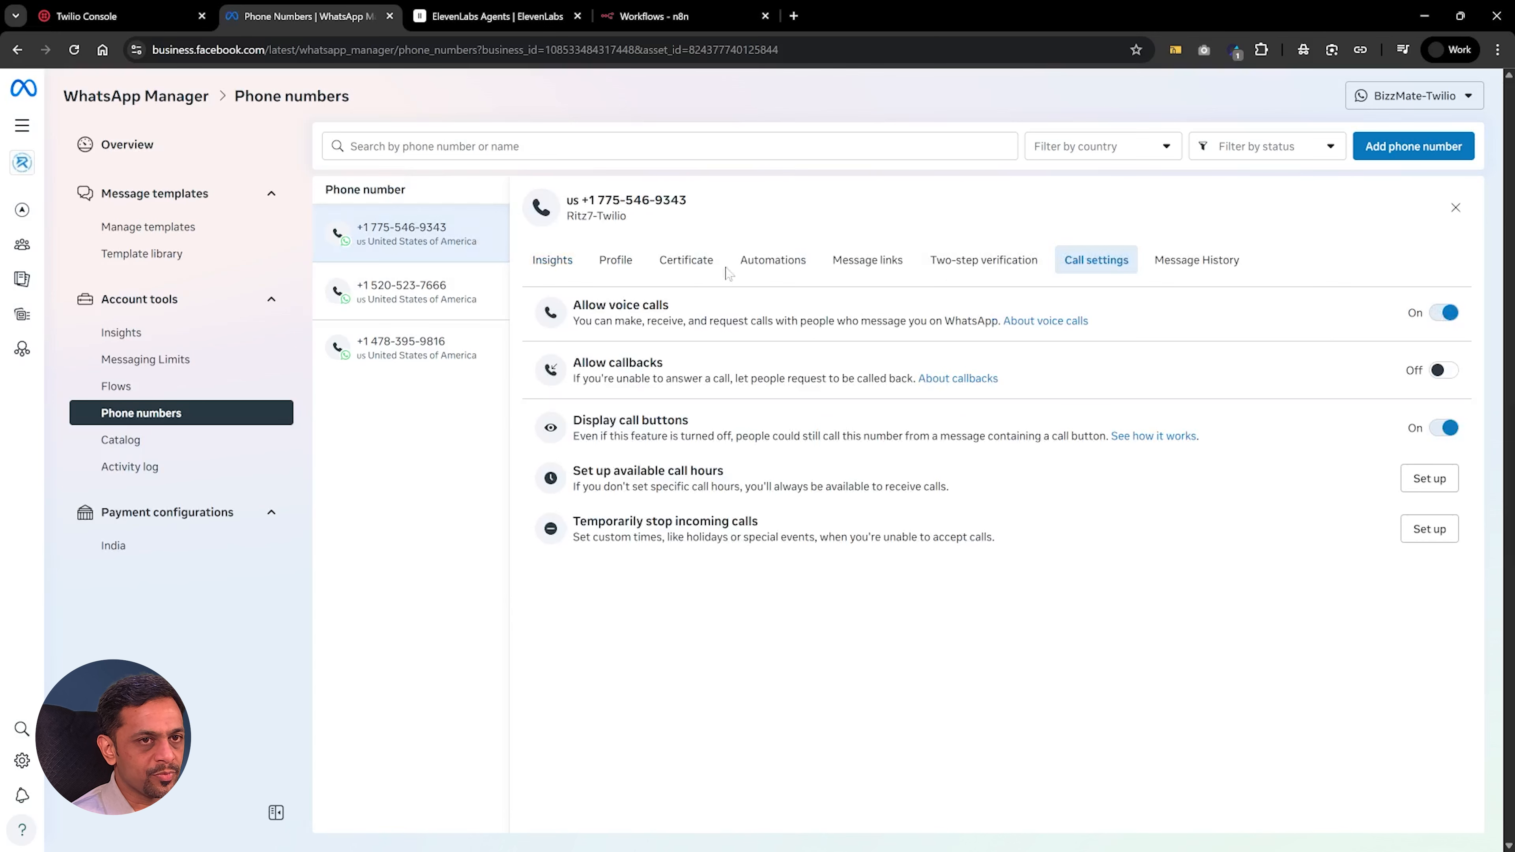
pyautogui.click(159, 28)
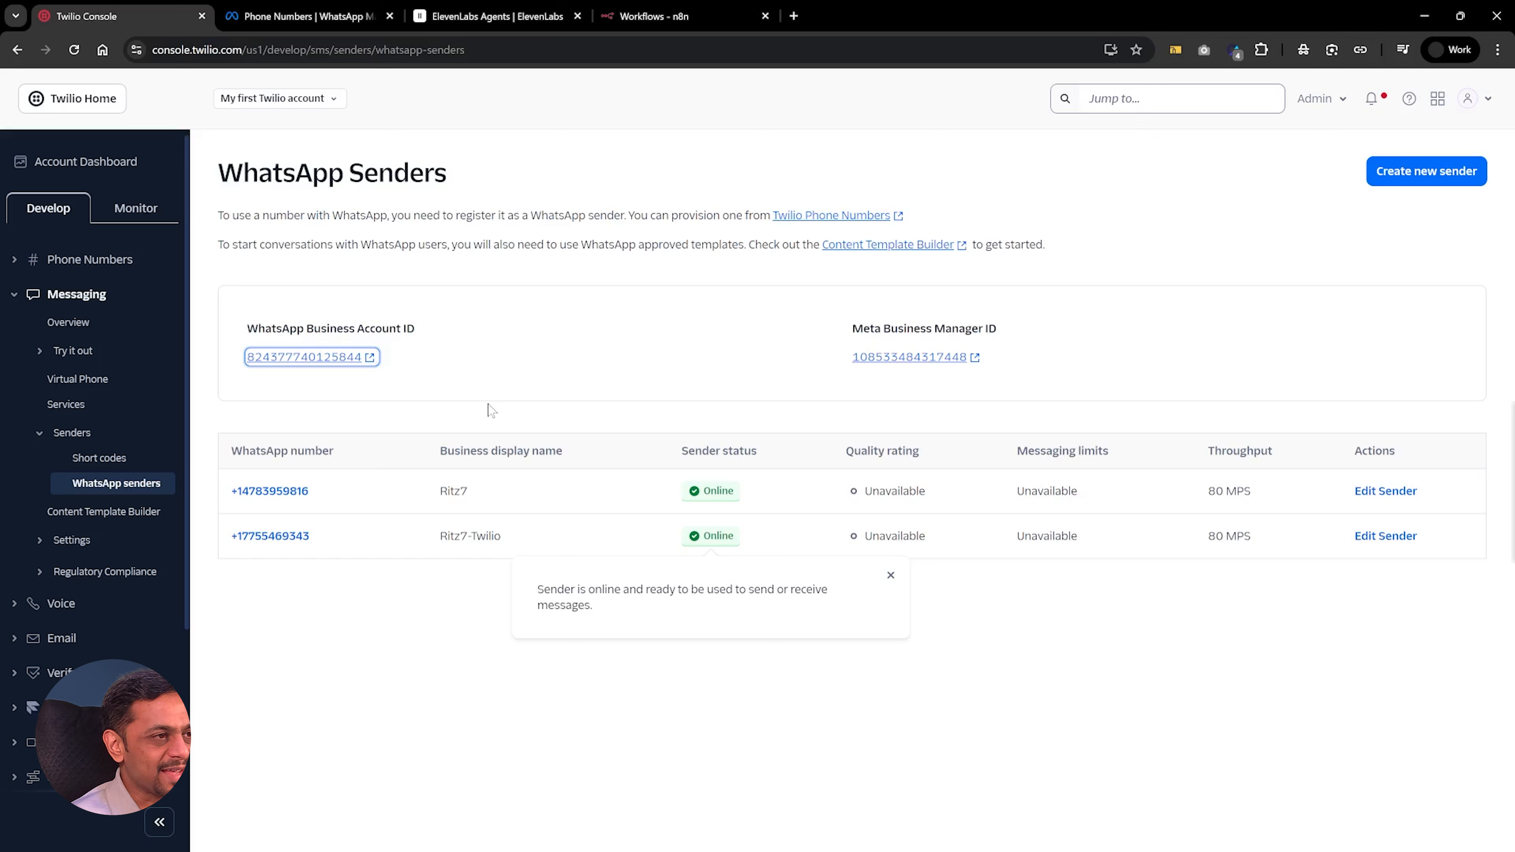
# Step: Open the Ritz7-Twilio sender's details and check that its voice endpoint has no TwiML application
pyautogui.click(624, 427)
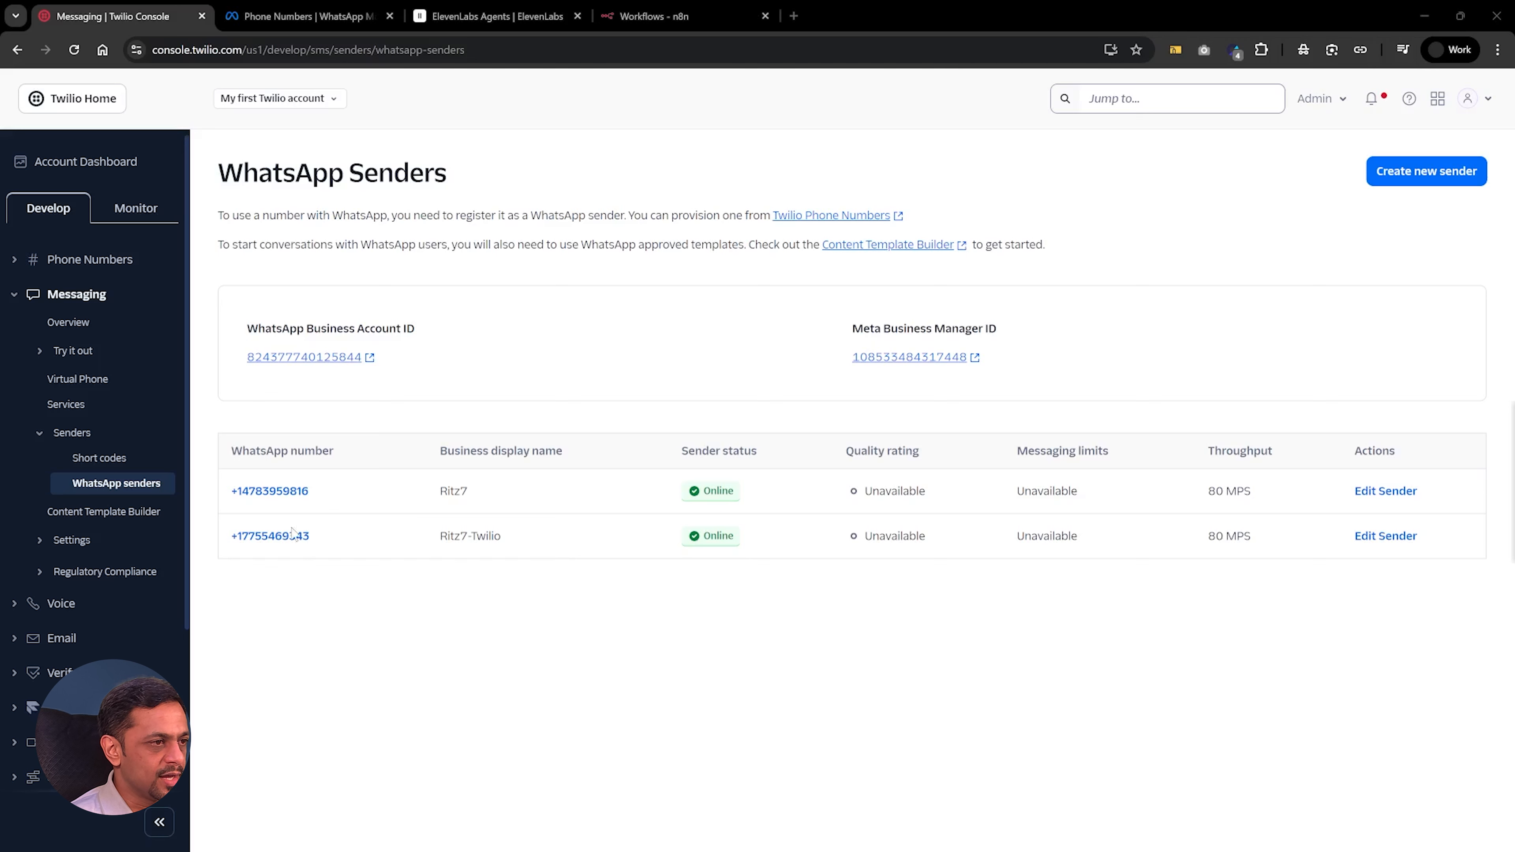
pyautogui.click(283, 539)
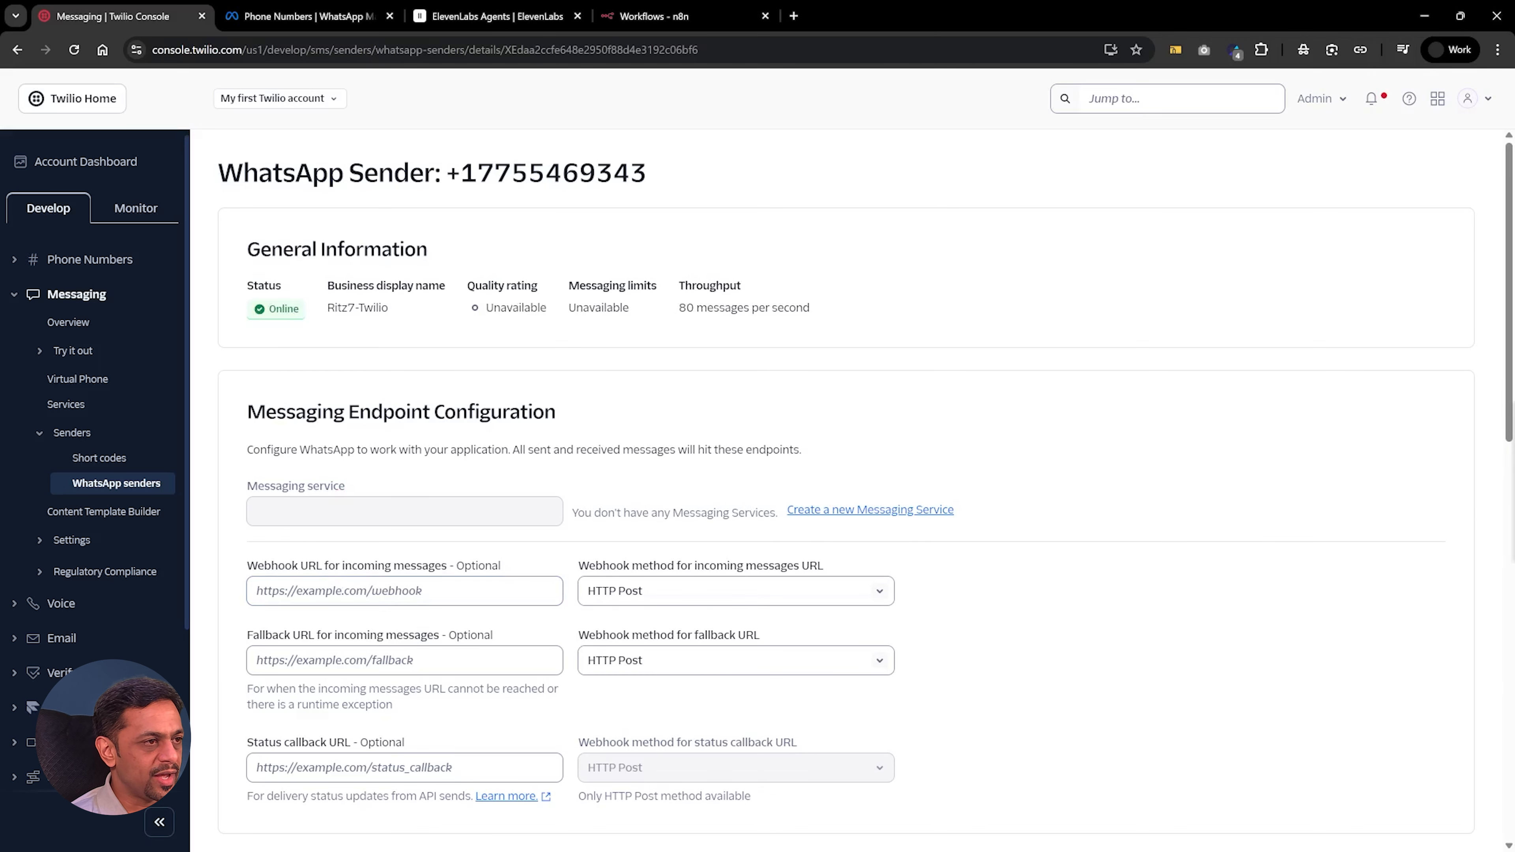
pyautogui.scroll(-8, 312, 455)
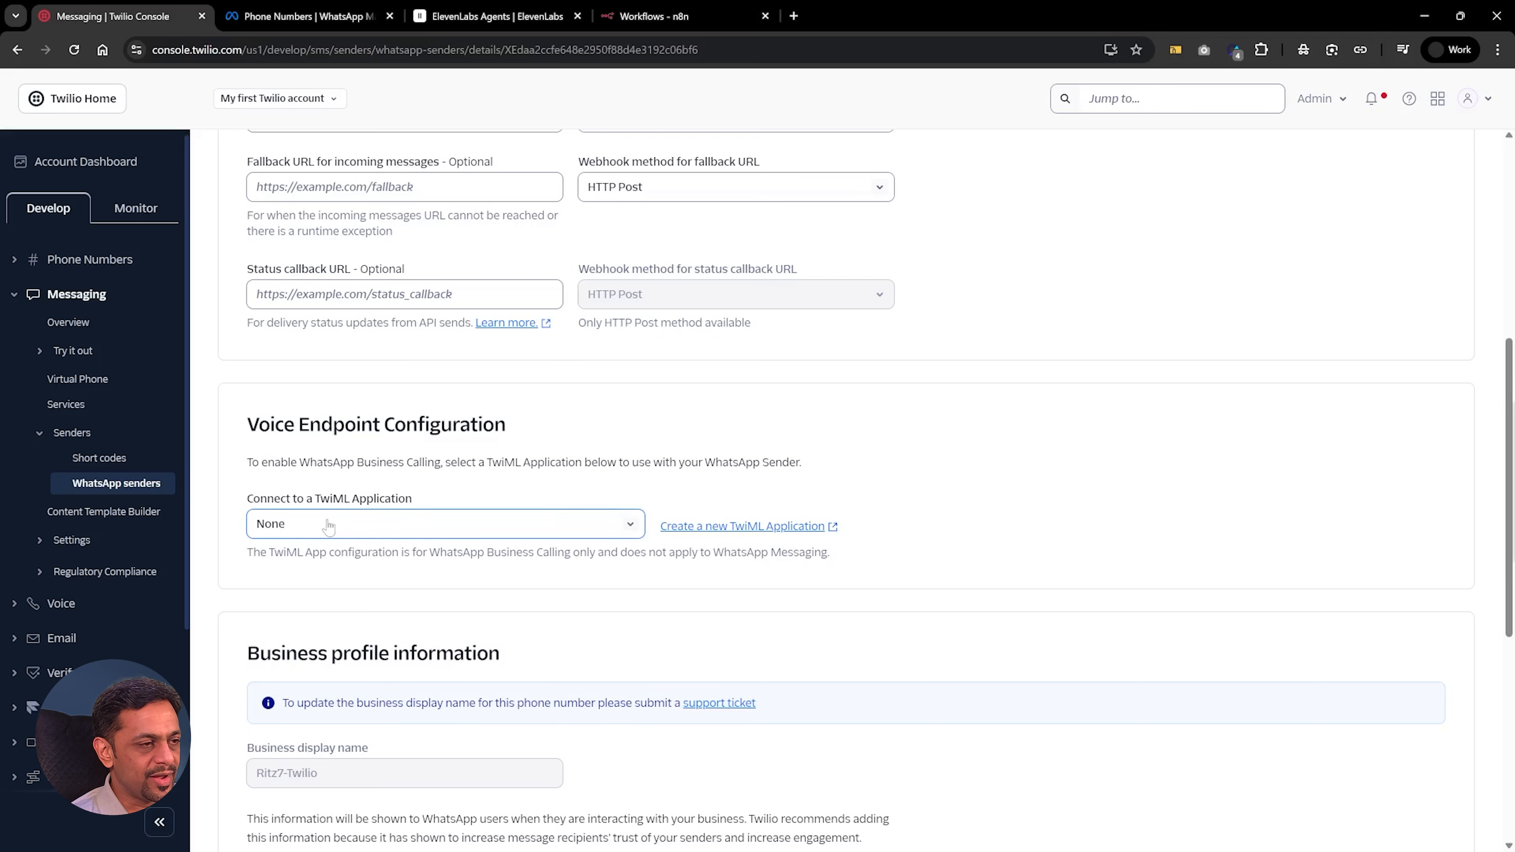
pyautogui.click(365, 525)
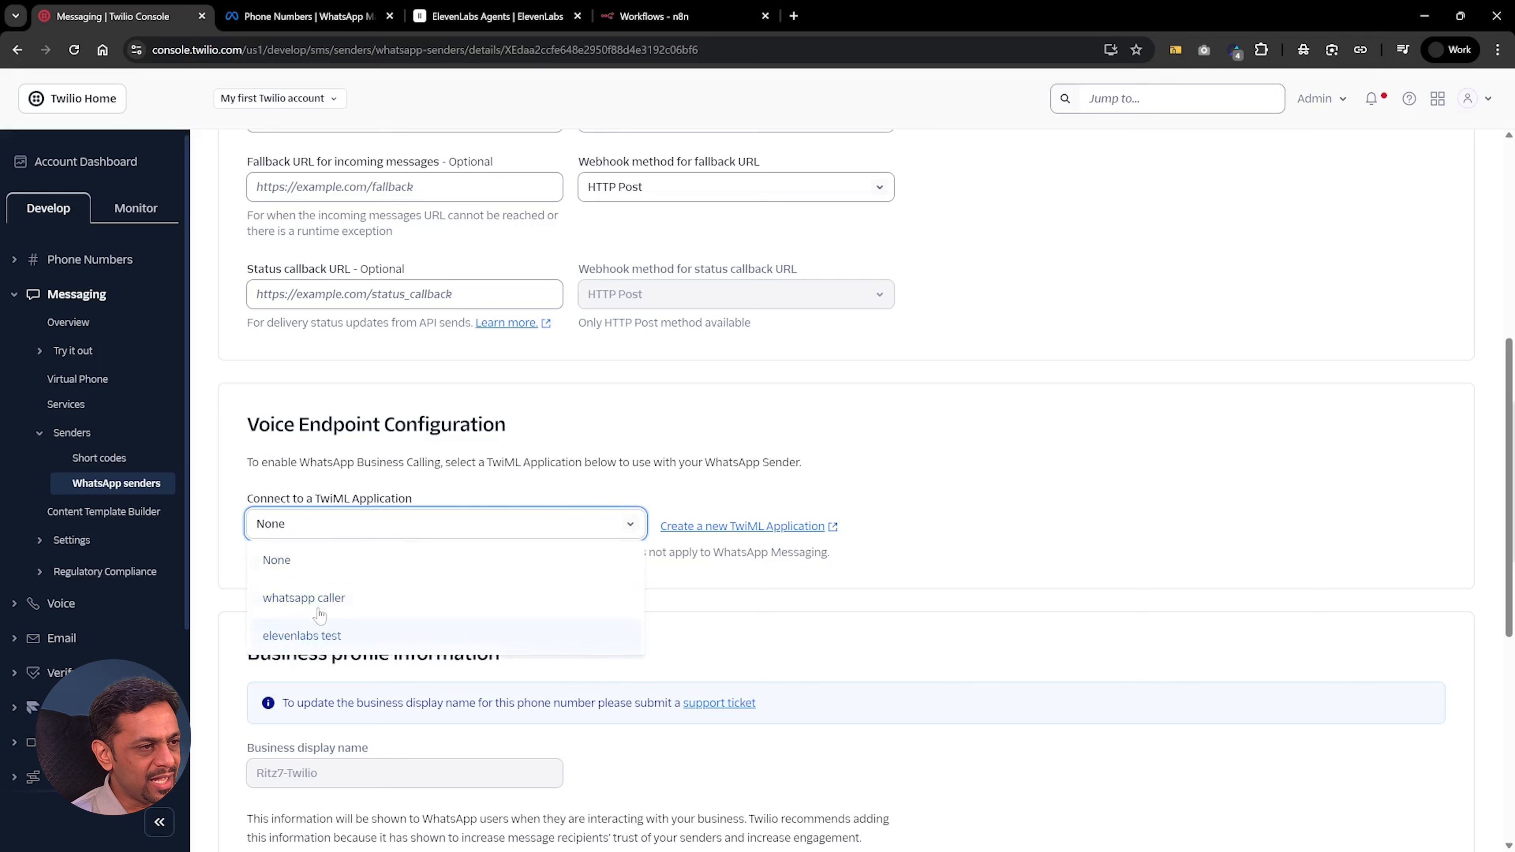
pyautogui.click(567, 485)
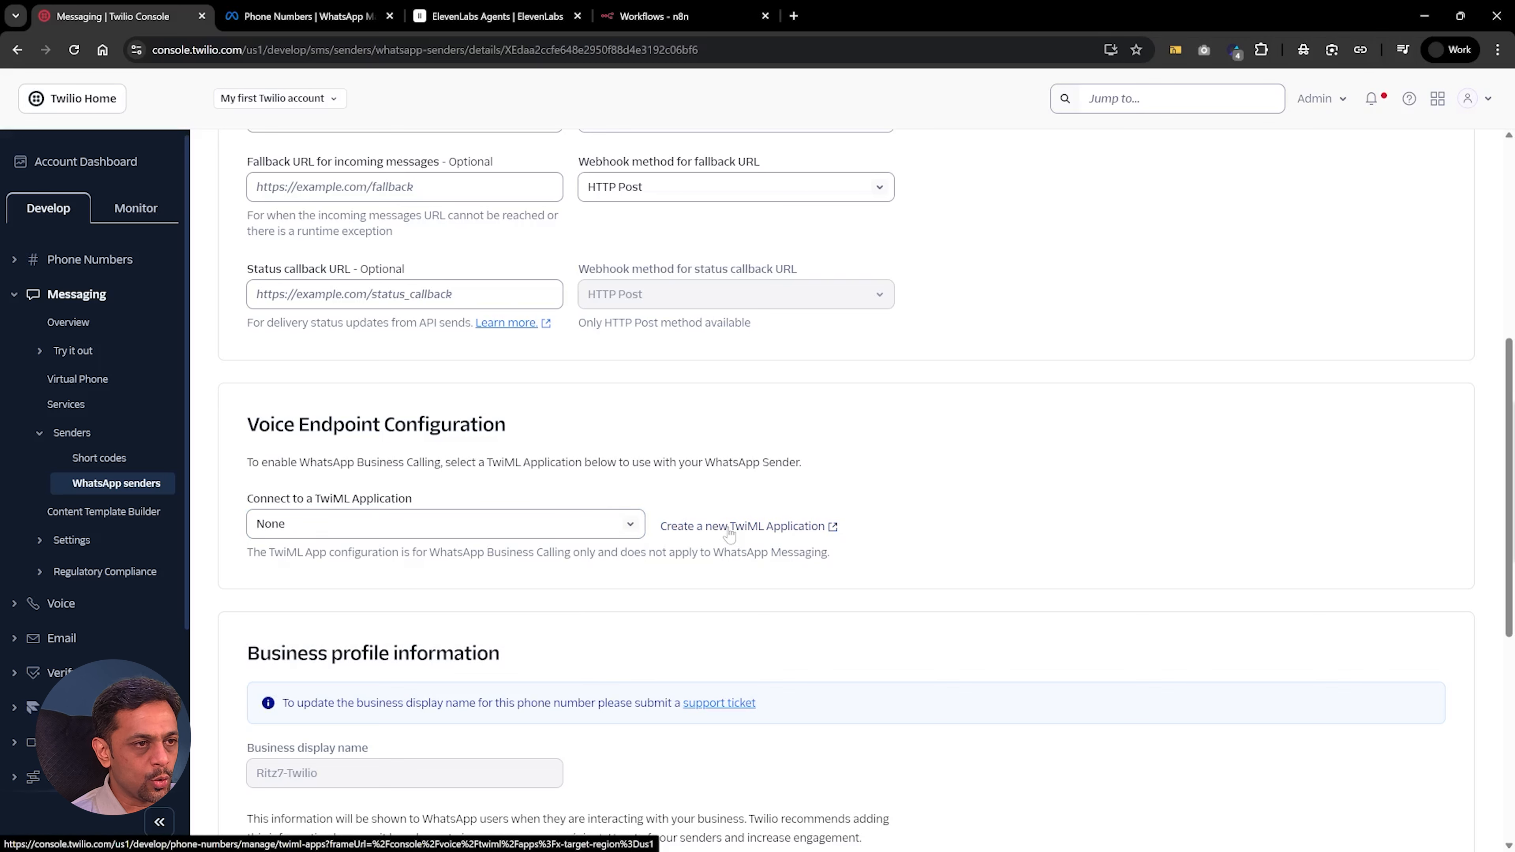
pyautogui.click(729, 526)
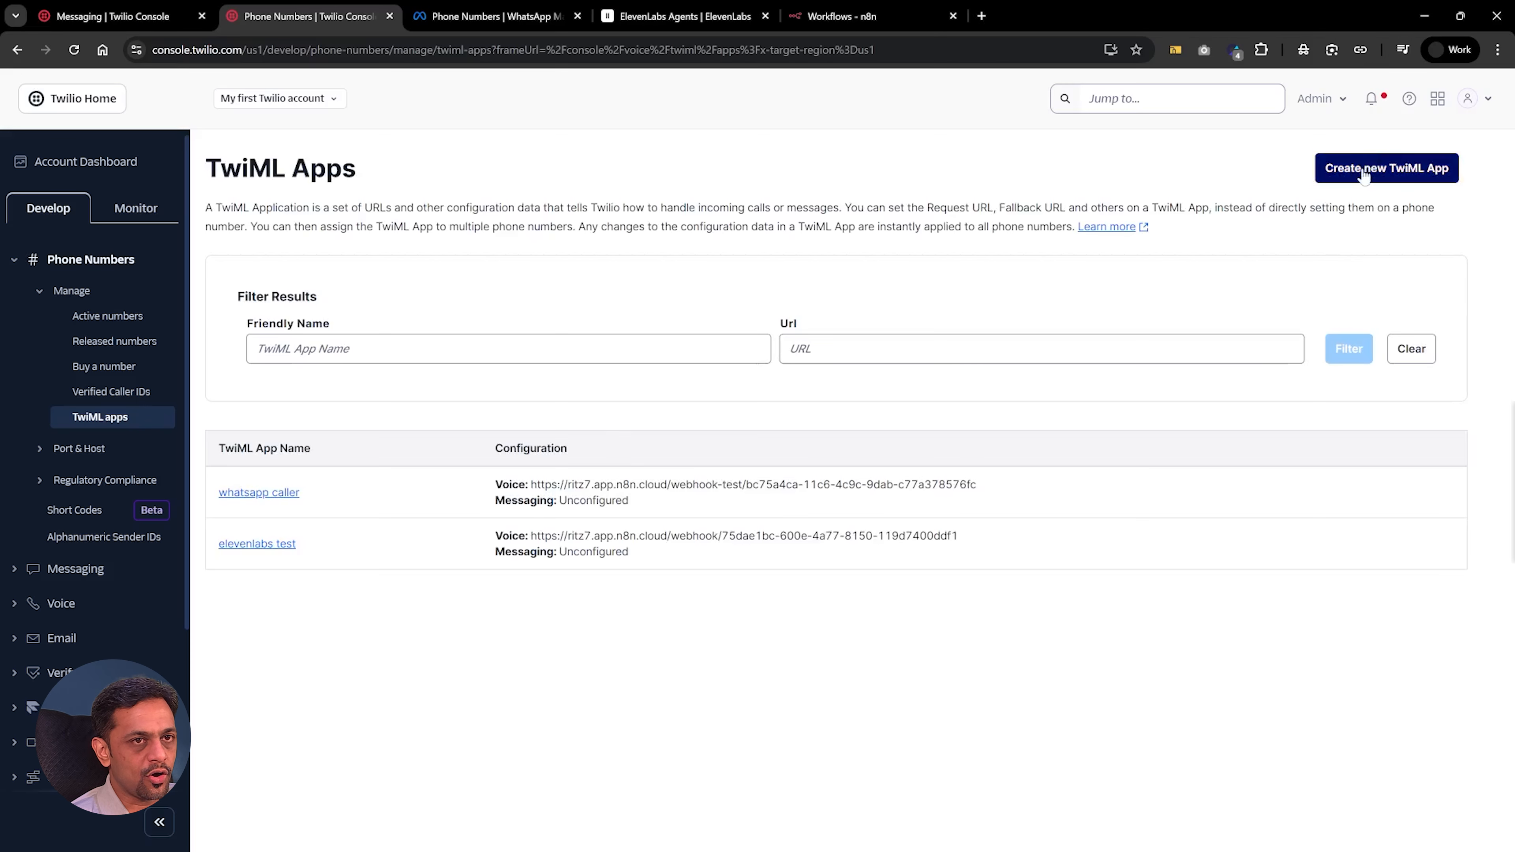
# Step: Start a new TwiML App named 1000-Days, leaving its Voice Request URL empty for now
pyautogui.click(1364, 170)
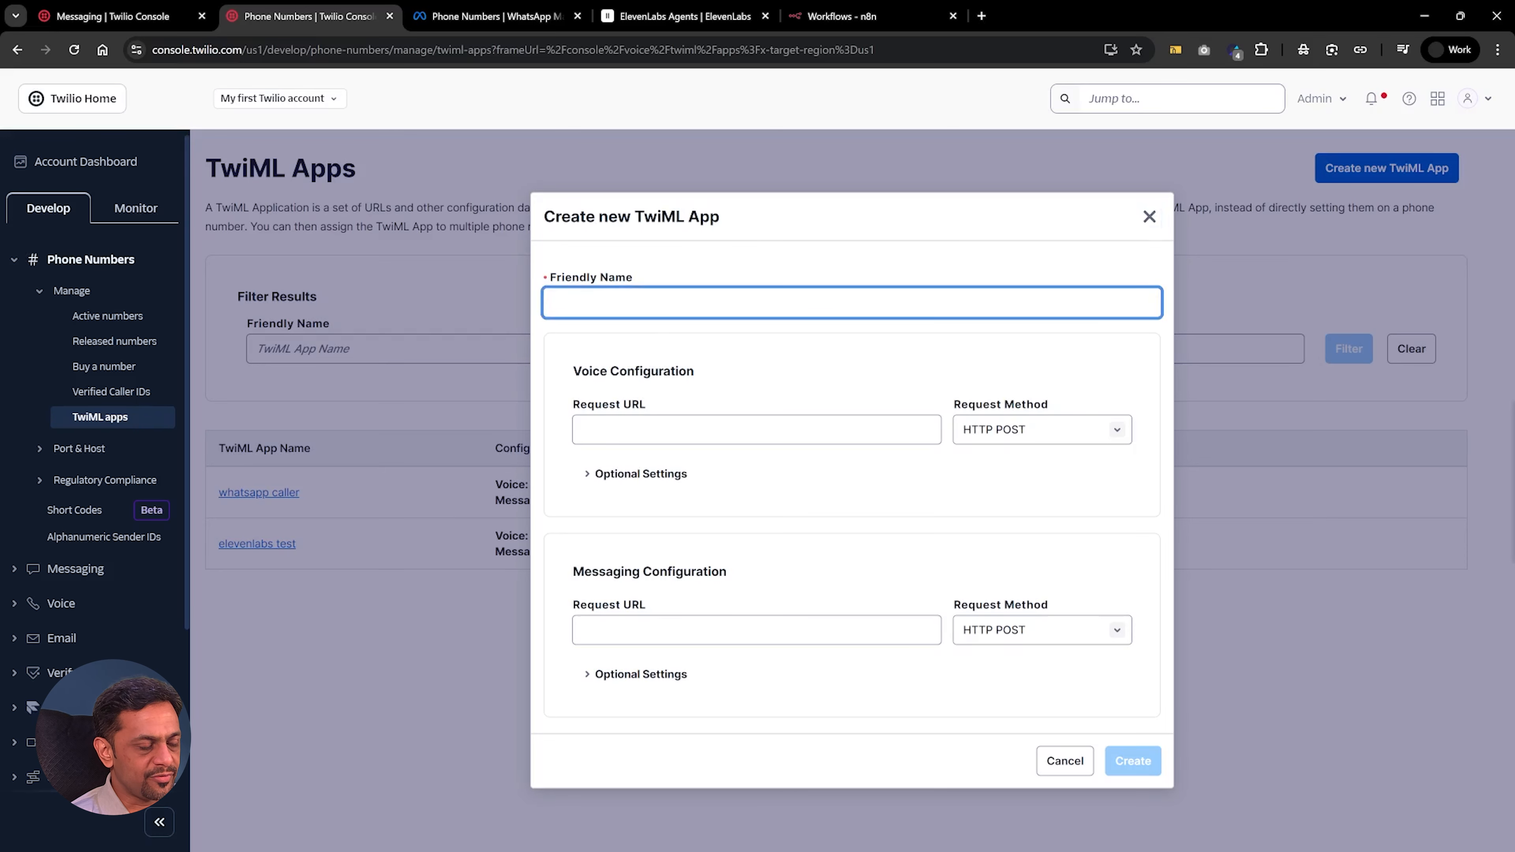
pyautogui.write('1')
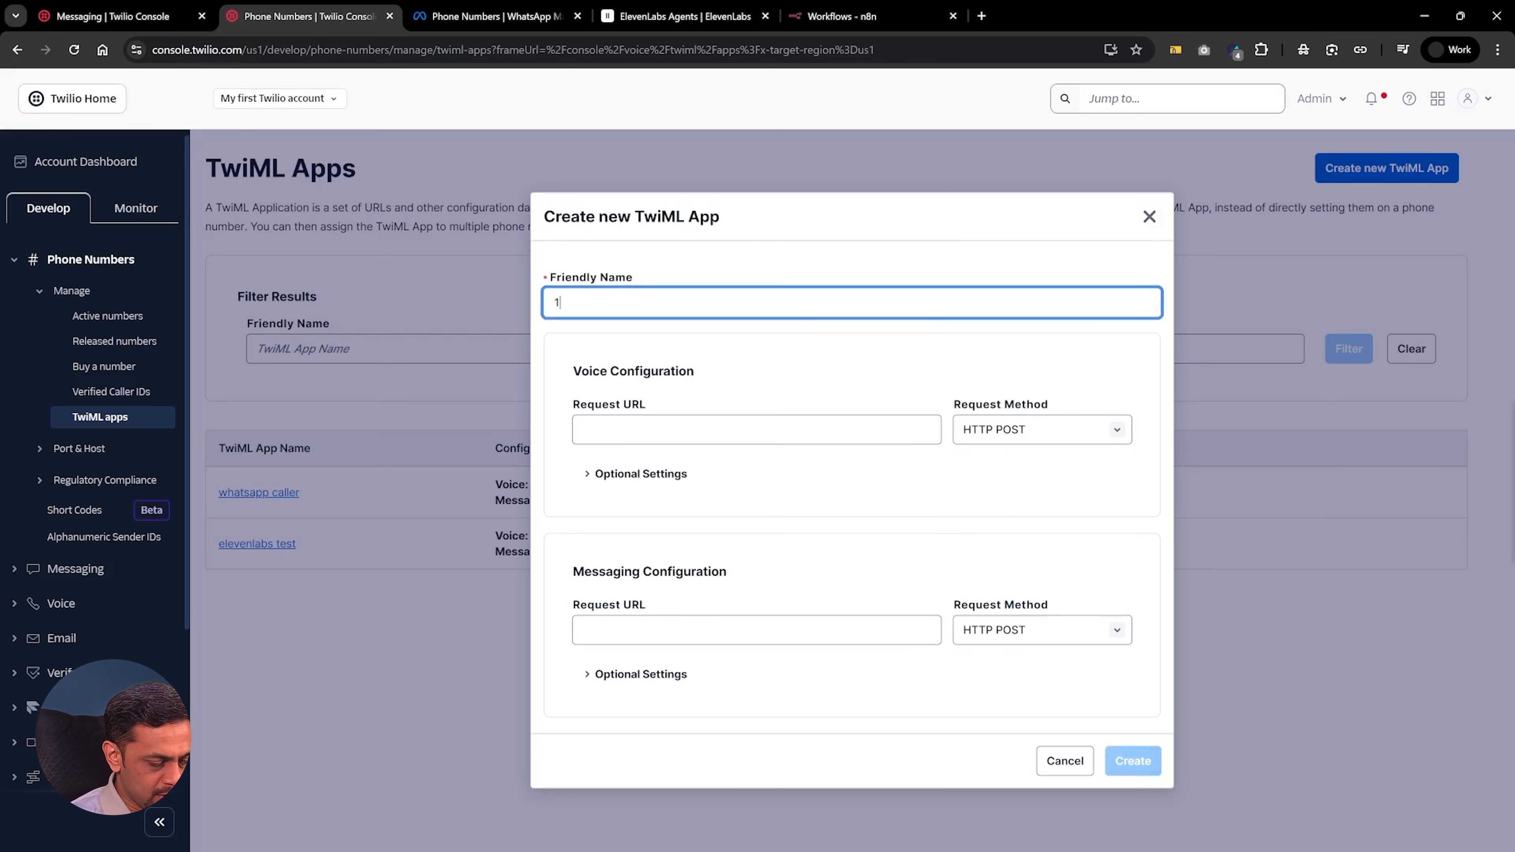
pyautogui.write('000-Days')
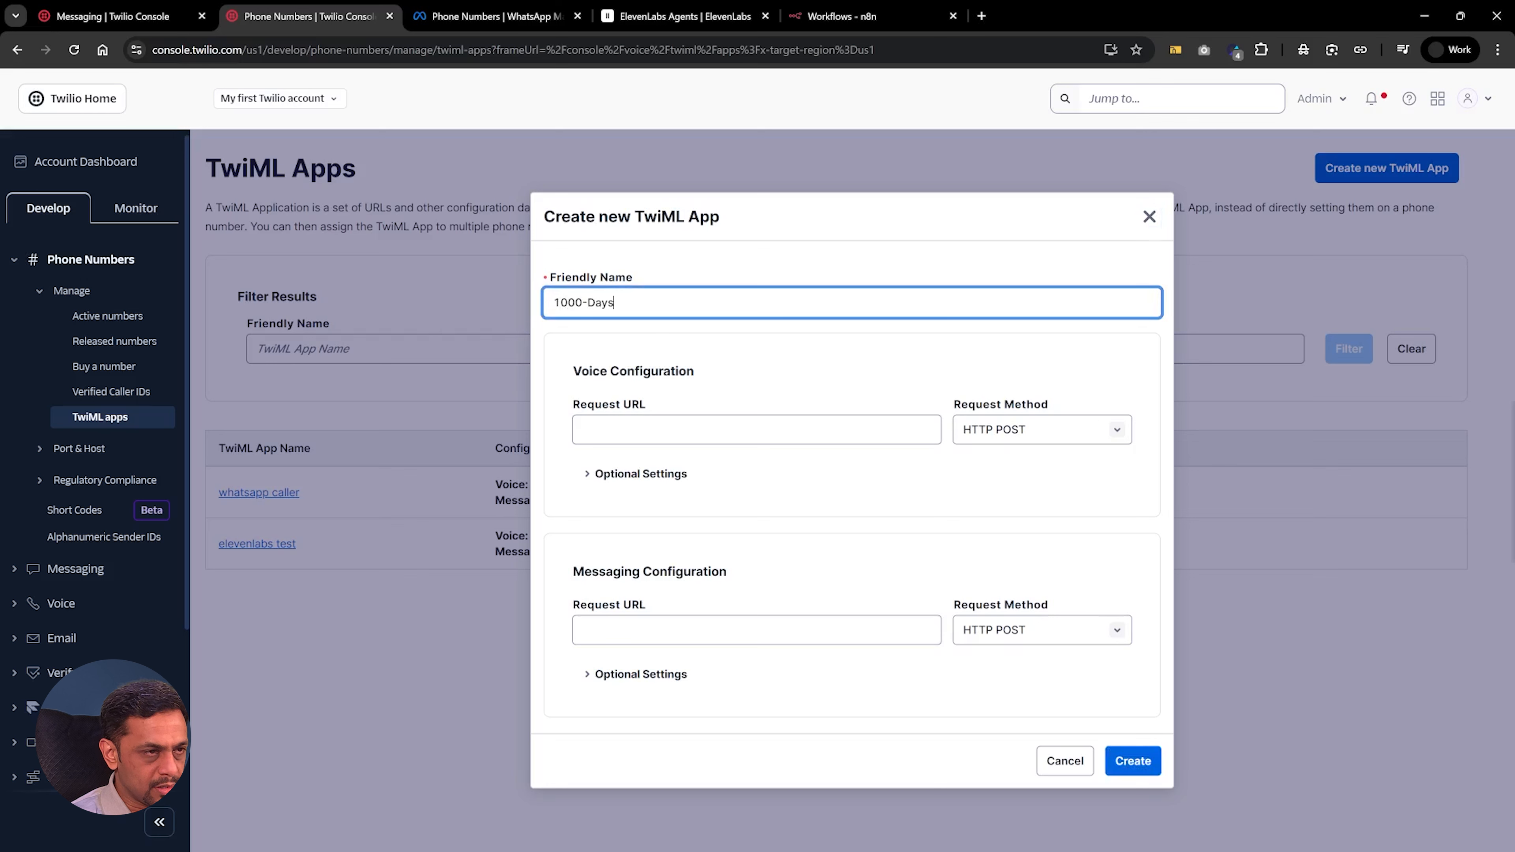
pyautogui.click(756, 429)
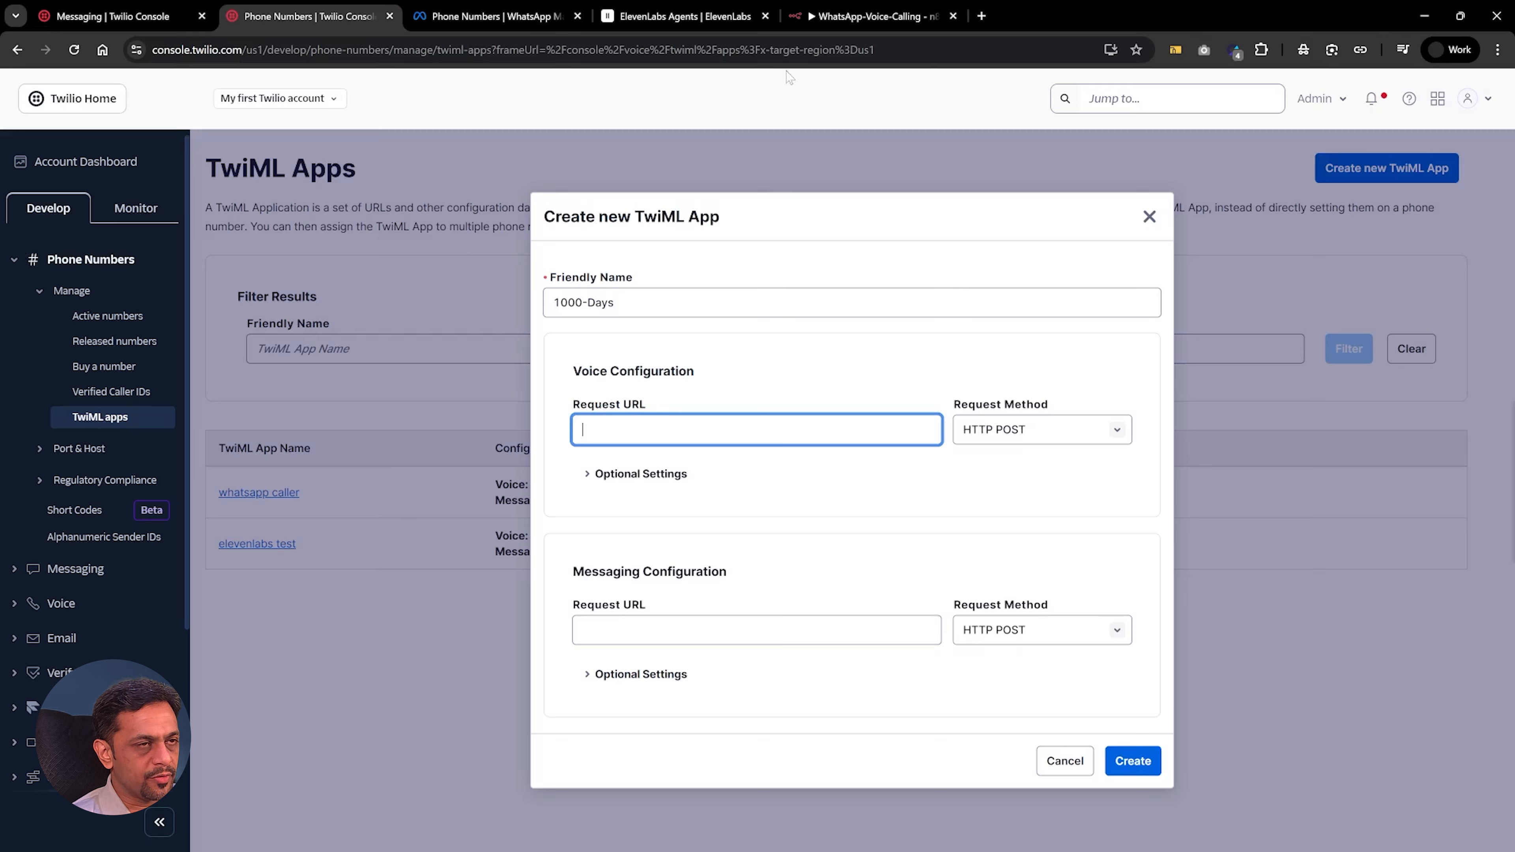
pyautogui.click(848, 17)
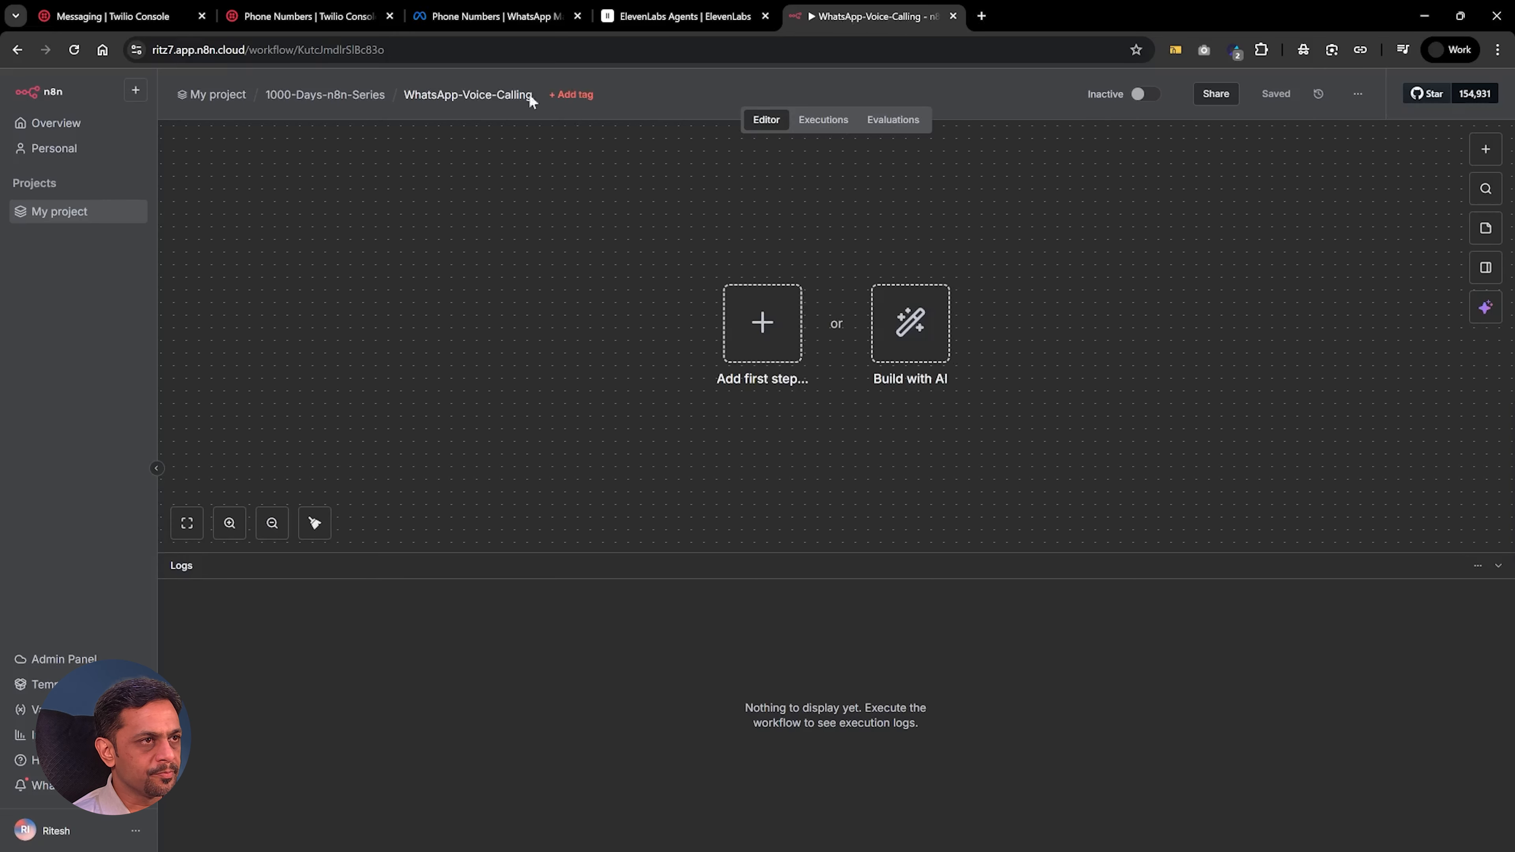
# Step: Add a POST Webhook trigger to the n8n workflow and copy its test URL
pyautogui.click(759, 325)
pyautogui.write('wehbook')
pyautogui.press('BackSpace')
pyautogui.press('BackSpace')
pyautogui.press('BackSpace')
pyautogui.press('BackSpace')
pyautogui.press('BackSpace')
pyautogui.write('bh')
pyautogui.press('Return')
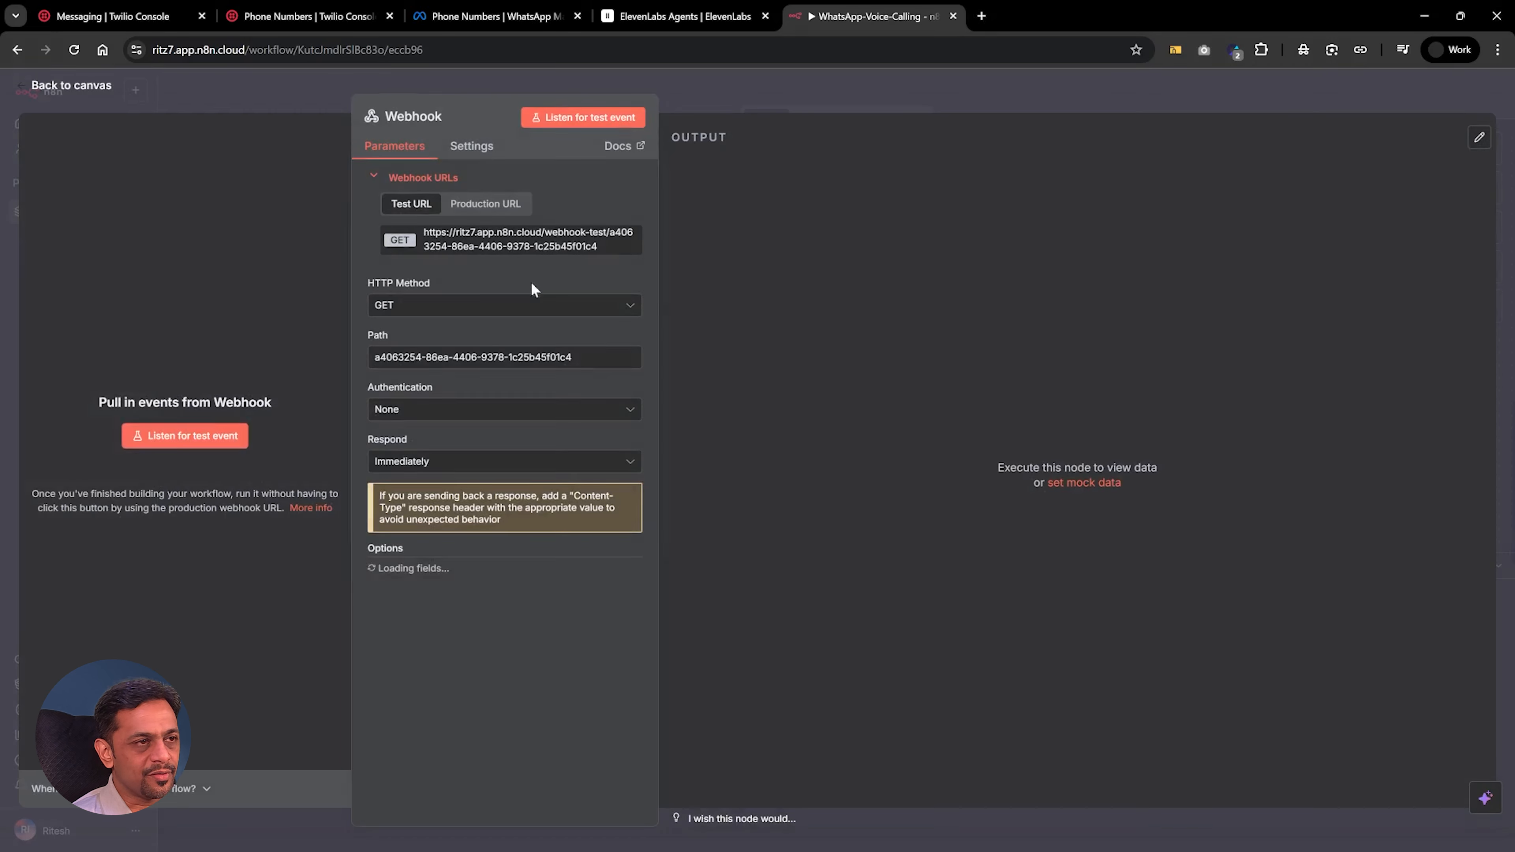
pyautogui.click(399, 305)
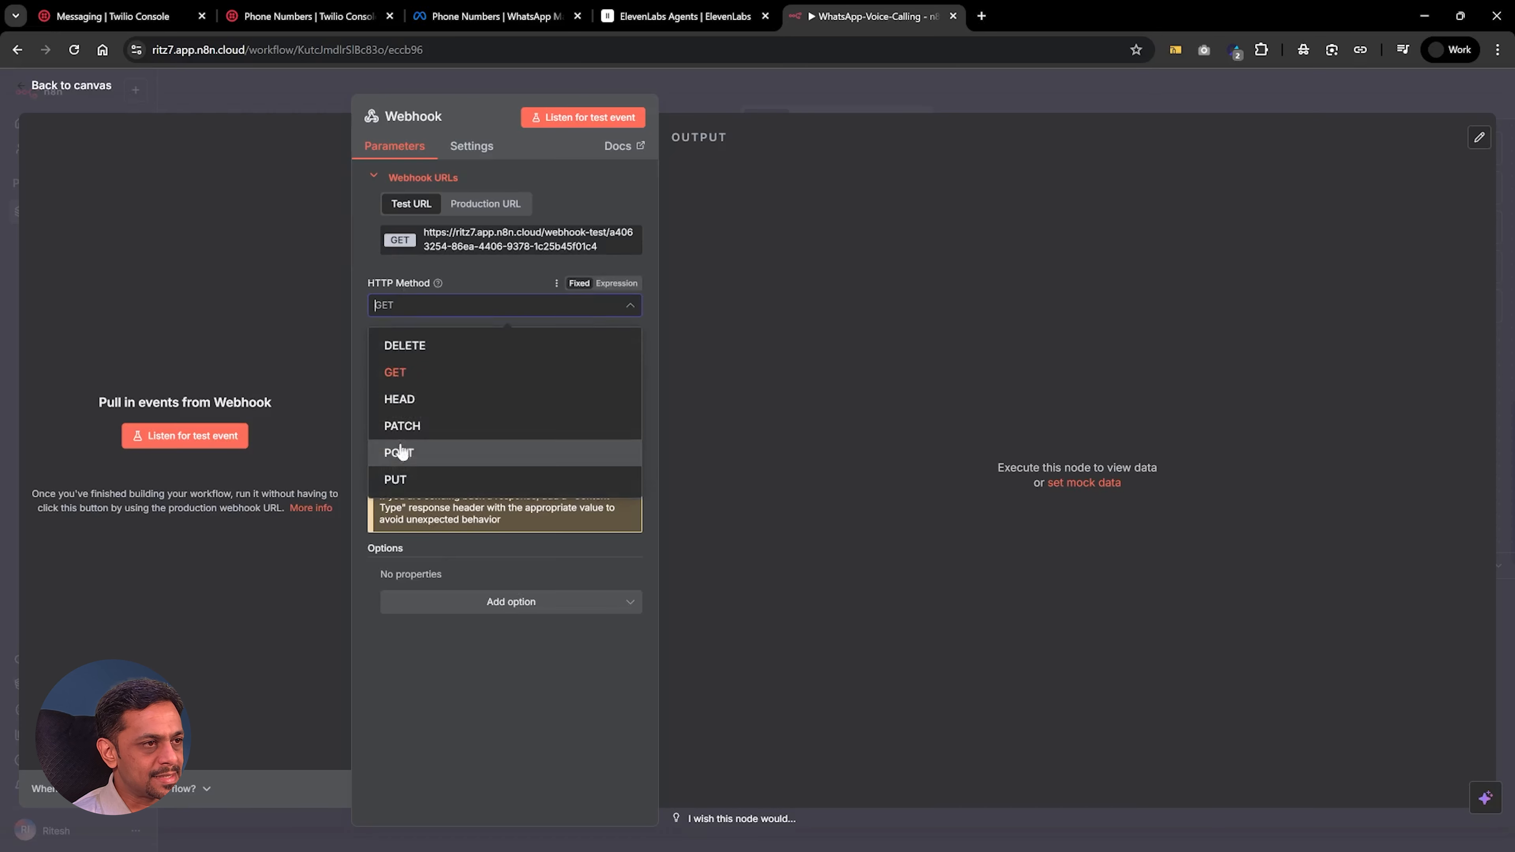
pyautogui.click(396, 450)
pyautogui.click(481, 243)
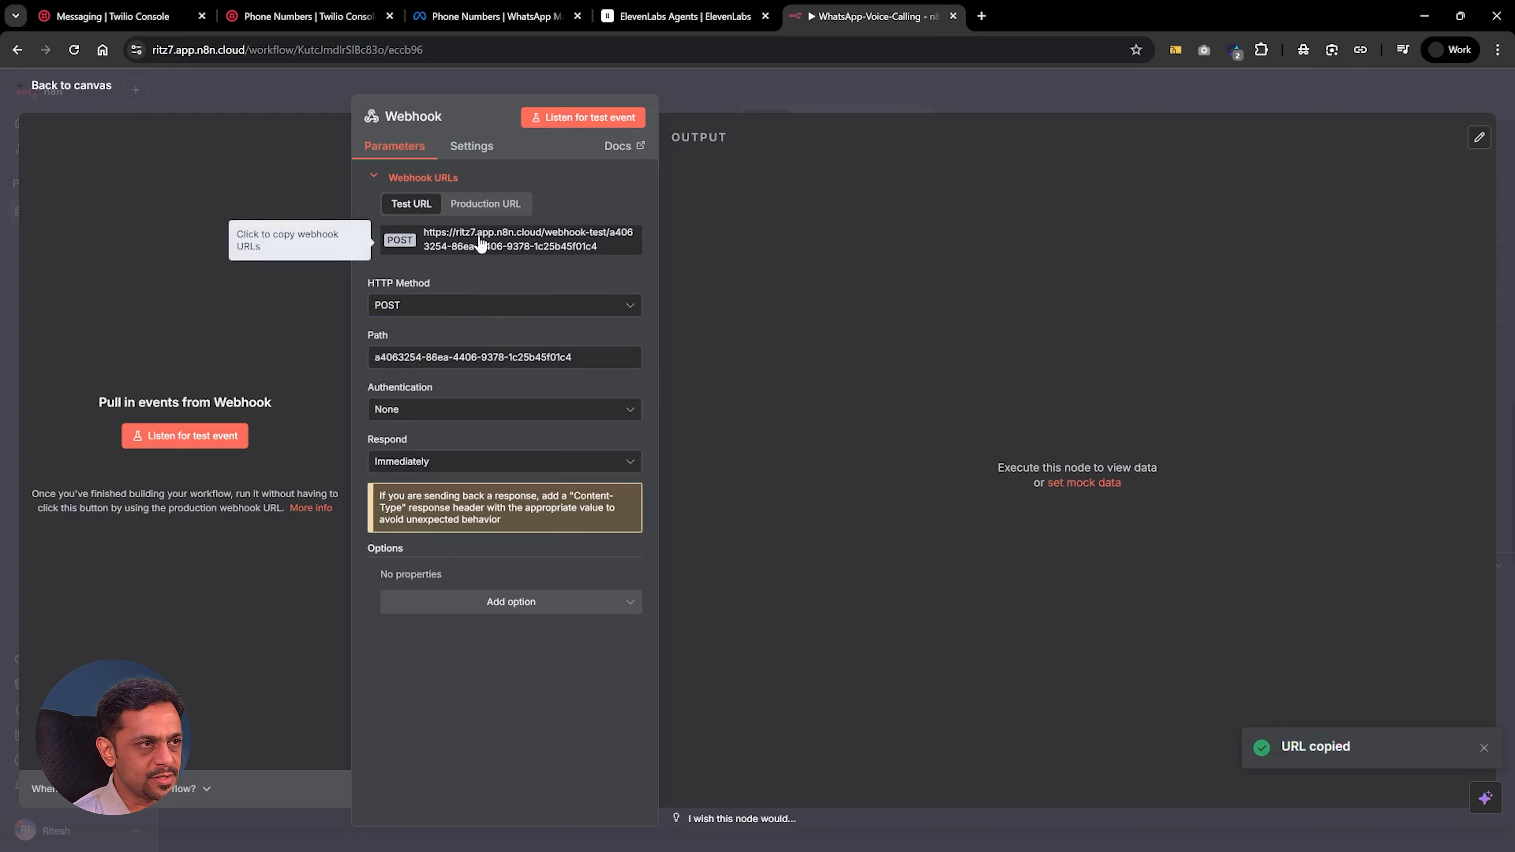
pyautogui.click(307, 16)
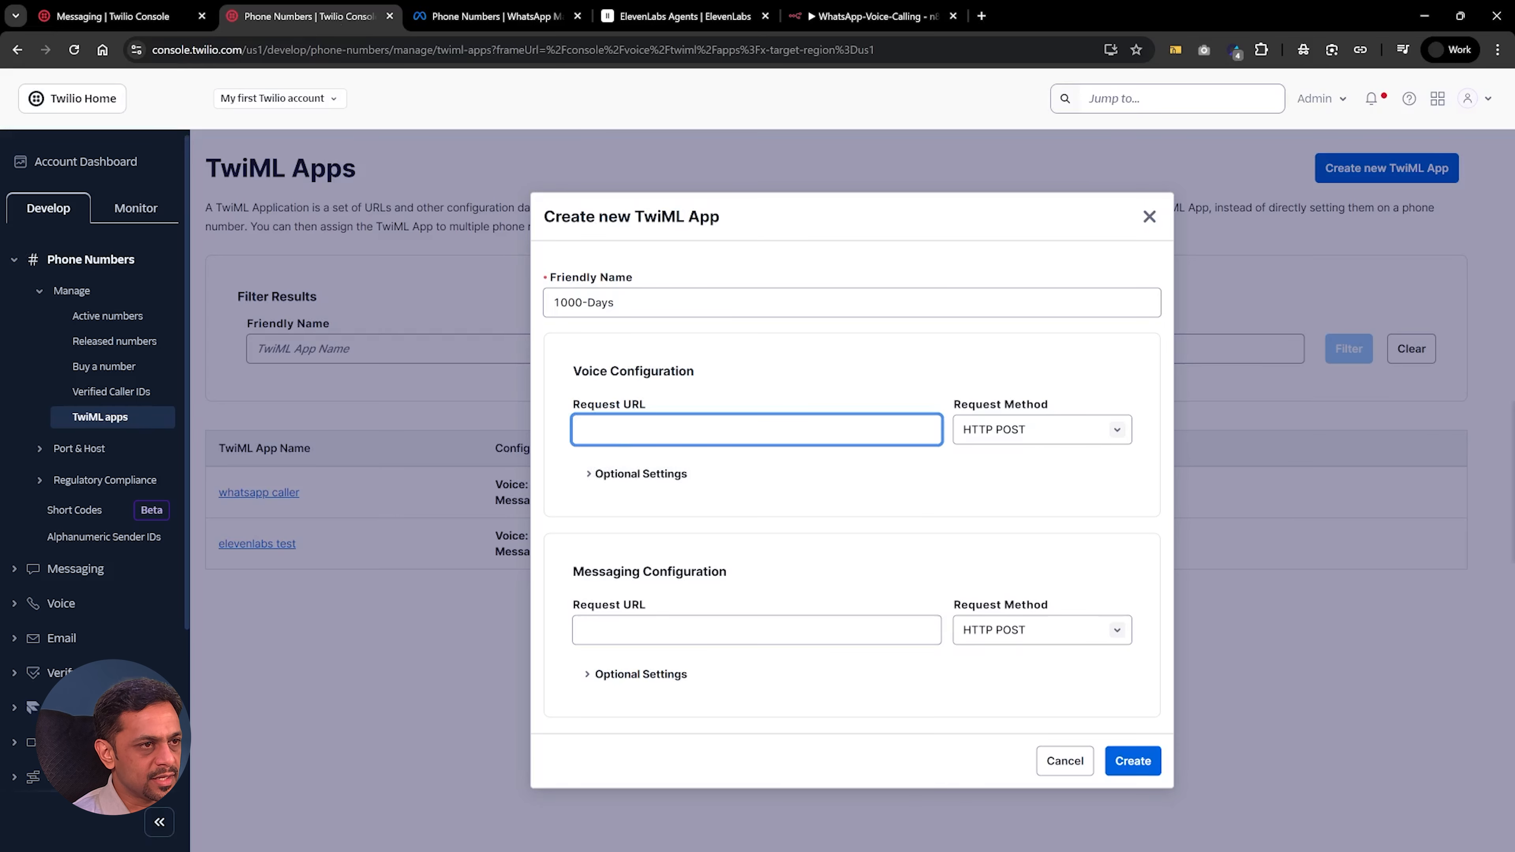
# Step: Paste the n8n webhook test URL as the voice request URL and create the 1000-Days app
pyautogui.hotkey('ctrl', 'v')
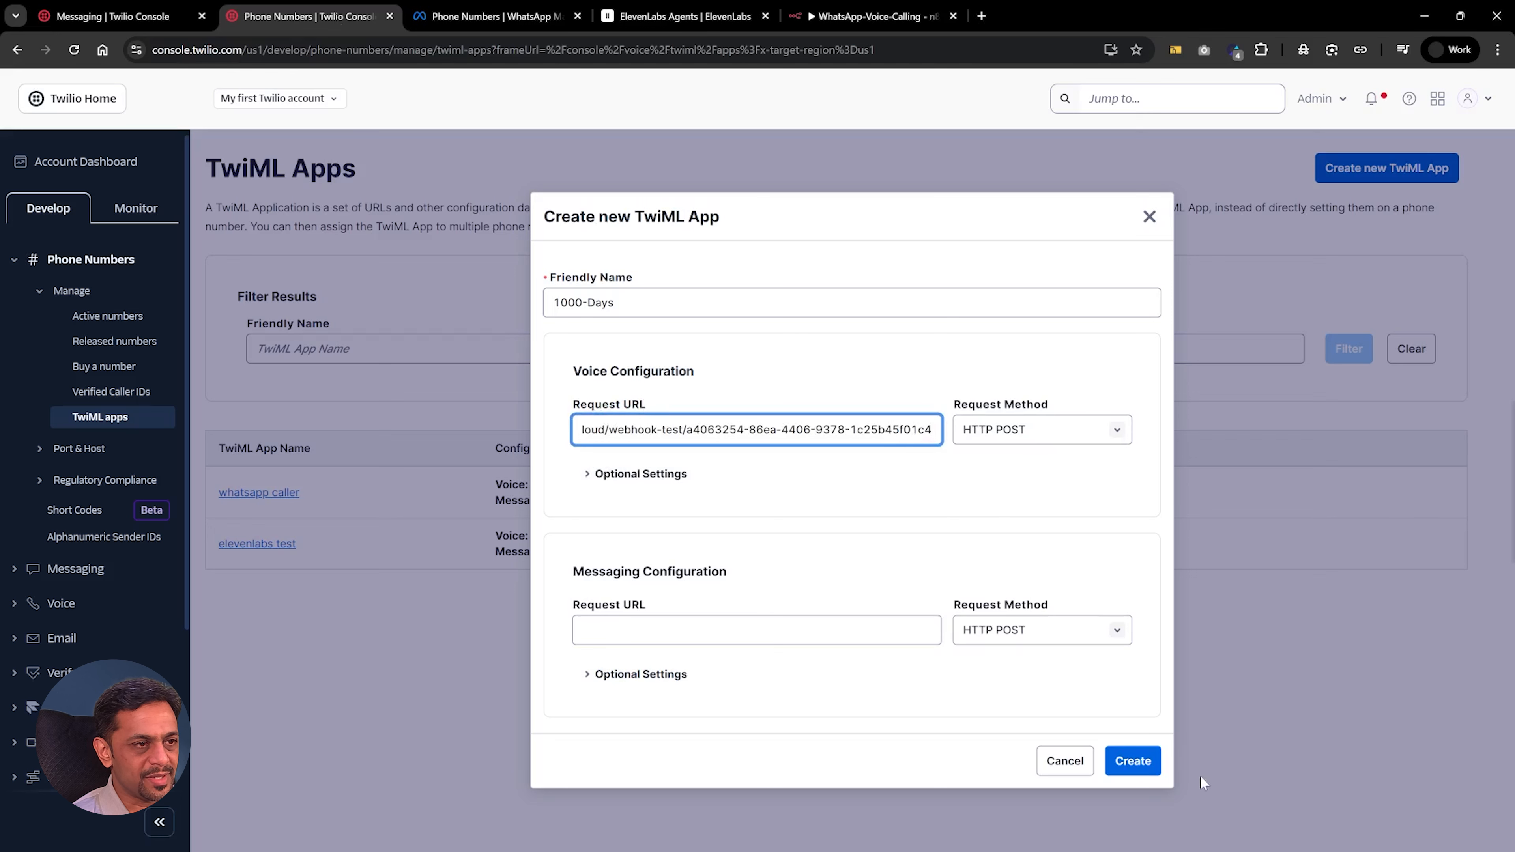
pyautogui.click(1137, 765)
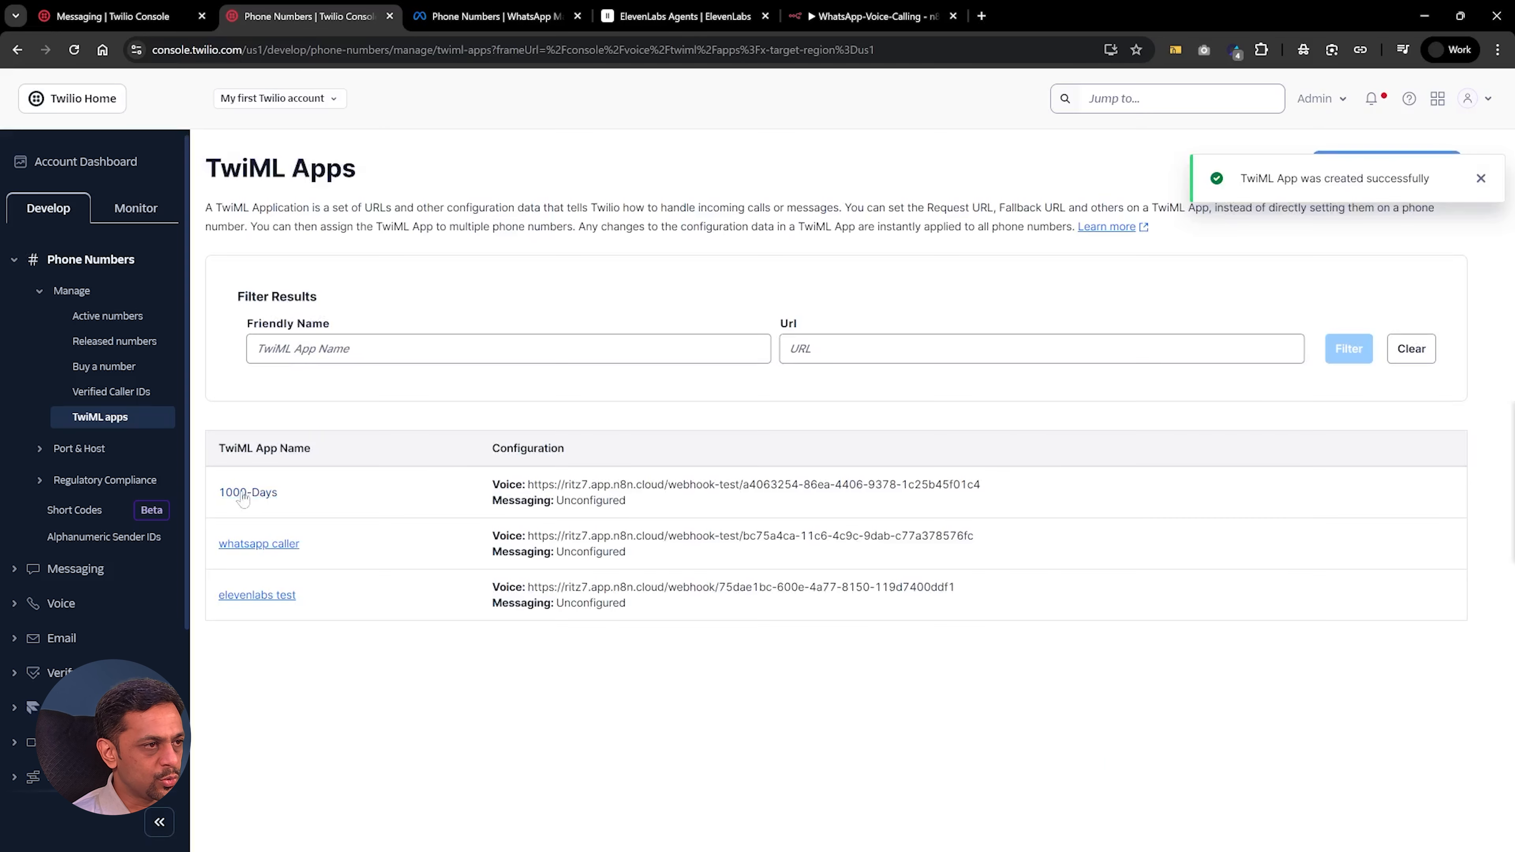
# Step: Reload the WhatsApp sender page and connect 1000-Days as its voice endpoint TwiML application
pyautogui.click(140, 19)
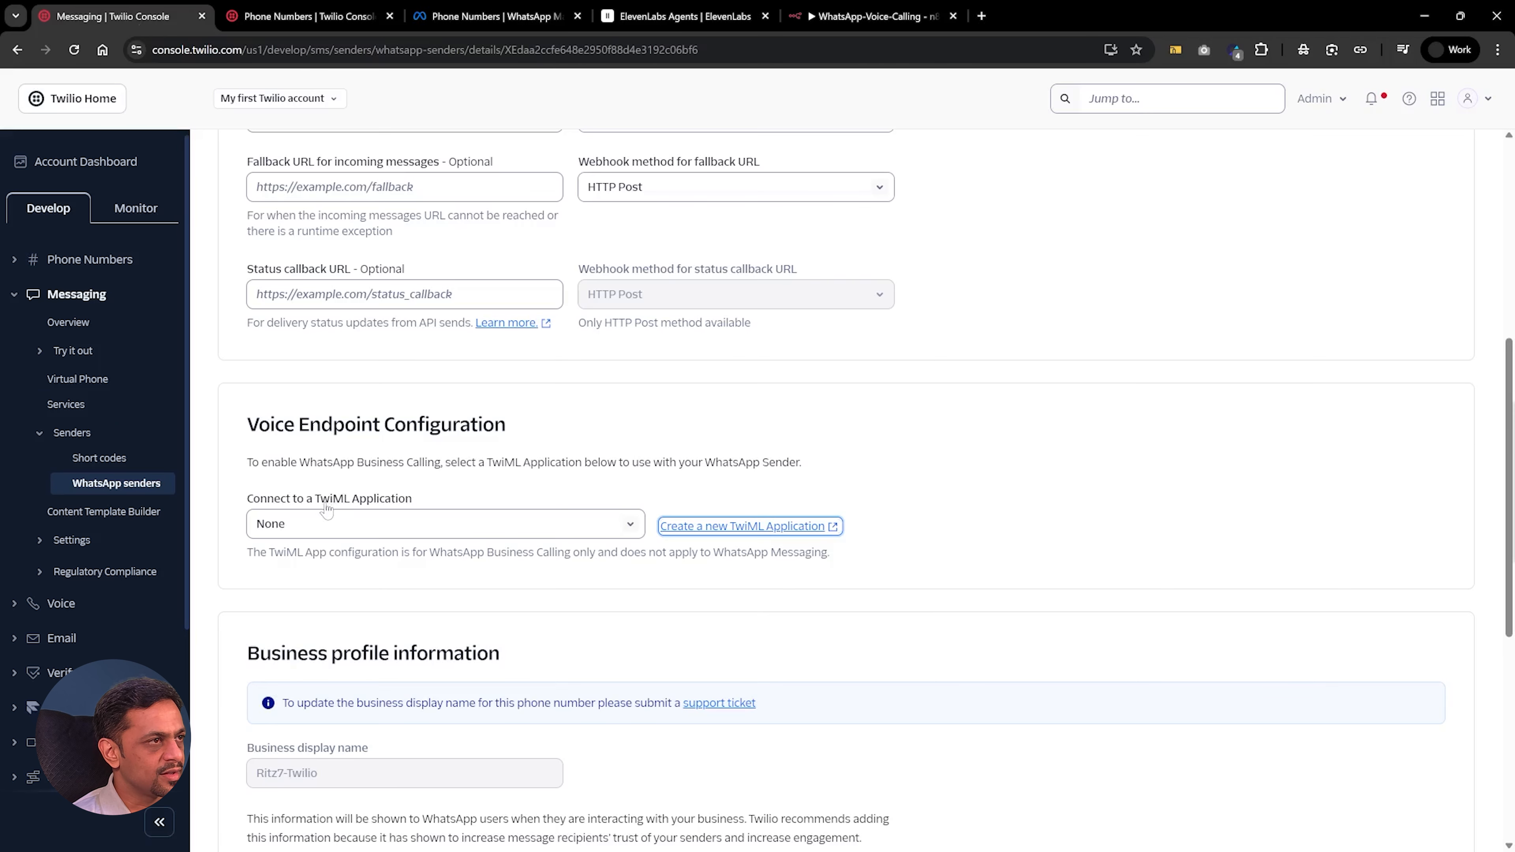
pyautogui.click(327, 519)
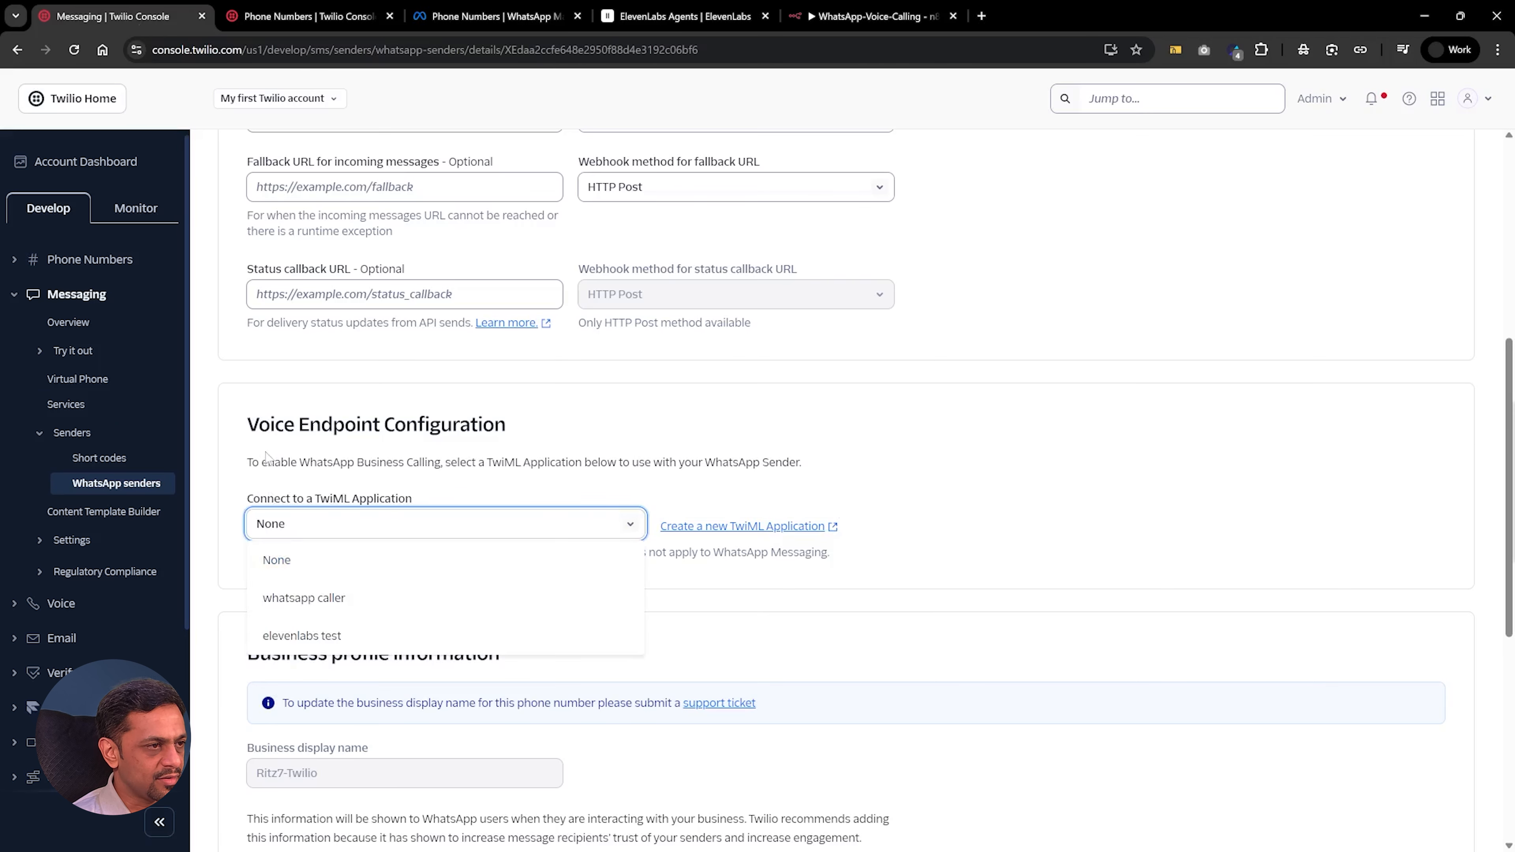
pyautogui.click(246, 445)
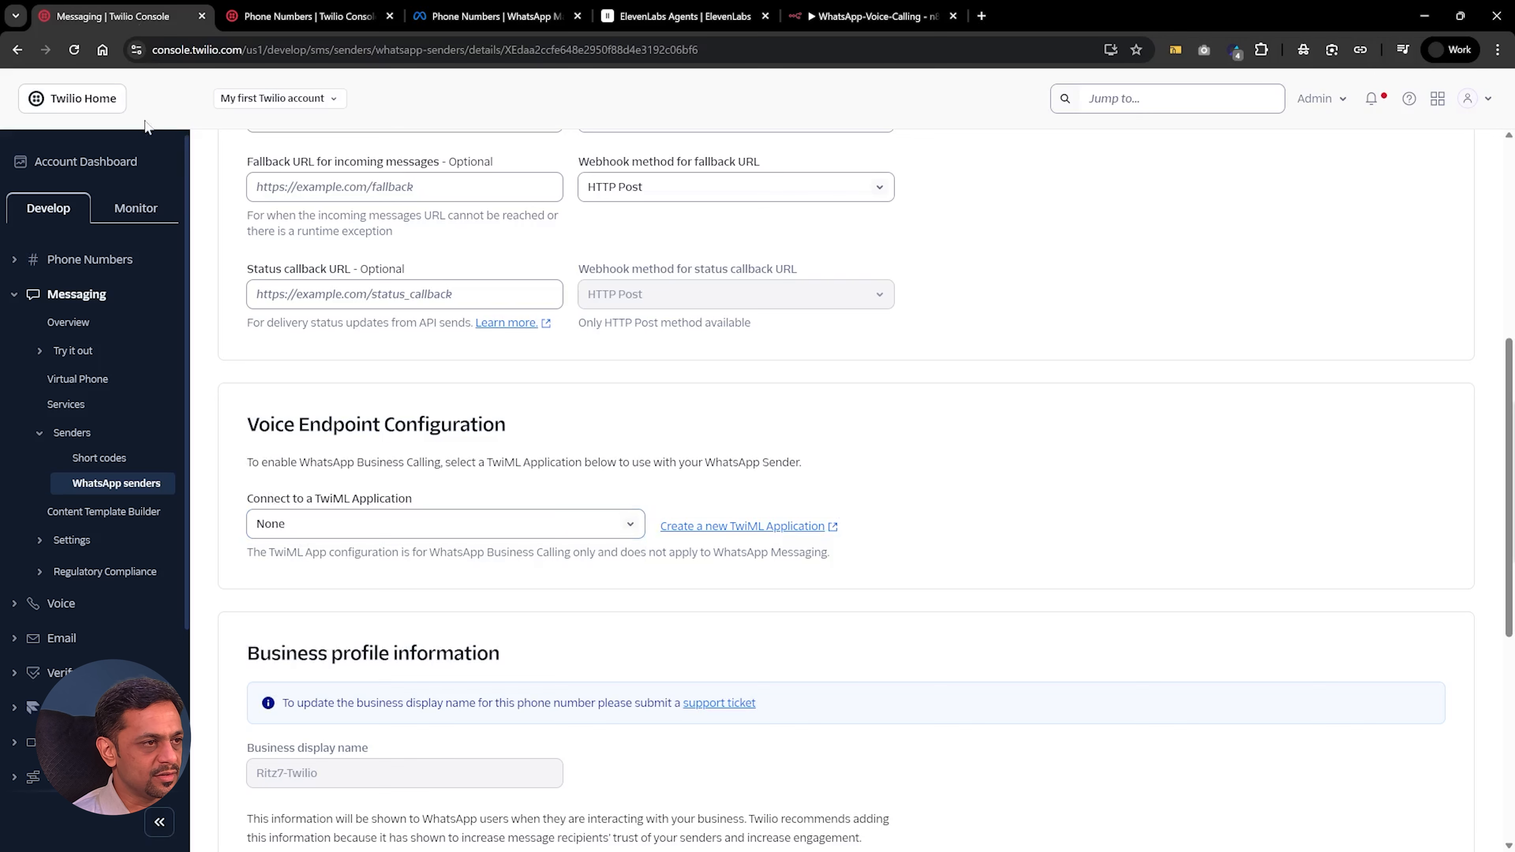
pyautogui.click(74, 50)
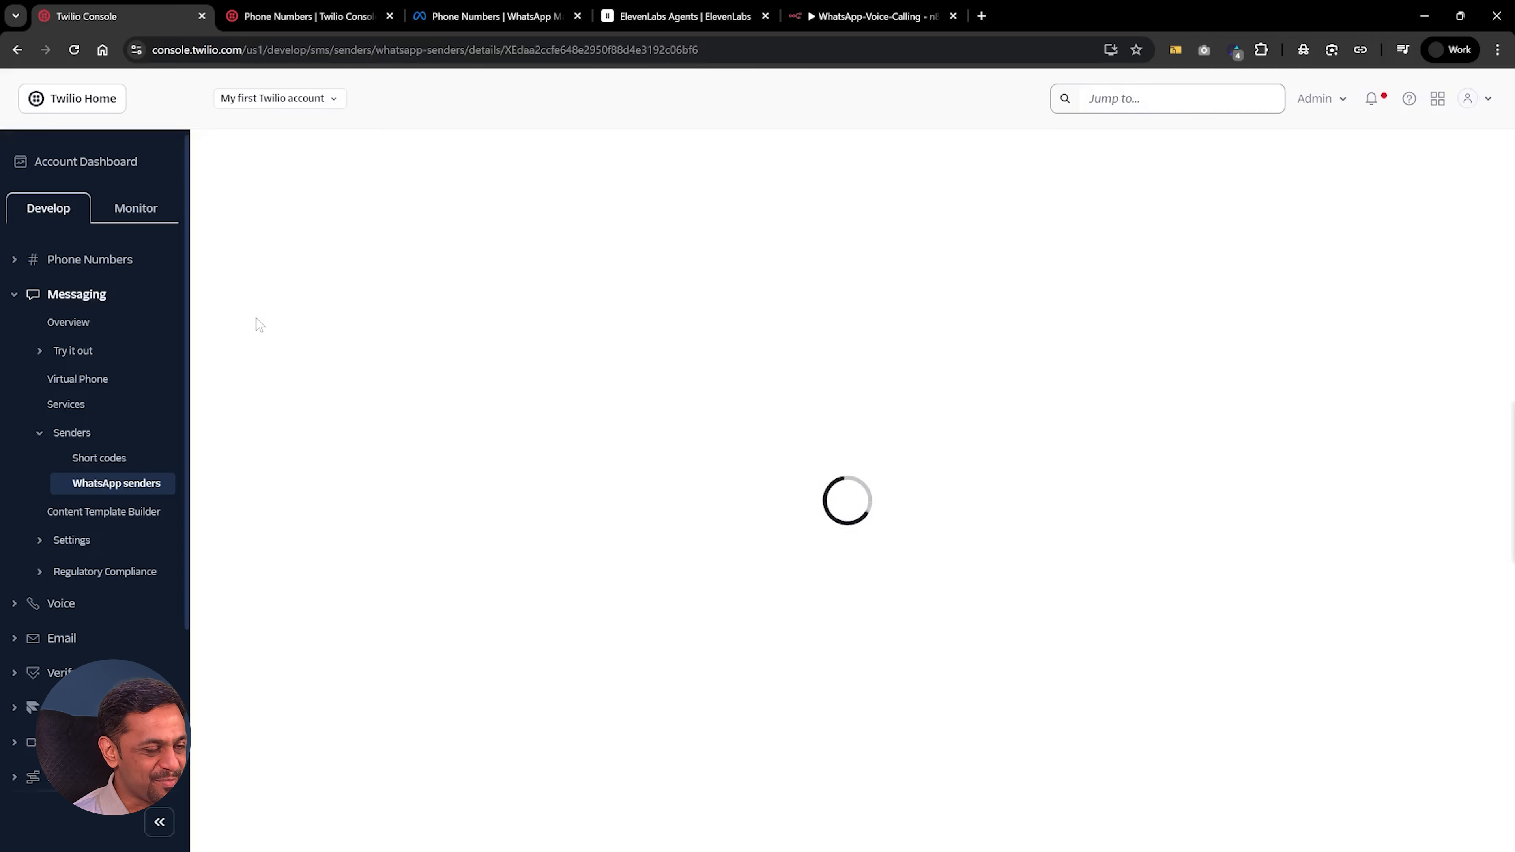
pyautogui.scroll(-6, 316, 365)
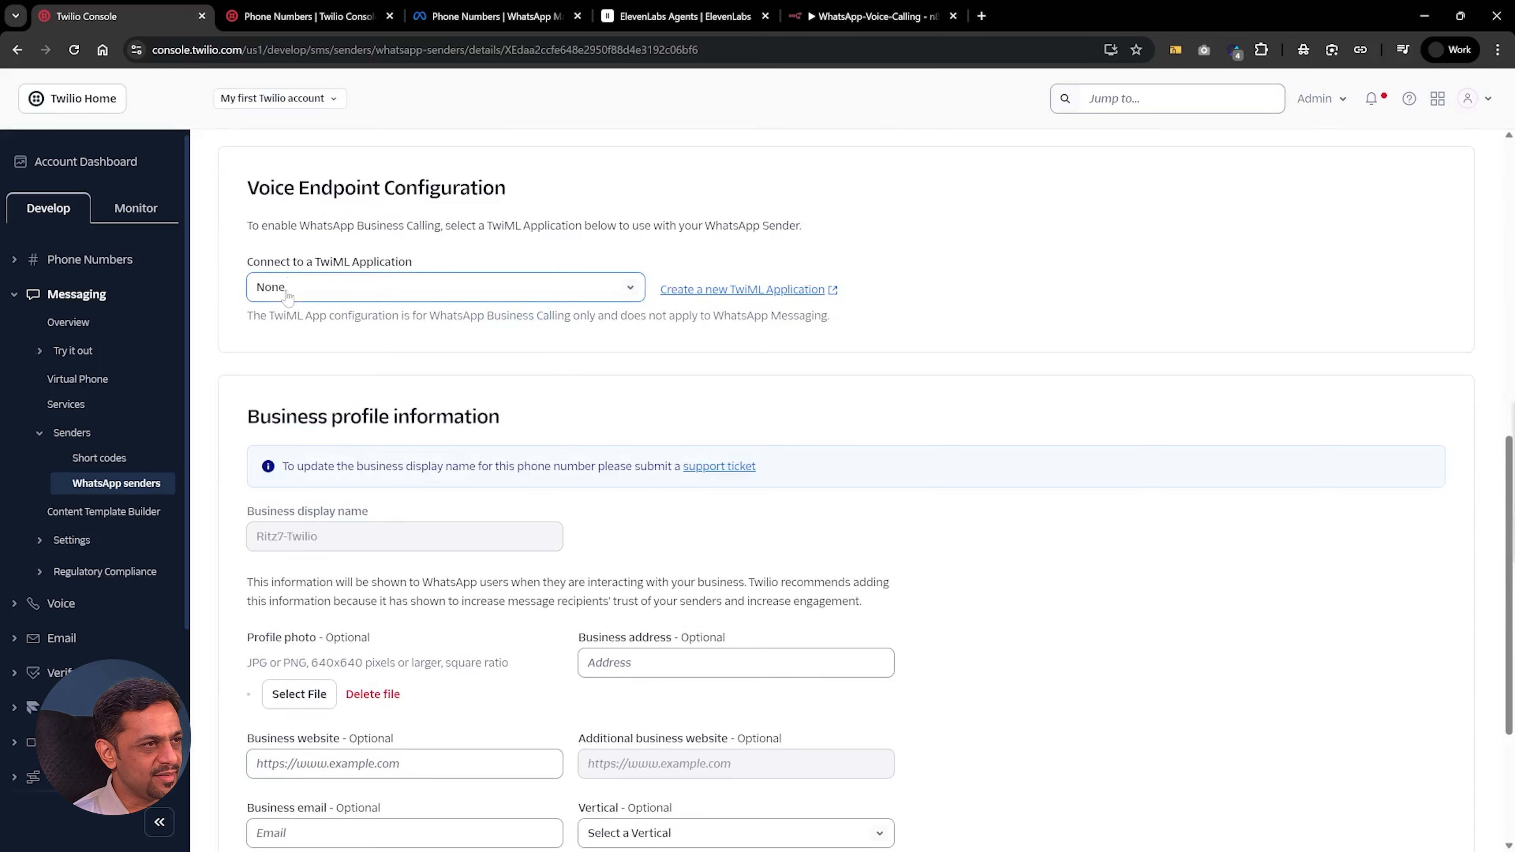
pyautogui.click(286, 288)
pyautogui.click(298, 356)
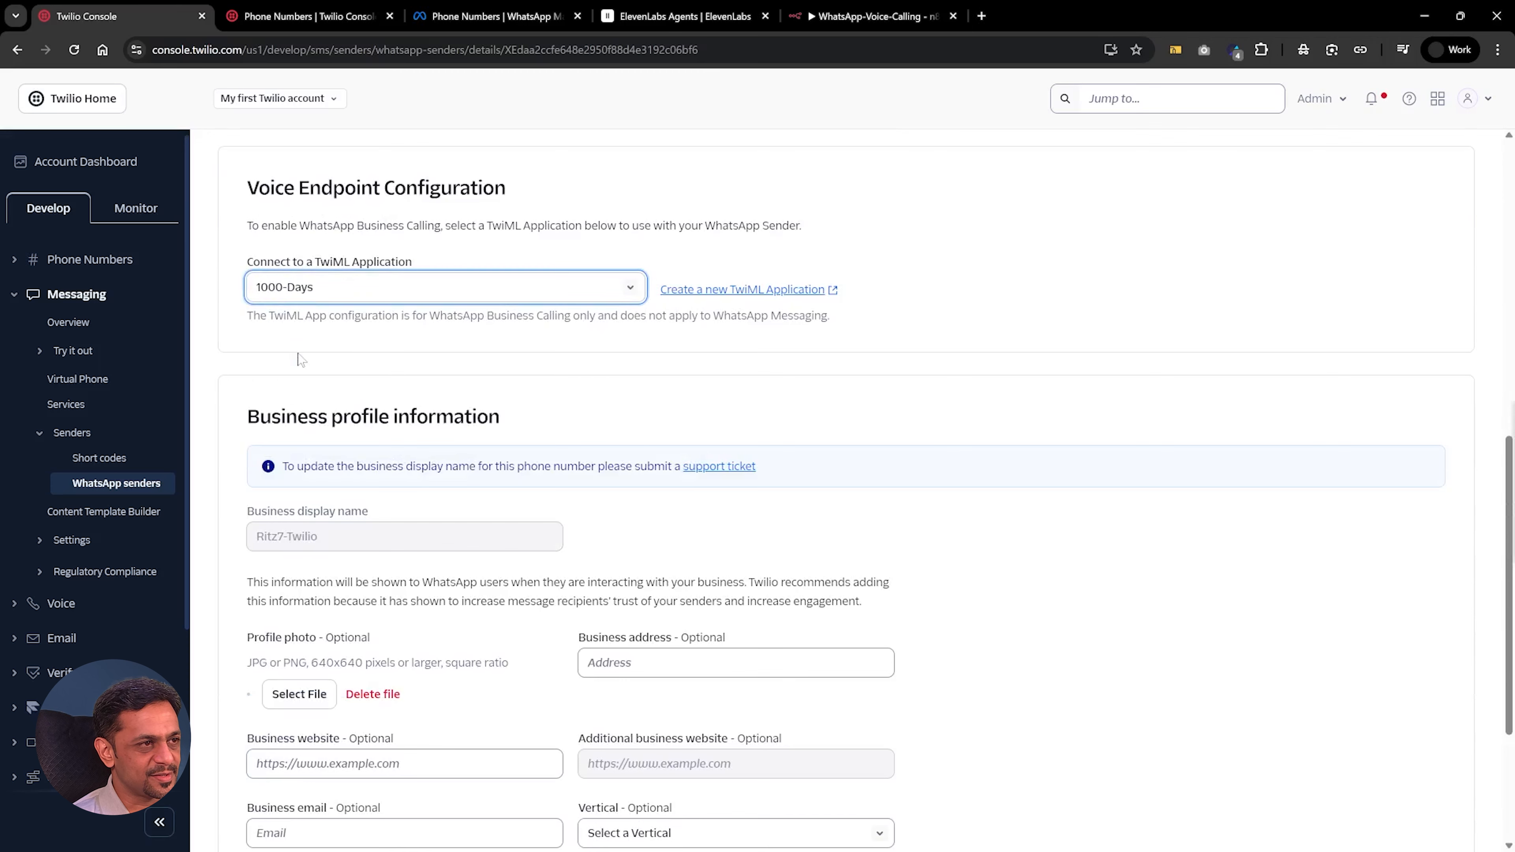
pyautogui.click(1020, 428)
# Step: Upload the logo image as the WhatsApp sender's profile photo
pyautogui.scroll(4, 382, 638)
pyautogui.scroll(-5, 382, 638)
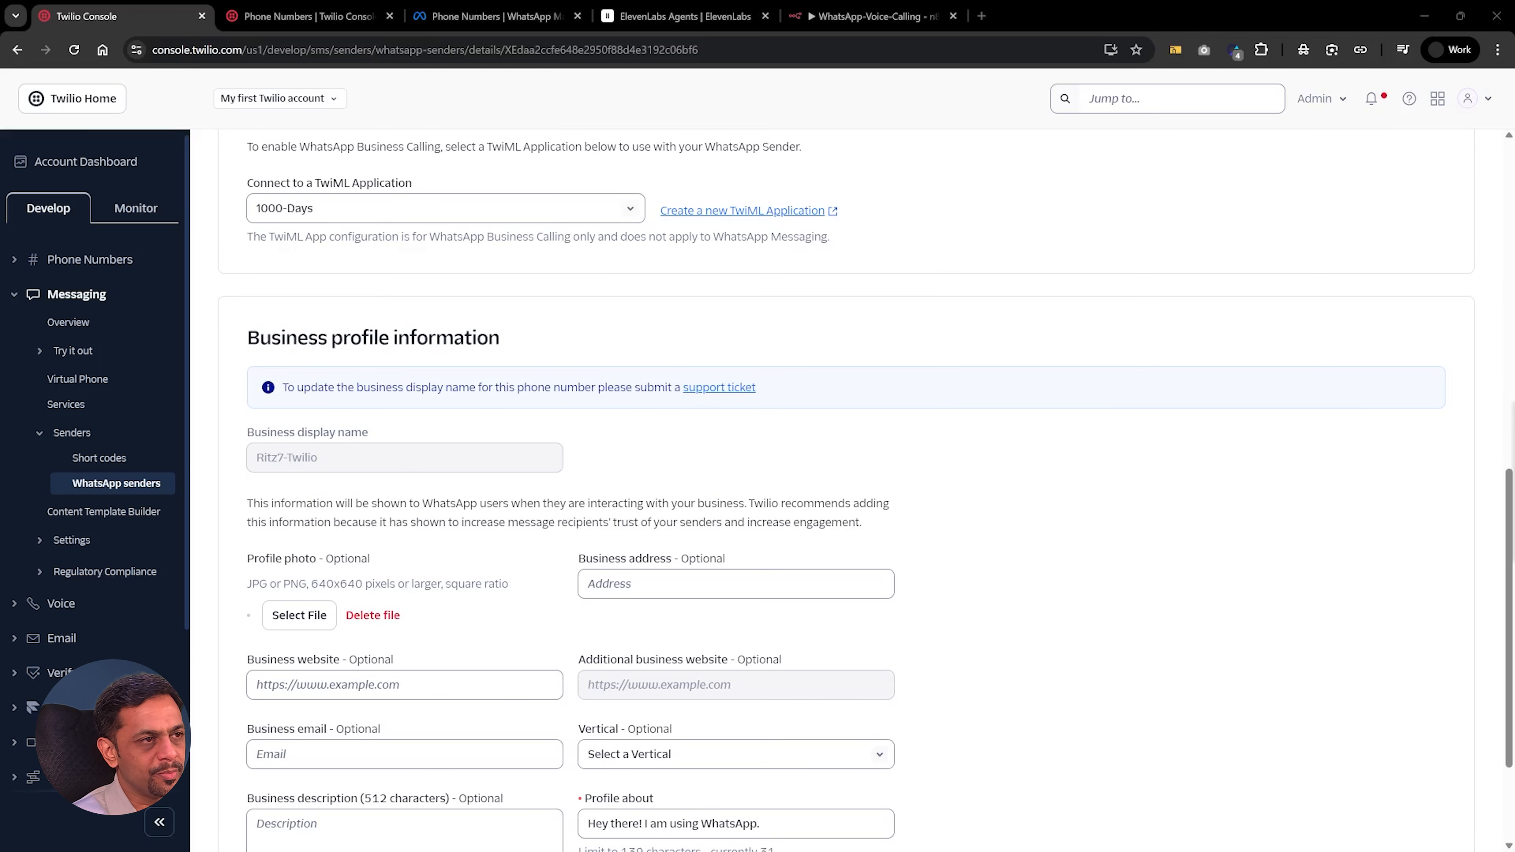
pyautogui.scroll(-1, 455, 514)
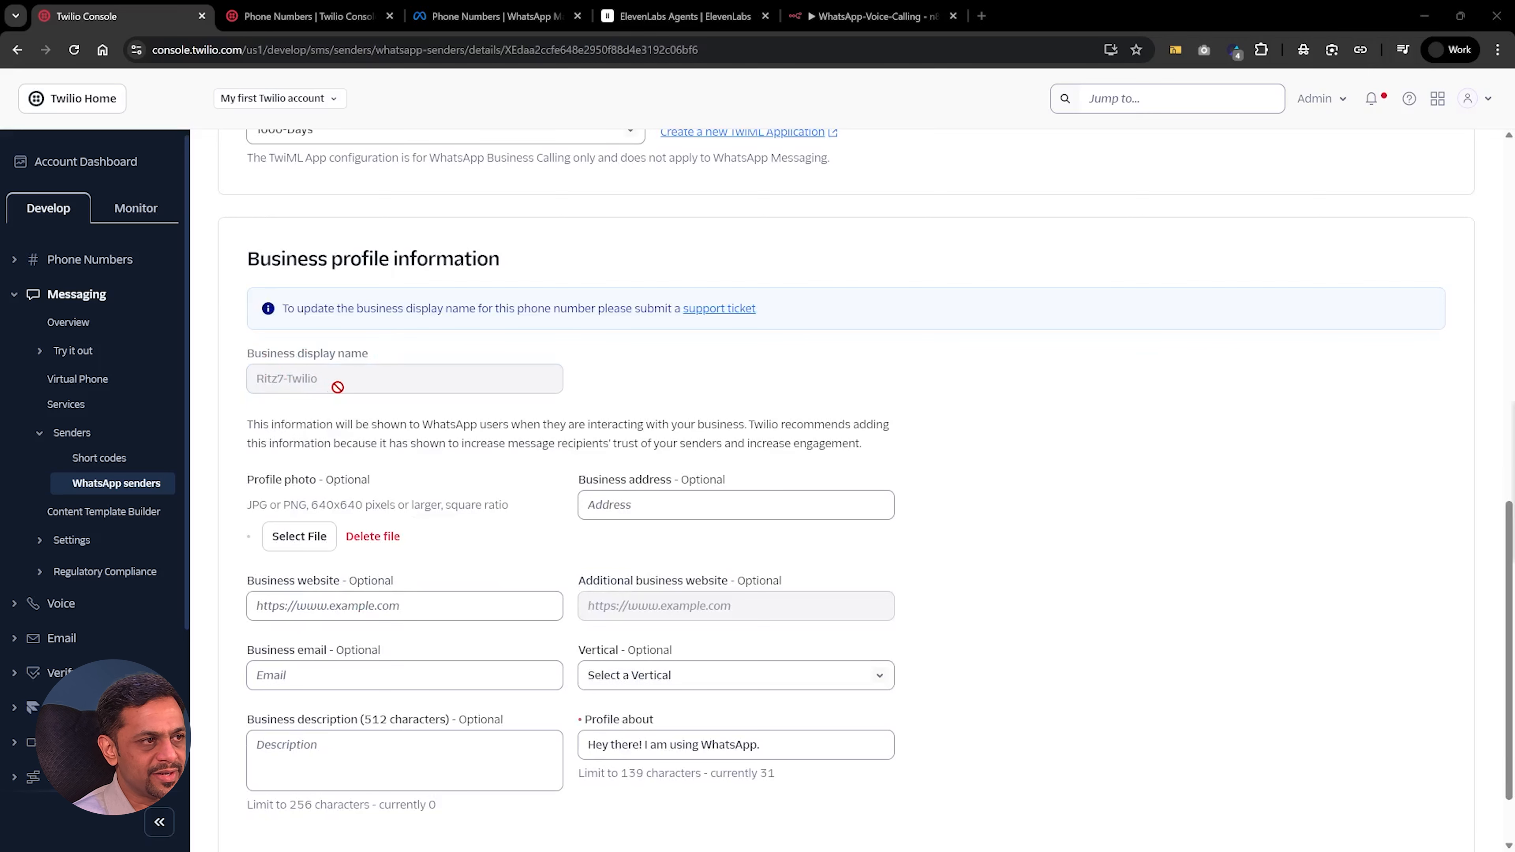
pyautogui.scroll(-1, 337, 486)
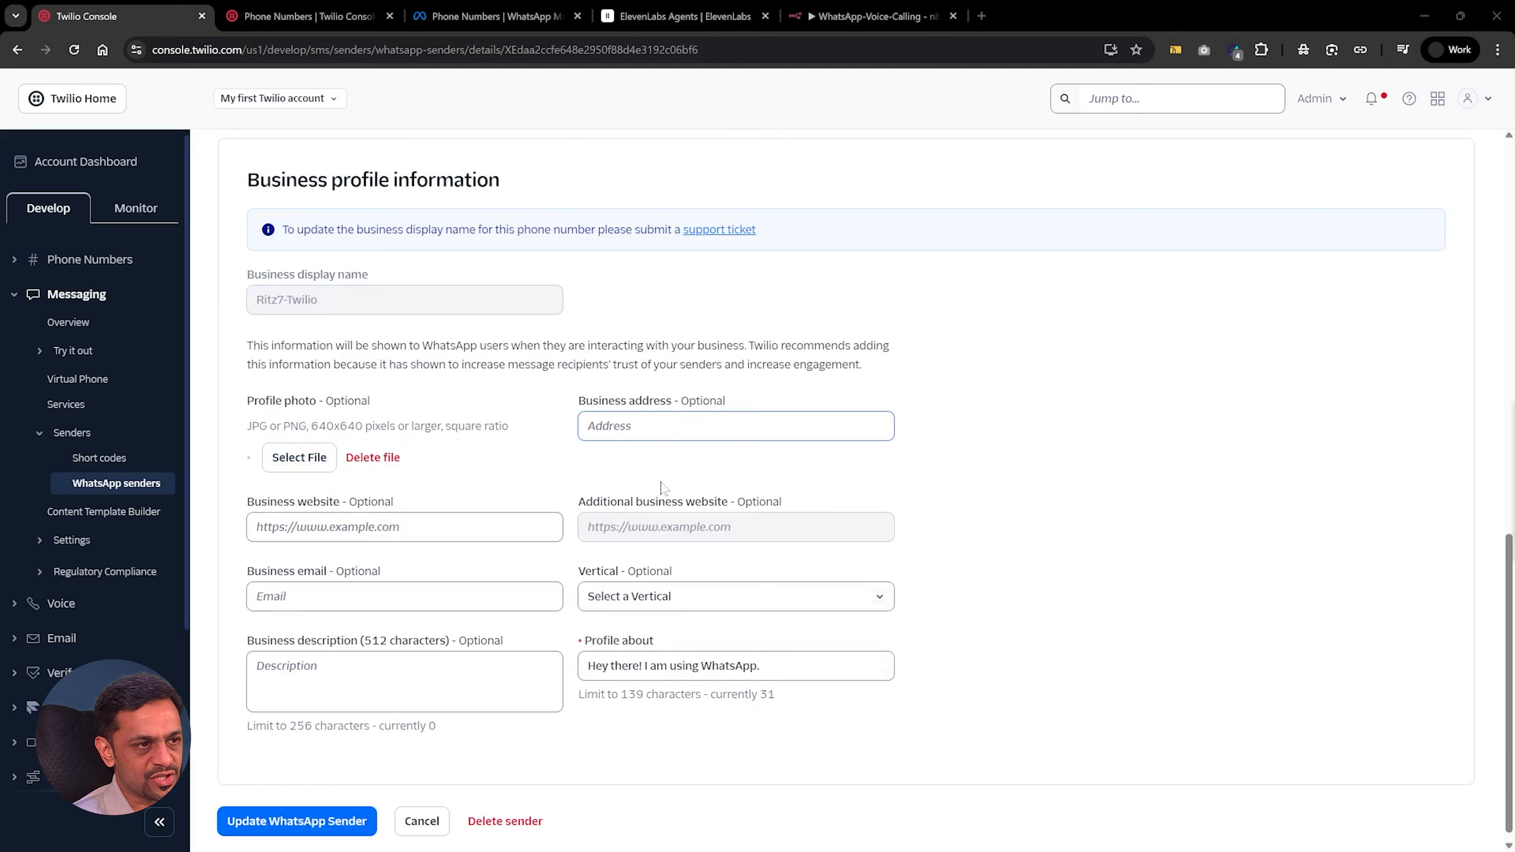
pyautogui.click(337, 526)
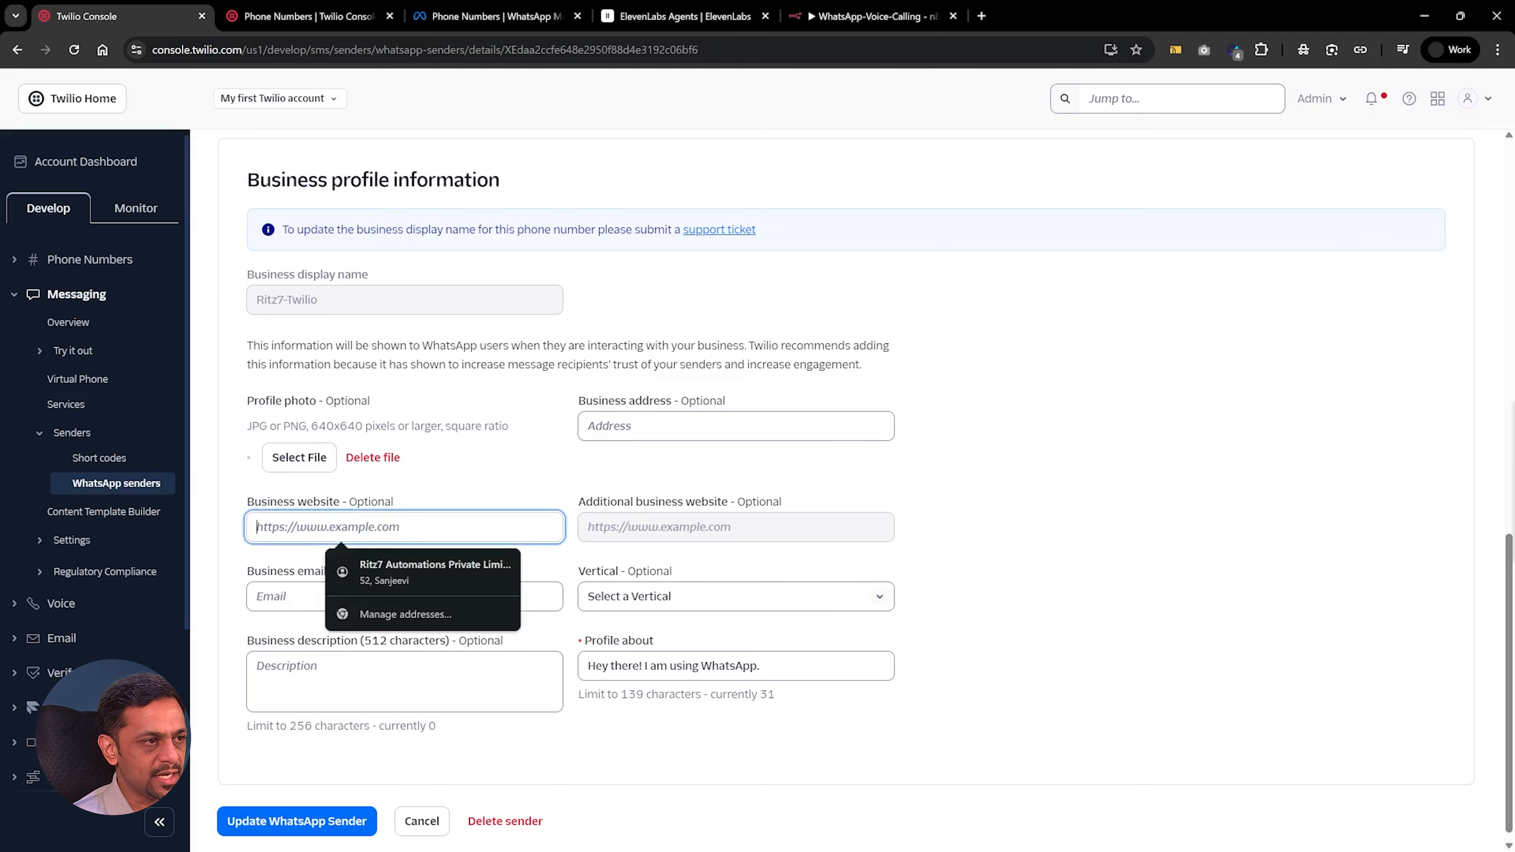
pyautogui.click(299, 457)
pyautogui.click(847, 265)
pyautogui.click(1071, 647)
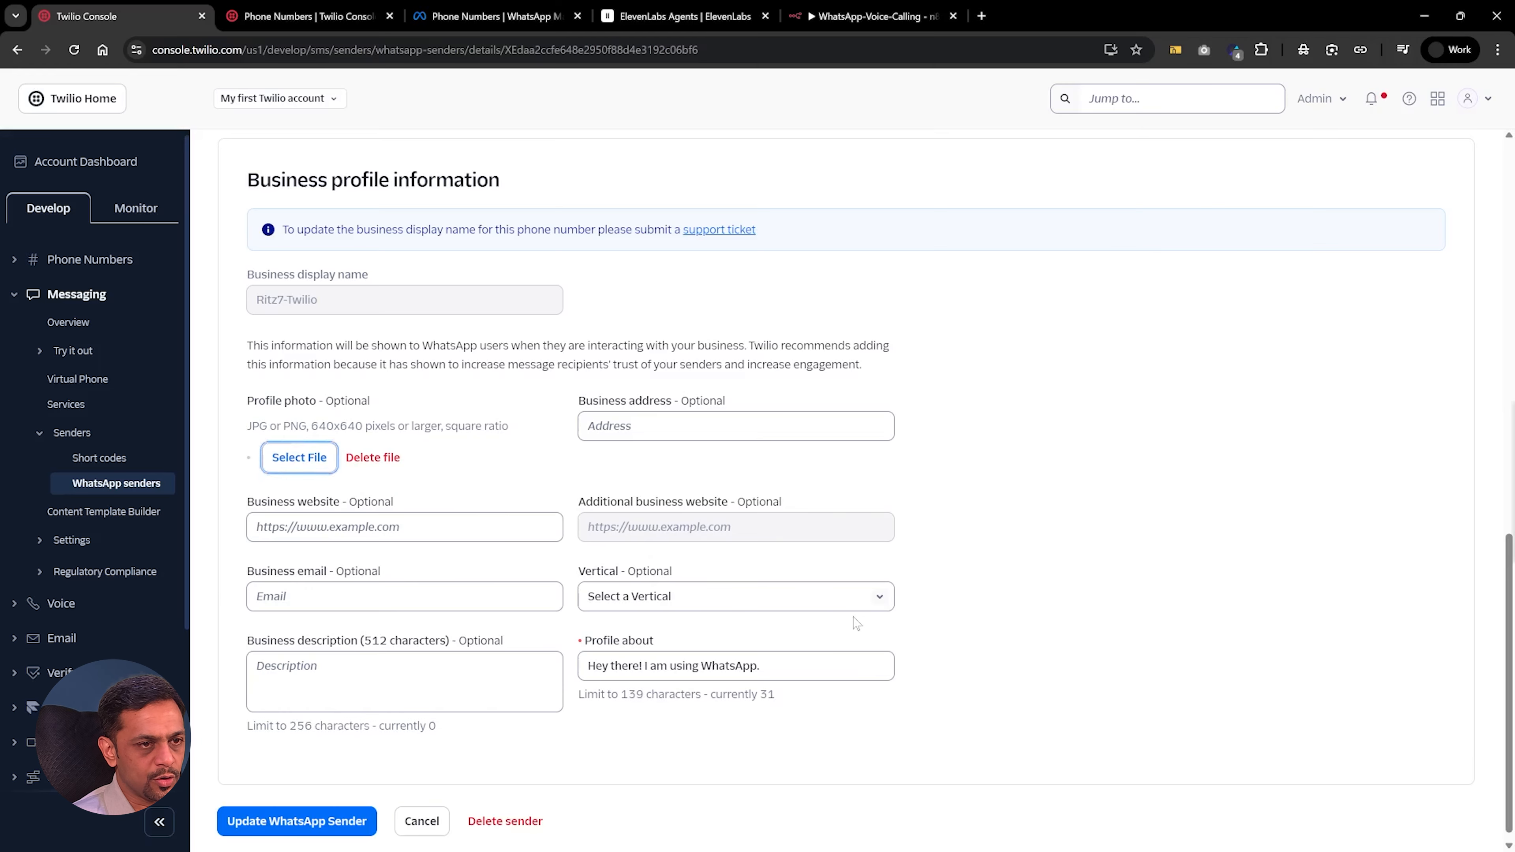
pyautogui.click(342, 584)
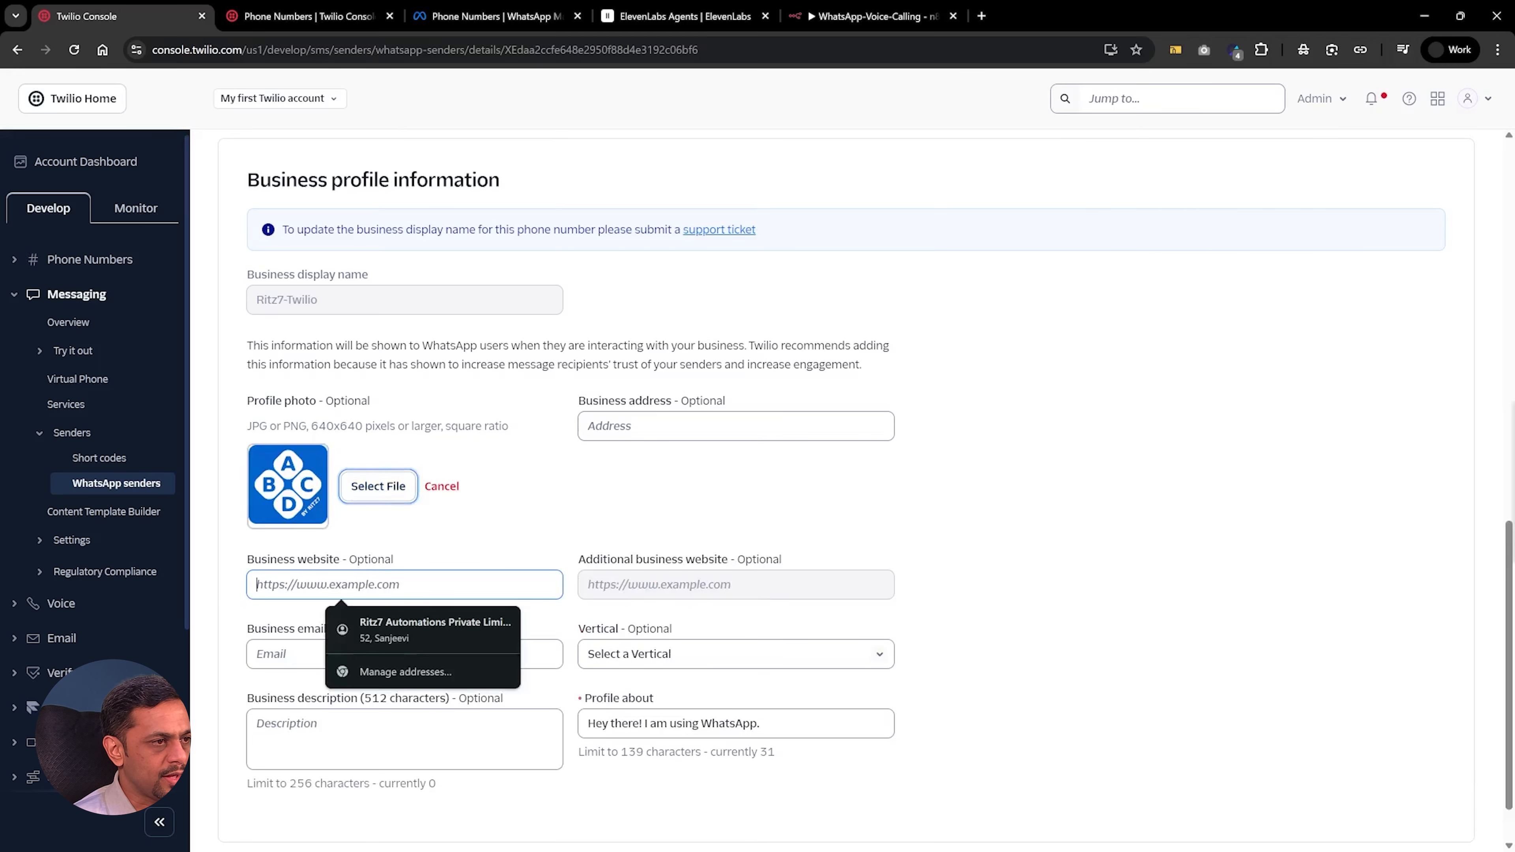
pyautogui.write('abcd')
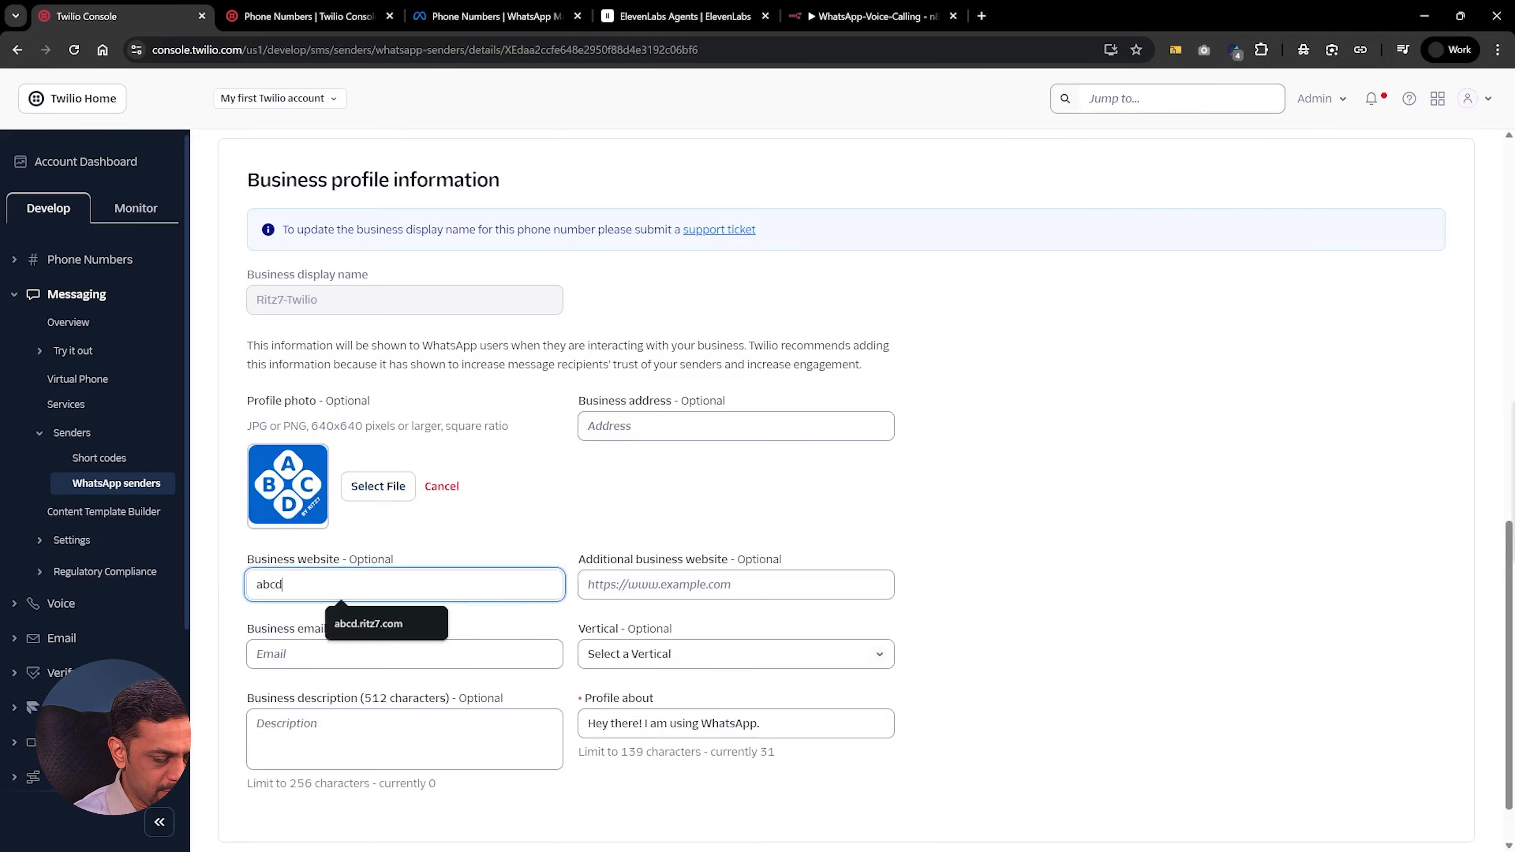
pyautogui.write('.ritz7.co')
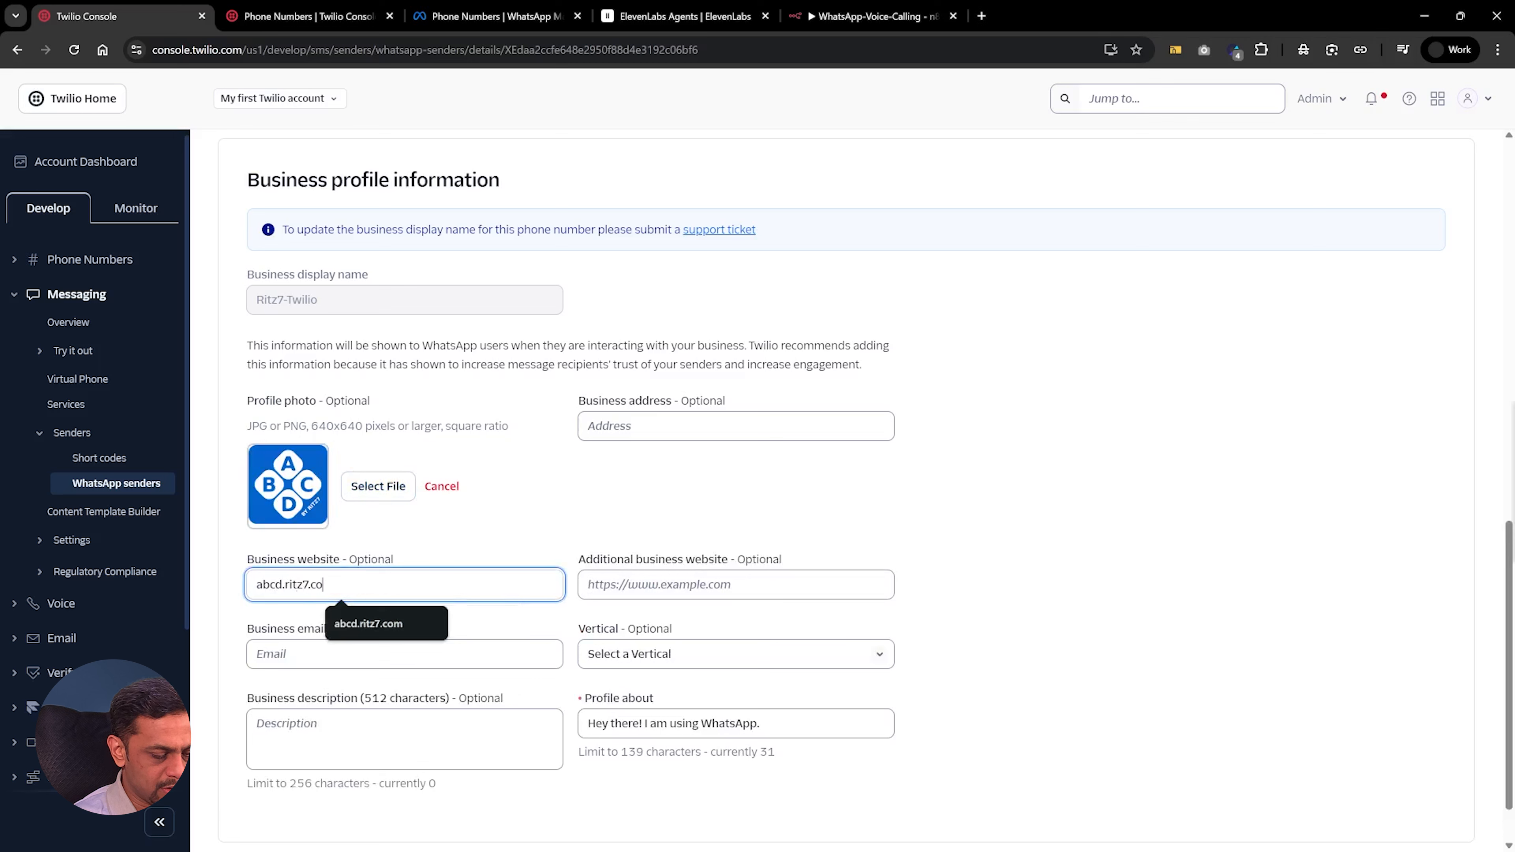
pyautogui.write('m')
pyautogui.press('Tab')
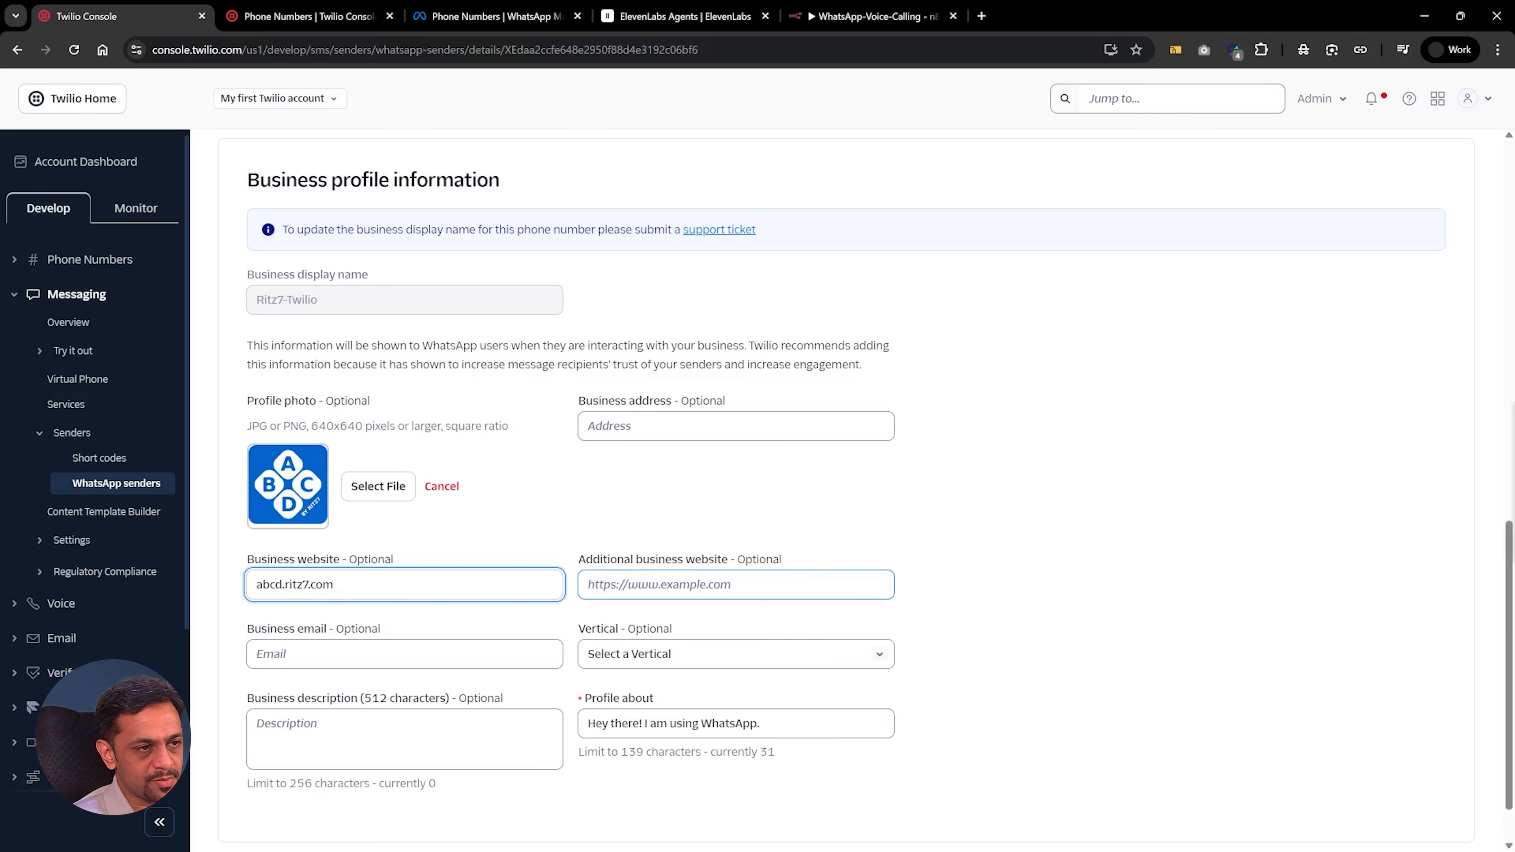
pyautogui.click(633, 592)
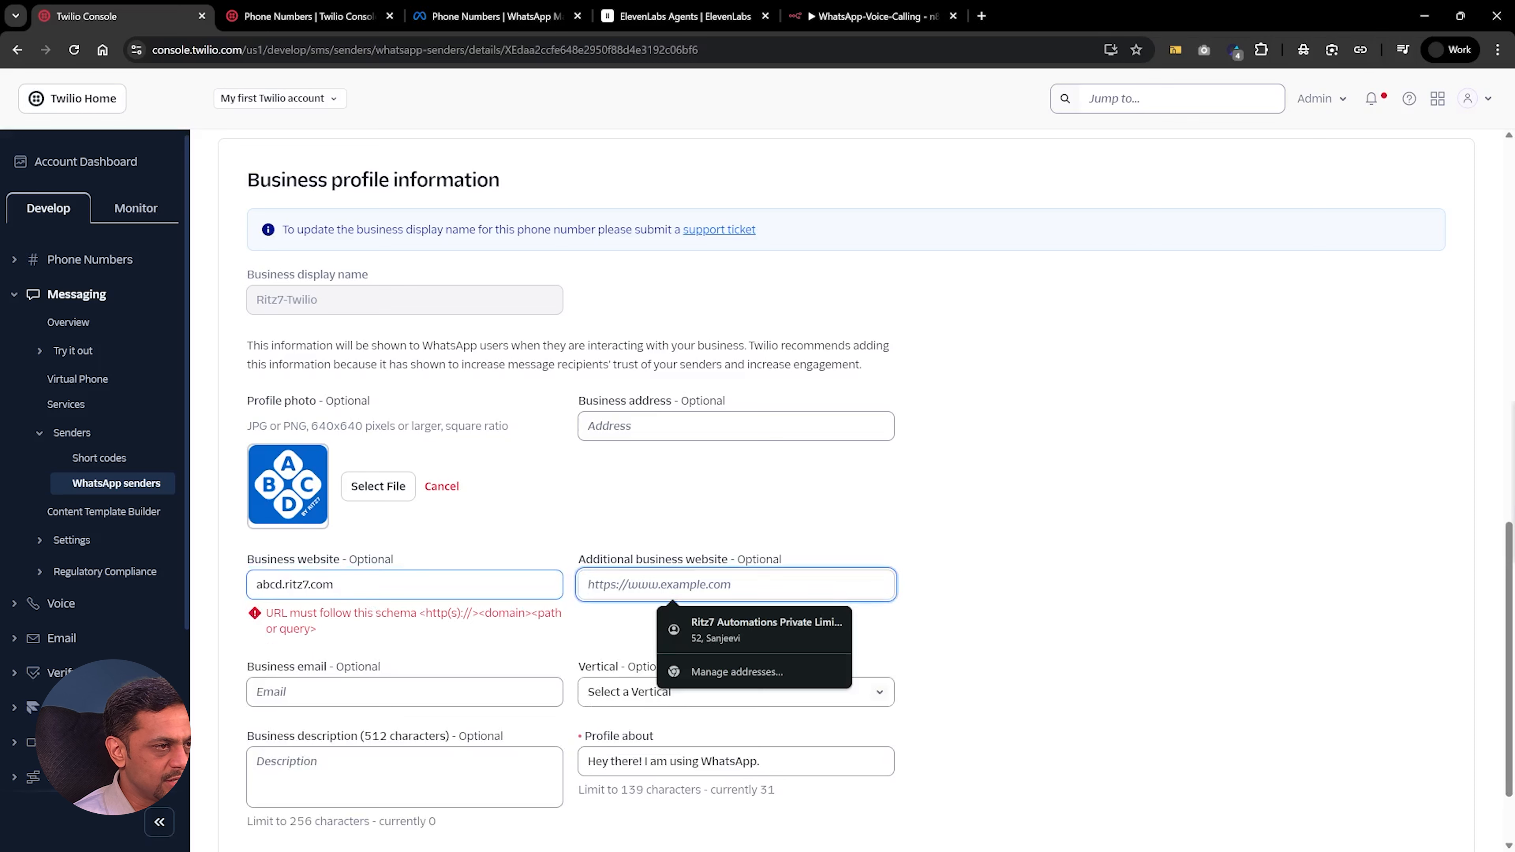
pyautogui.click(257, 585)
pyautogui.write('https://')
pyautogui.click(268, 652)
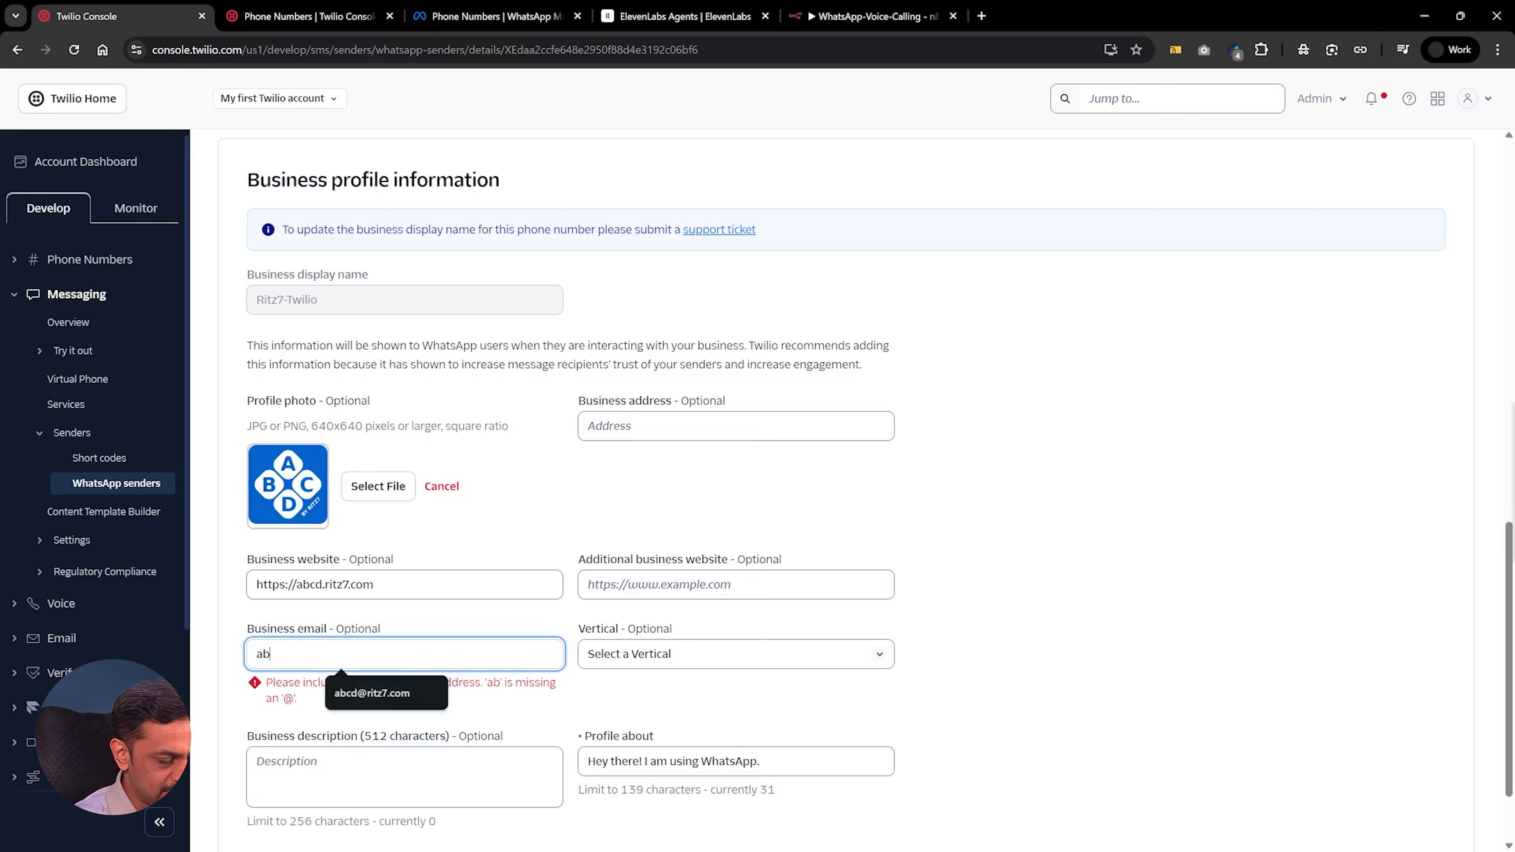
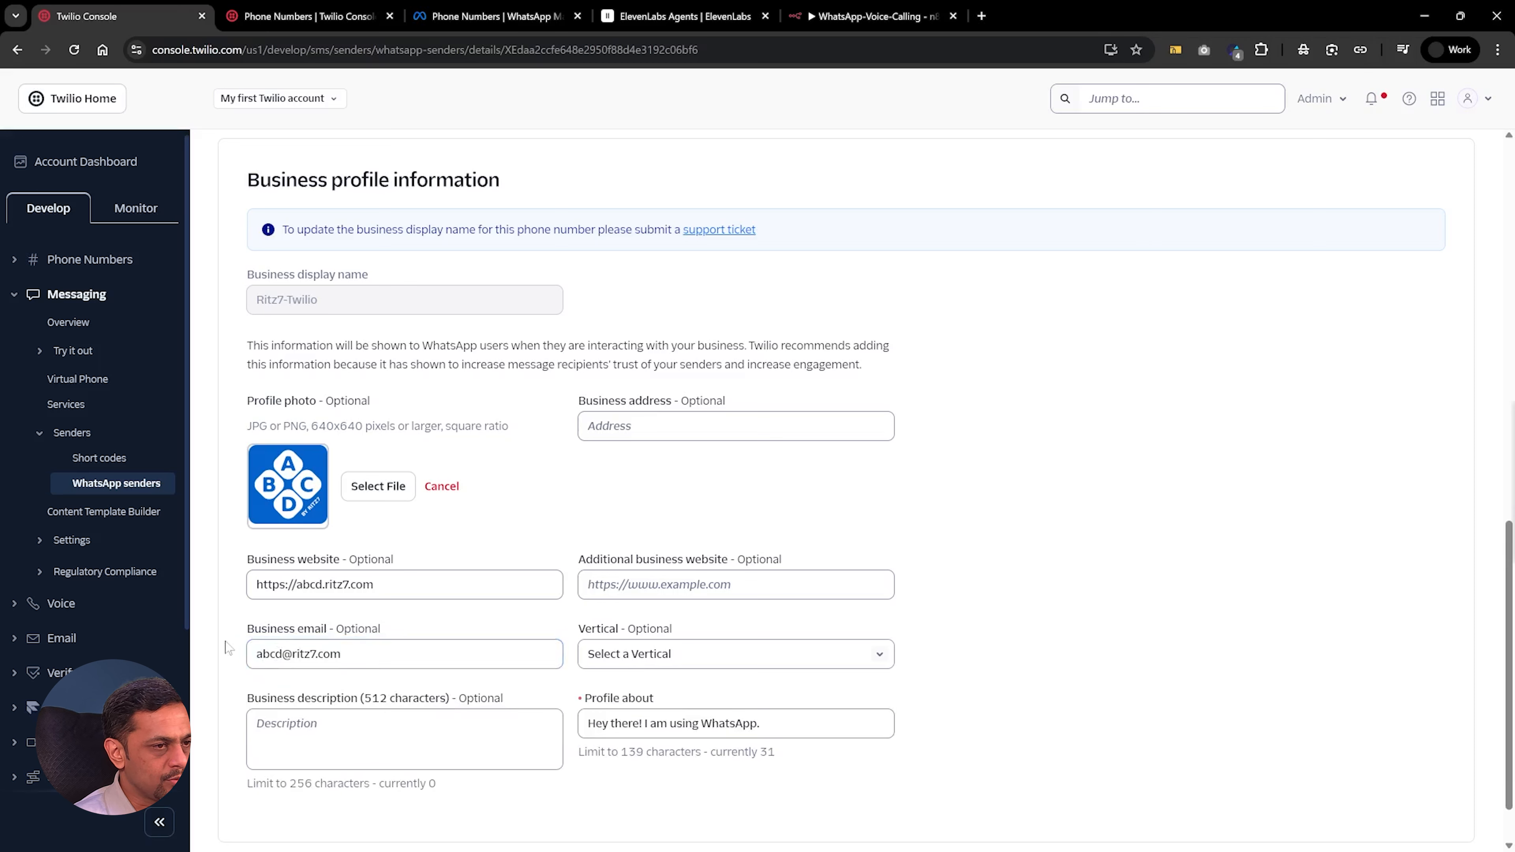
# Step: Choose the Education vertical and submit the WhatsApp sender update
pyautogui.click(616, 665)
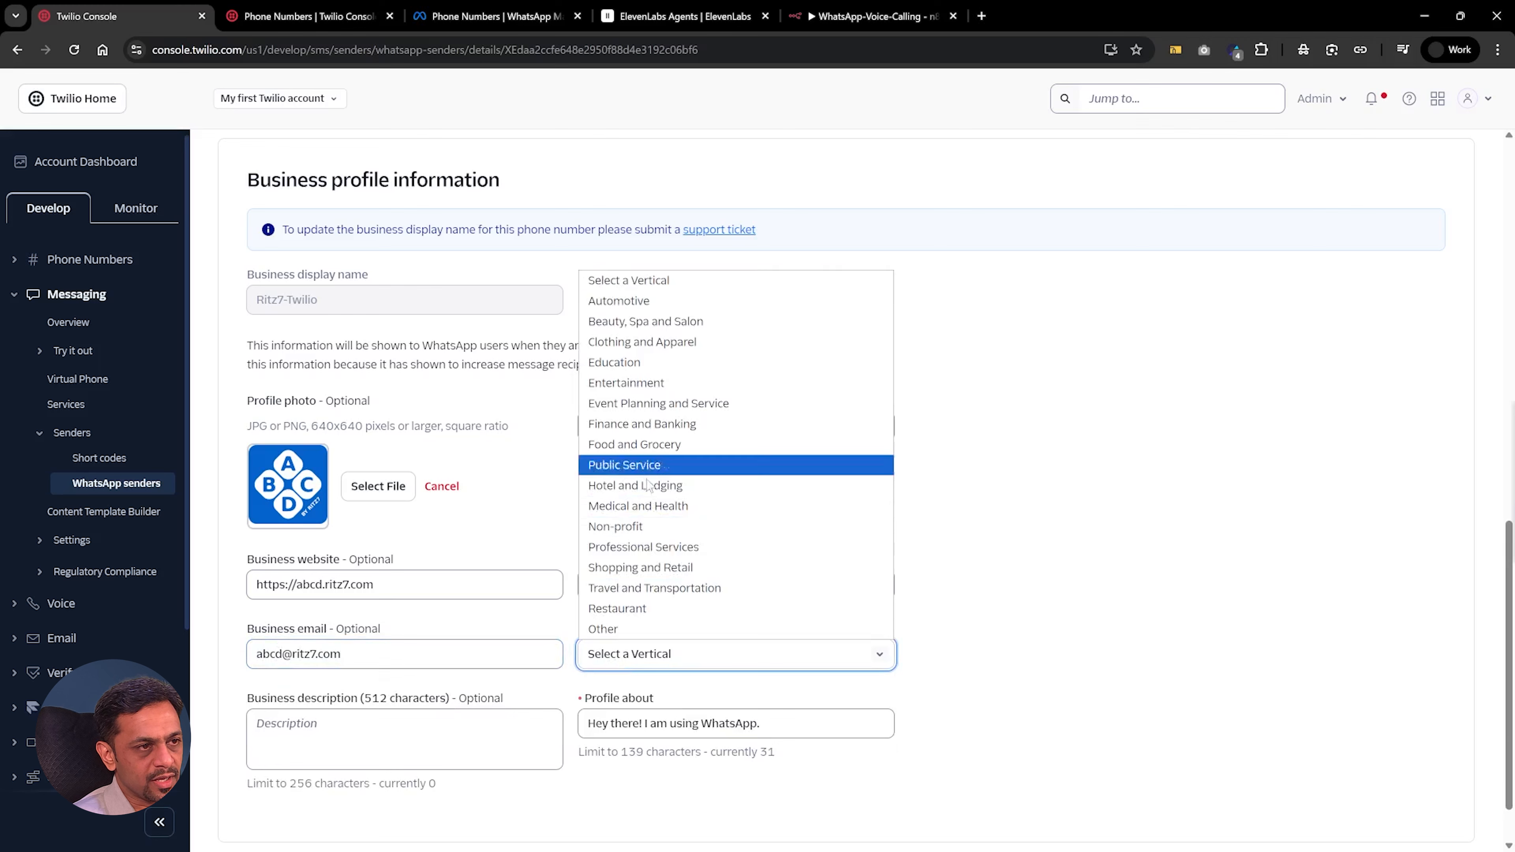
pyautogui.click(614, 362)
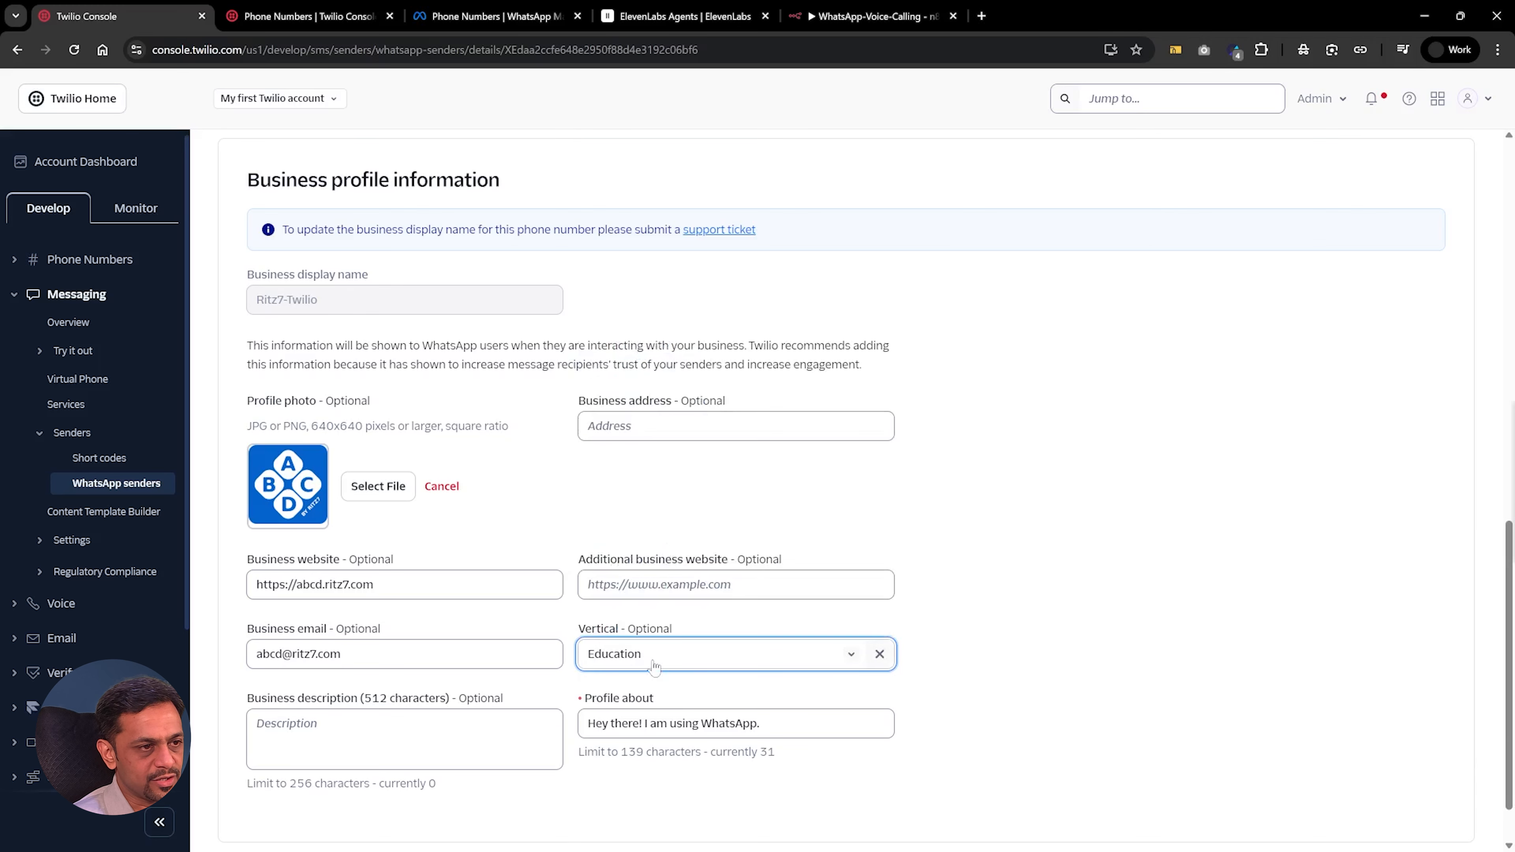
pyautogui.scroll(-1, 654, 666)
pyautogui.click(687, 656)
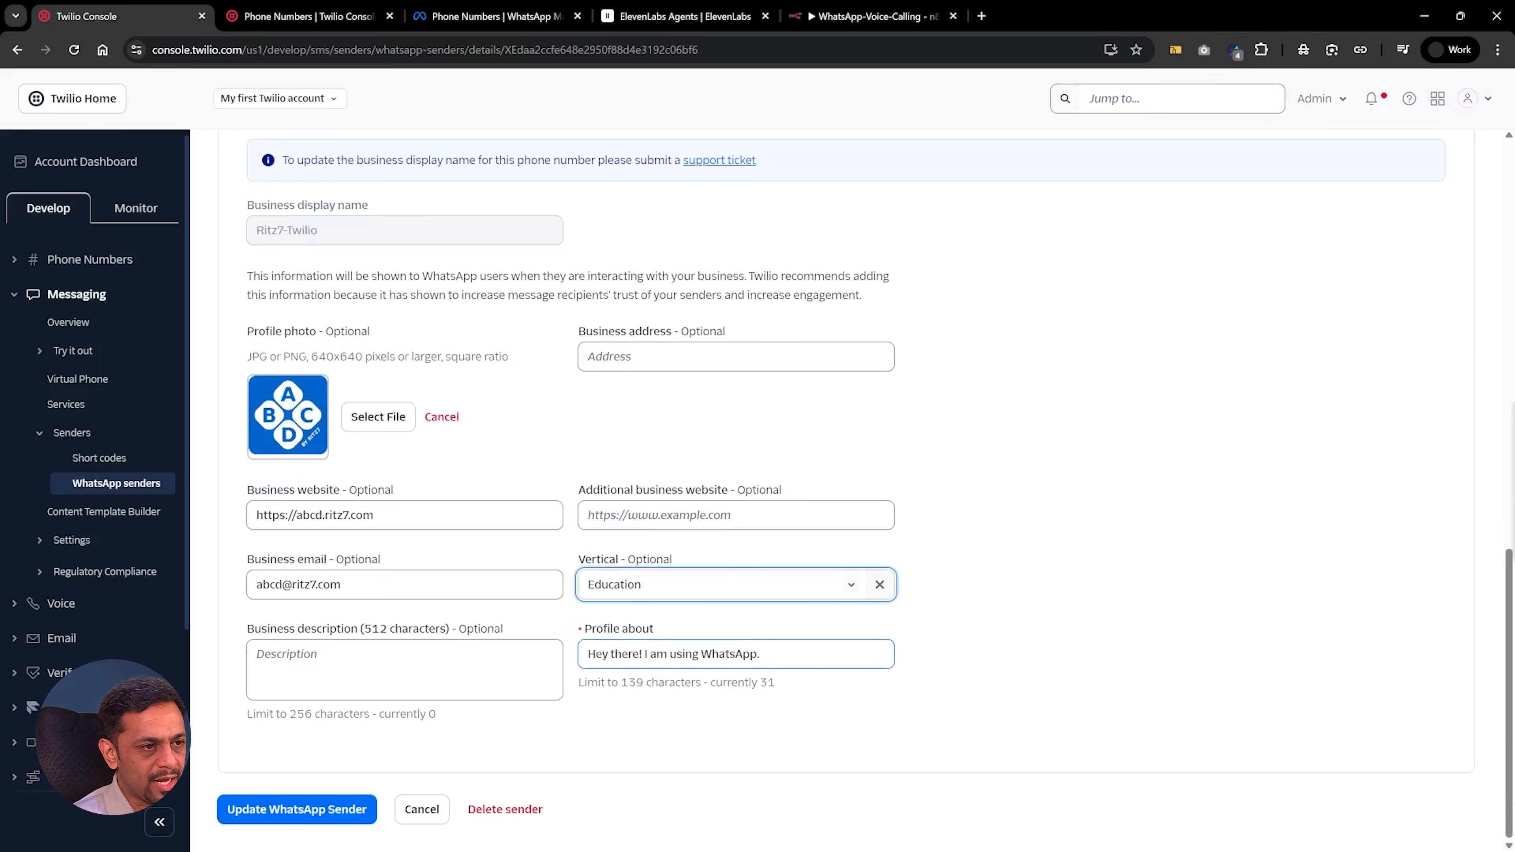
pyautogui.click(310, 639)
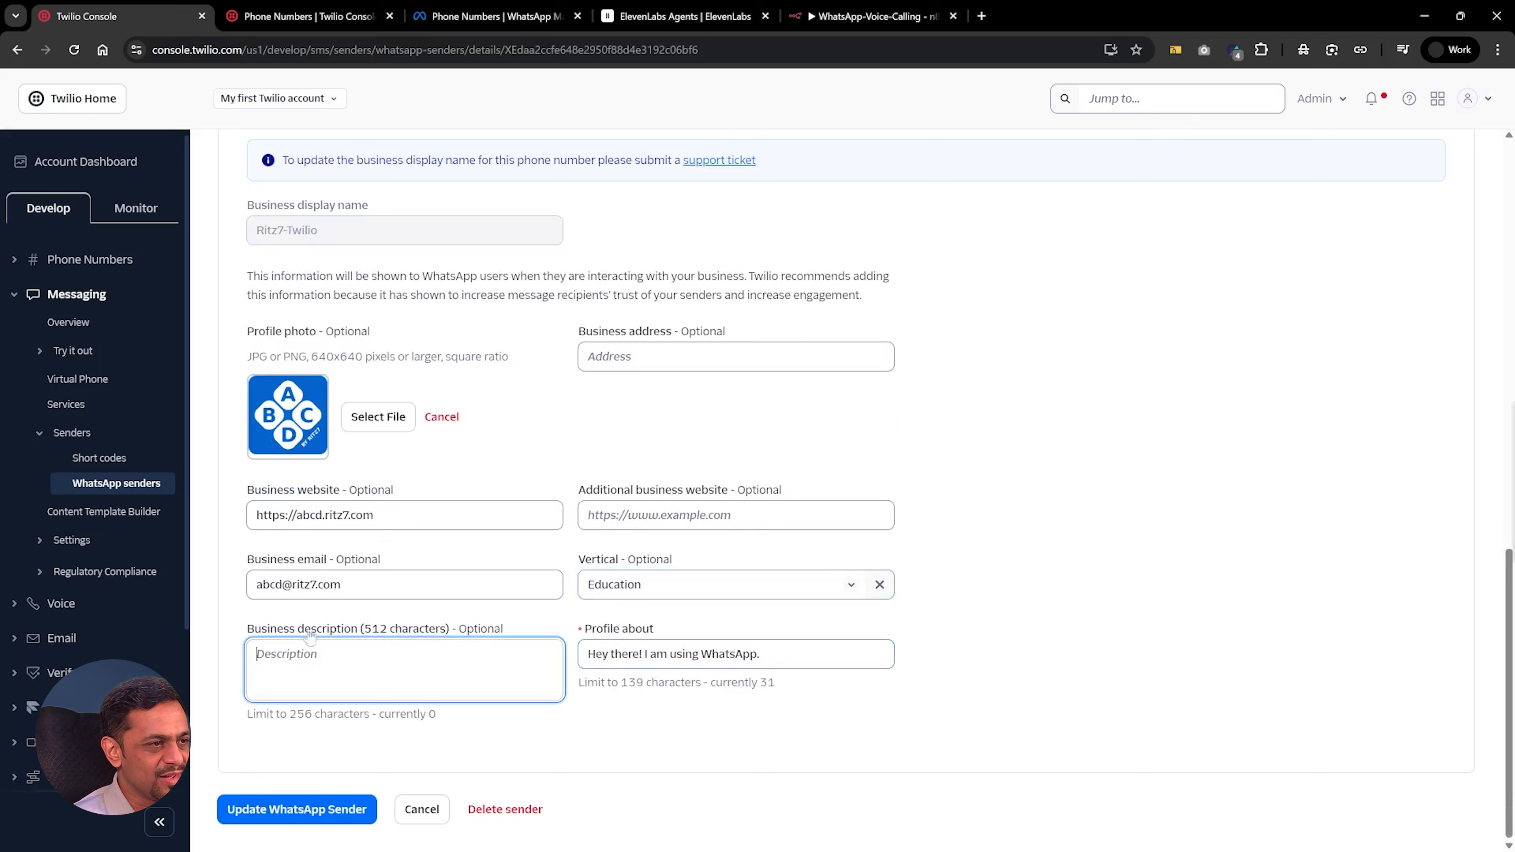
pyautogui.click(297, 809)
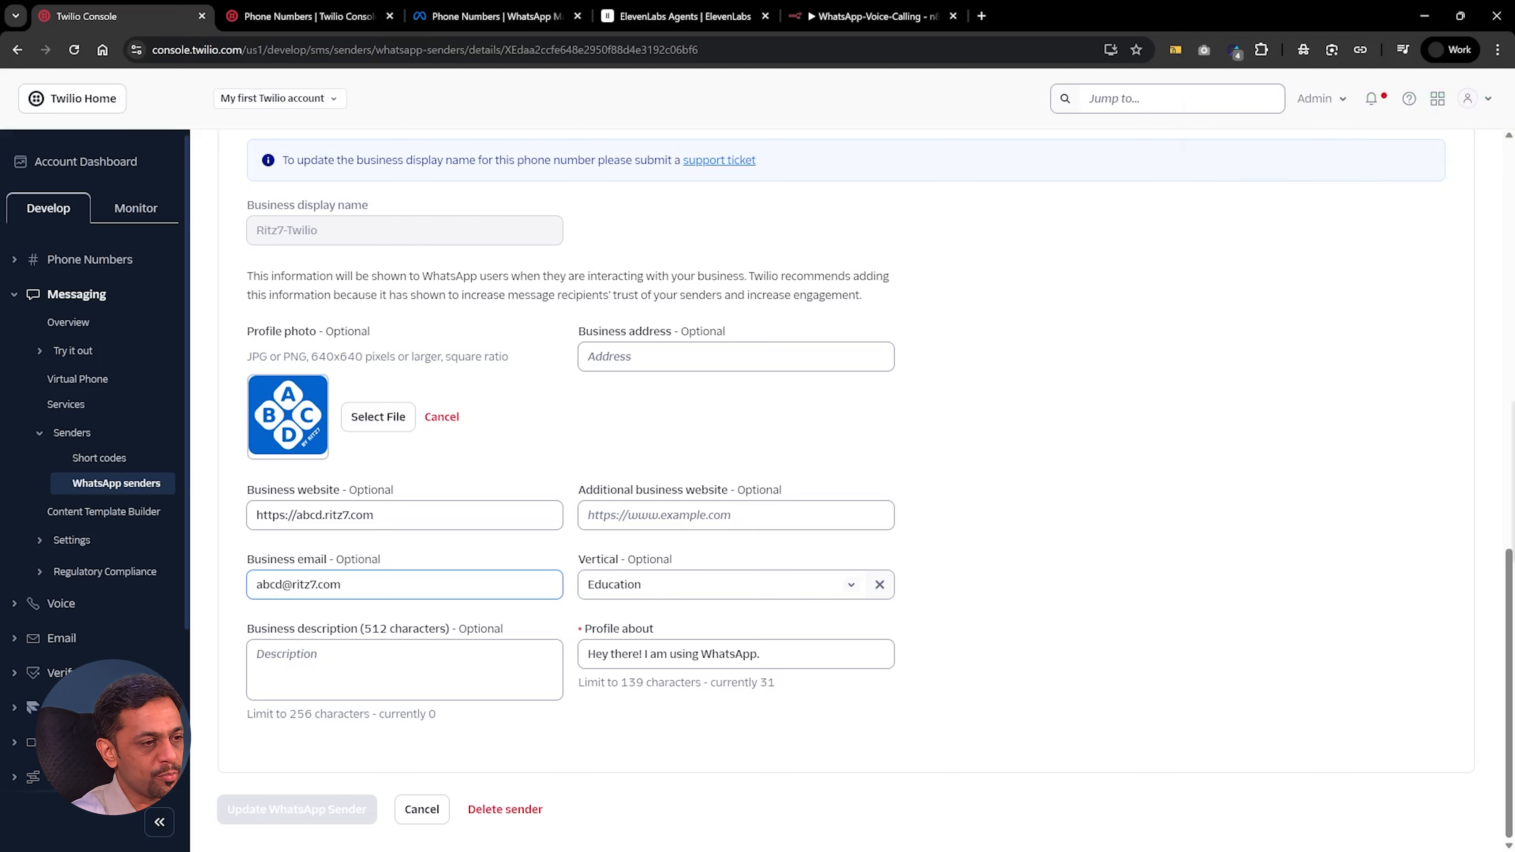
pyautogui.scroll(5, 835, 478)
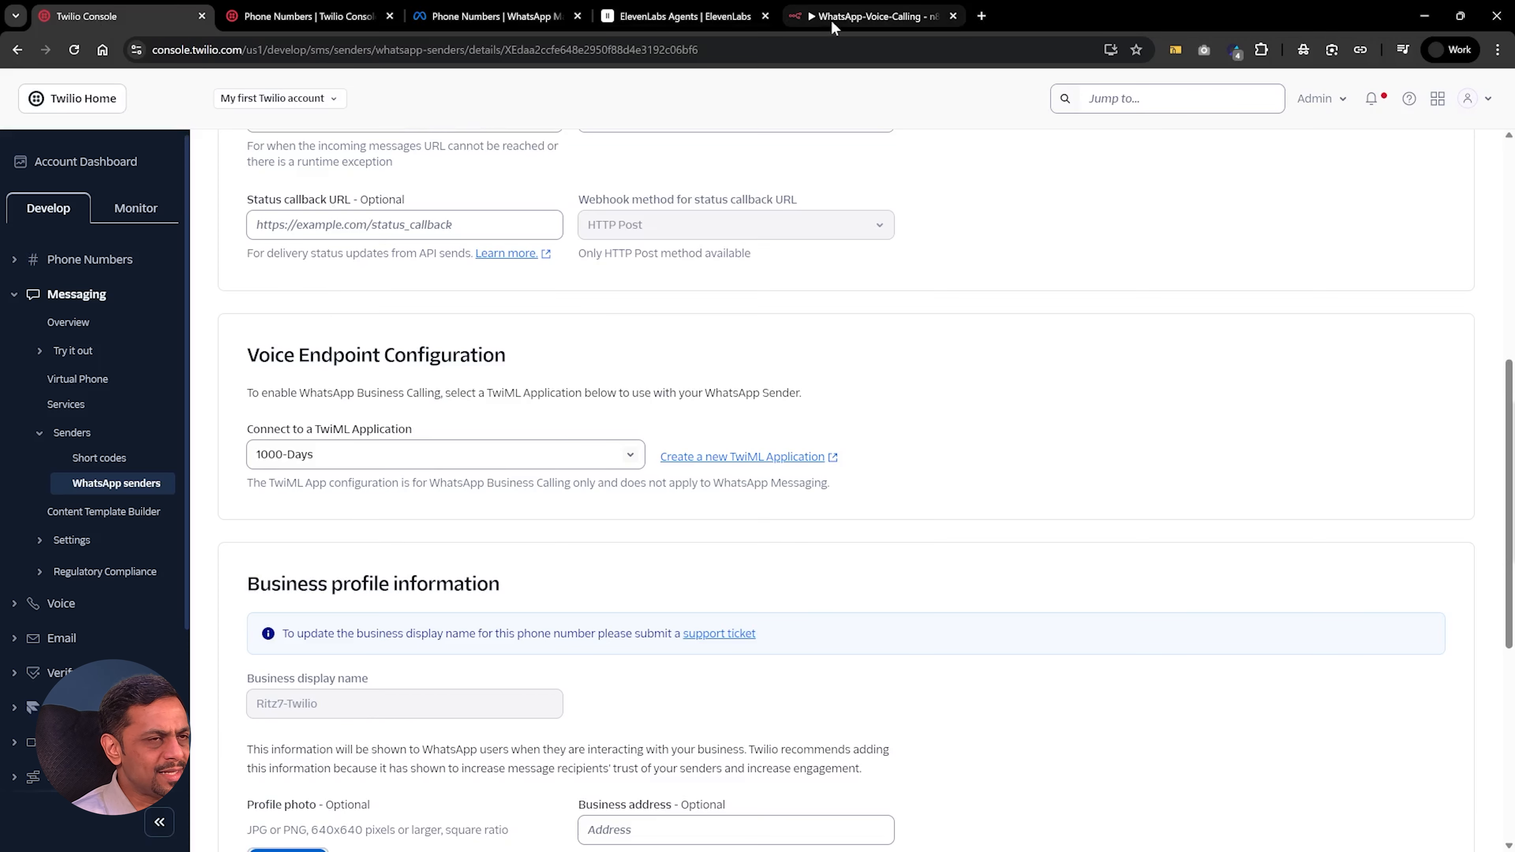
# Step: Add a Respond to Webhook node after the Webhook trigger in n8n
pyautogui.click(842, 17)
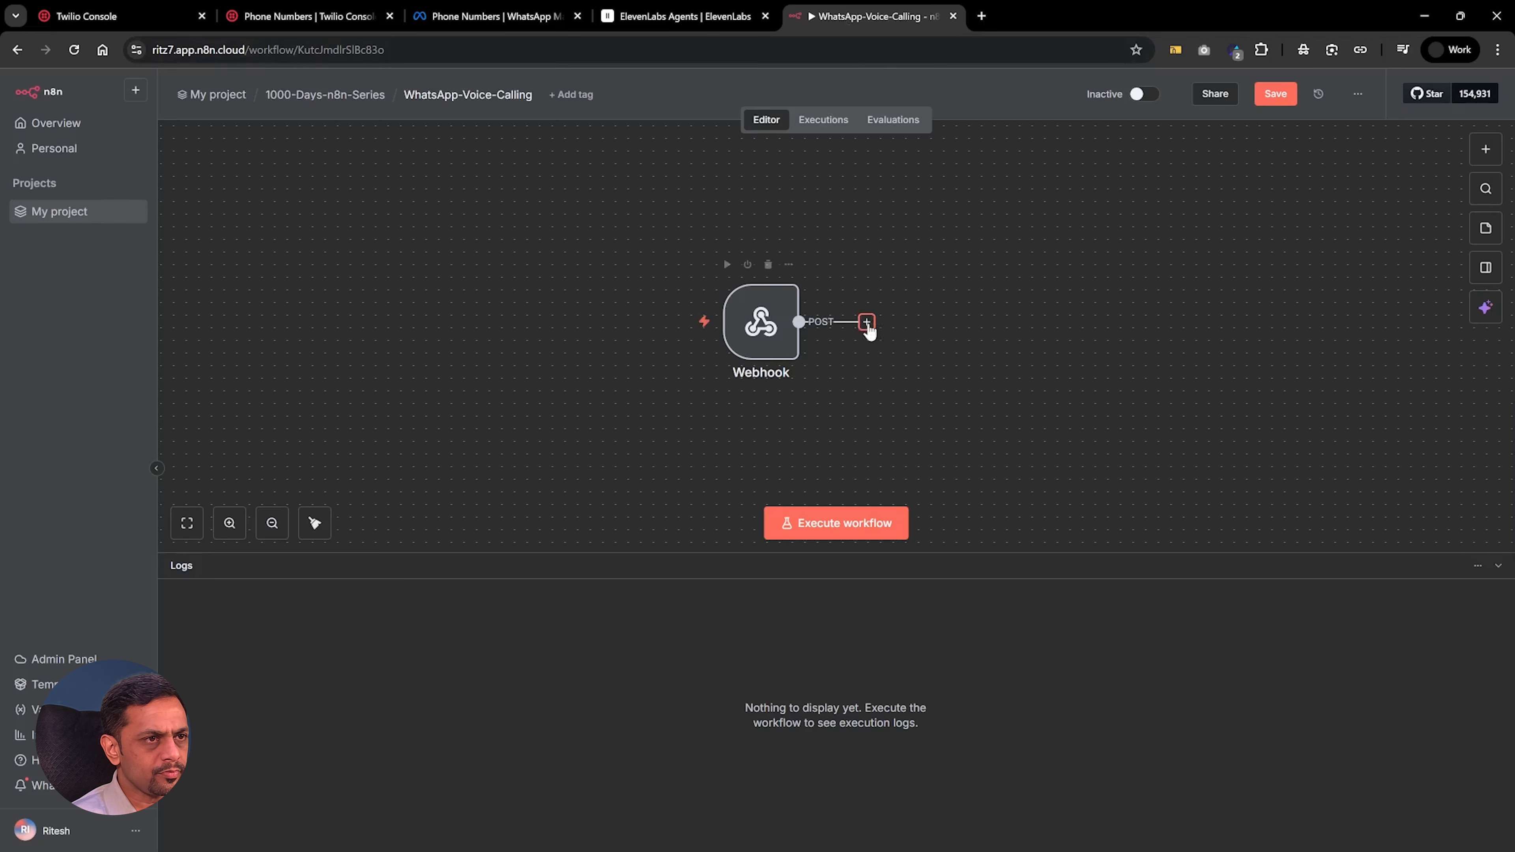
pyautogui.click(866, 321)
pyautogui.write('respo')
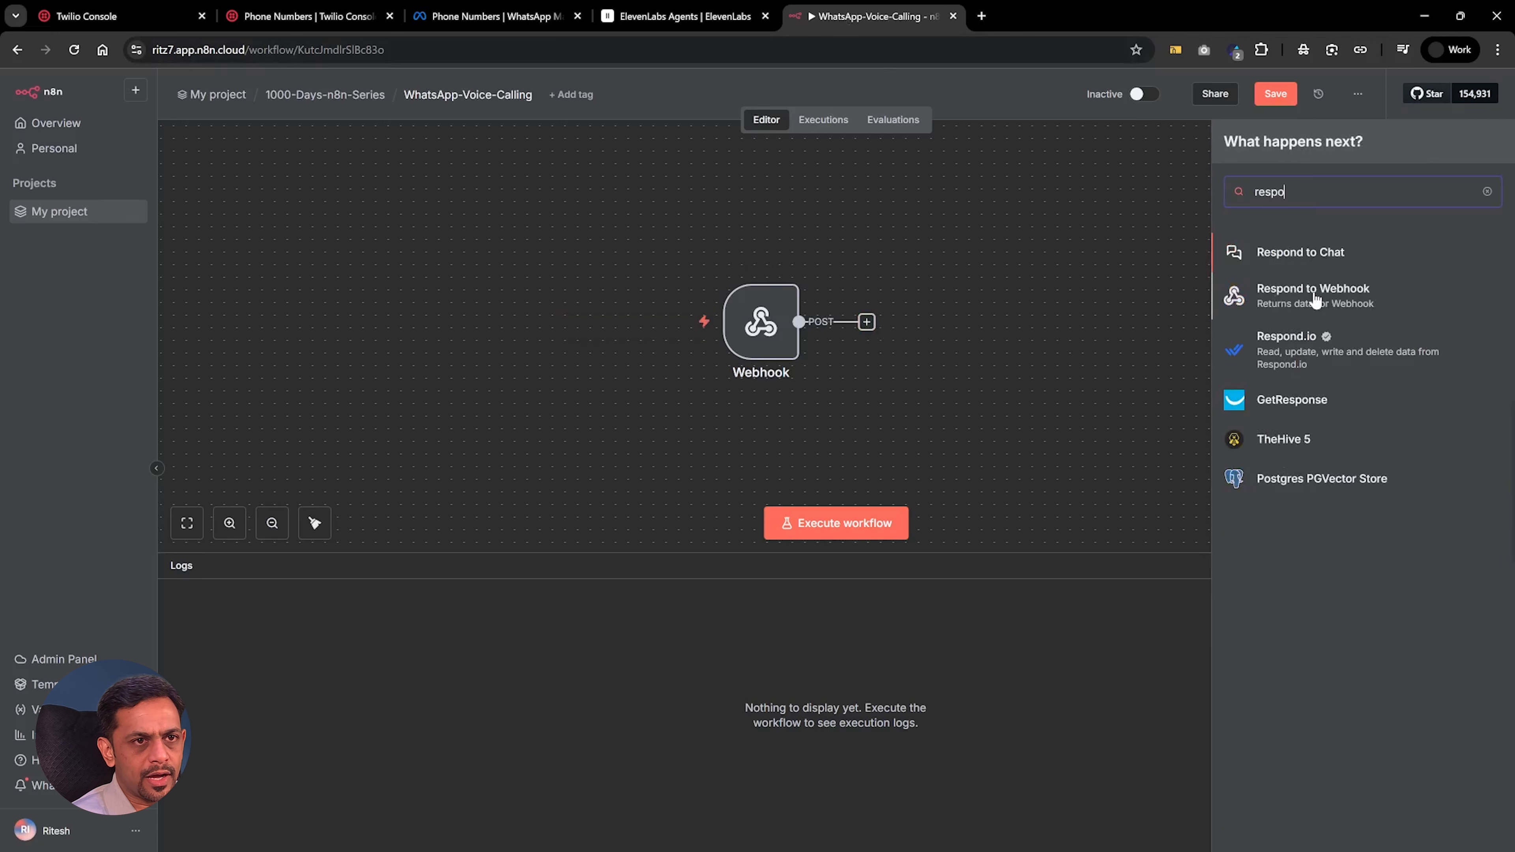
pyautogui.click(1313, 290)
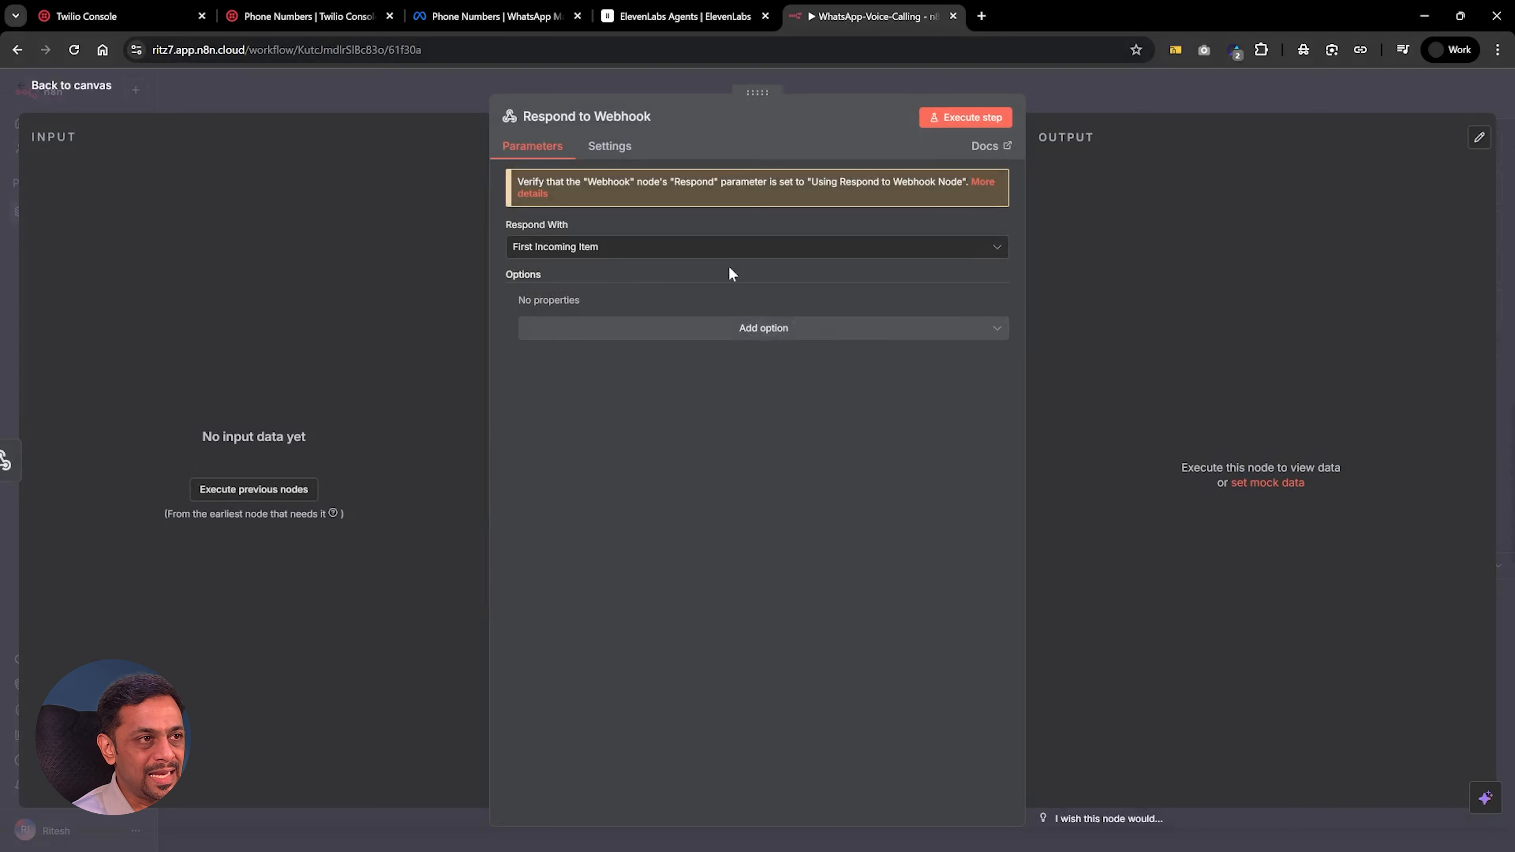
pyautogui.click(1075, 94)
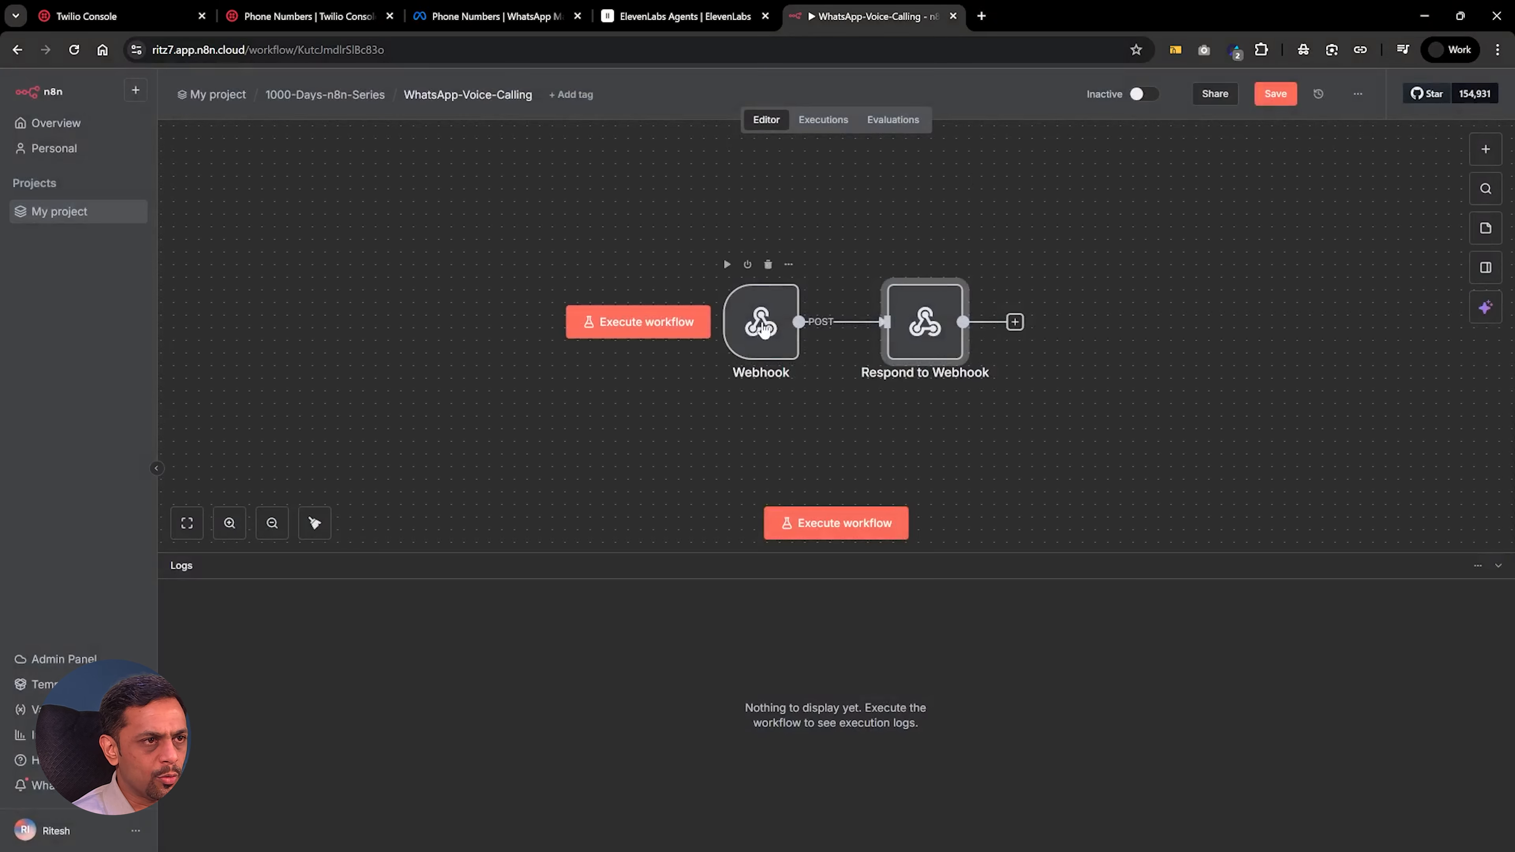
# Step: Set the Webhook to respond using the Respond to Webhook node and save the workflow
pyautogui.doubleClick(764, 328)
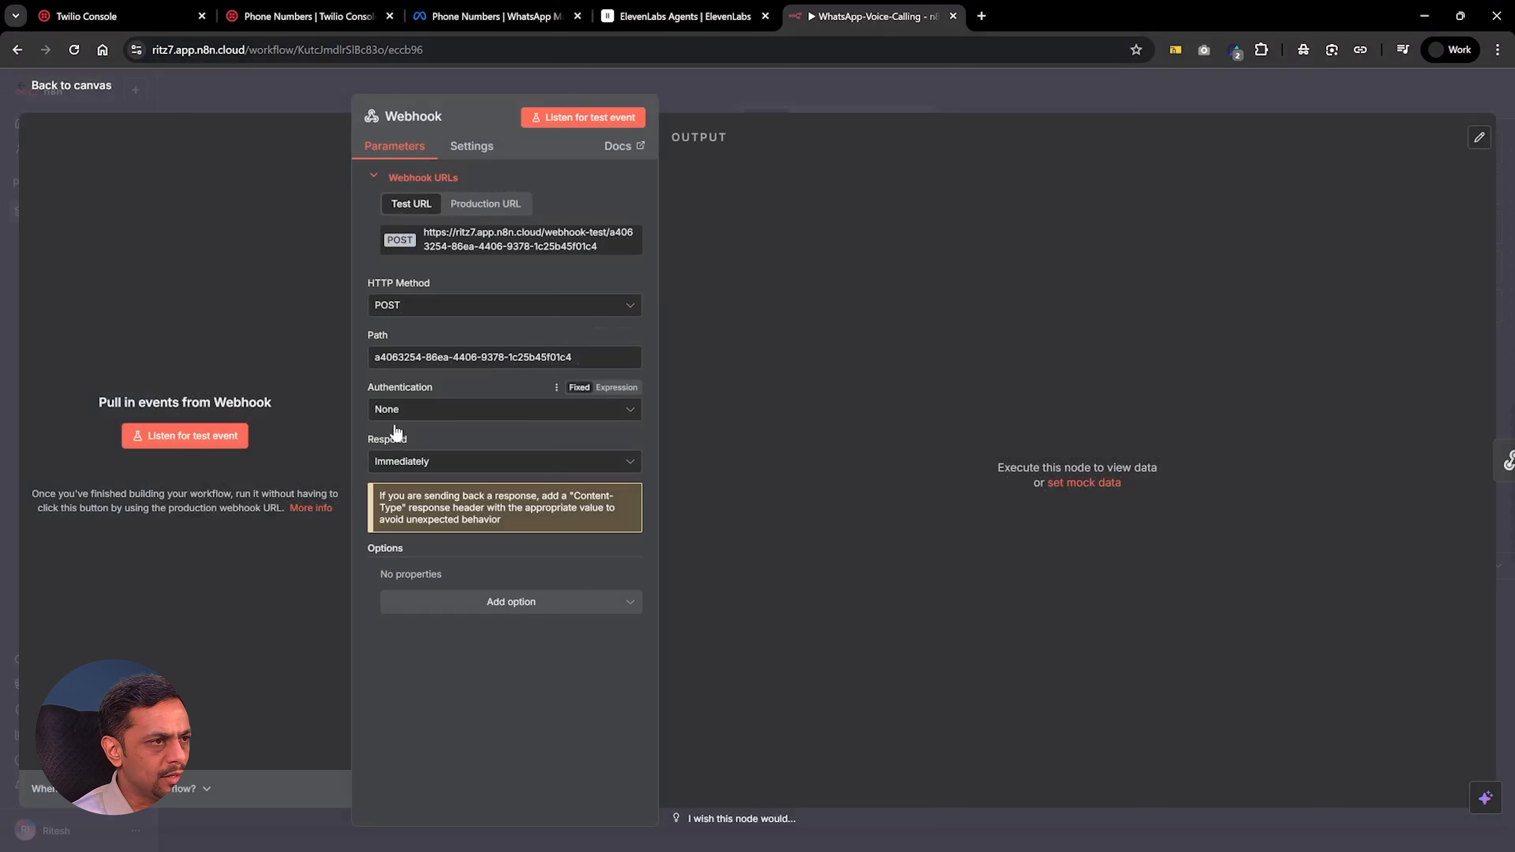
pyautogui.click(397, 463)
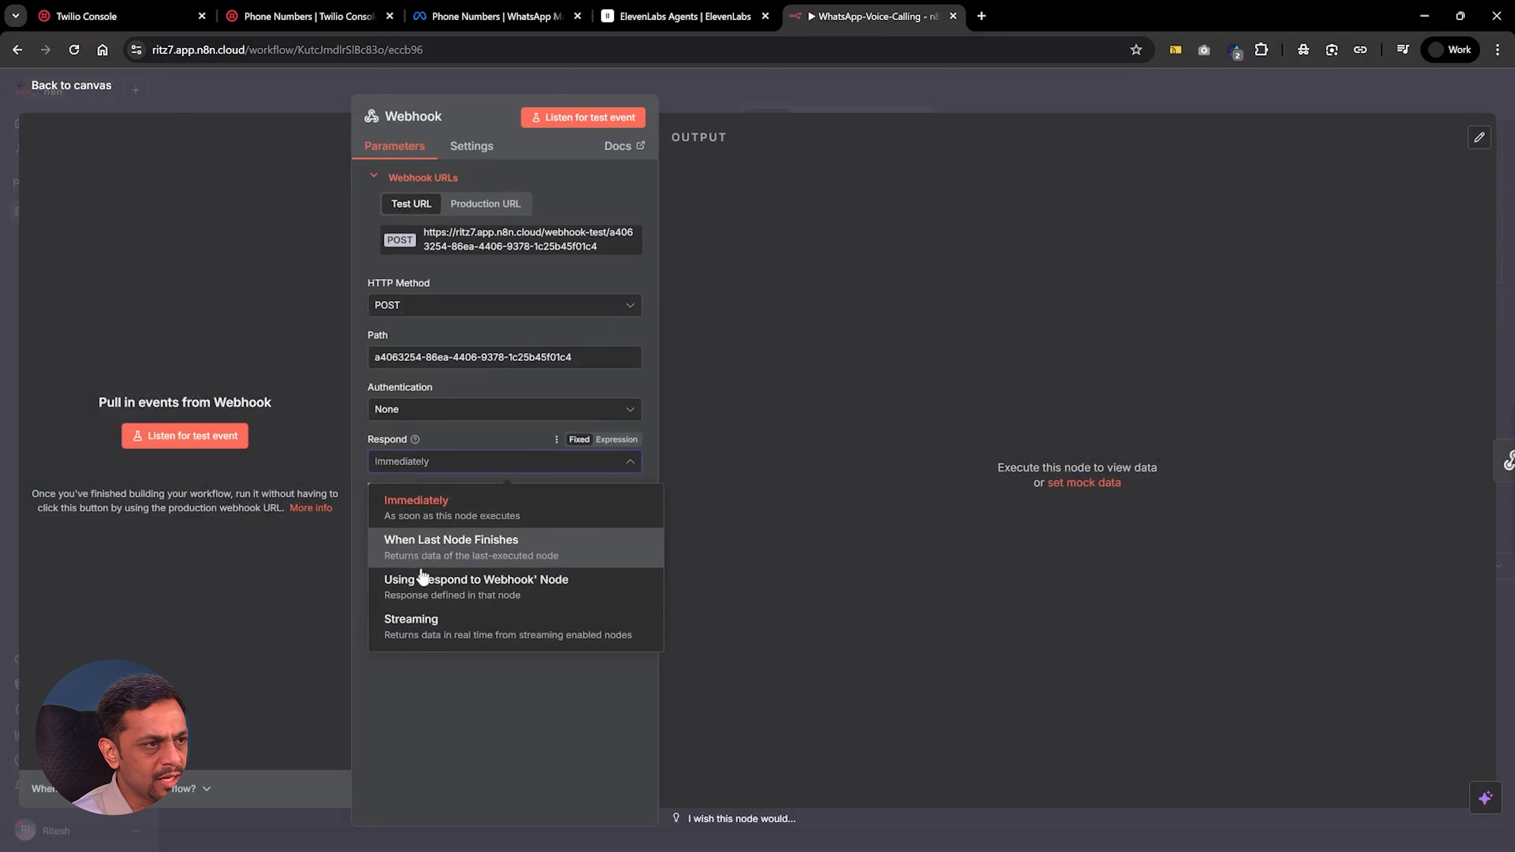
pyautogui.click(464, 589)
pyautogui.click(966, 101)
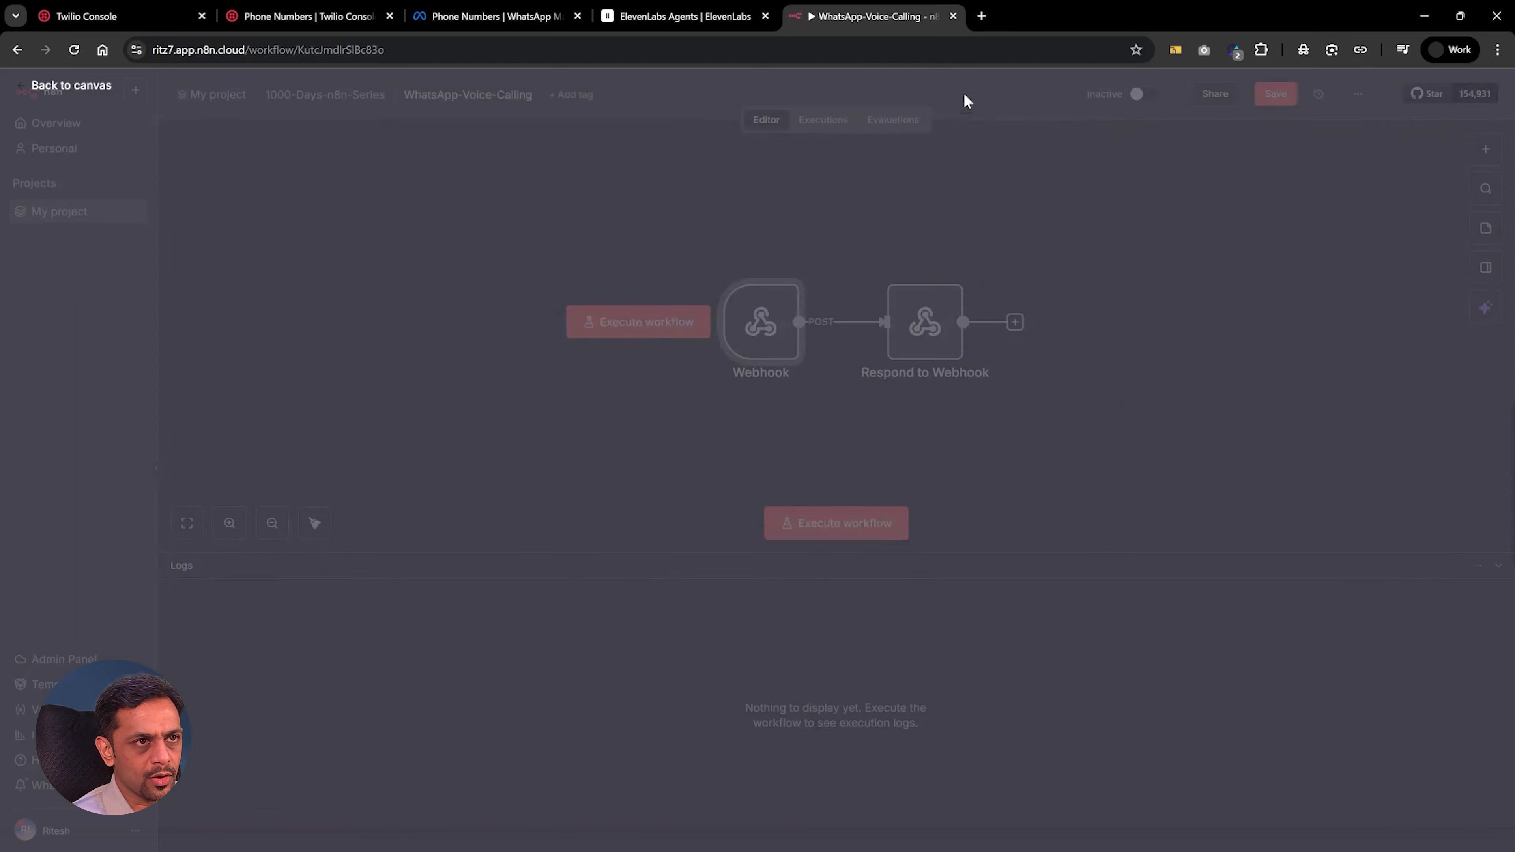
pyautogui.click(1274, 94)
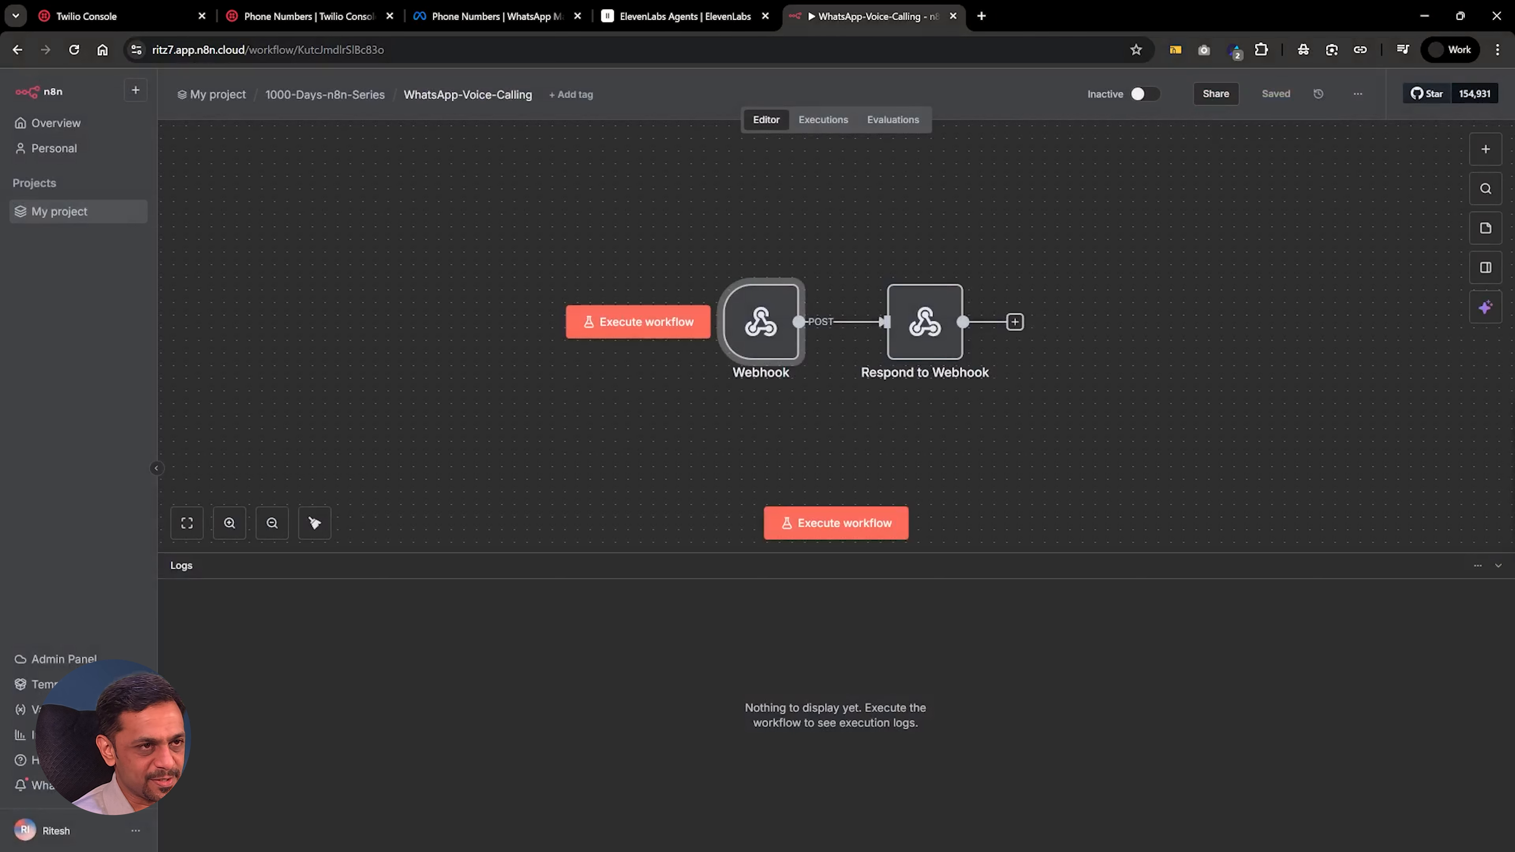
# Step: Copy the sender's phone number and build a wa.me/ link to it in a new tab
pyautogui.click(148, 12)
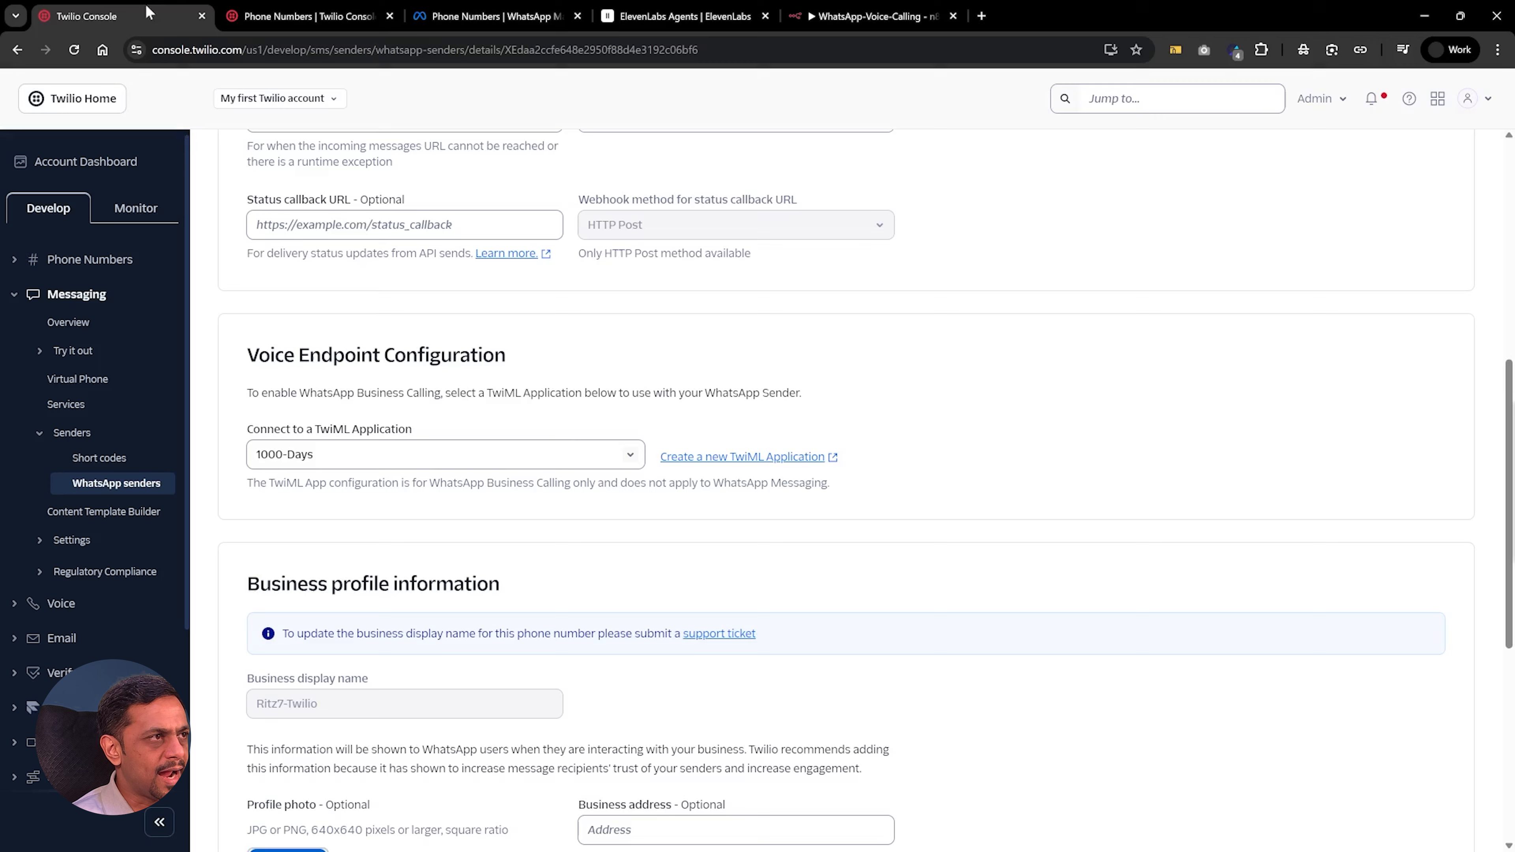
pyautogui.scroll(10, 337, 293)
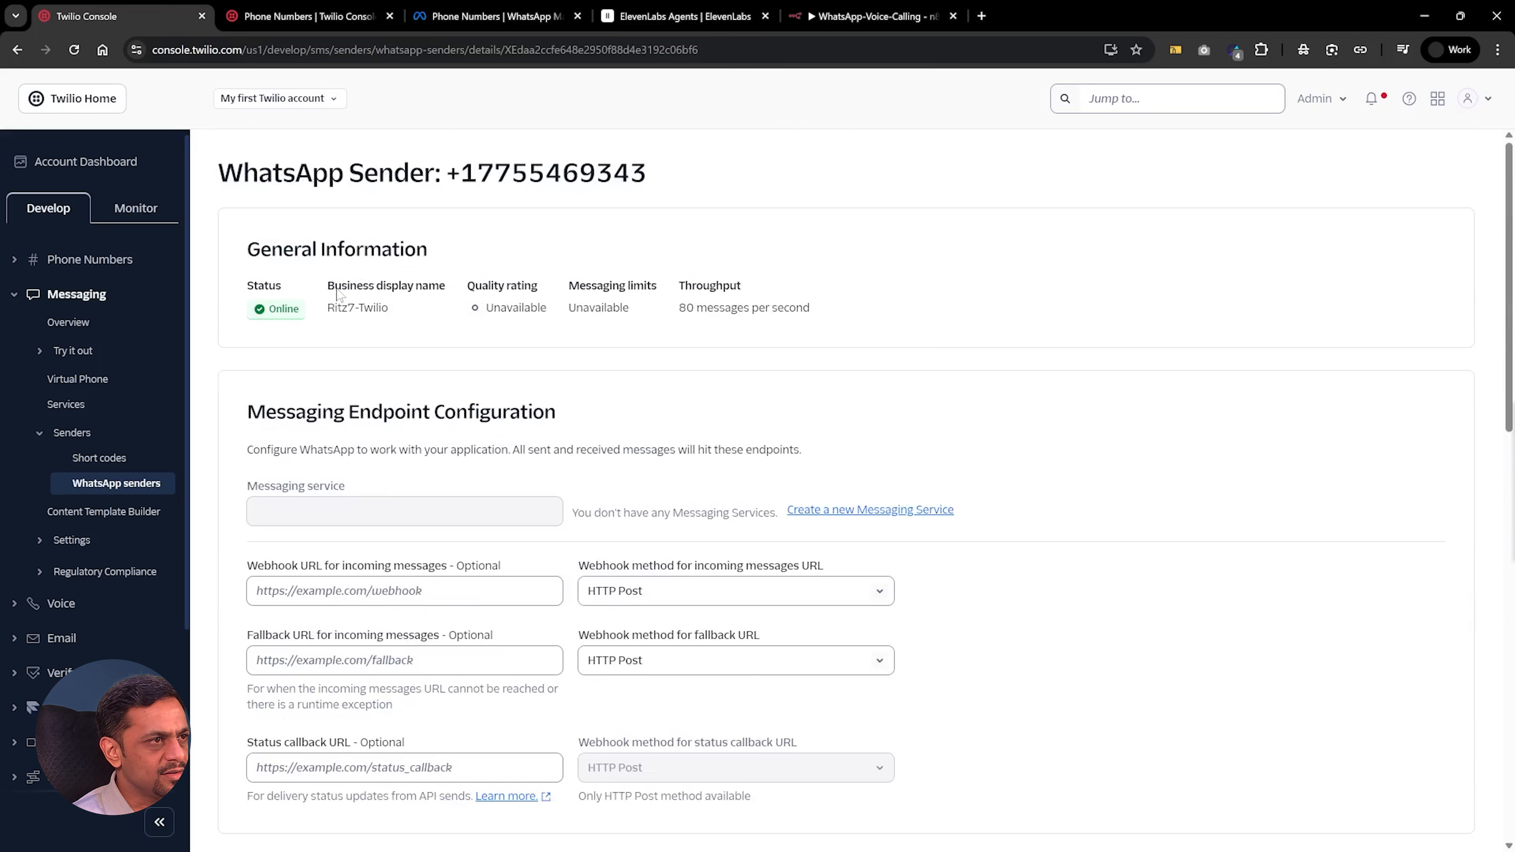
pyautogui.moveTo(448, 173); pyautogui.dragTo(648, 173)
pyautogui.hotkey('ctrl', 'c')
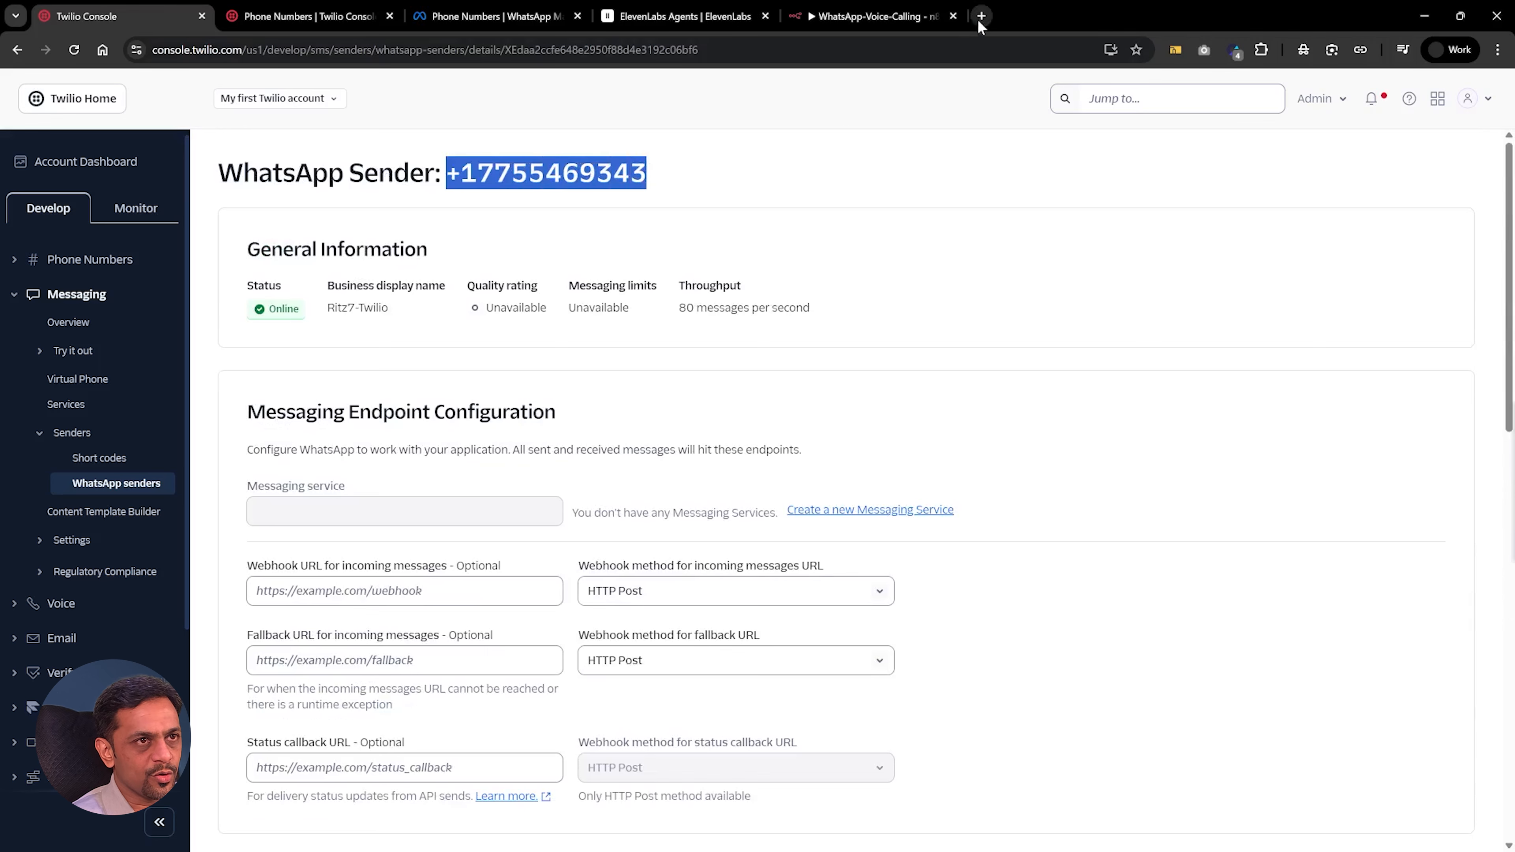
pyautogui.click(979, 25)
pyautogui.write('wa.')
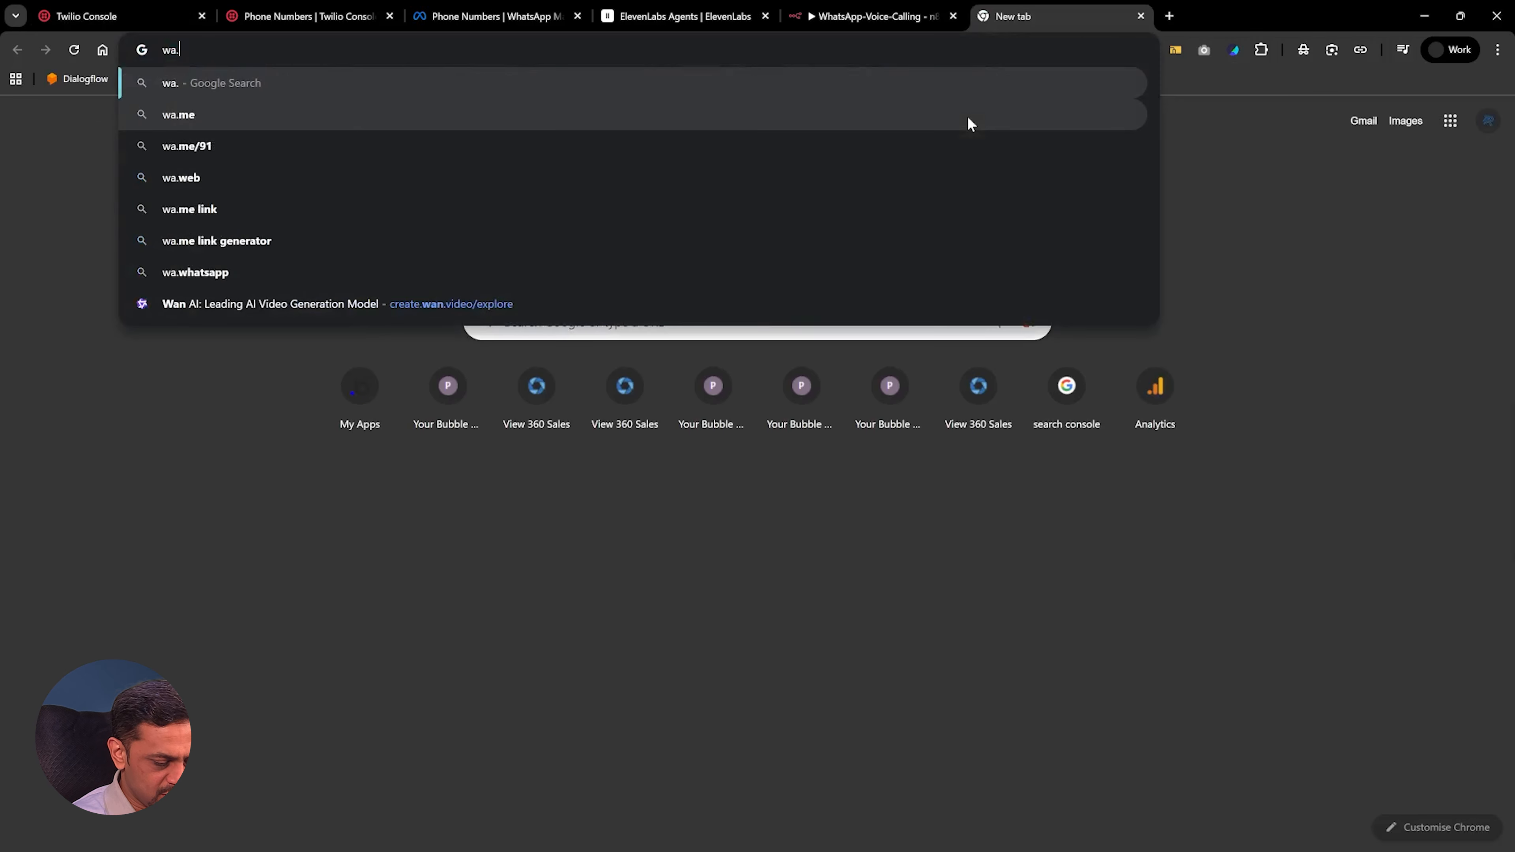
pyautogui.write('me')
pyautogui.hotkey('ctrl', 'v')
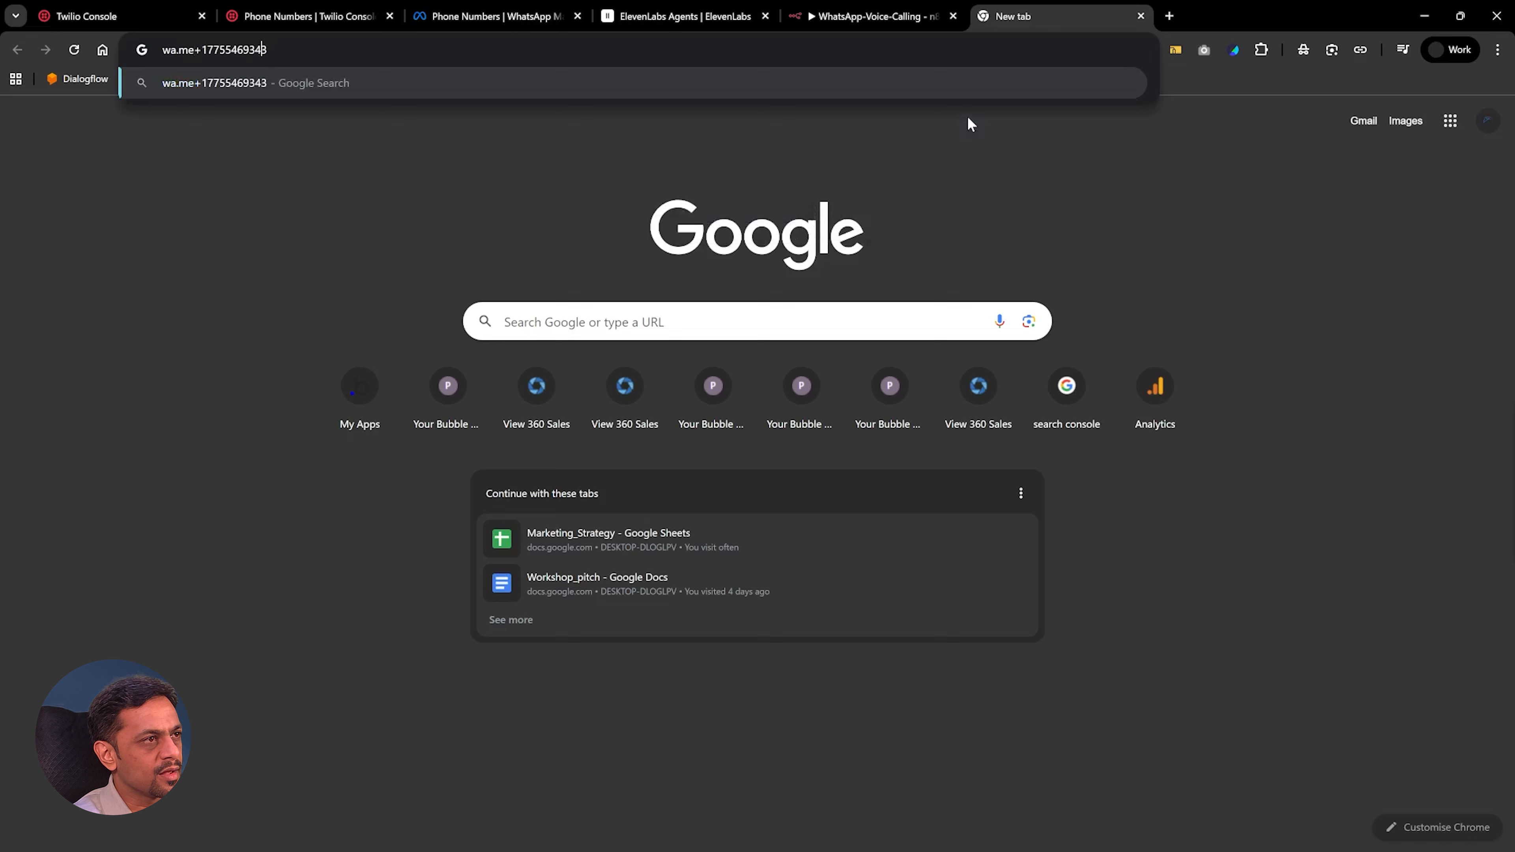
pyautogui.press('Left')
pyautogui.press('Left')
pyautogui.press('Left')
pyautogui.press('Left')
pyautogui.press('Left')
pyautogui.press('Left')
pyautogui.press('Left')
pyautogui.press('BackSpace')
pyautogui.write('/')
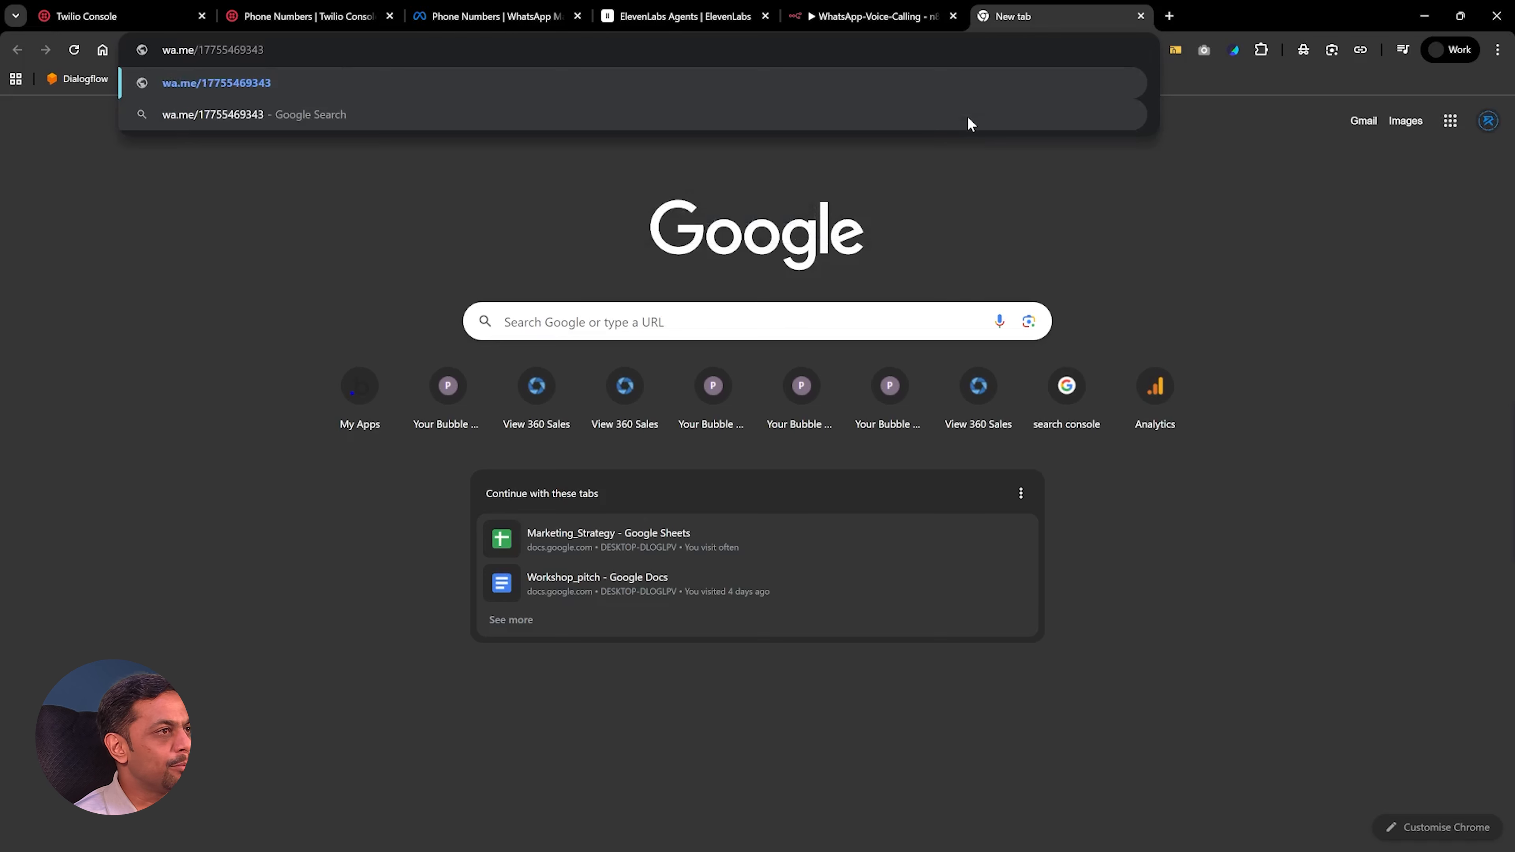
# Step: Open the wa.me chat link in the WhatsApp desktop app and close the leftover share tab
pyautogui.press('Return')
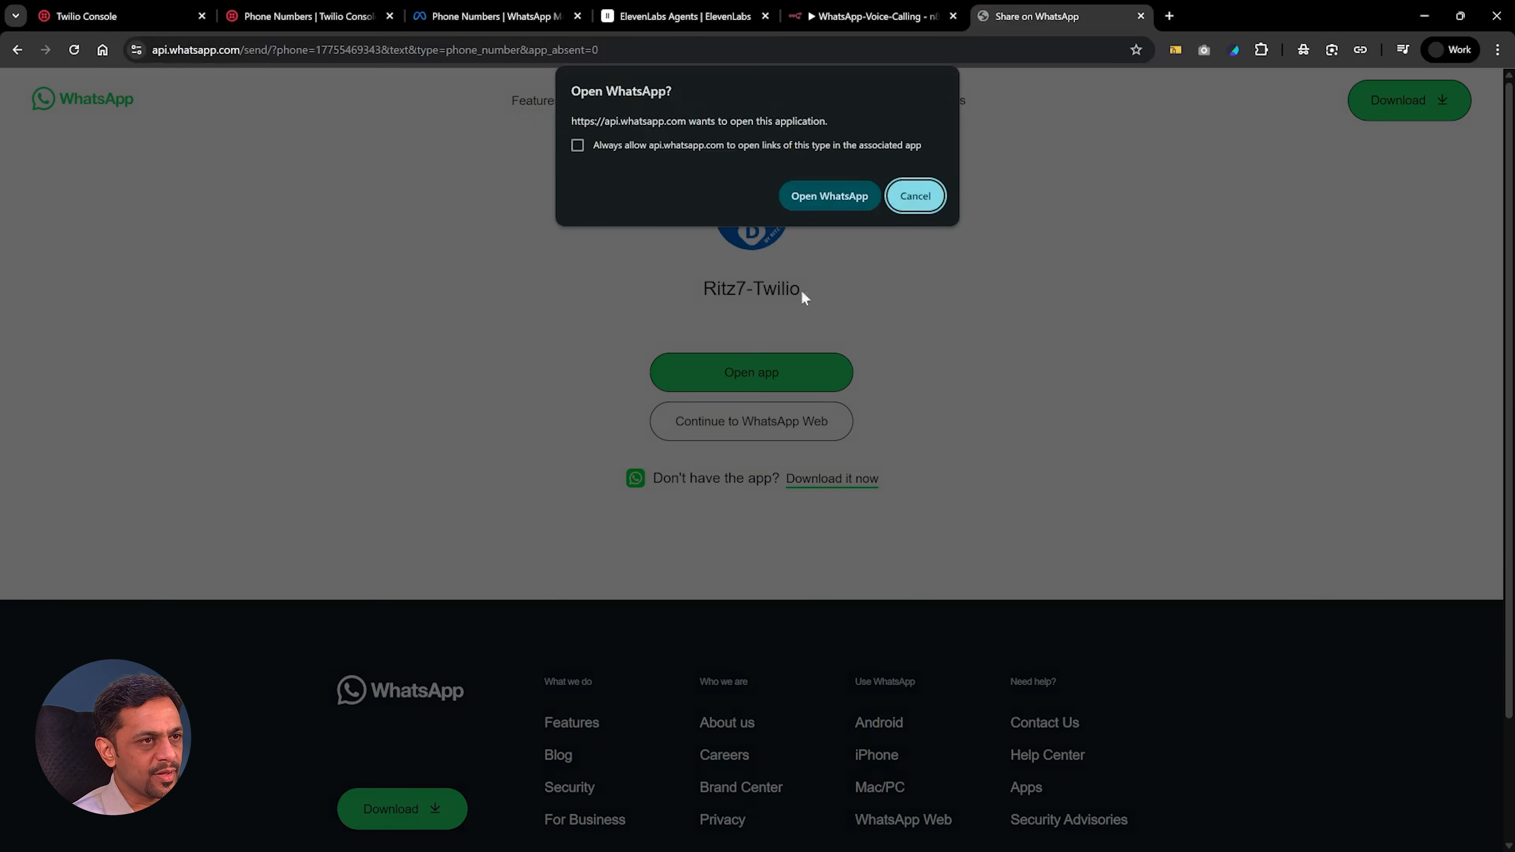
pyautogui.click(818, 200)
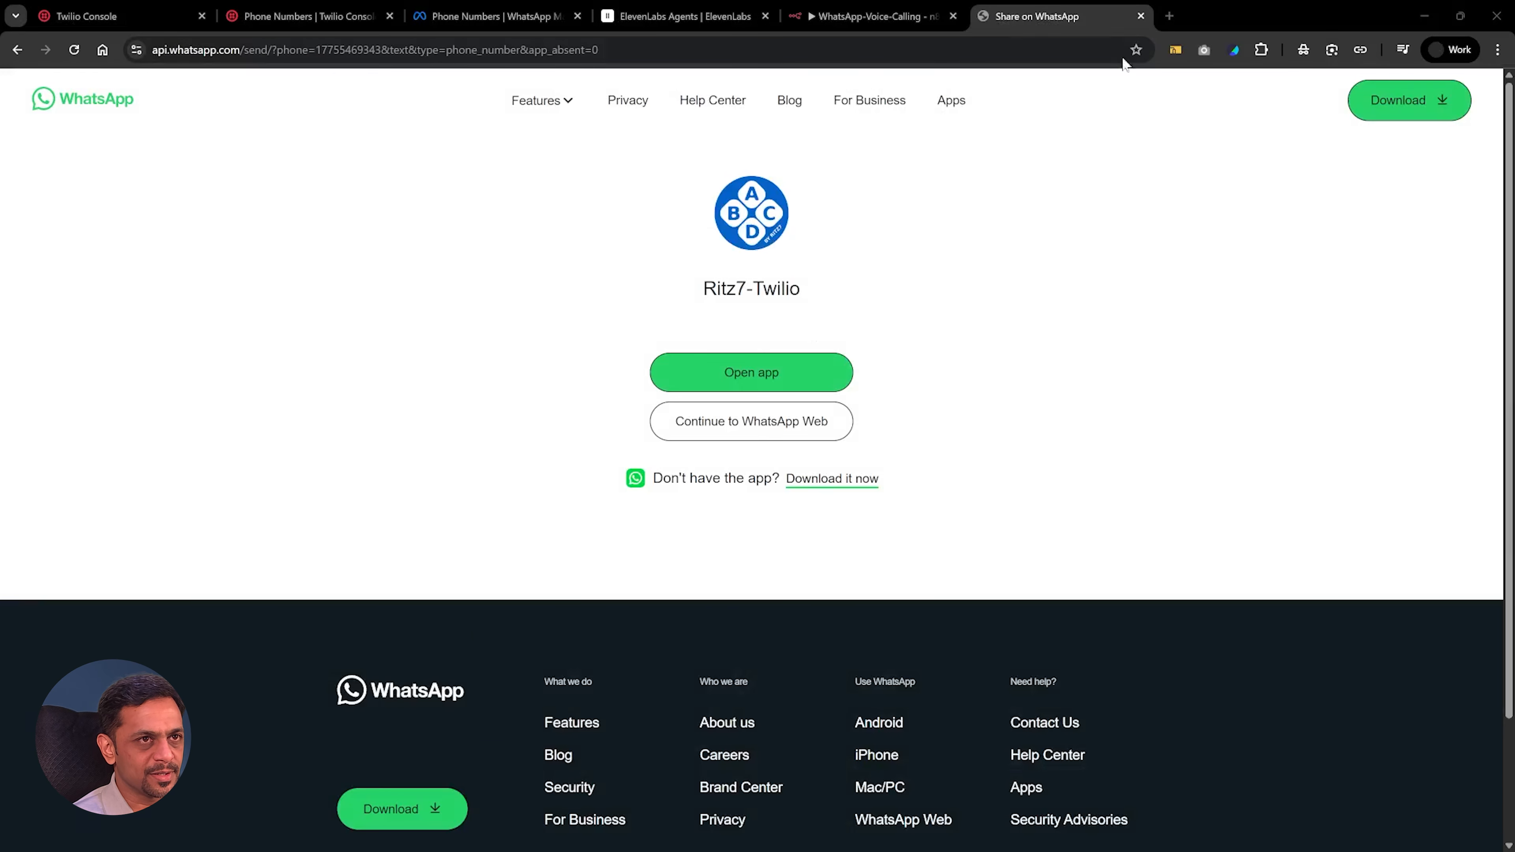
pyautogui.click(1141, 16)
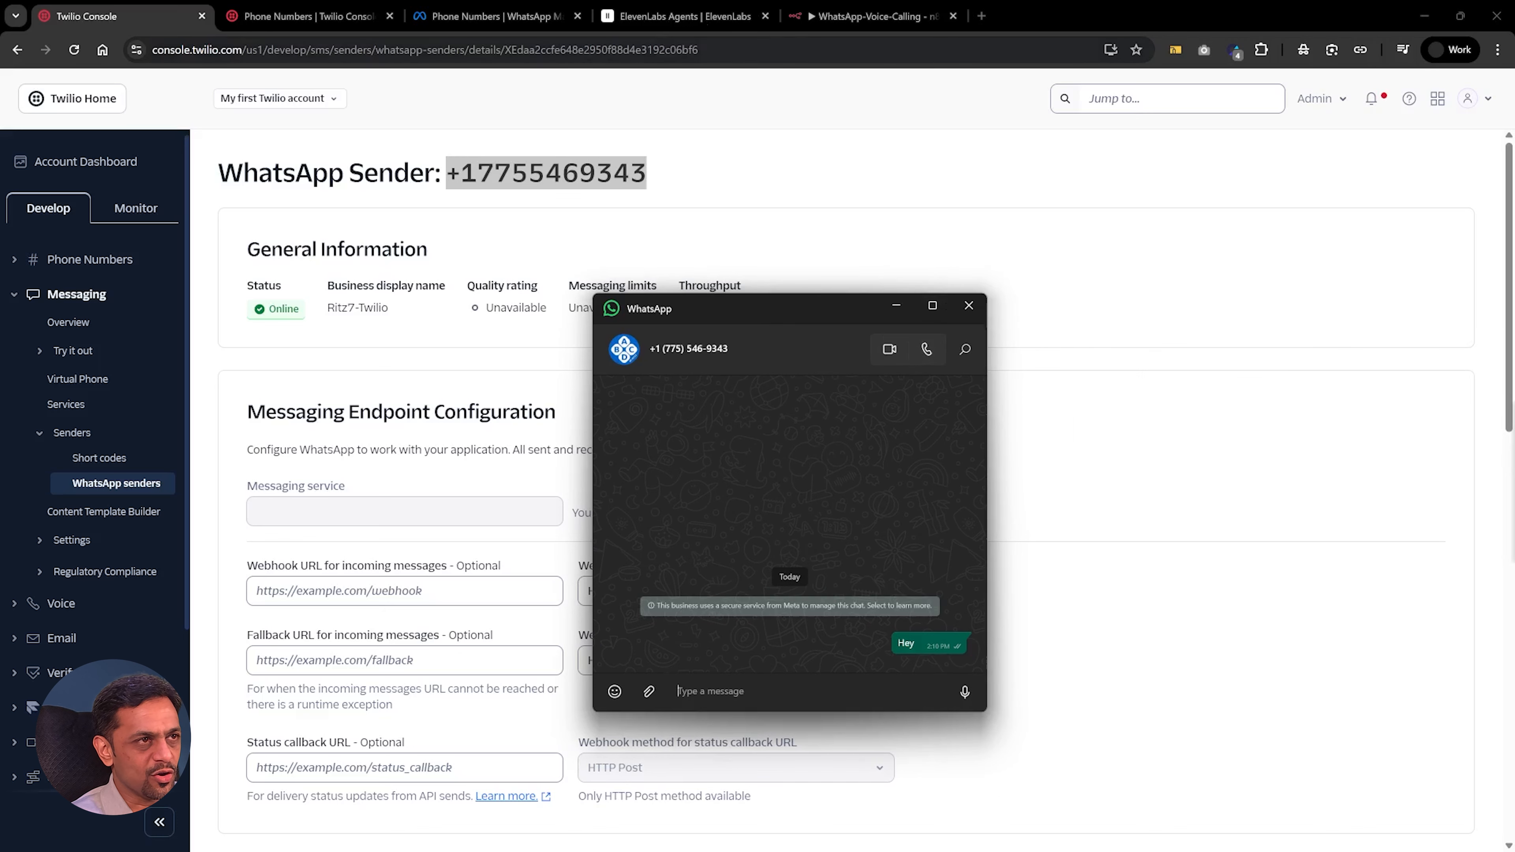
# Step: In n8n, open the Webhook node and start listening for a test request
pyautogui.click(841, 17)
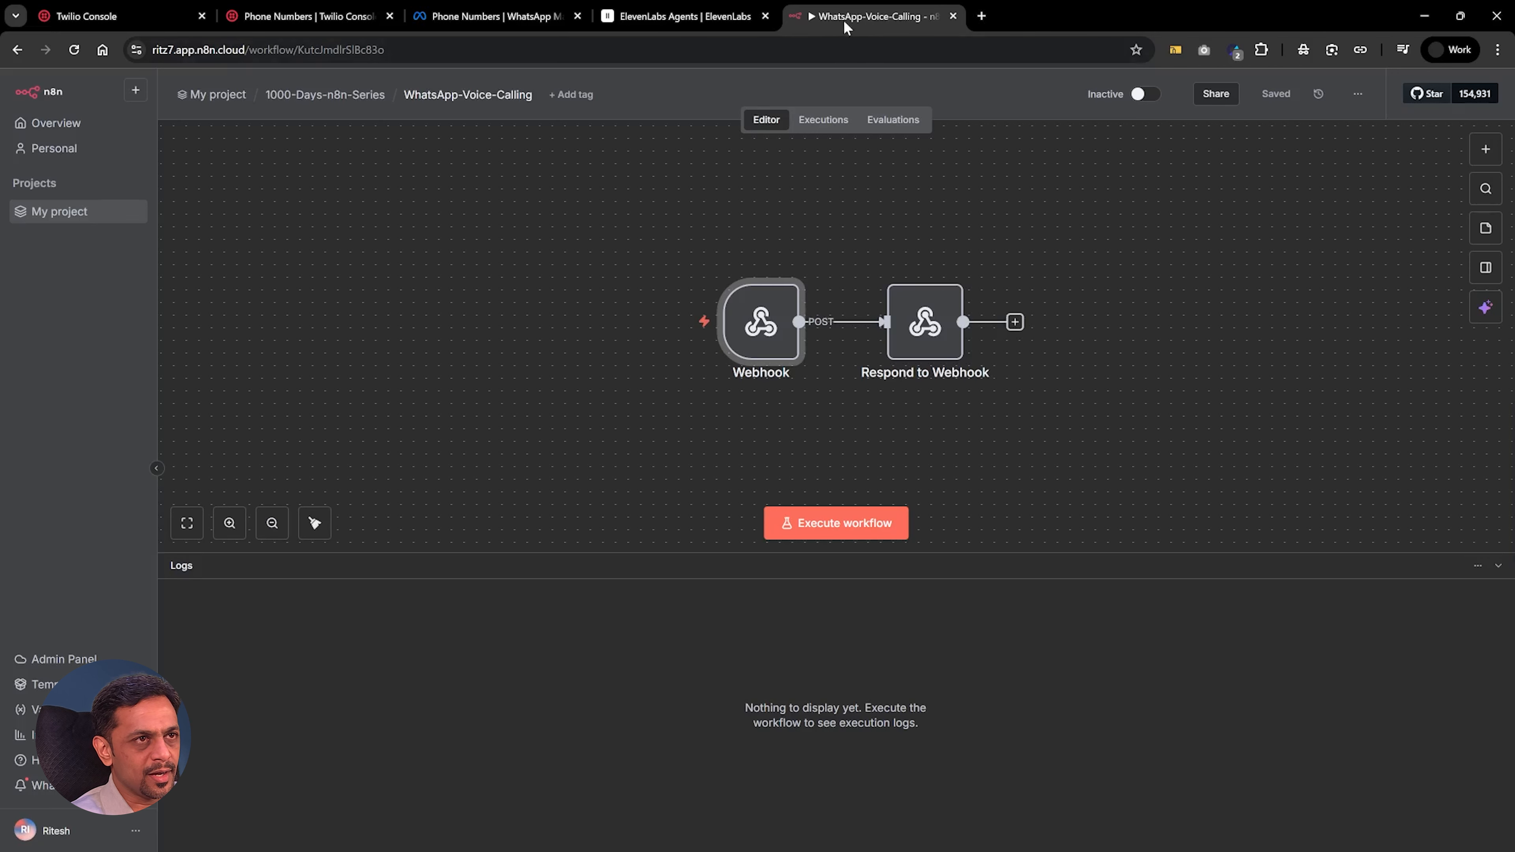
pyautogui.doubleClick(753, 317)
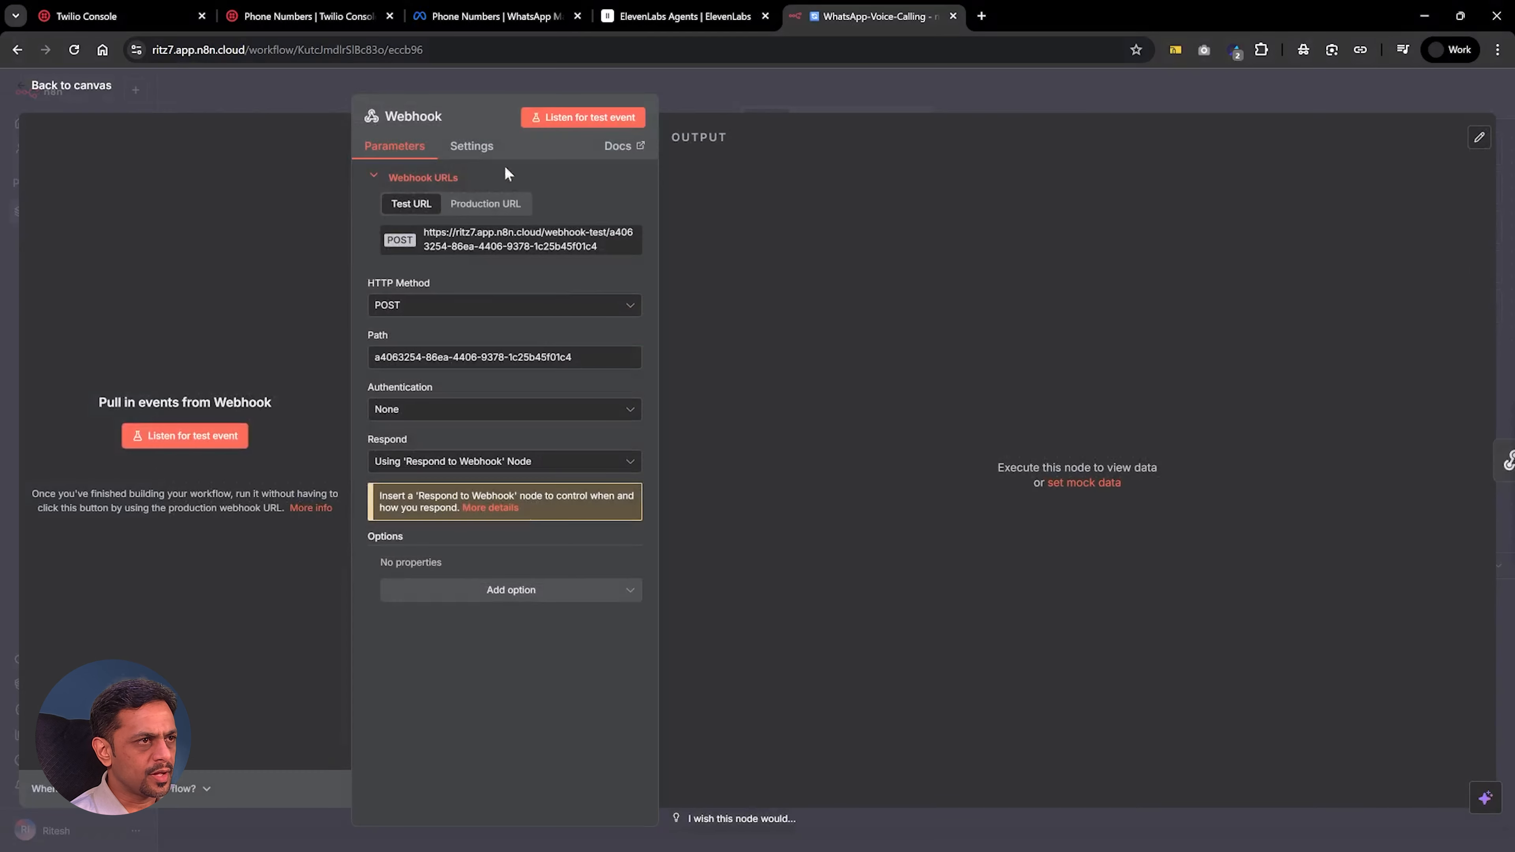
pyautogui.click(184, 438)
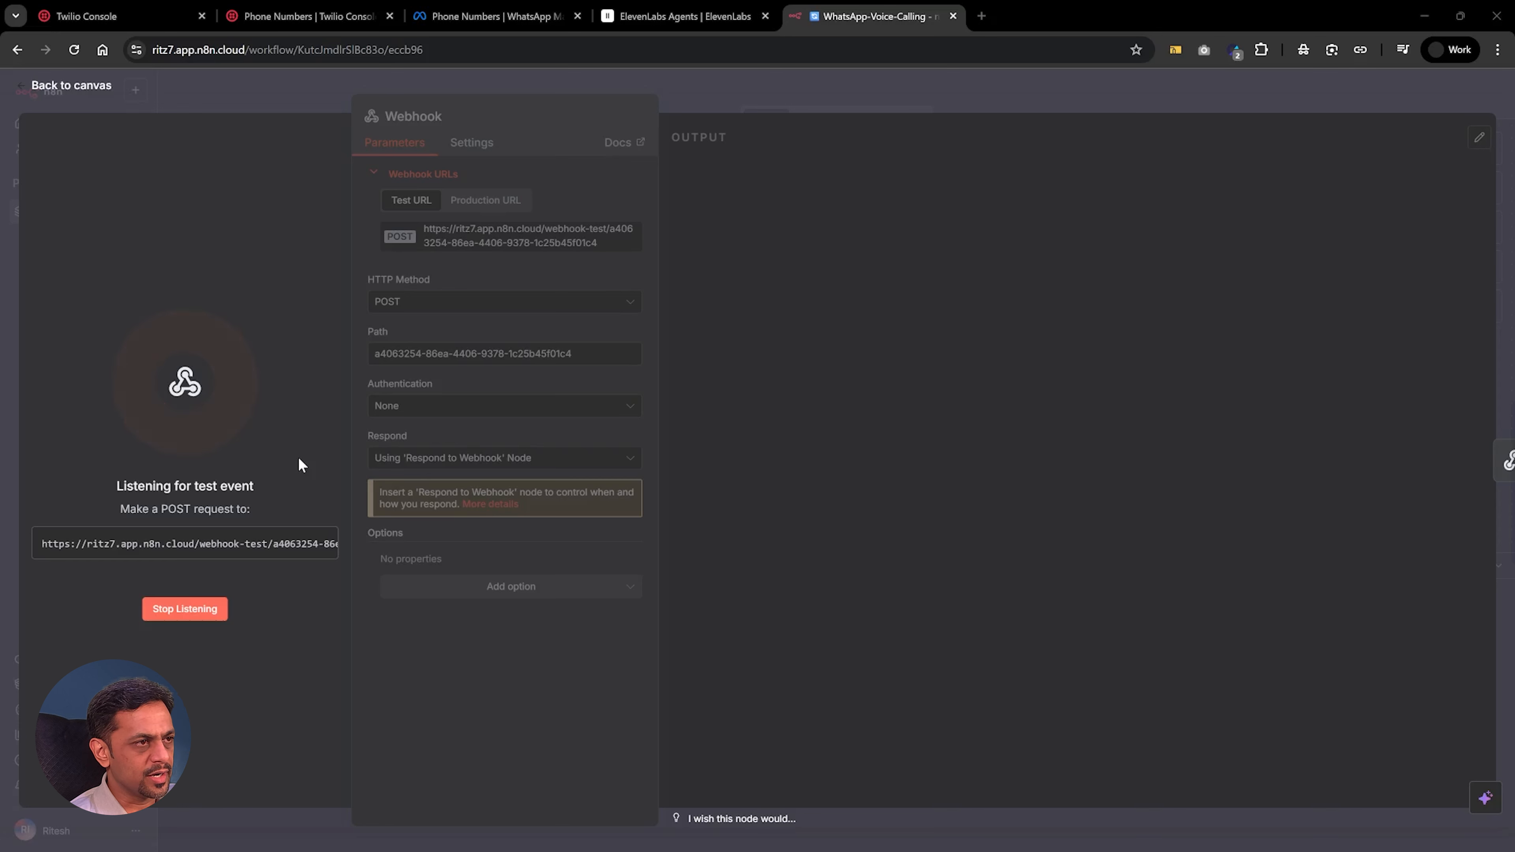
# Step: Place the test call from the WhatsApp chat window, check the contact info, then close WhatsApp
pyautogui.hotkey('alt', 'Tab')
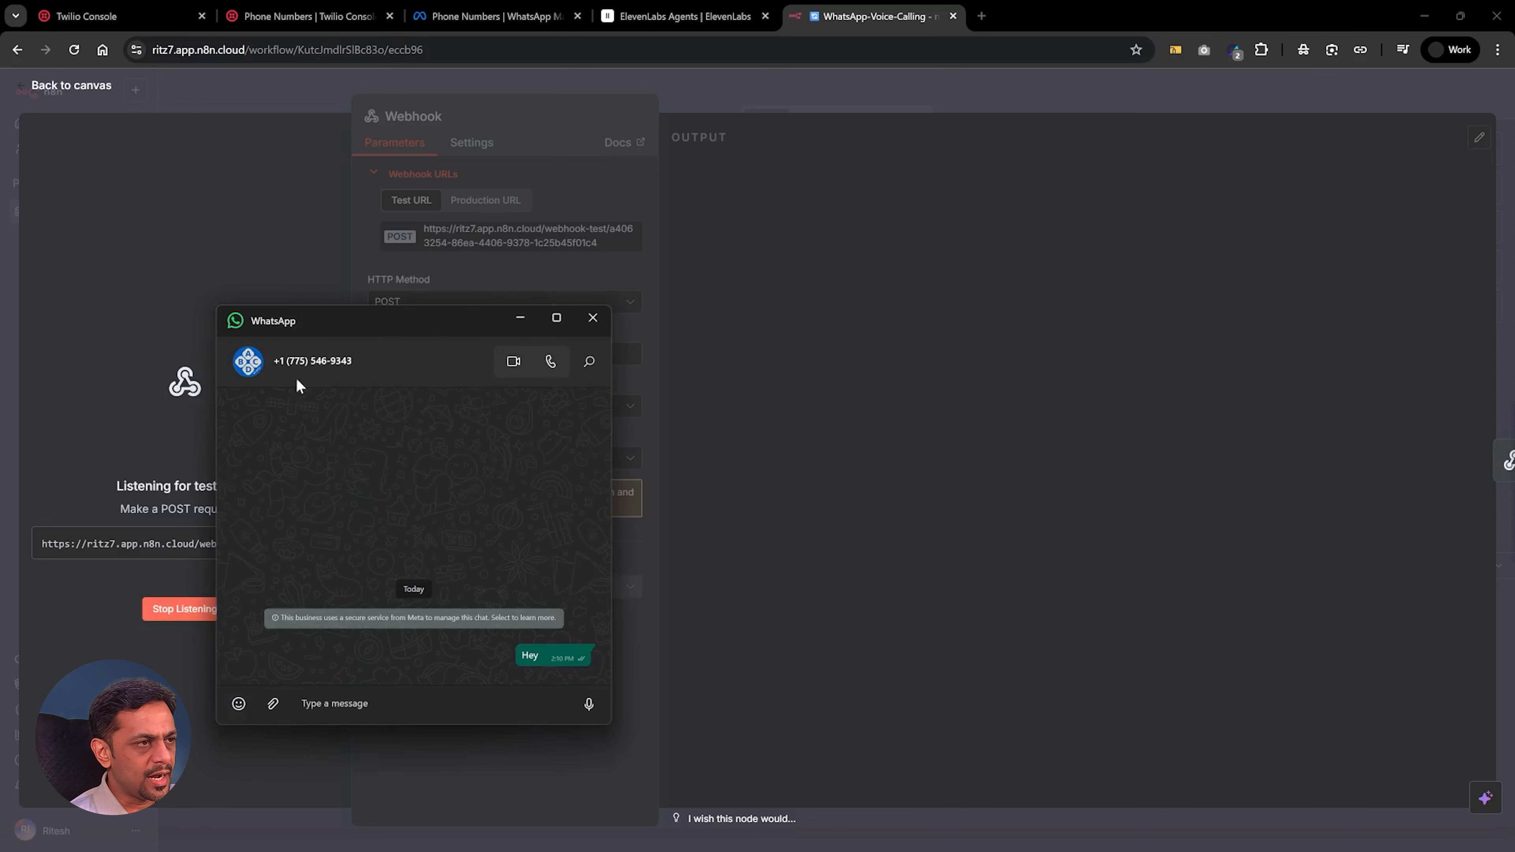
pyautogui.moveTo(316, 317); pyautogui.dragTo(800, 303)
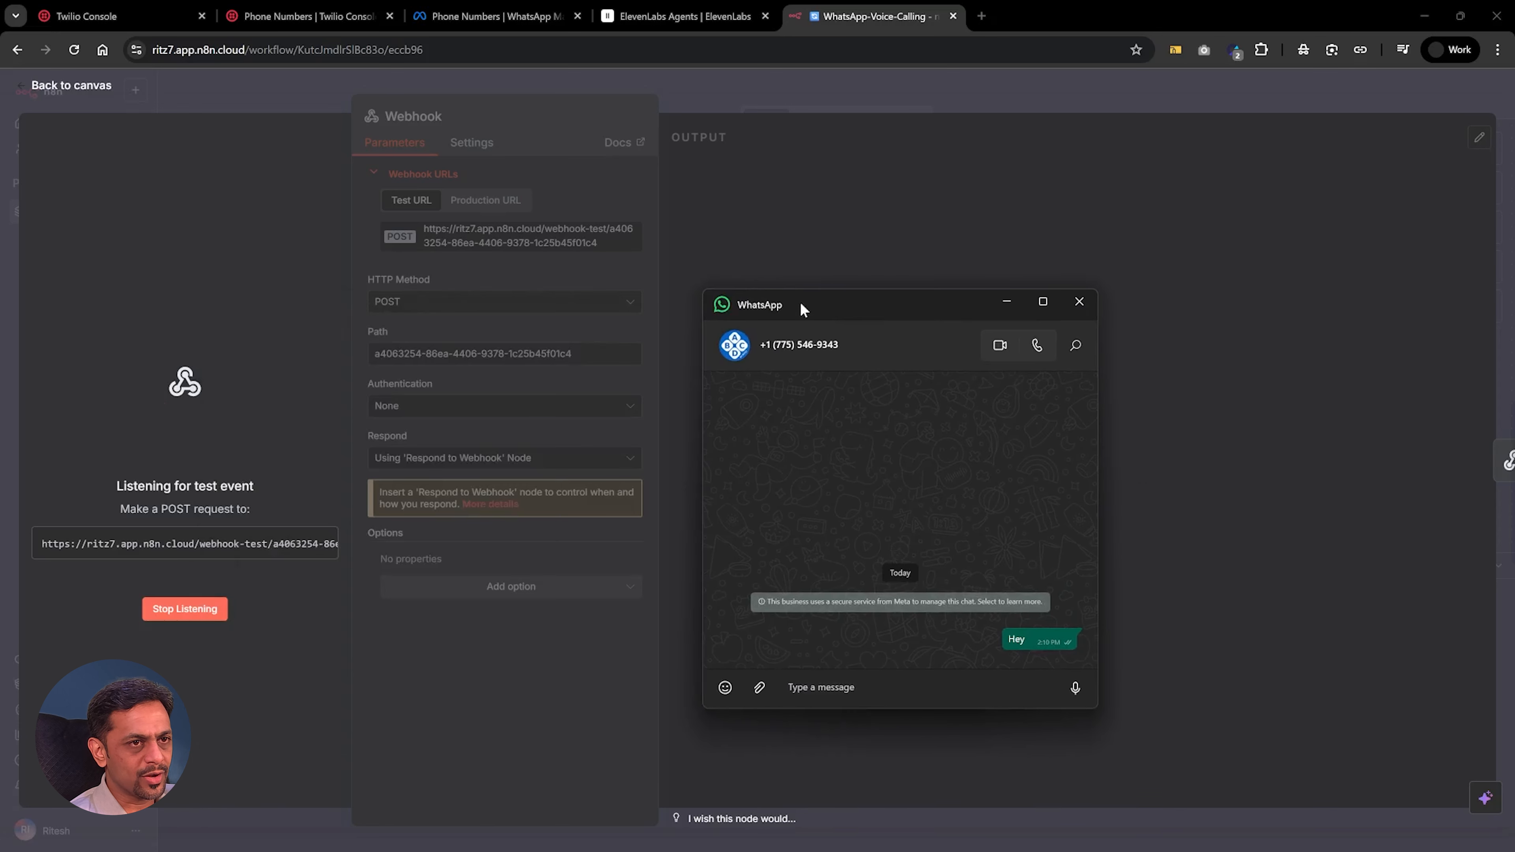
pyautogui.click(800, 343)
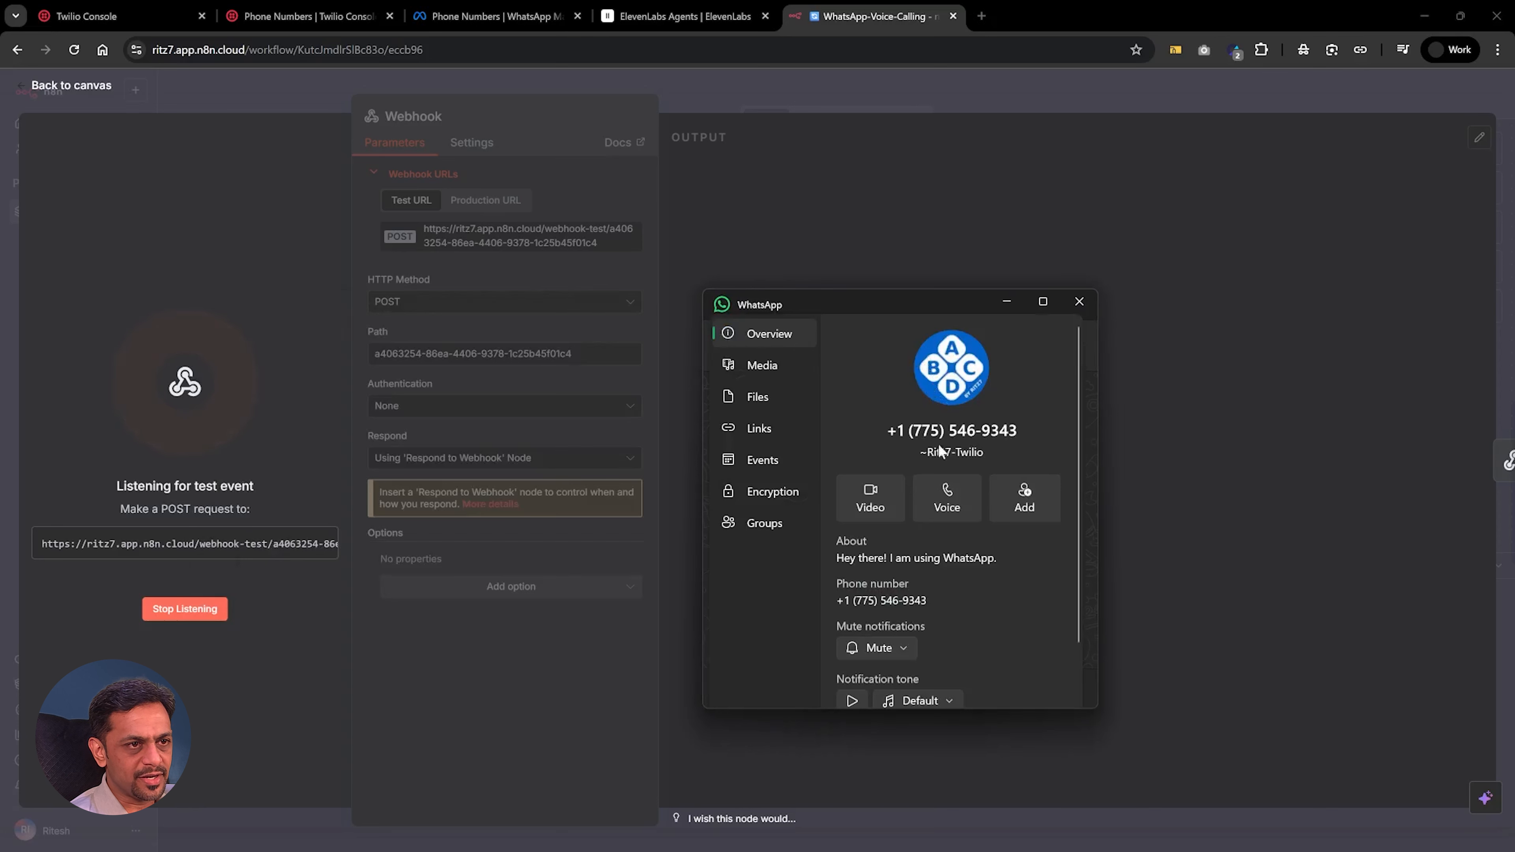
pyautogui.scroll(-2, 928, 486)
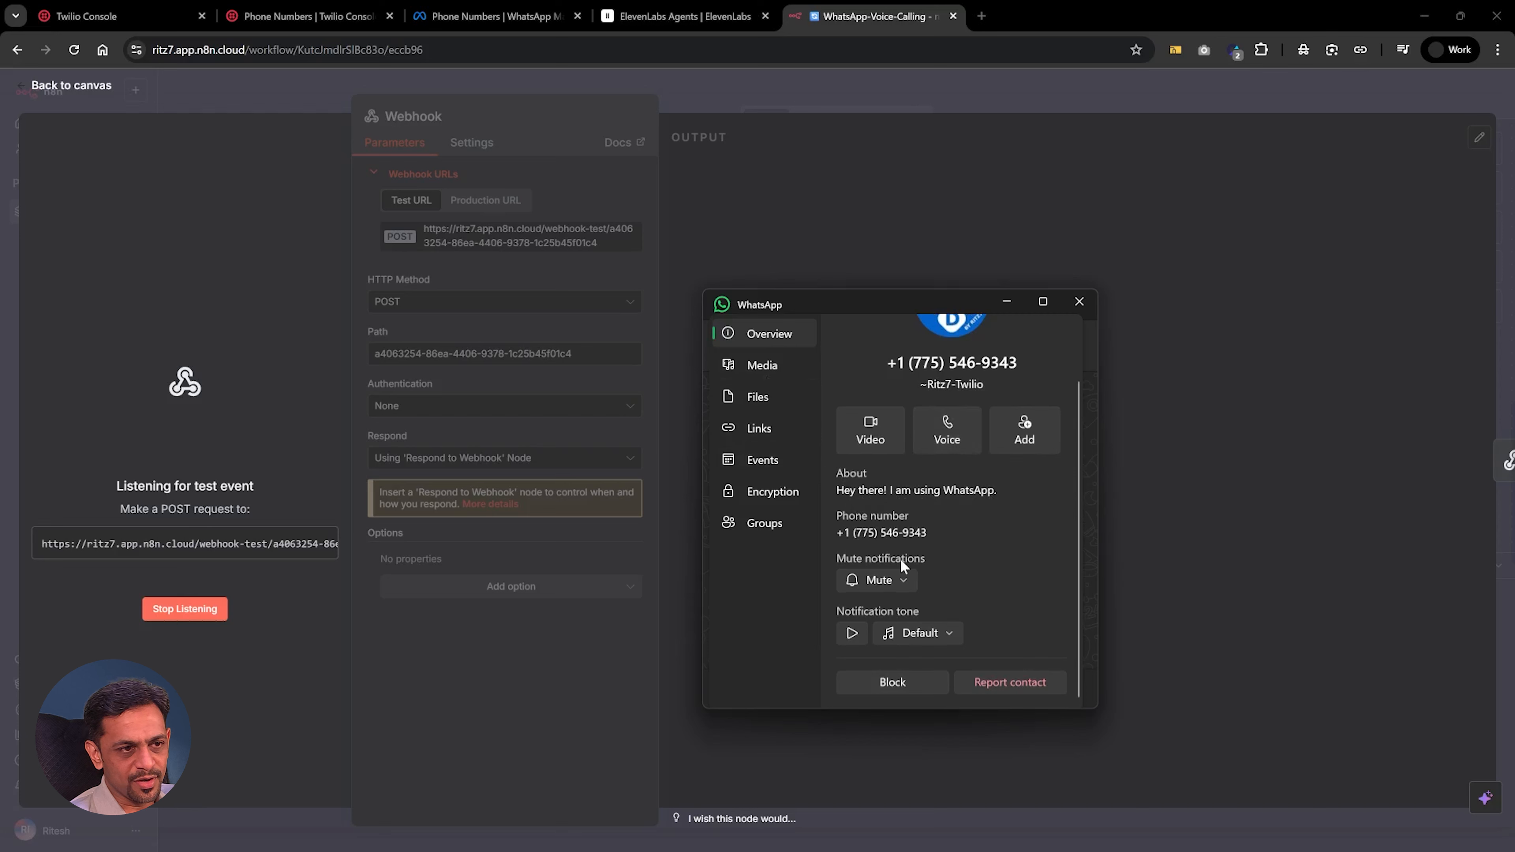
pyautogui.scroll(2, 901, 559)
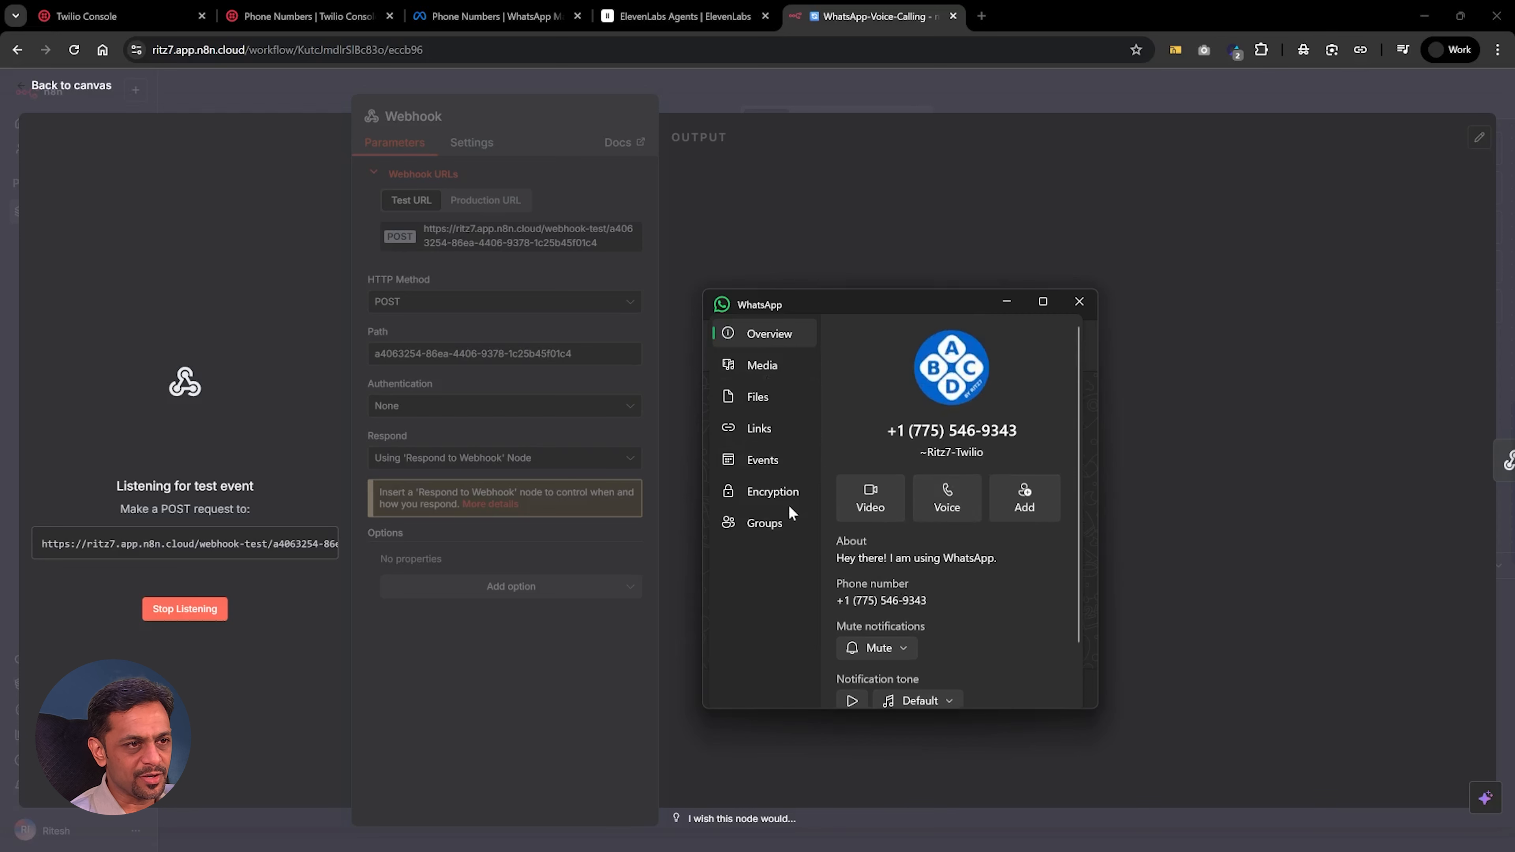
pyautogui.click(187, 358)
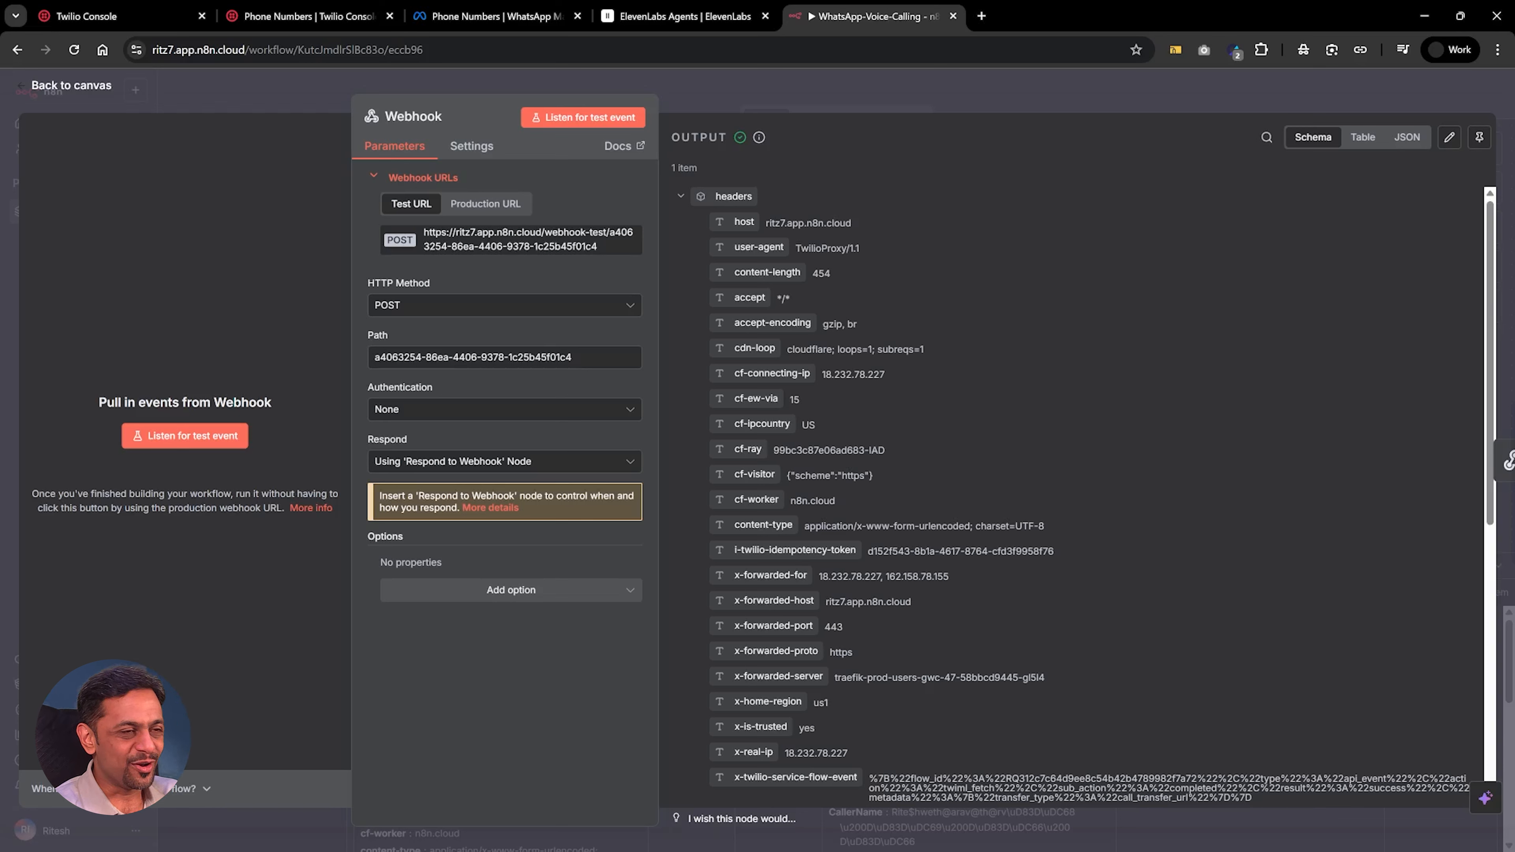
# Step: Back on the canvas, save the WhatsApp-Voice-Calling workflow and return to Twilio's WhatsApp sender page
pyautogui.scroll(-6, 808, 428)
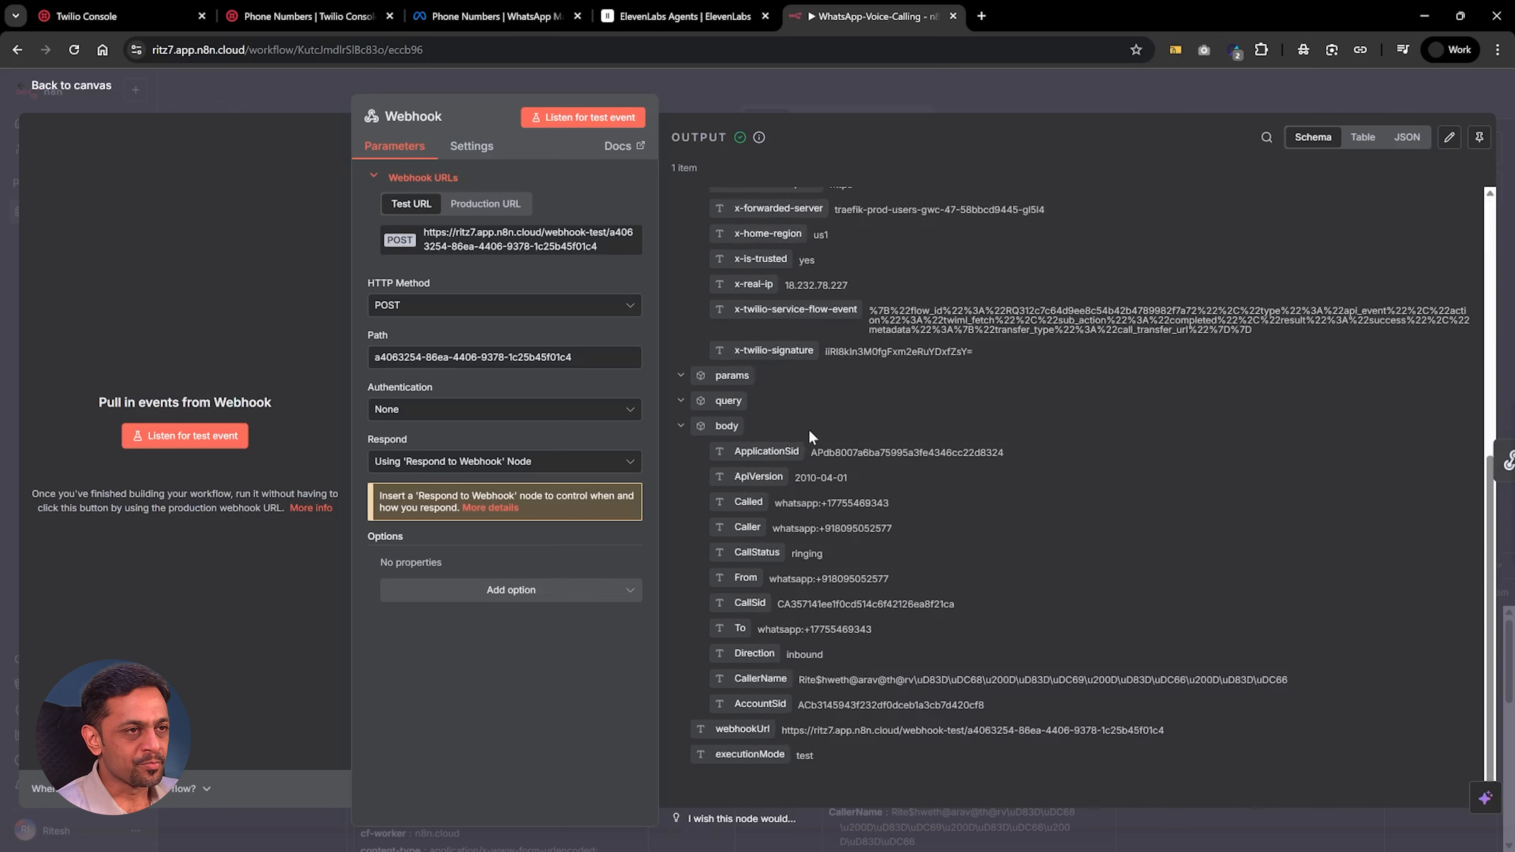
pyautogui.scroll(6, 808, 436)
pyautogui.click(844, 90)
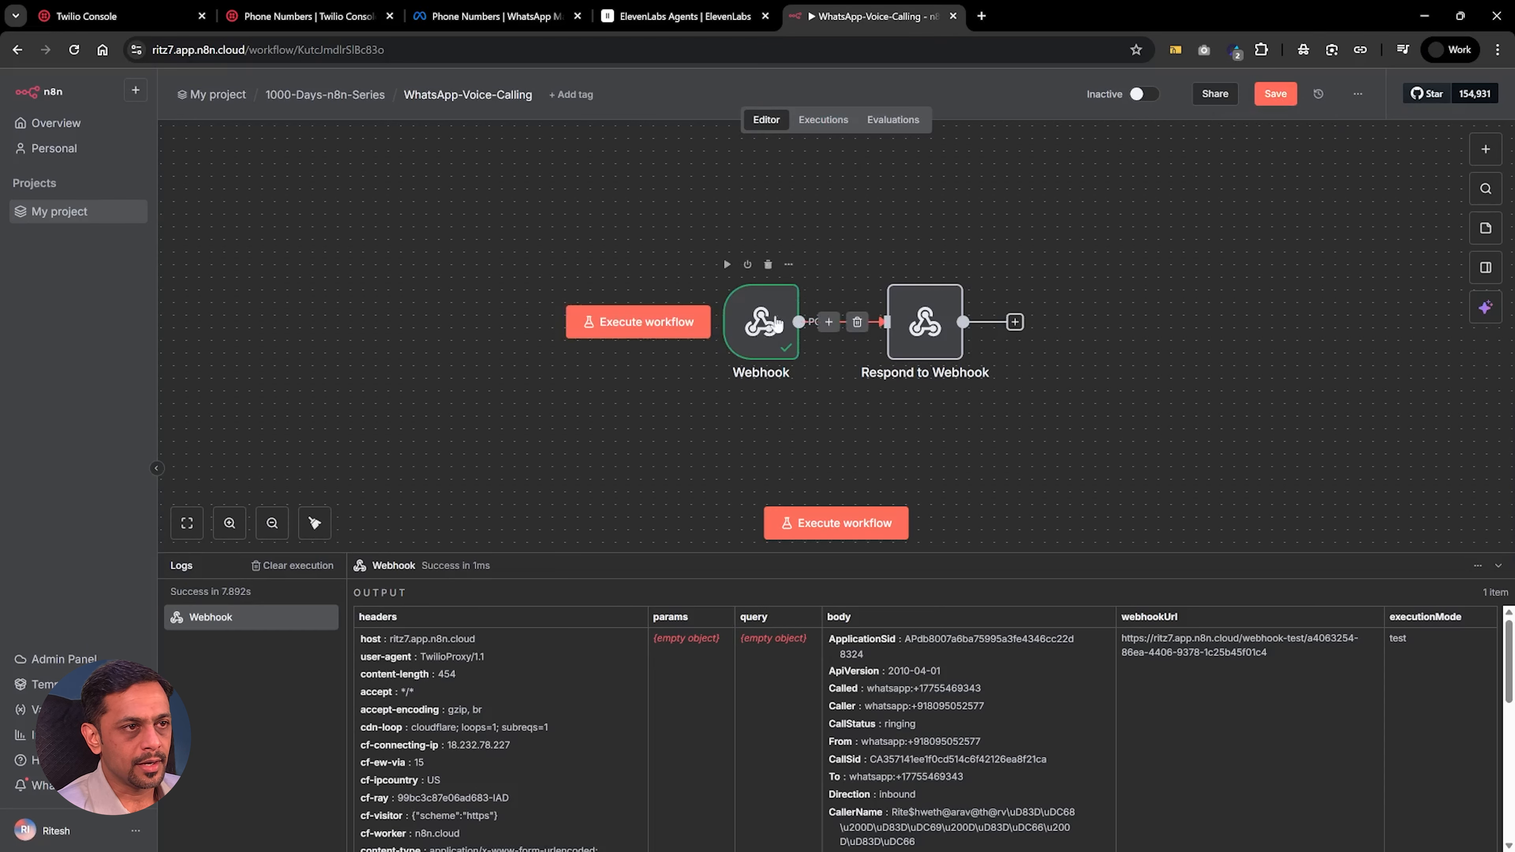
pyautogui.click(1273, 94)
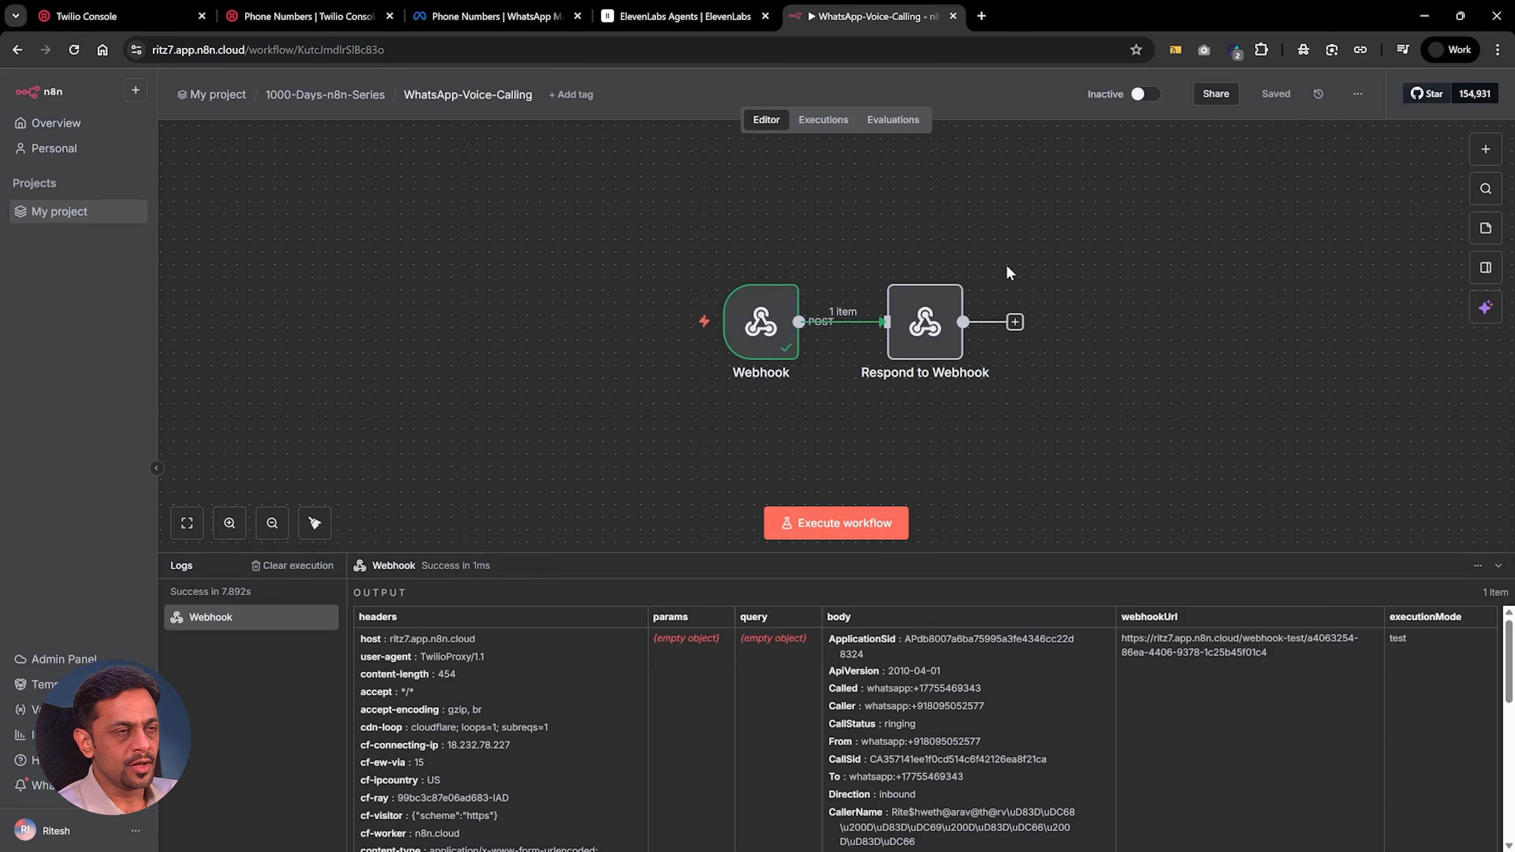
pyautogui.click(104, 20)
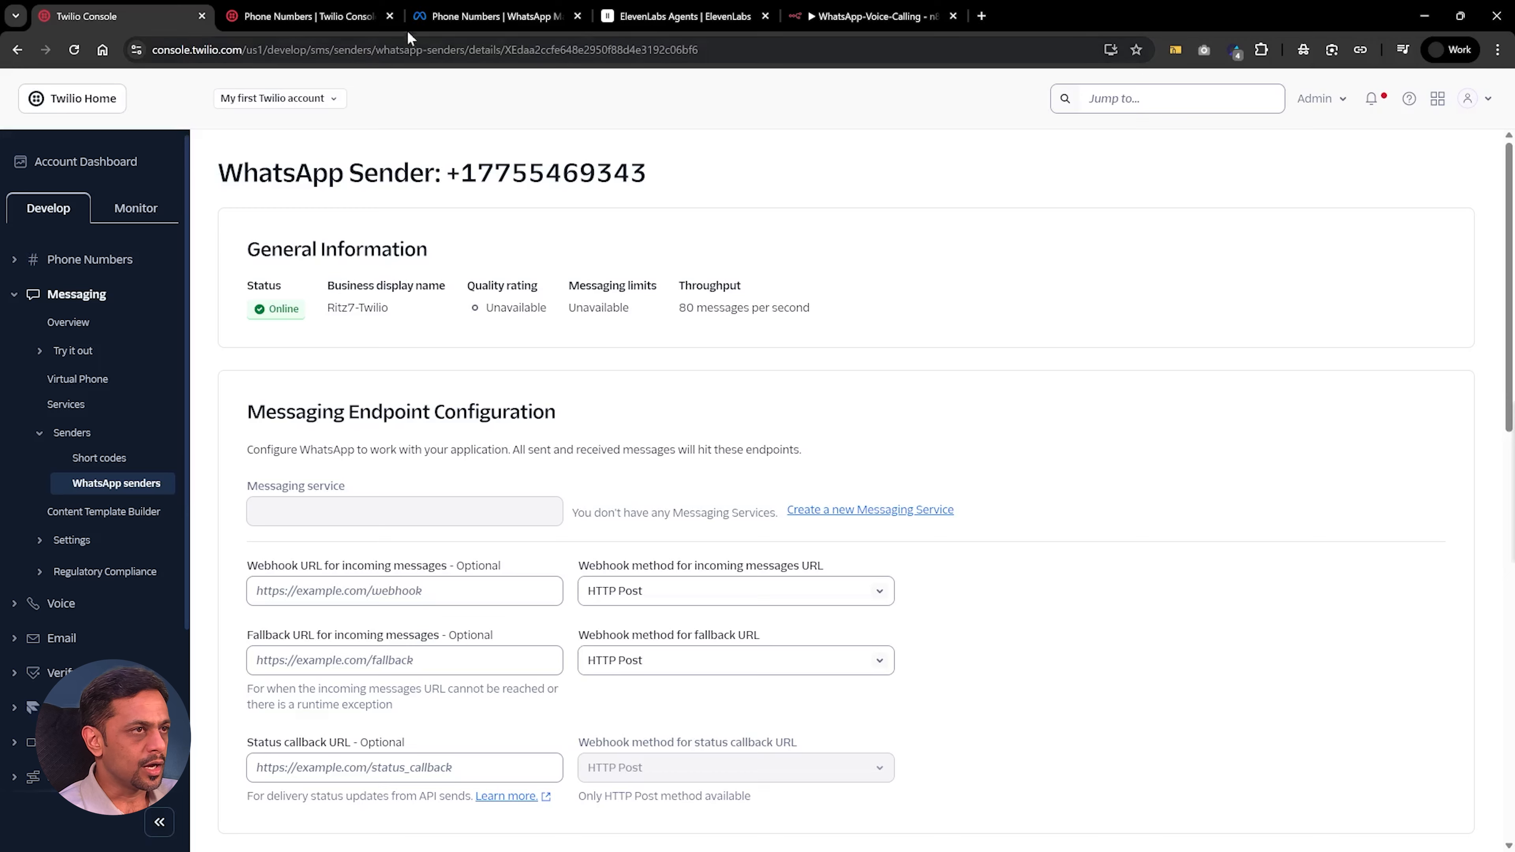
# Step: Check the number's WhatsApp Manager call settings and the sender's Voice Endpoint Configuration
pyautogui.click(441, 21)
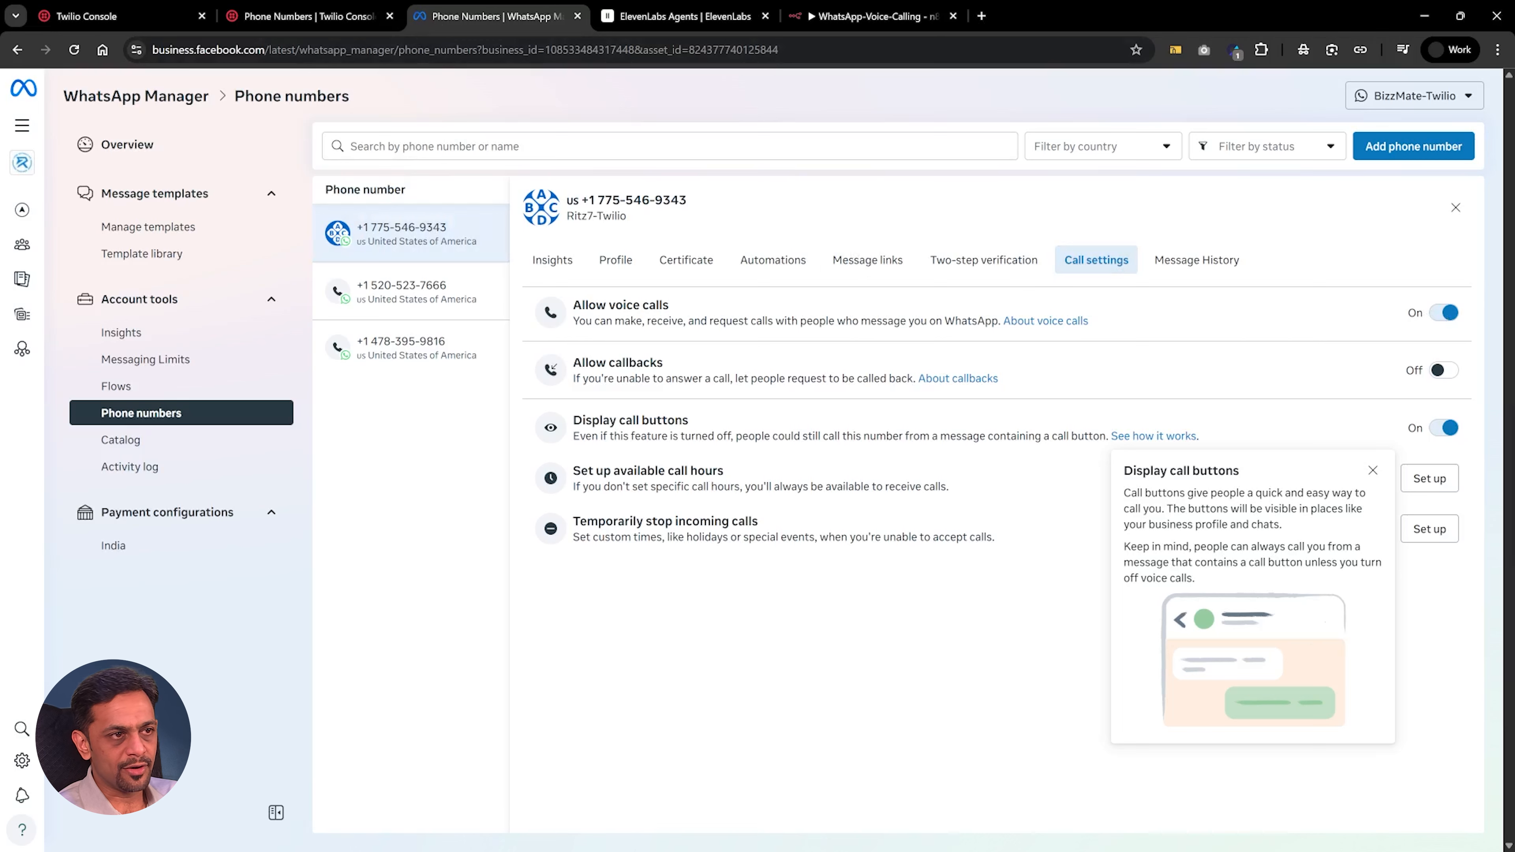
pyautogui.click(1388, 402)
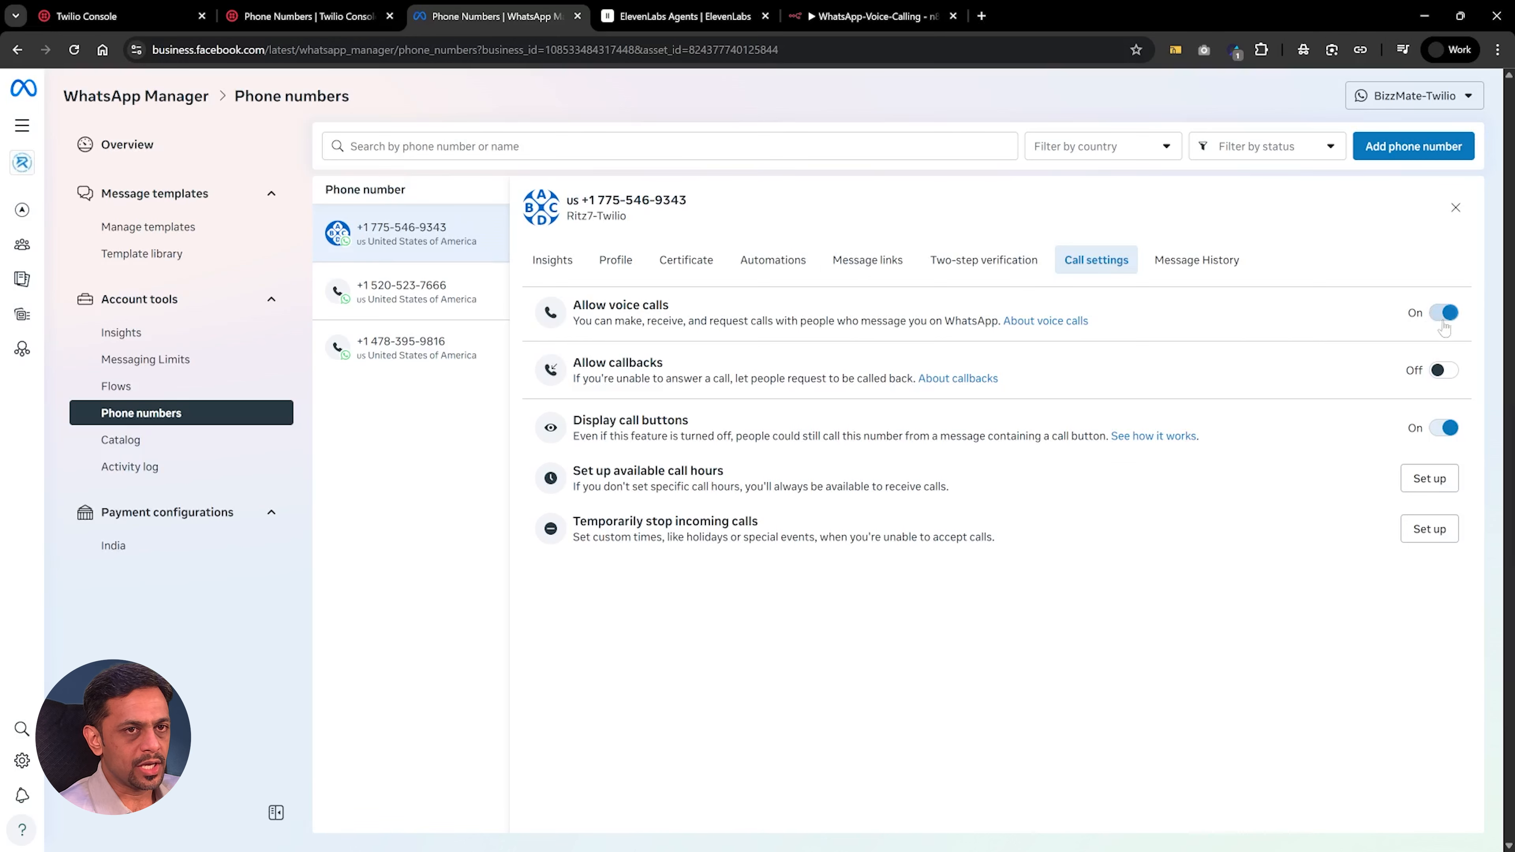
pyautogui.click(146, 20)
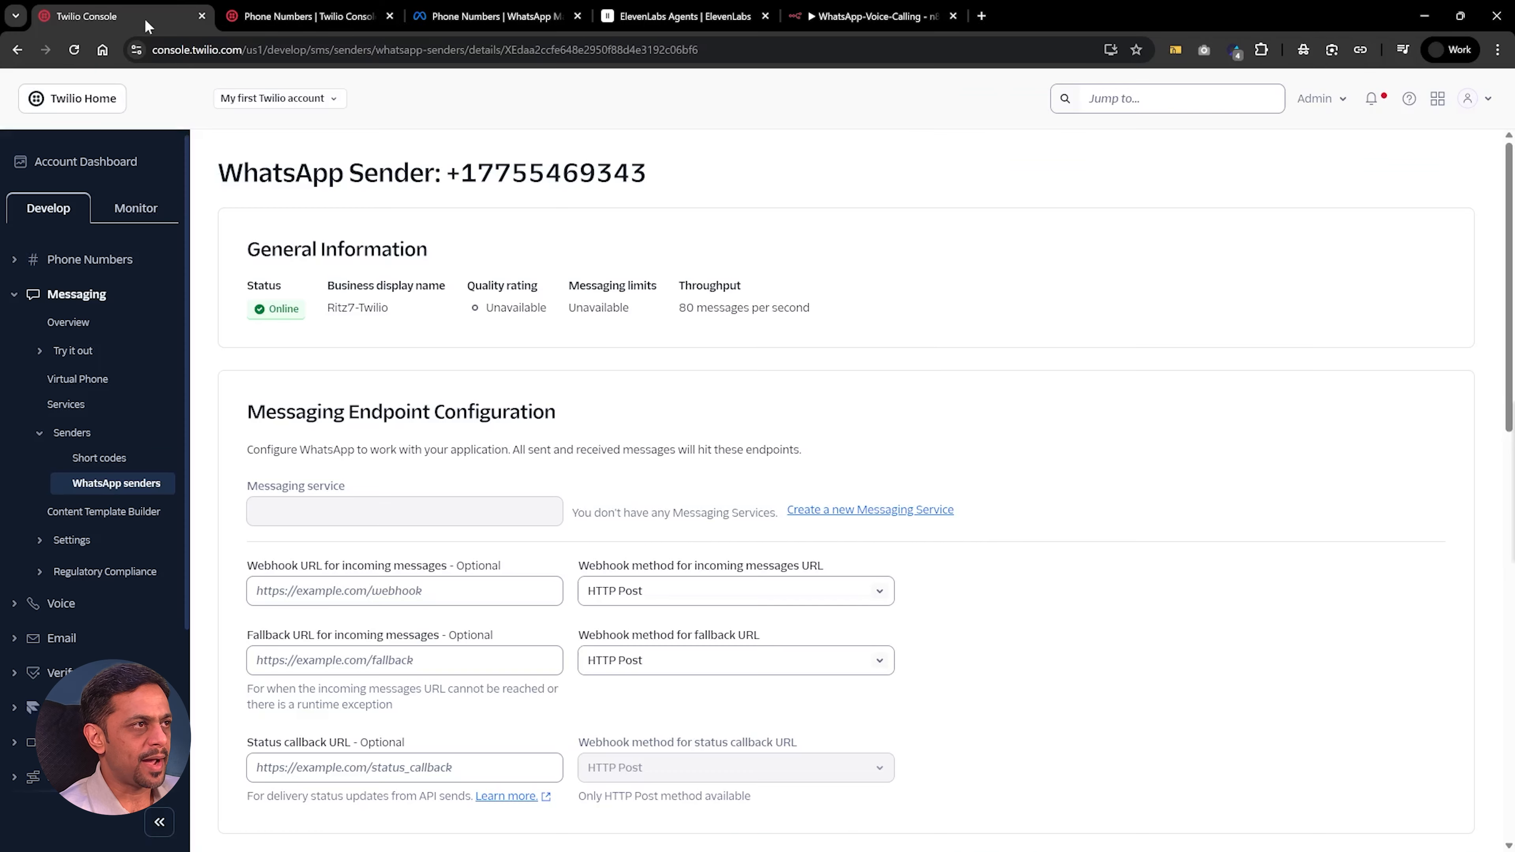
pyautogui.click(257, 21)
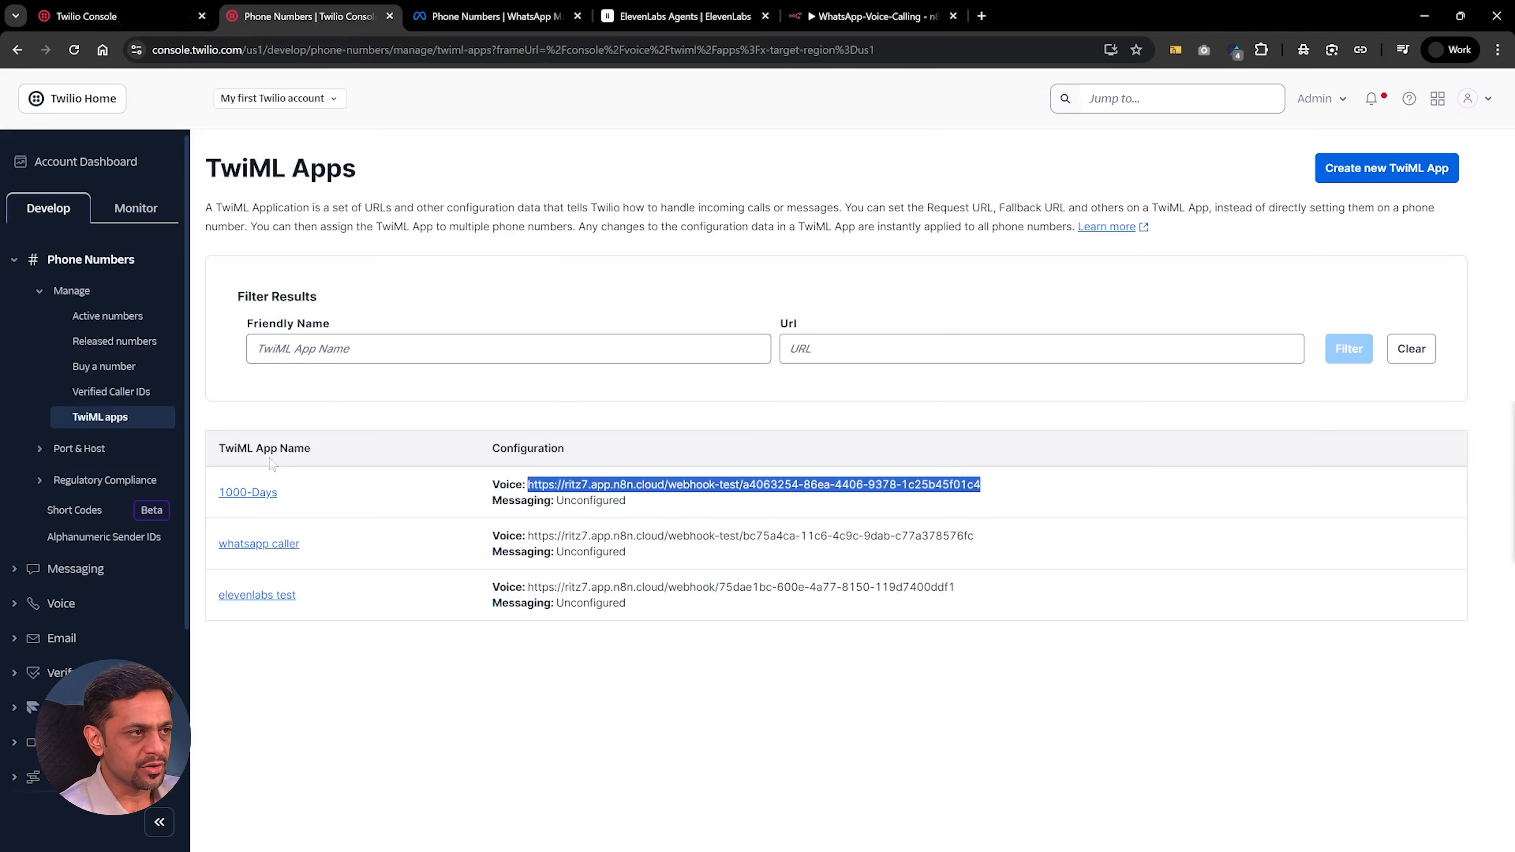
pyautogui.click(124, 23)
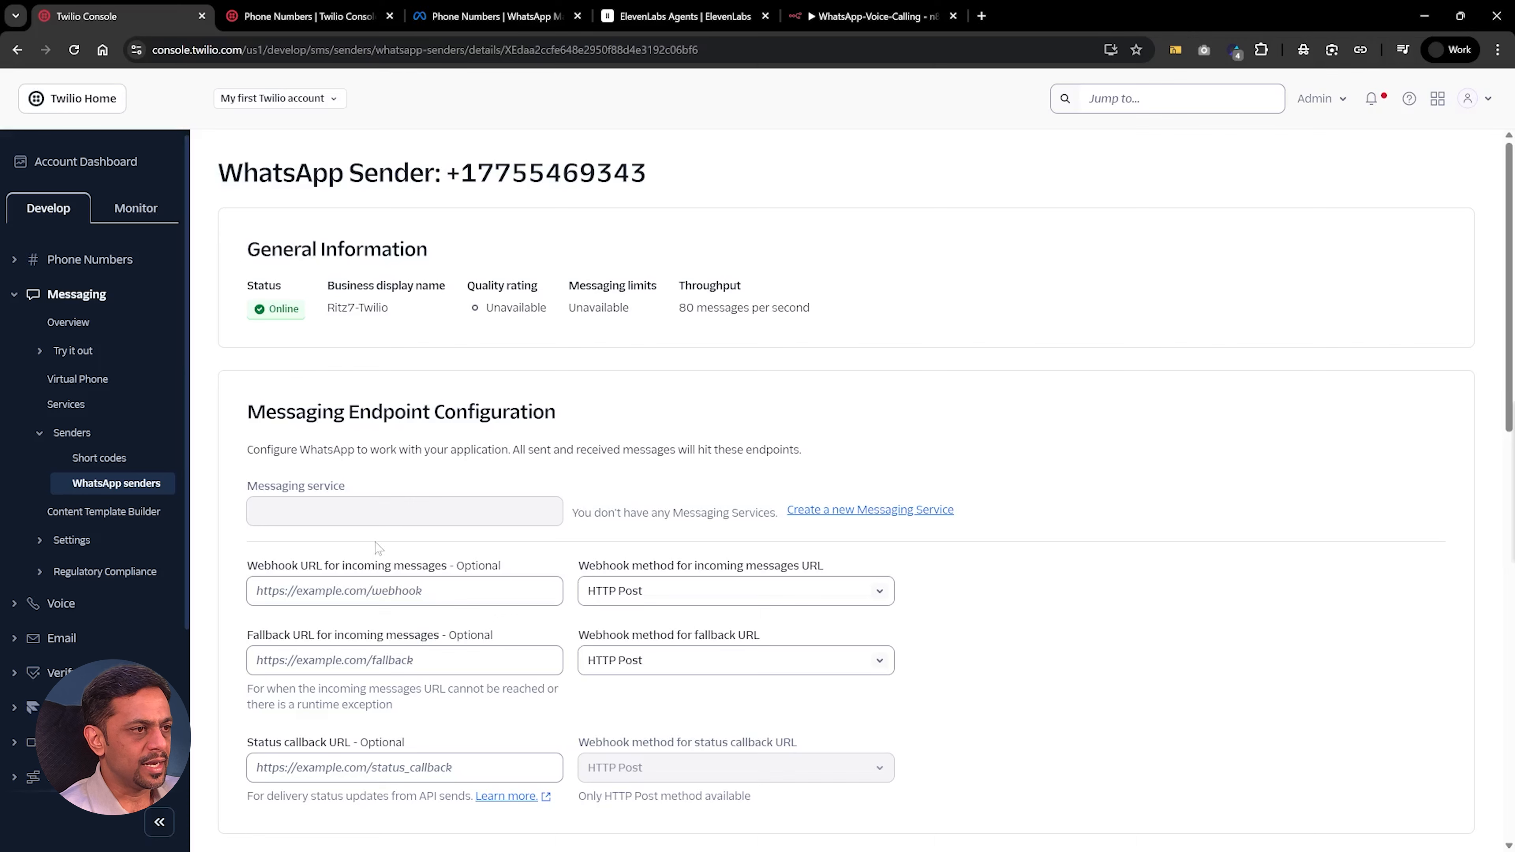
pyautogui.scroll(-8, 342, 526)
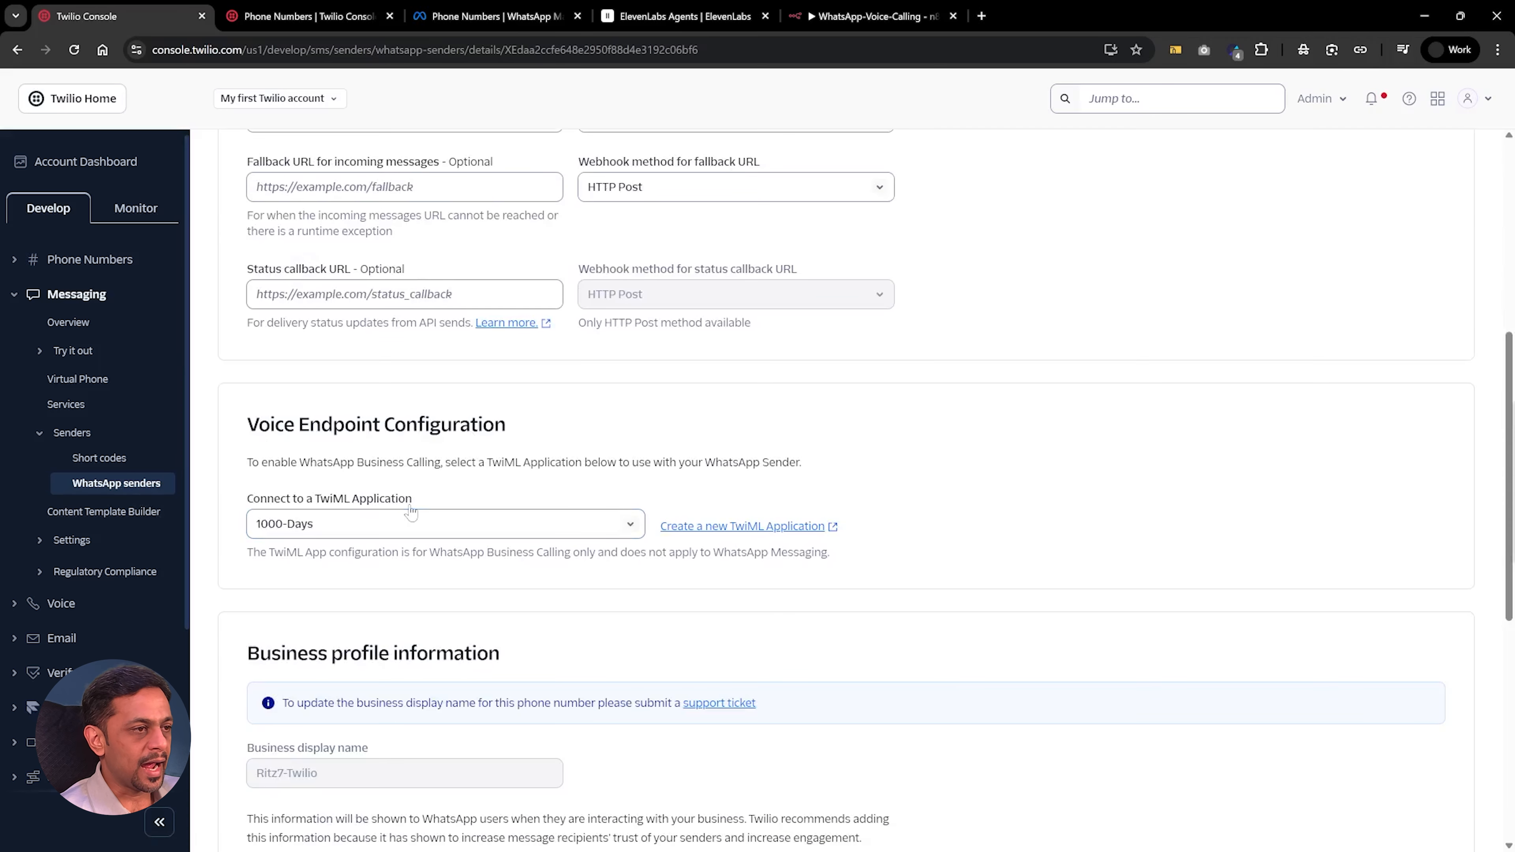
# Step: Compare the n8n workflow with the 1000-Days app in the TwiML Apps list, then go to ElevenLabs
pyautogui.click(838, 18)
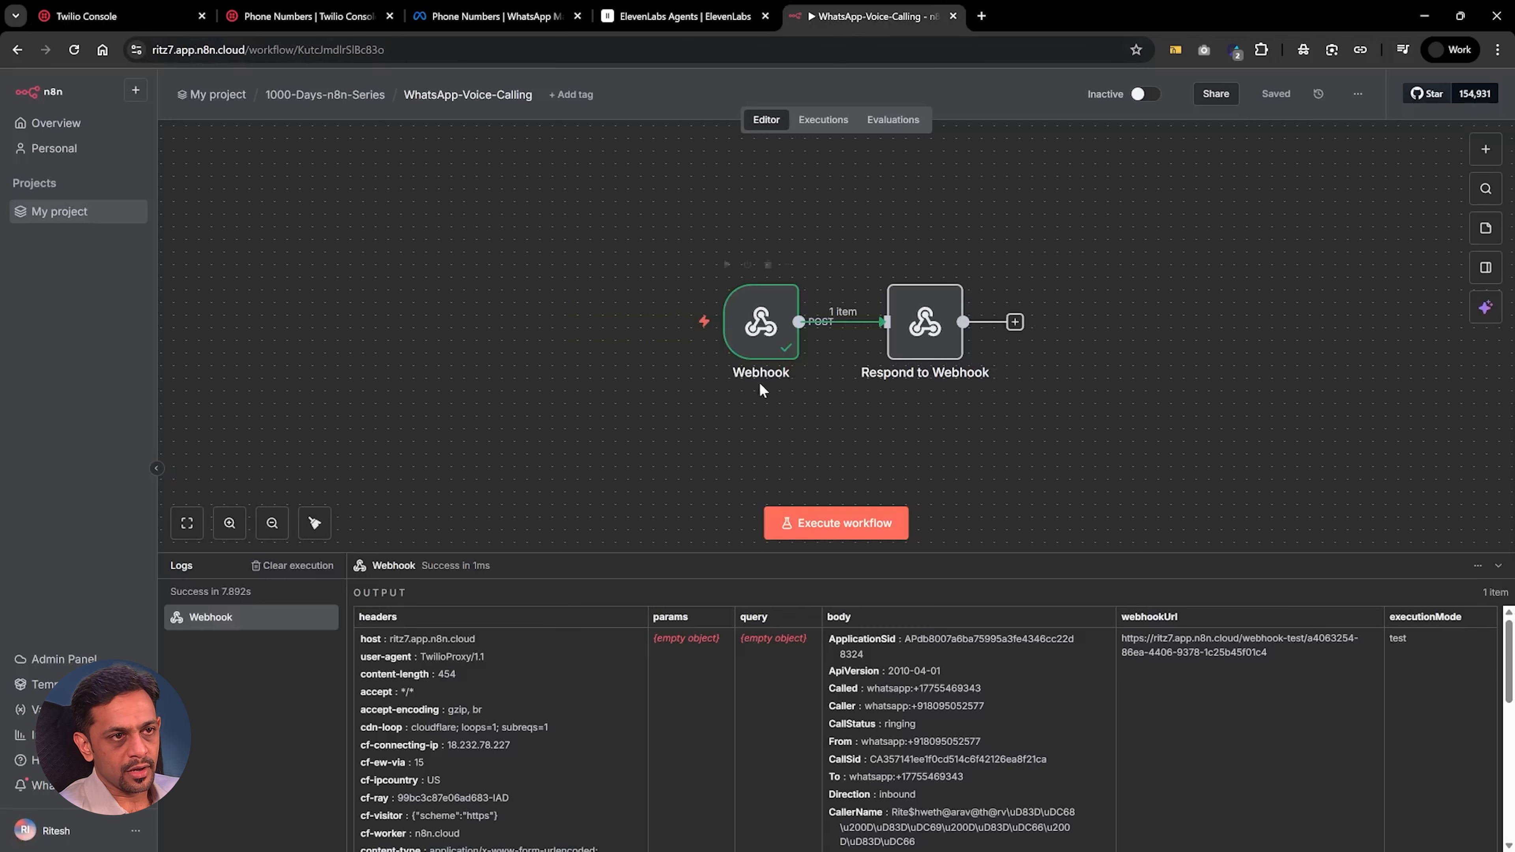
pyautogui.click(298, 17)
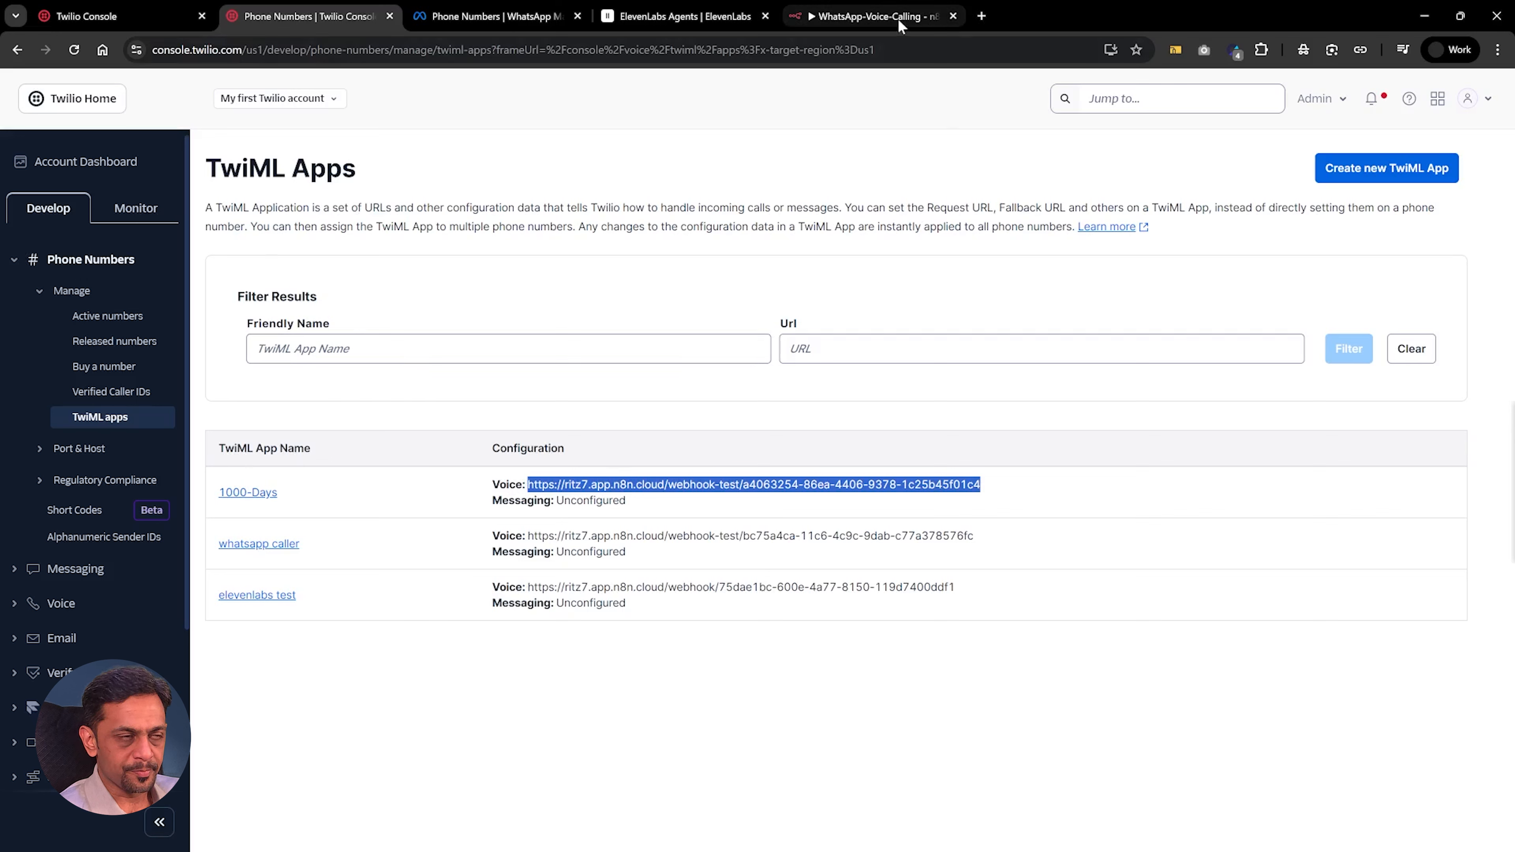
pyautogui.moveTo(900, 24)
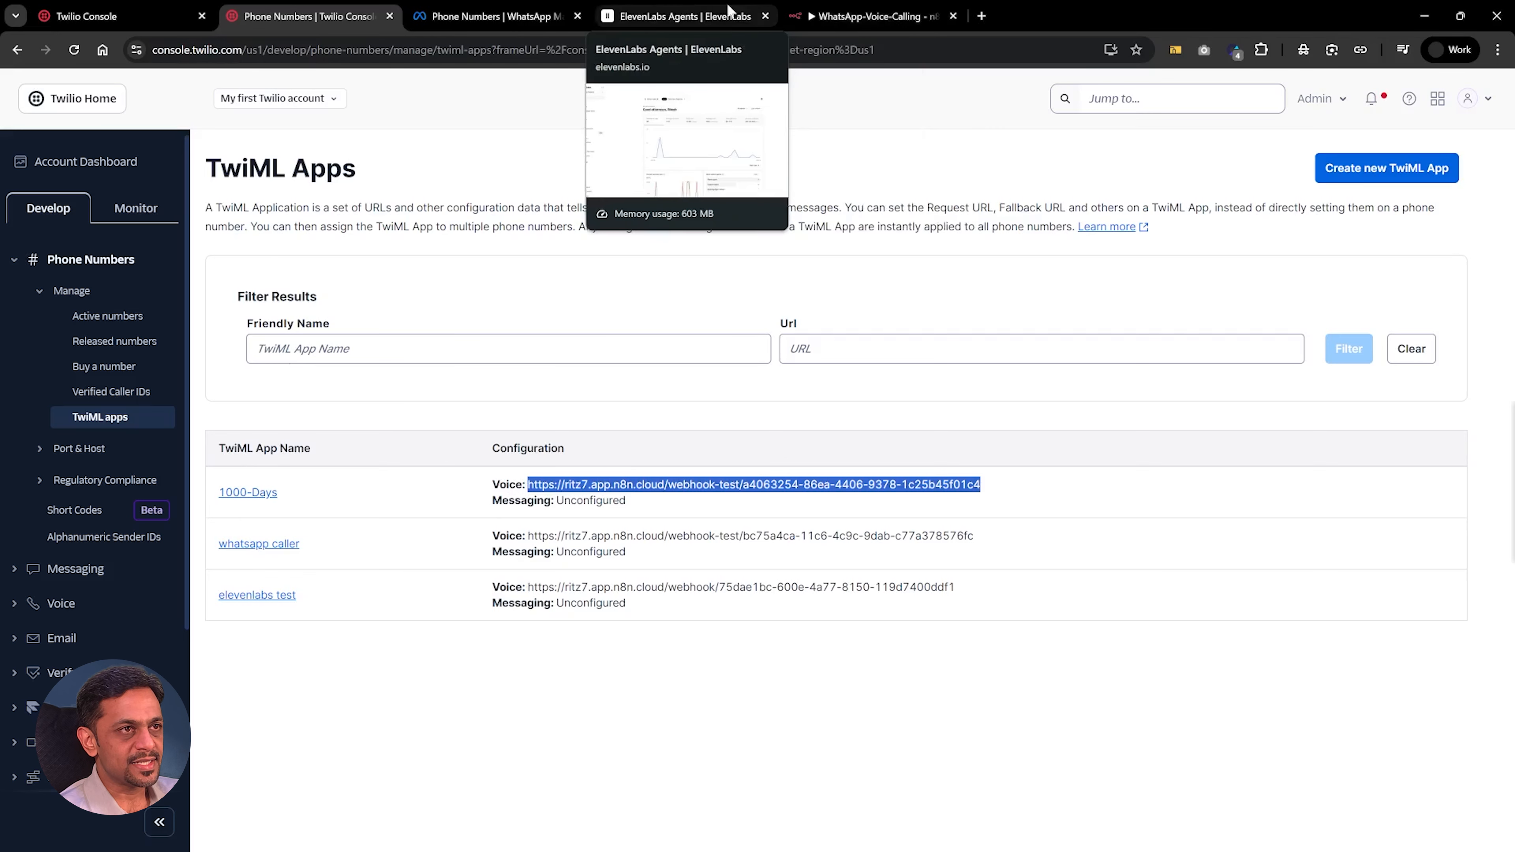
pyautogui.click(691, 23)
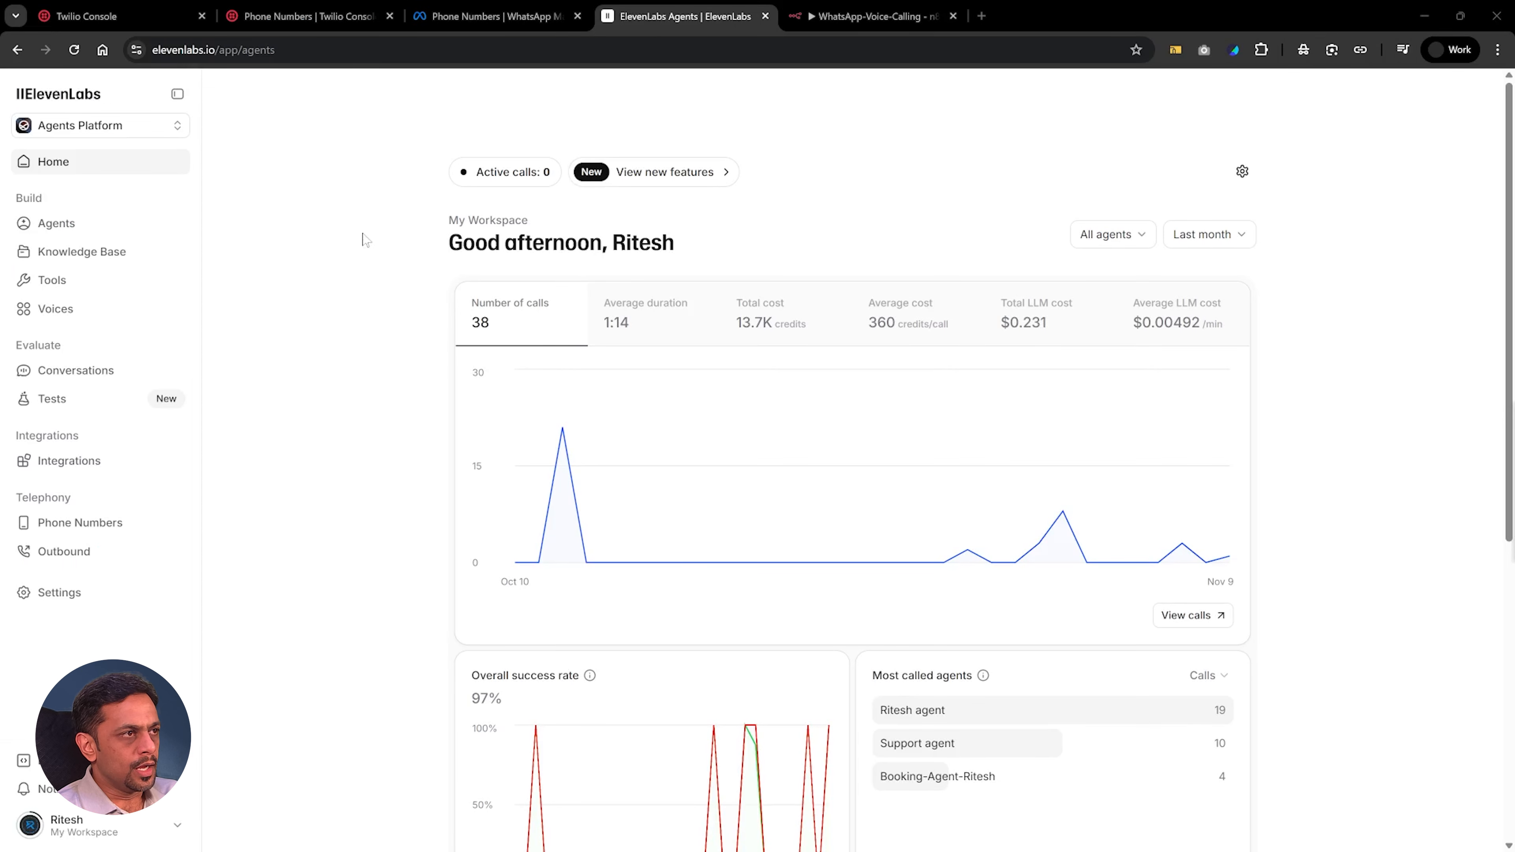
# Step: In ElevenLabs, look over the booking agent's details, then open the Phone Numbers list
pyautogui.click(64, 228)
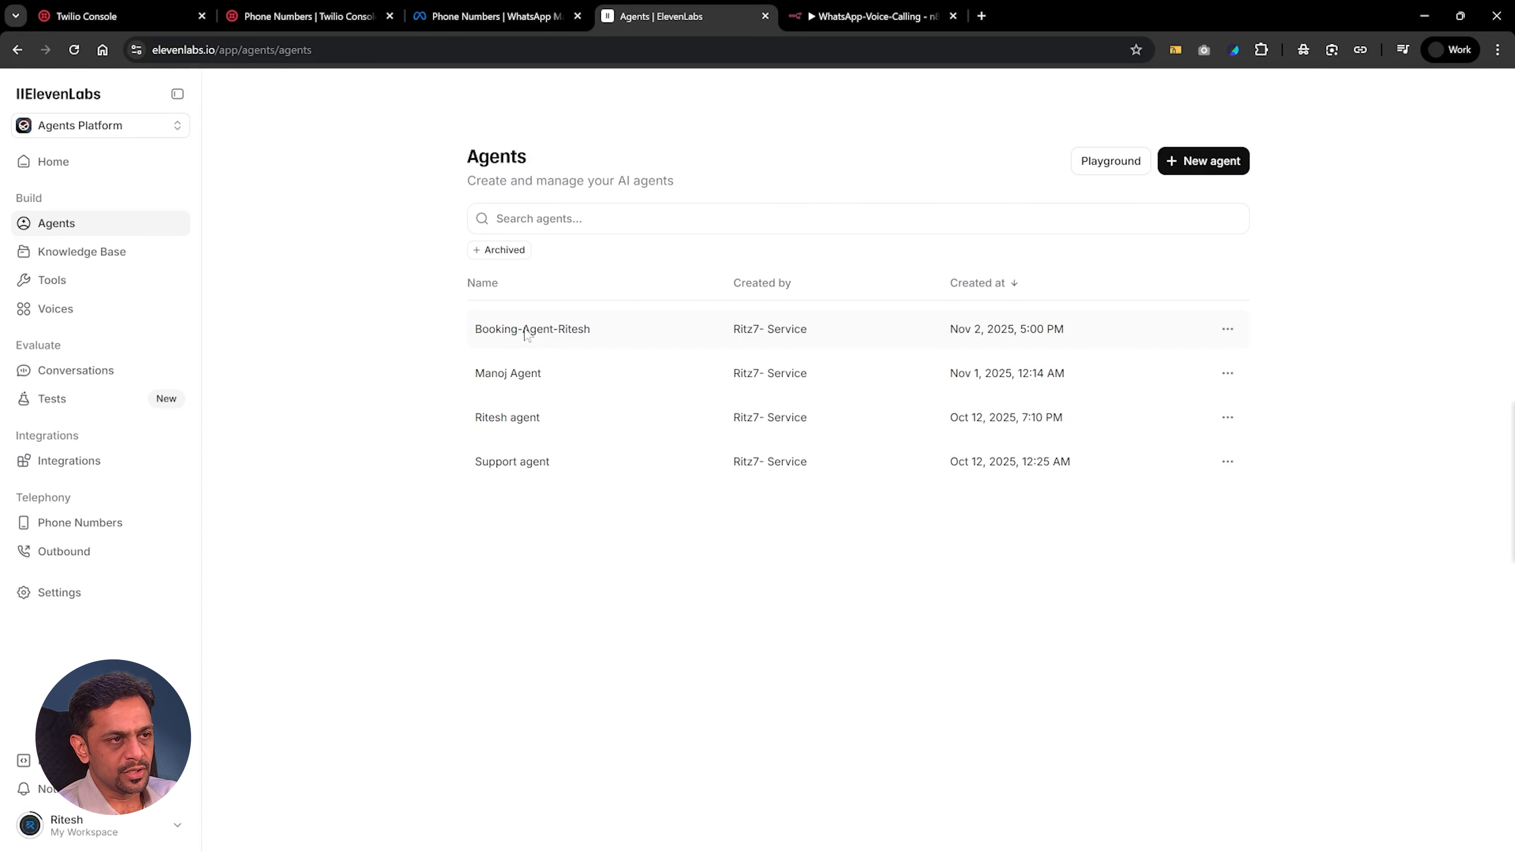
pyautogui.click(527, 331)
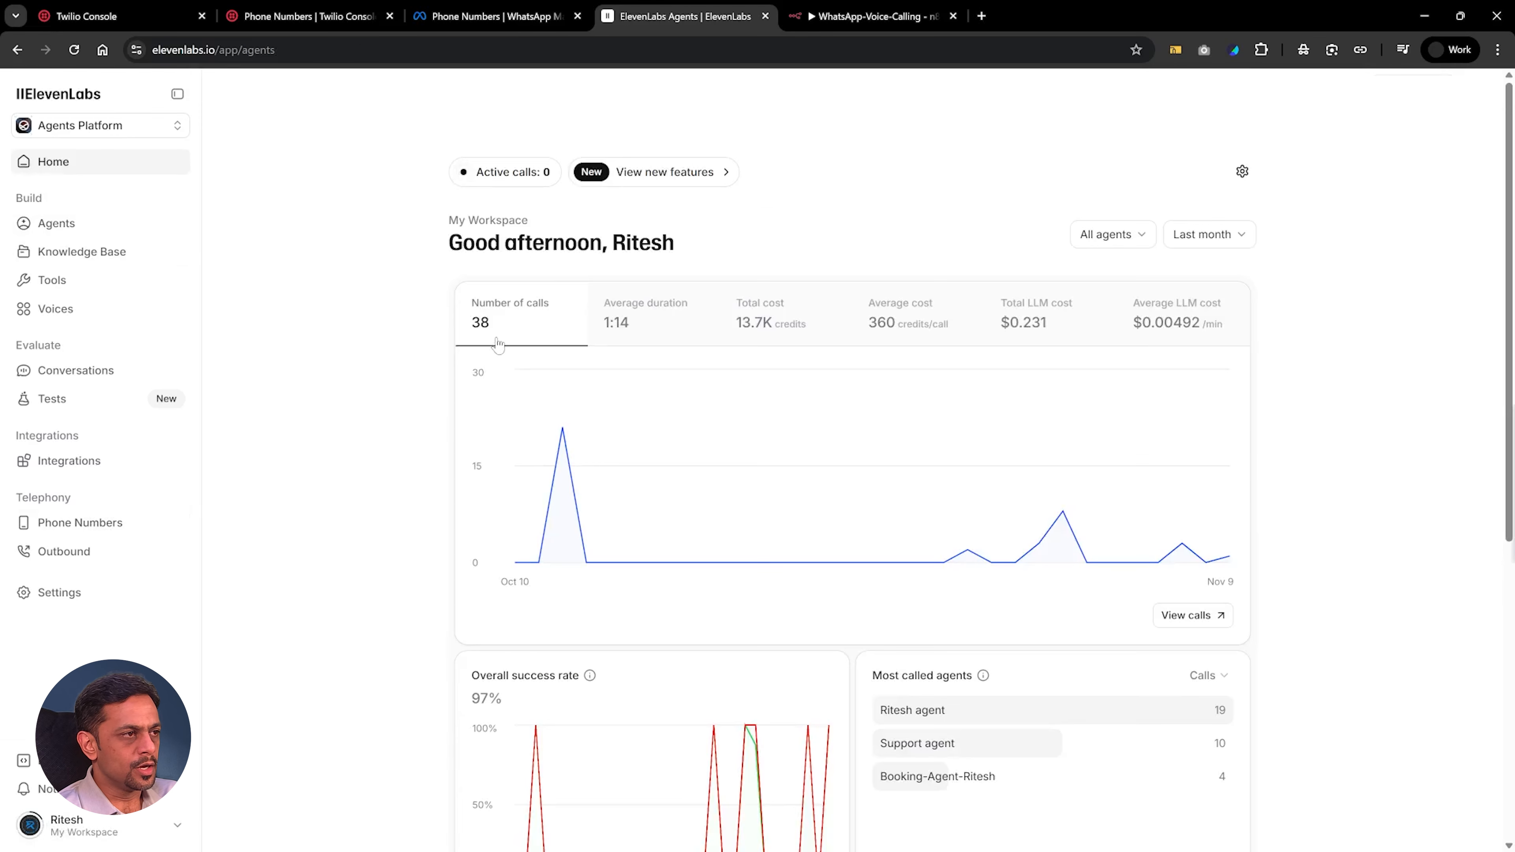
pyautogui.click(73, 531)
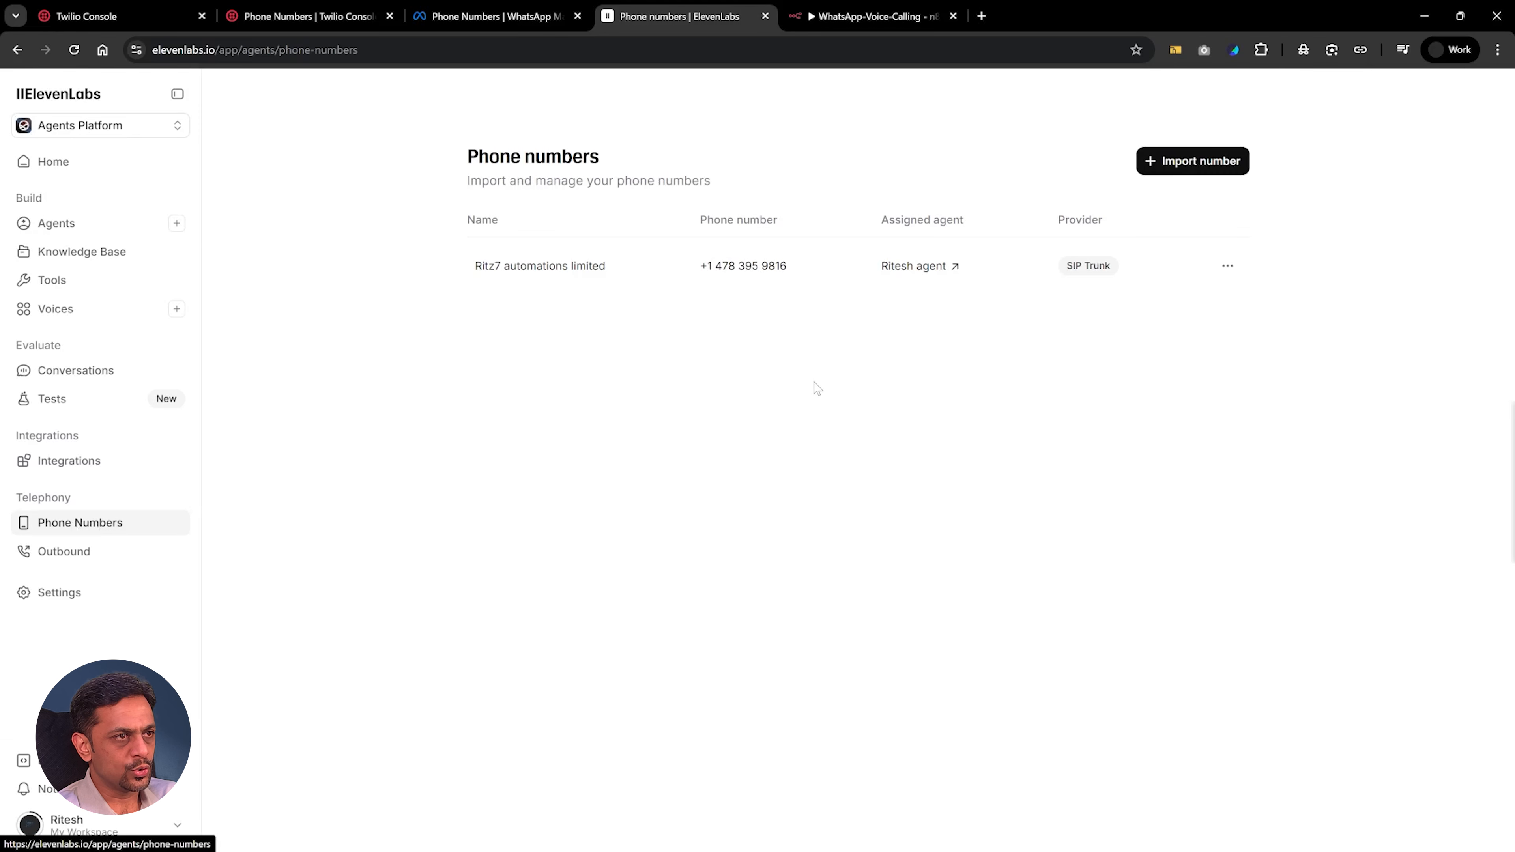
# Step: Open an empty Import from Twilio form and step through its phone number and Account SID fields
pyautogui.click(1170, 169)
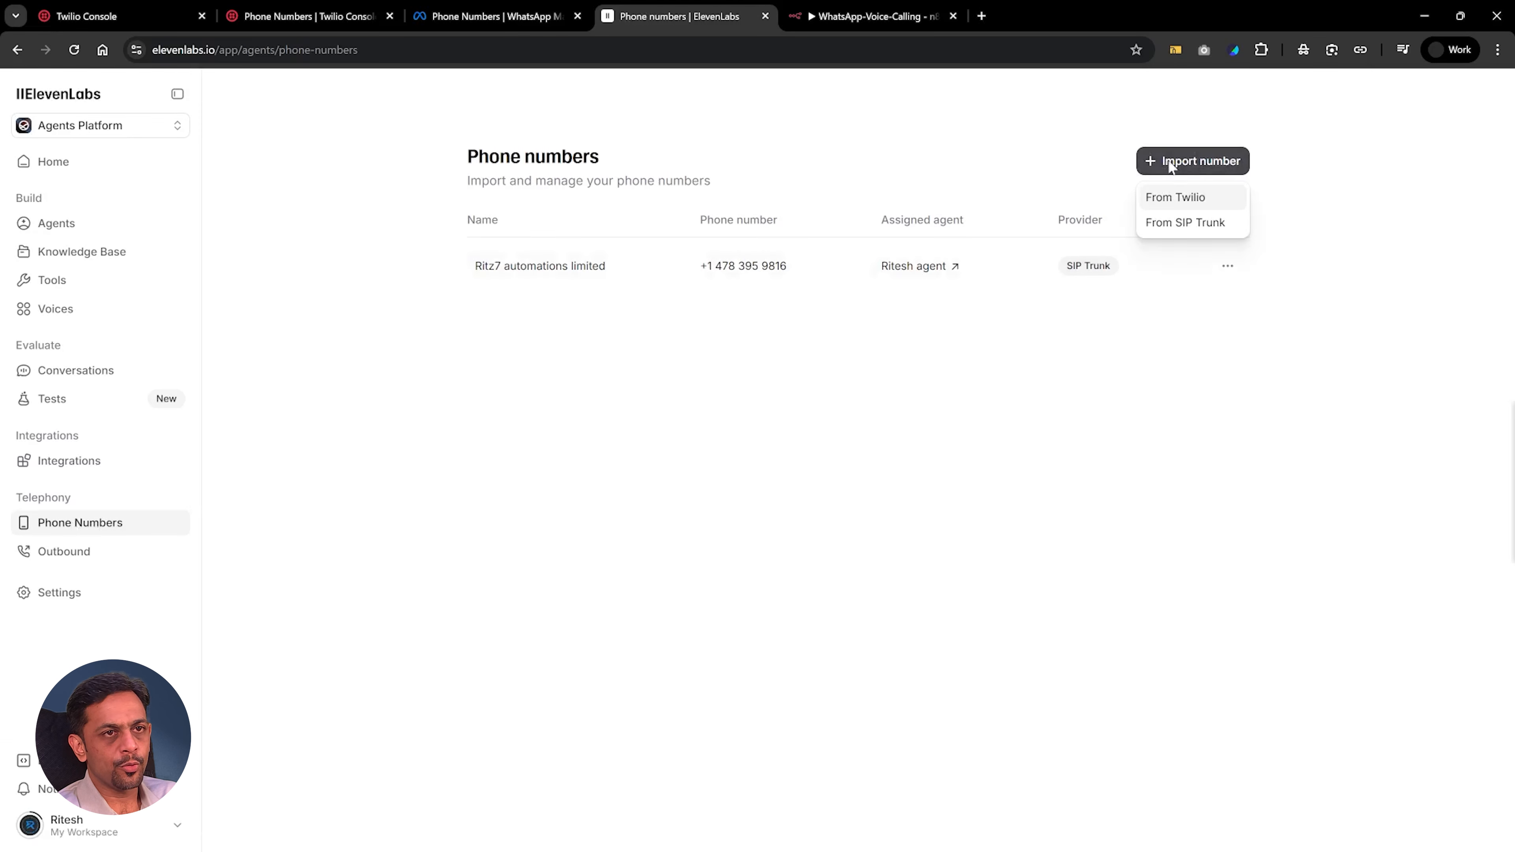
pyautogui.click(1176, 201)
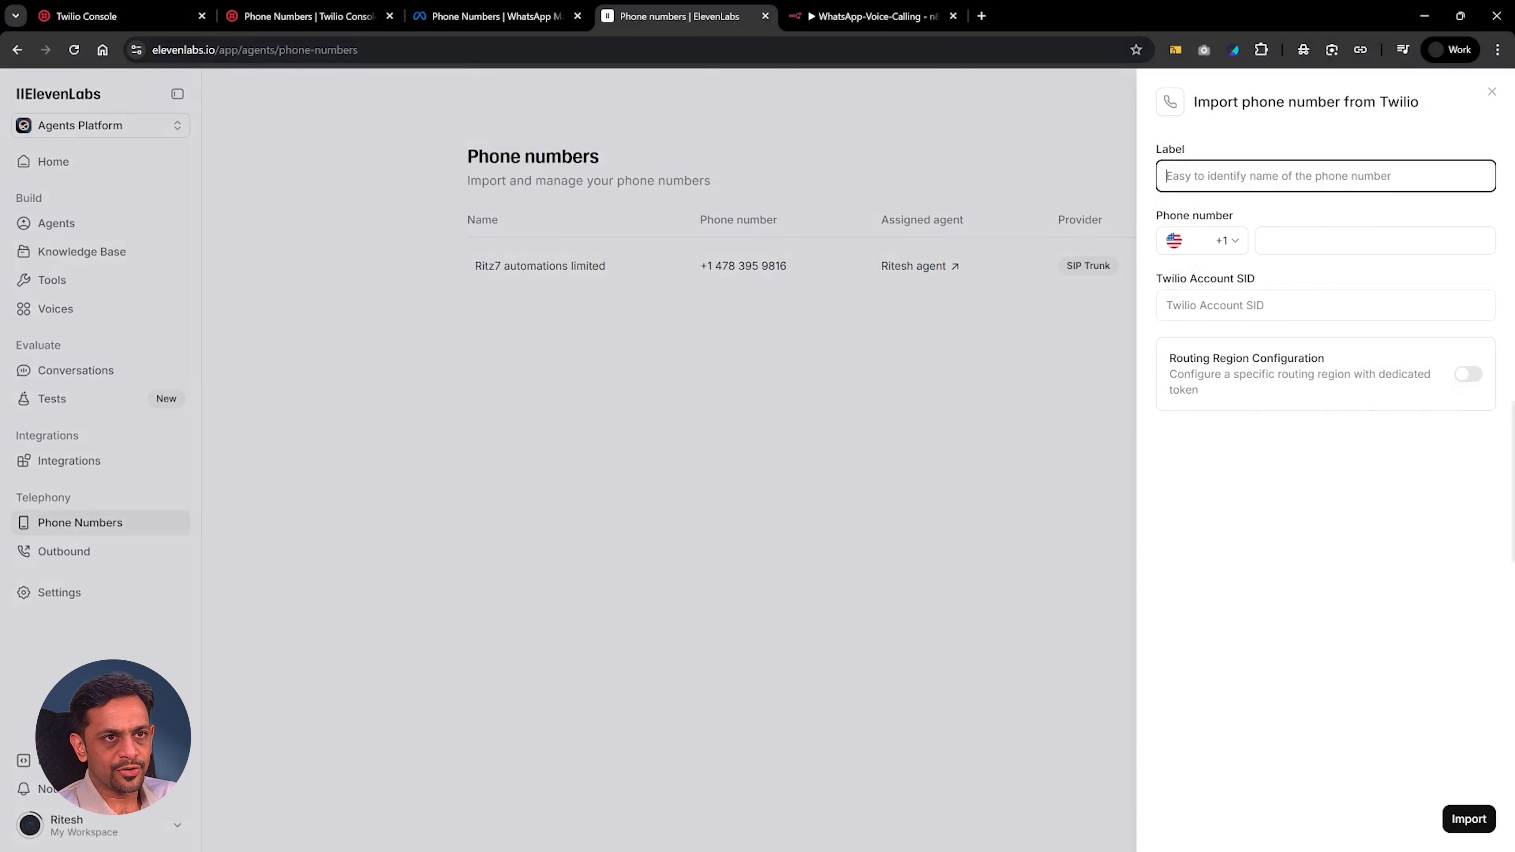
pyautogui.click(1268, 240)
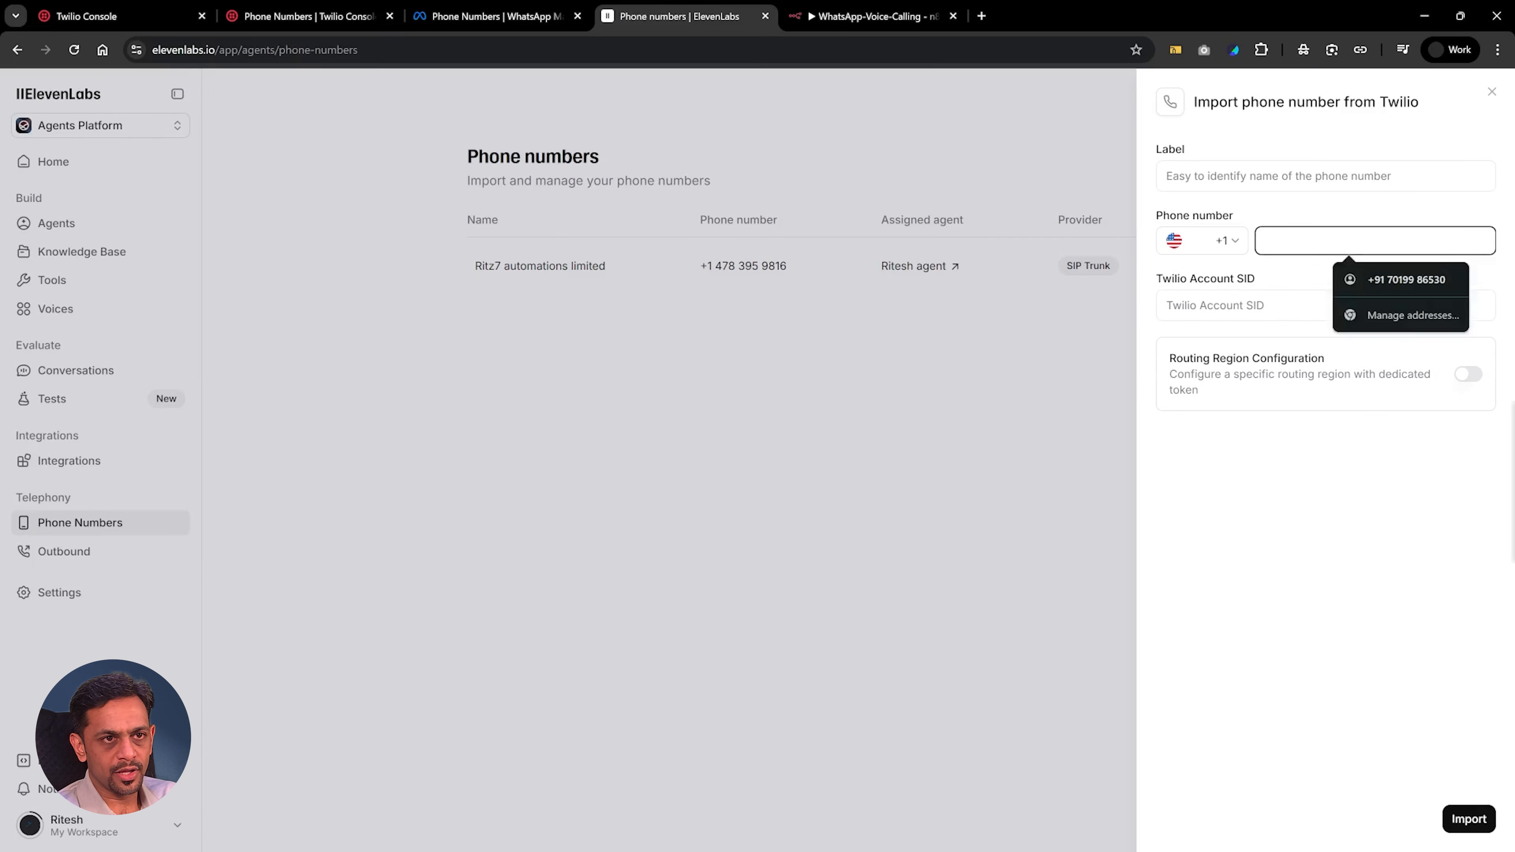
pyautogui.press('Tab')
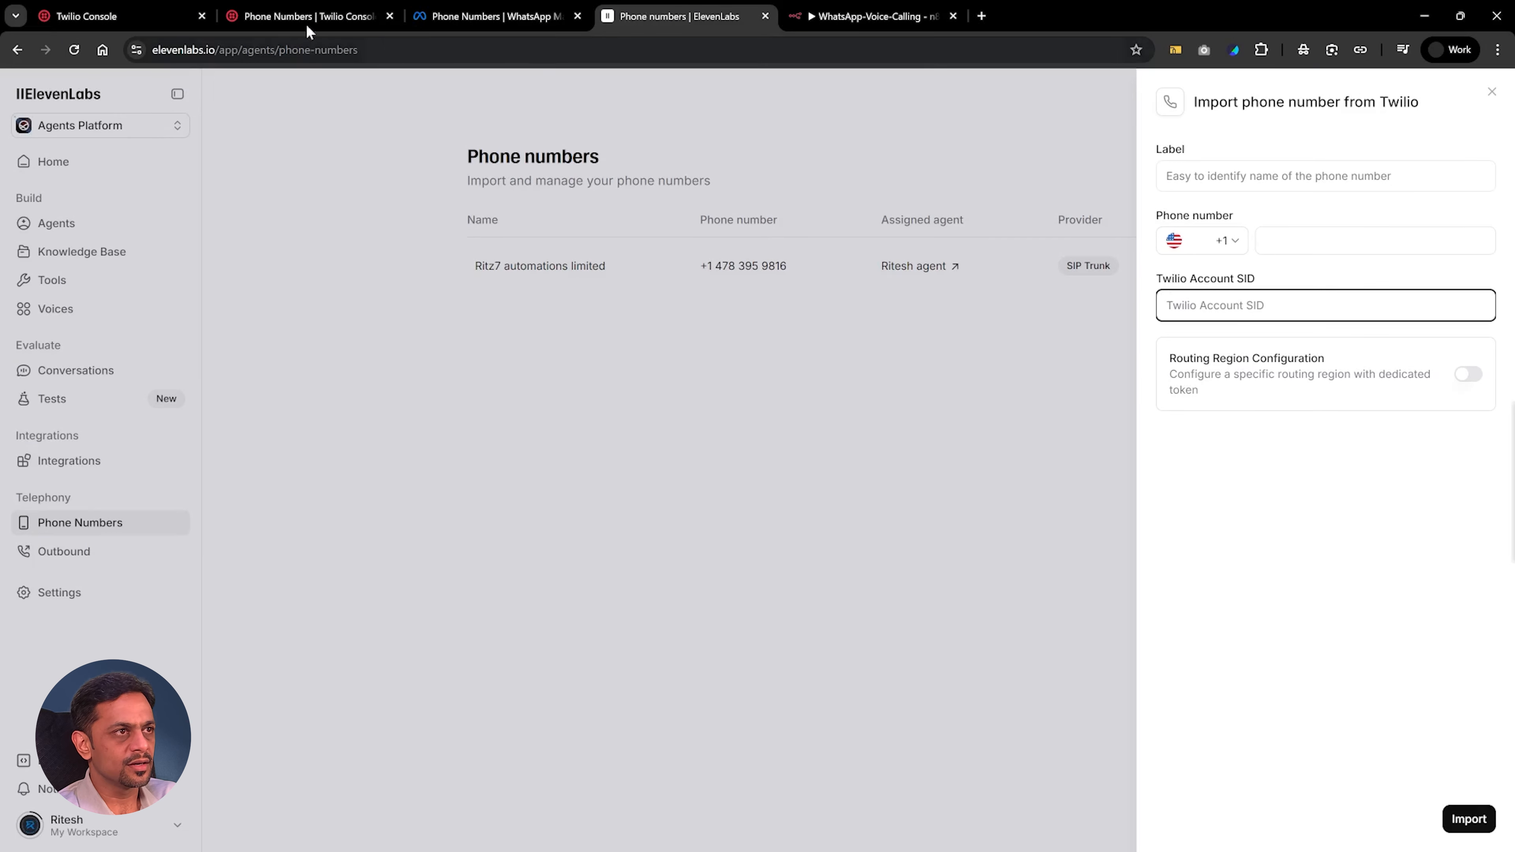
pyautogui.click(119, 21)
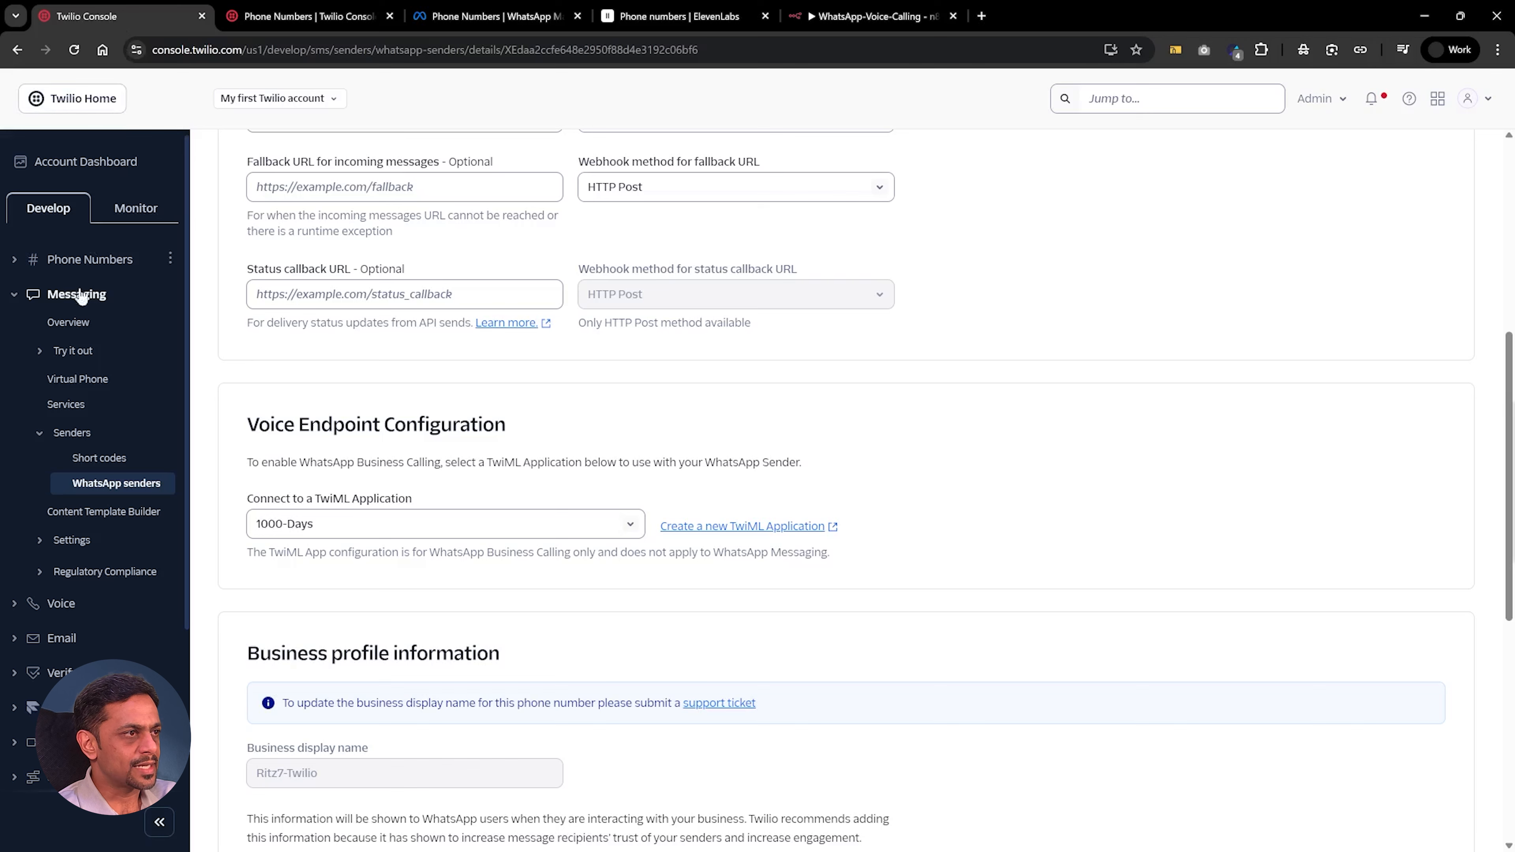
pyautogui.click(76, 267)
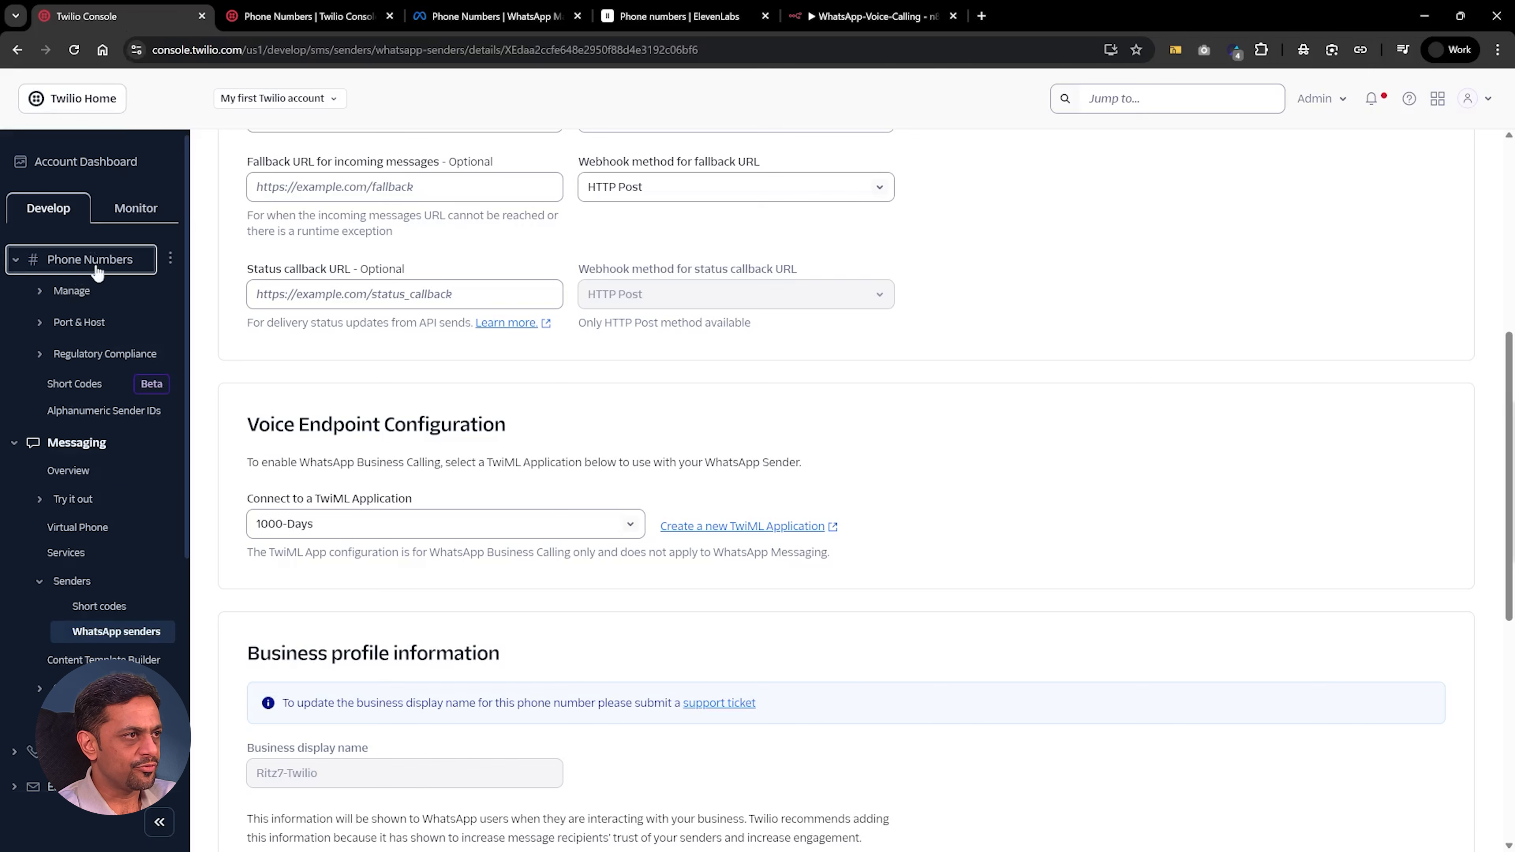
pyautogui.click(81, 291)
pyautogui.click(143, 306)
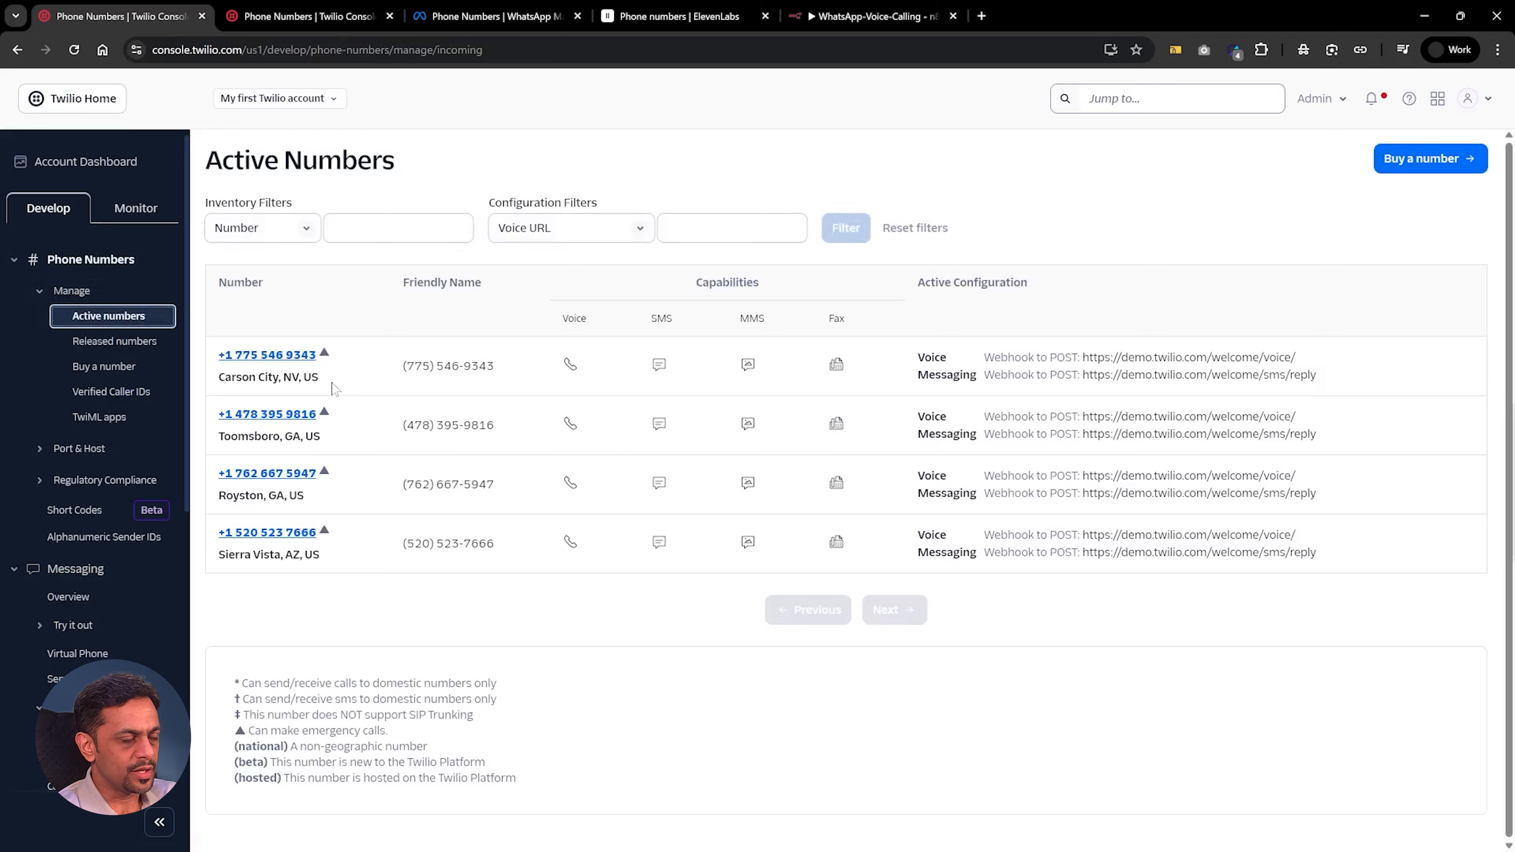
pyautogui.click(268, 357)
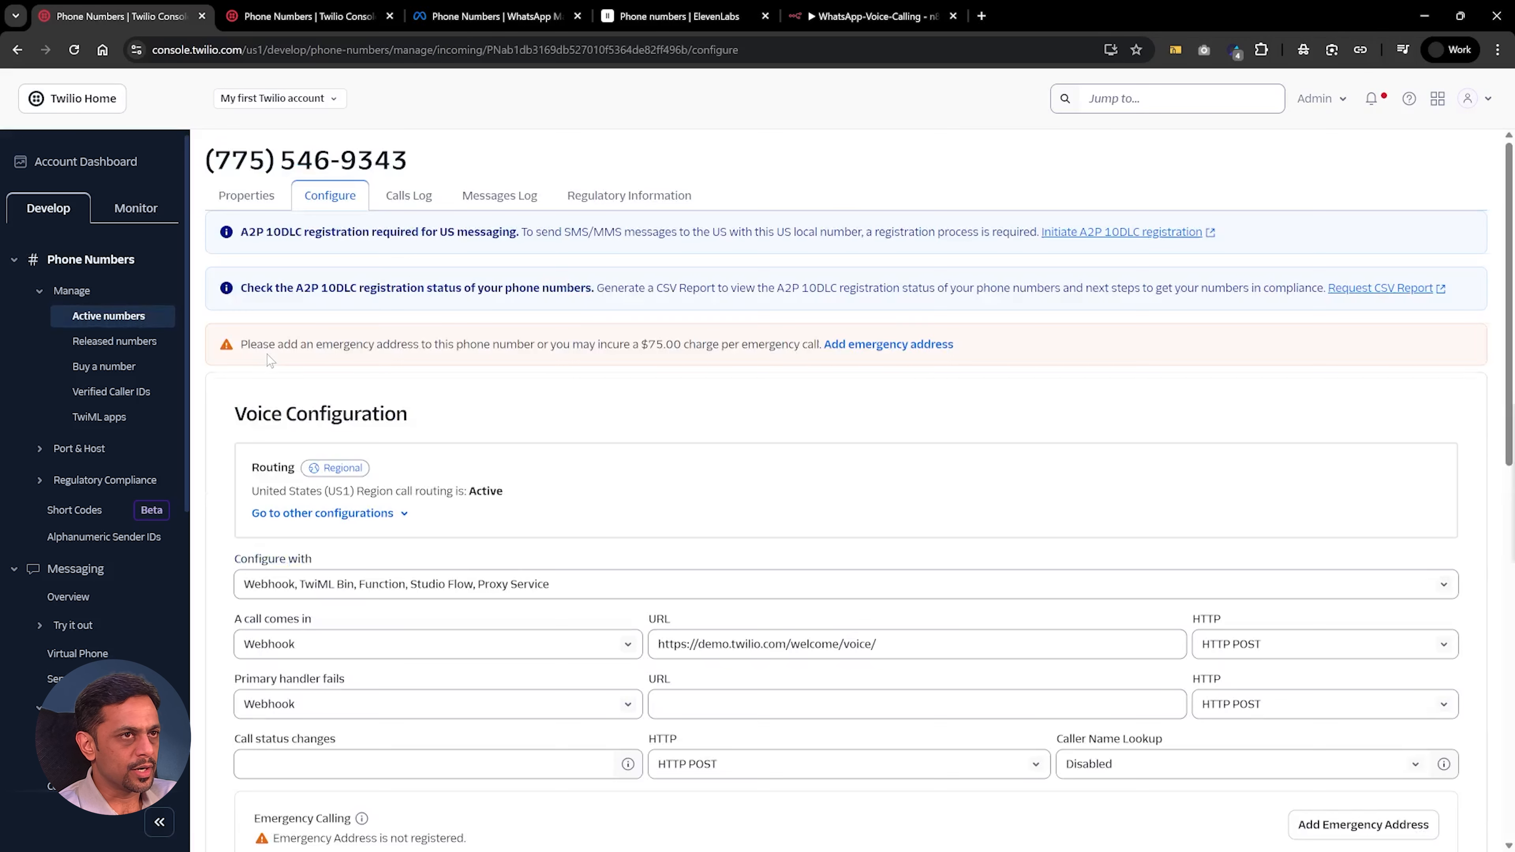
pyautogui.click(247, 195)
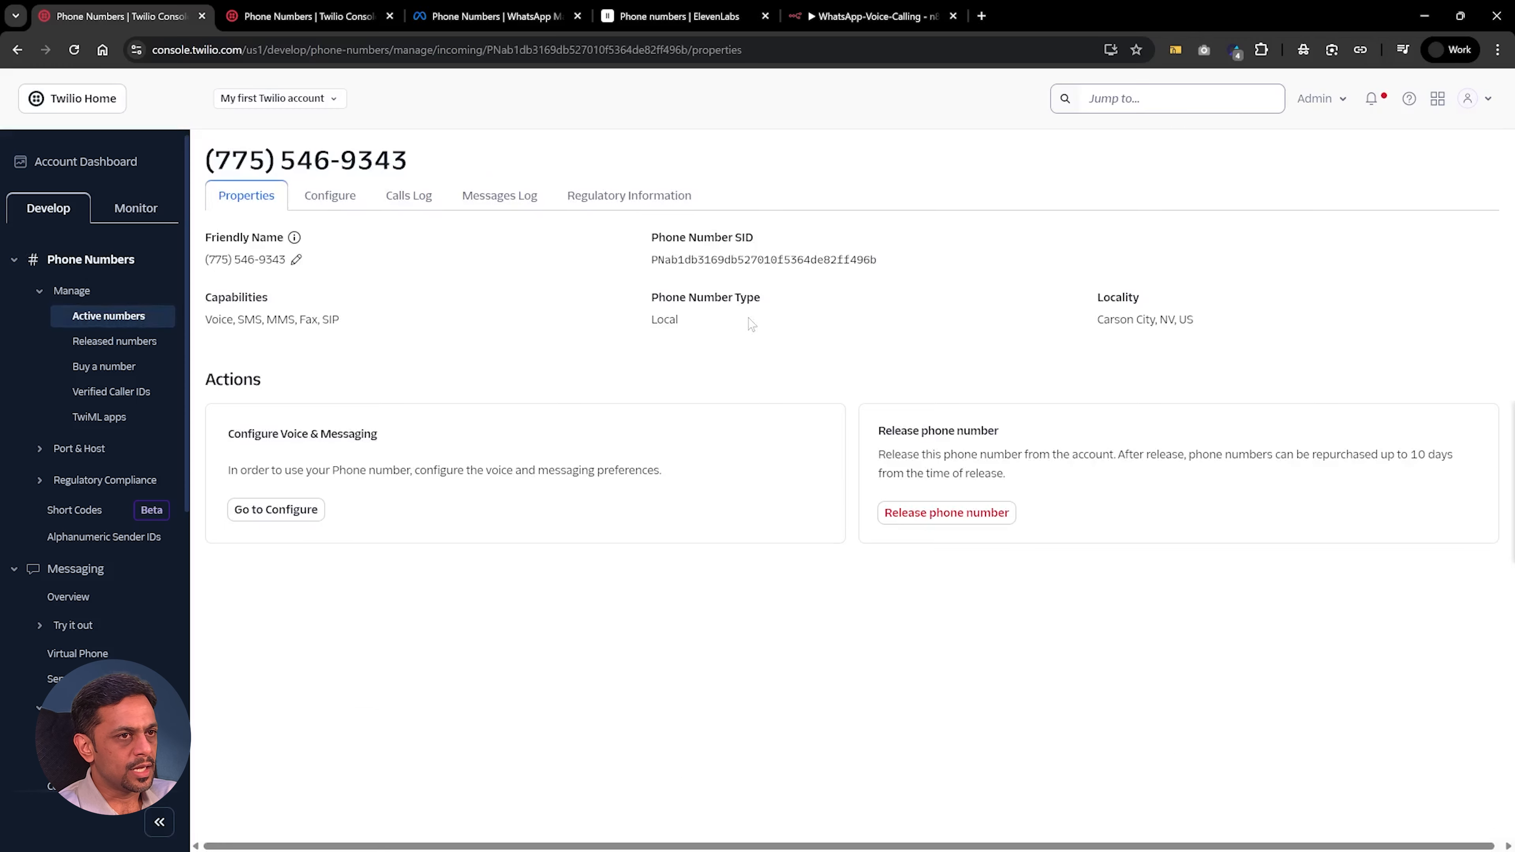
pyautogui.moveTo(652, 259); pyautogui.dragTo(885, 265)
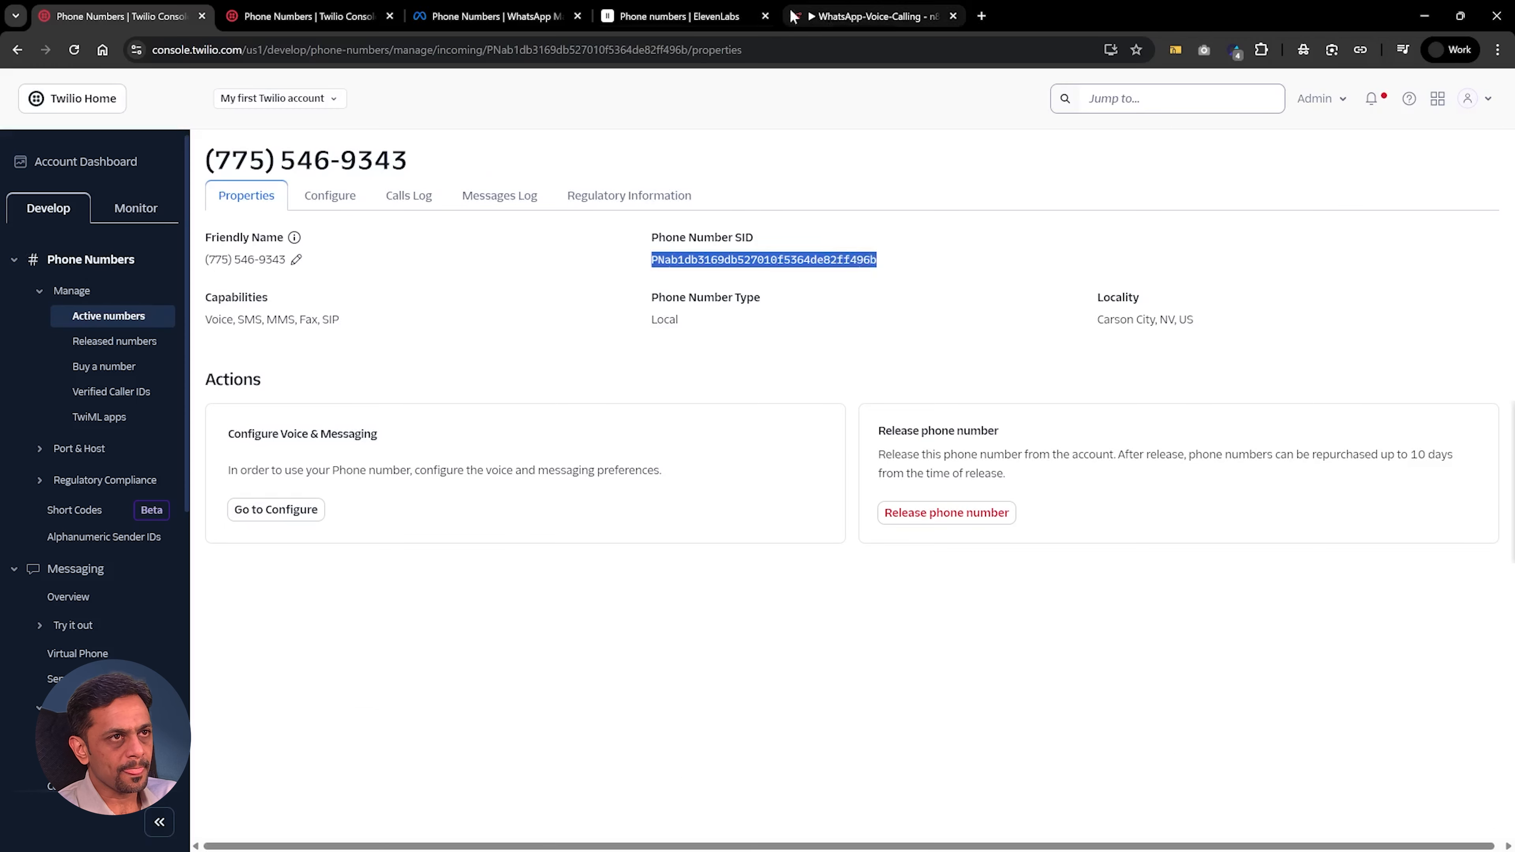
# Step: Back in ElevenLabs, close the Twilio import panel and bring up the import options again
pyautogui.click(659, 13)
pyautogui.click(1060, 292)
pyautogui.click(1168, 161)
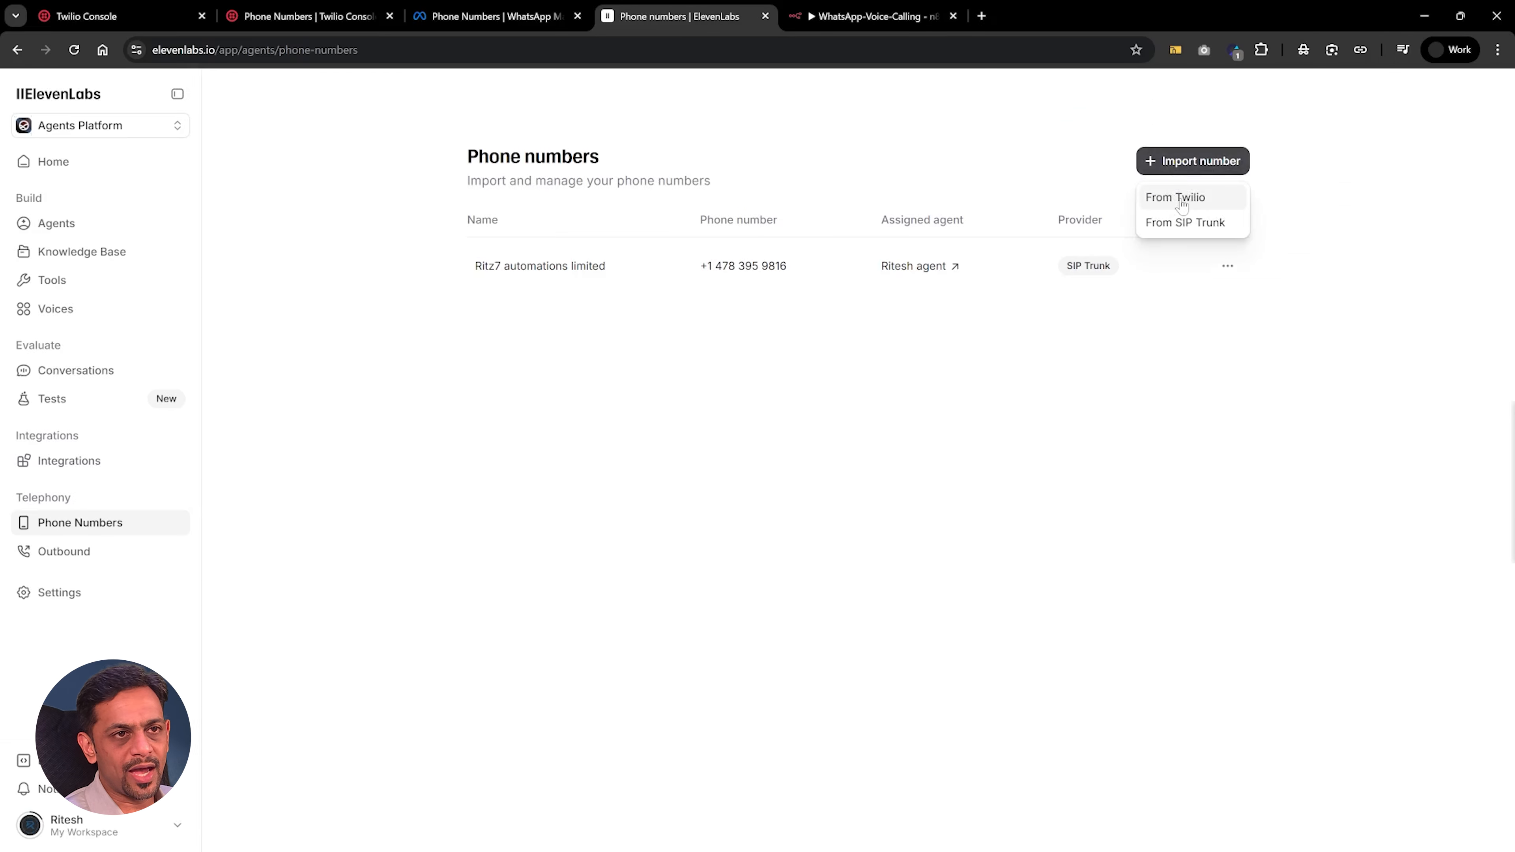
# Step: Start a SIP trunk import with label 1000-days and the Twilio number in the phone field
pyautogui.click(1182, 224)
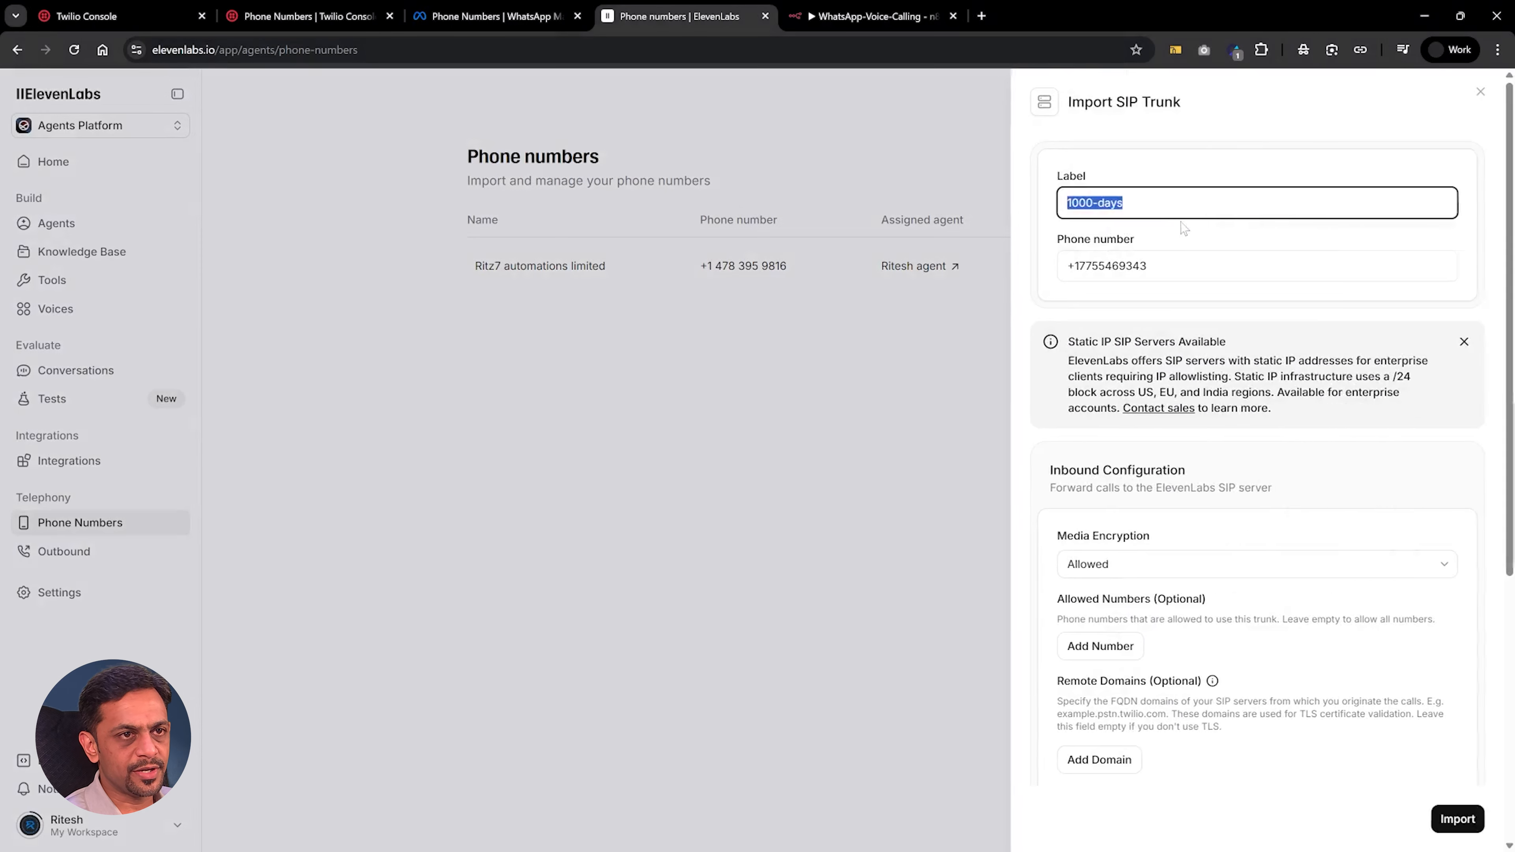
pyautogui.press('End')
pyautogui.hotkey('ctrl', 'a')
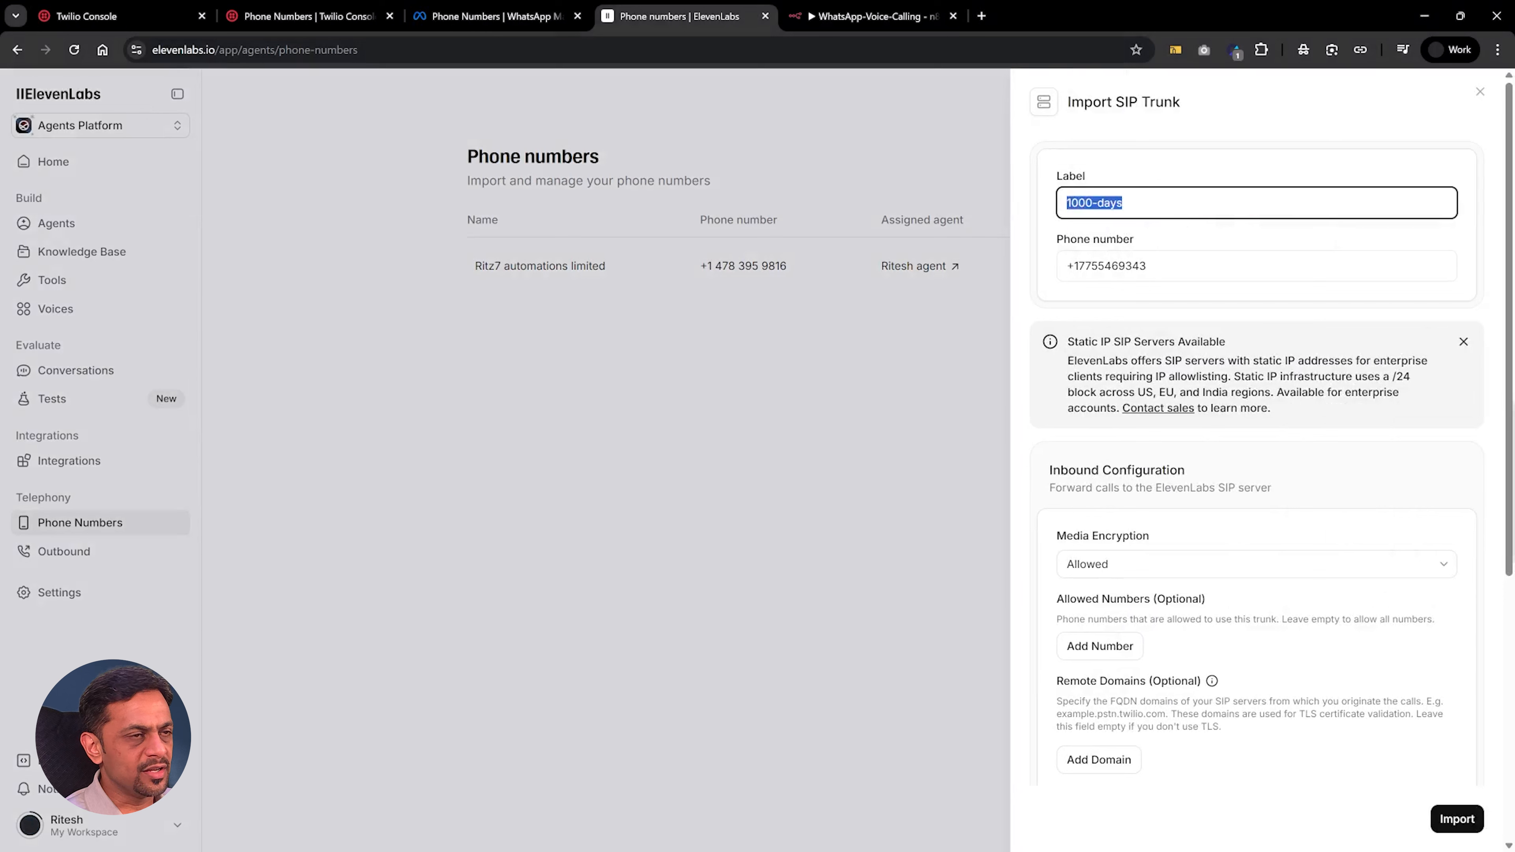
pyautogui.click(1133, 258)
pyautogui.click(153, 17)
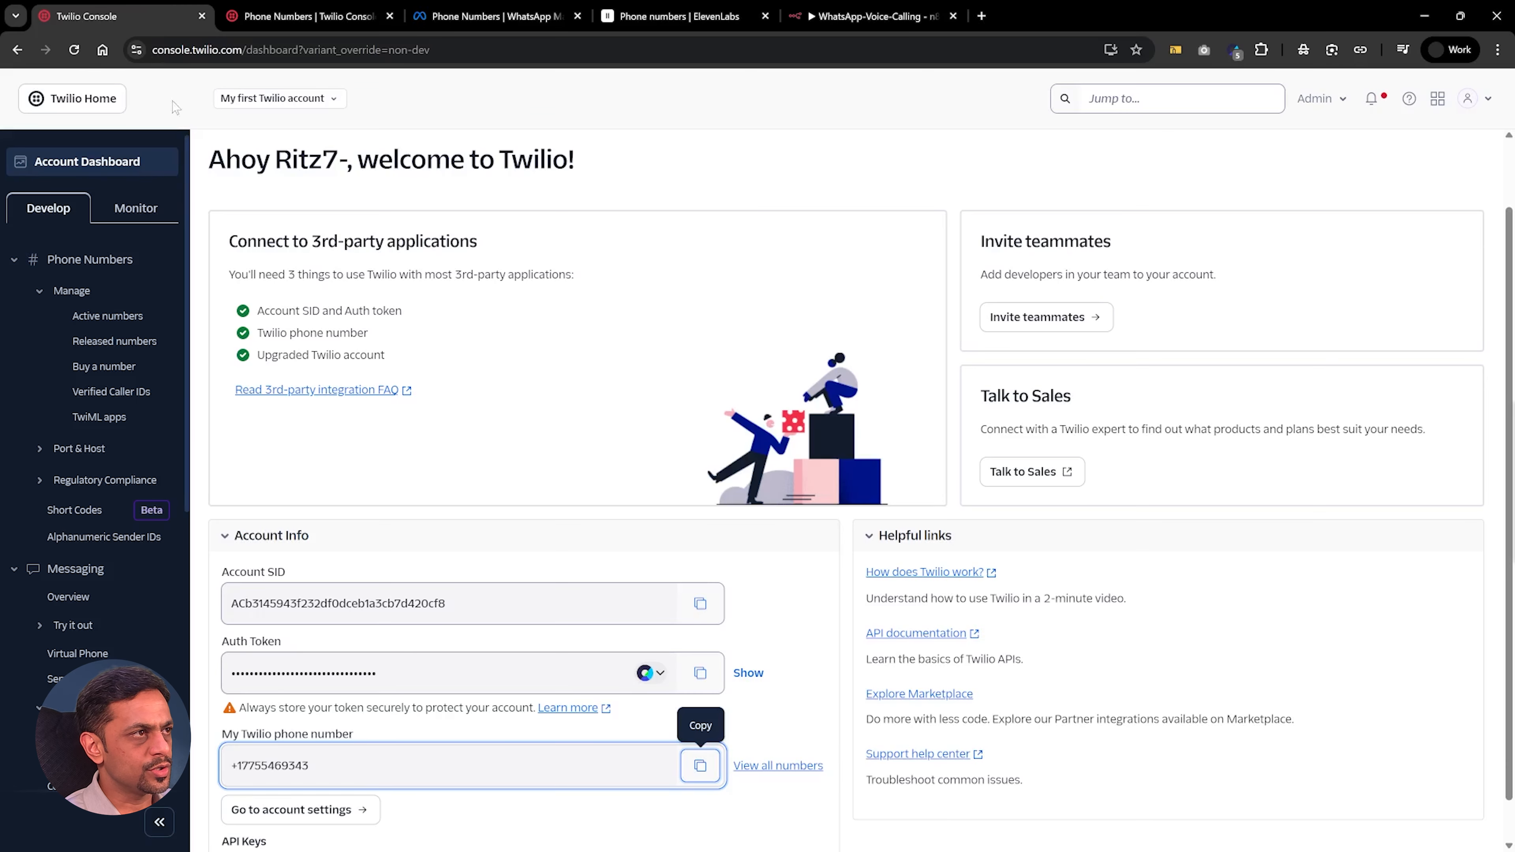
# Step: Reload the Twilio account dashboard and scroll to the Account Info phone number
pyautogui.click(89, 162)
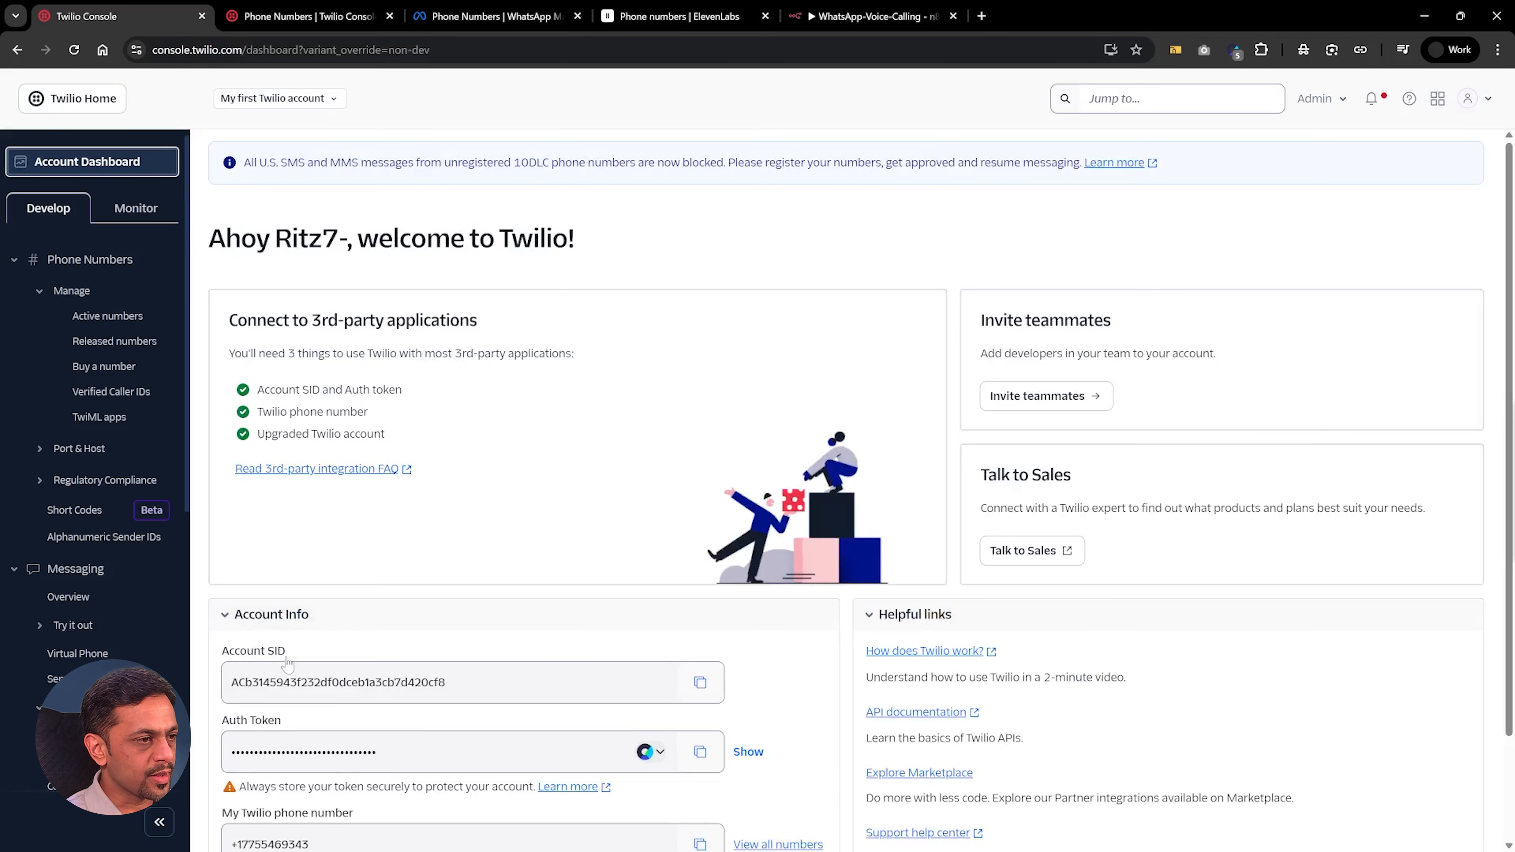
pyautogui.scroll(-1, 259, 737)
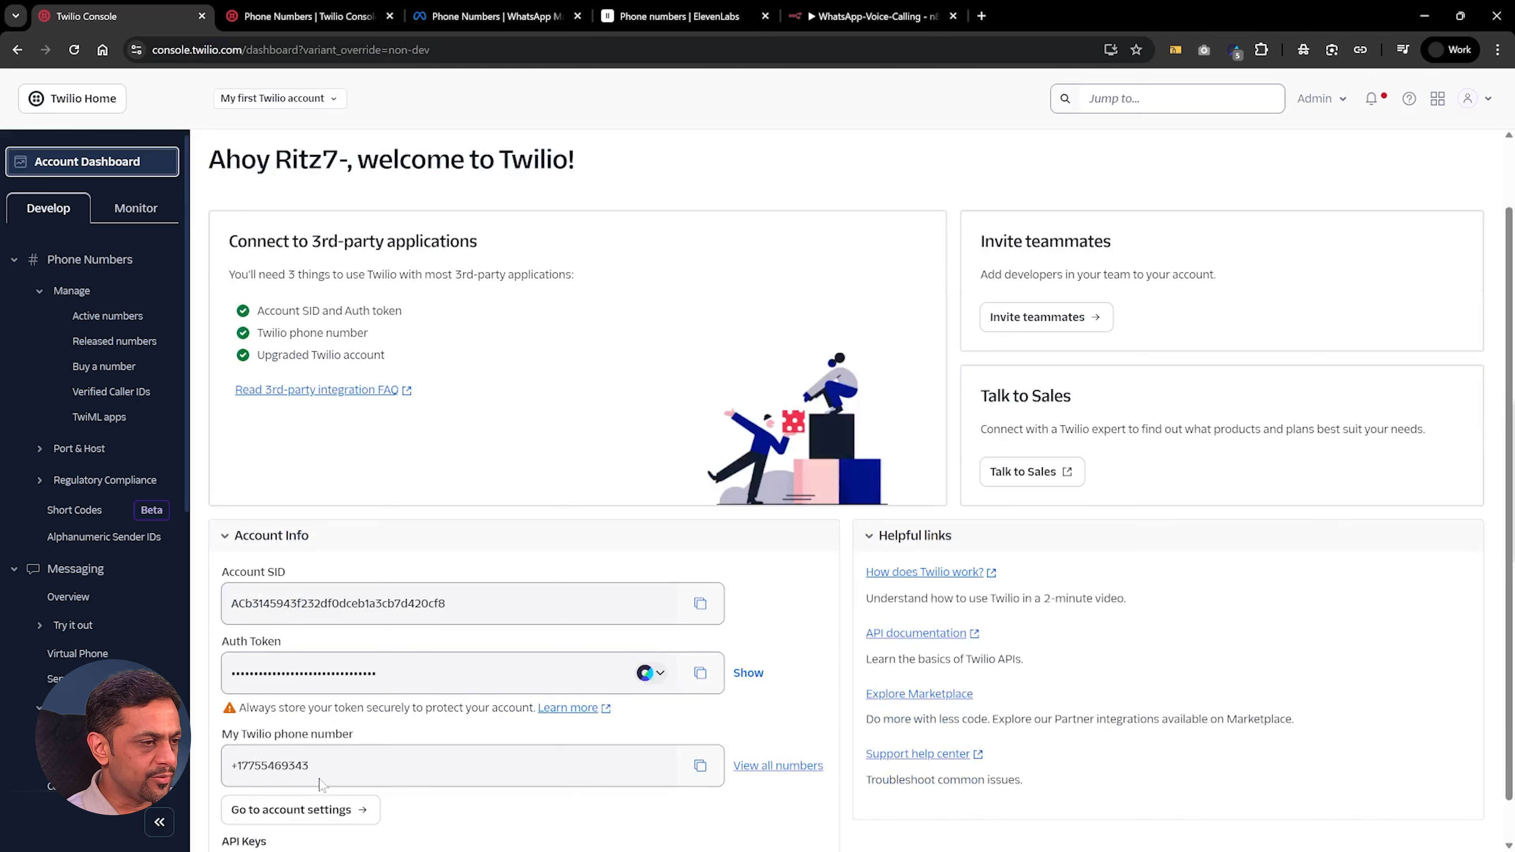
pyautogui.click(677, 24)
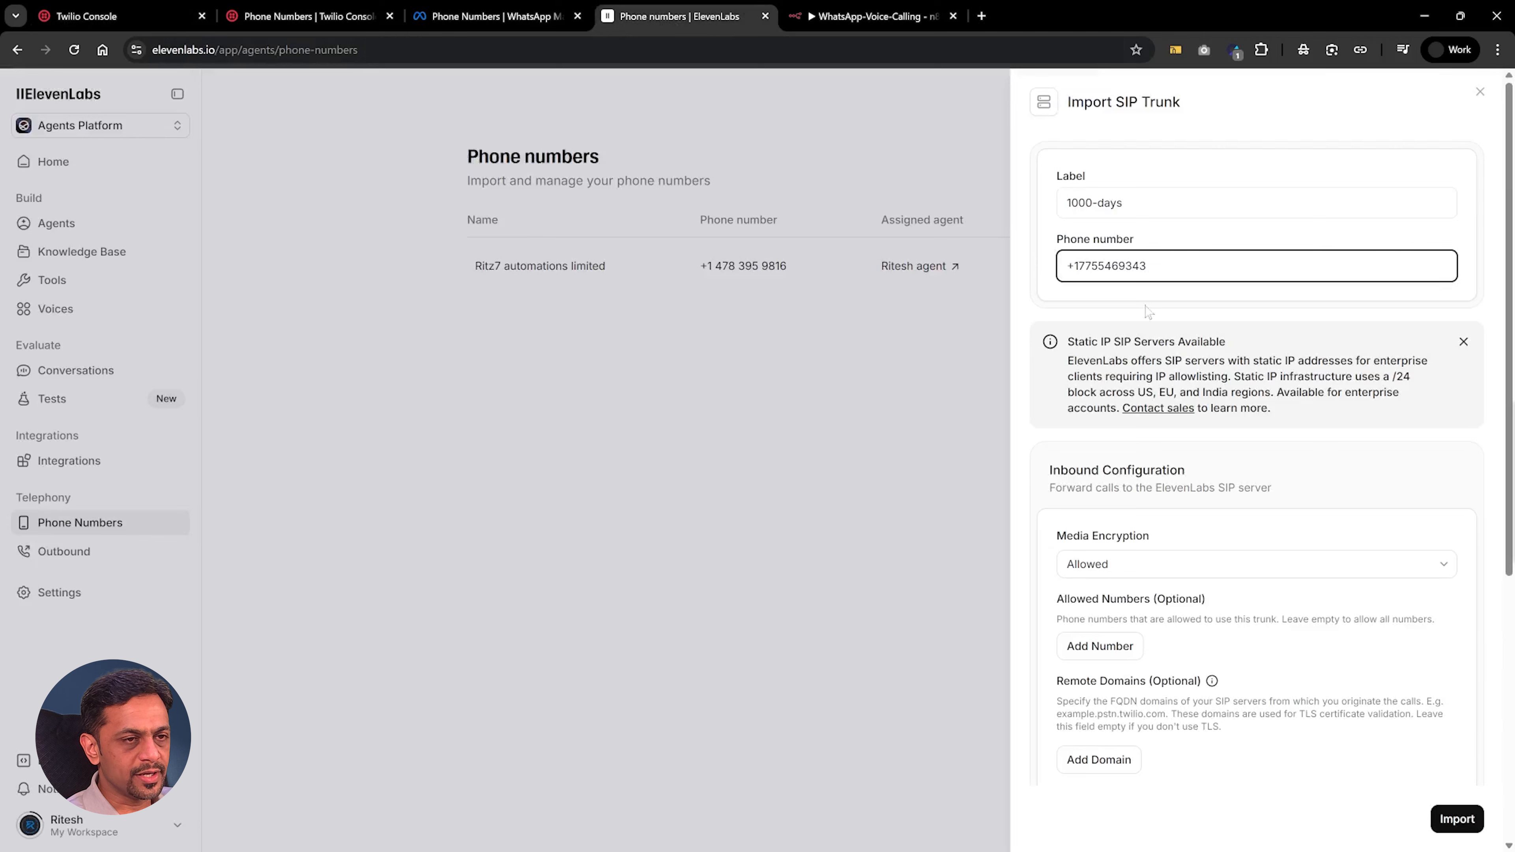
# Step: Import the 1000-days SIP trunk number with Media Encryption left at Allowed
pyautogui.scroll(-3, 1191, 576)
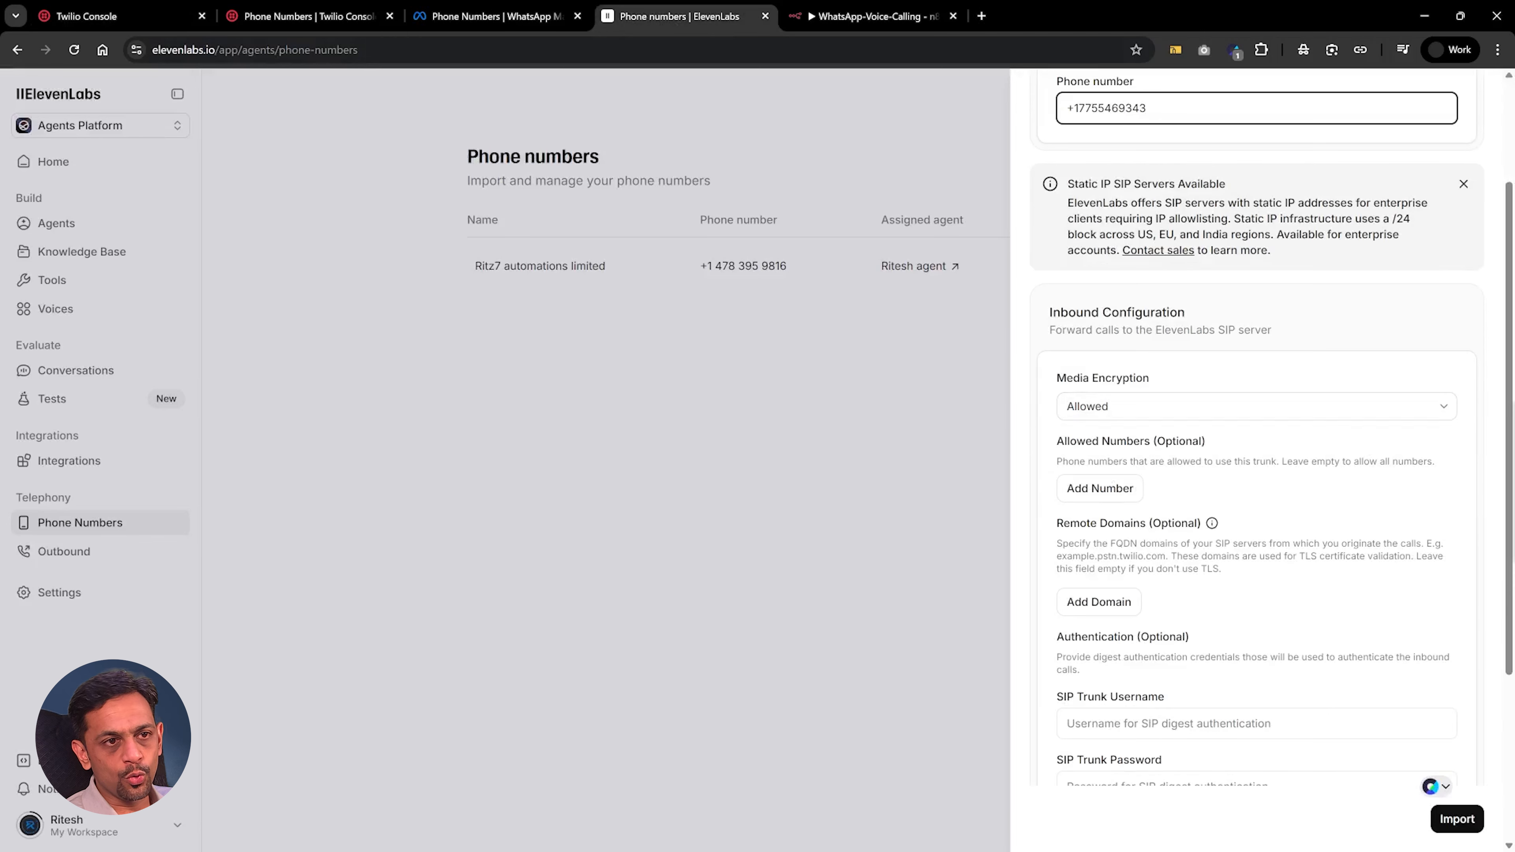
pyautogui.click(1096, 409)
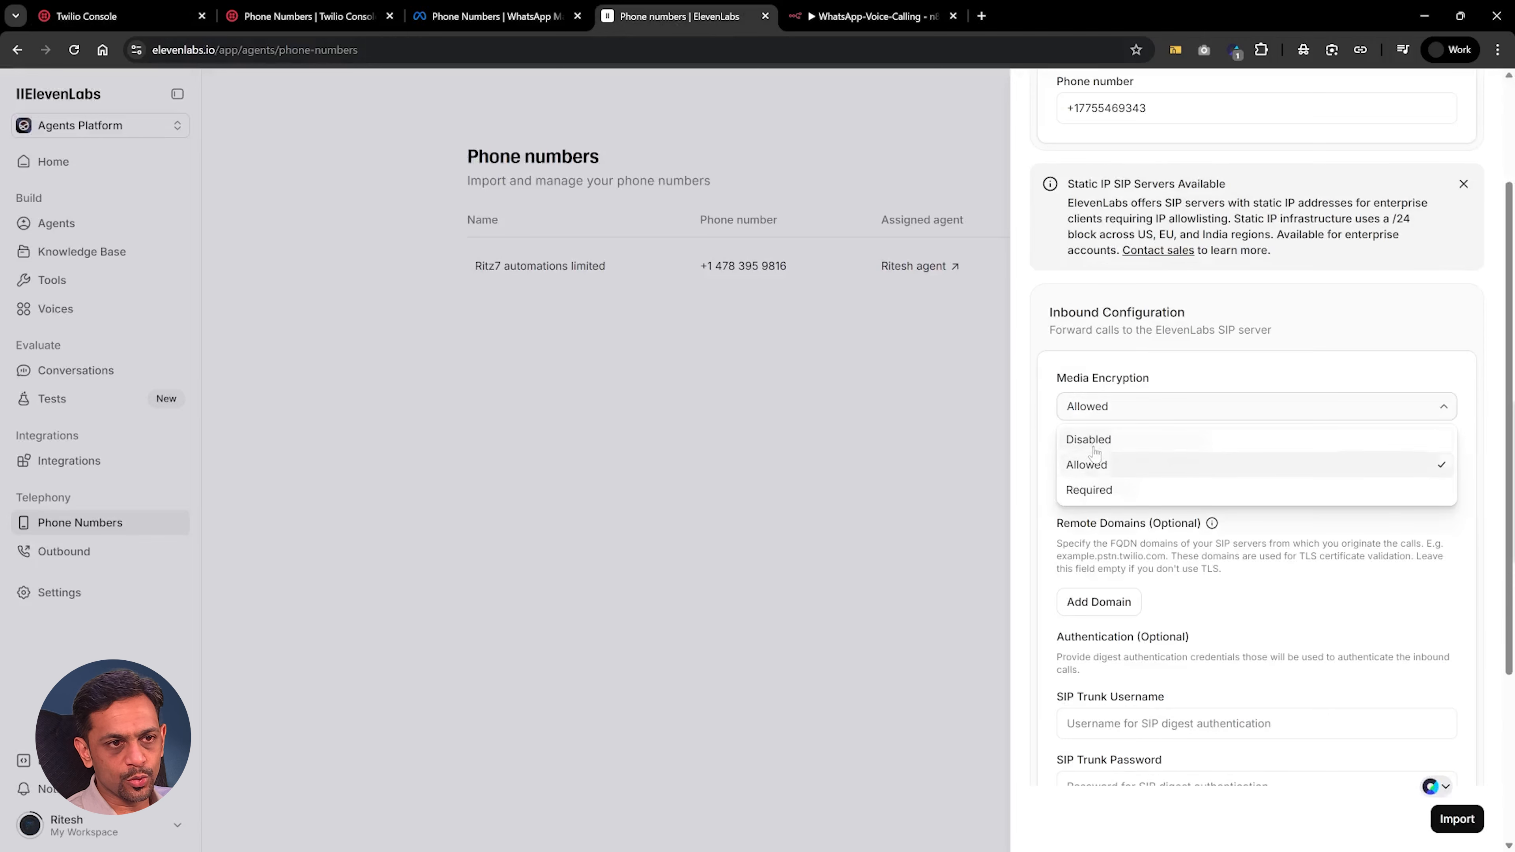
pyautogui.click(1043, 434)
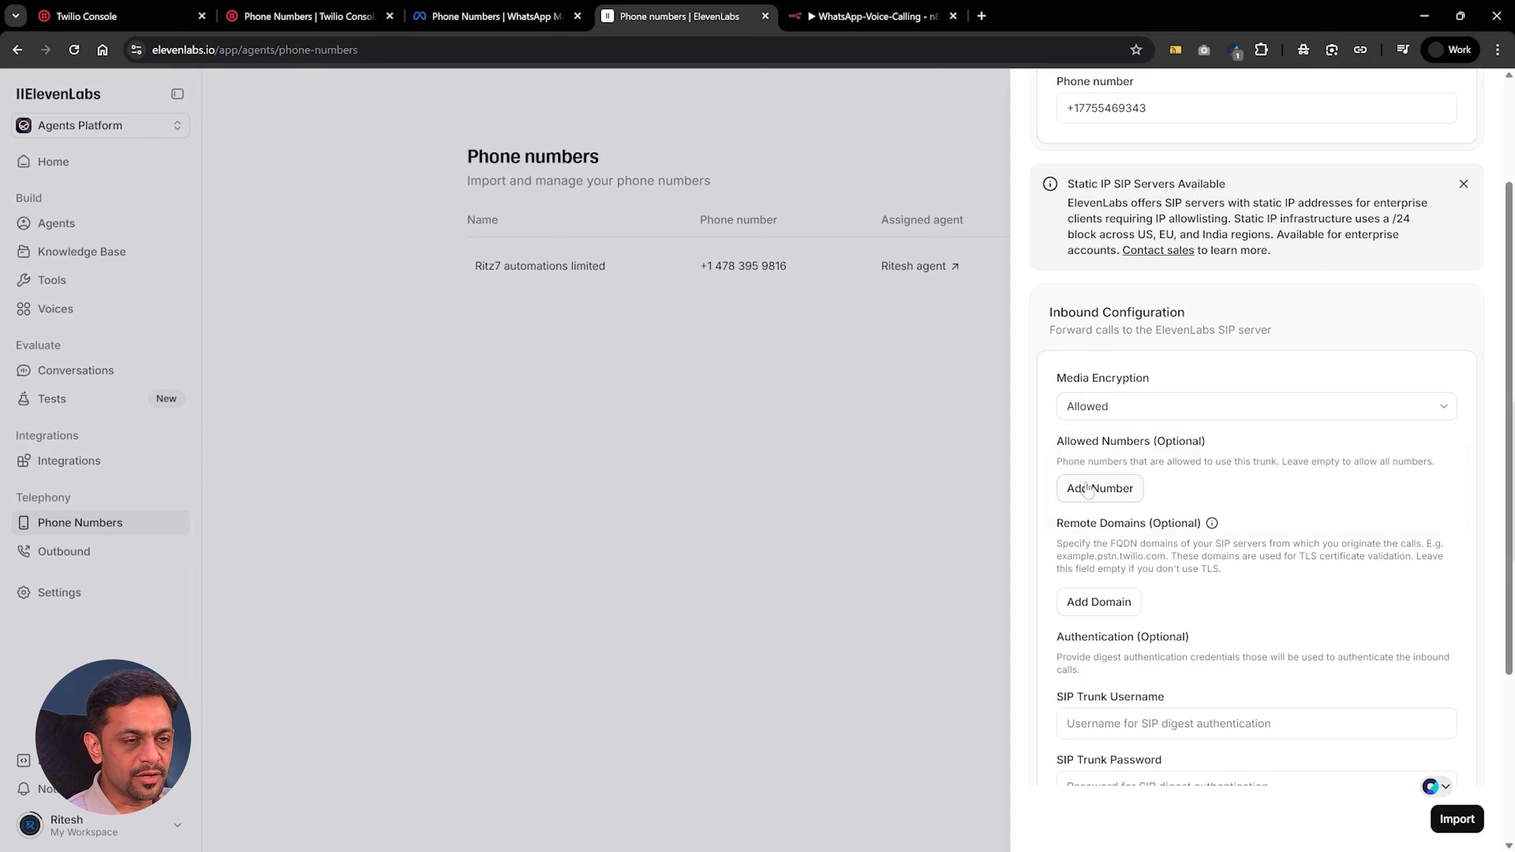
pyautogui.scroll(-3, 1125, 540)
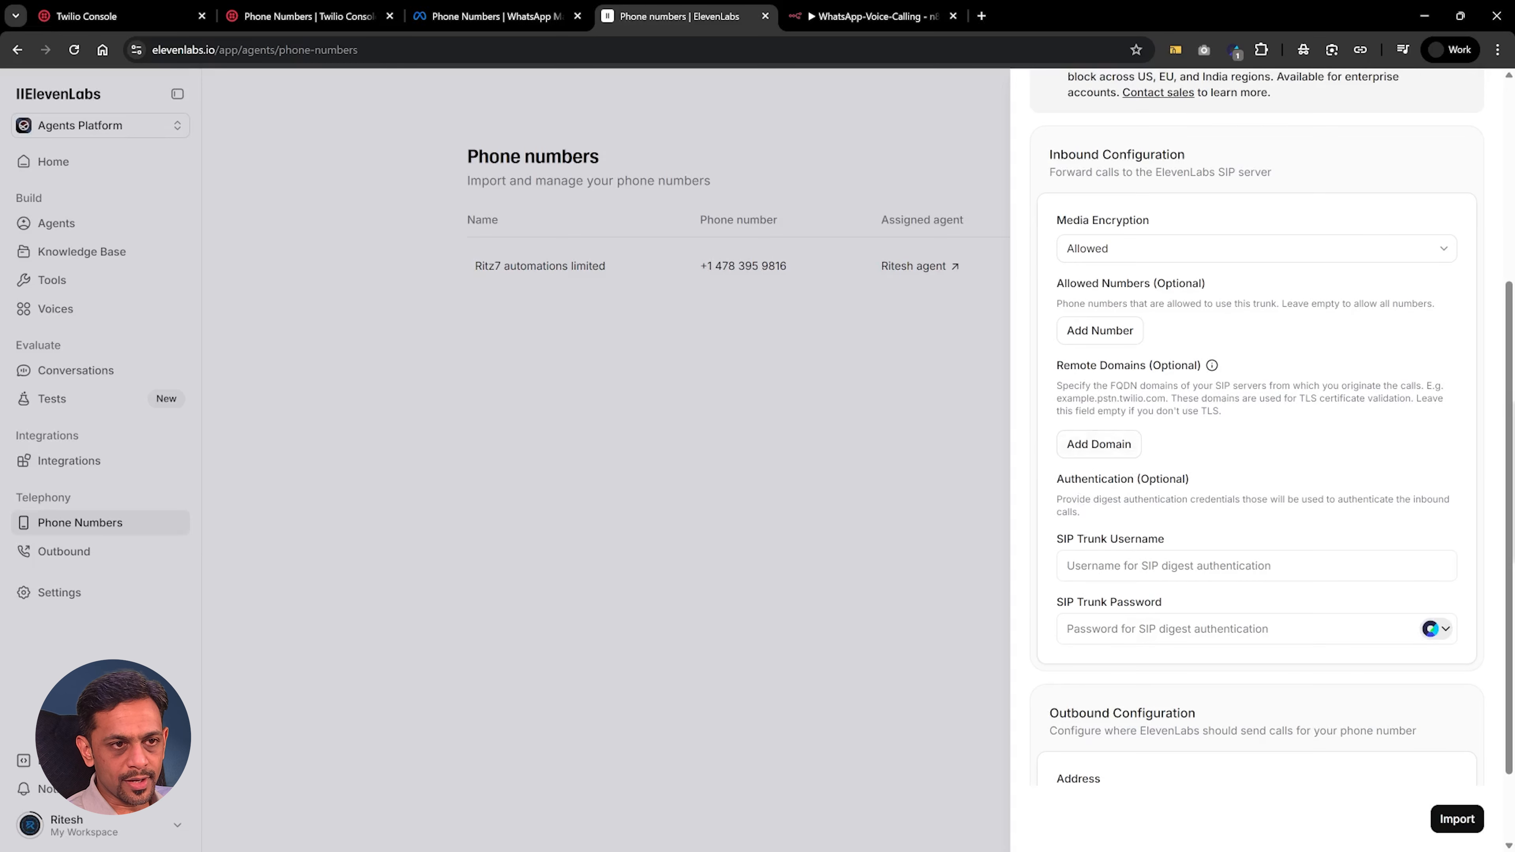
pyautogui.scroll(-2, 1130, 618)
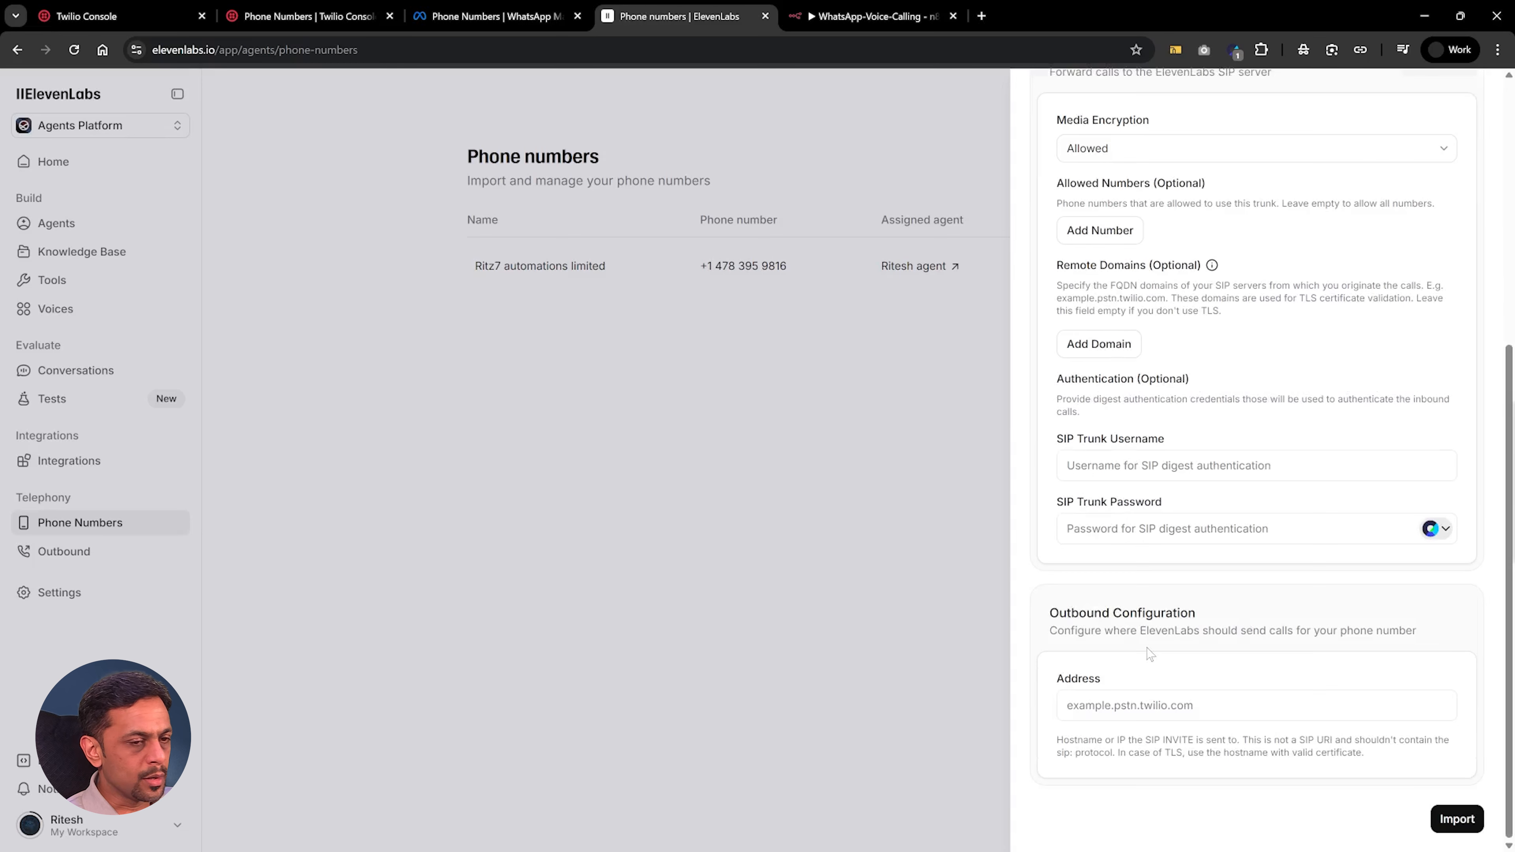
pyautogui.click(1450, 824)
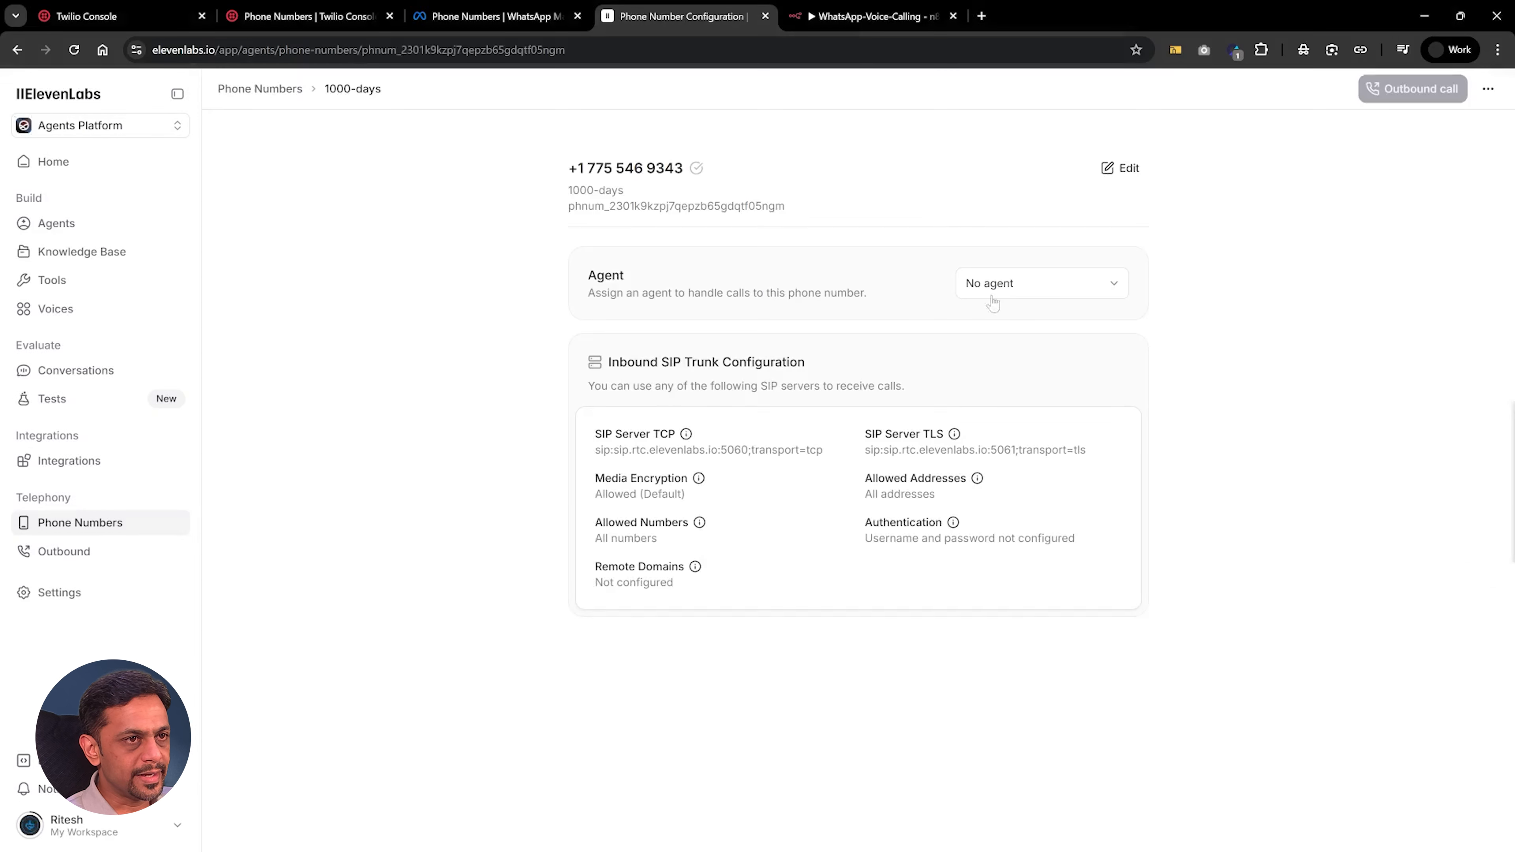
# Step: Assign the booking agent to the 1000-days number and return to the n8n workflow
pyautogui.click(1010, 292)
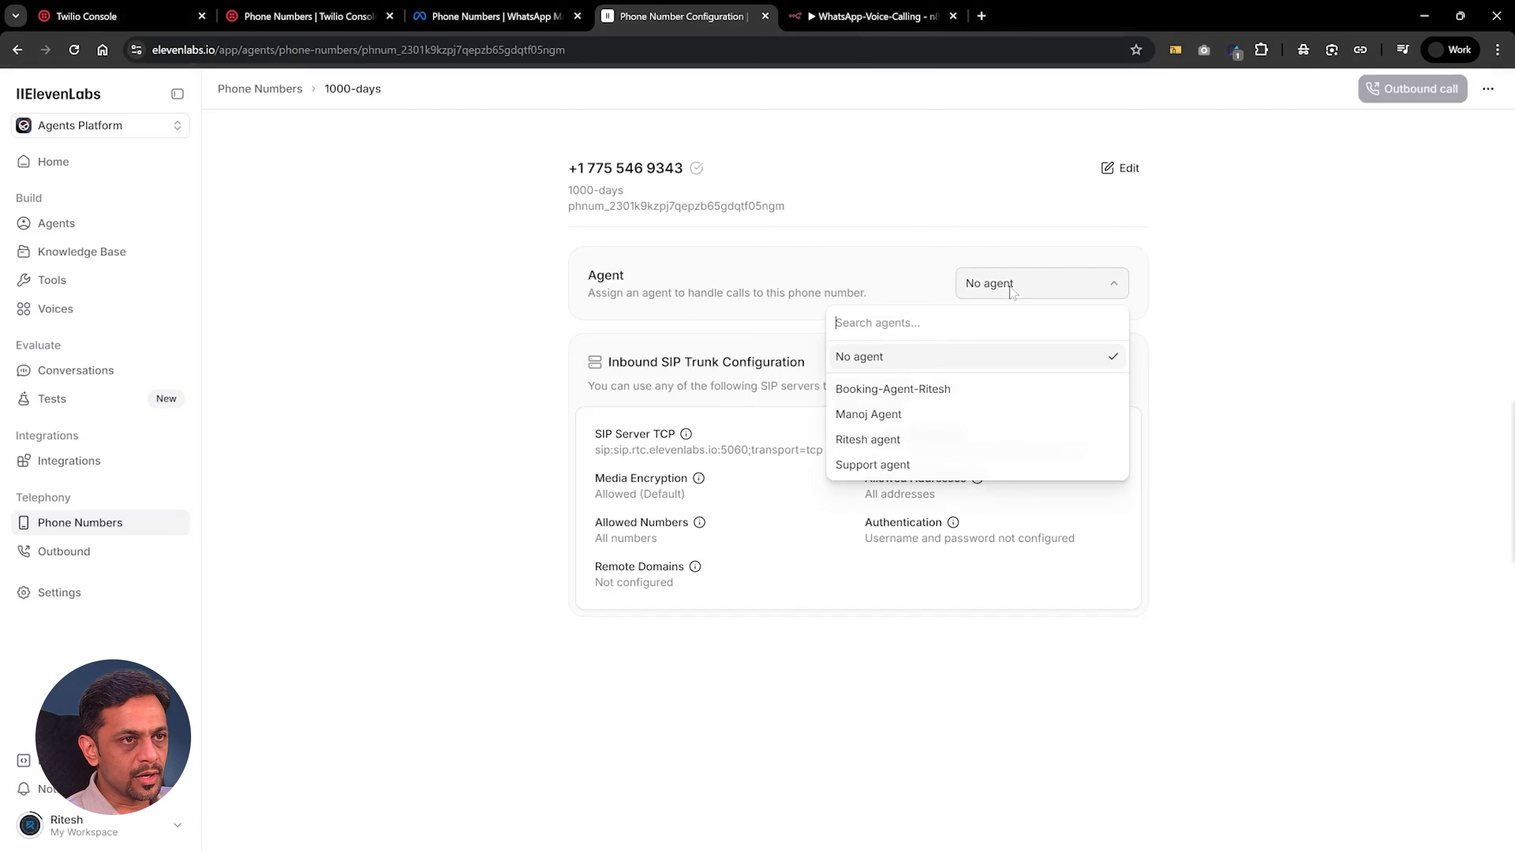
pyautogui.click(895, 388)
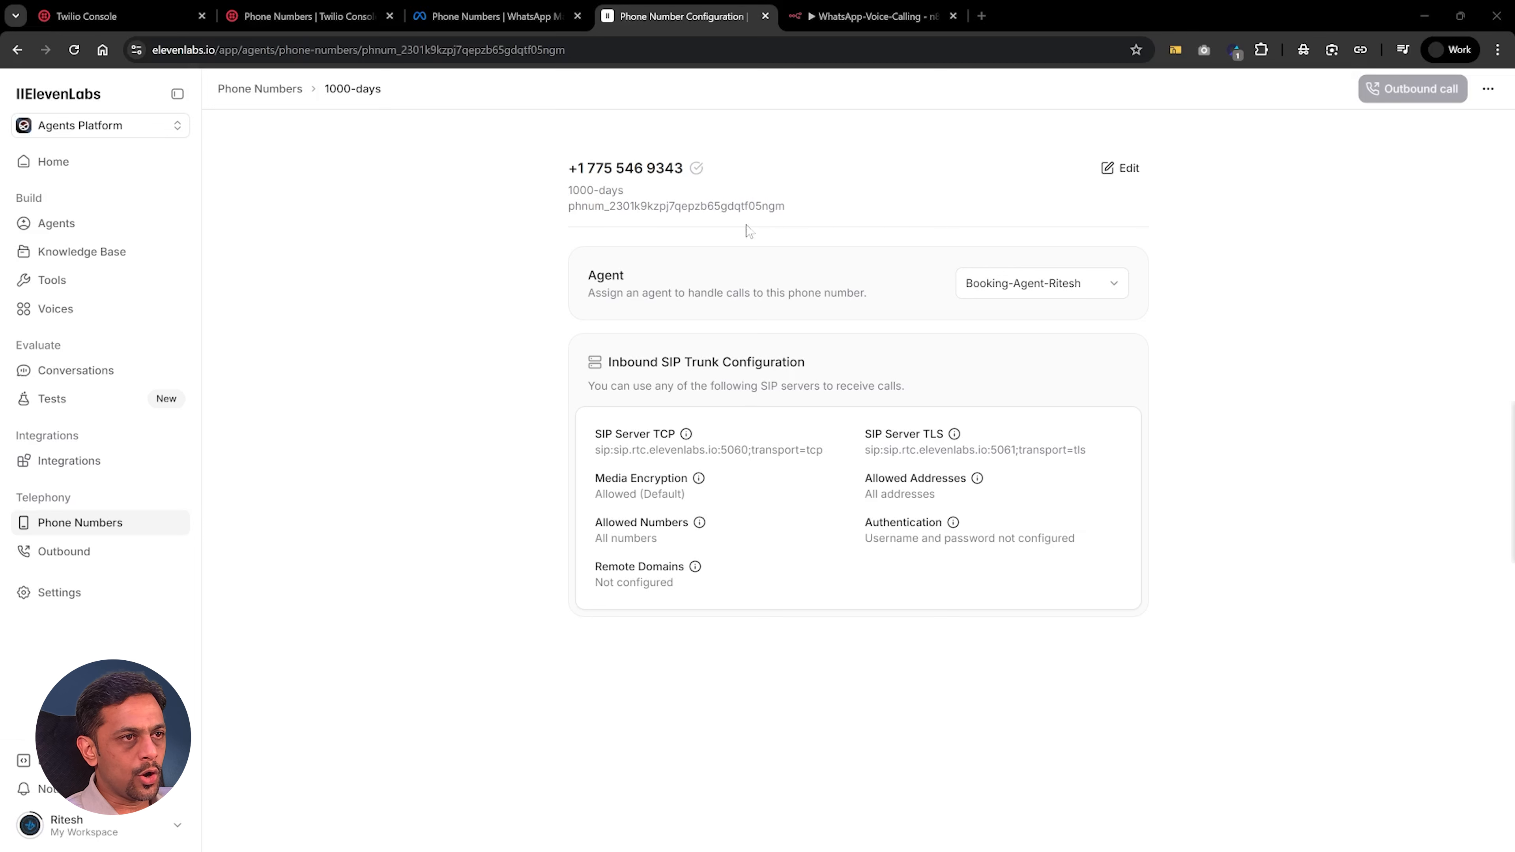
pyautogui.click(848, 24)
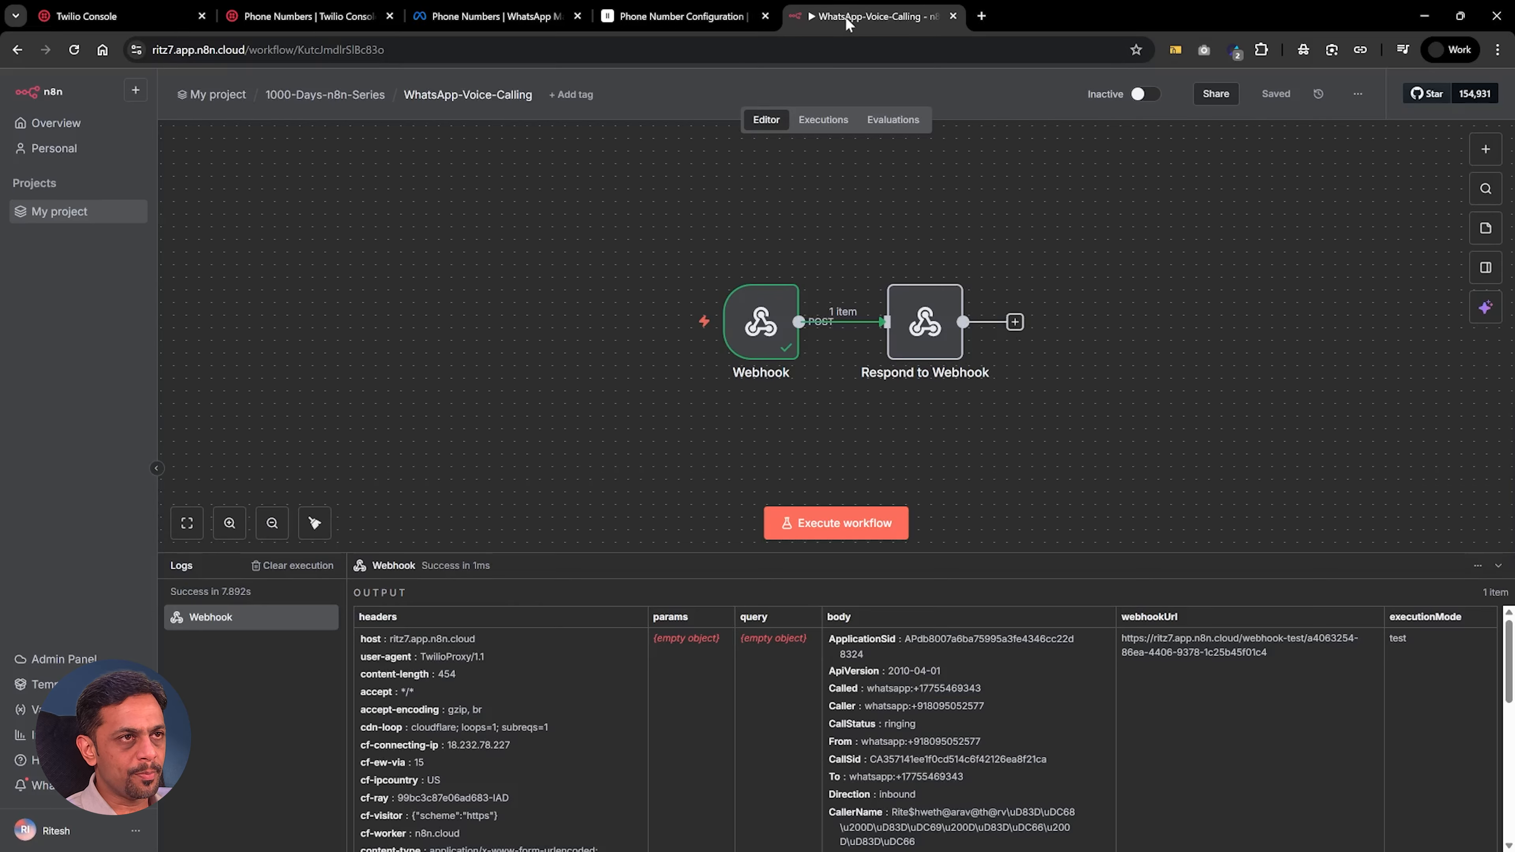
# Step: Make Respond to Webhook reply with Text, paste the TwiML dial response as an expression, and expand its editor
pyautogui.click(924, 323)
pyautogui.doubleClick(925, 321)
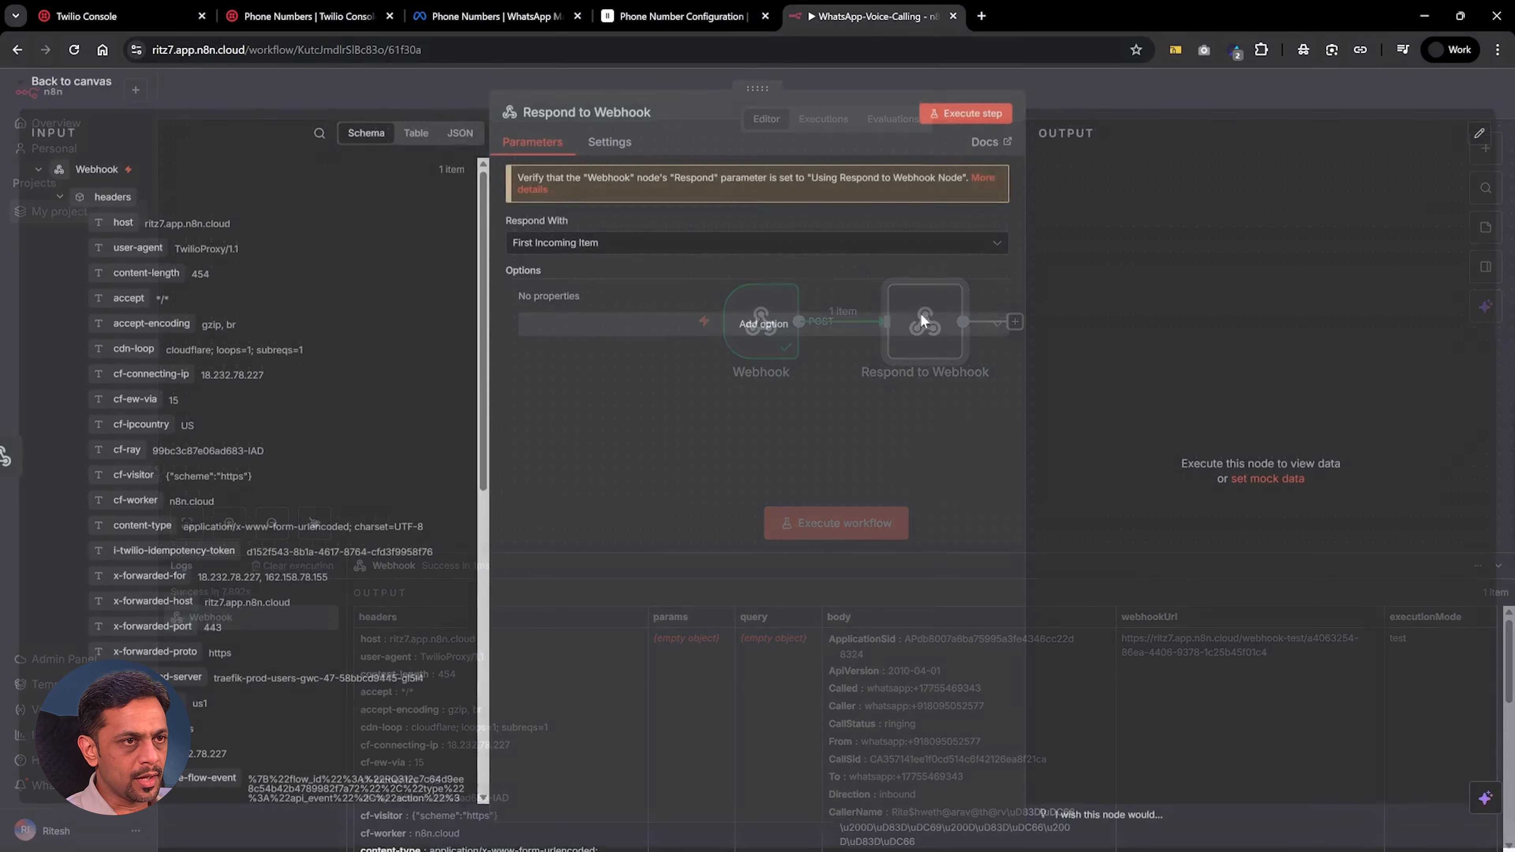
pyautogui.click(554, 249)
pyautogui.scroll(-3, 564, 358)
pyautogui.click(570, 466)
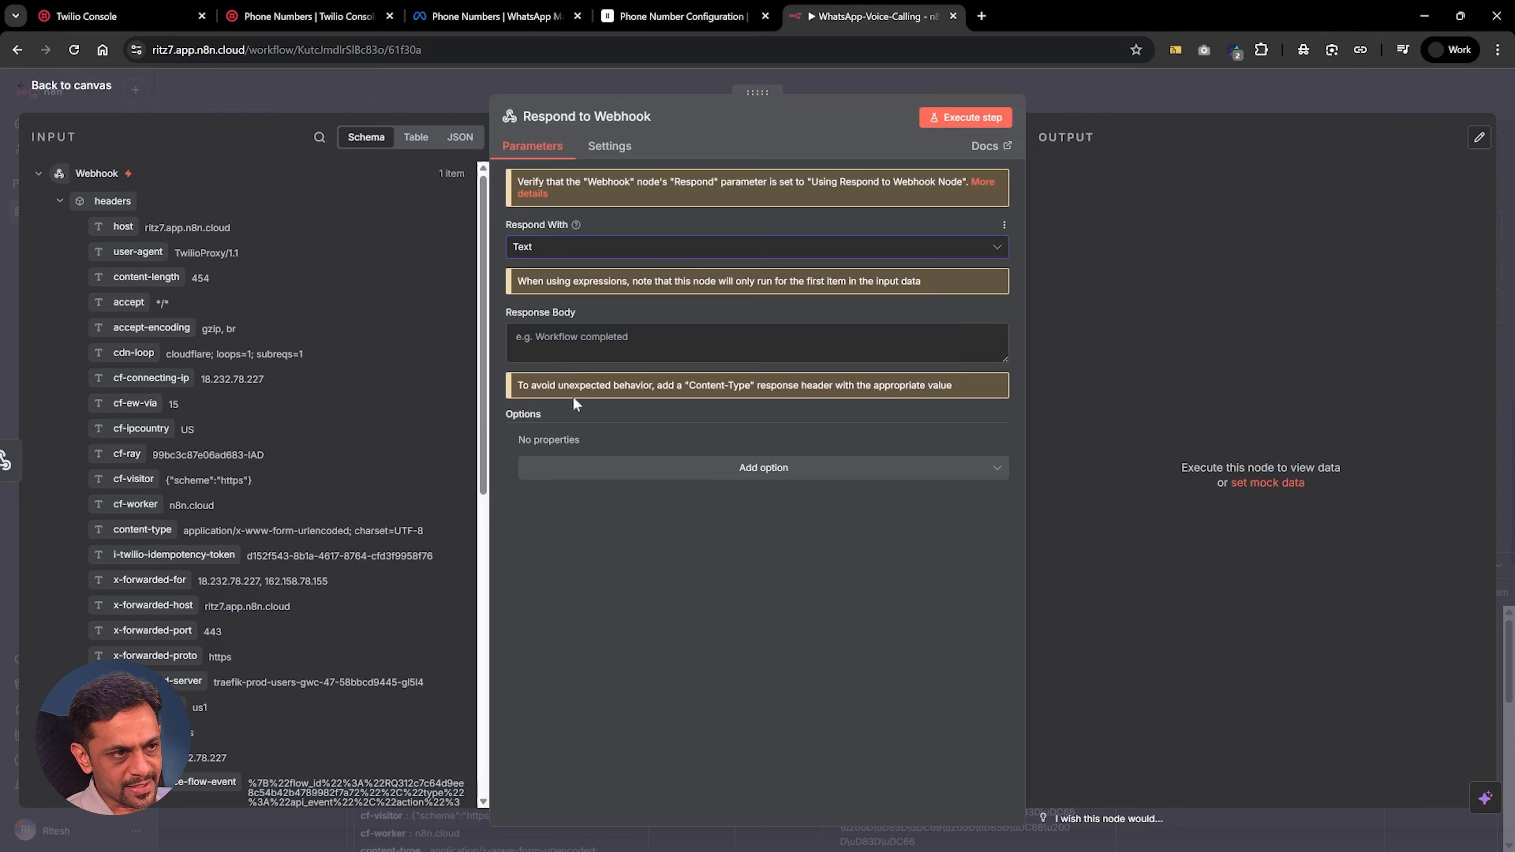
pyautogui.hotkey('ctrl', 'v')
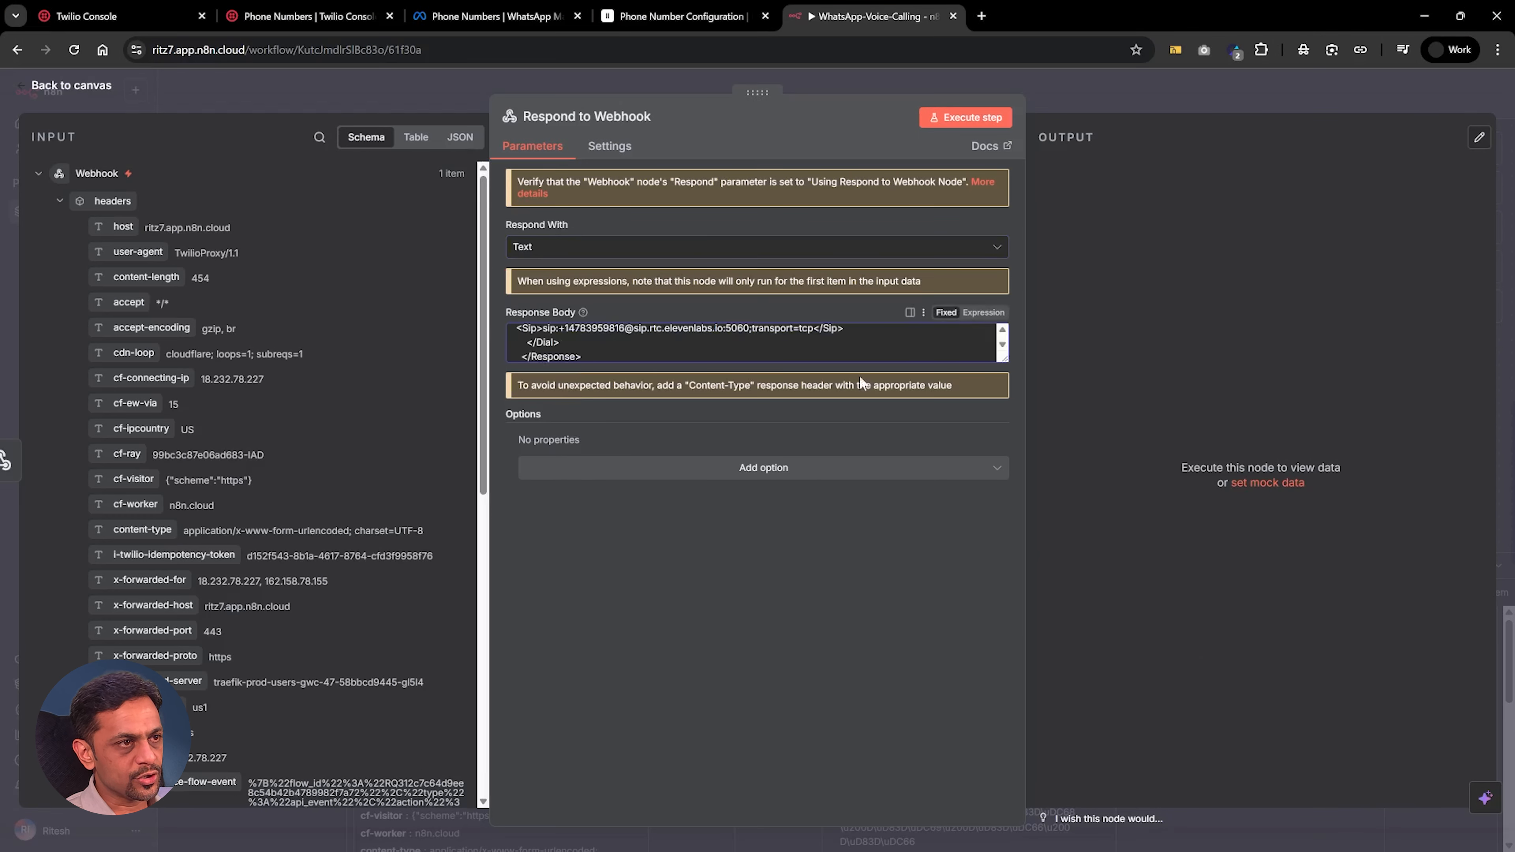
pyautogui.click(981, 314)
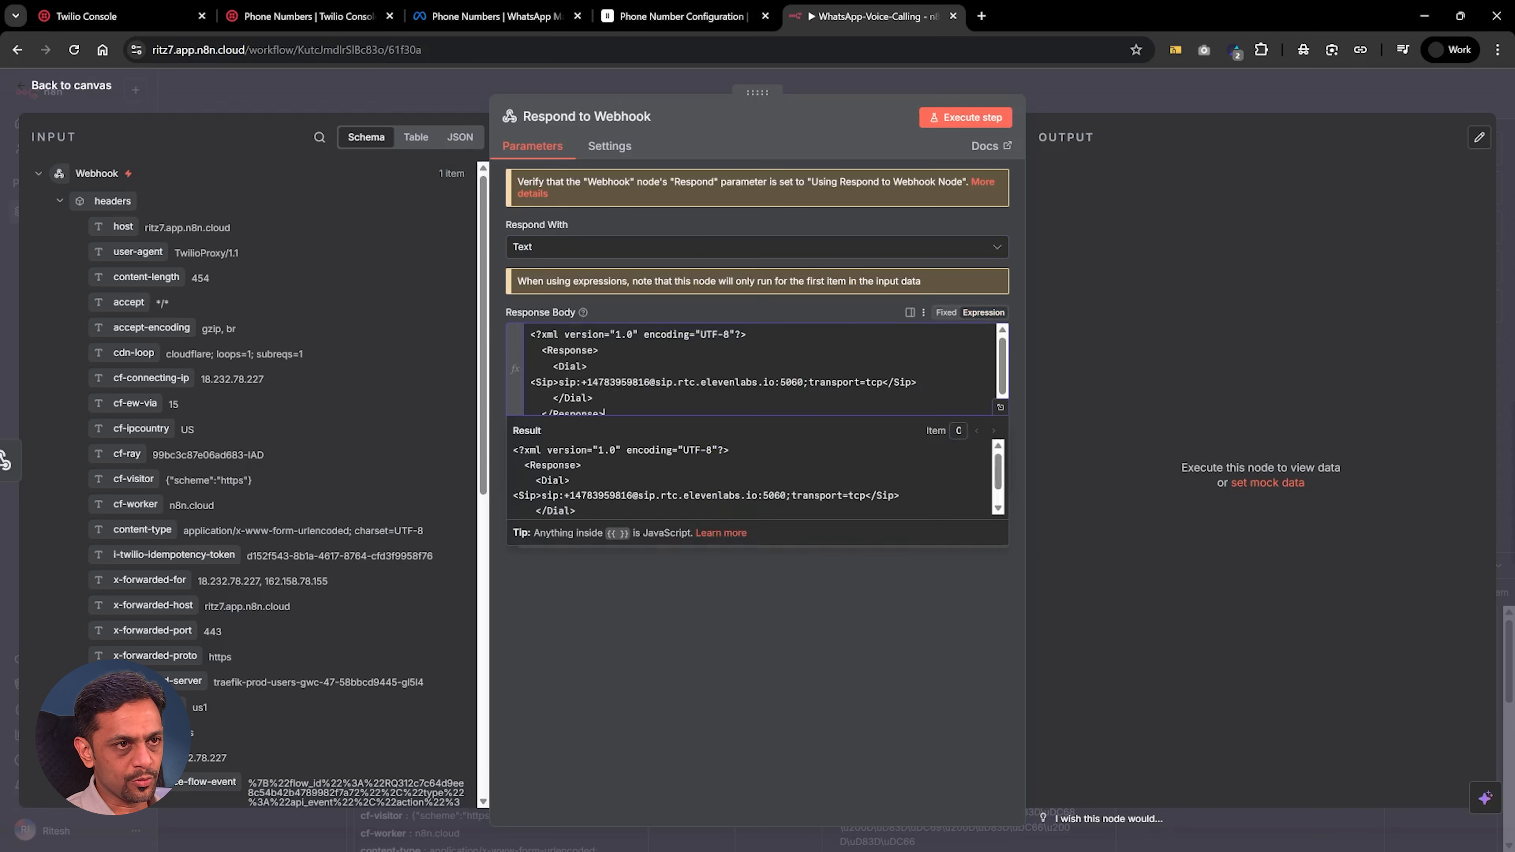
pyautogui.click(1006, 421)
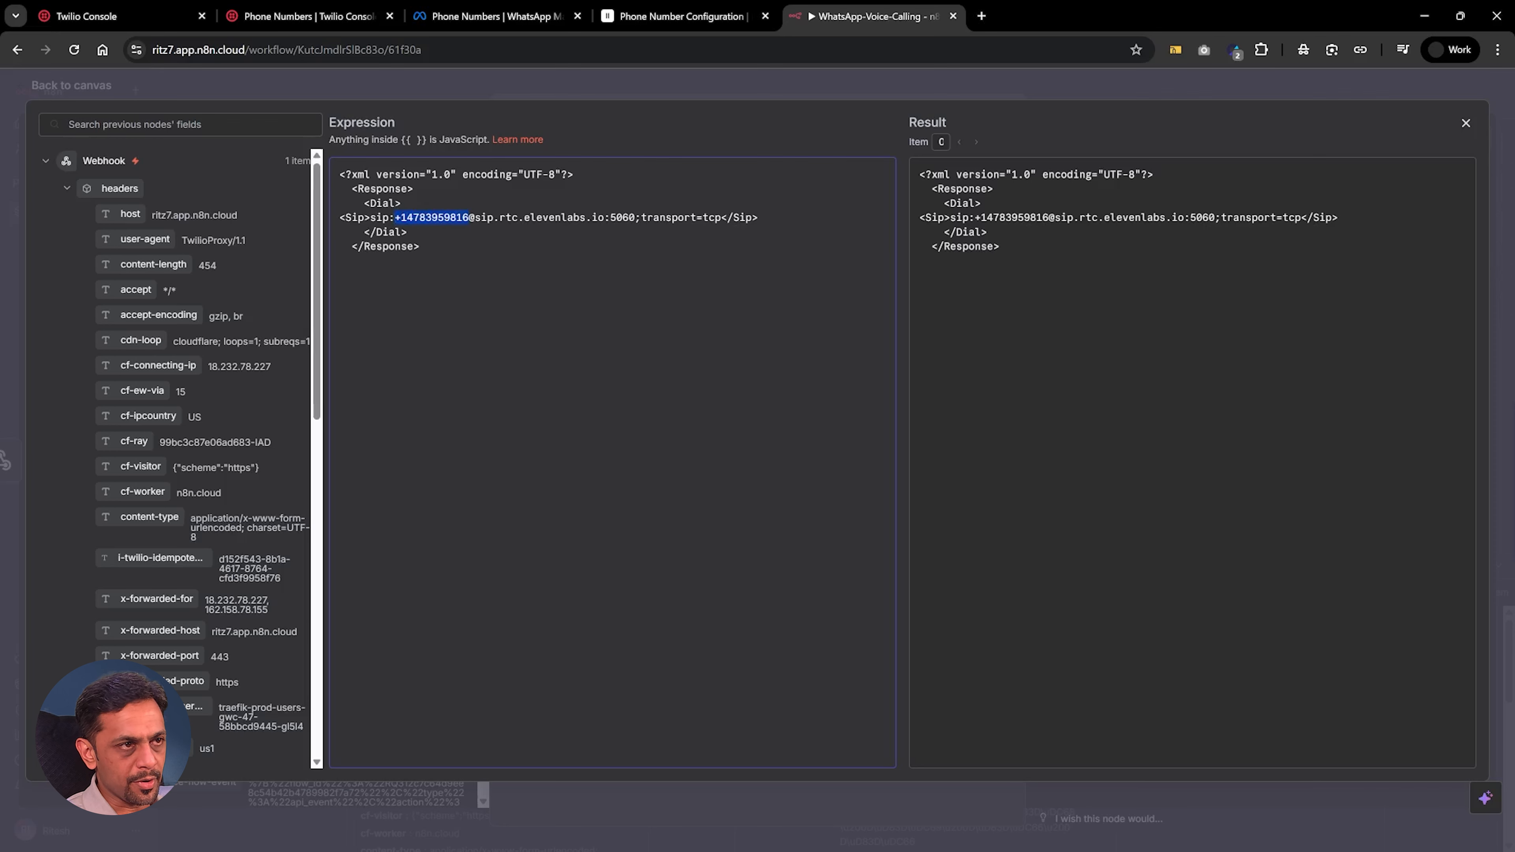
# Step: Add the ElevenLabs SIP server TCP address on a new line after the Sip line
pyautogui.click(632, 18)
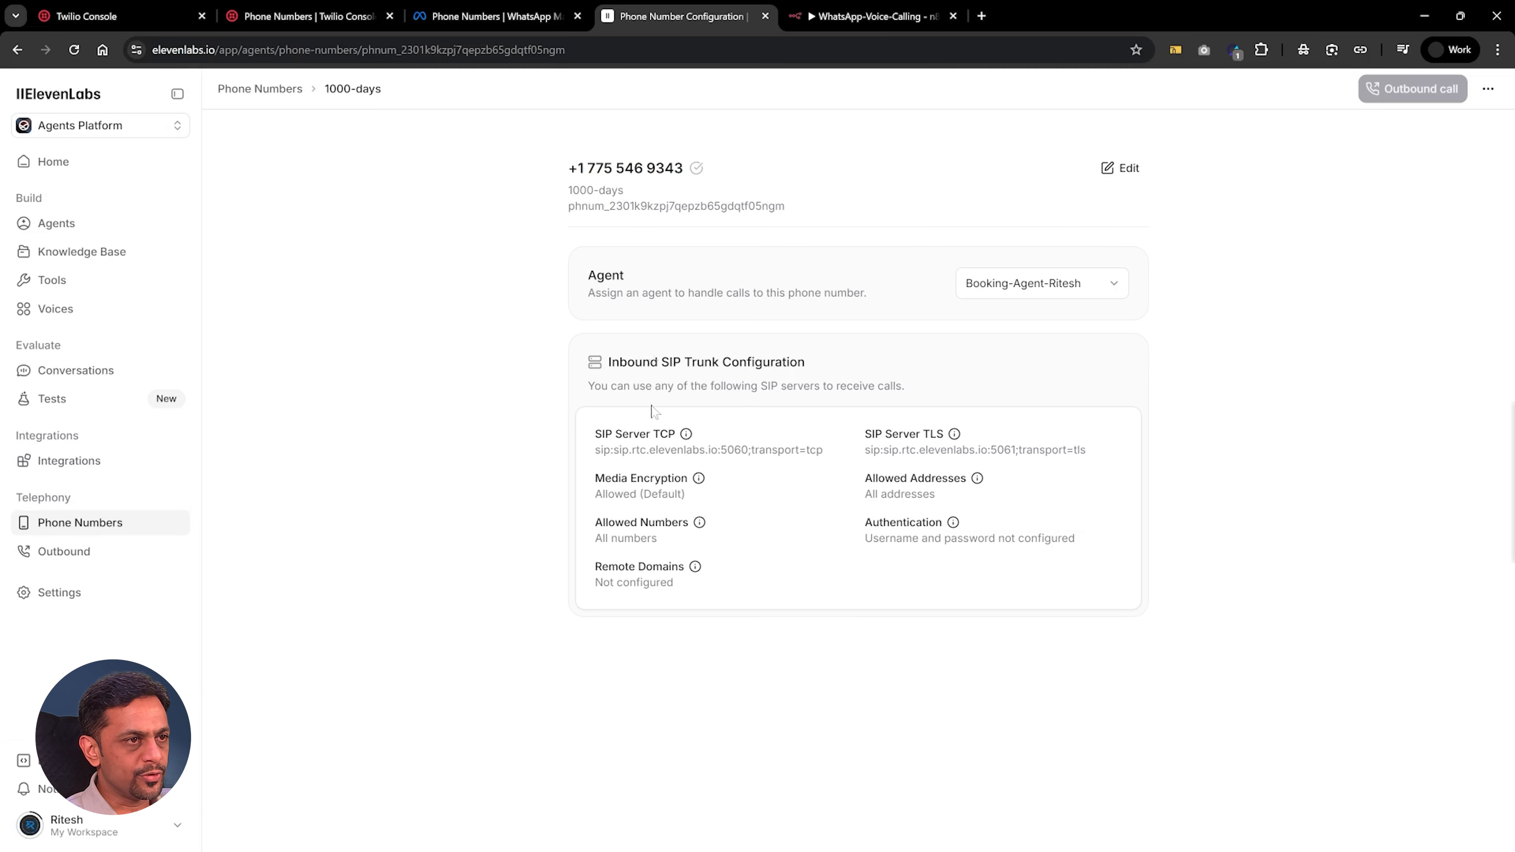
pyautogui.moveTo(595, 449); pyautogui.dragTo(835, 464)
pyautogui.hotkey('ctrl', 'c')
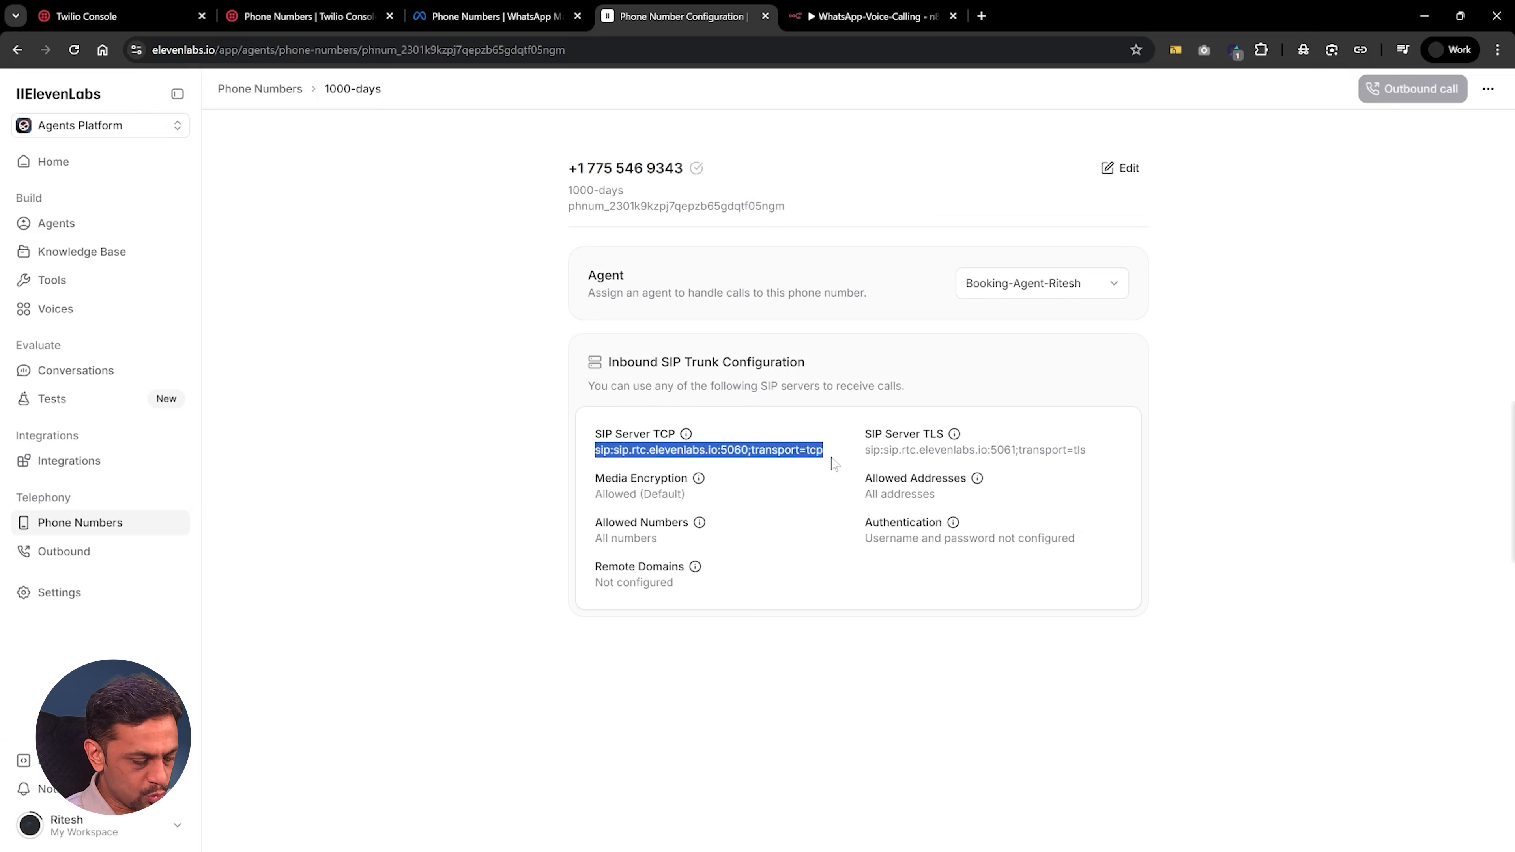
pyautogui.click(820, 17)
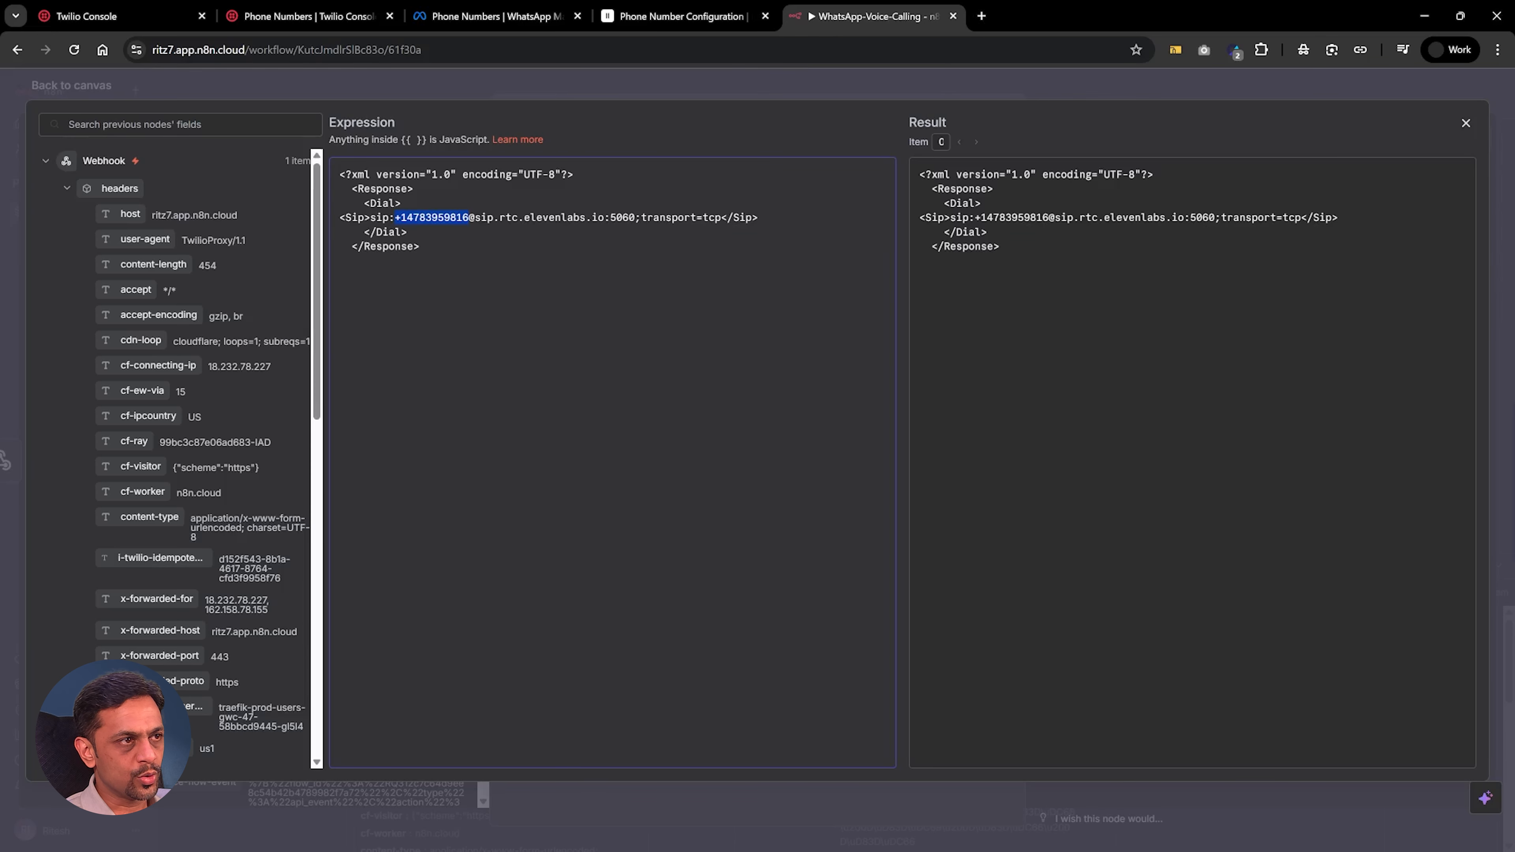
pyautogui.press('Return')
pyautogui.hotkey('ctrl', 'v')
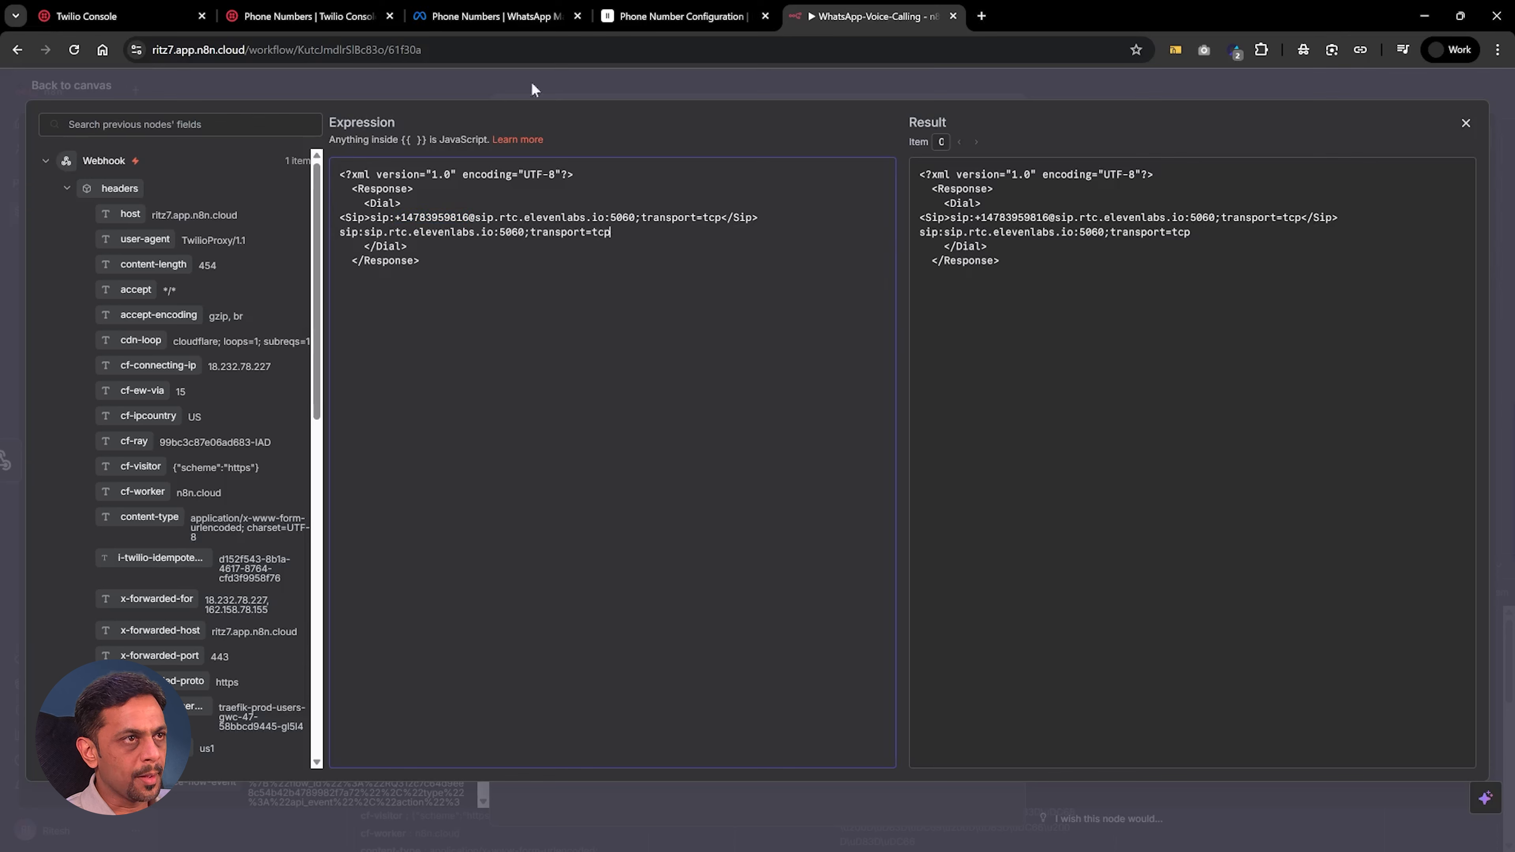
# Step: Insert the Twilio phone number followed by @ after sip: in the second line
pyautogui.click(106, 22)
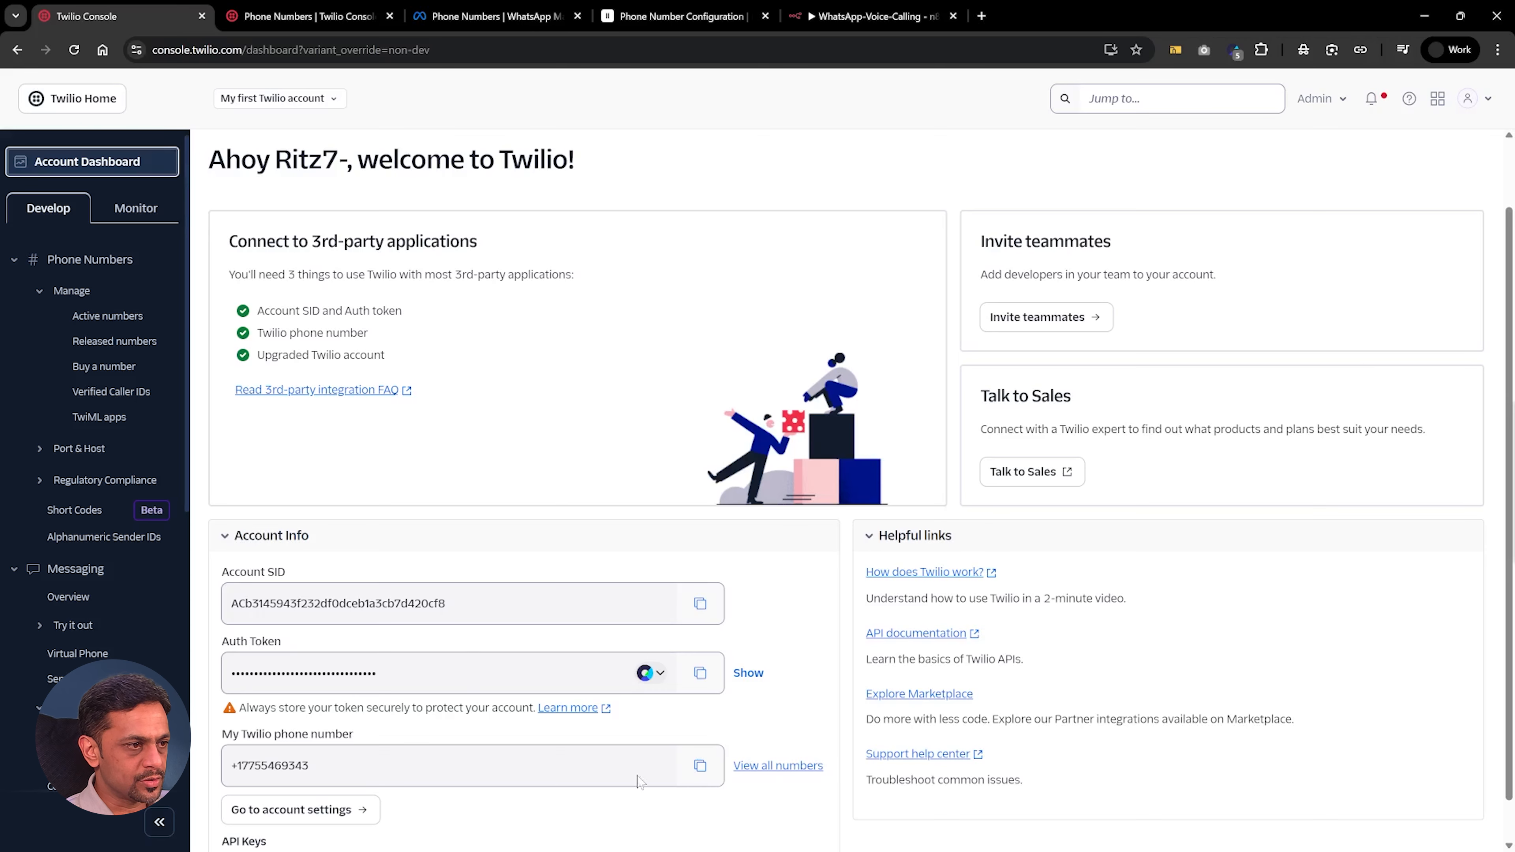
pyautogui.click(700, 766)
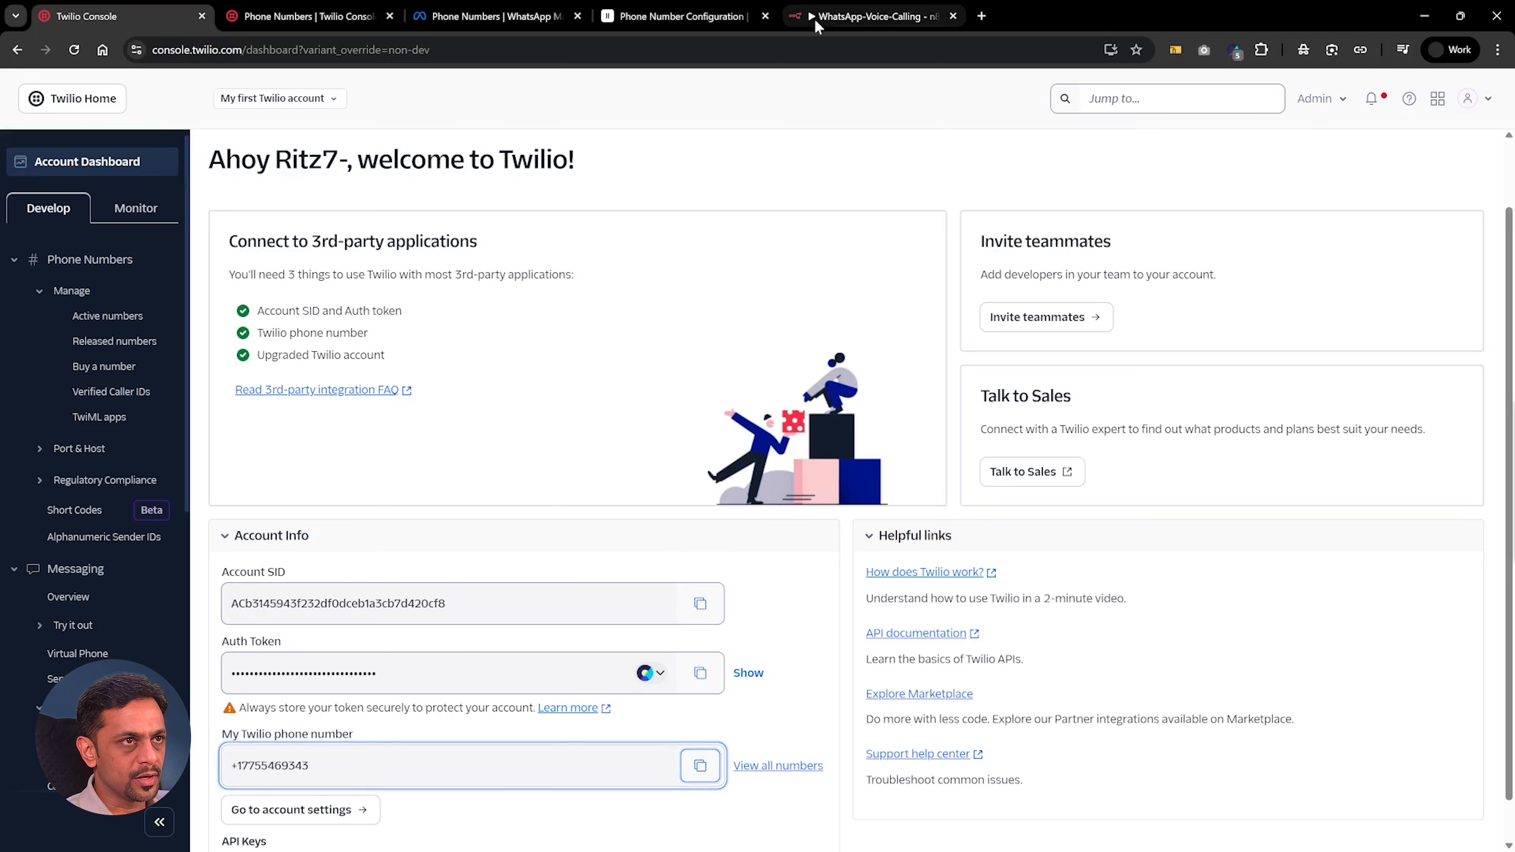
pyautogui.click(835, 18)
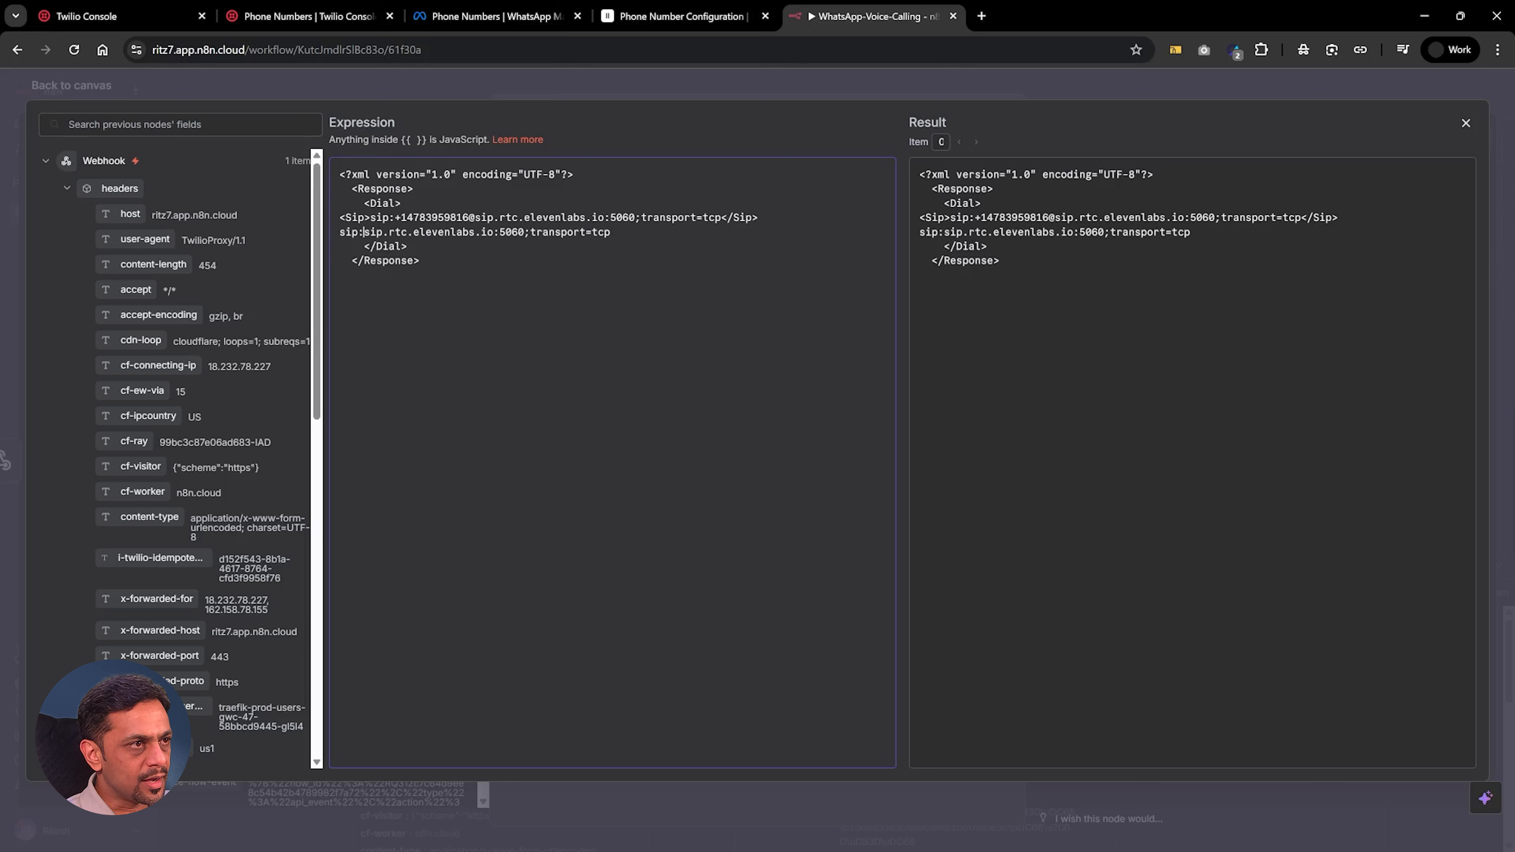
pyautogui.hotkey('ctrl', 'v')
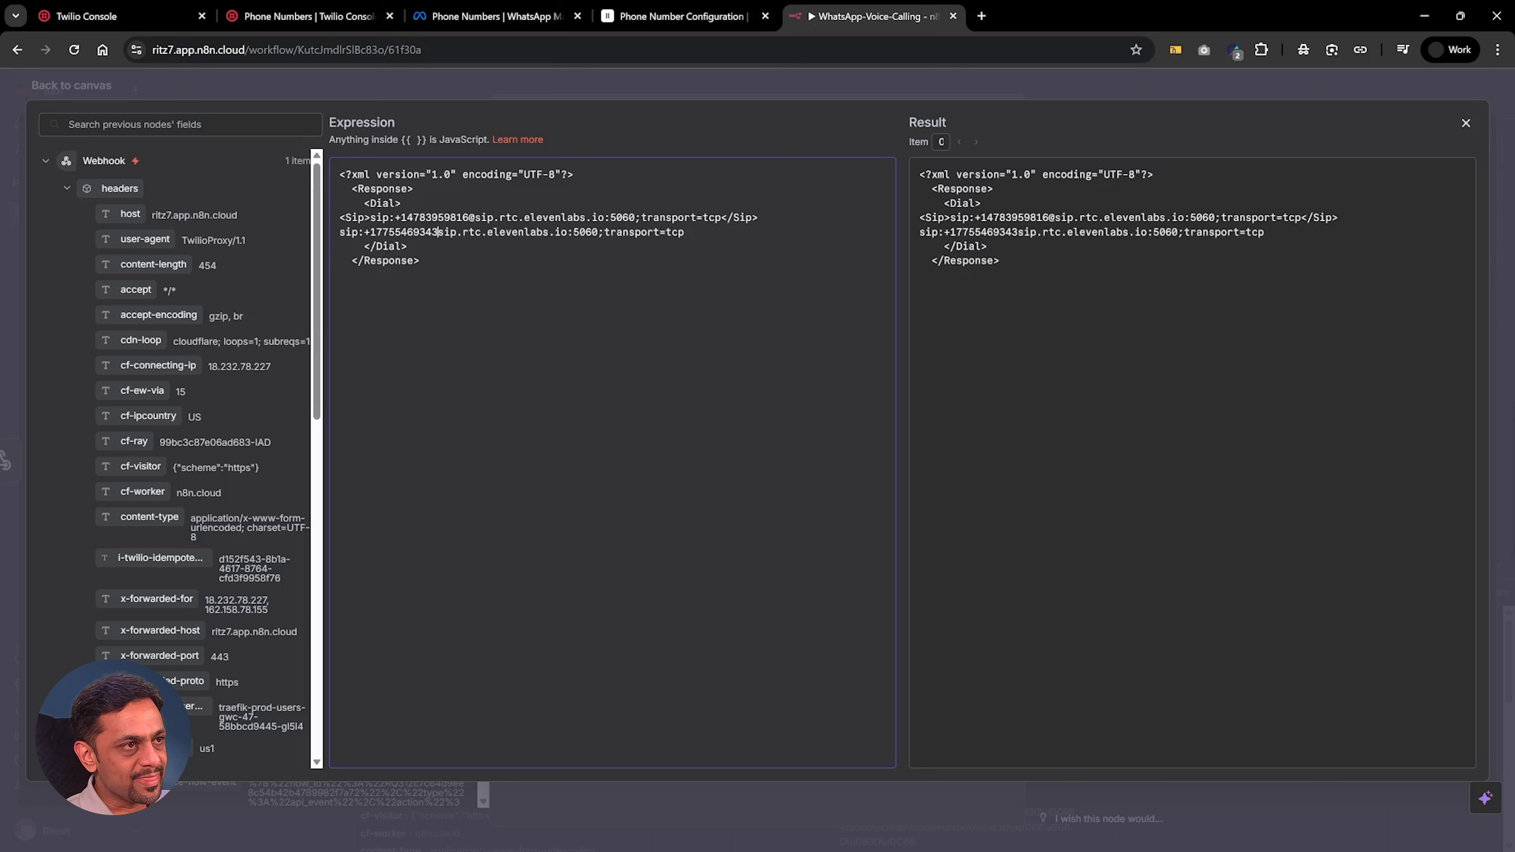
pyautogui.write('@')
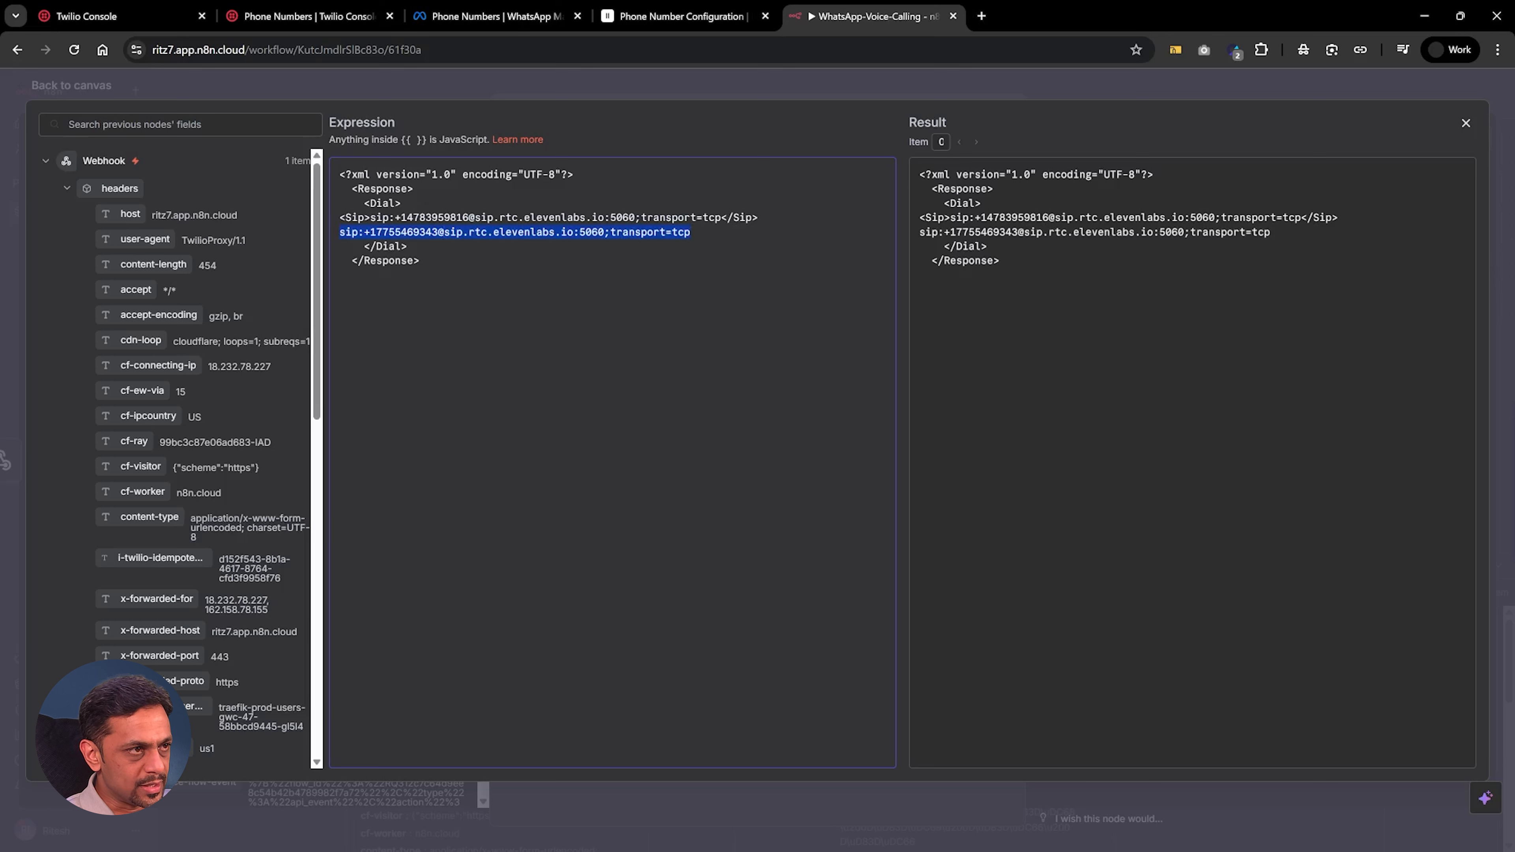
# Step: Remove the duplicate SIP line, replace the old SIP address with the Twilio number's address, and close the editor
pyautogui.press('BackSpace')
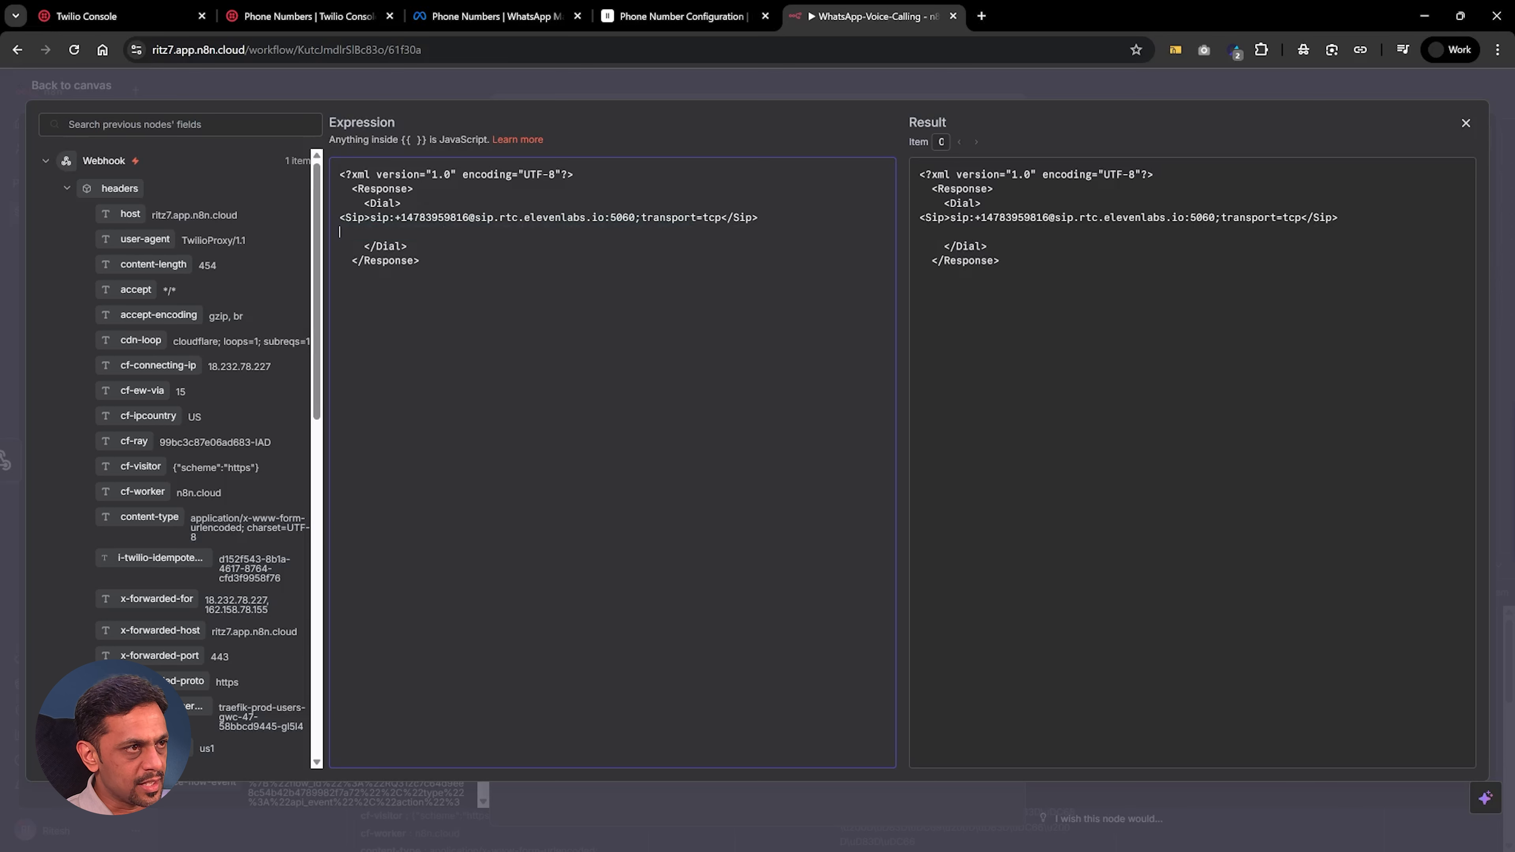
pyautogui.press('BackSpace')
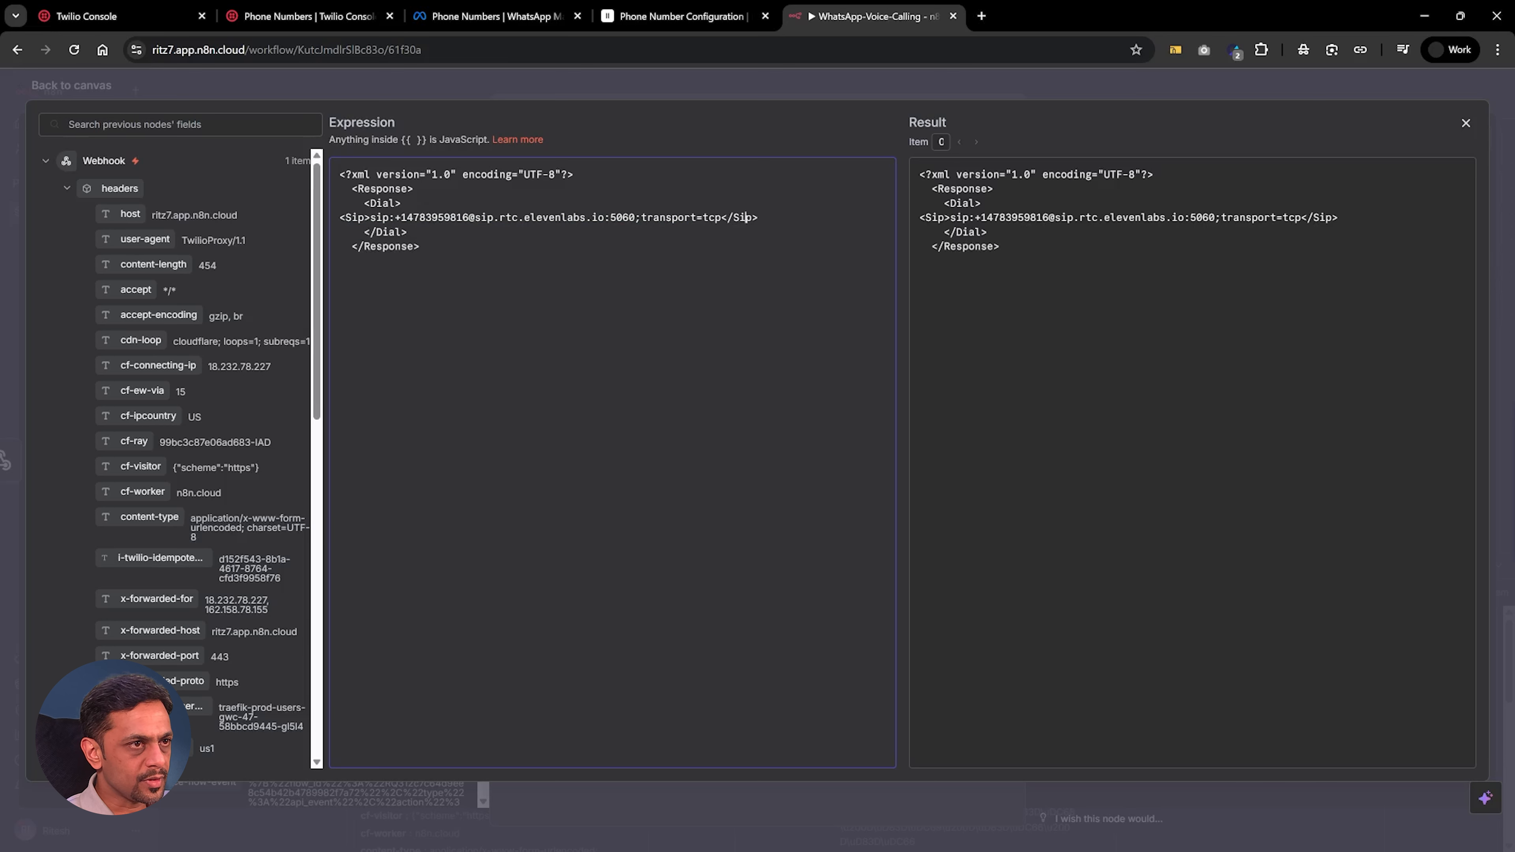
pyautogui.hotkey('shift', 'Home')
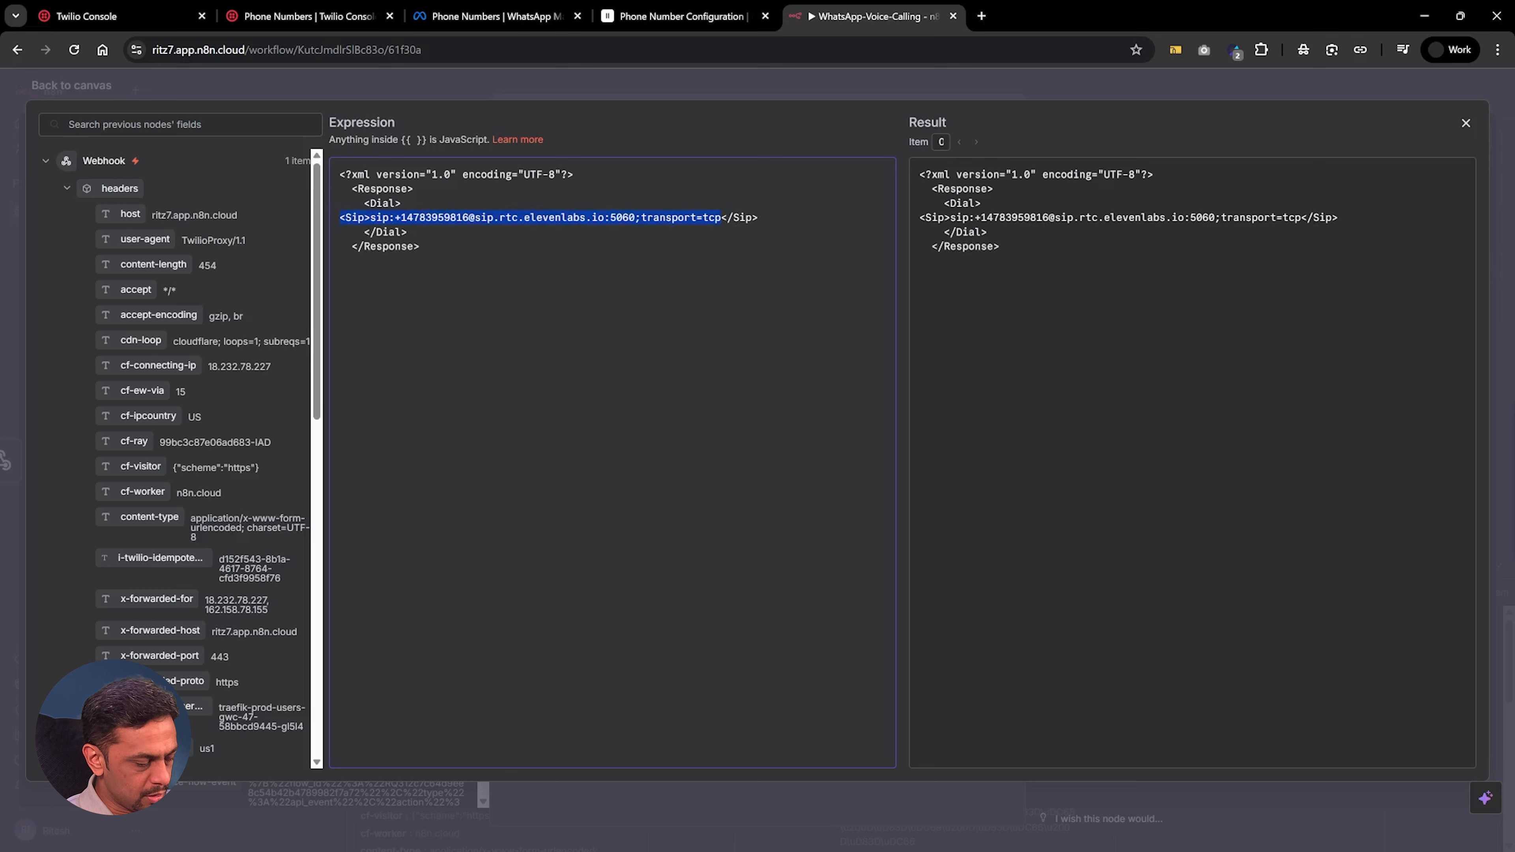
pyautogui.hotkey('ctrl', 'v')
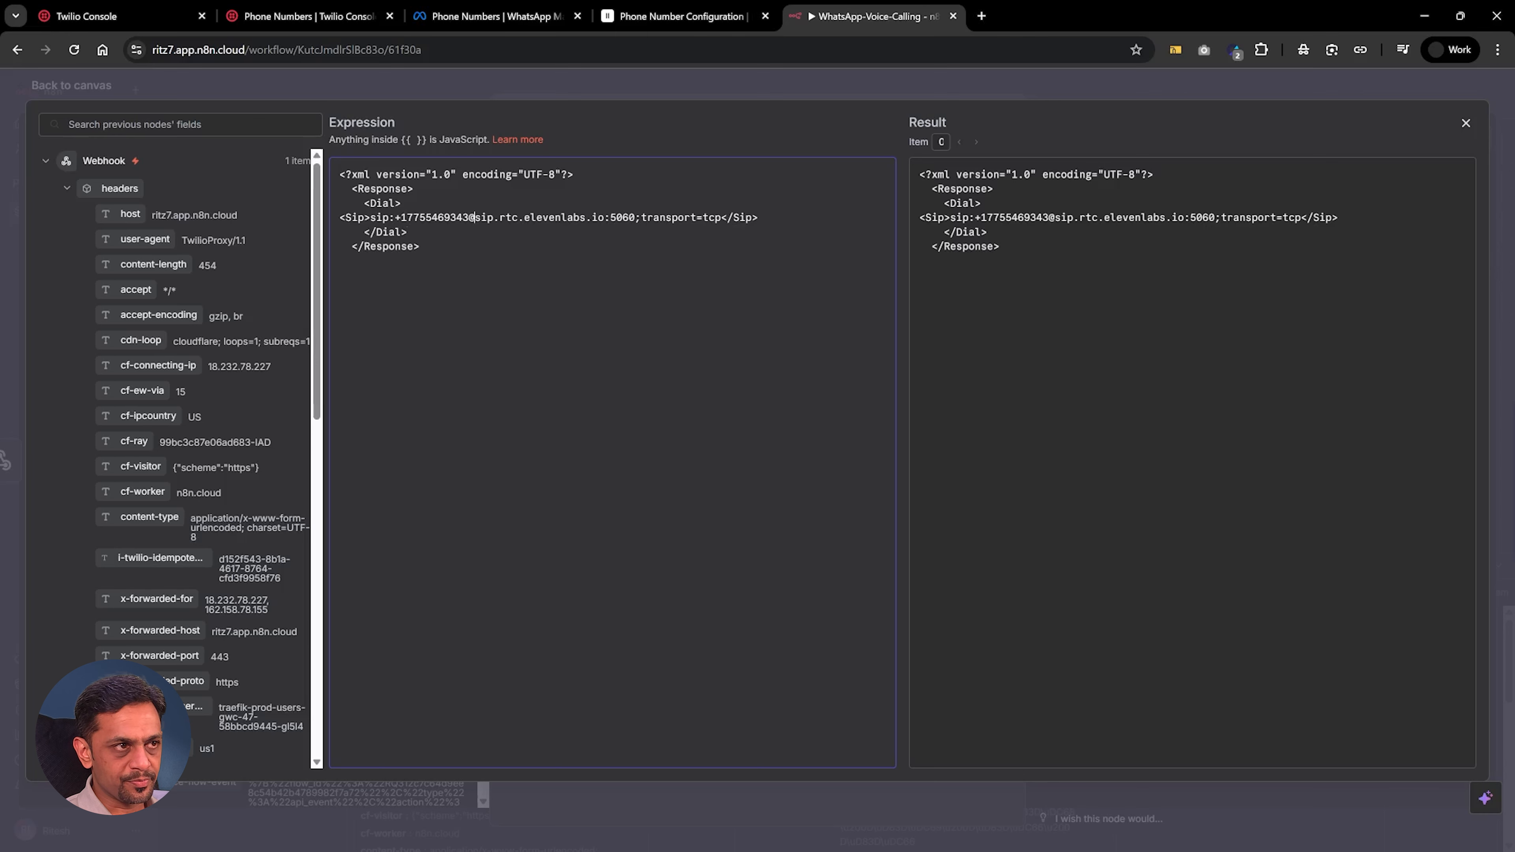
pyautogui.click(680, 16)
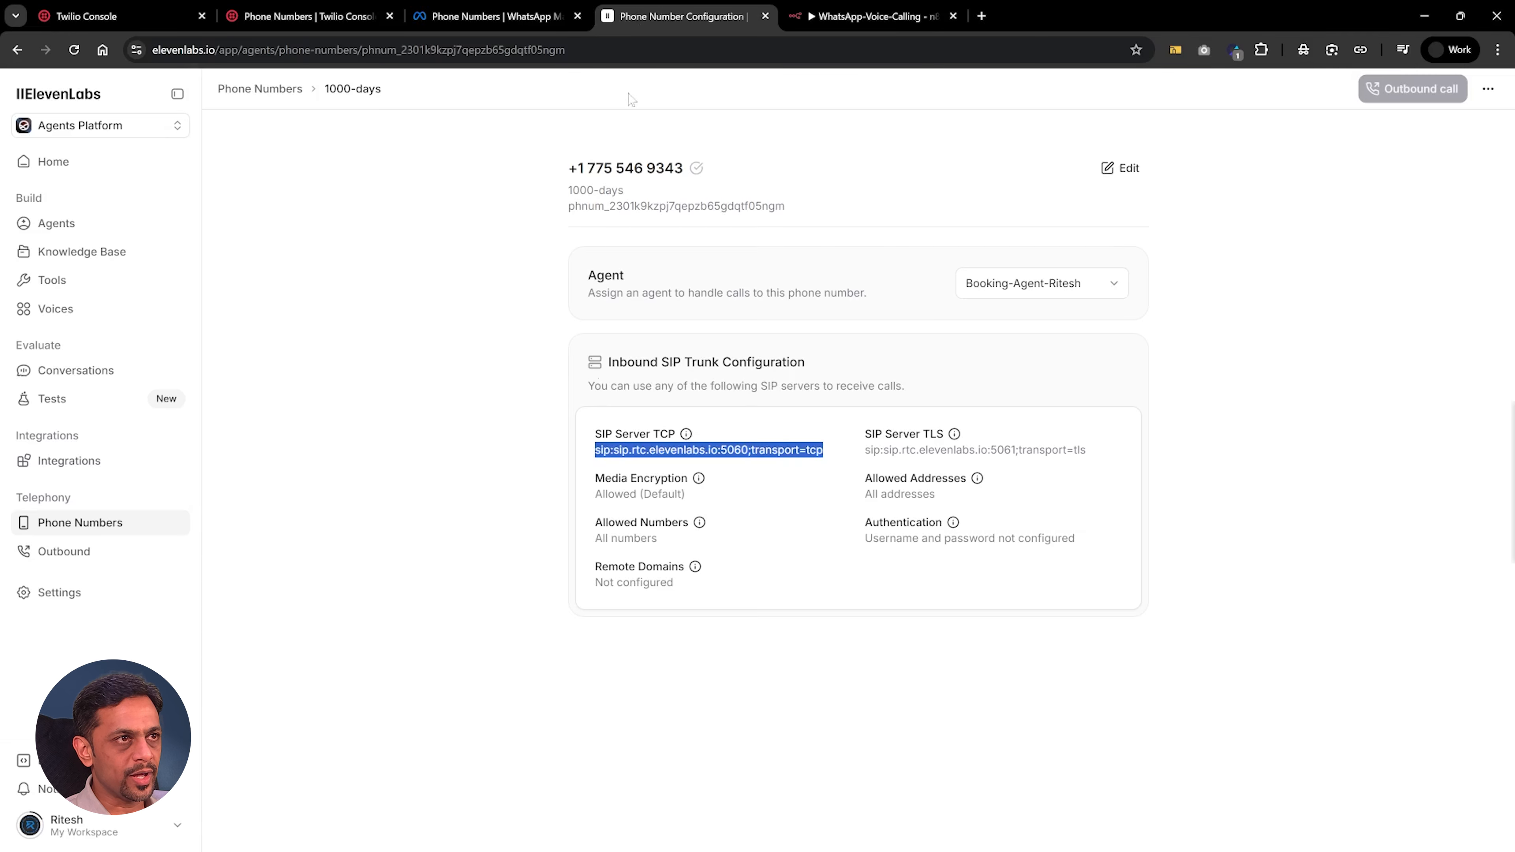
pyautogui.click(861, 18)
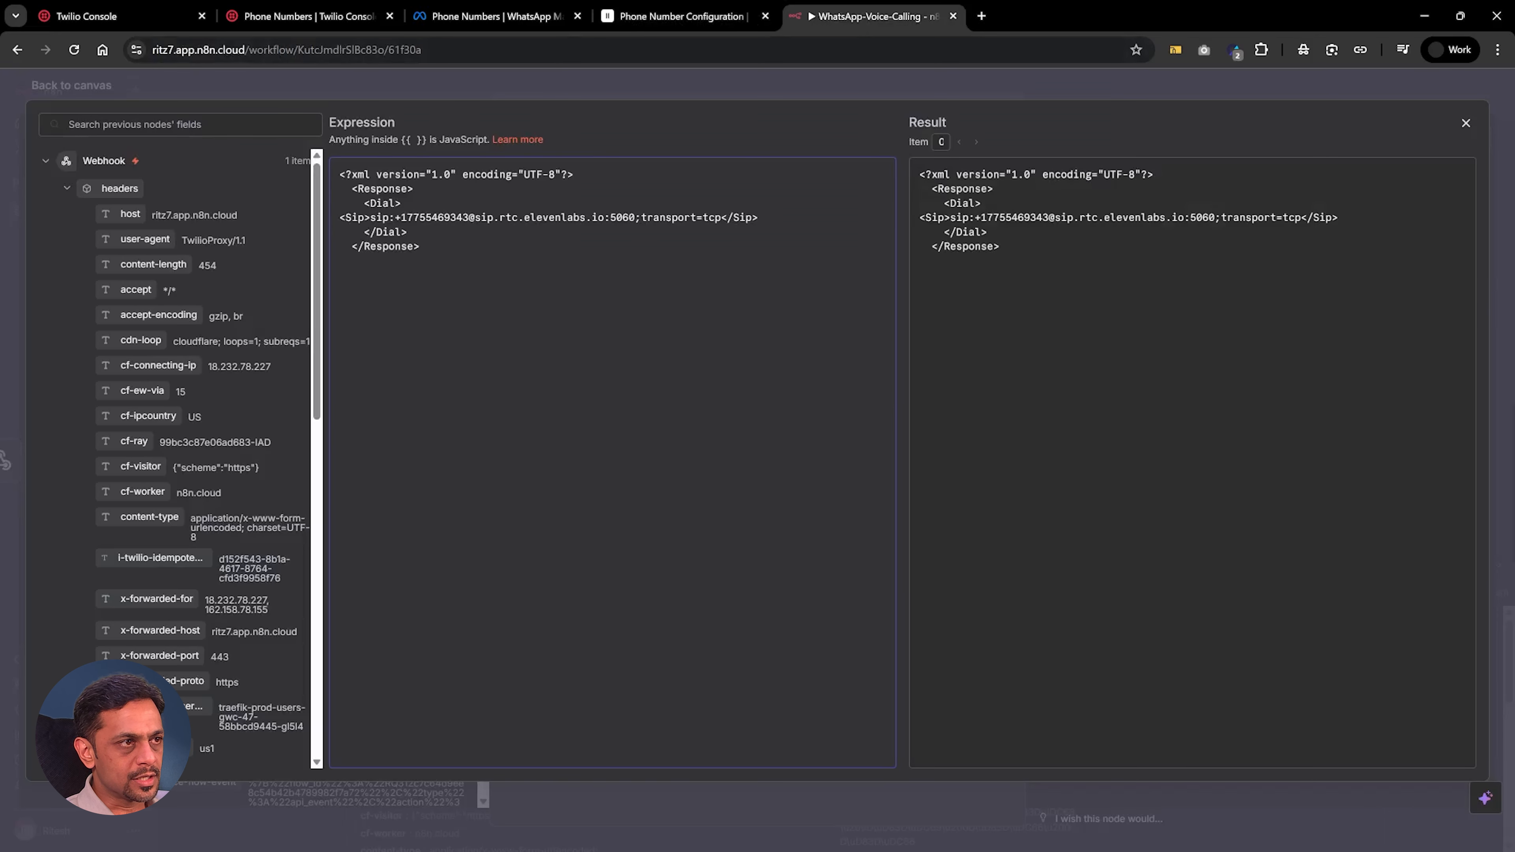
pyautogui.click(620, 84)
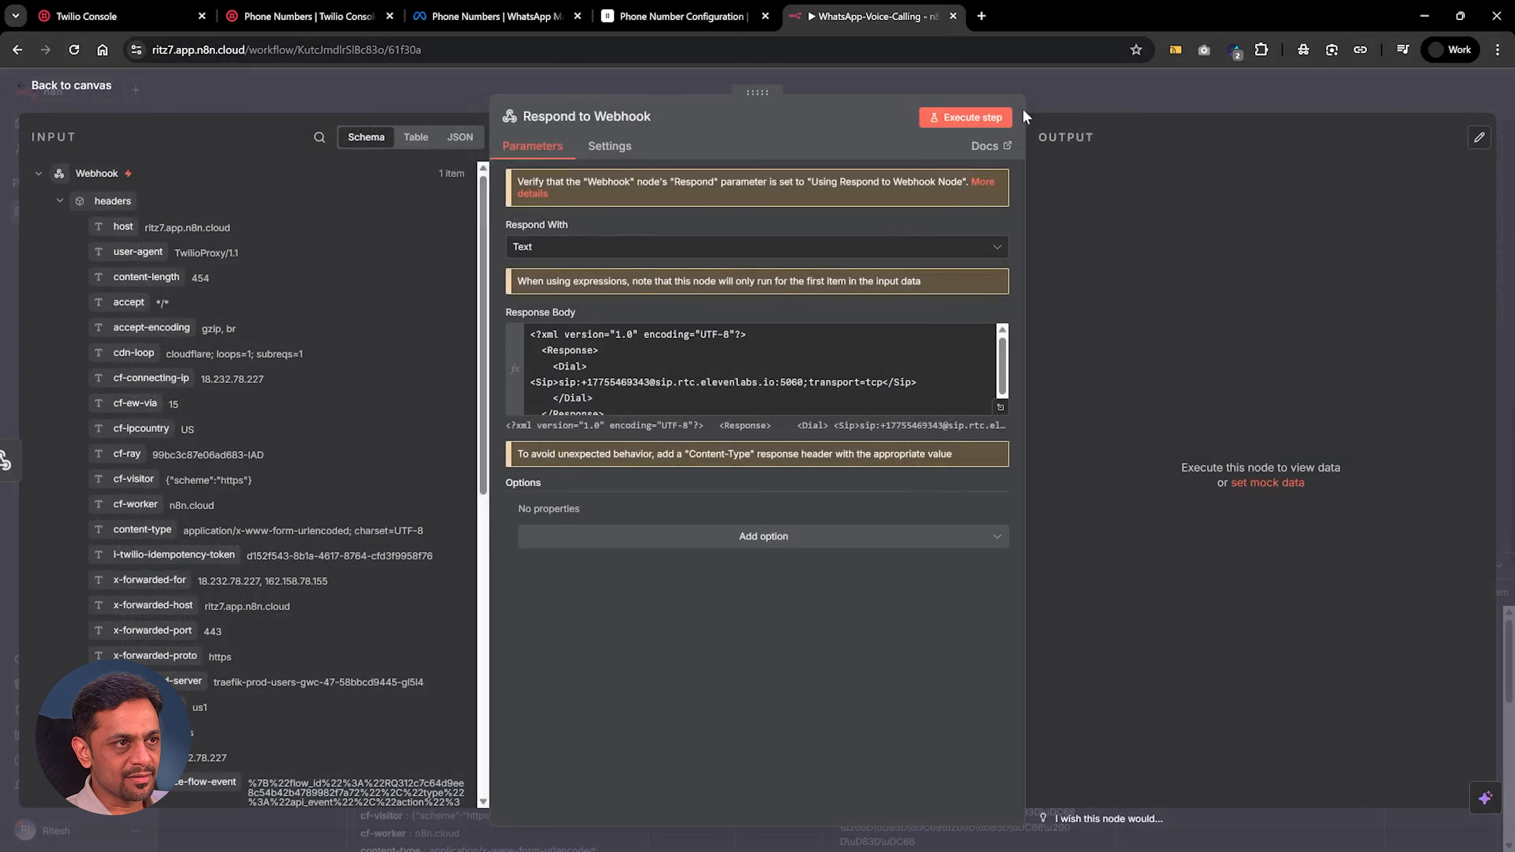
# Step: Save the WhatsApp-Voice-Calling workflow and switch it to Active
pyautogui.click(1036, 88)
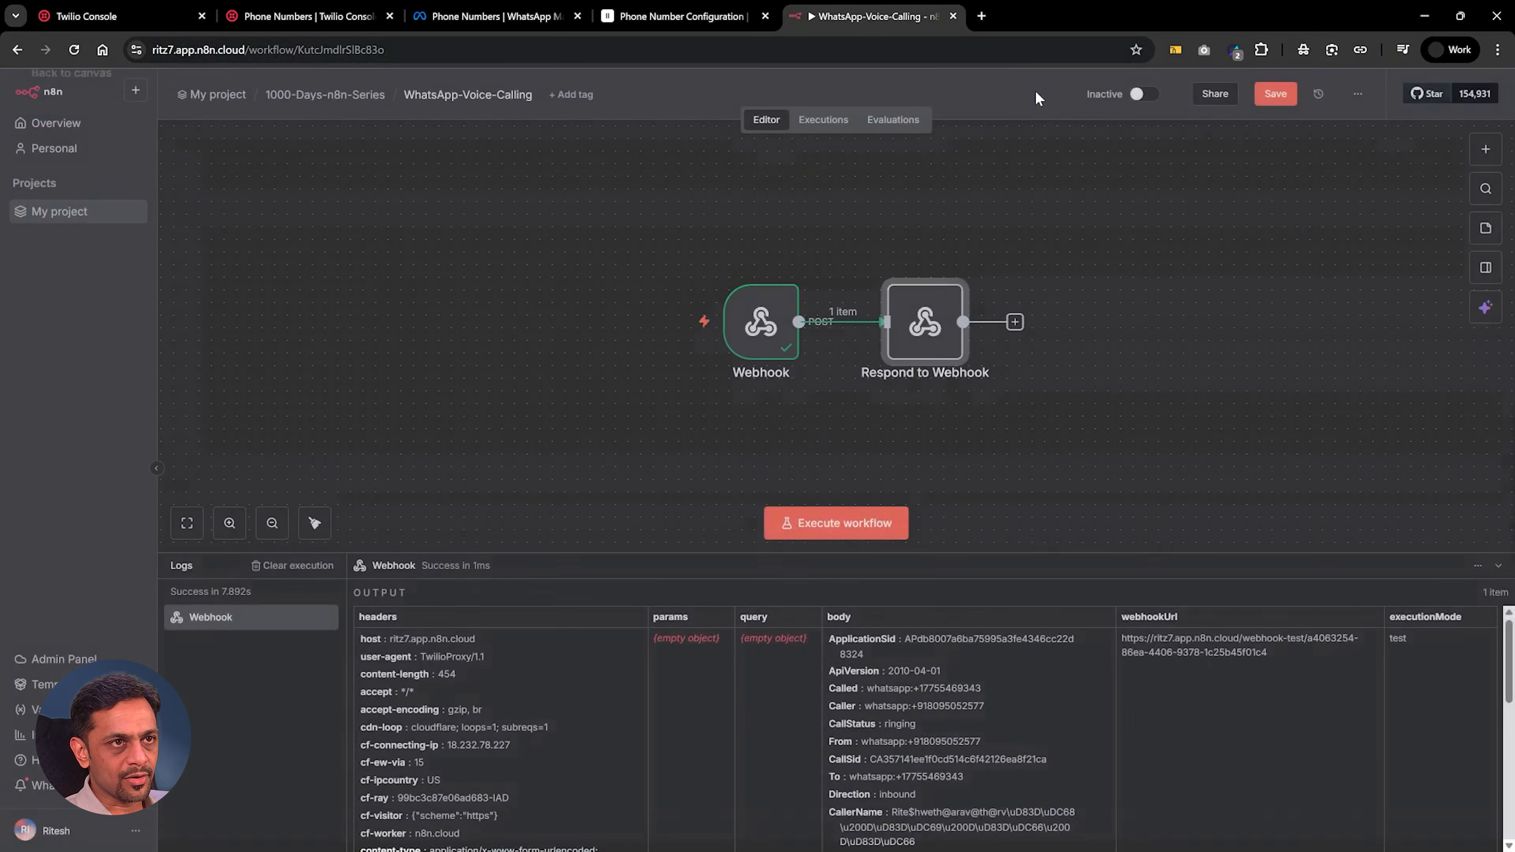
pyautogui.click(1271, 94)
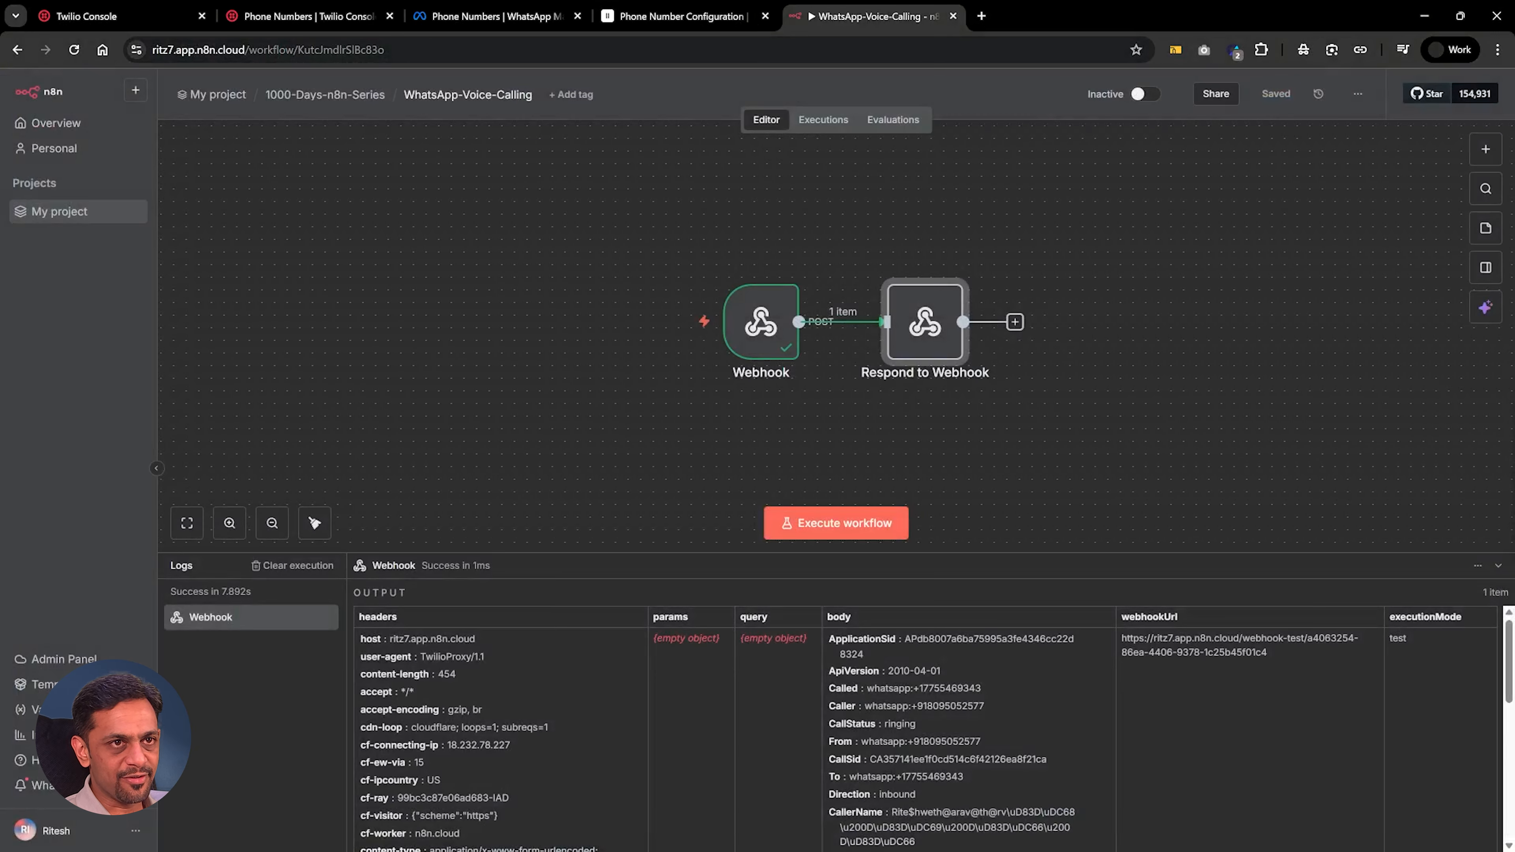
pyautogui.click(1147, 93)
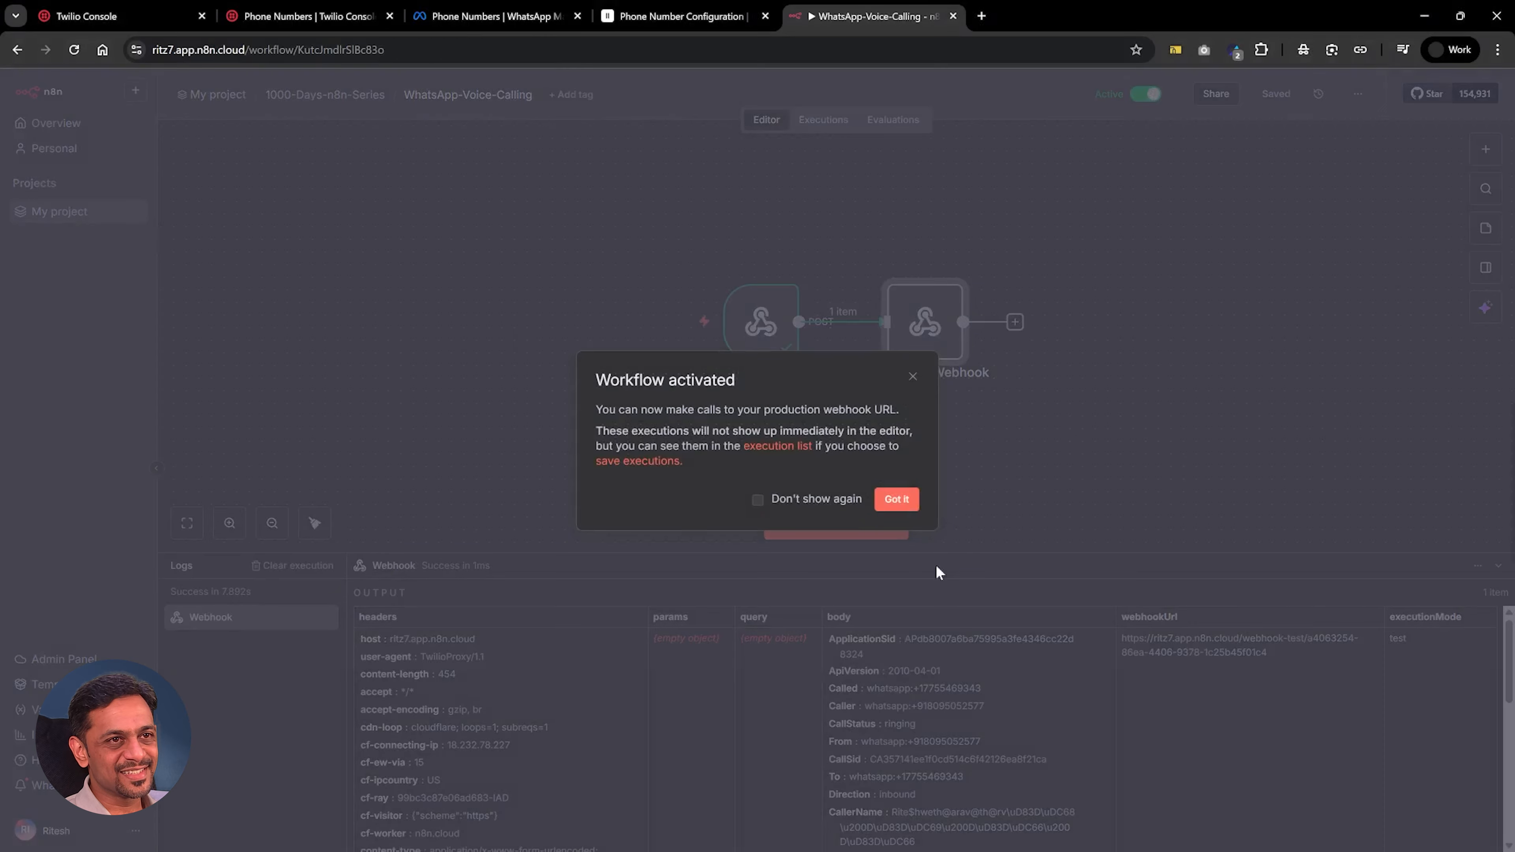
pyautogui.click(896, 500)
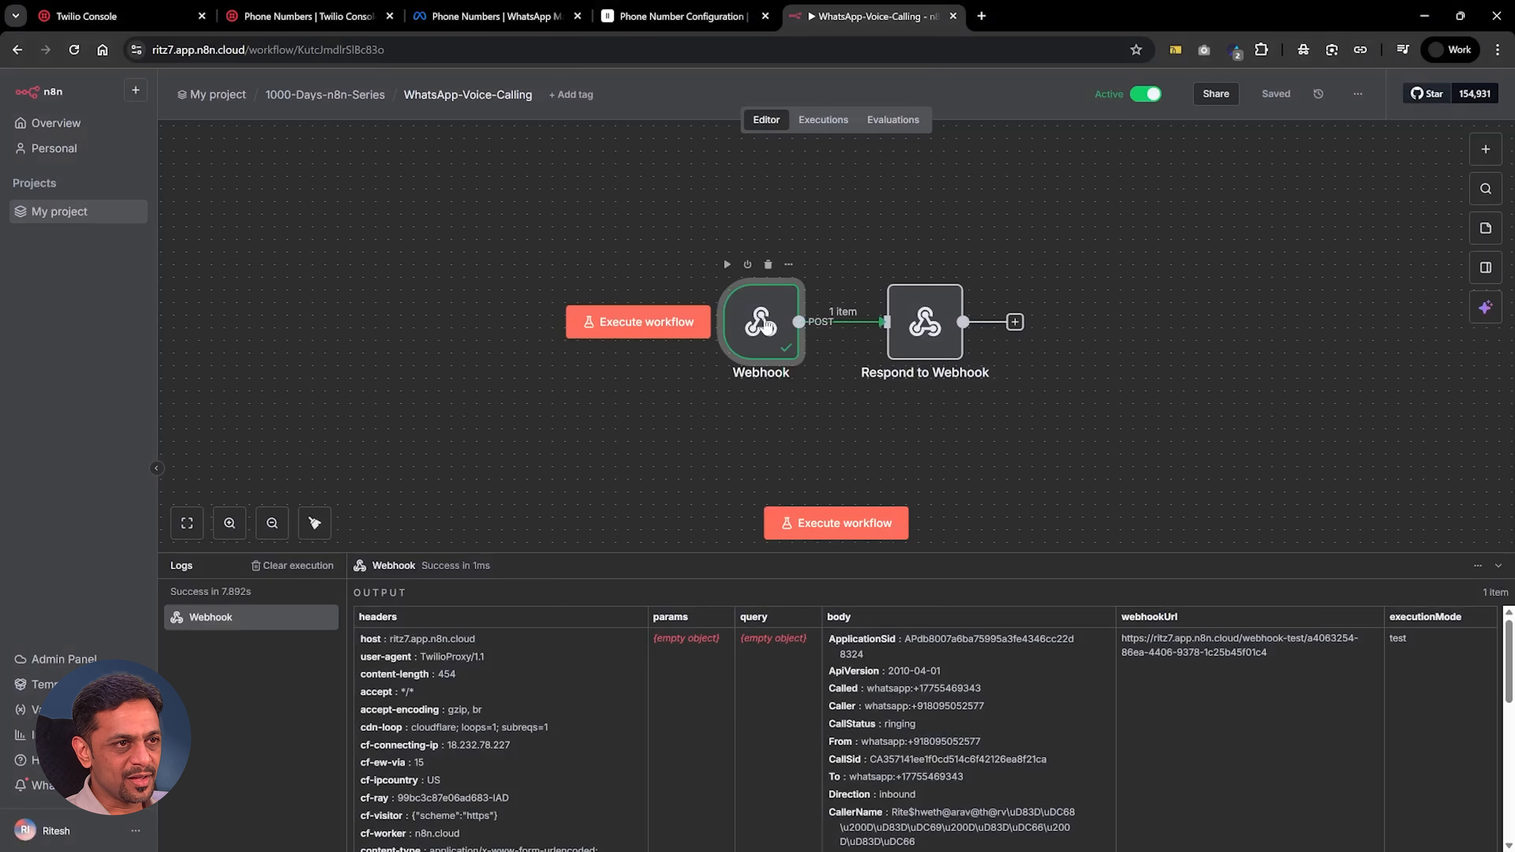
# Step: Copy the Webhook node's Production URL
pyautogui.doubleClick(768, 325)
pyautogui.click(485, 206)
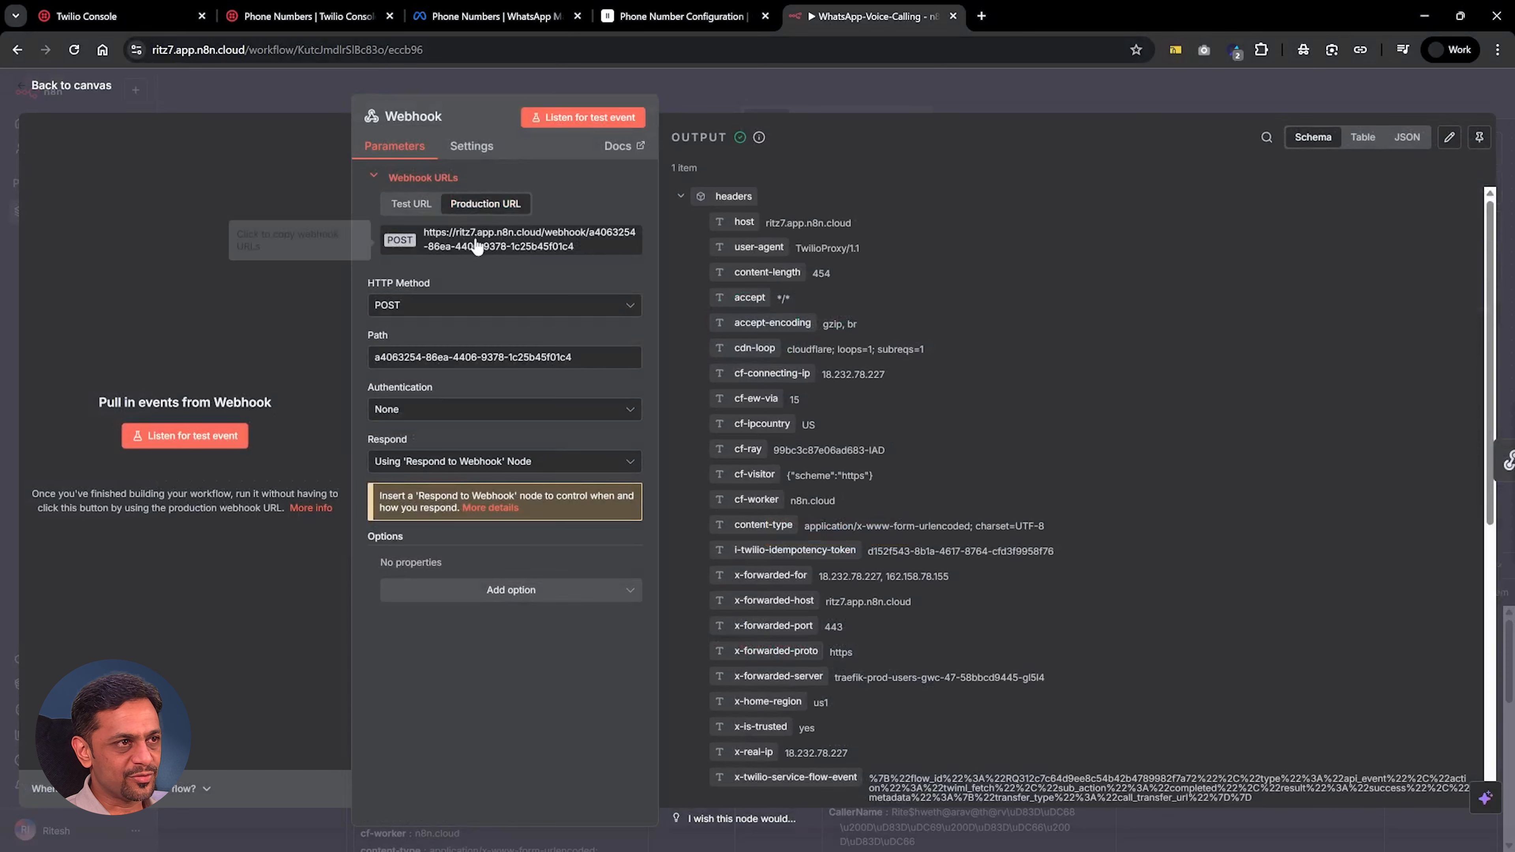
pyautogui.click(495, 238)
pyautogui.click(912, 77)
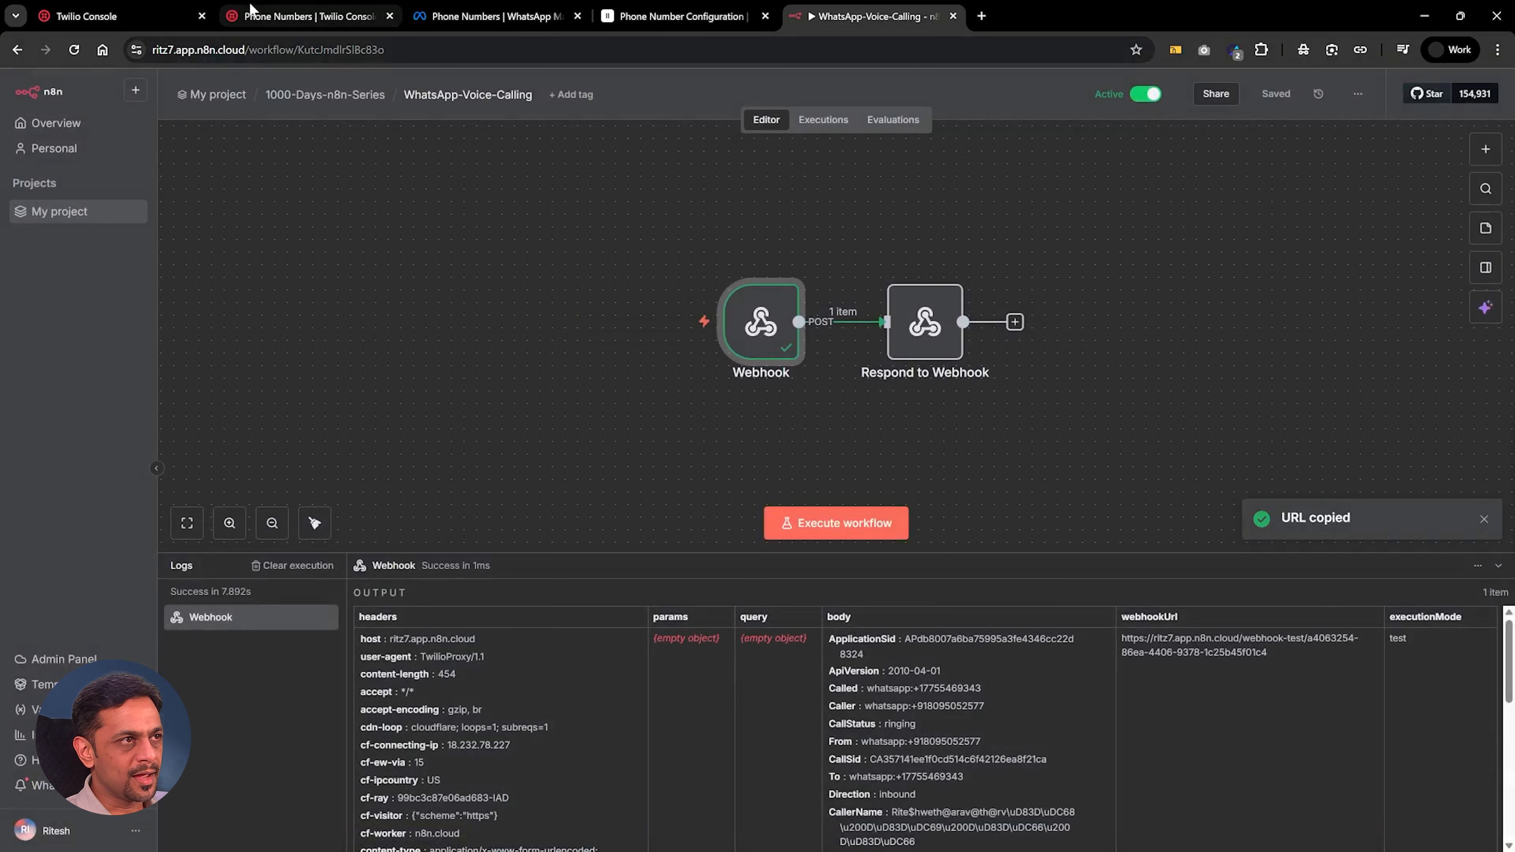
# Step: Set the 1000-Days TwiML app's Voice Request URL to the n8n production webhook and save it
pyautogui.click(307, 16)
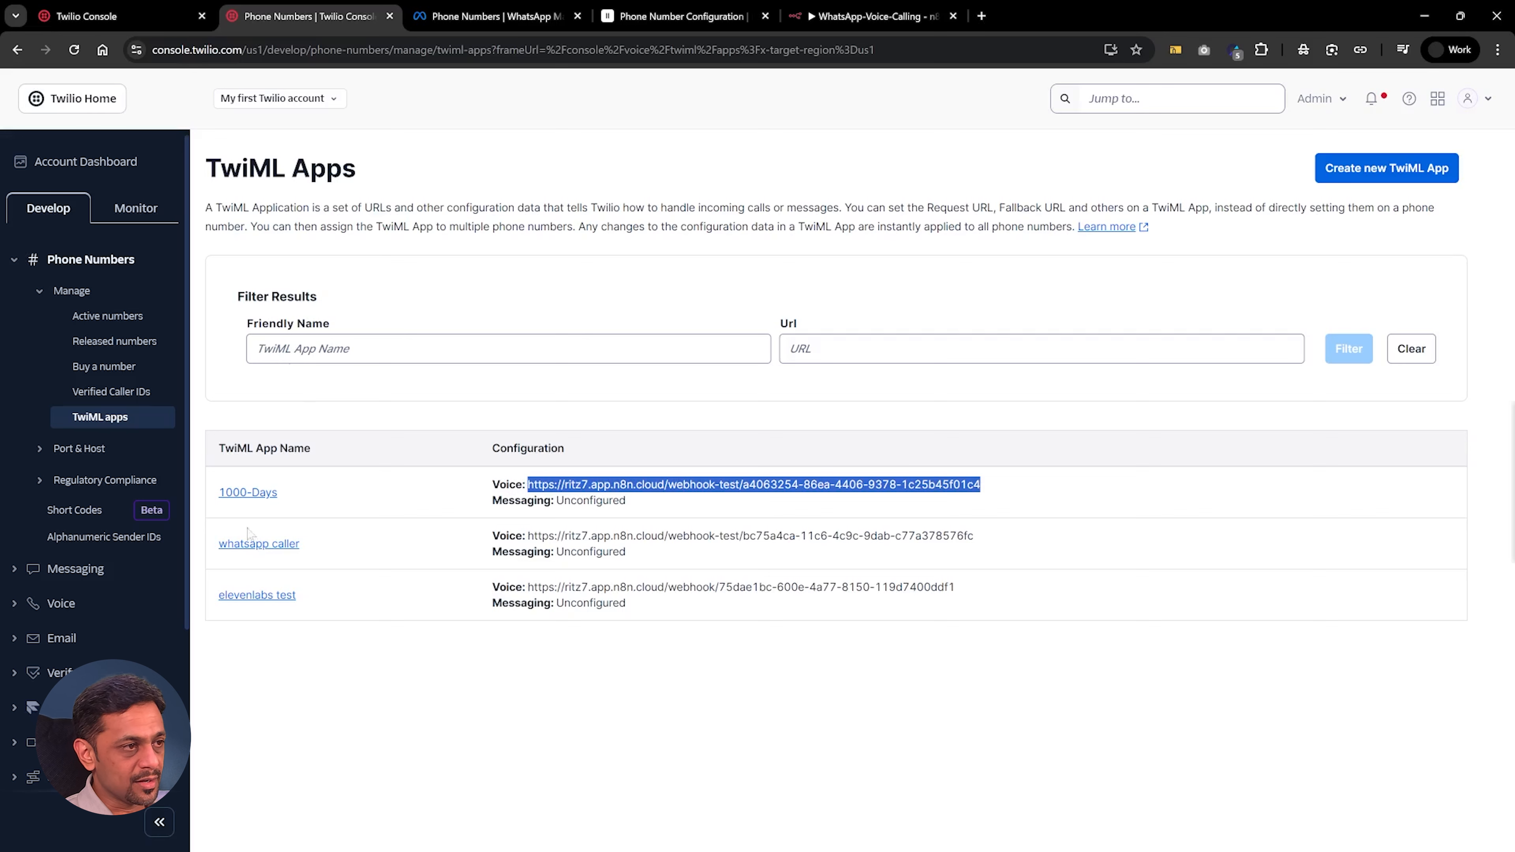
pyautogui.click(251, 494)
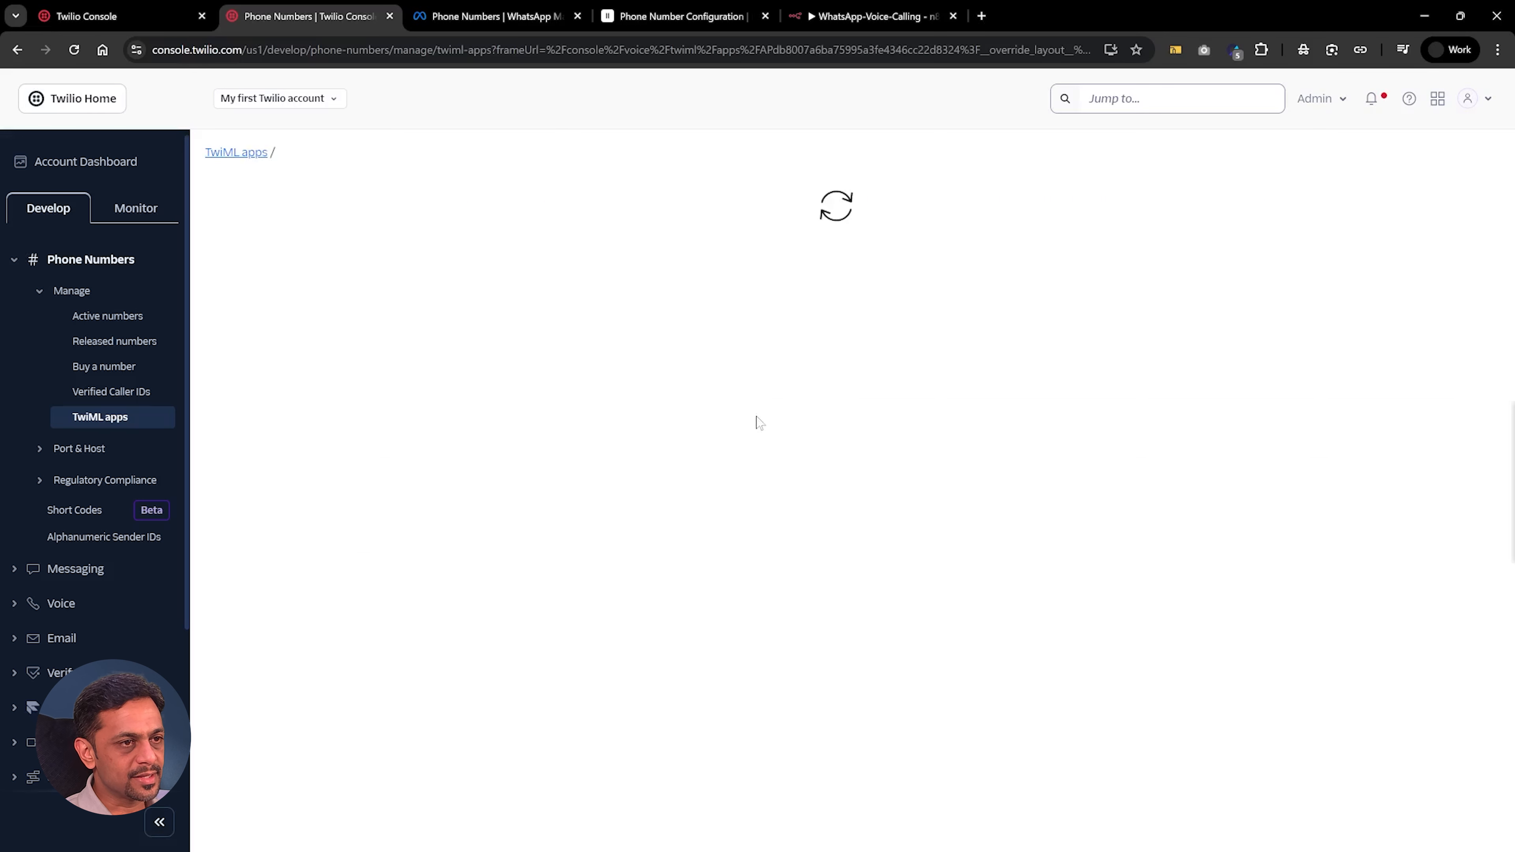
pyautogui.tripleClick(344, 496)
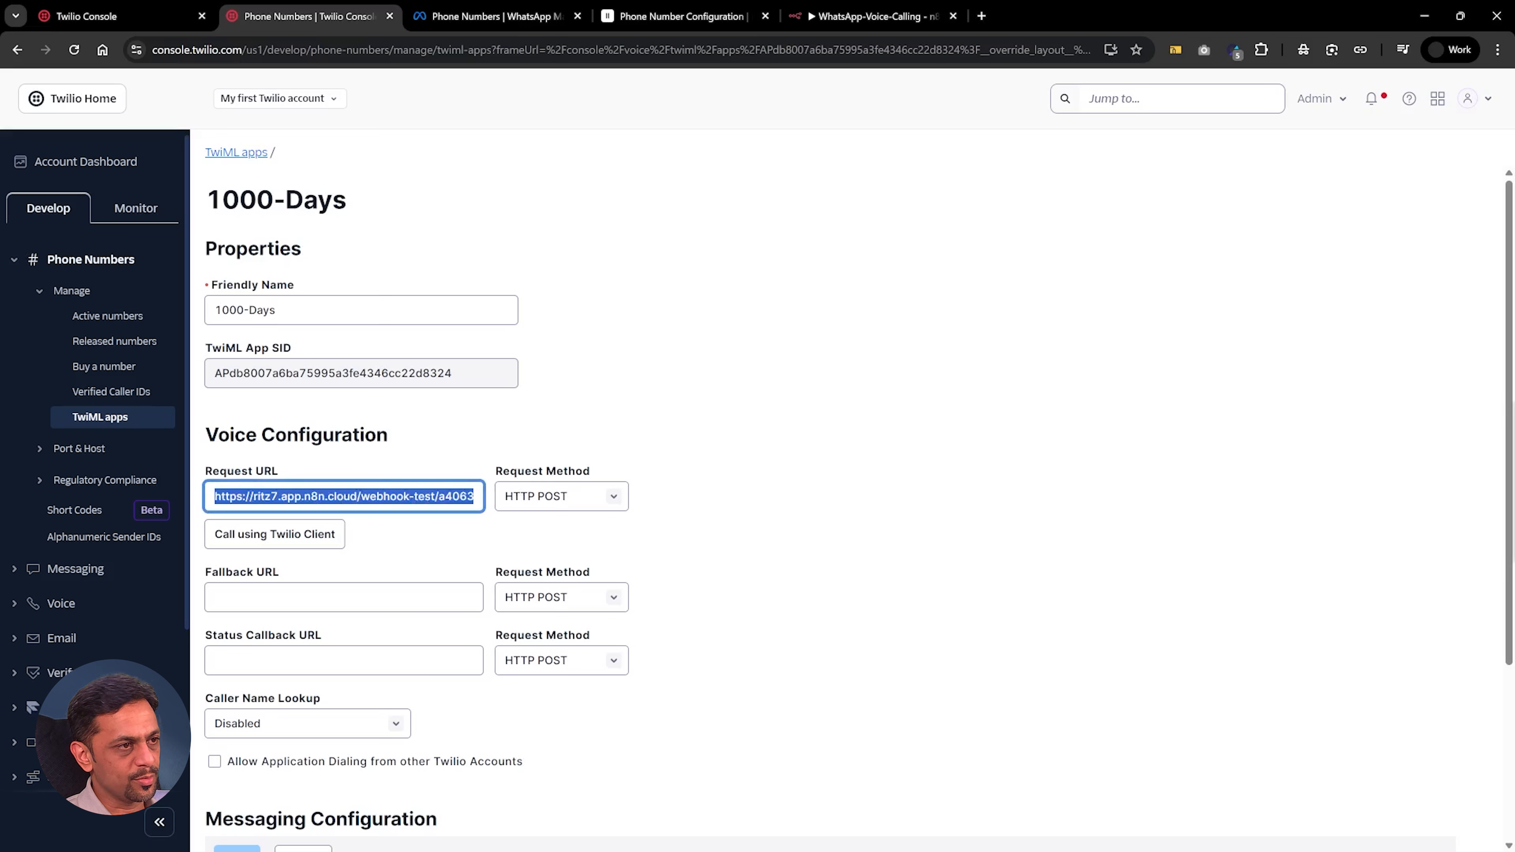
pyautogui.hotkey('ctrl', 'v')
pyautogui.click(383, 464)
pyautogui.scroll(-4, 531, 478)
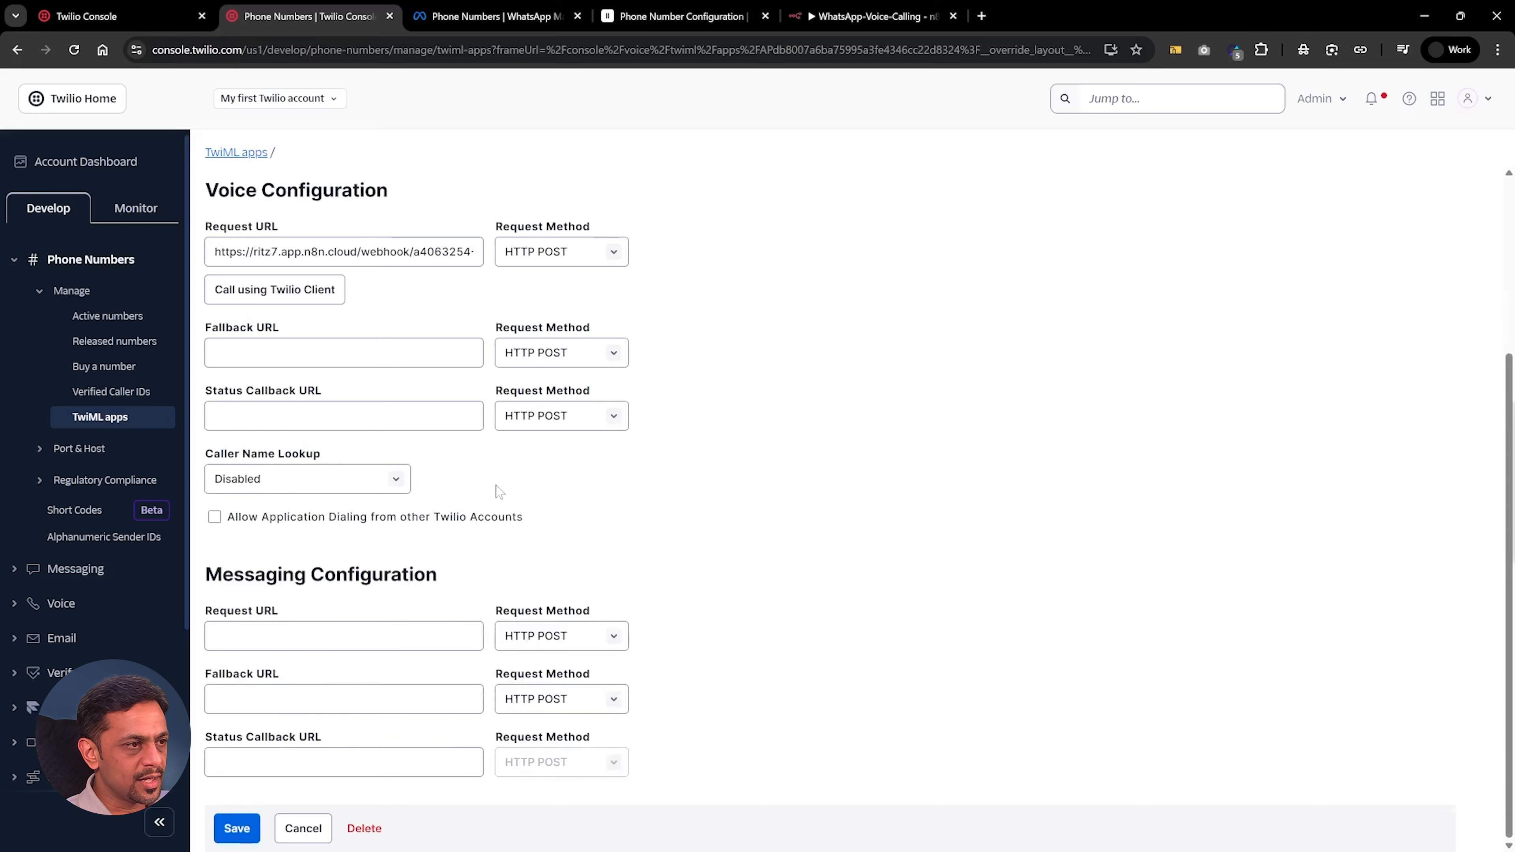
pyautogui.click(241, 826)
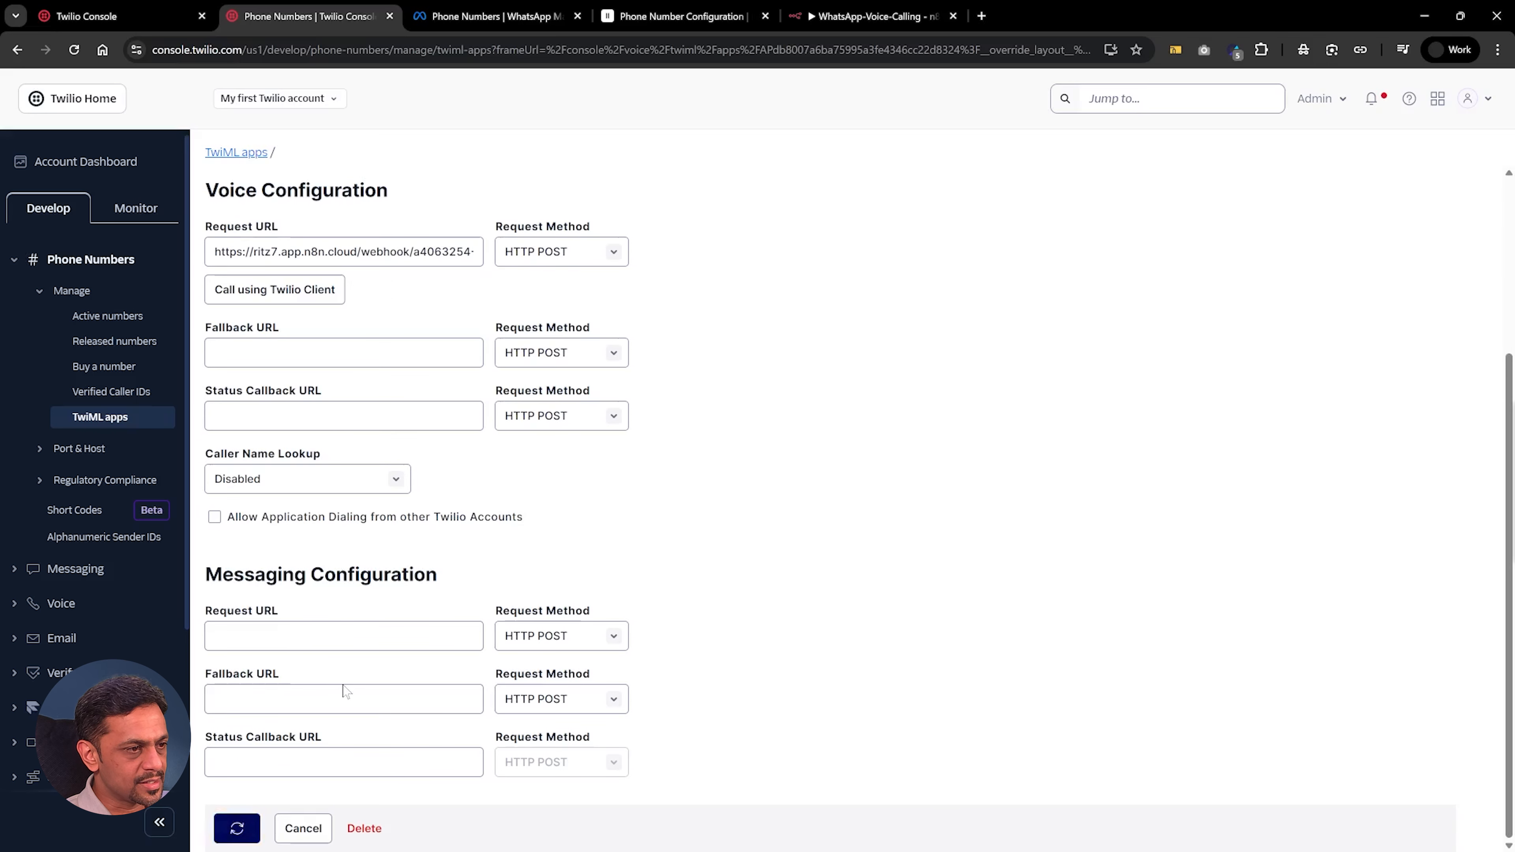
pyautogui.click(865, 16)
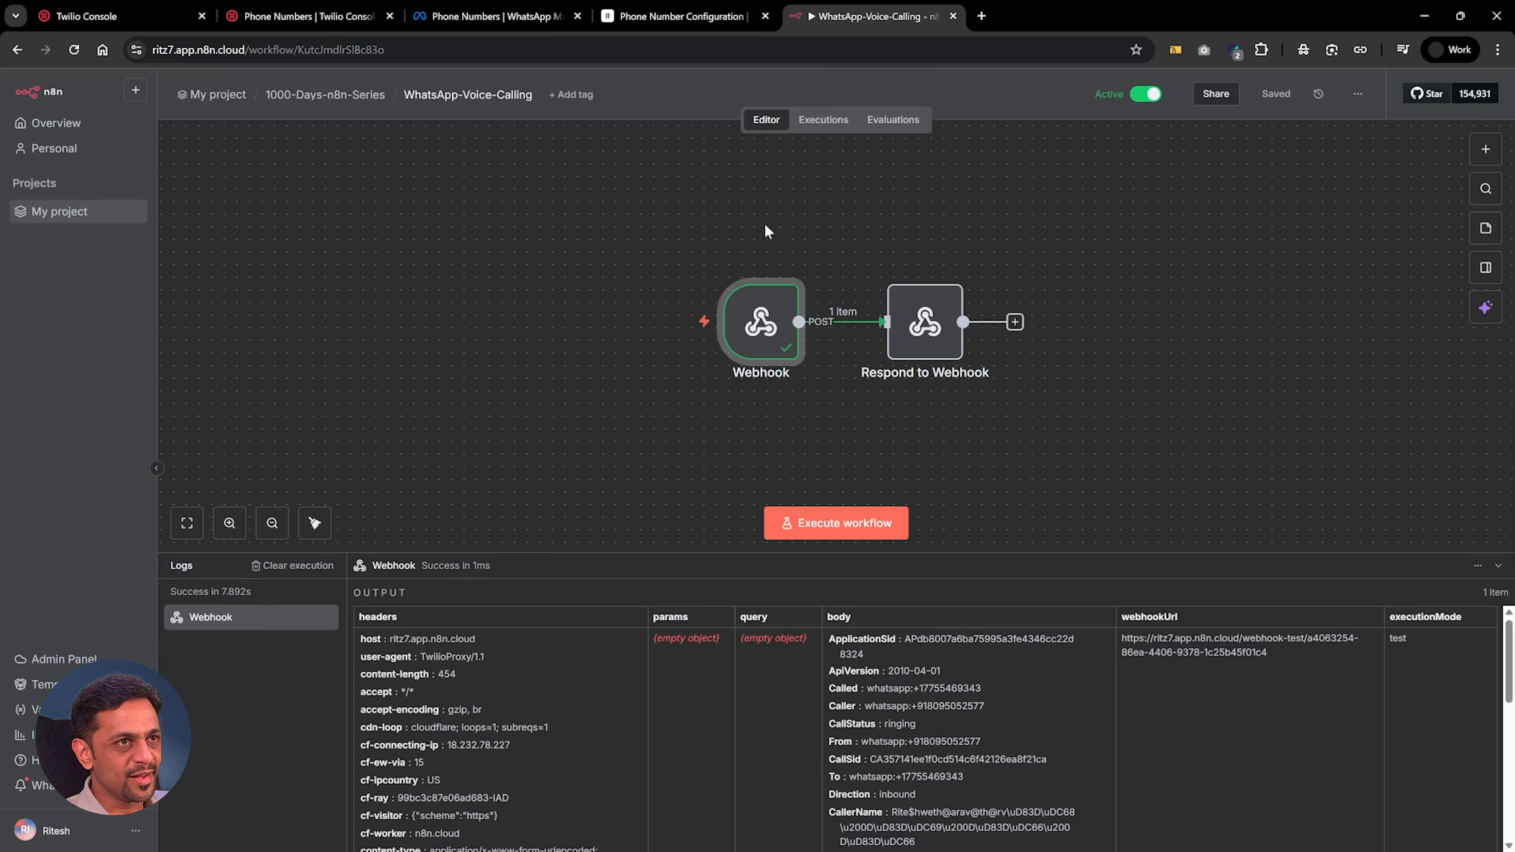
# Step: Review the workflow's executions and open the successful 15:11:50 run
pyautogui.click(822, 120)
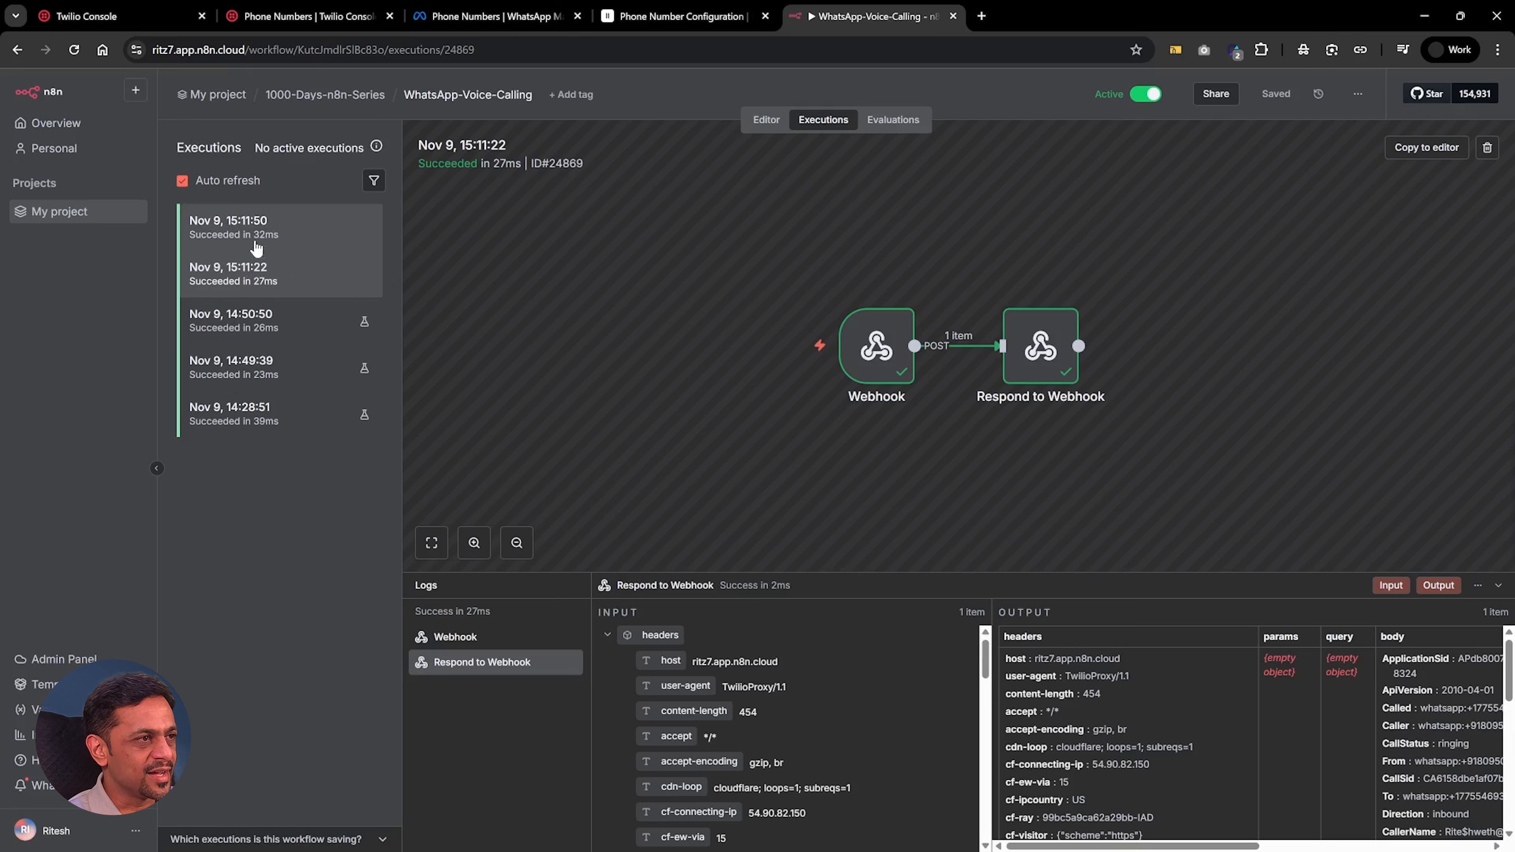
pyautogui.click(257, 220)
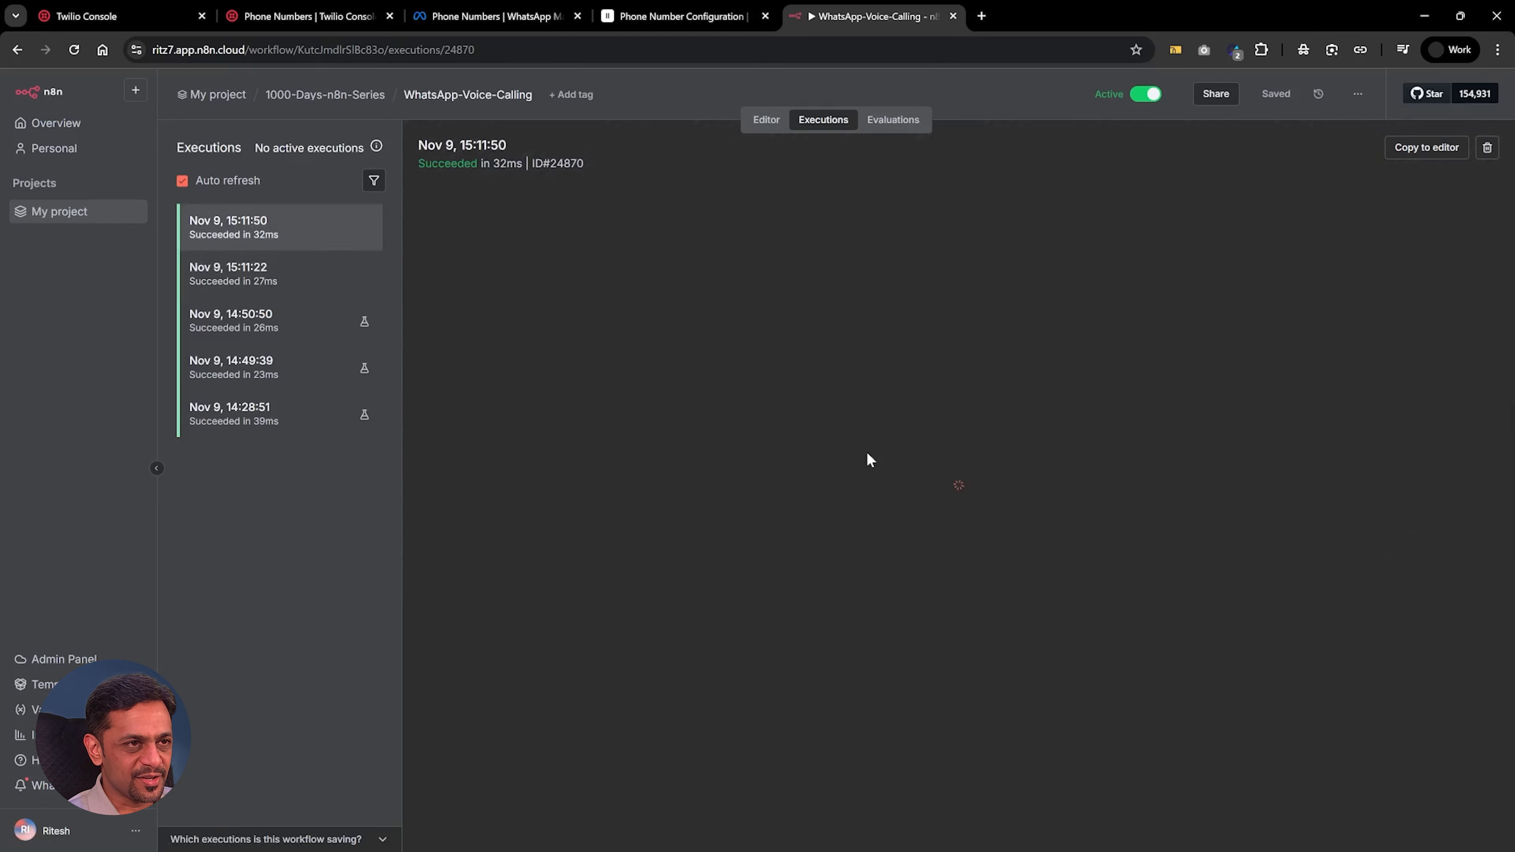